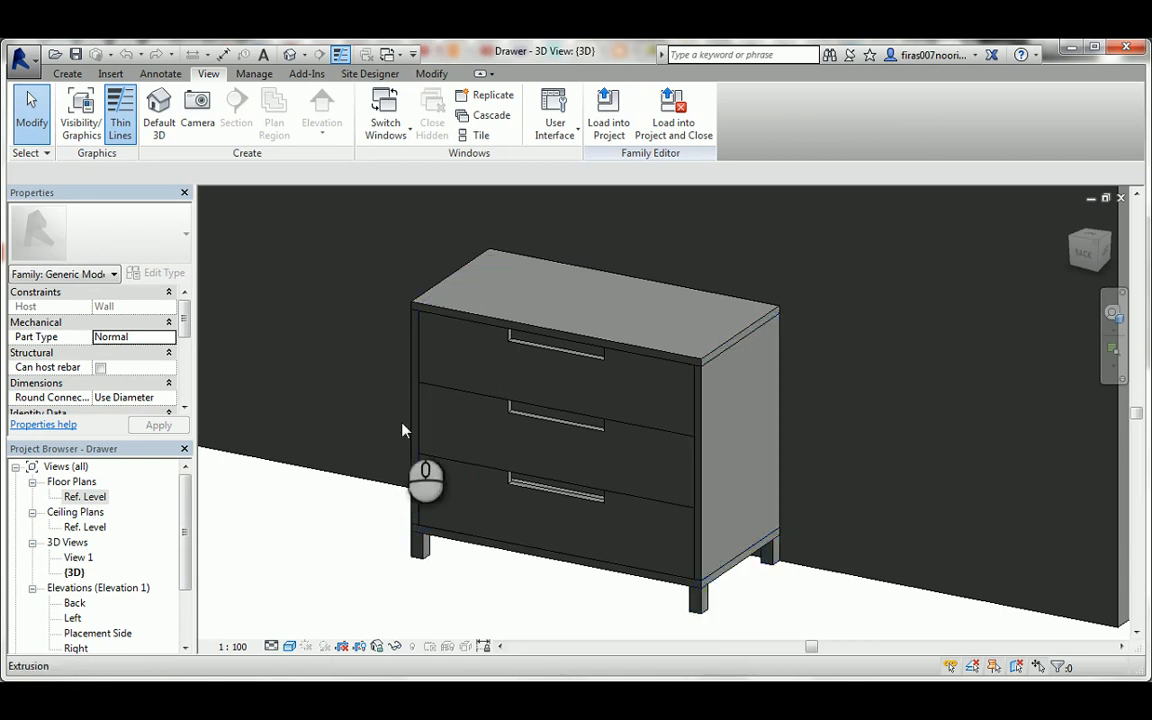
pyautogui.keyDown('shift'); pyautogui.moveTo(402, 430); pyautogui.dragTo(622, 420, button='middle'); pyautogui.keyUp('shift')
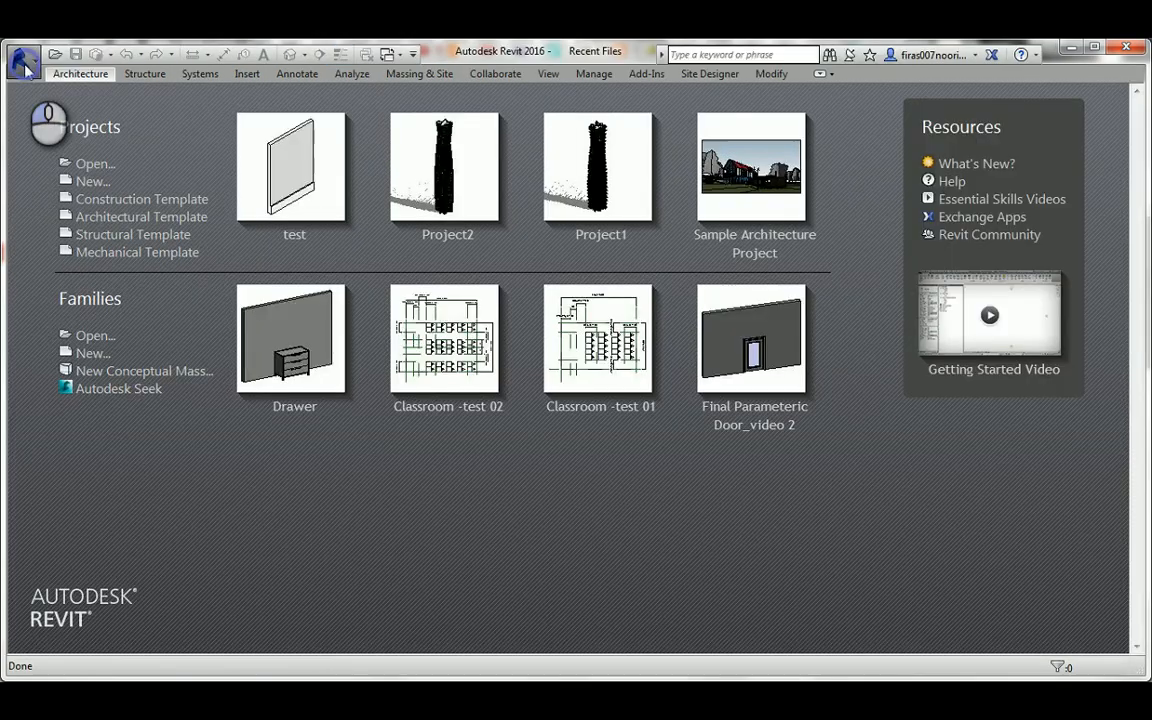
# Create a new family from the Metric Generic Model wall based template.
pyautogui.click(20, 58)
pyautogui.moveTo(40, 118)
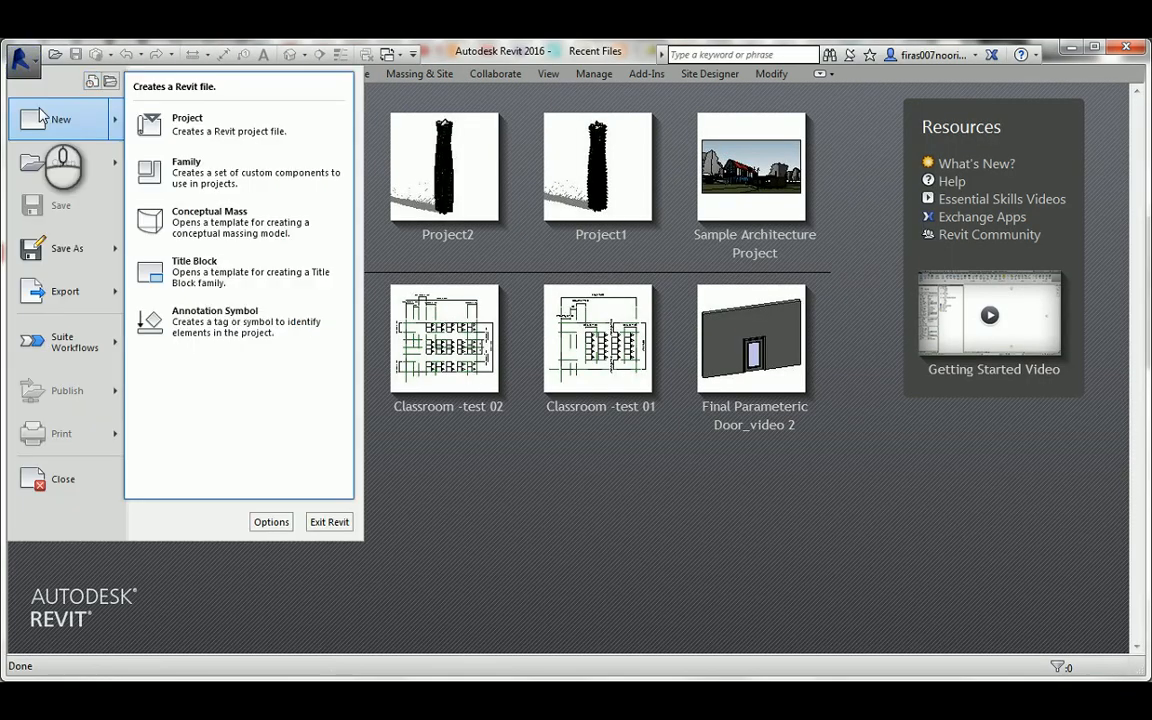
pyautogui.click(264, 180)
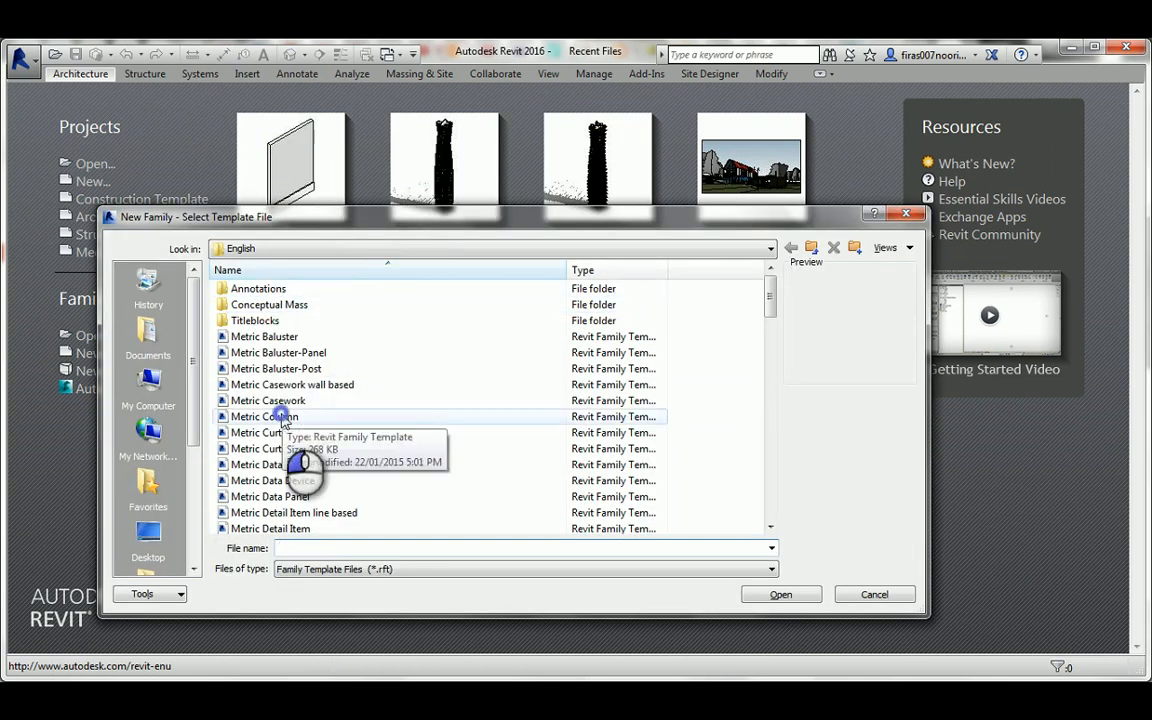
pyautogui.click(285, 418)
pyautogui.scroll(-3, 305, 430)
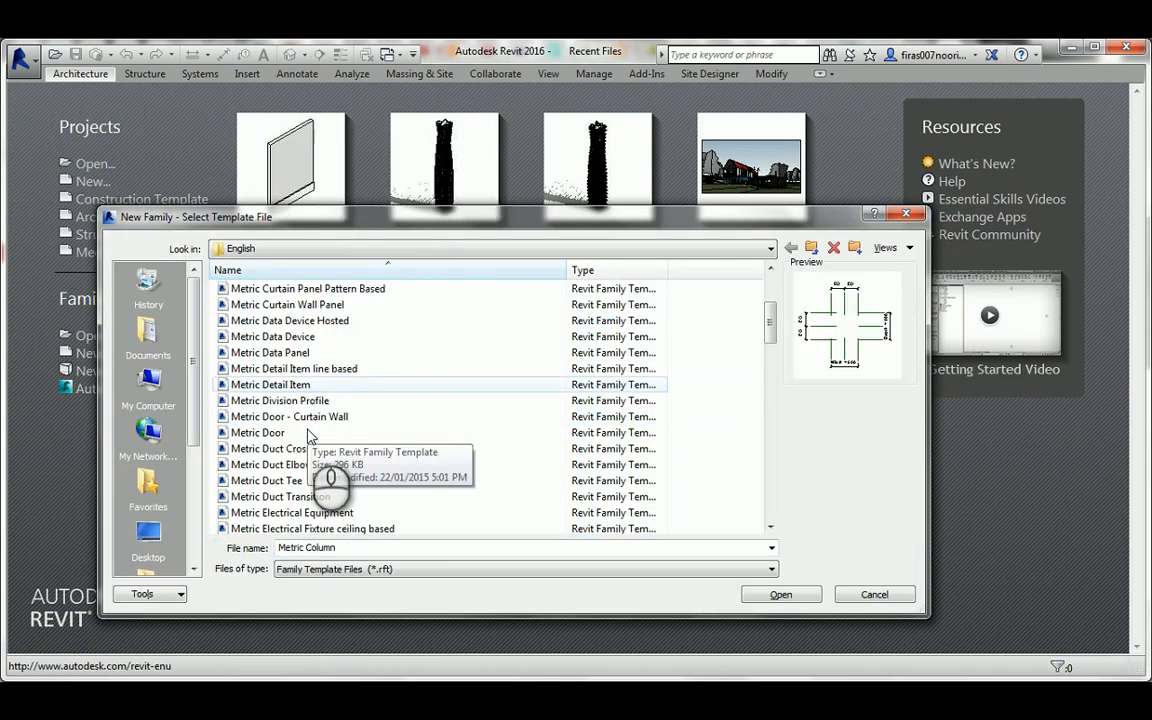
pyautogui.scroll(-2, 308, 436)
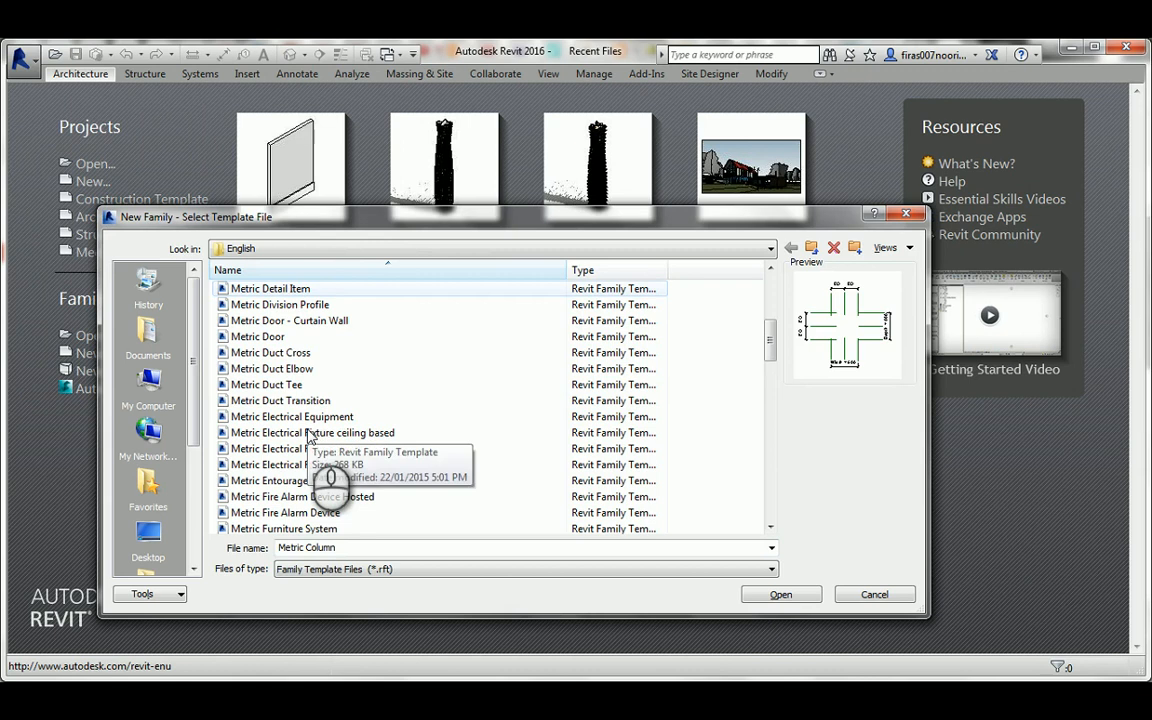
pyautogui.scroll(-1, 310, 430)
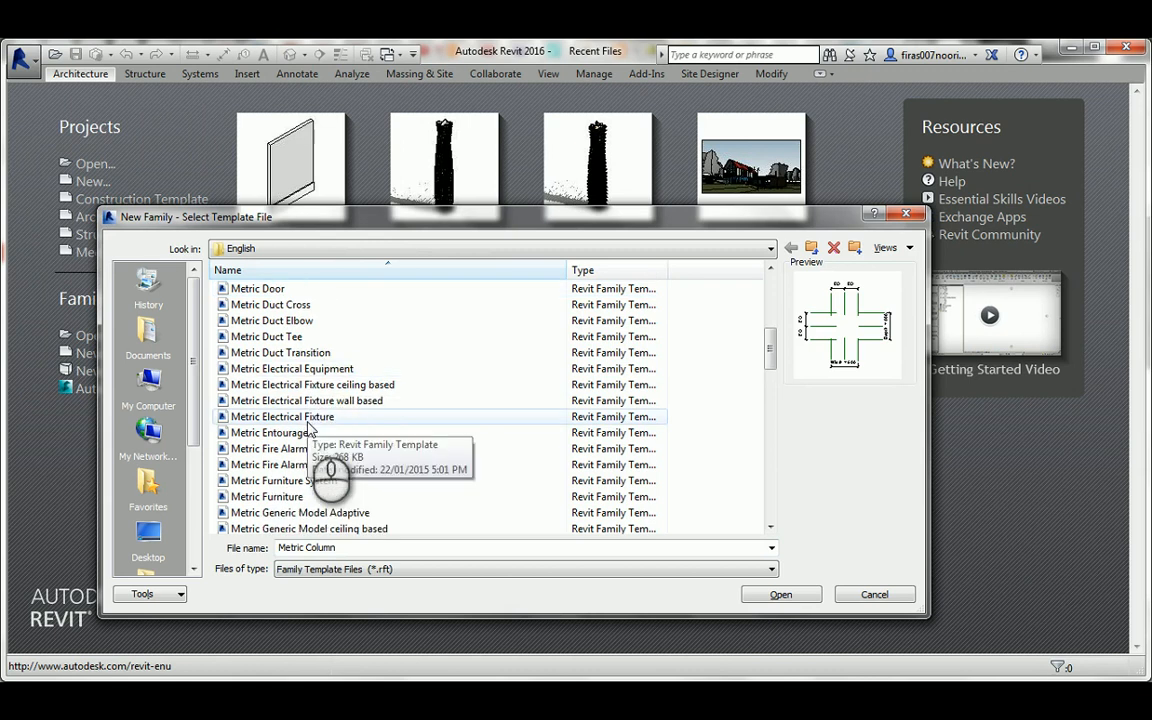
pyautogui.click(287, 497)
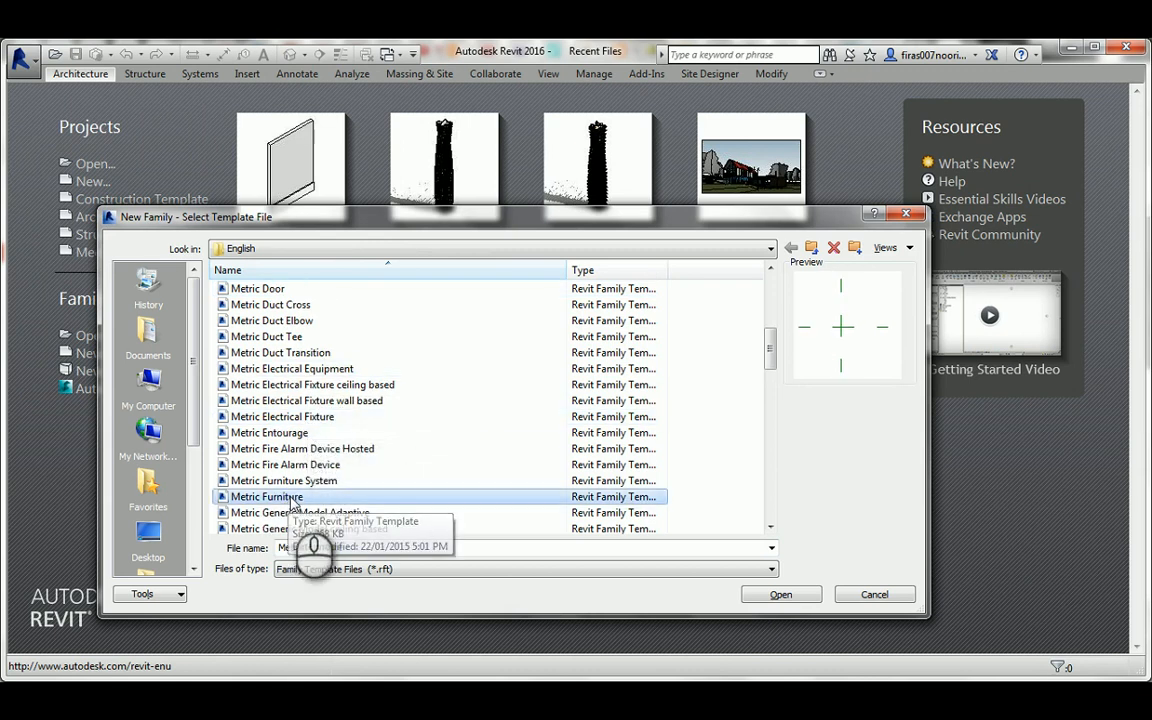
pyautogui.scroll(-5, 288, 500)
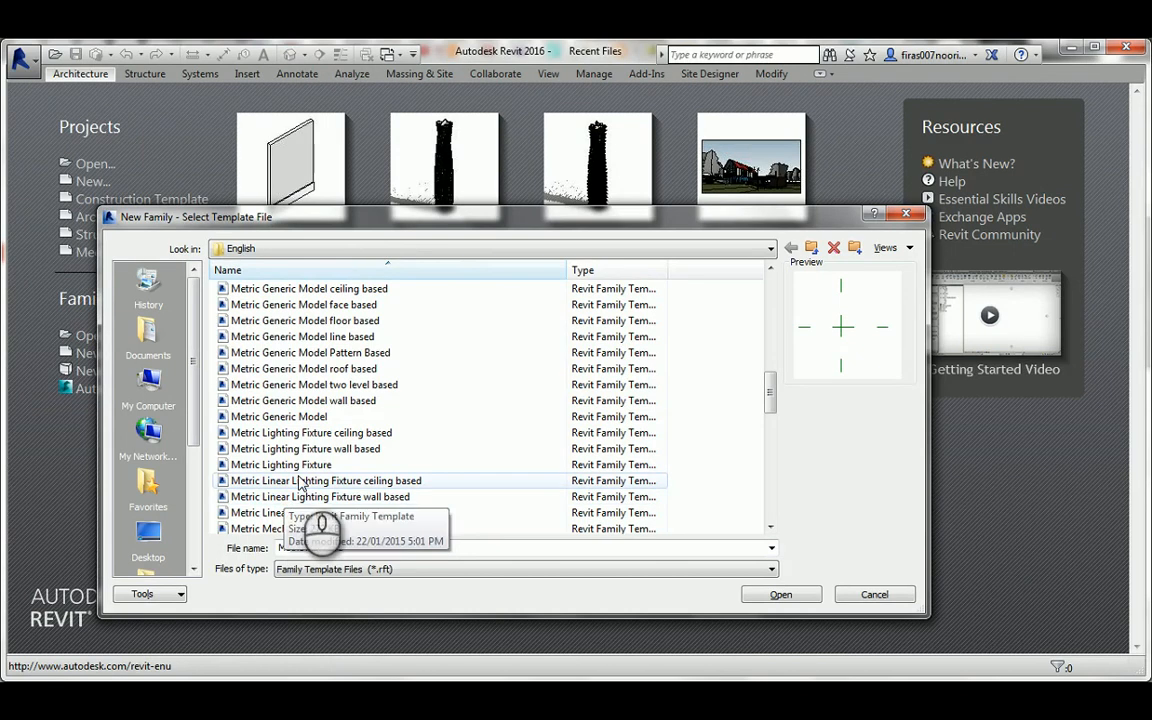
pyautogui.scroll(-1, 312, 473)
pyautogui.scroll(2, 312, 473)
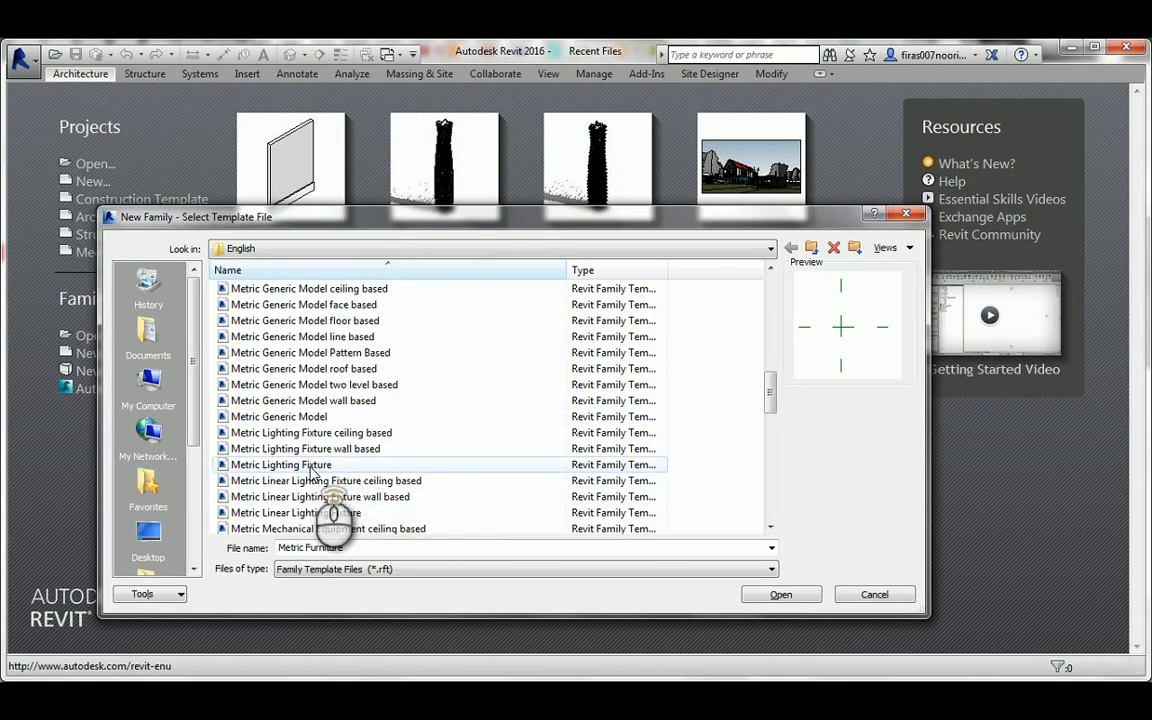
pyautogui.click(352, 448)
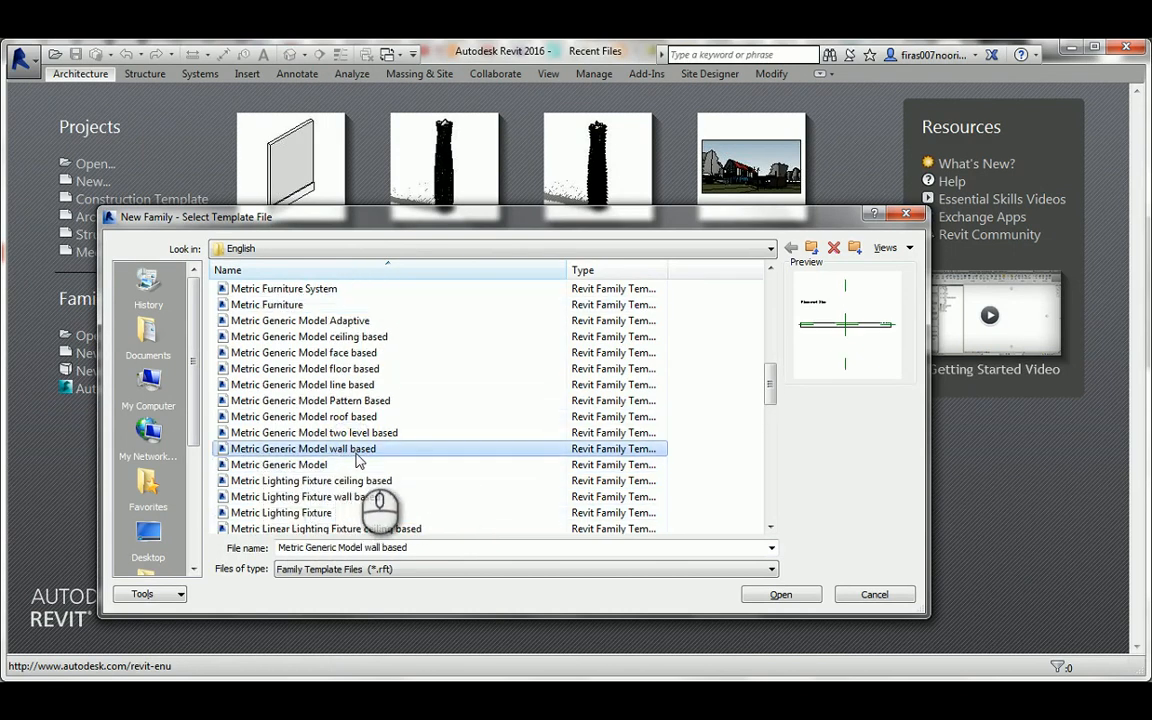
pyautogui.click(778, 593)
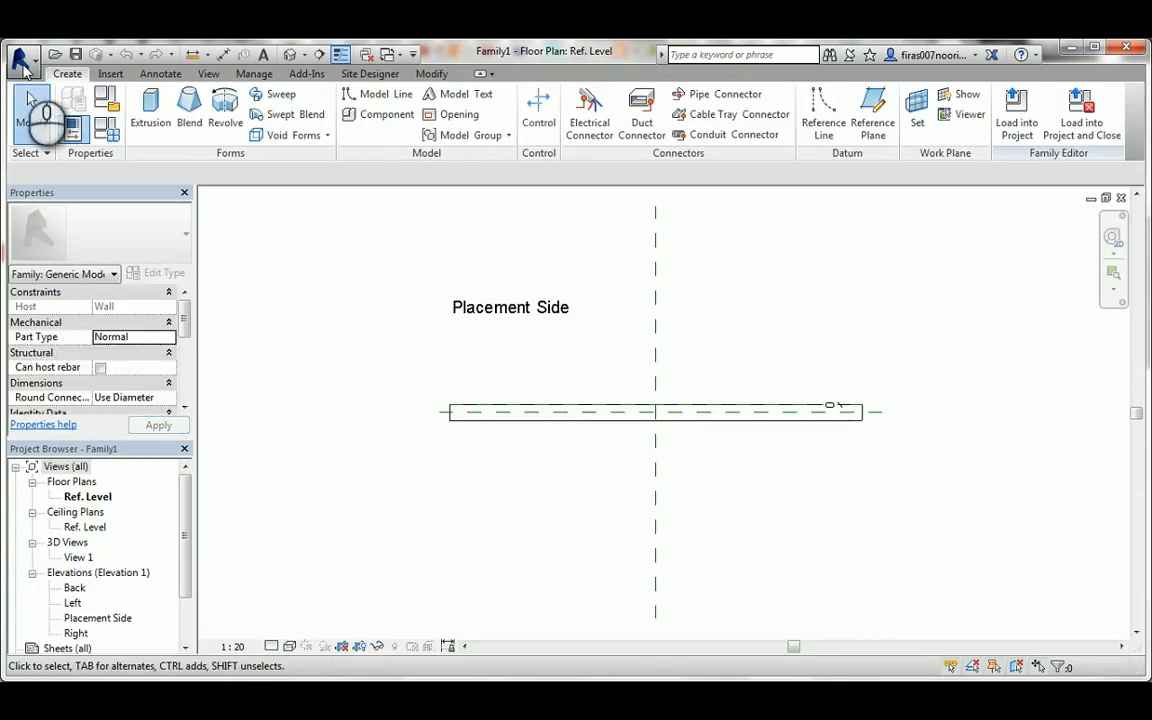
# Draw two vertical reference planes across the wall, about 682 mm and 760 mm to either side of the centre plane.
pyautogui.click(870, 113)
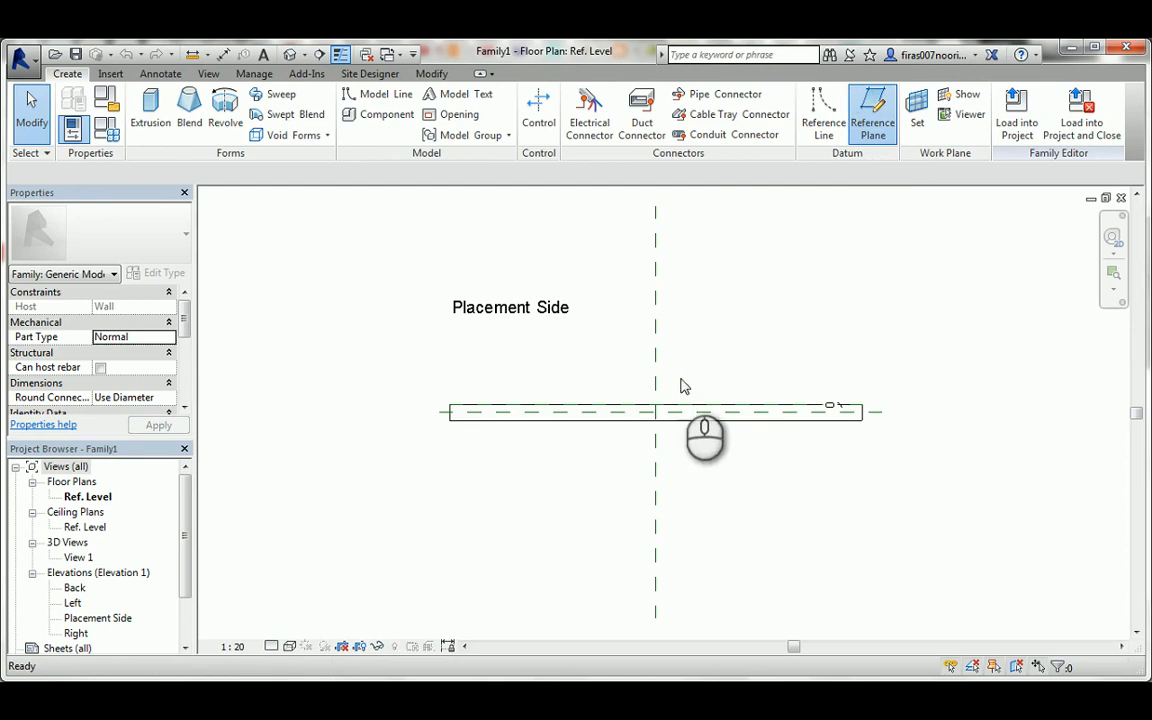
pyautogui.click(725, 319)
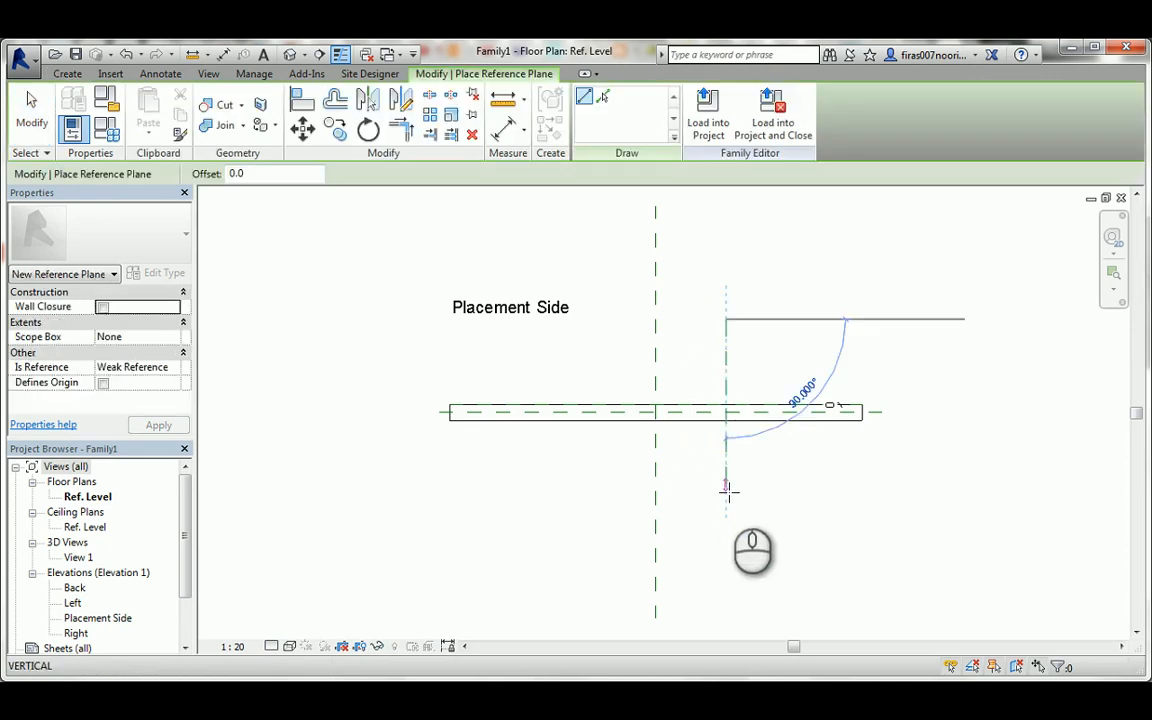
pyautogui.click(727, 488)
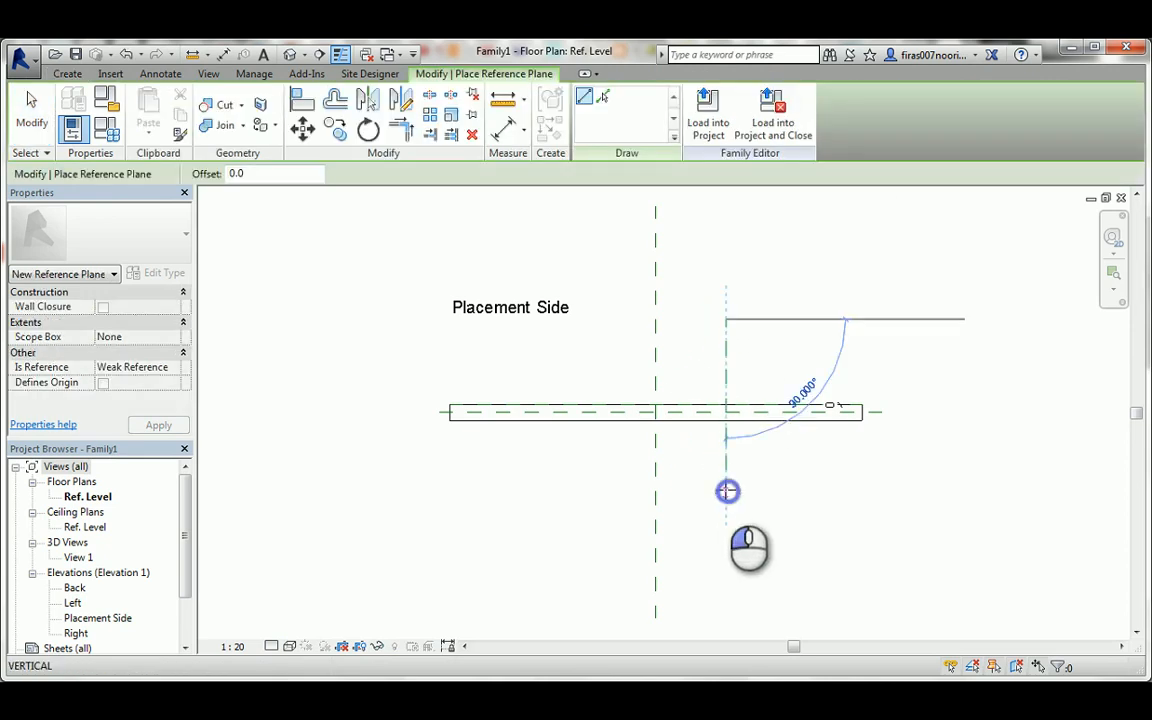
pyautogui.click(577, 318)
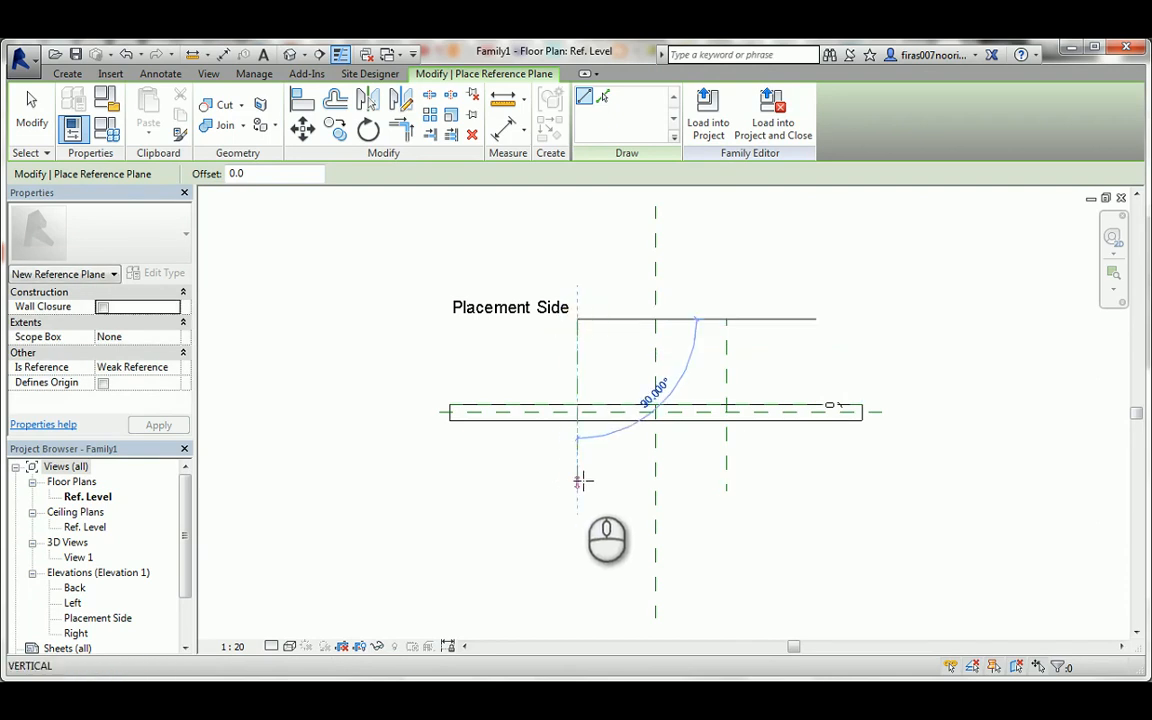
pyautogui.click(577, 490)
pyautogui.press('Escape')
pyautogui.press('Escape')
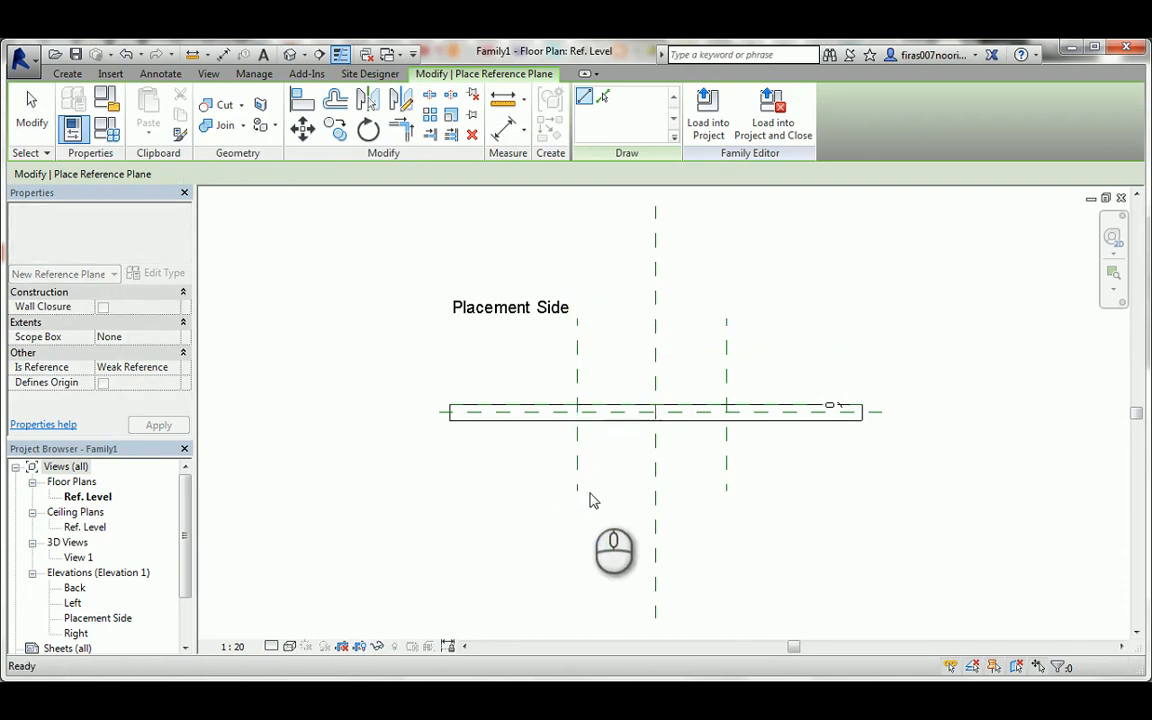
# Dimension the three vertical reference planes in one aligned string and make the spacing equal (EQ).
pyautogui.press('d')
pyautogui.press('i')
pyautogui.click(576, 470)
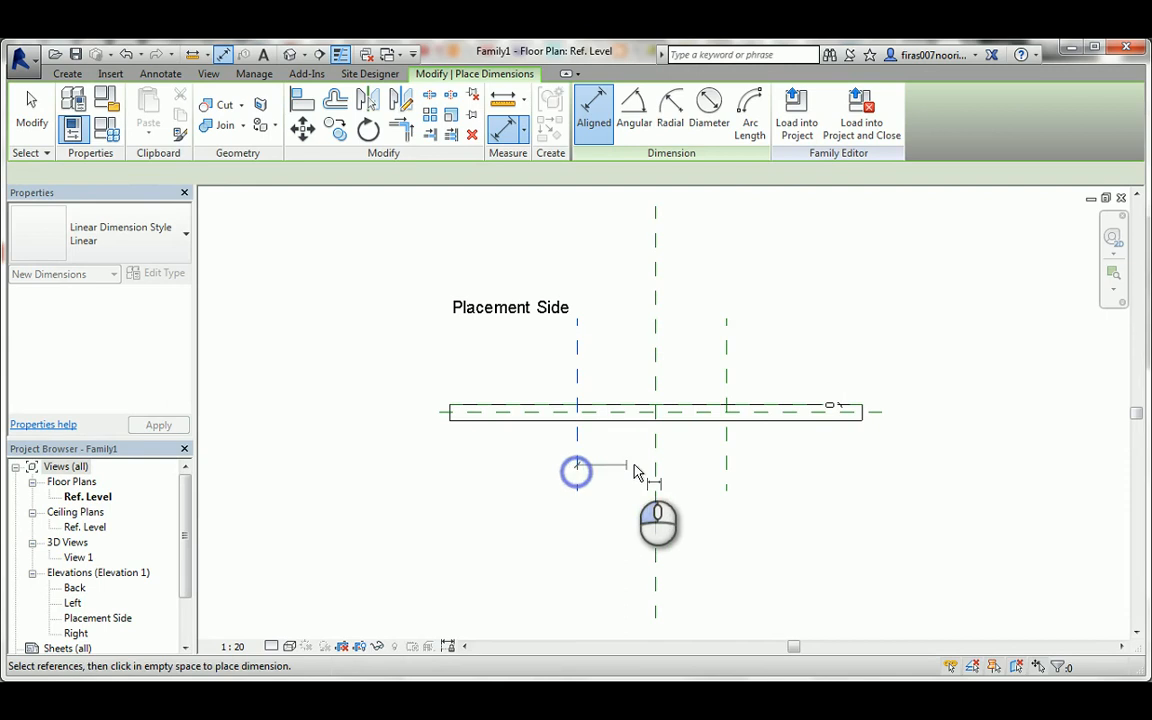
pyautogui.click(655, 463)
pyautogui.click(726, 463)
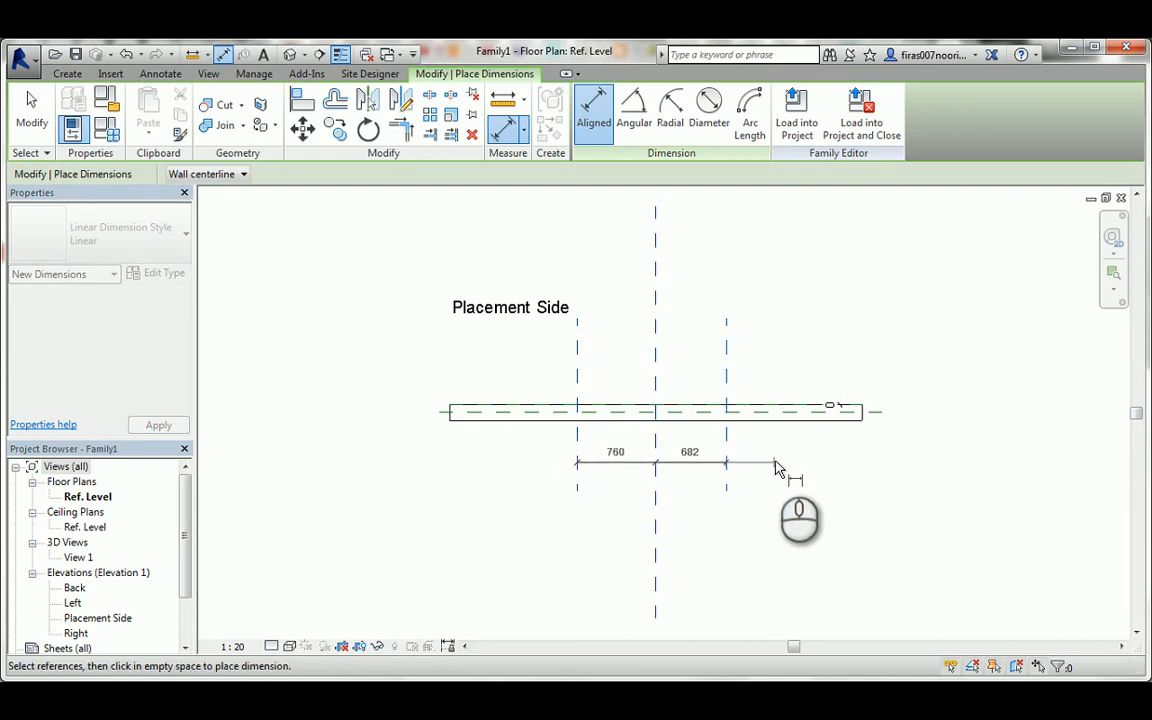
pyautogui.click(772, 460)
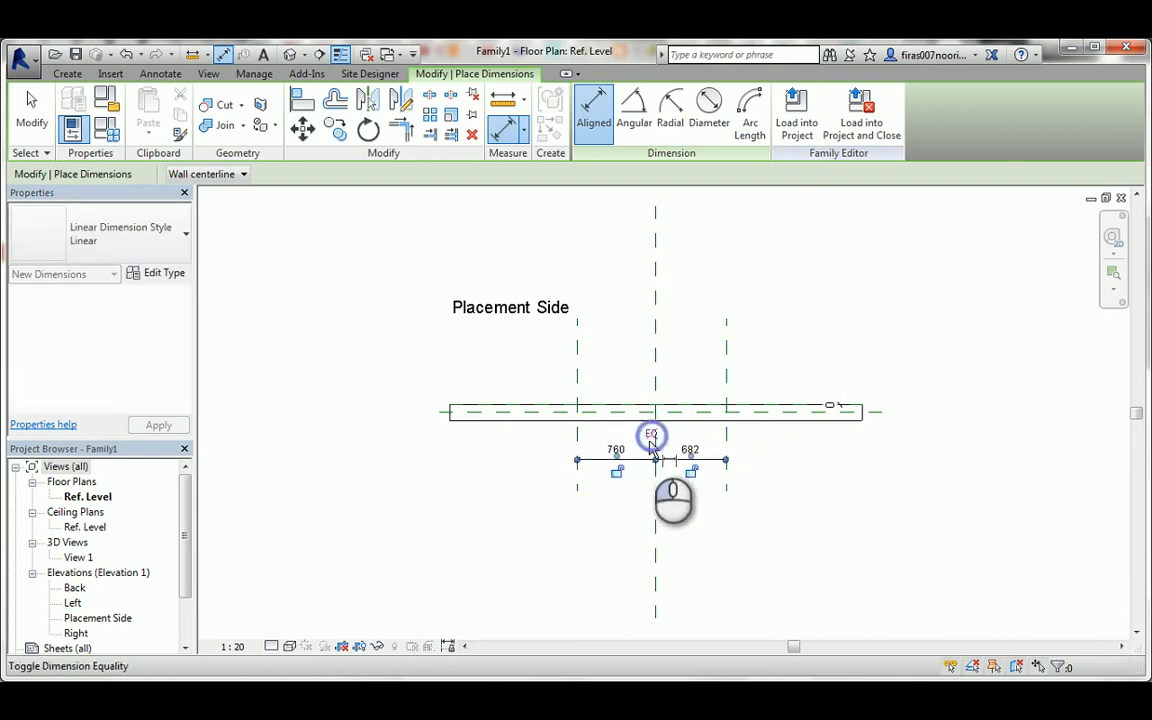
pyautogui.click(651, 434)
# Dimension the overall distance between the two outer vertical planes and label it with a new instance parameter named Length, grouped under Dimensions.
pyautogui.scroll(3, 648, 458)
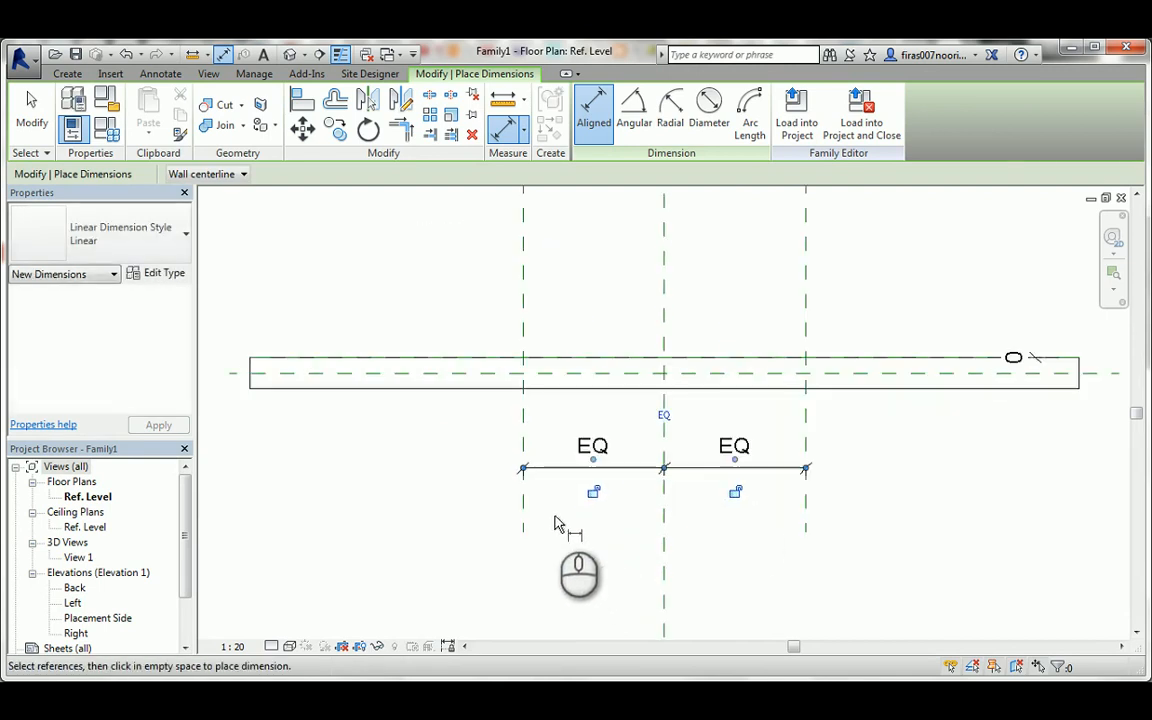
pyautogui.click(524, 507)
pyautogui.click(807, 501)
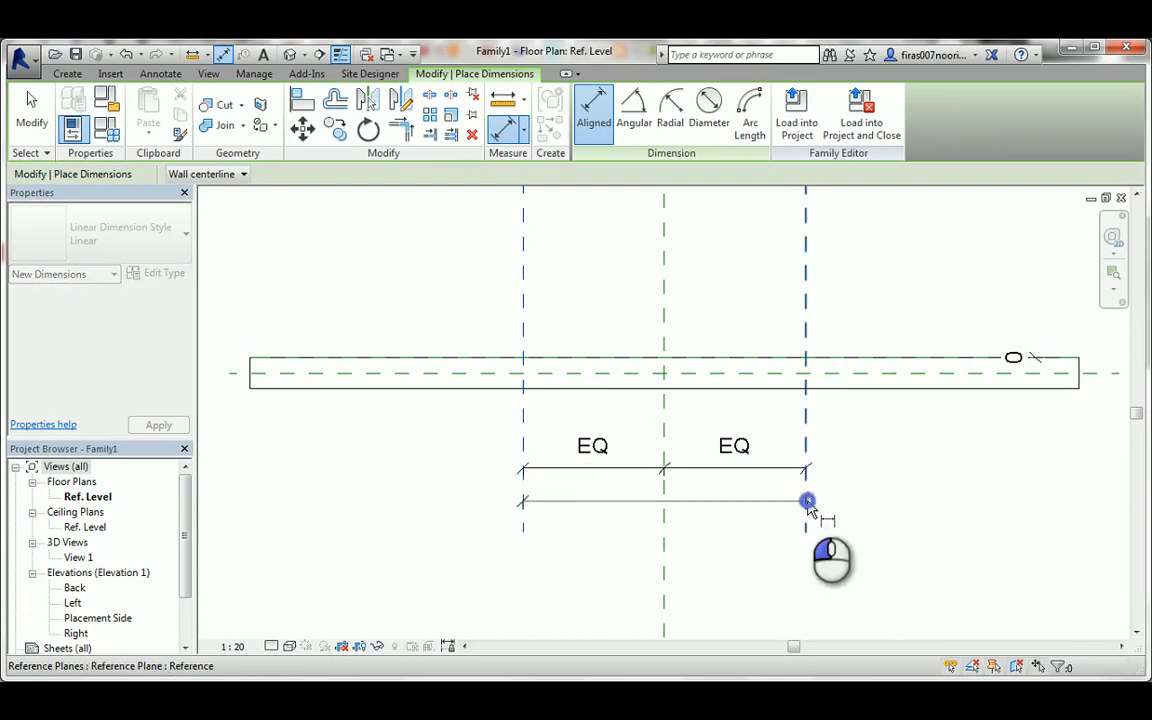
pyautogui.click(762, 519)
pyautogui.press('Escape')
pyautogui.click(711, 520)
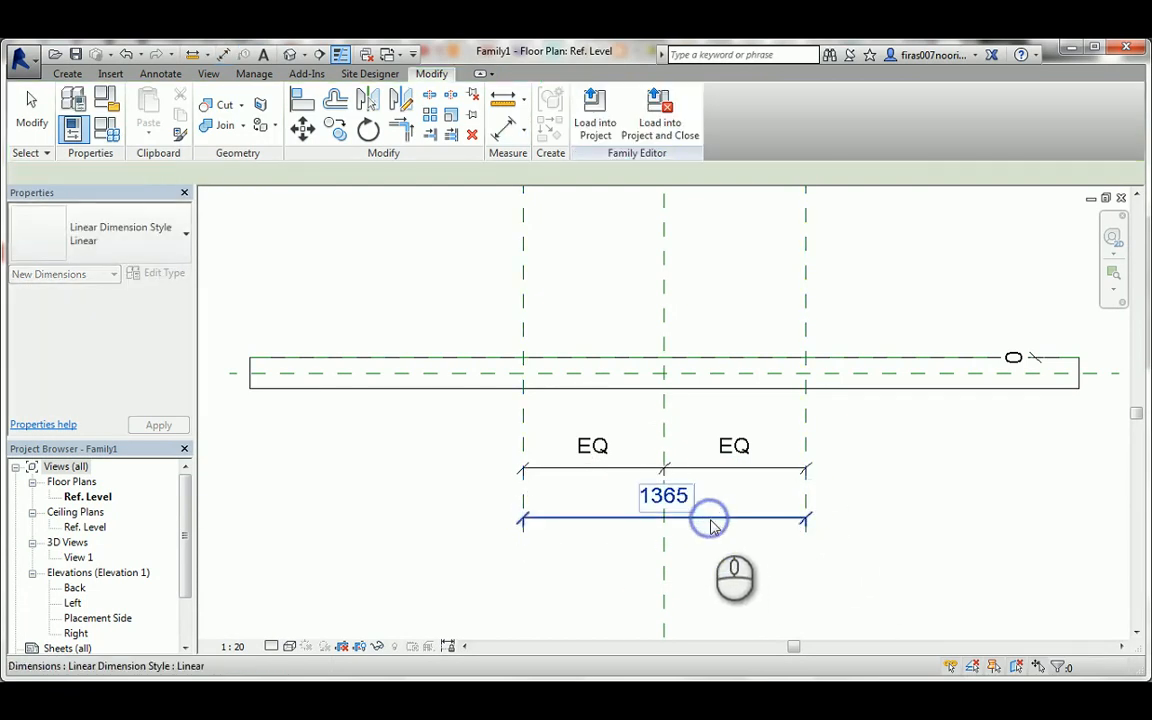
pyautogui.click(420, 174)
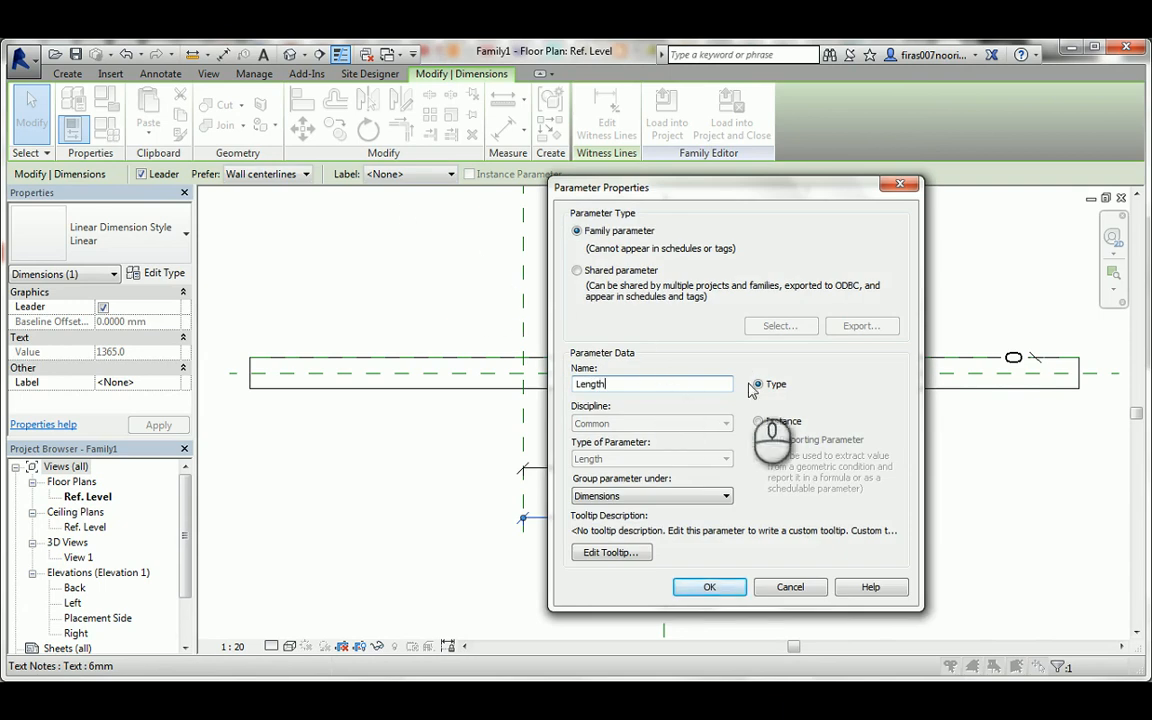
pyautogui.click(759, 422)
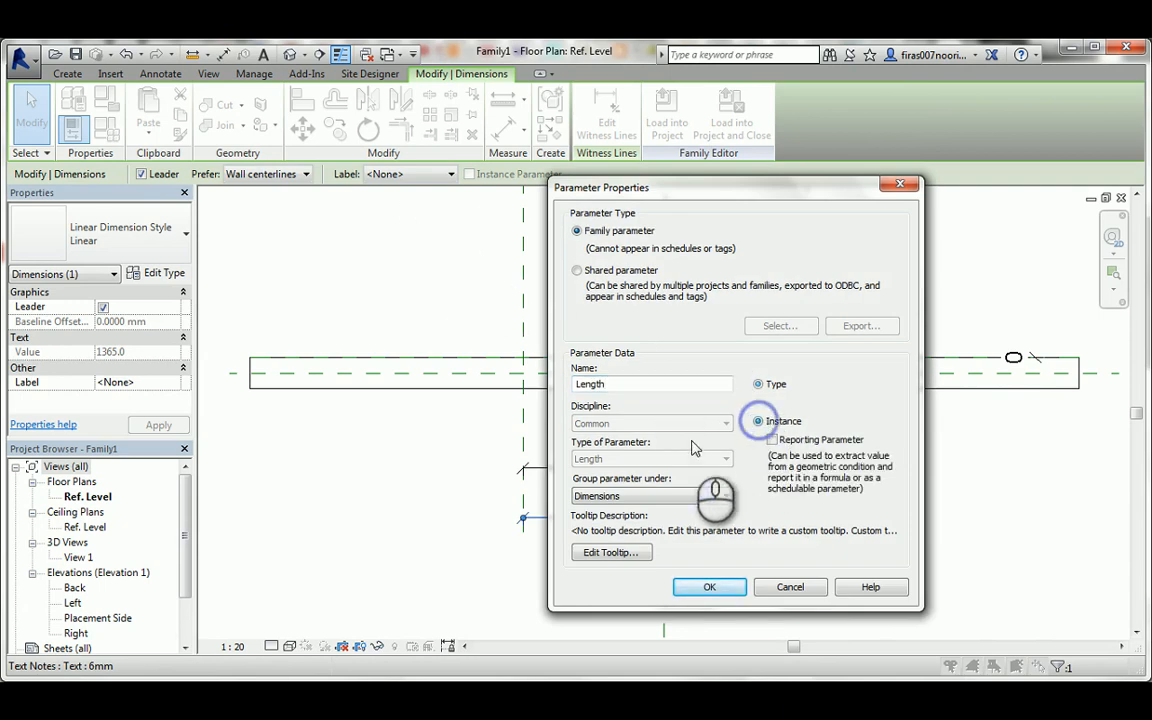
pyautogui.click(707, 589)
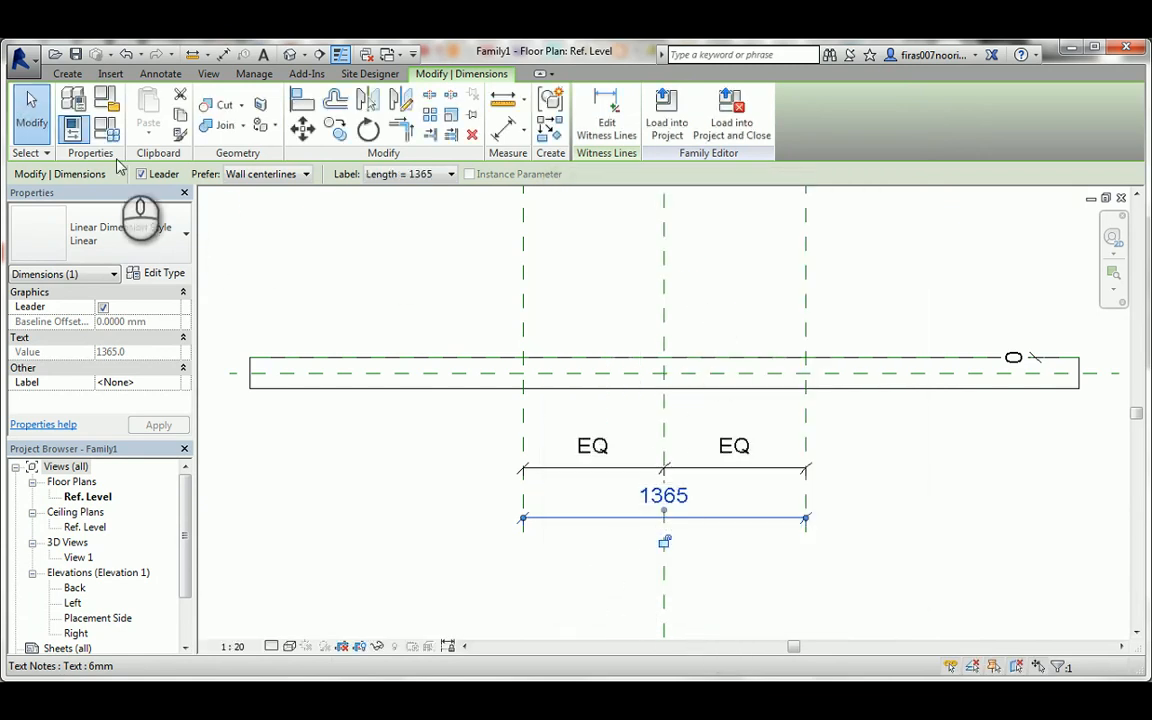
# Set the family's Length parameter to 1000 and apply it.
pyautogui.click(106, 128)
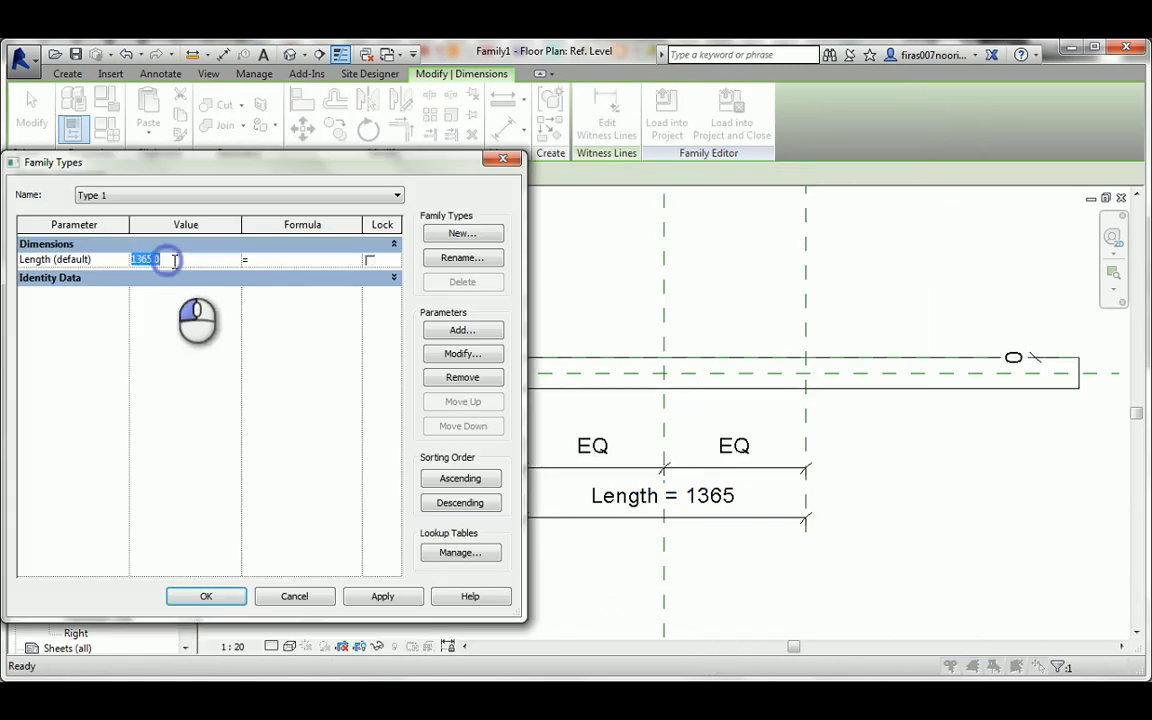
pyautogui.click(170, 255)
pyautogui.write('1000')
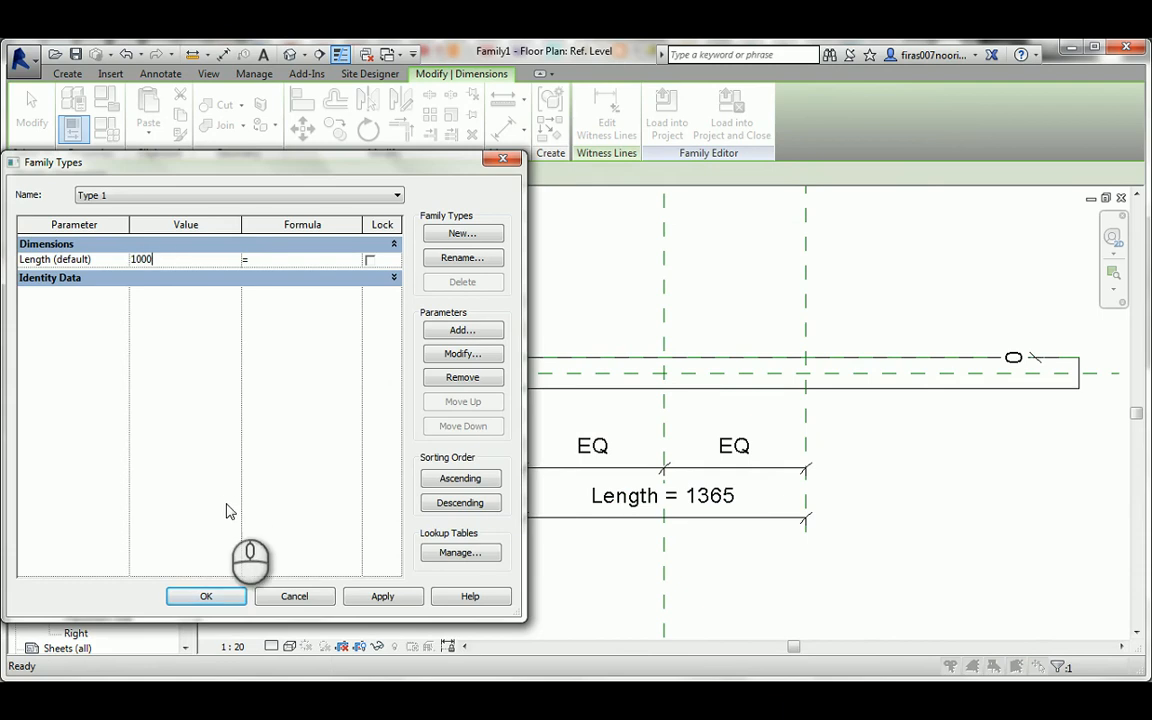
pyautogui.click(380, 598)
pyautogui.click(205, 596)
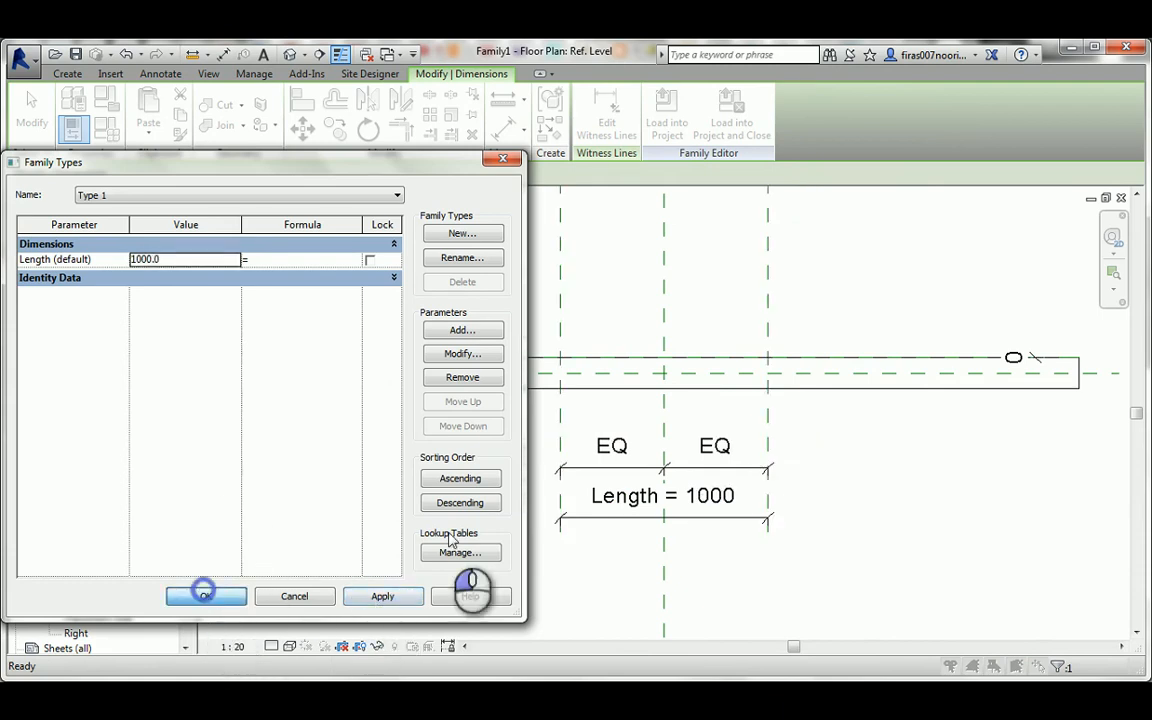
pyautogui.click(695, 338)
# Draw a horizontal reference plane on the placement side, crossing the vertical planes about 655 mm from the wall's centre plane.
pyautogui.scroll(1, 667, 295)
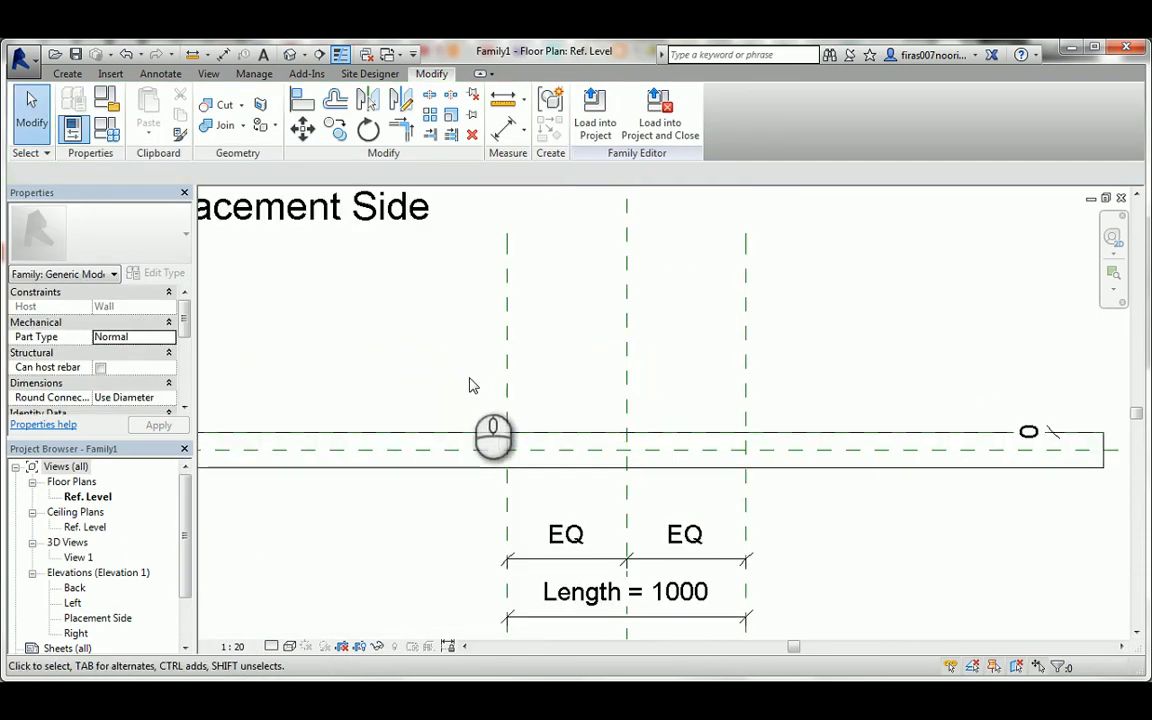
pyautogui.moveTo(545, 375); pyautogui.dragTo(525, 366, button='middle')
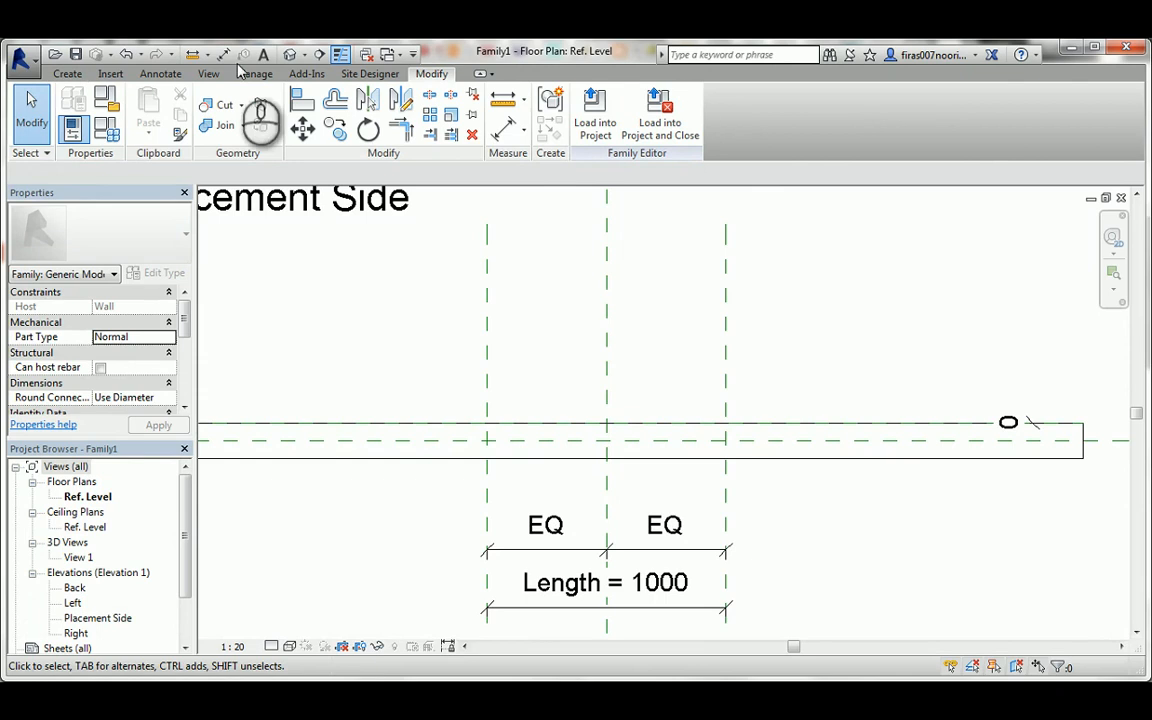
pyautogui.click(67, 73)
pyautogui.click(866, 118)
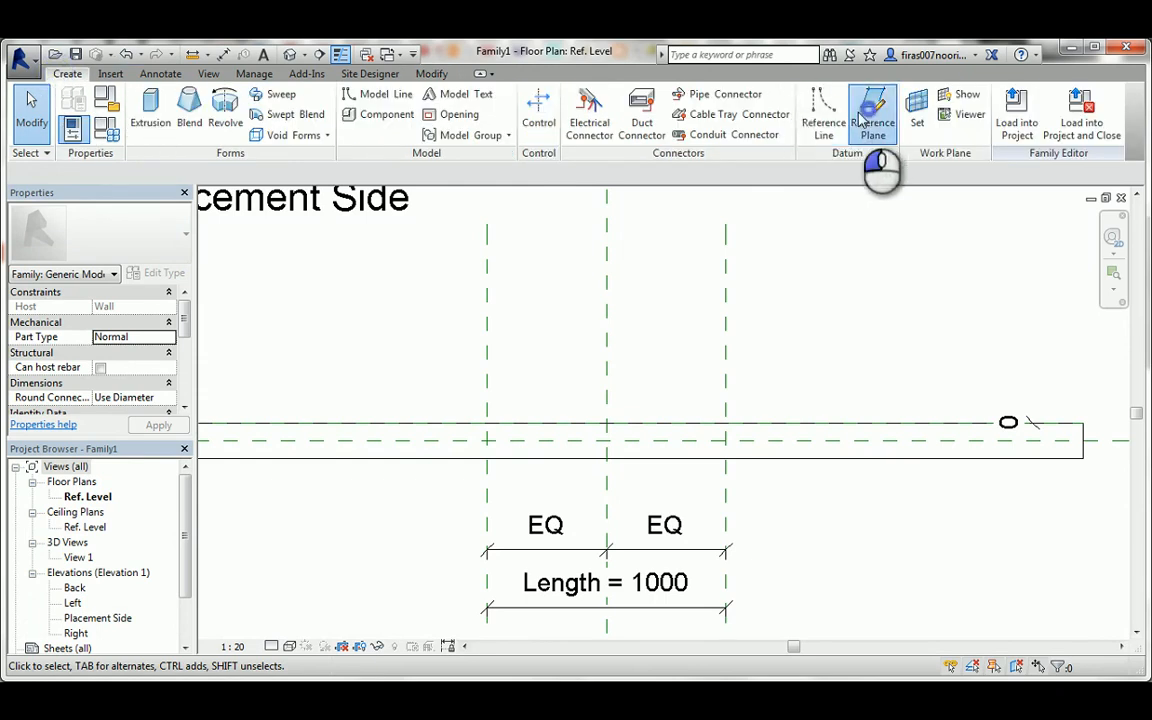
pyautogui.click(431, 284)
pyautogui.click(797, 284)
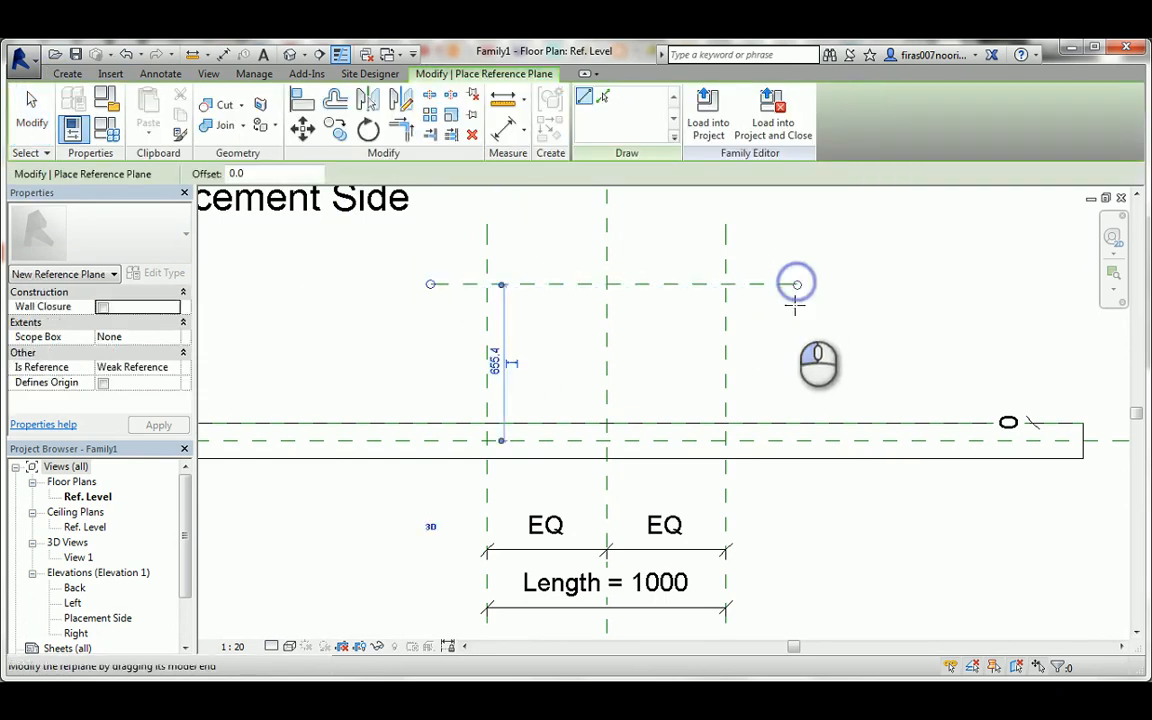
pyautogui.press('Escape')
pyautogui.press('Escape')
# Place an aligned dimension between the new horizontal reference plane and the Back reference plane on the wall face.
pyautogui.press('d')
pyautogui.press('i')
pyautogui.click(789, 285)
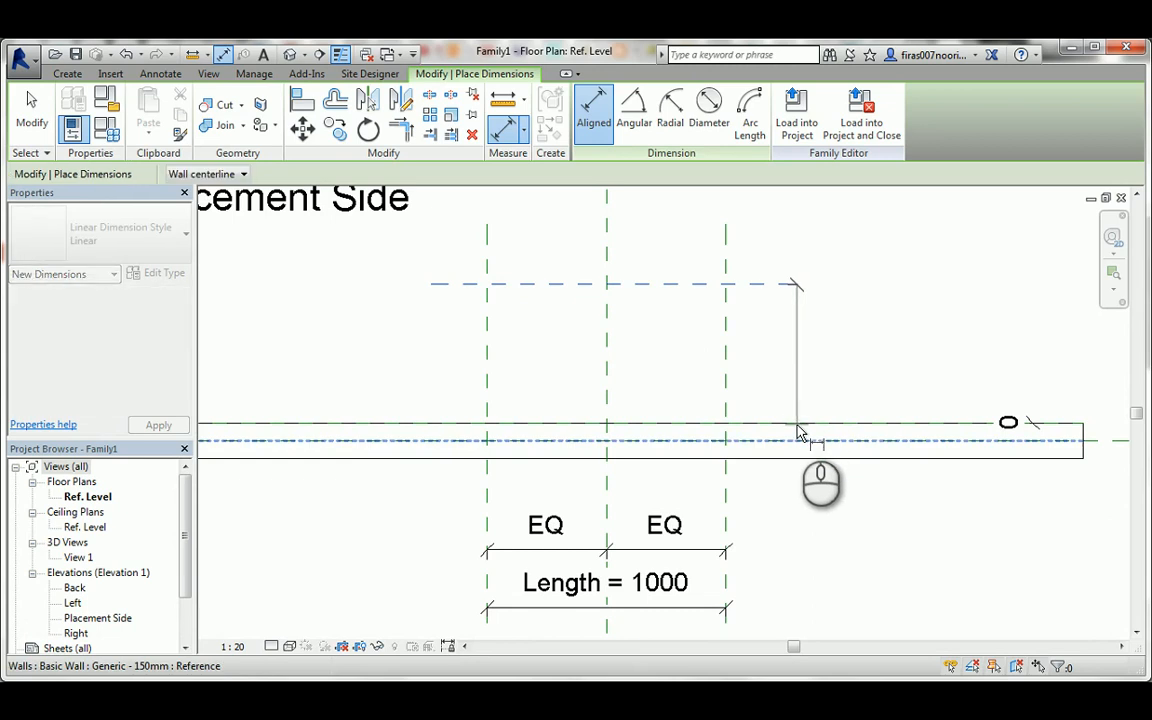
pyautogui.press('Tab')
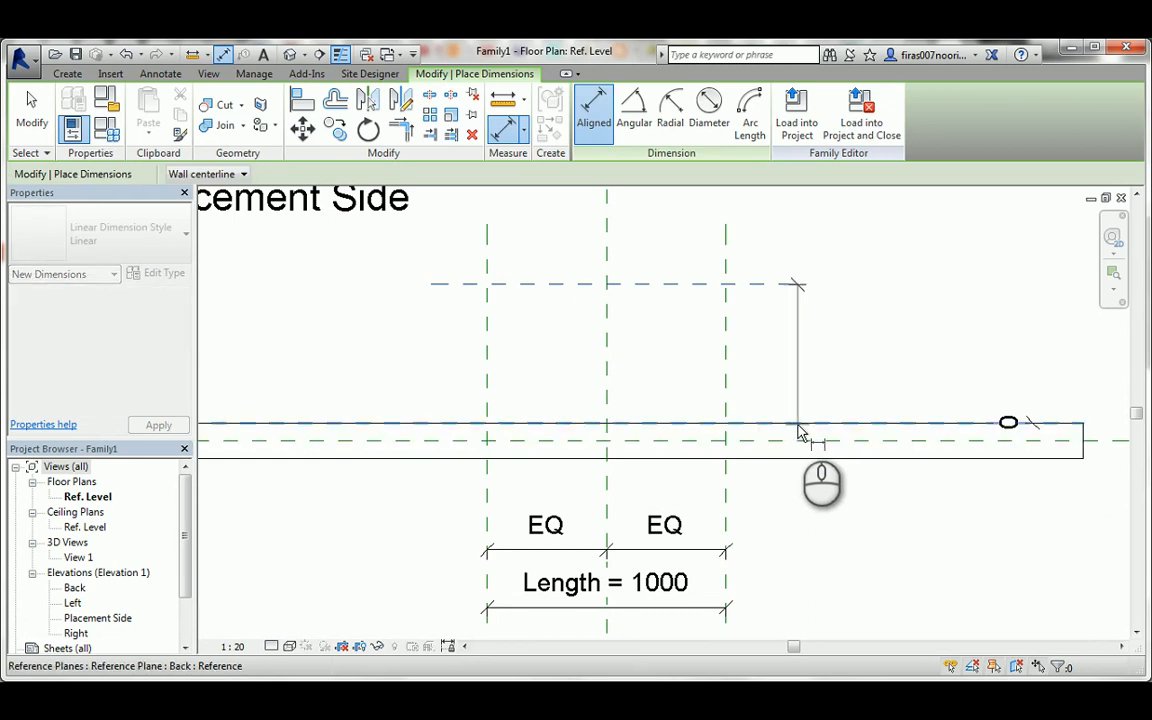
pyautogui.click(799, 432)
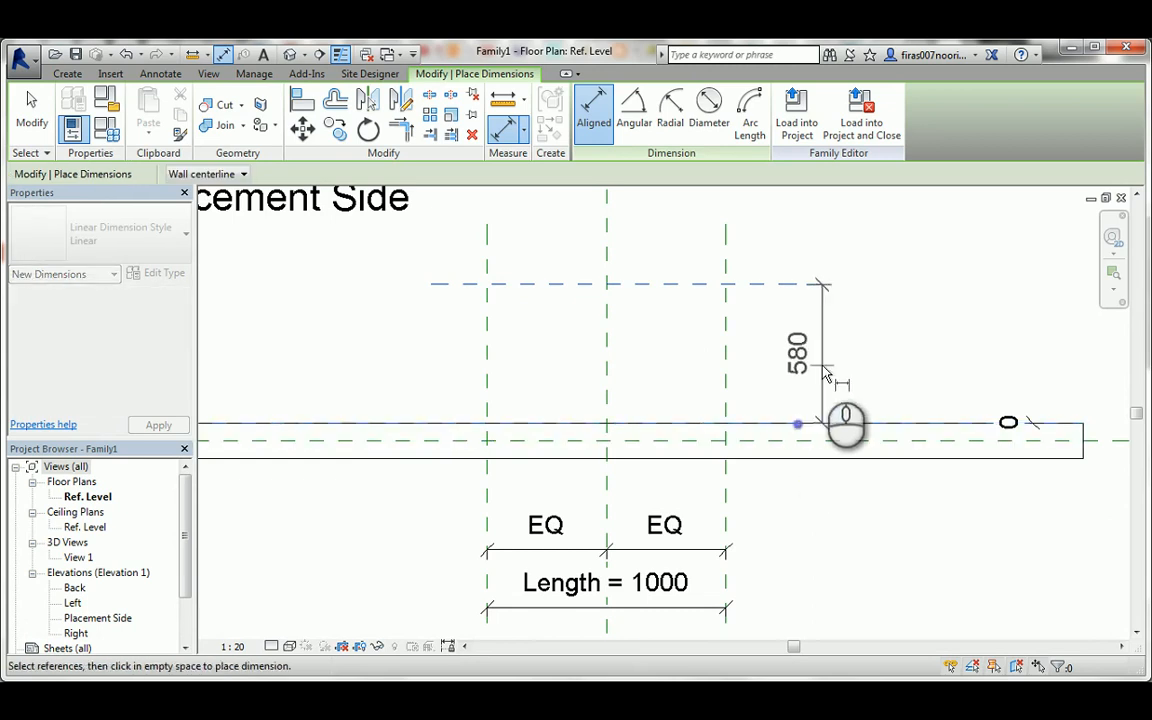
pyautogui.click(804, 330)
pyautogui.press('Escape')
# Label the wall-face-to-plane dimension with a new type parameter named Width, grouped under Dimensions.
pyautogui.click(803, 305)
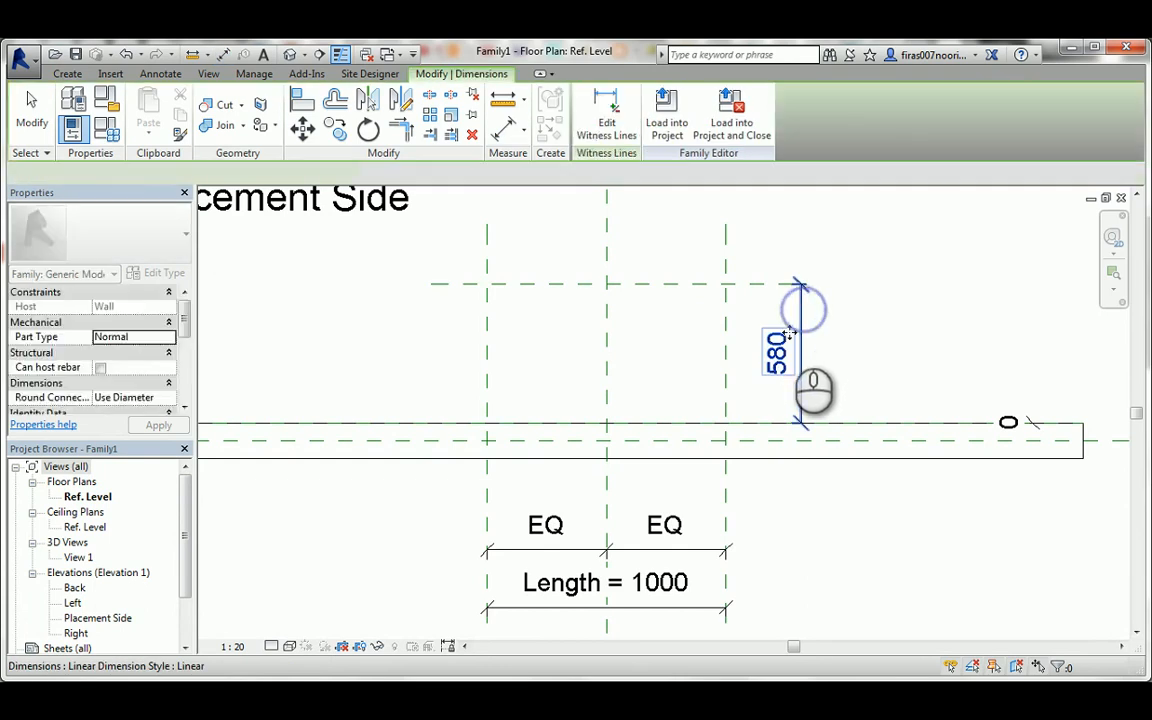
pyautogui.click(425, 174)
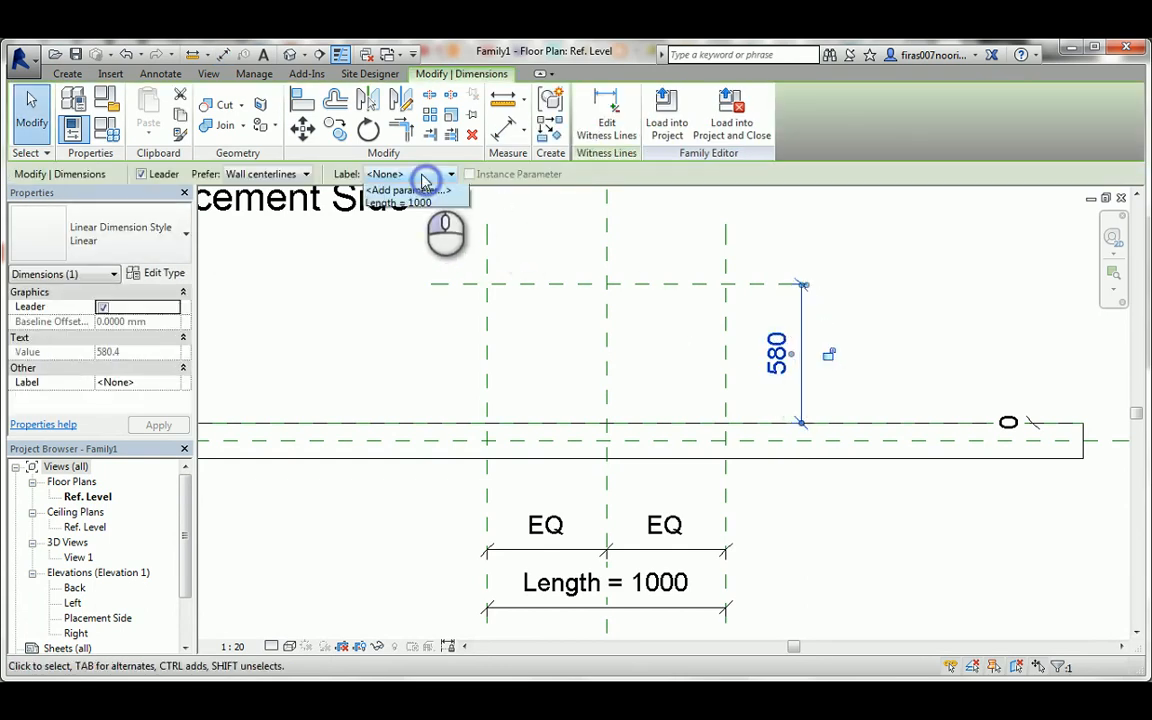
pyautogui.click(420, 200)
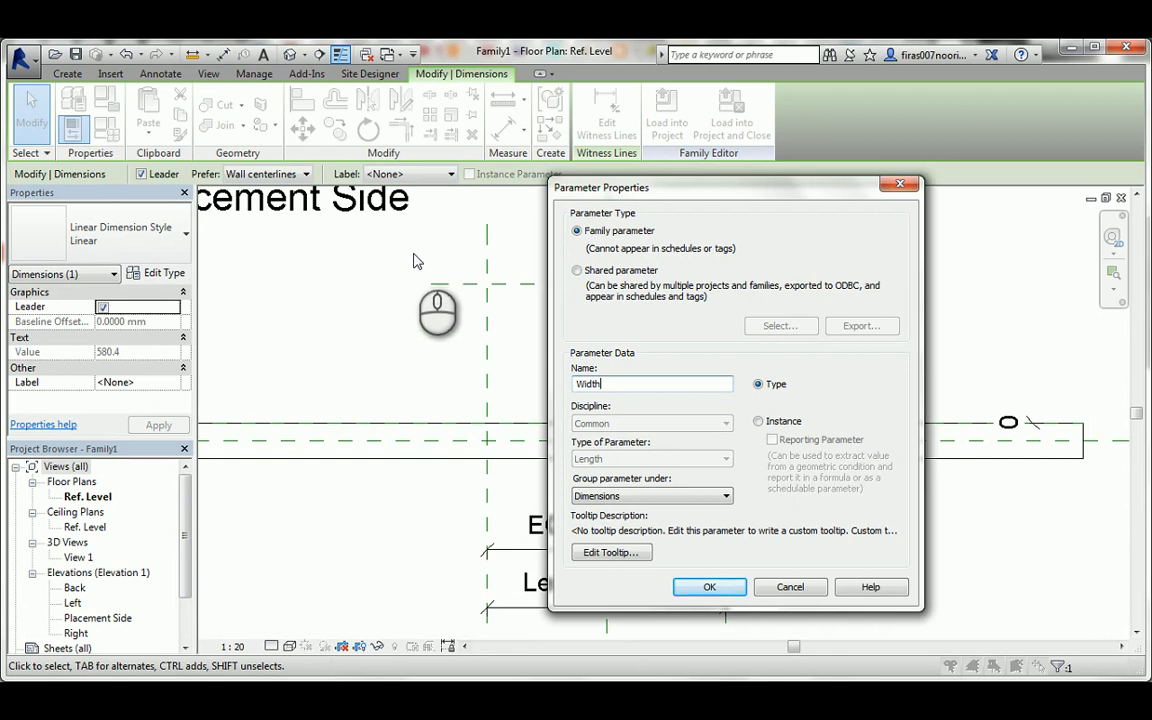
pyautogui.click(708, 588)
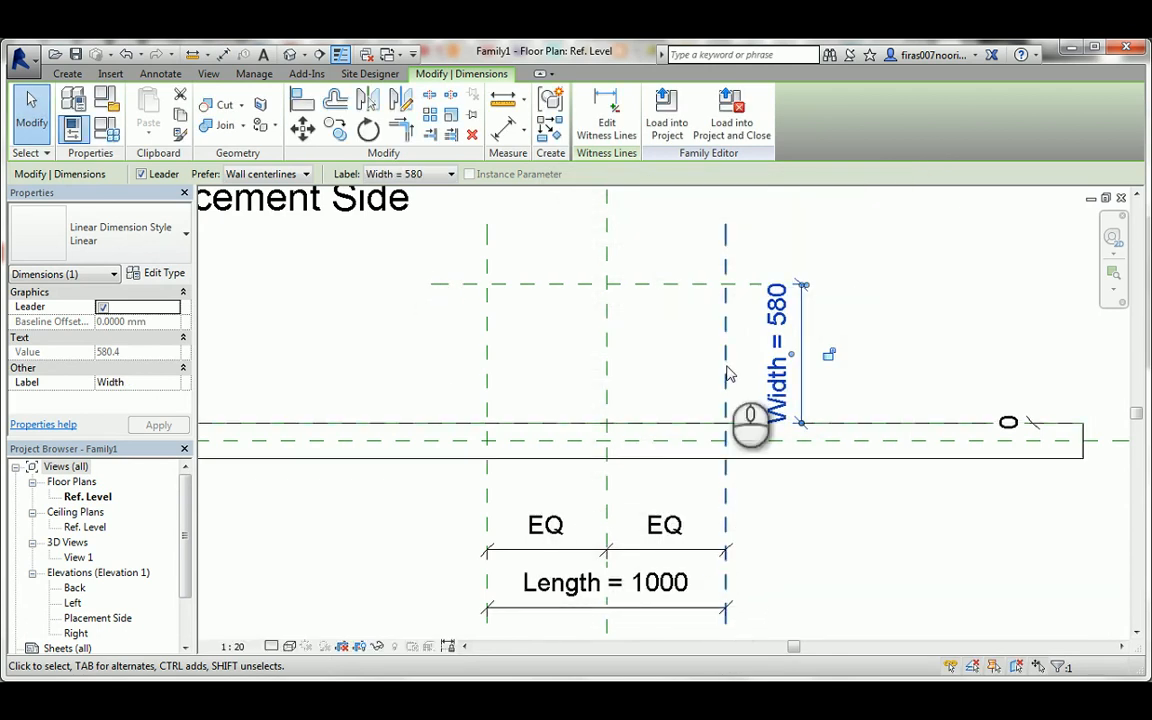
# Change the family's Width parameter from a type to an instance parameter.
pyautogui.click(110, 135)
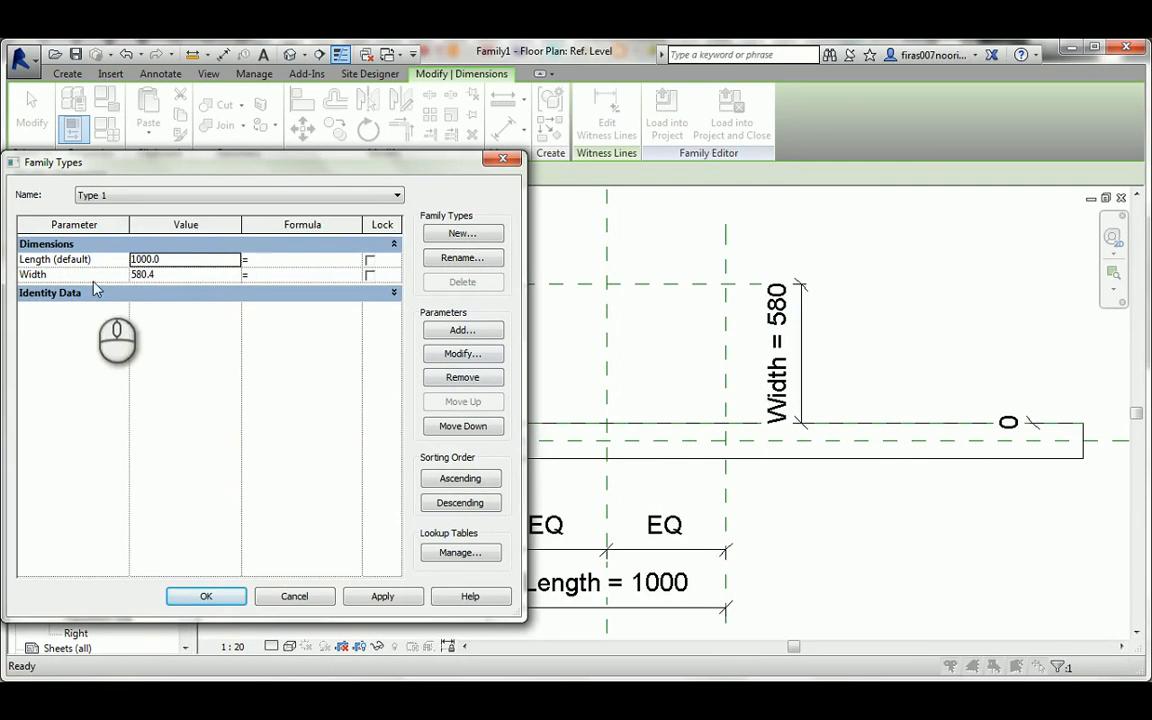
pyautogui.click(75, 274)
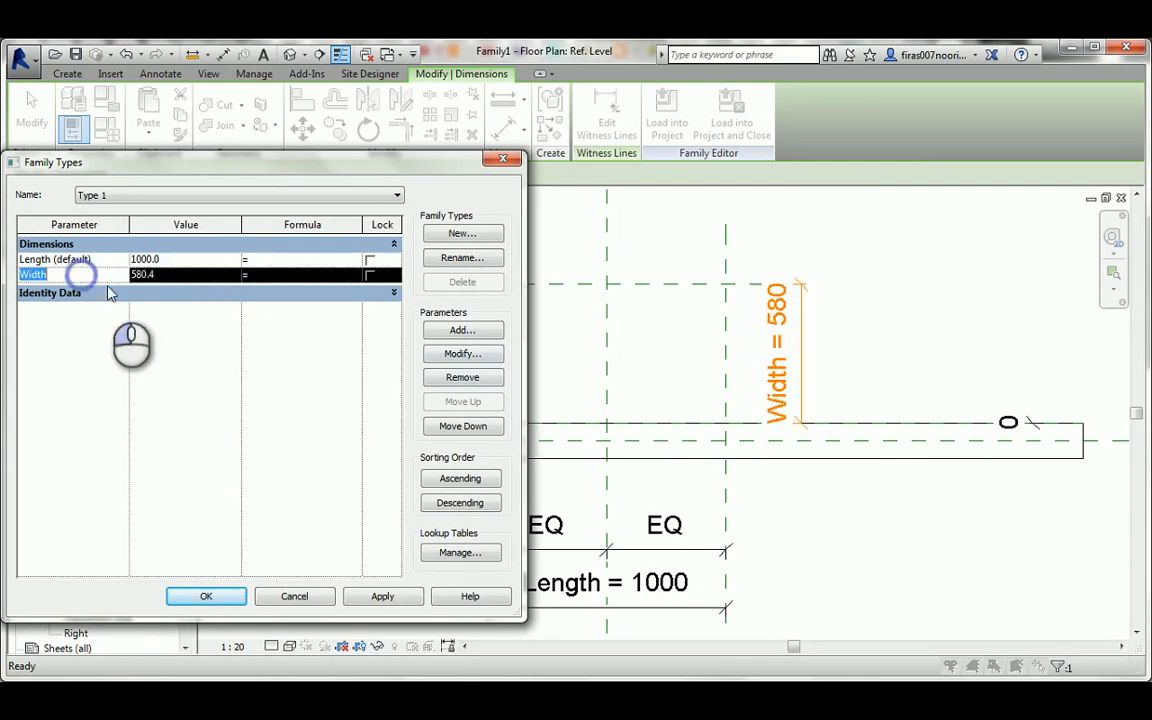
pyautogui.click(462, 354)
pyautogui.click(770, 423)
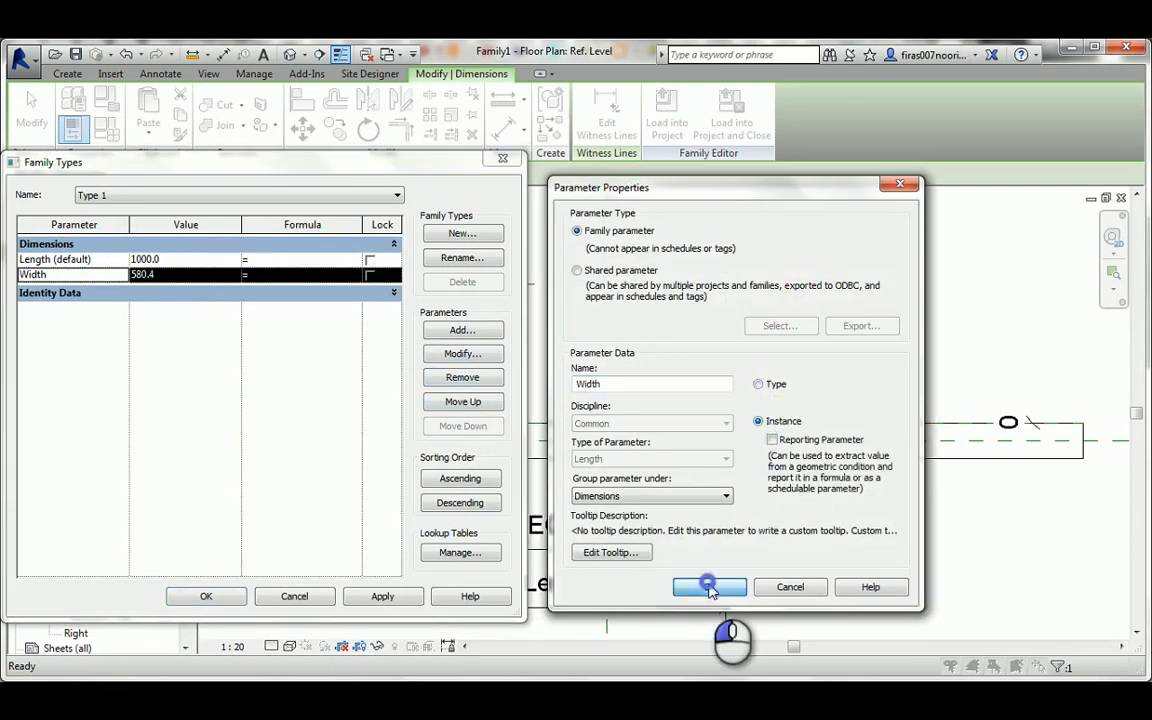
pyautogui.click(710, 588)
# Set the family's Width parameter to 600 and apply it.
pyautogui.click(160, 274)
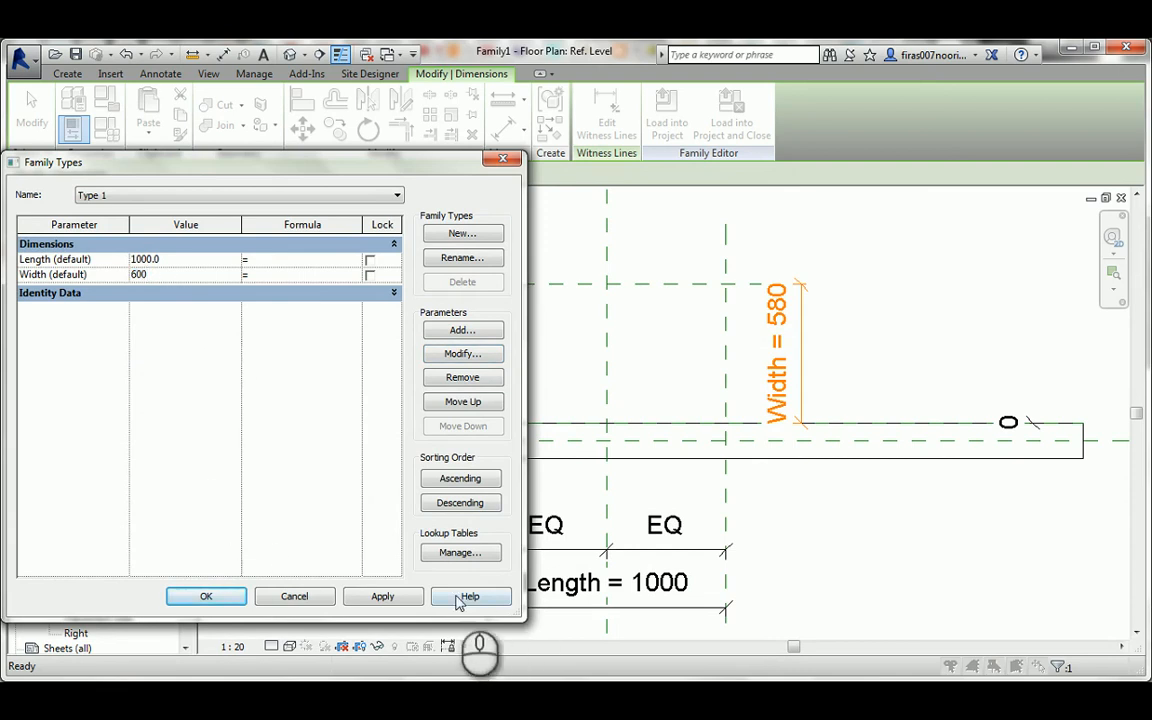
pyautogui.click(380, 597)
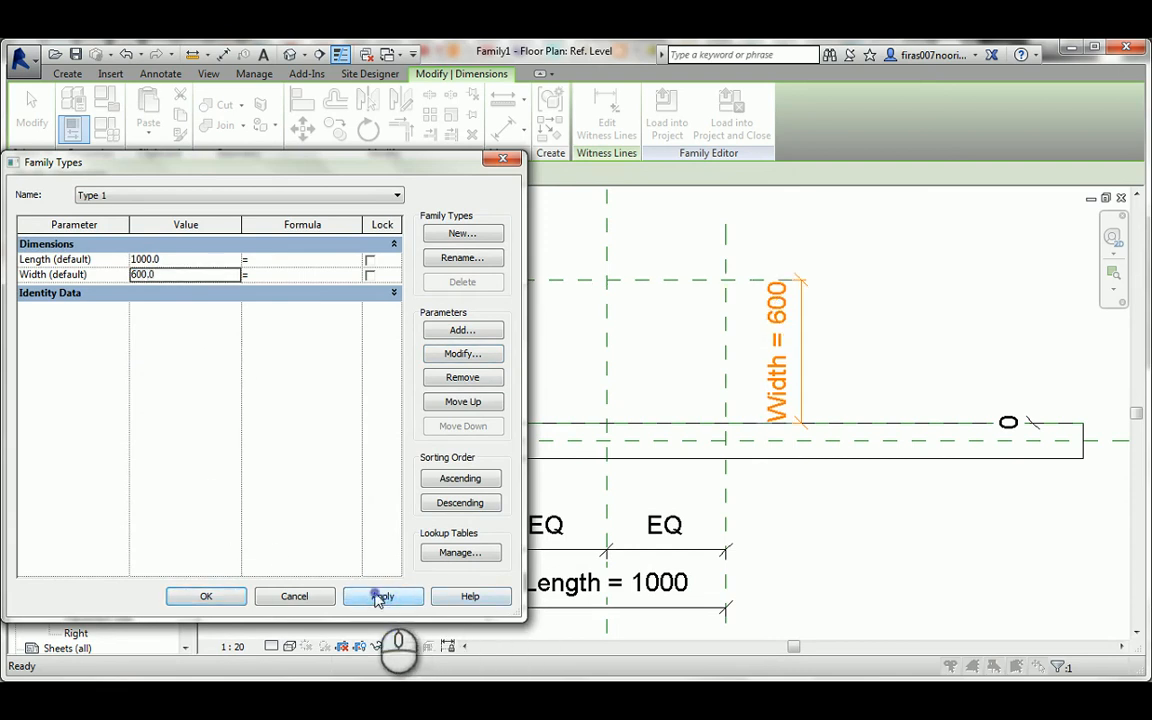
pyautogui.click(203, 597)
pyautogui.click(645, 315)
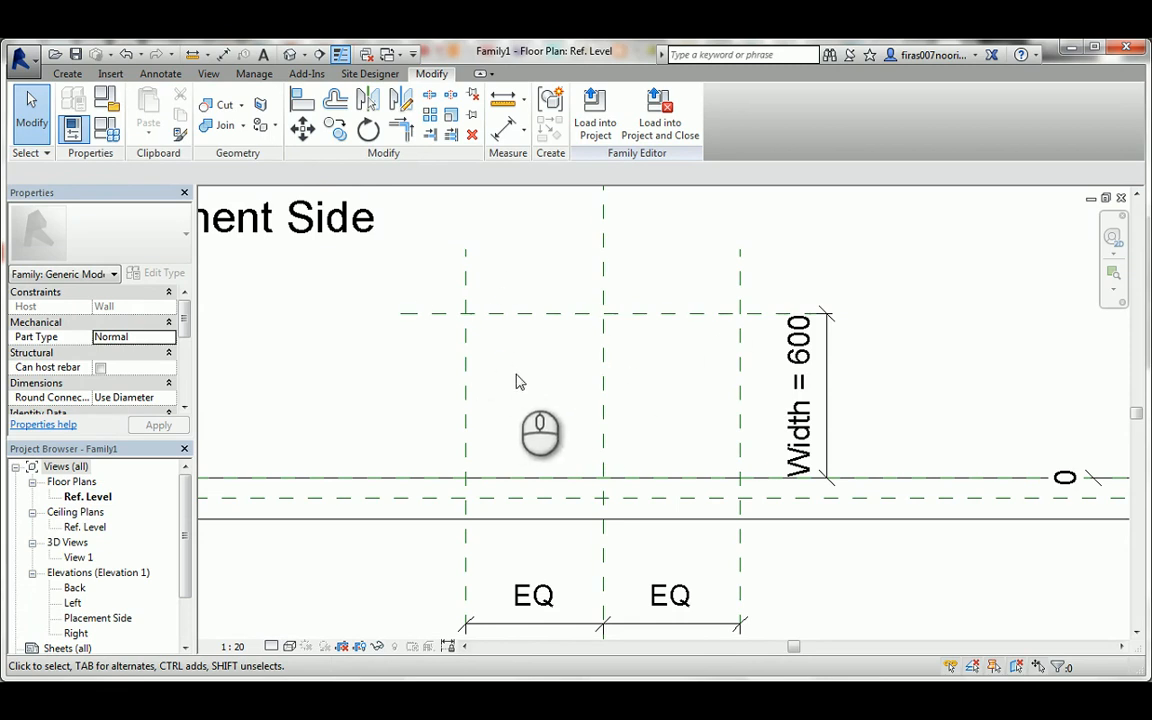
# In the Placement Side elevation, draw a horizontal reference plane across the wall about 492 mm above the Ref. Level.
pyautogui.doubleClick(86, 619)
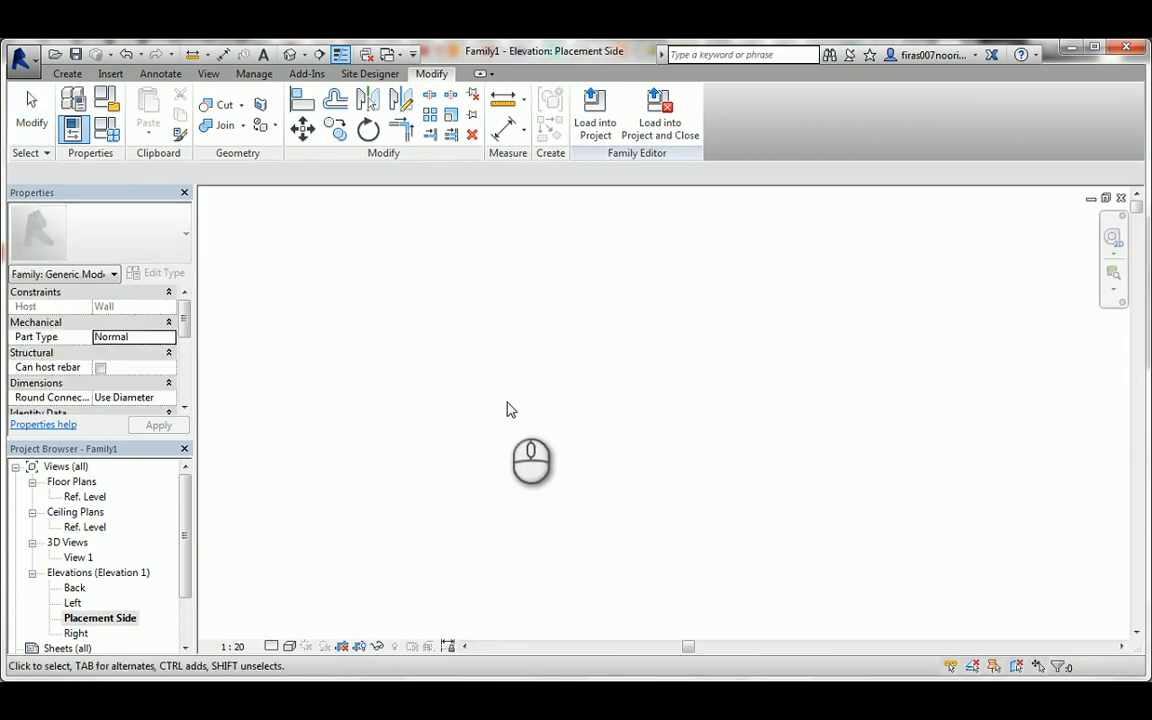
pyautogui.middleClick(533, 386)
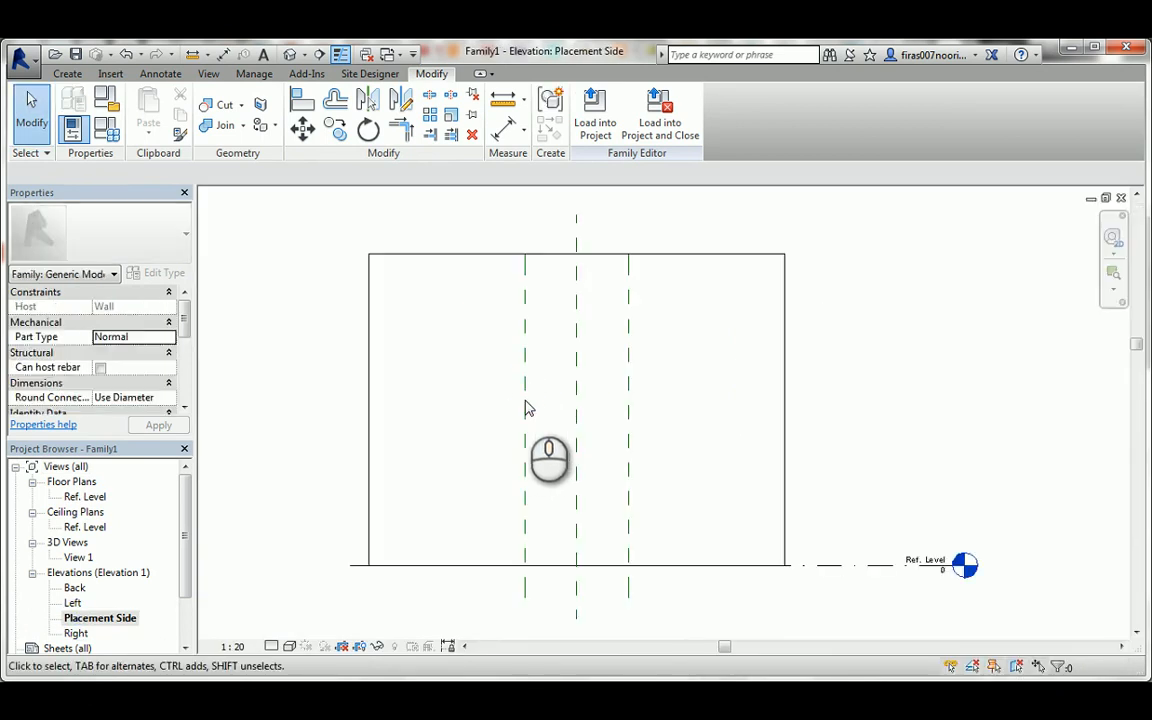
pyautogui.click(67, 74)
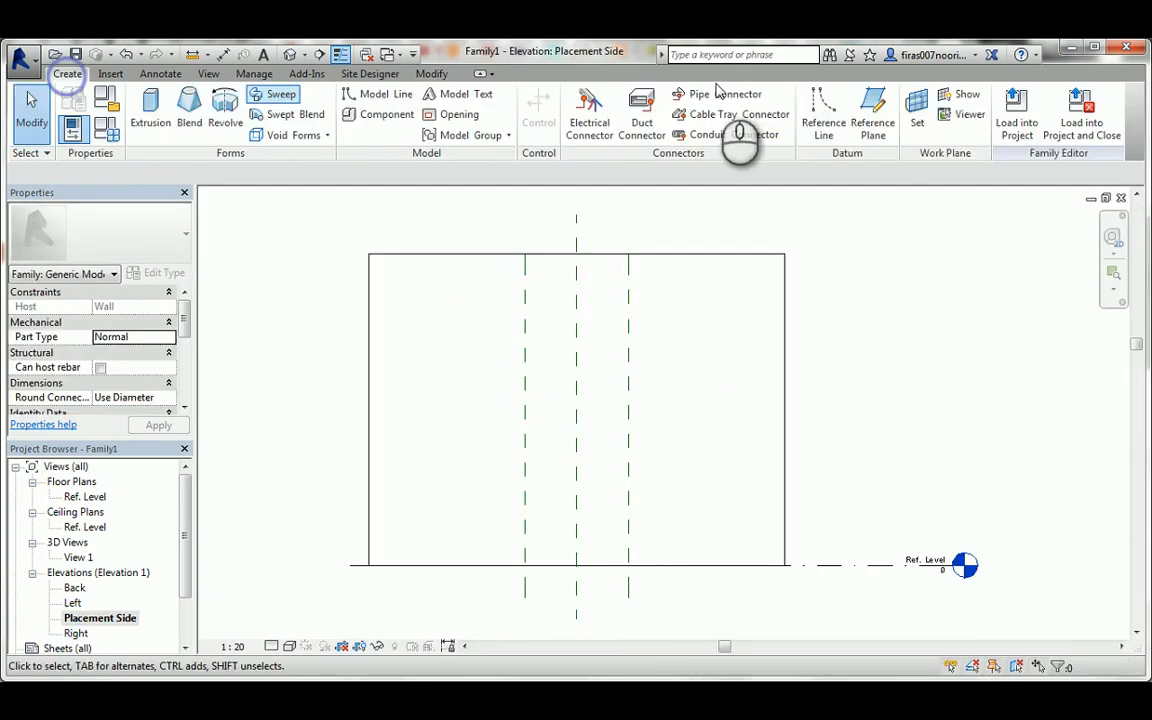
pyautogui.click(874, 118)
pyautogui.click(348, 515)
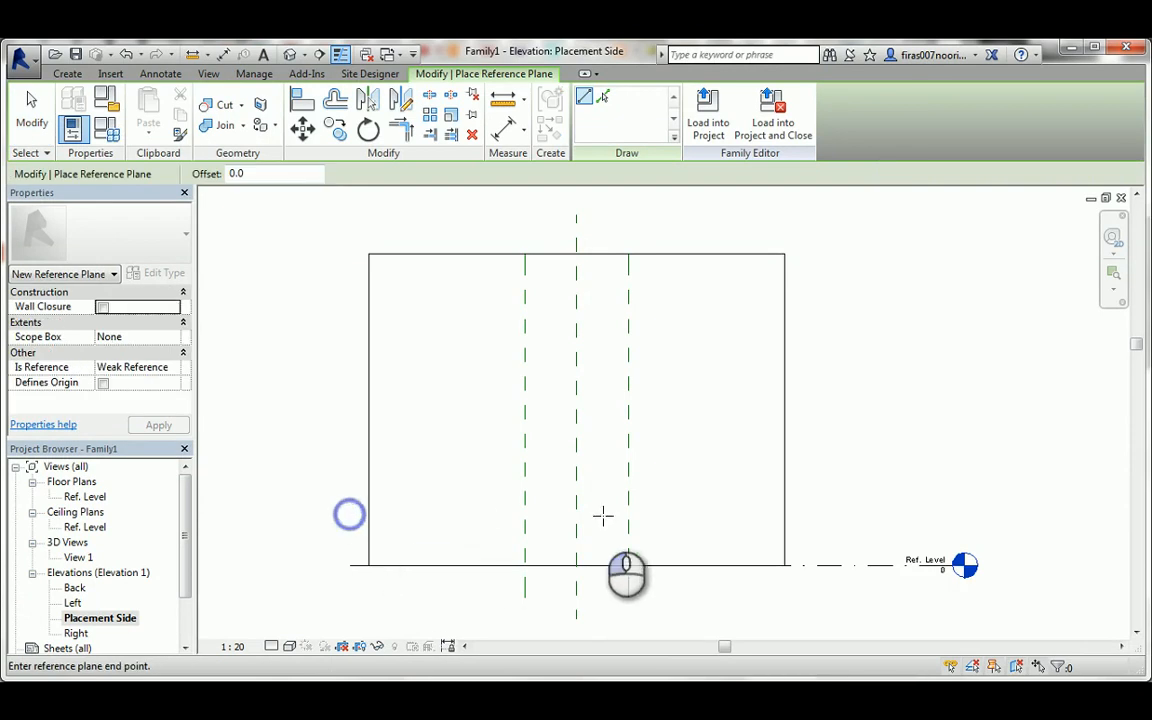
pyautogui.click(830, 519)
# Place an aligned dimension between the Ref. Level and the horizontal reference plane above it.
pyautogui.press('d')
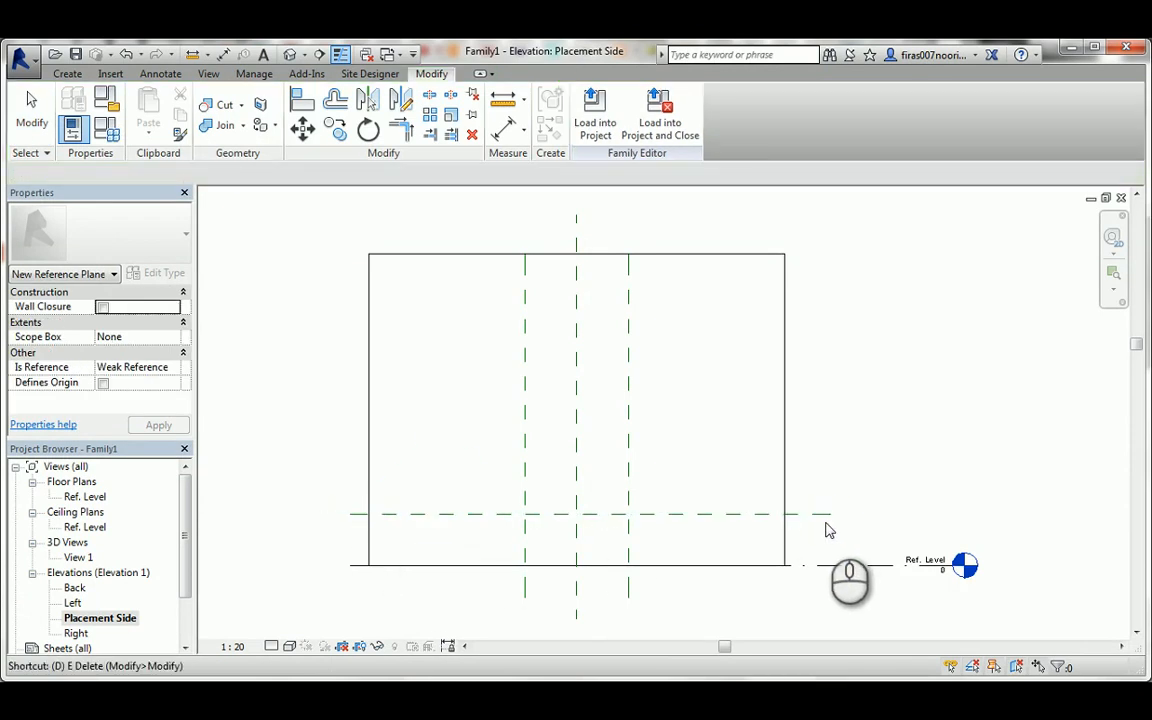
pyautogui.press('i')
pyautogui.click(823, 566)
pyautogui.click(824, 581)
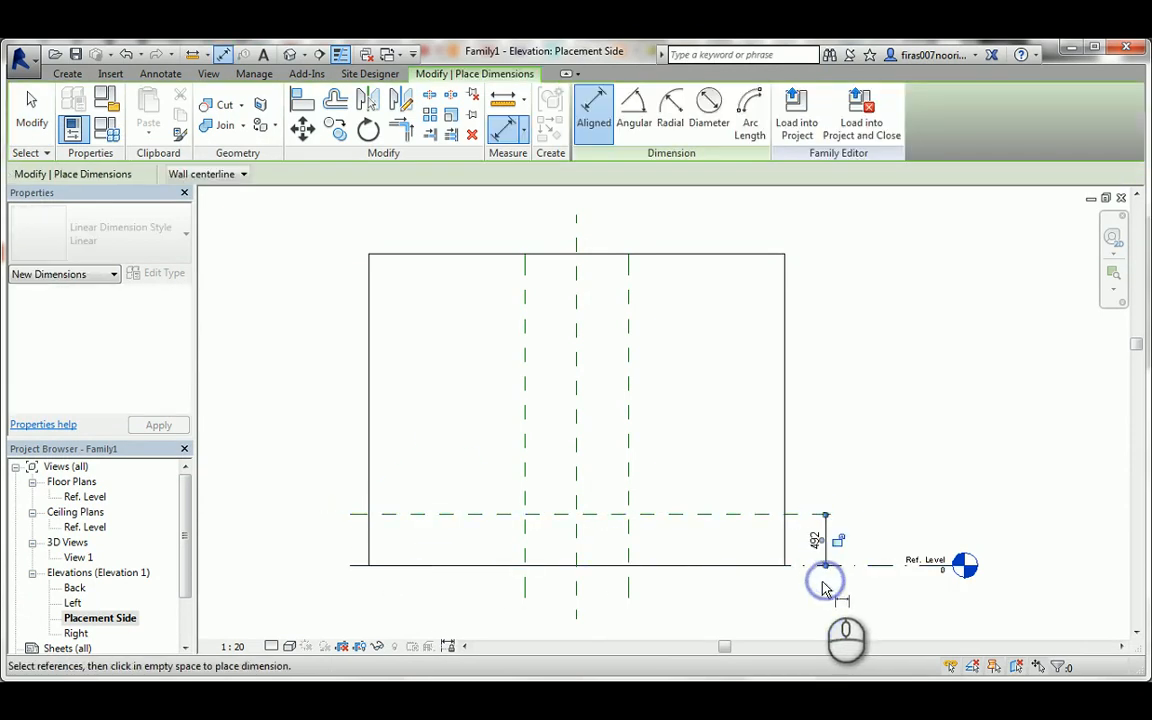
pyautogui.scroll(2, 822, 545)
pyautogui.press('Escape')
pyautogui.press('Escape')
# Label the elevation dimension with a new instance parameter named Height, grouped under Dimensions.
pyautogui.click(824, 512)
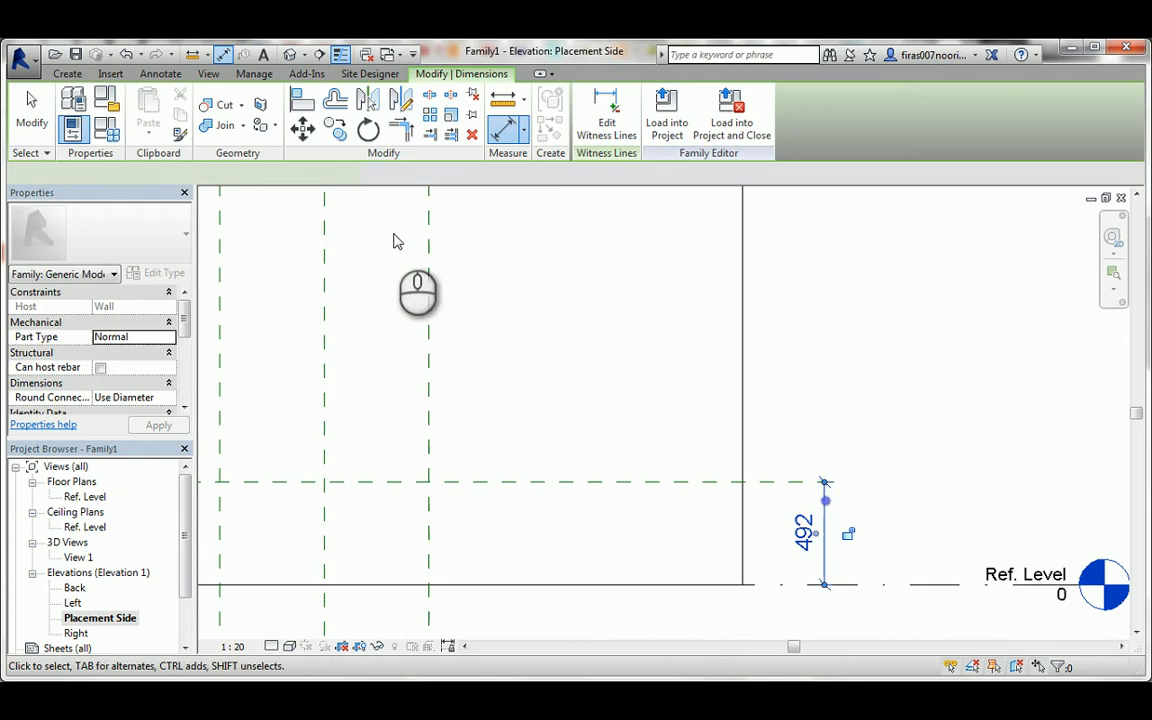
pyautogui.click(418, 174)
pyautogui.click(408, 203)
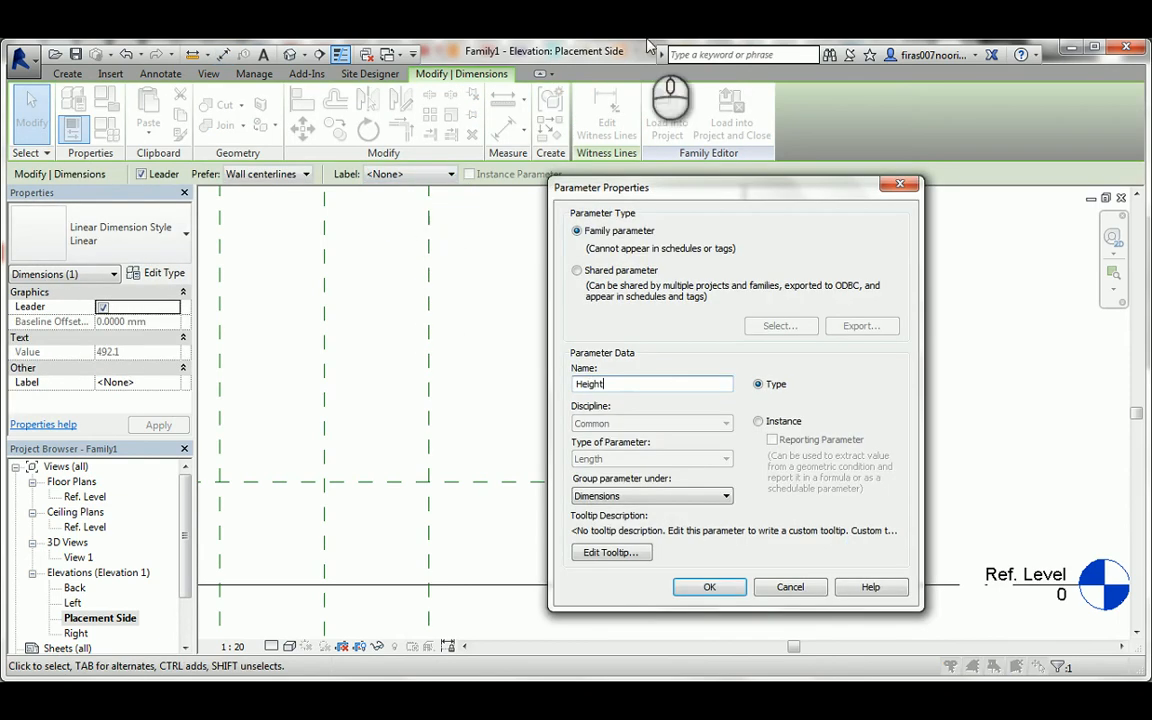
pyautogui.click(763, 422)
pyautogui.click(709, 587)
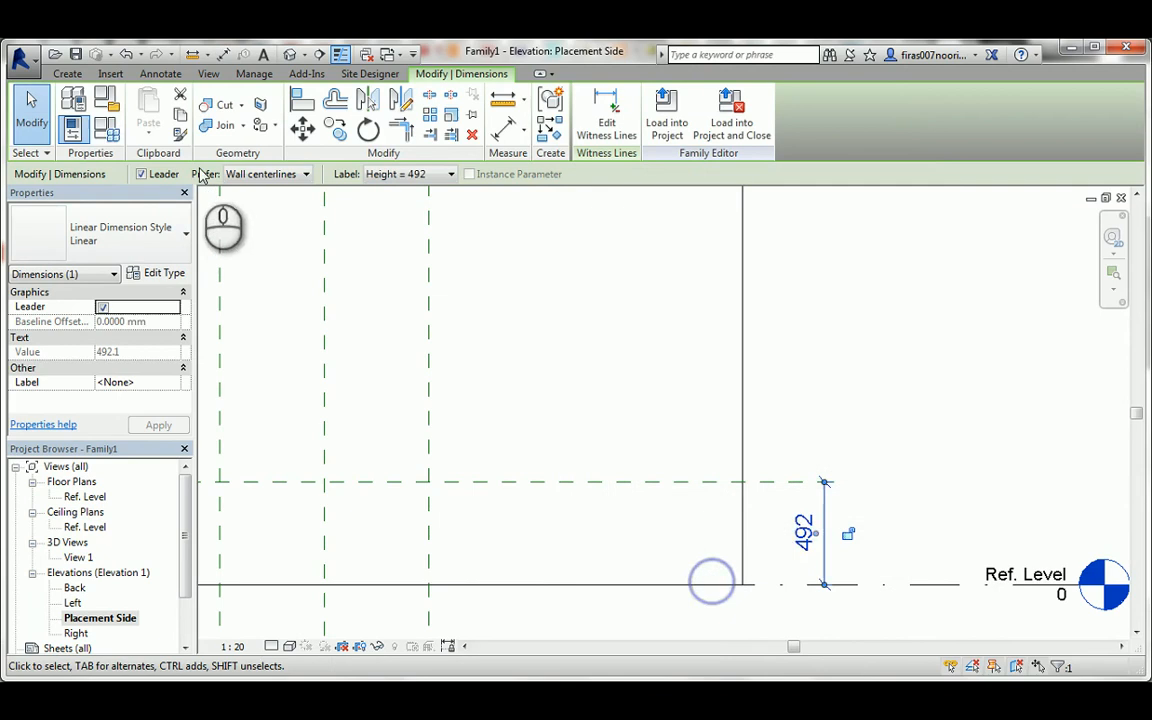
# Set the family's Height parameter to 600 and apply it.
pyautogui.click(107, 128)
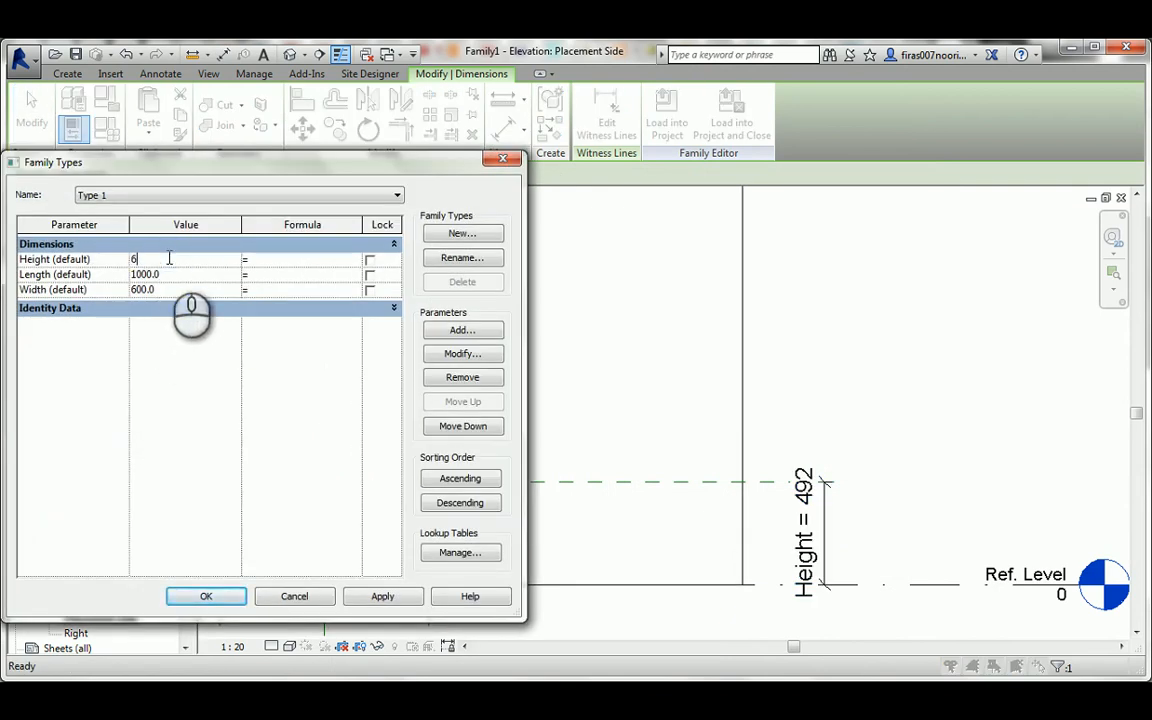
pyautogui.click(377, 597)
pyautogui.click(206, 597)
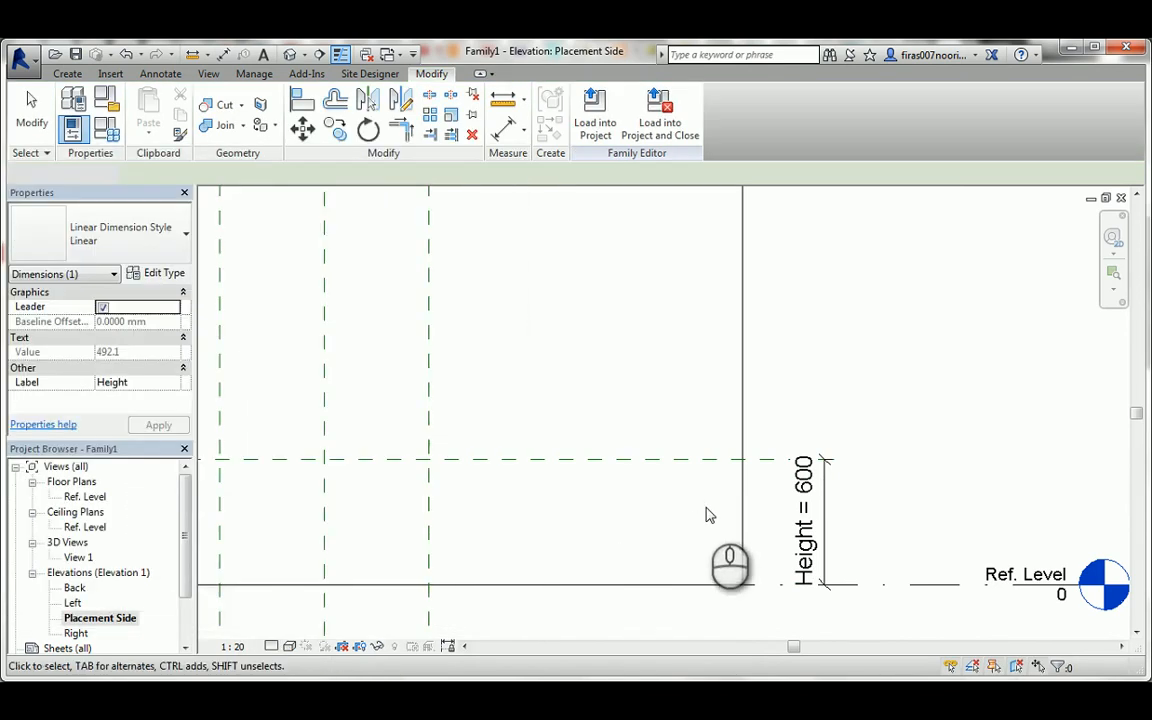
pyautogui.moveTo(590, 550); pyautogui.dragTo(704, 504, button='middle')
# Set the family's Height parameter to 900 and apply it.
pyautogui.click(107, 128)
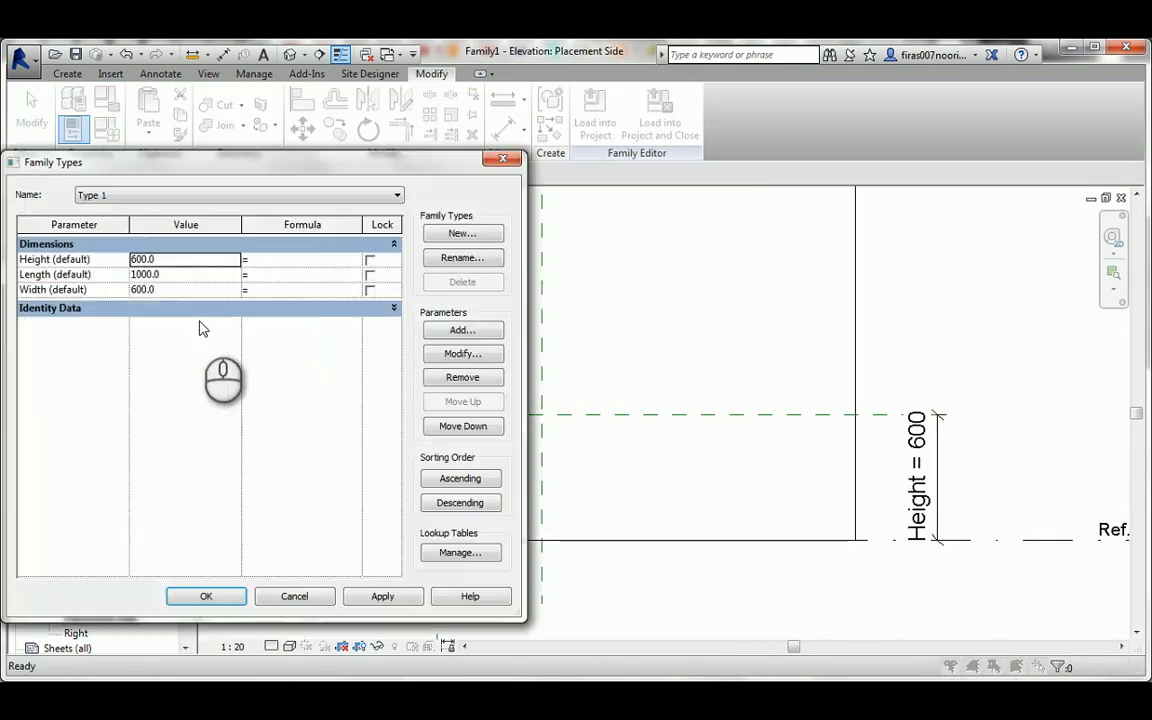
pyautogui.click(175, 289)
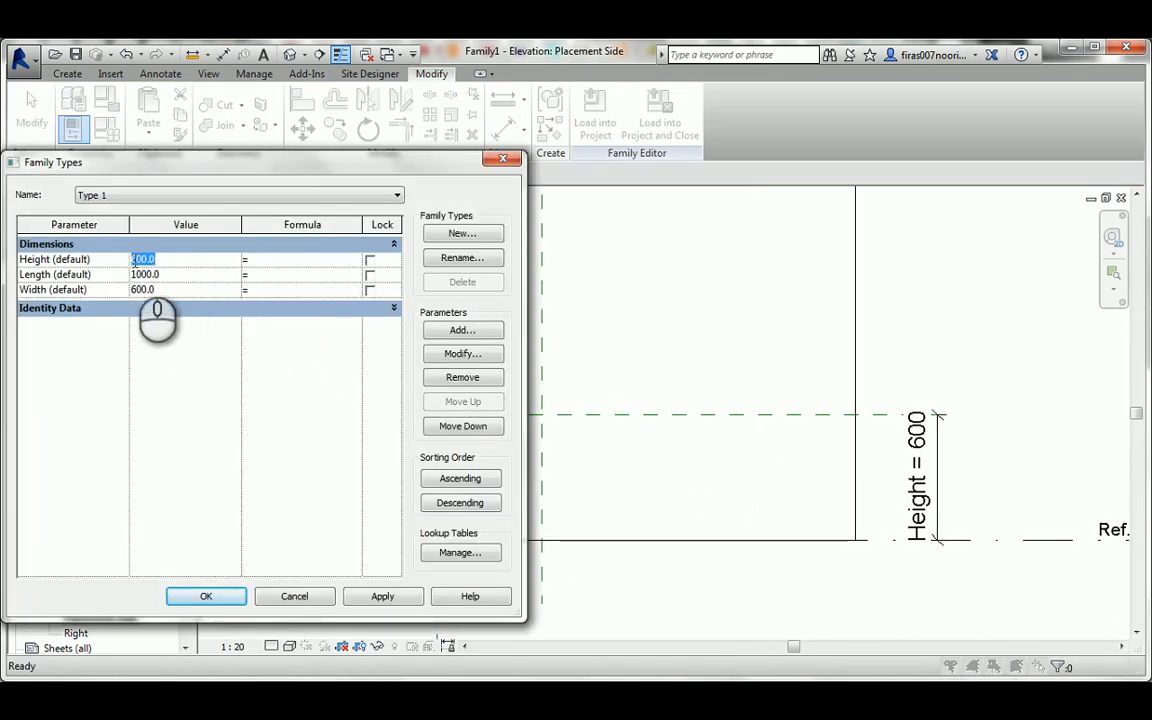
pyautogui.click(384, 596)
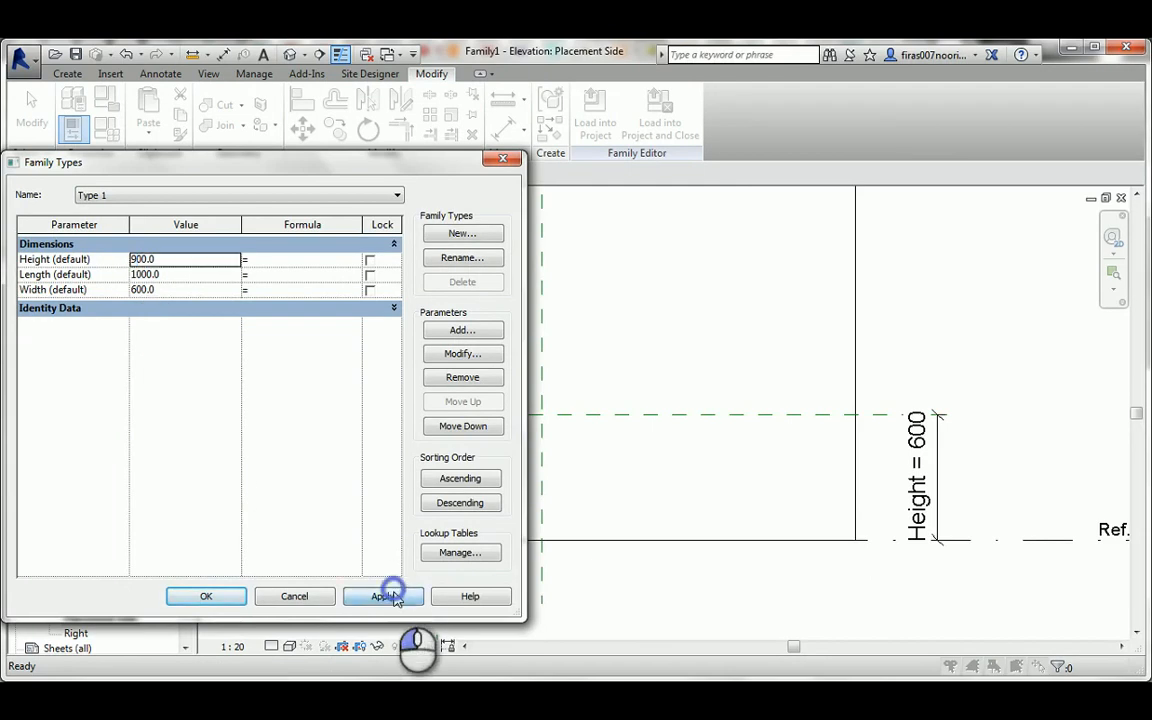
pyautogui.click(229, 598)
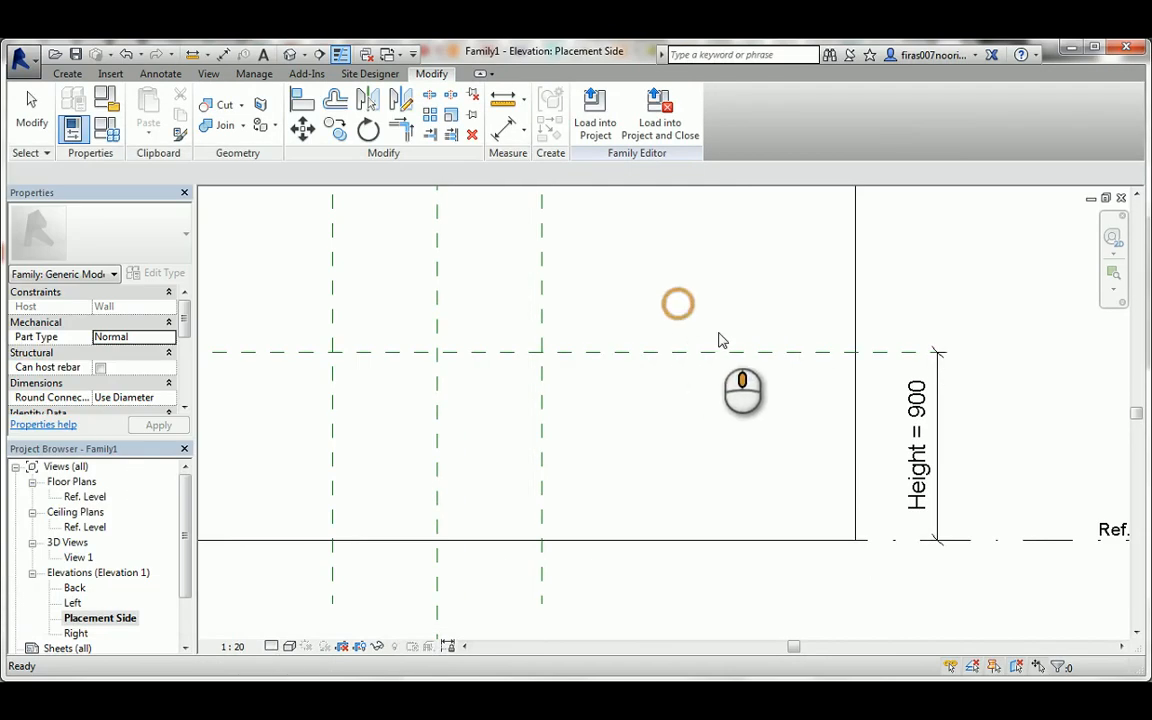
# In the Ref. Level floor plan, draw two vertical reference planes, one just inside each outer vertical plane, crossing the wall.
pyautogui.doubleClick(84, 497)
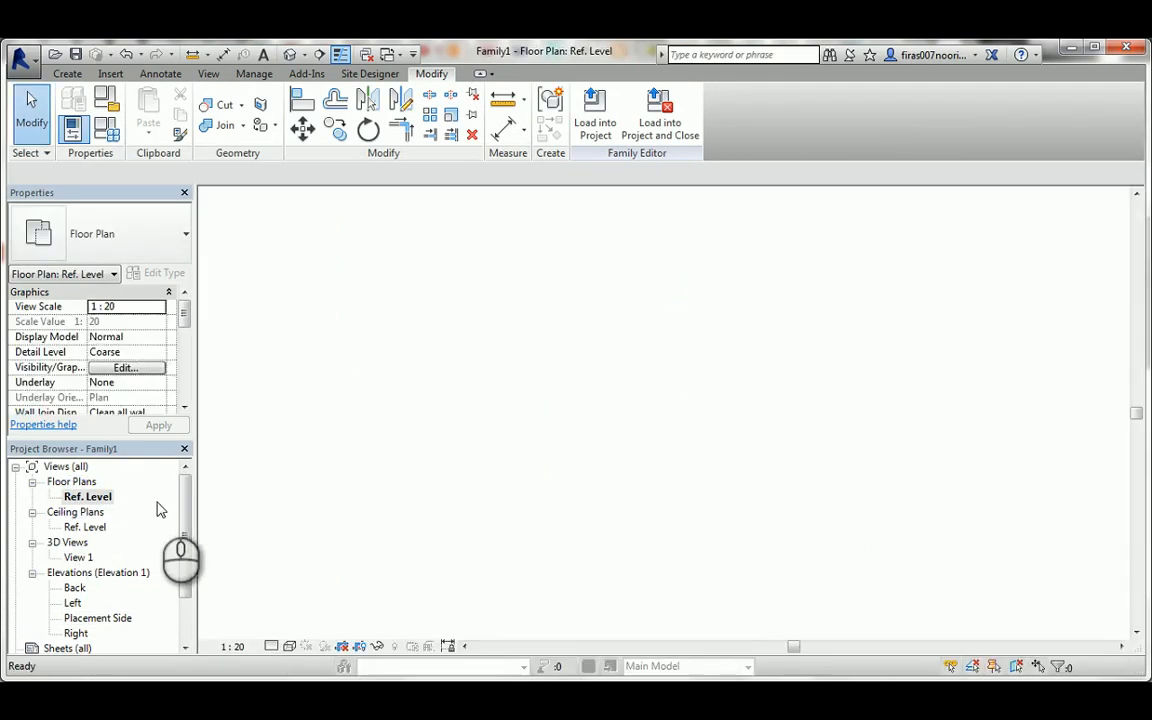
pyautogui.scroll(1, 452, 366)
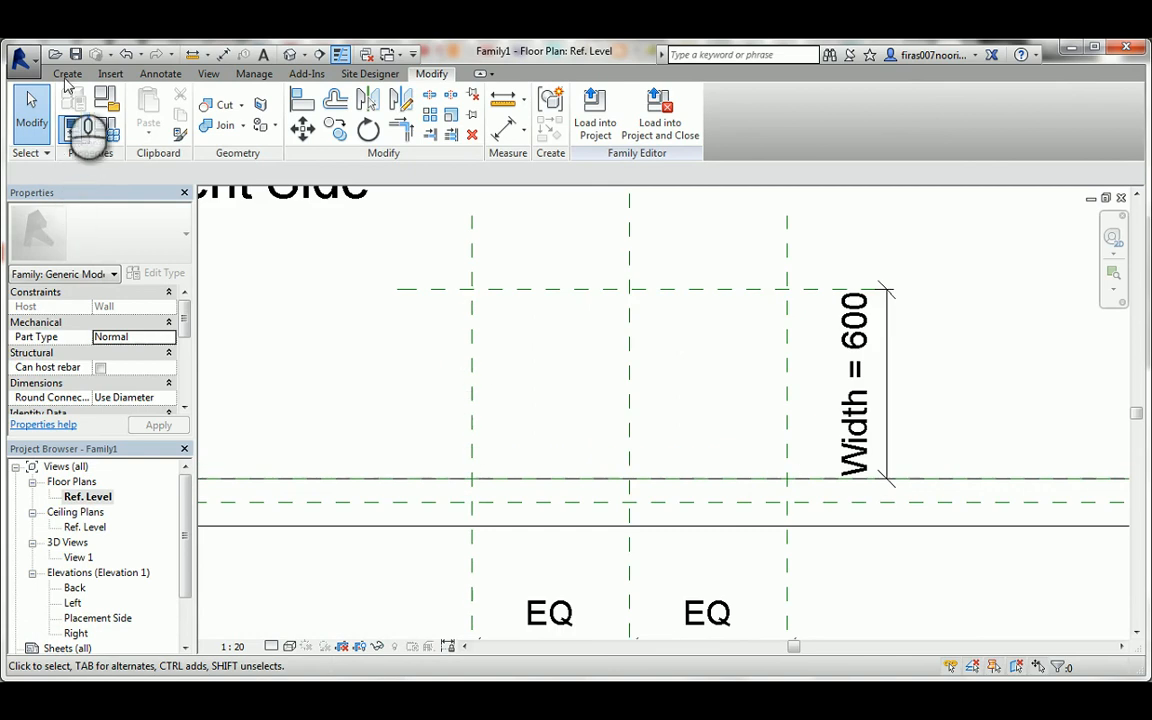
pyautogui.click(67, 74)
pyautogui.click(867, 120)
pyautogui.scroll(1, 472, 290)
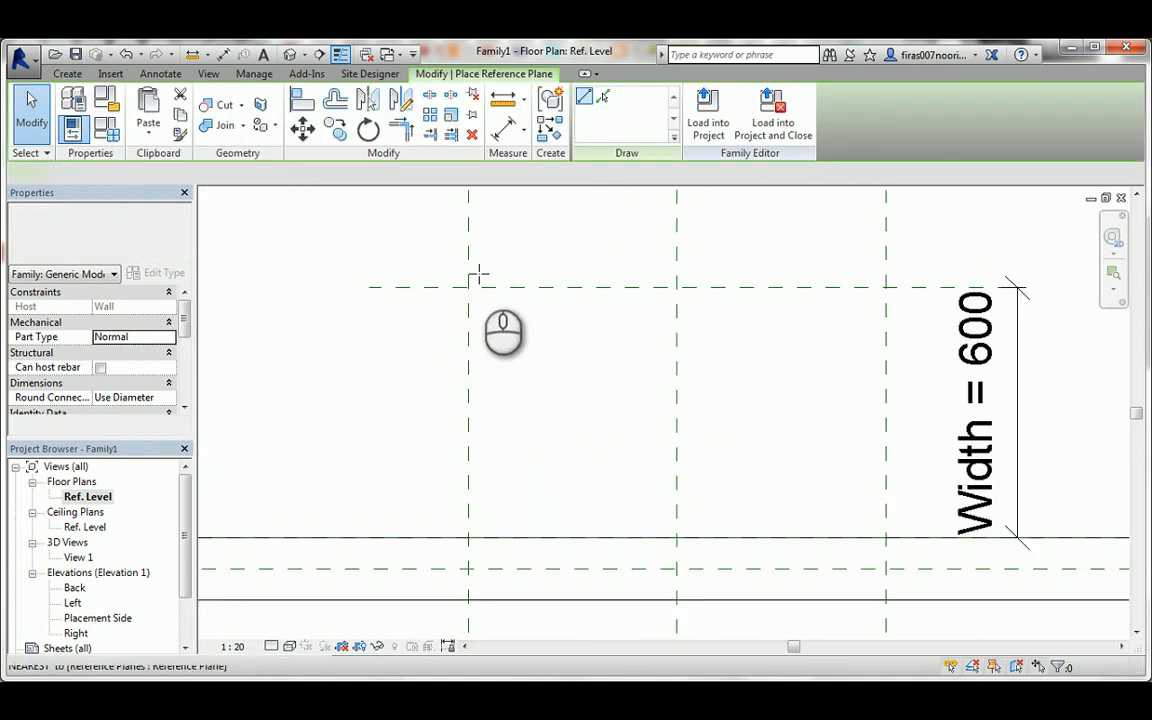
pyautogui.click(481, 615)
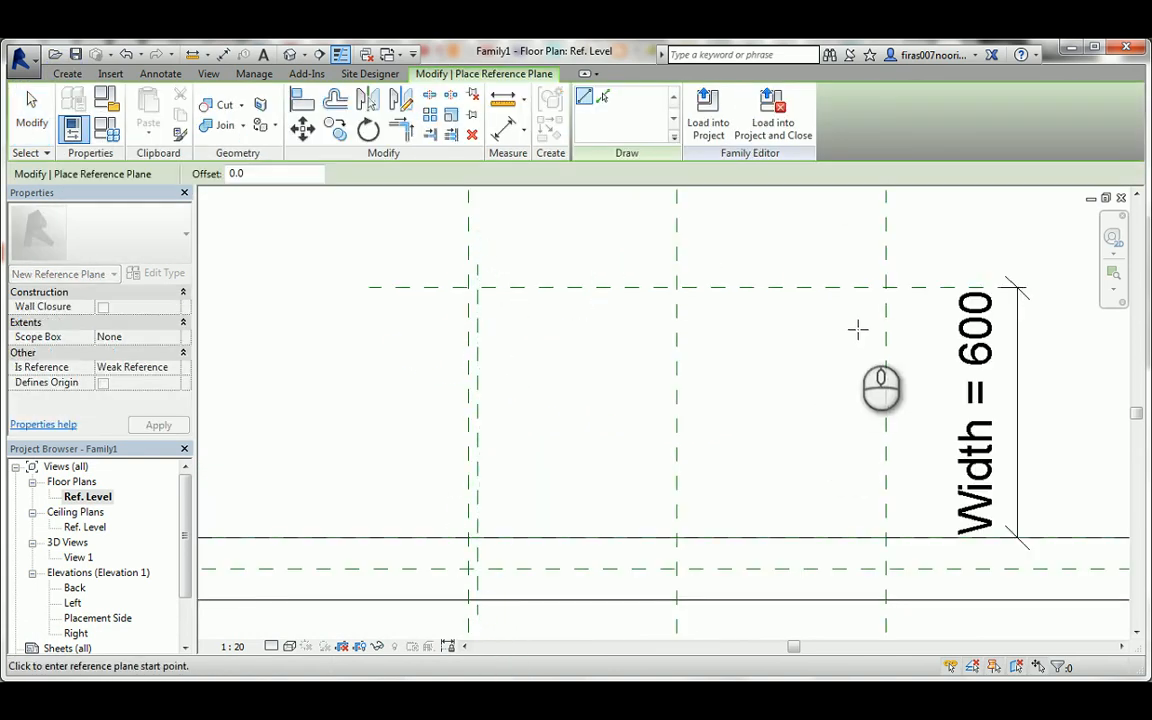
pyautogui.click(876, 263)
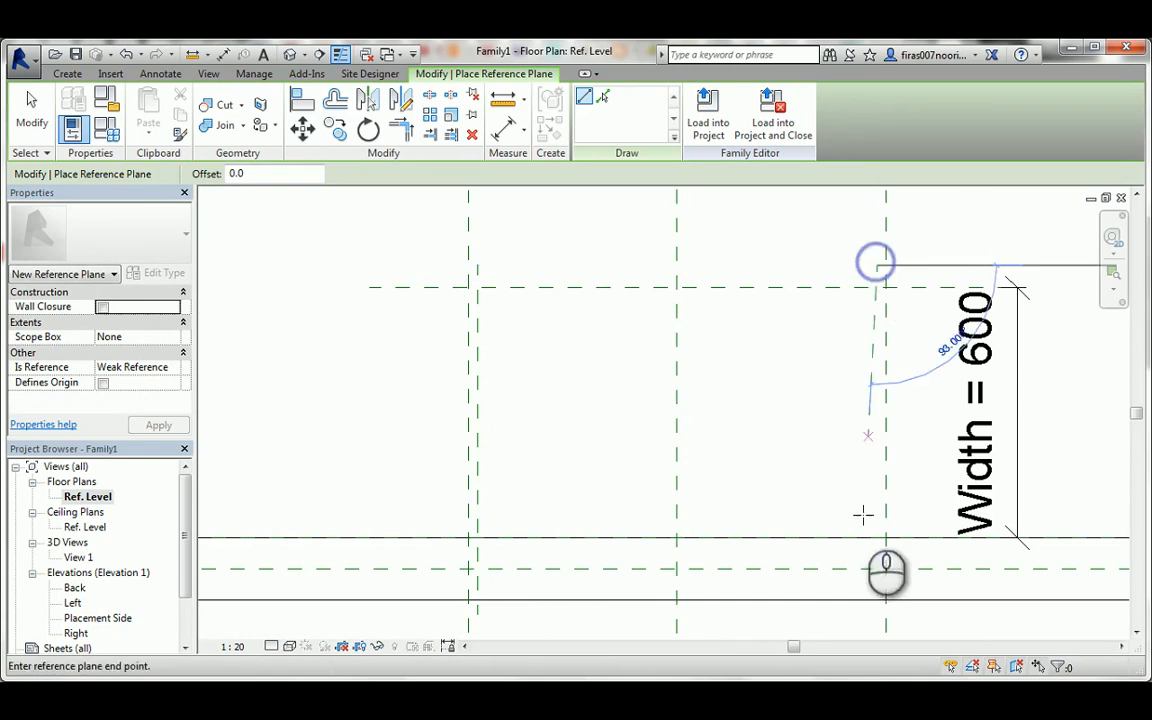
pyautogui.click(876, 614)
pyautogui.press('Escape')
pyautogui.press('Escape')
# Dimension the gap between the outer and inner vertical reference planes at both ends of the chest.
pyautogui.scroll(3, 476, 246)
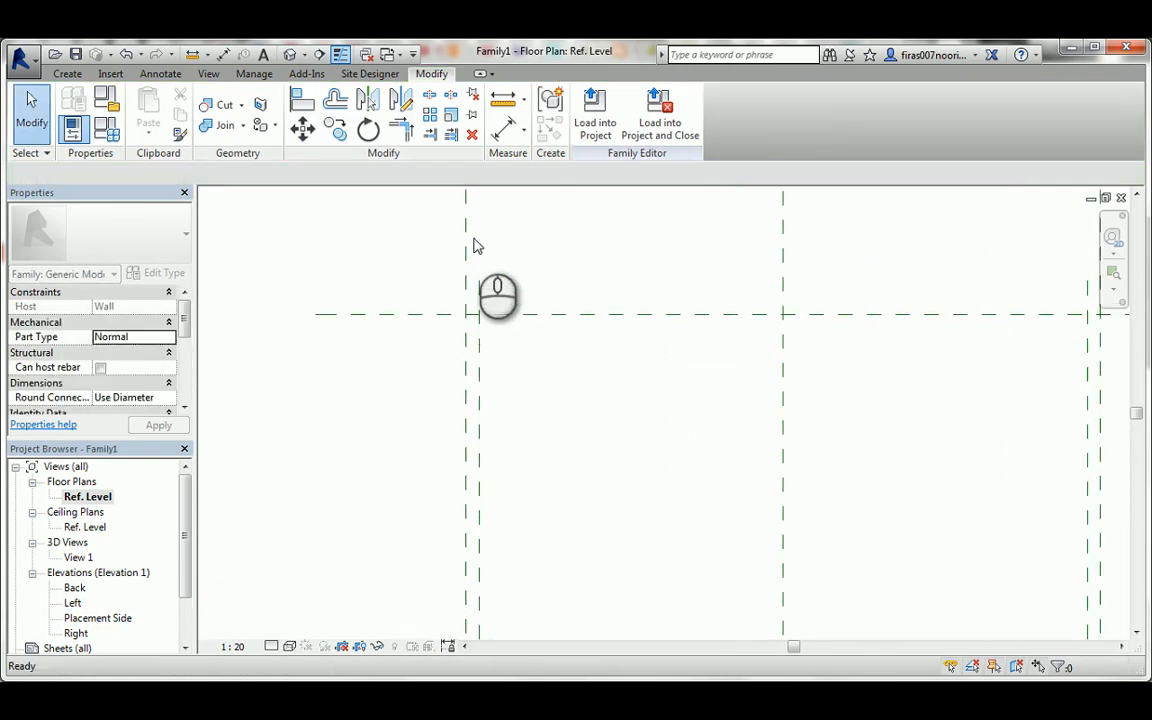
pyautogui.press('i')
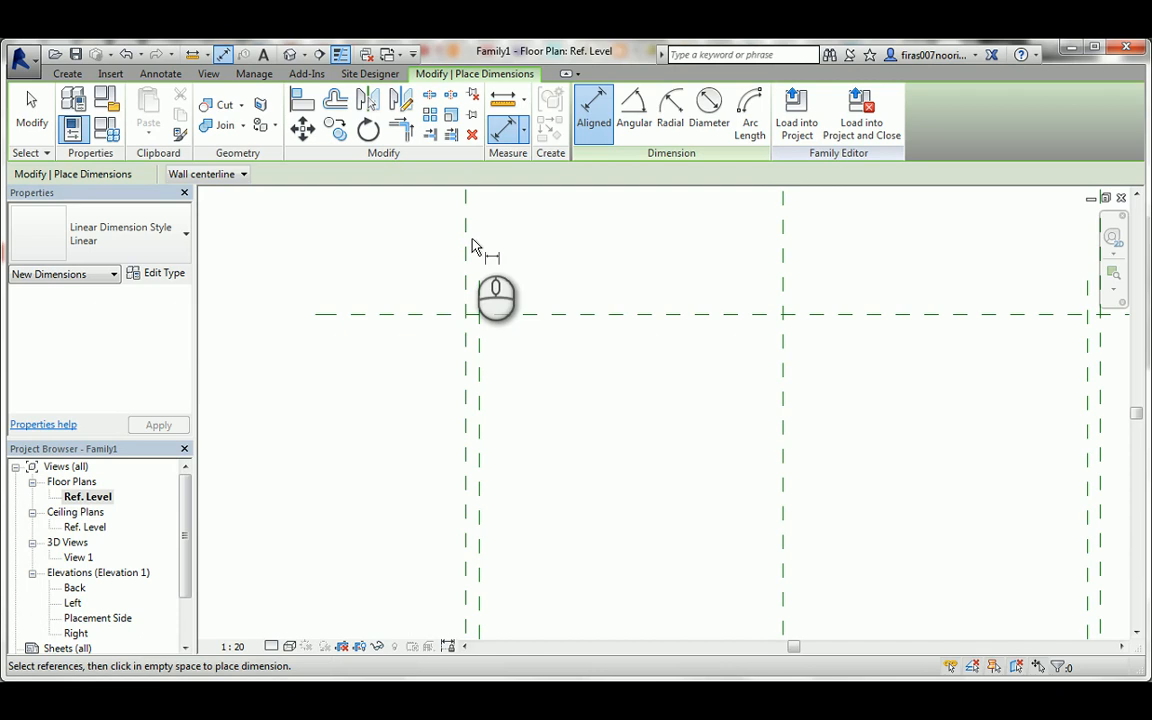
pyautogui.click(481, 289)
pyautogui.click(466, 288)
pyautogui.click(424, 271)
pyautogui.scroll(-2, 405, 285)
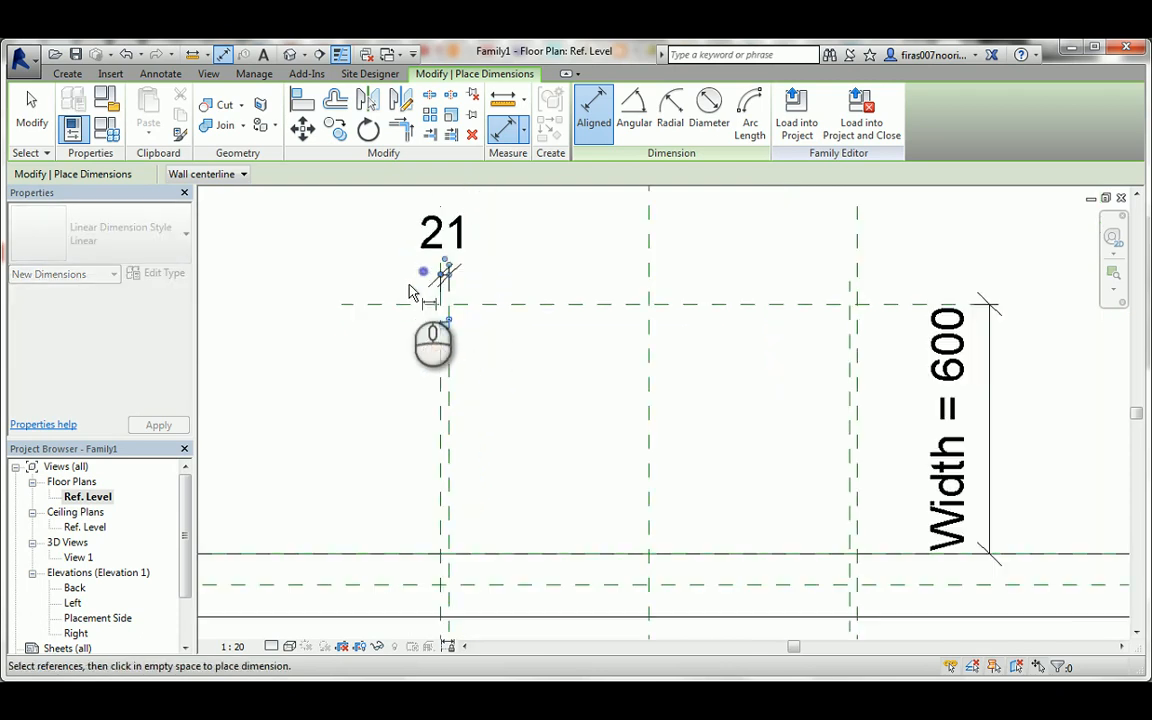
pyautogui.click(847, 291)
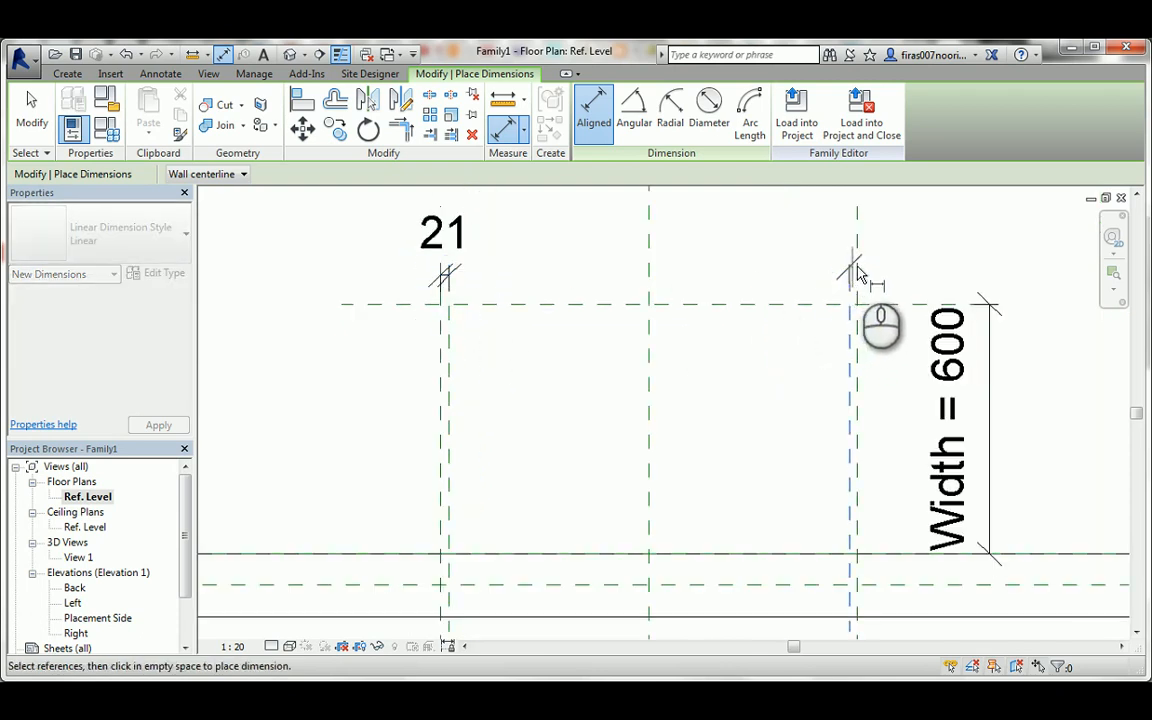
pyautogui.click(856, 268)
pyautogui.click(883, 276)
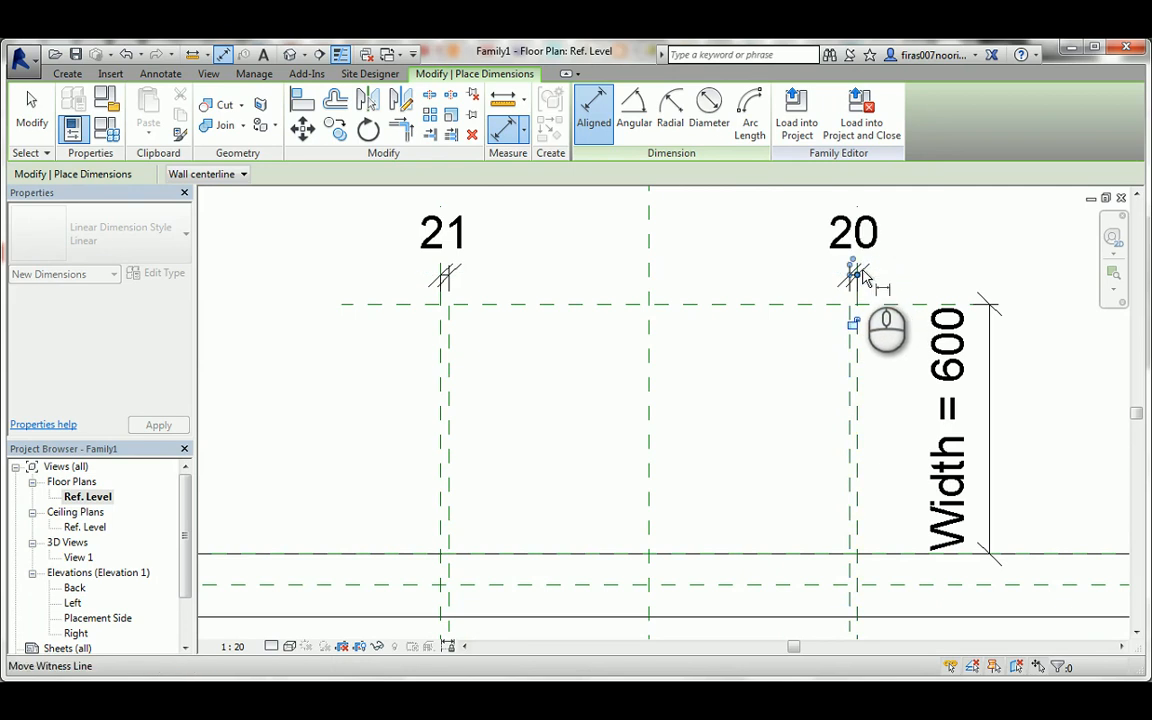
pyautogui.press('Escape')
pyautogui.press('Escape')
# Label both end-gap dimensions with a new instance parameter named Wood T., grouped under Dimensions.
pyautogui.click(841, 226)
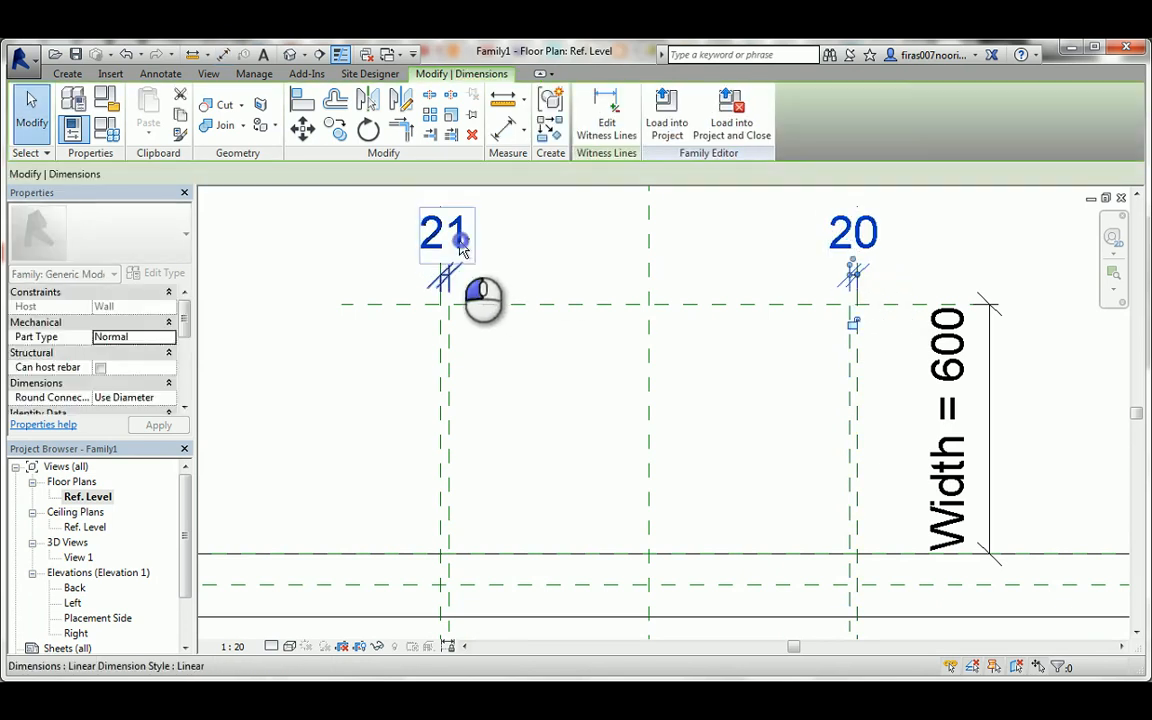
pyautogui.keyDown('ctrl'); pyautogui.click(442, 232); pyautogui.keyUp('ctrl')
pyautogui.click(438, 175)
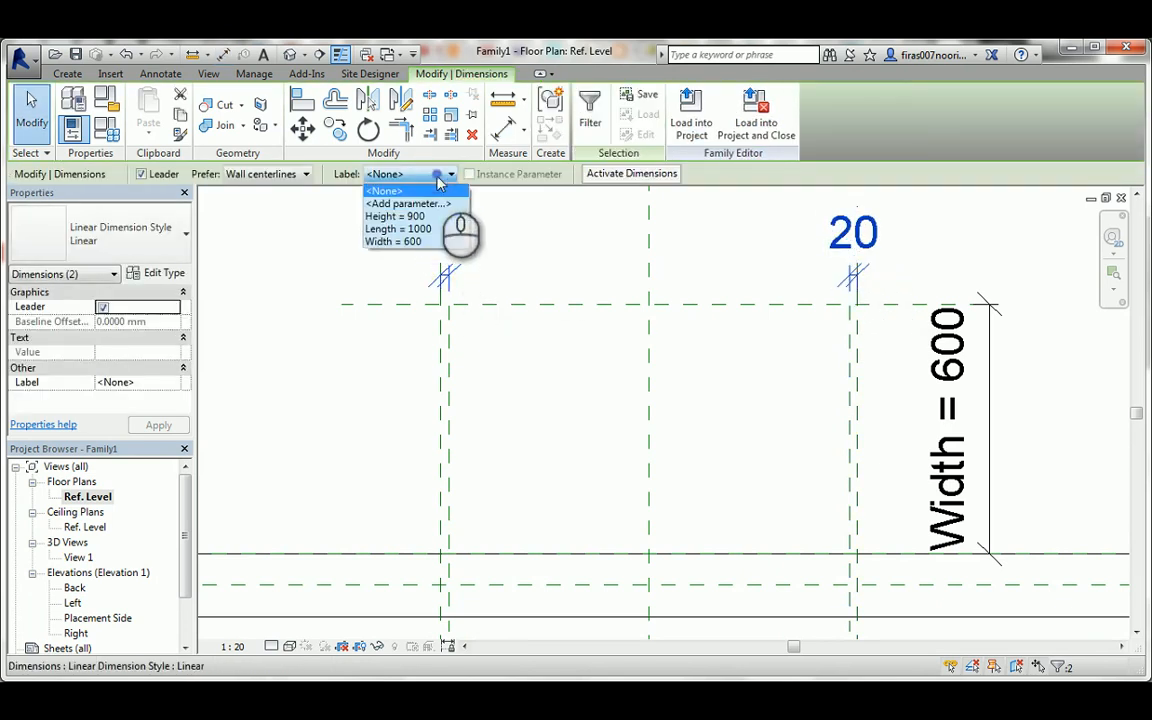
pyautogui.click(417, 204)
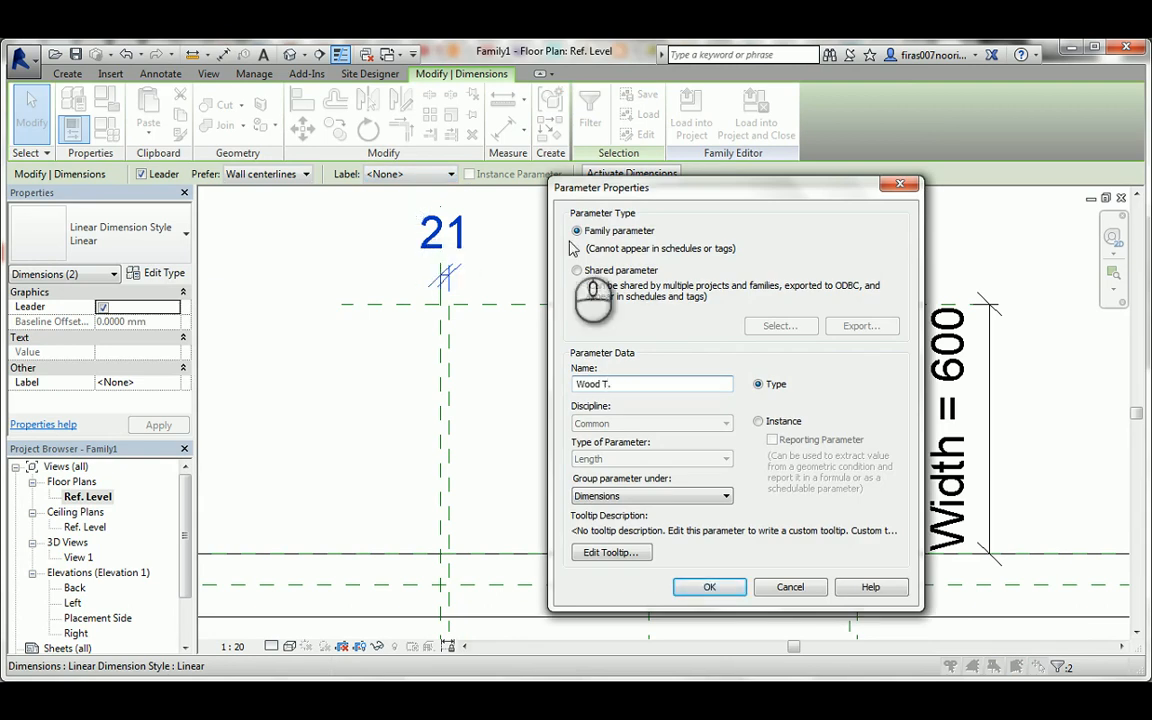
pyautogui.click(763, 421)
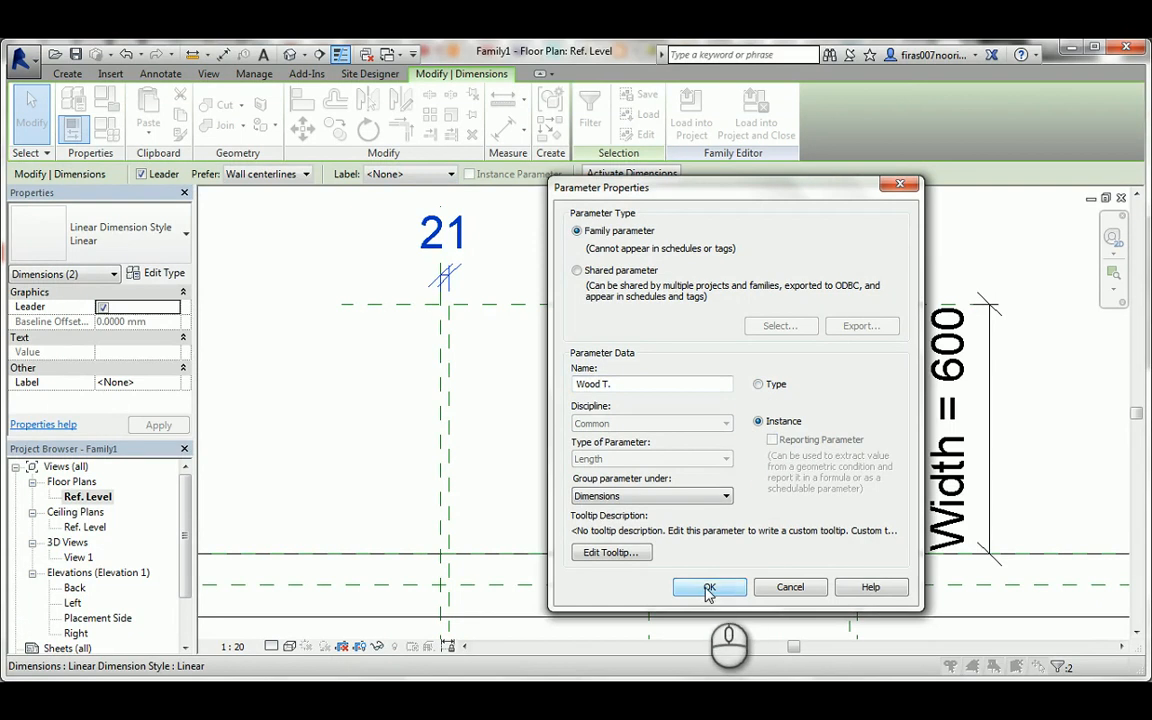
pyautogui.click(708, 590)
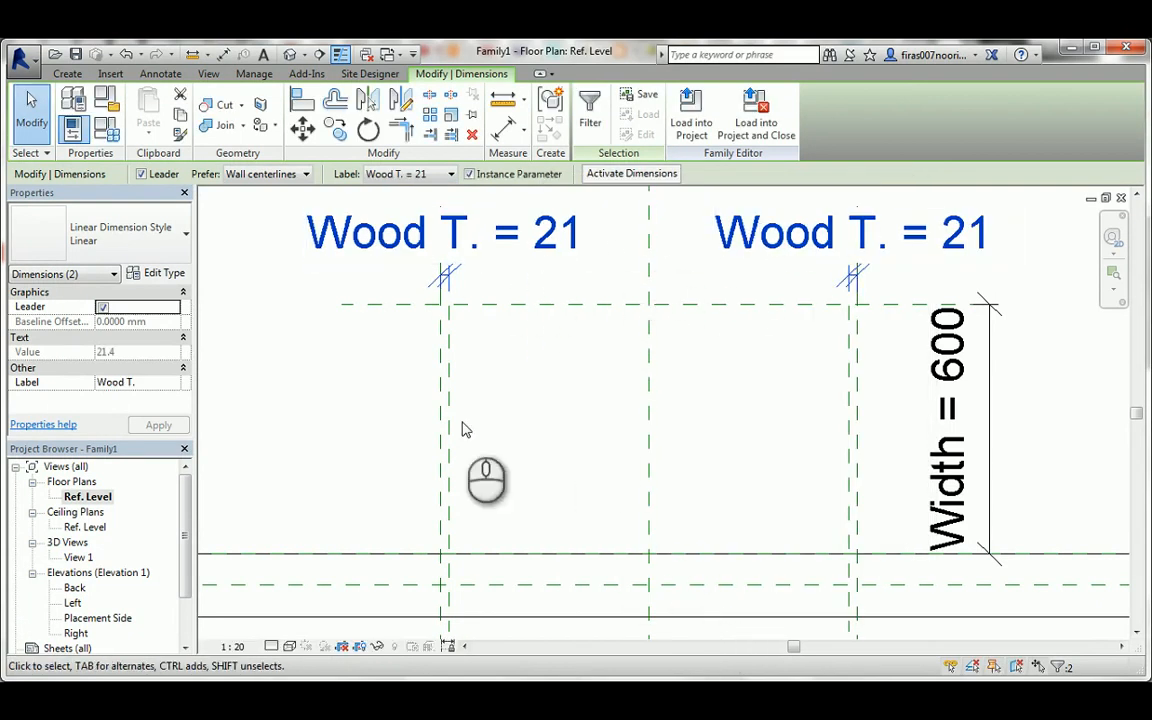
# Set the floor plan's view scale to 1:5 and deselect the dimensions.
pyautogui.click(232, 647)
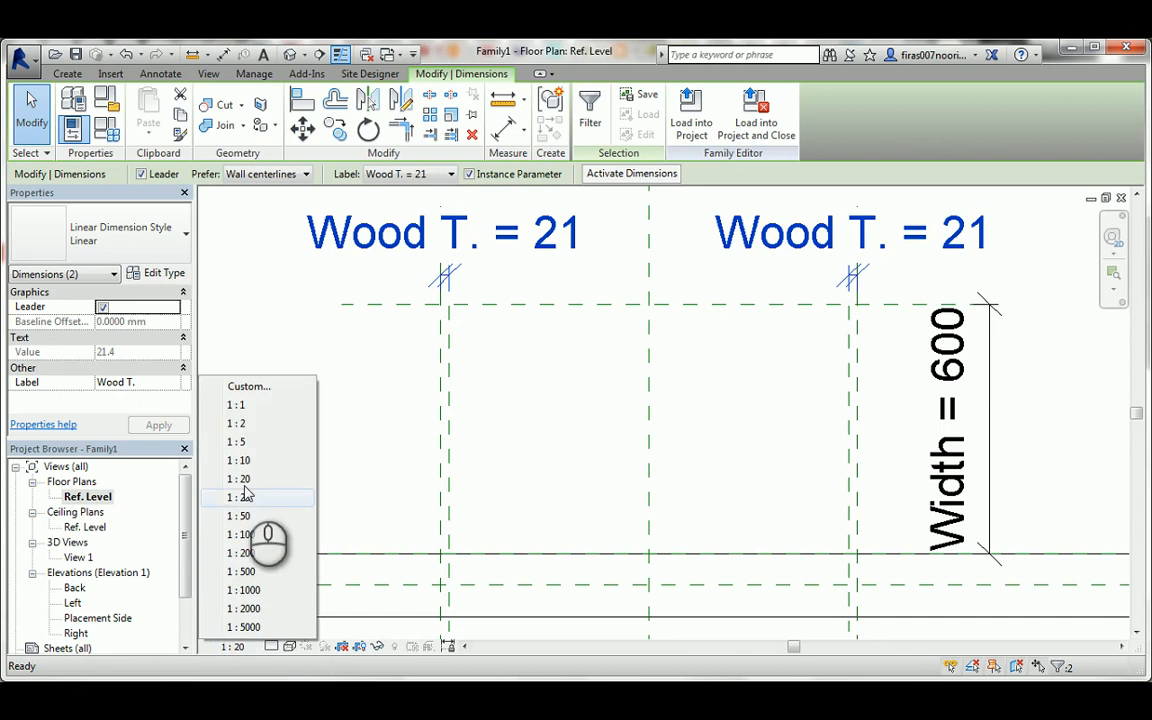
pyautogui.click(244, 442)
pyautogui.click(565, 298)
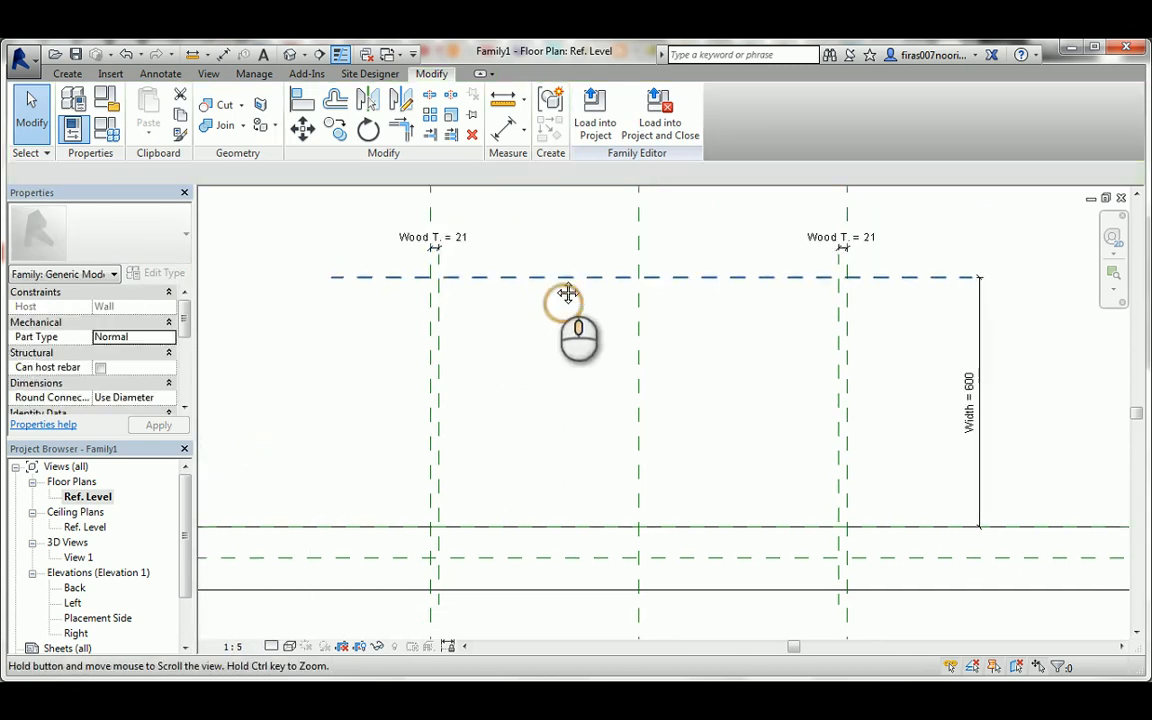
pyautogui.scroll(2, 575, 305)
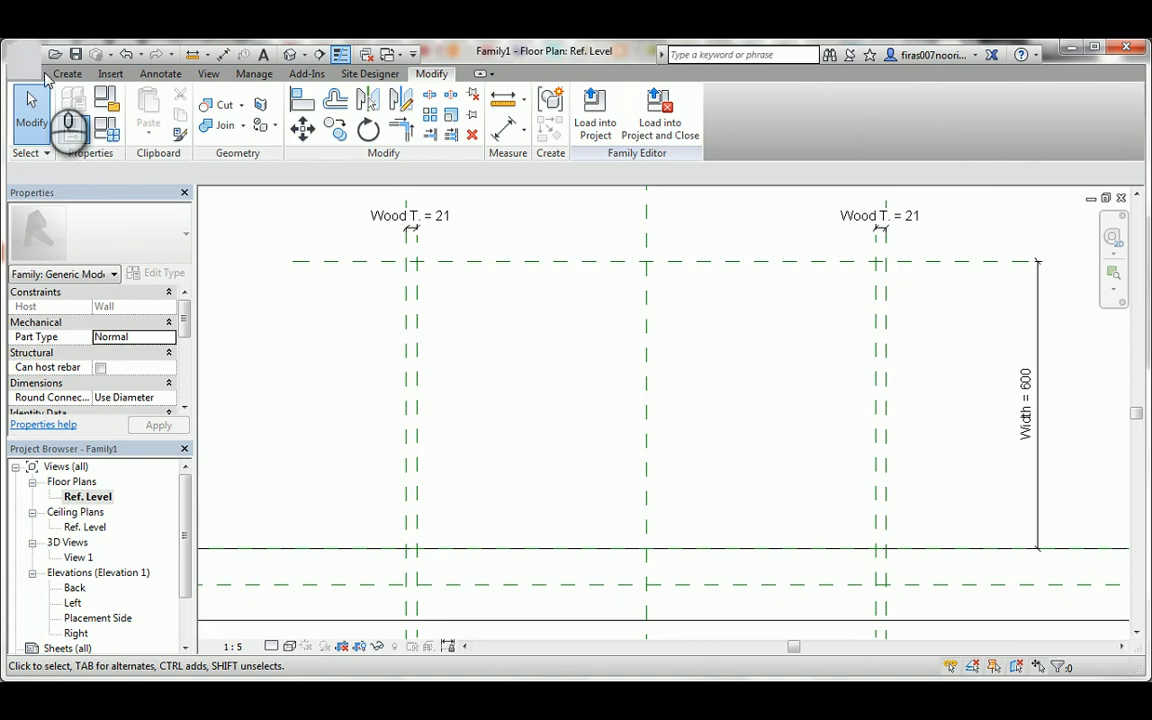
# Draw two horizontal reference planes across the chest, one just inside the front plane and one just inside the wall-face plane.
pyautogui.click(67, 73)
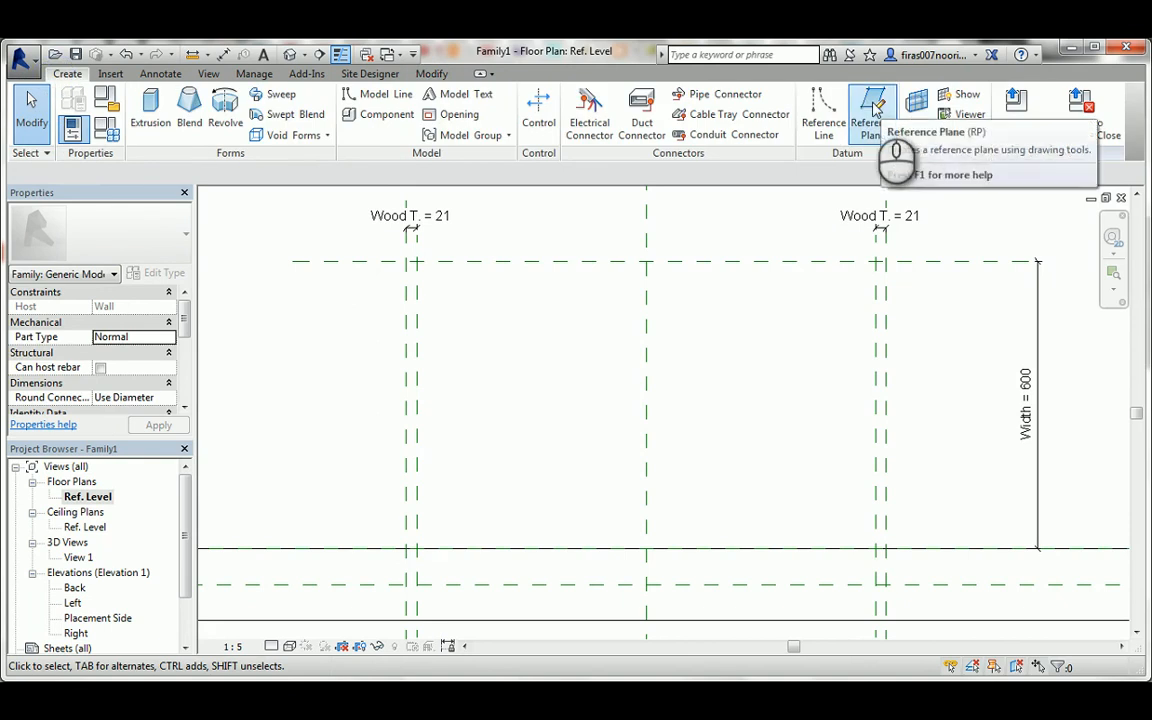
pyautogui.click(873, 110)
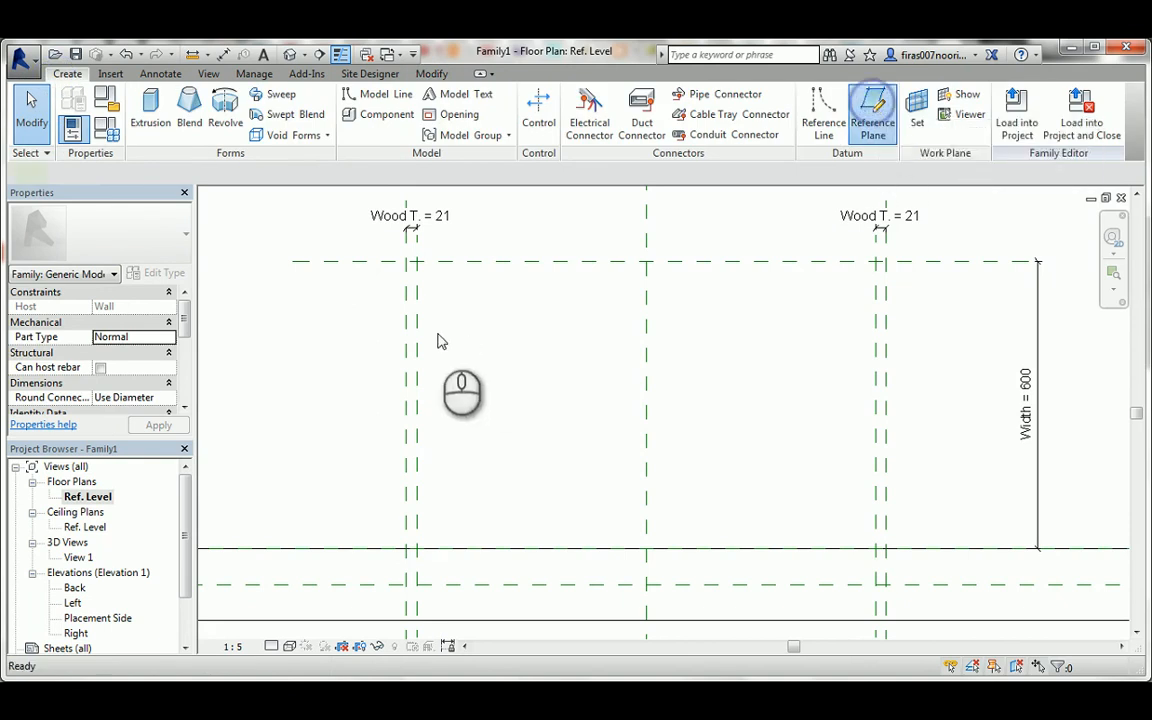
pyautogui.click(374, 267)
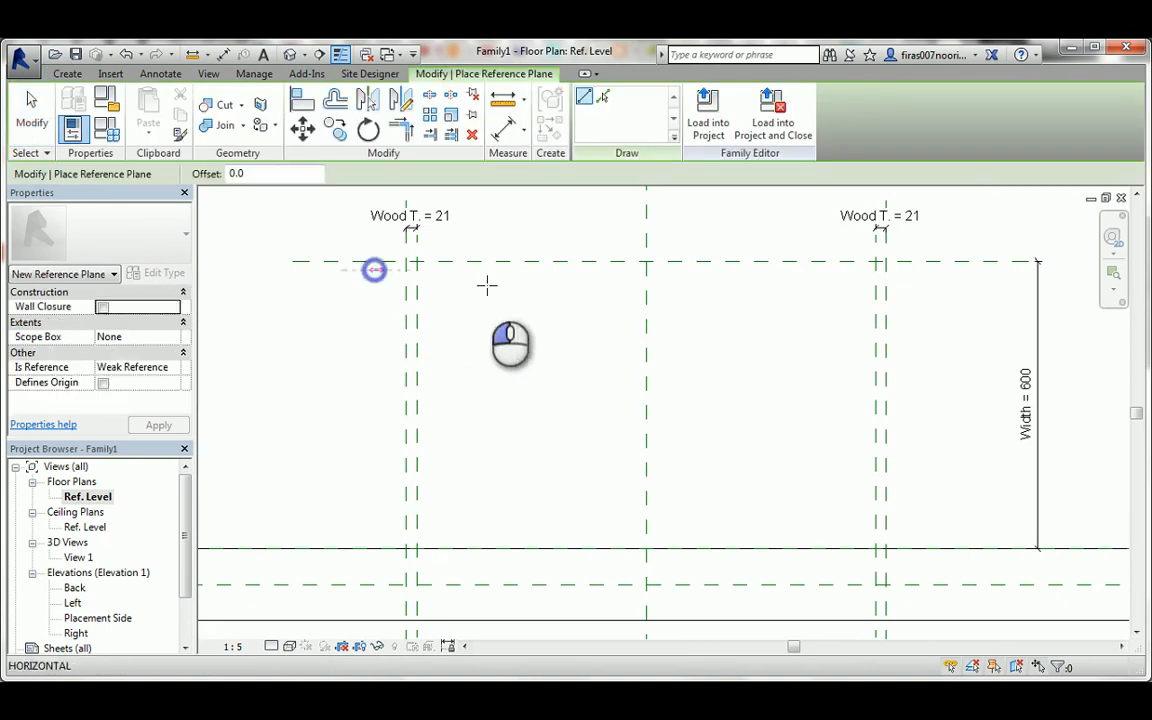
pyautogui.click(913, 268)
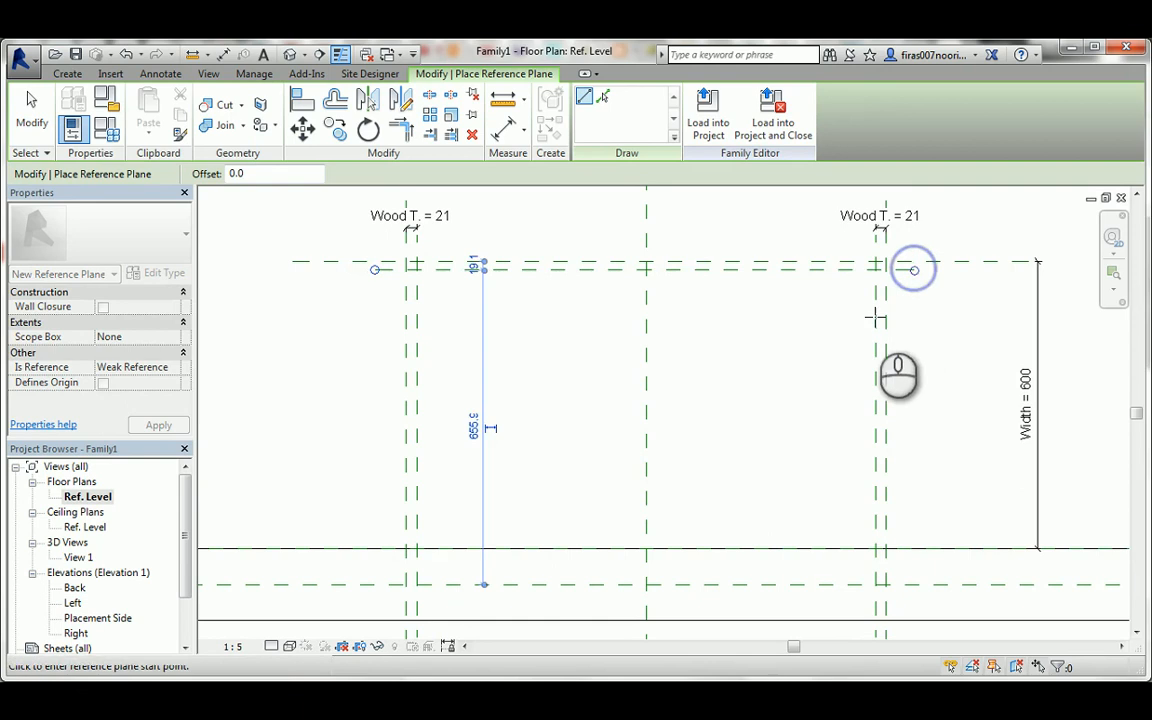
pyautogui.click(385, 541)
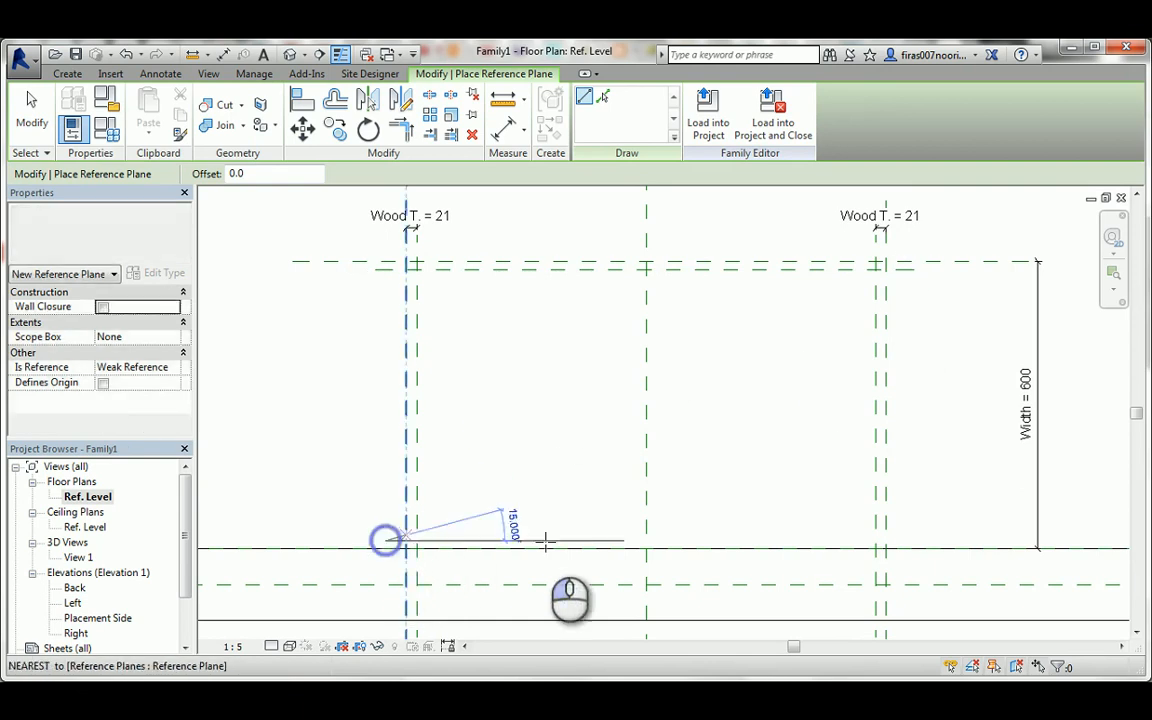
pyautogui.click(912, 540)
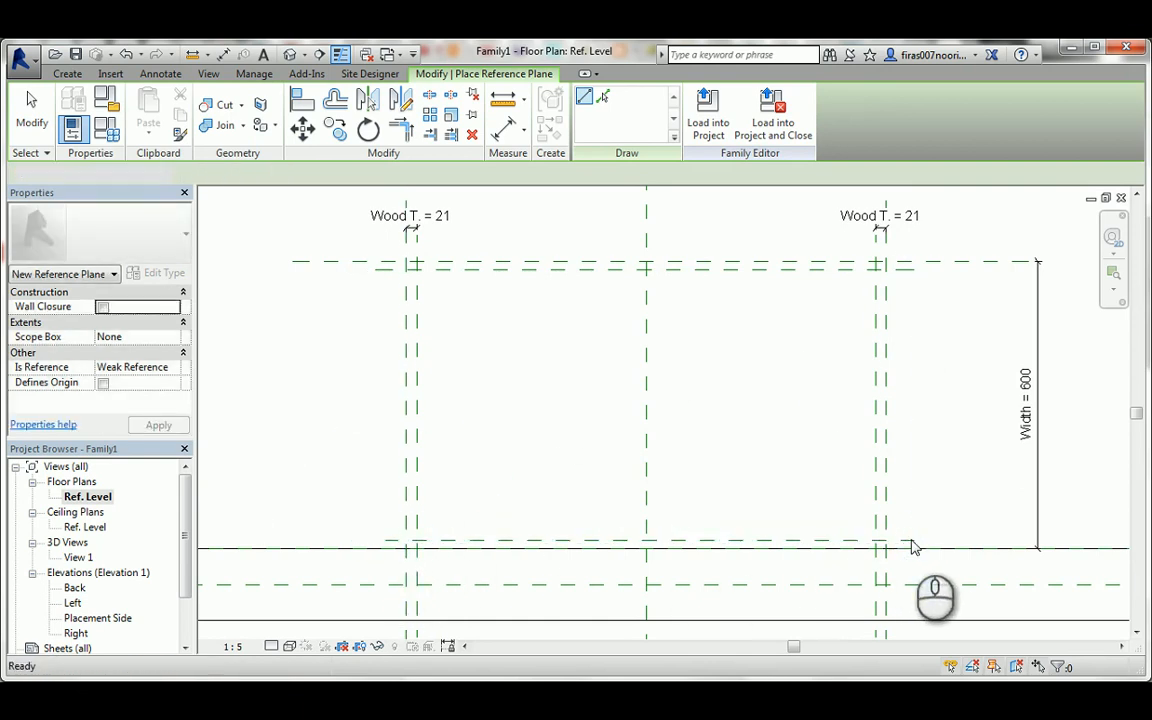
pyautogui.press('Escape')
# Dimension each new horizontal reference plane to its adjacent outer plane, at the front and at the wall face.
pyautogui.press('d')
pyautogui.press('i')
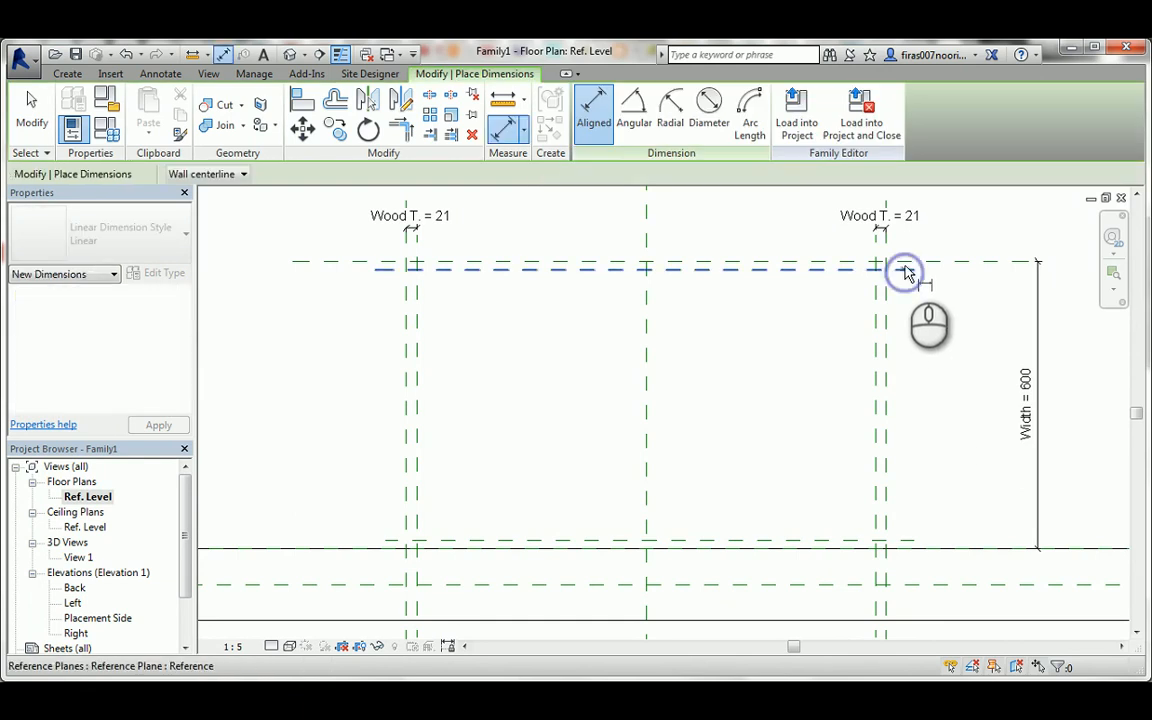
pyautogui.click(905, 263)
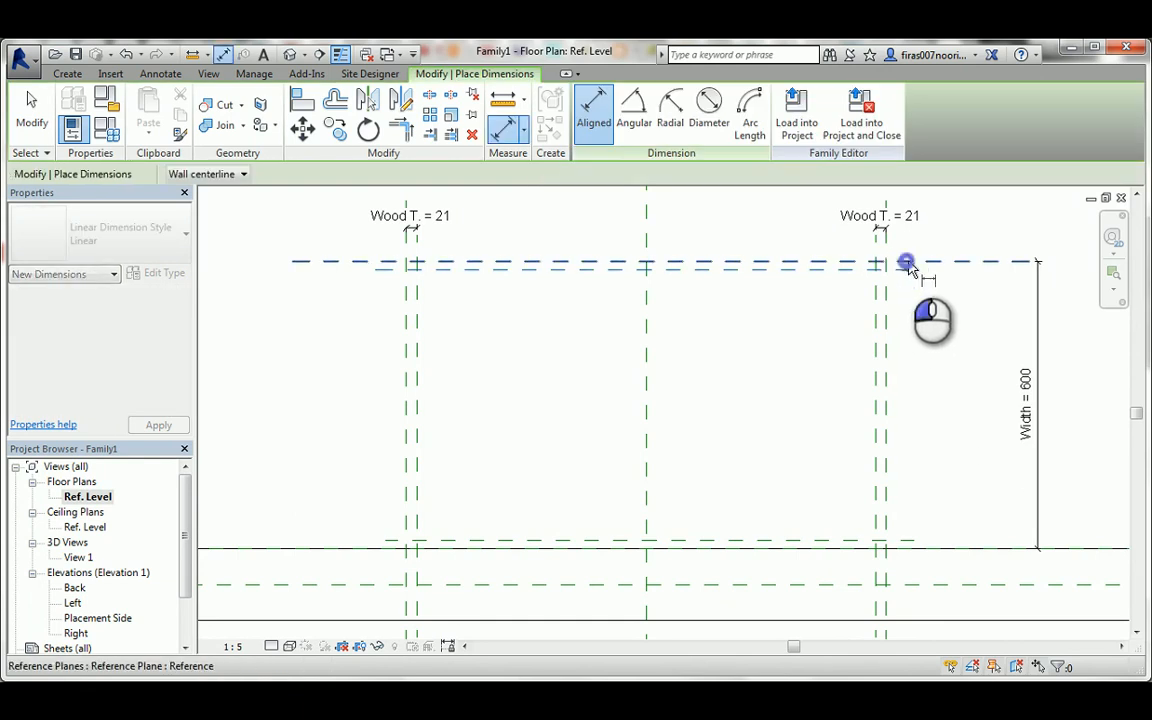
pyautogui.click(903, 541)
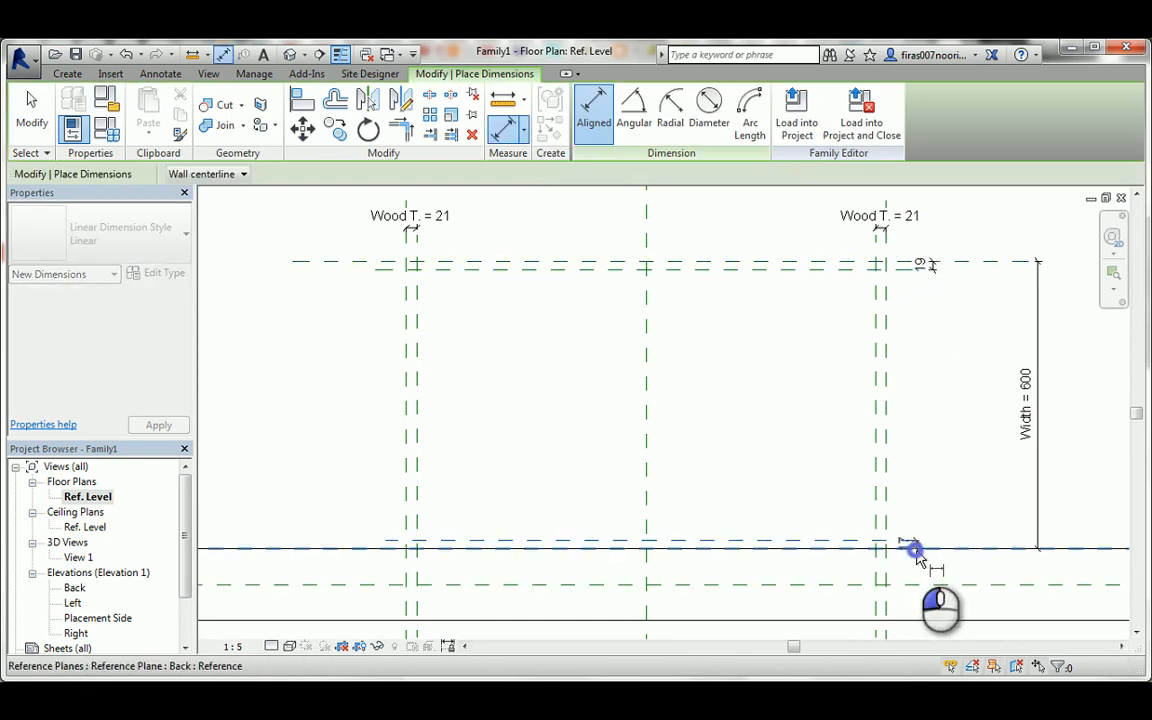
pyautogui.click(929, 512)
pyautogui.press('Escape')
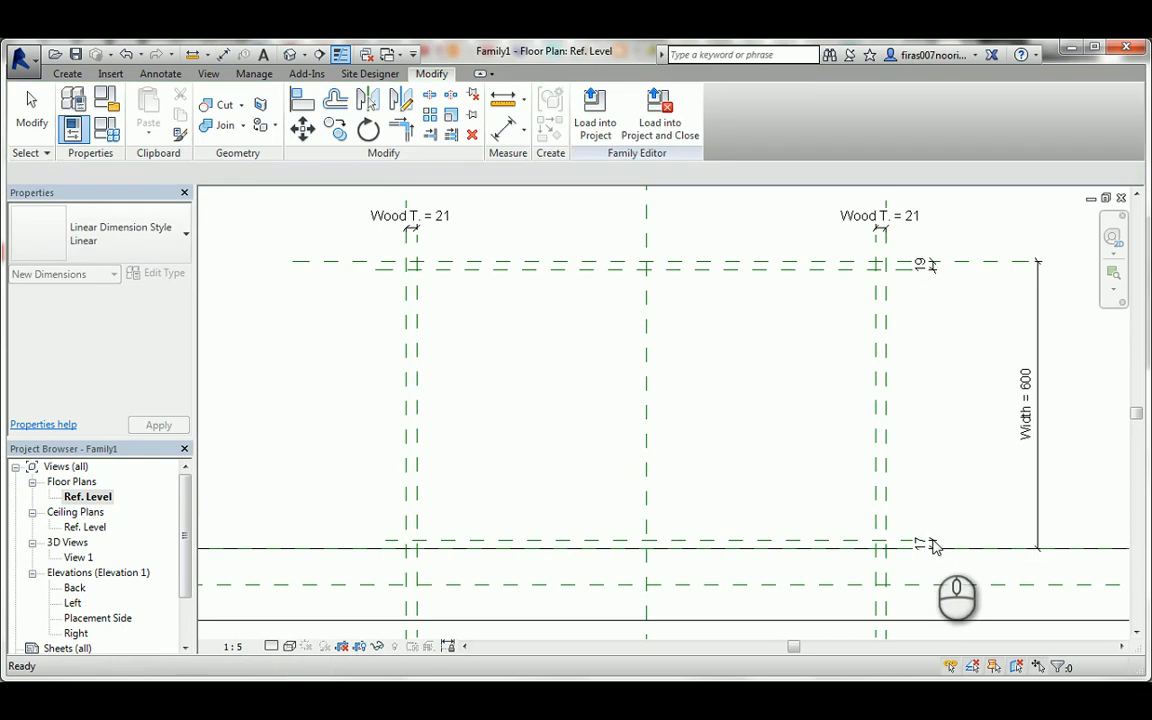
# Label the front and back gap dimensions with the existing Wood T. parameter.
pyautogui.click(932, 540)
pyautogui.keyDown('ctrl'); pyautogui.click(931, 266); pyautogui.keyUp('ctrl')
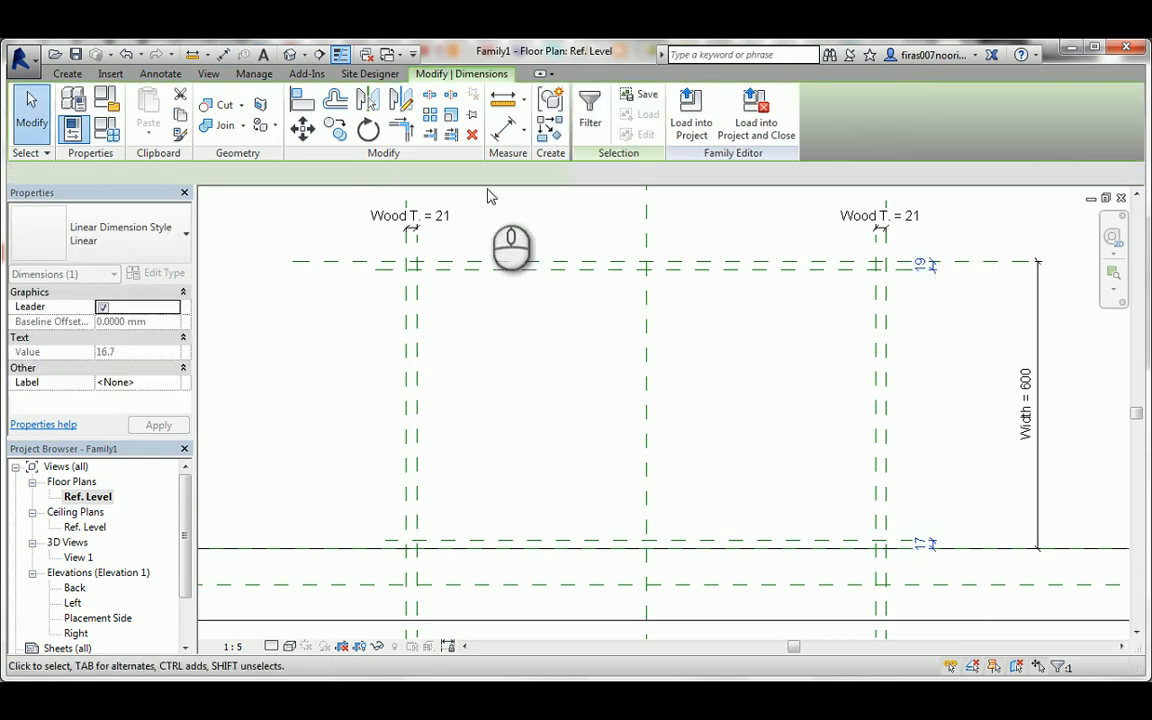
pyautogui.click(423, 177)
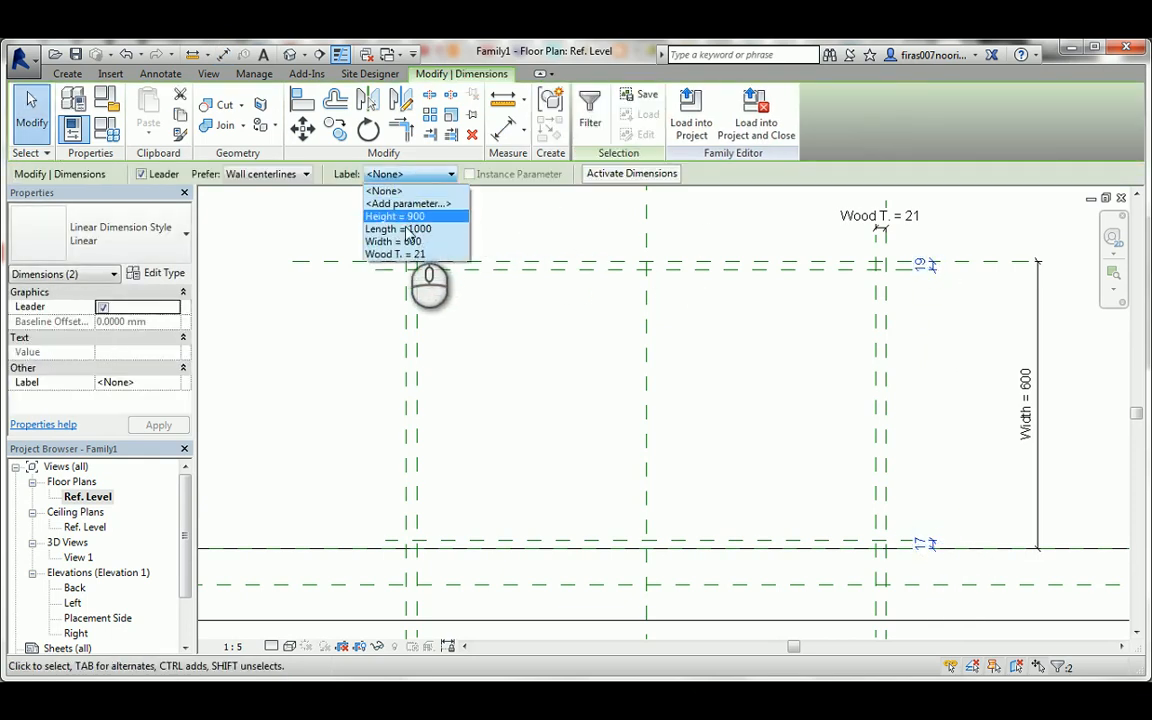
pyautogui.click(398, 254)
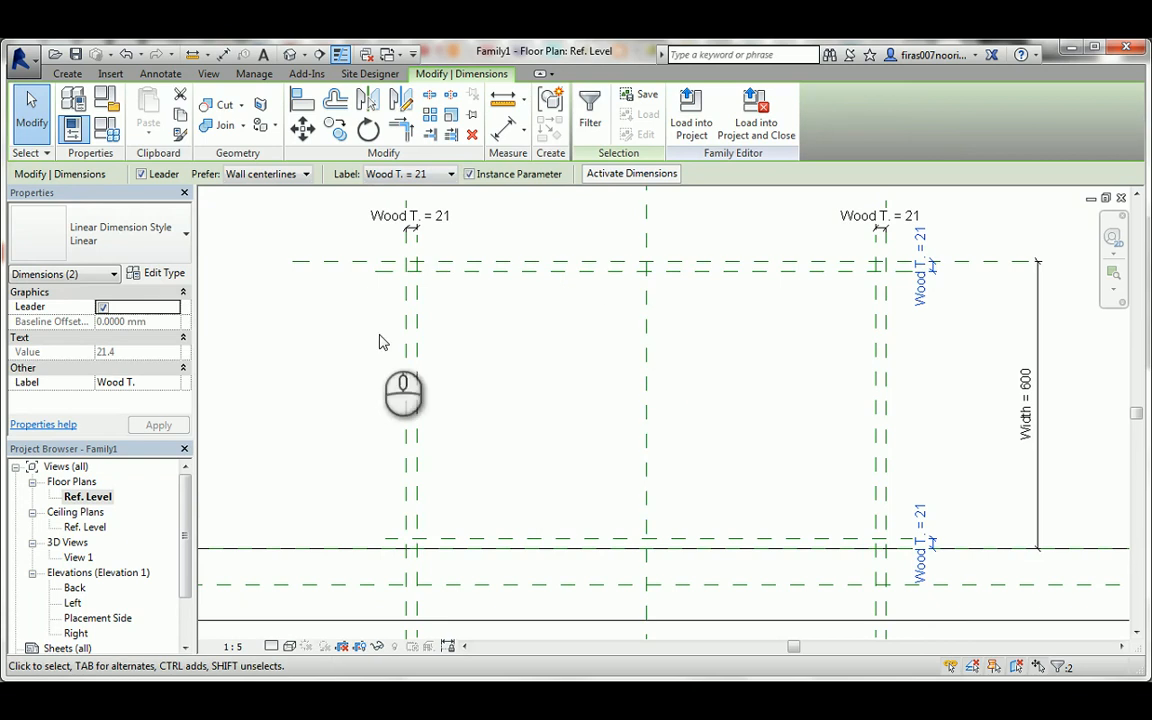
# Set the family's Wood T. parameter to 30 and confirm the change.
pyautogui.click(108, 128)
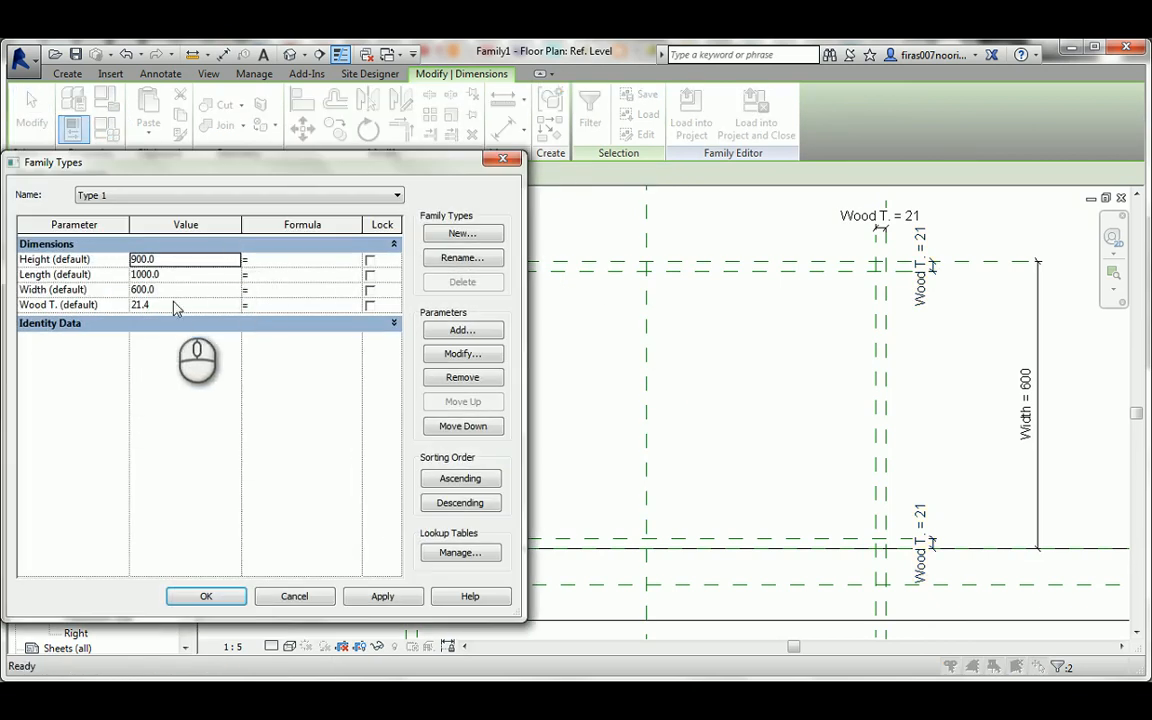
pyautogui.click(171, 309)
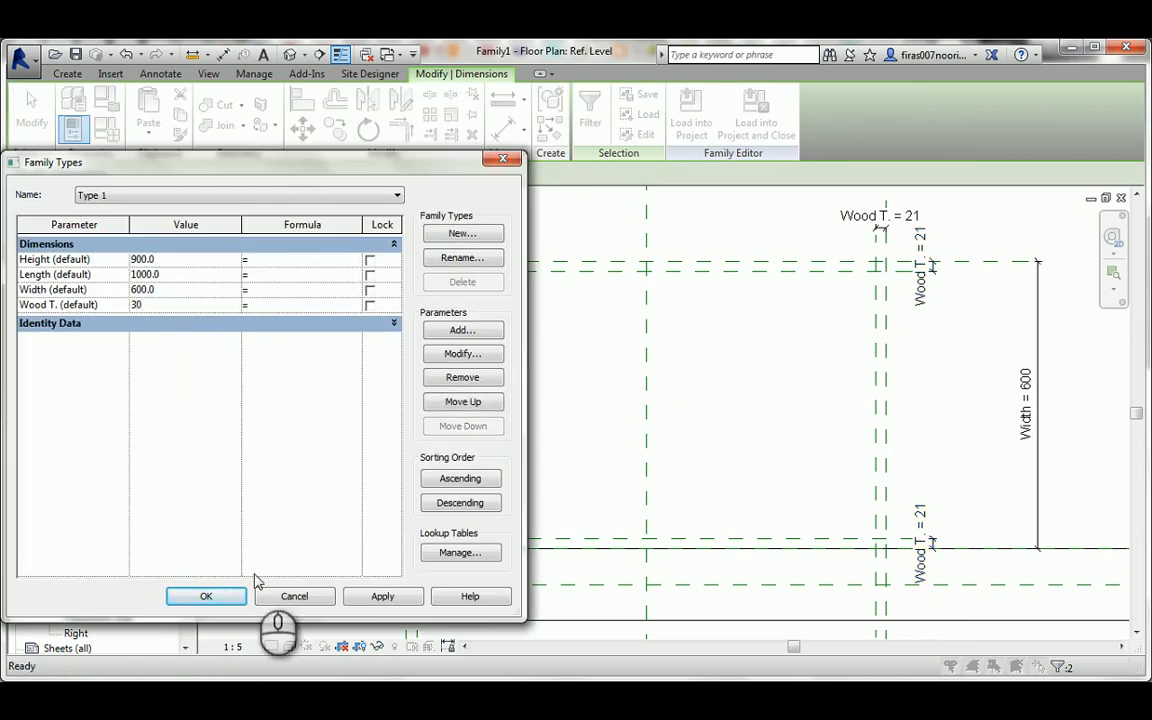
pyautogui.click(206, 596)
pyautogui.click(445, 334)
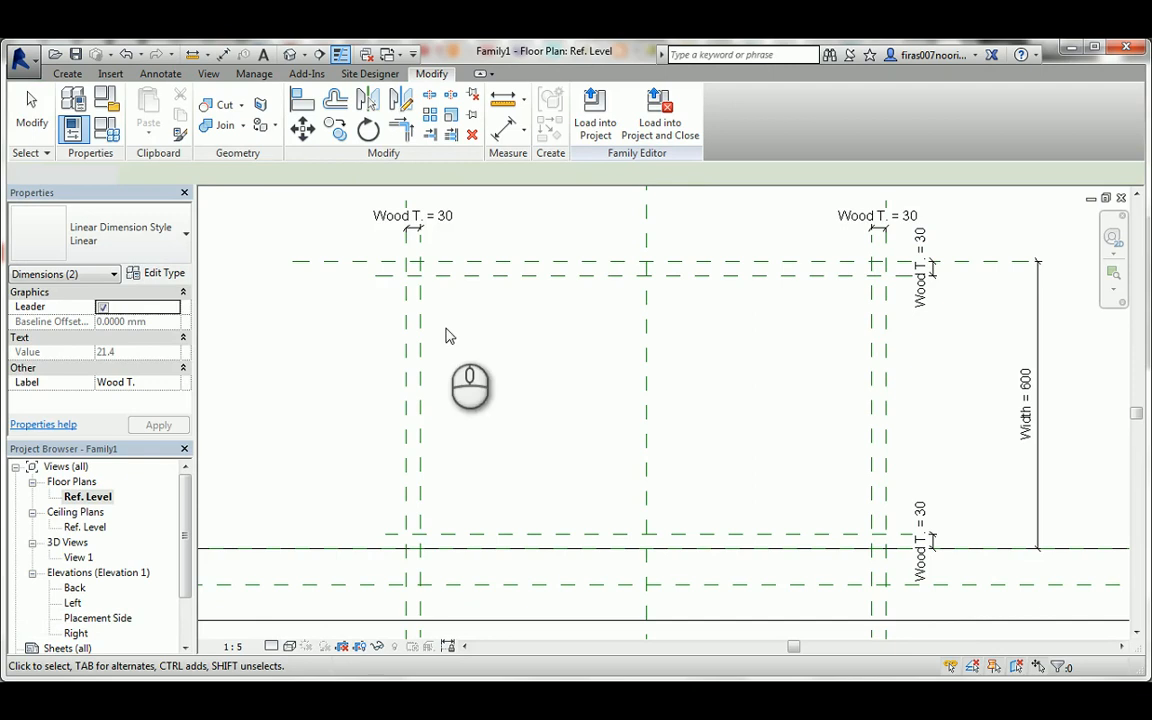
pyautogui.click(426, 364)
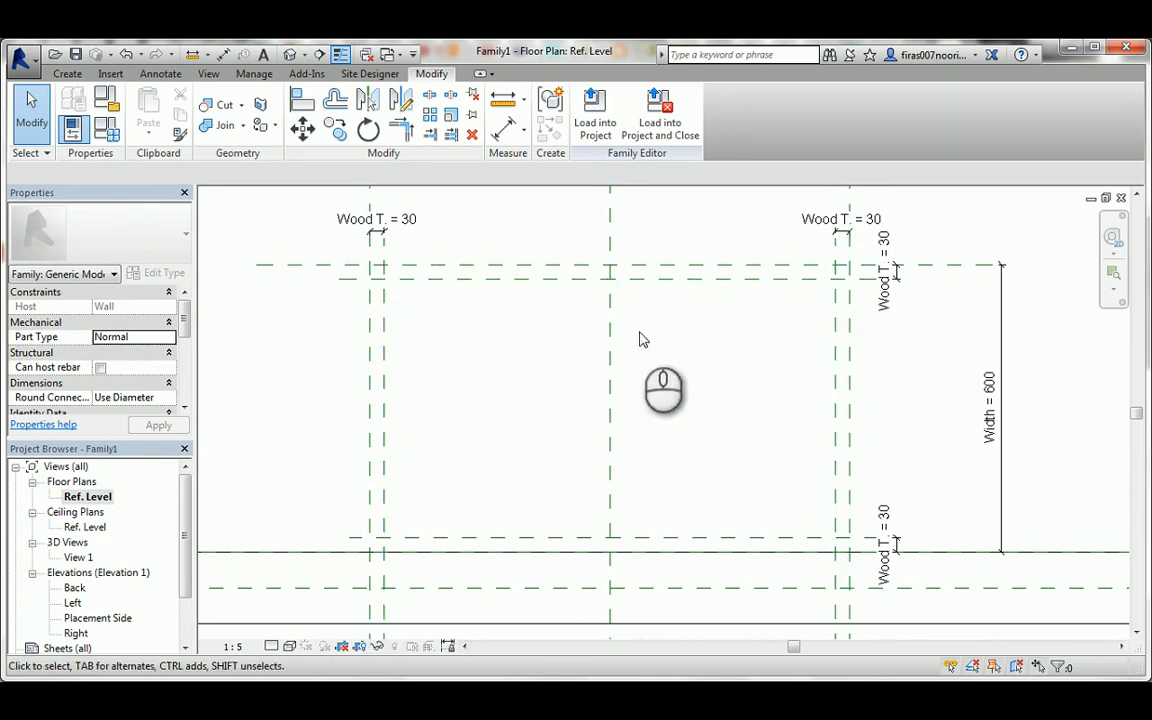
# Start a solid extrusion sketch with locked picked lines on the chest's front plane and the two left-side reference planes.
pyautogui.click(67, 75)
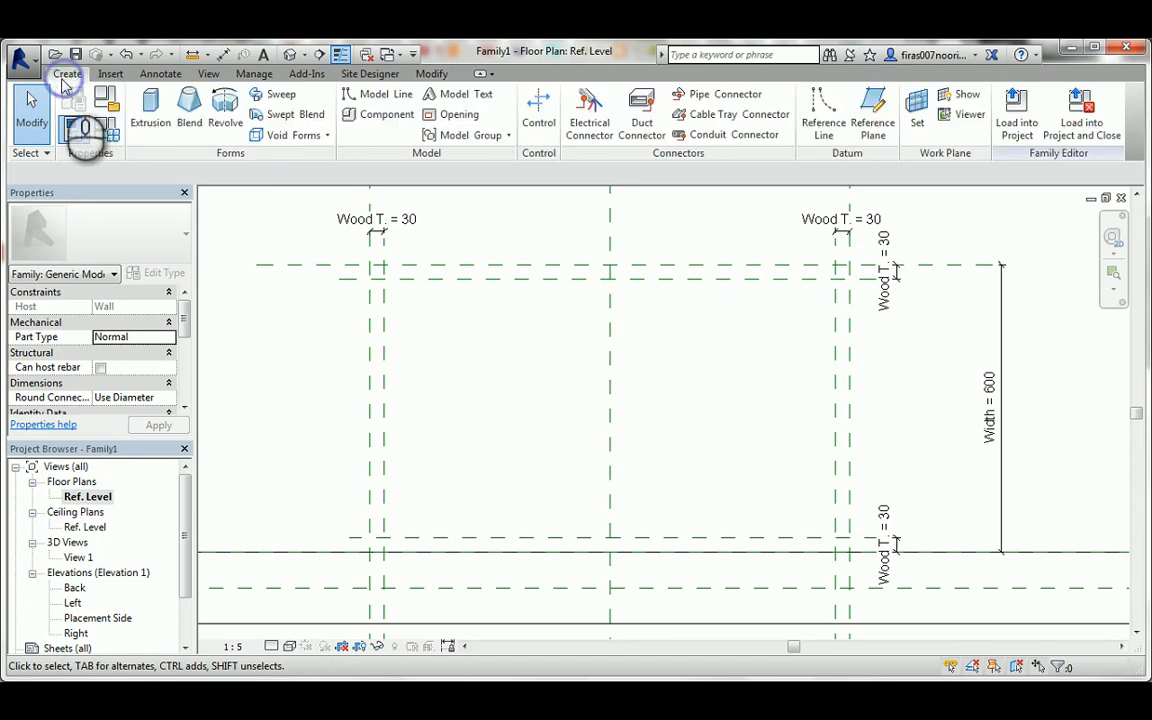
pyautogui.click(150, 112)
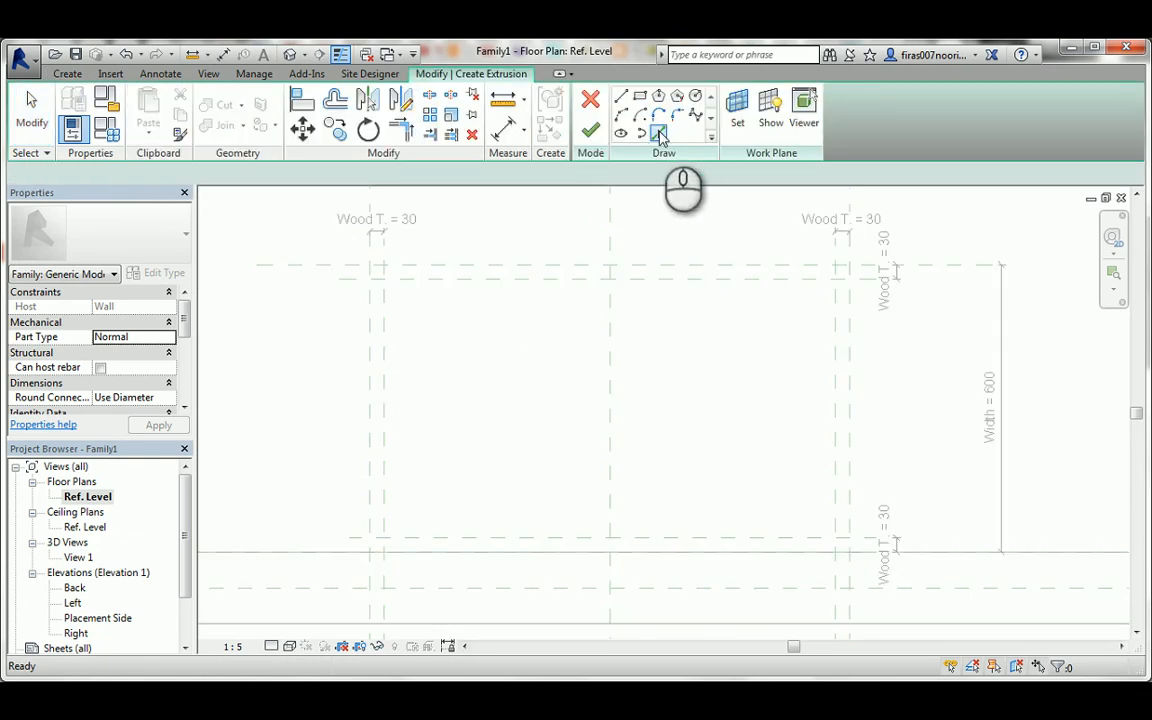
pyautogui.click(659, 134)
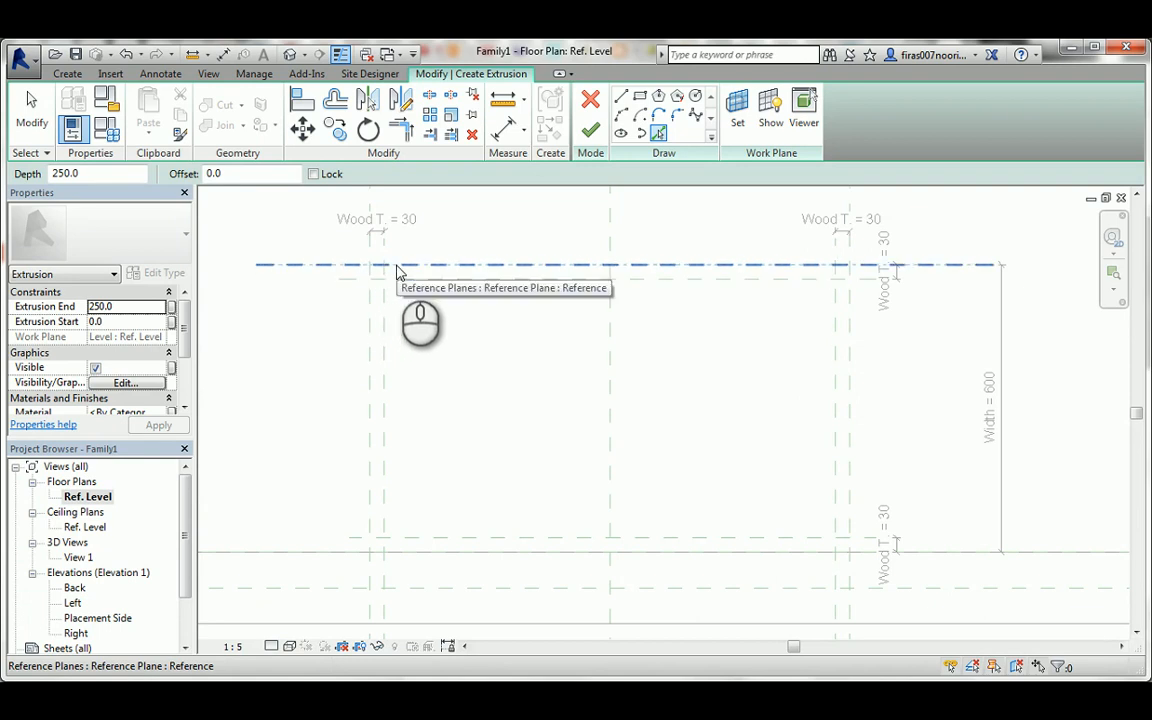
pyautogui.click(397, 266)
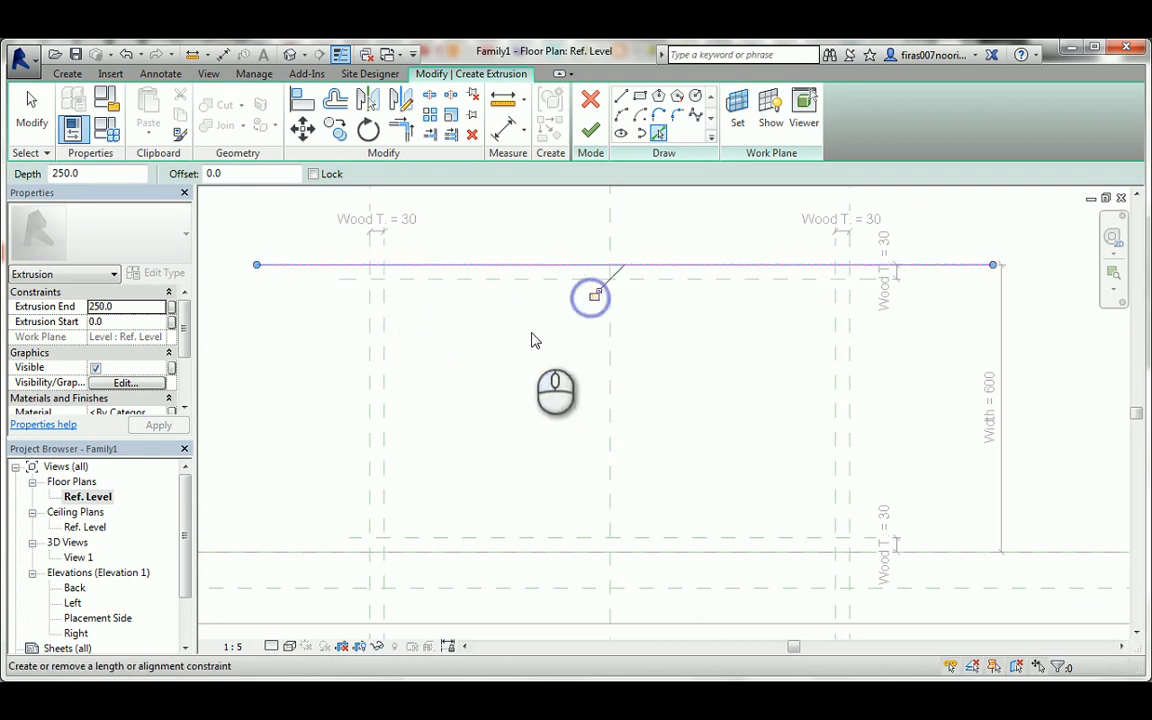
pyautogui.click(388, 336)
pyautogui.click(354, 410)
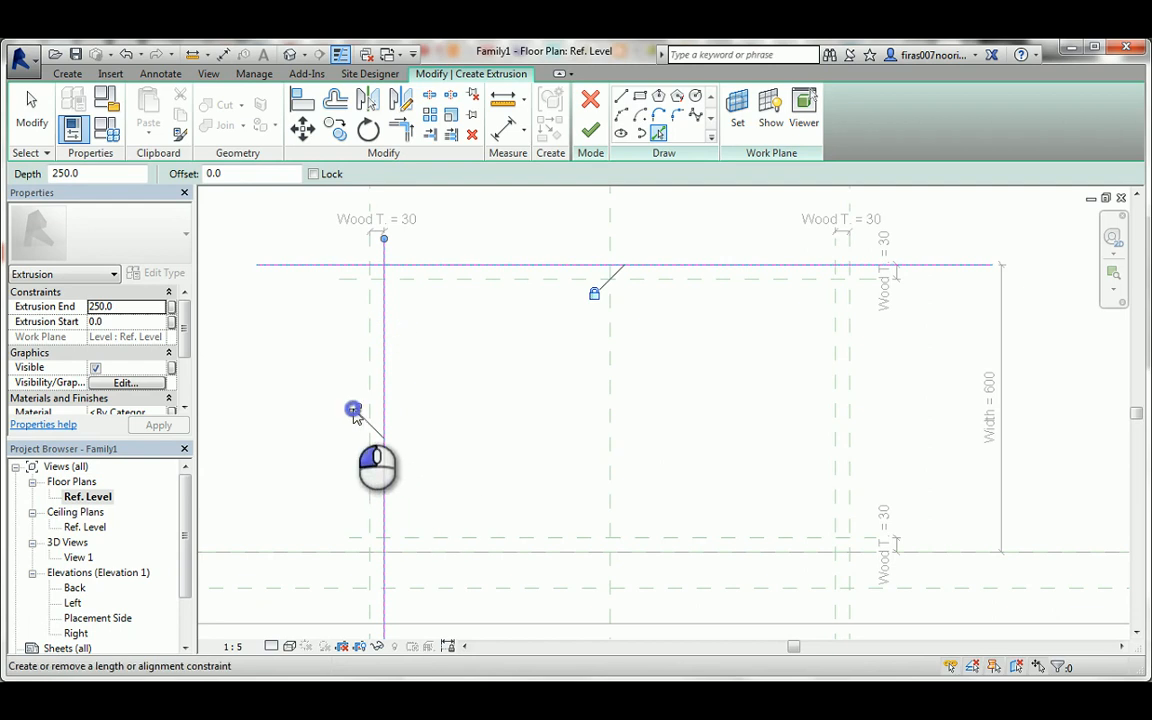
pyautogui.click(371, 371)
pyautogui.click(340, 383)
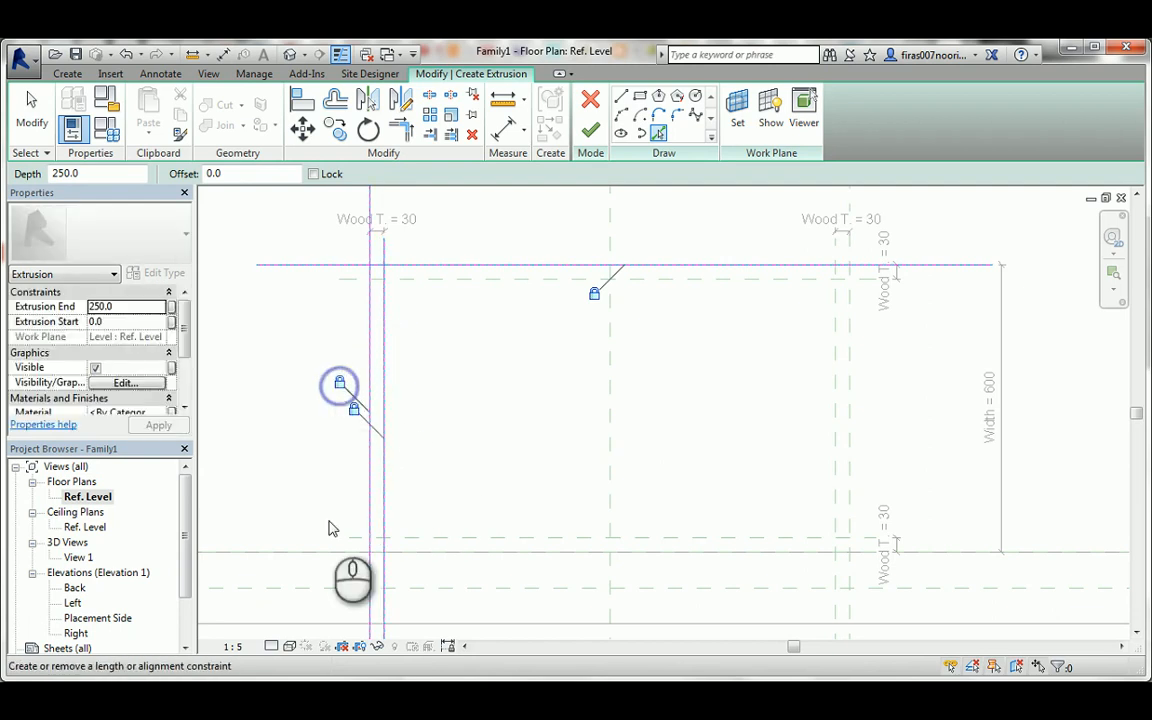
# Add a sketch line picked from the Back reference plane at the wall face and lock it.
pyautogui.press('Tab')
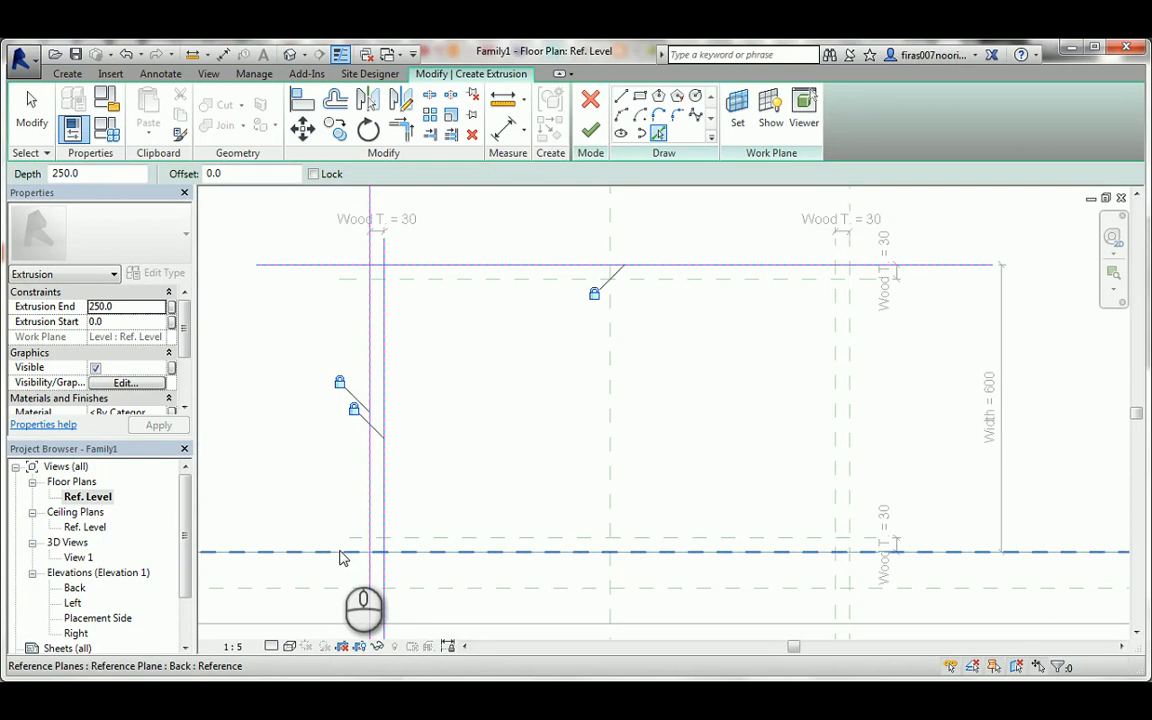
pyautogui.click(346, 552)
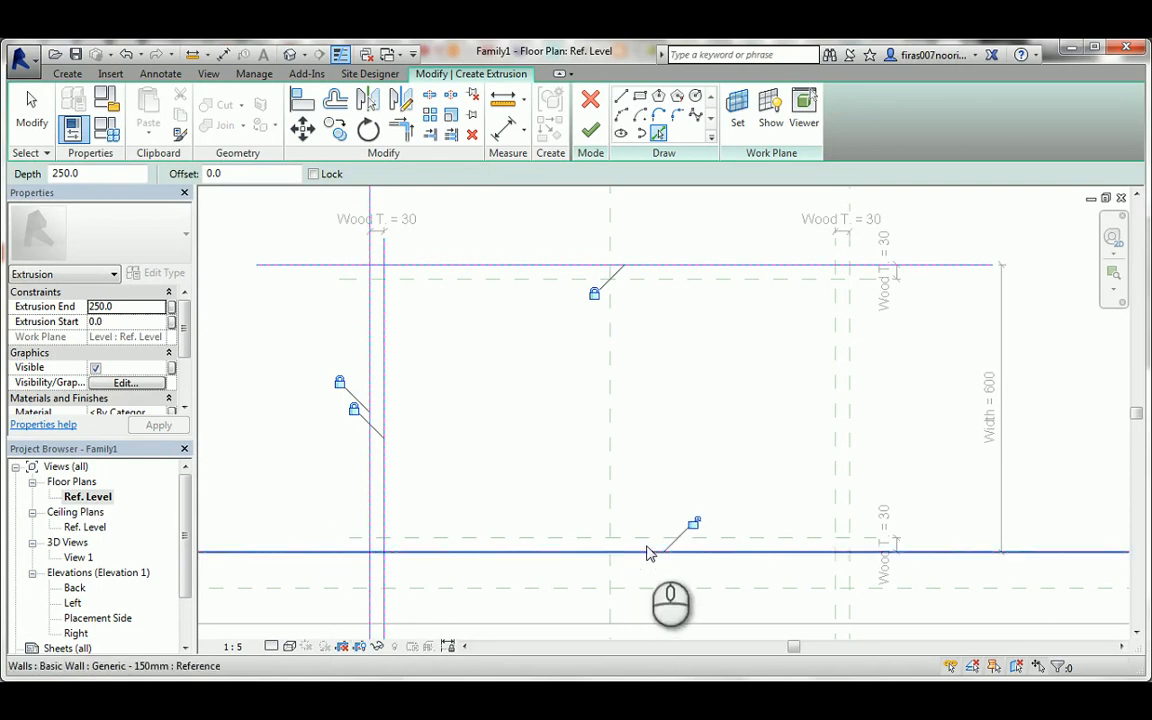
pyautogui.click(691, 525)
pyautogui.press('Escape')
pyautogui.press('Escape')
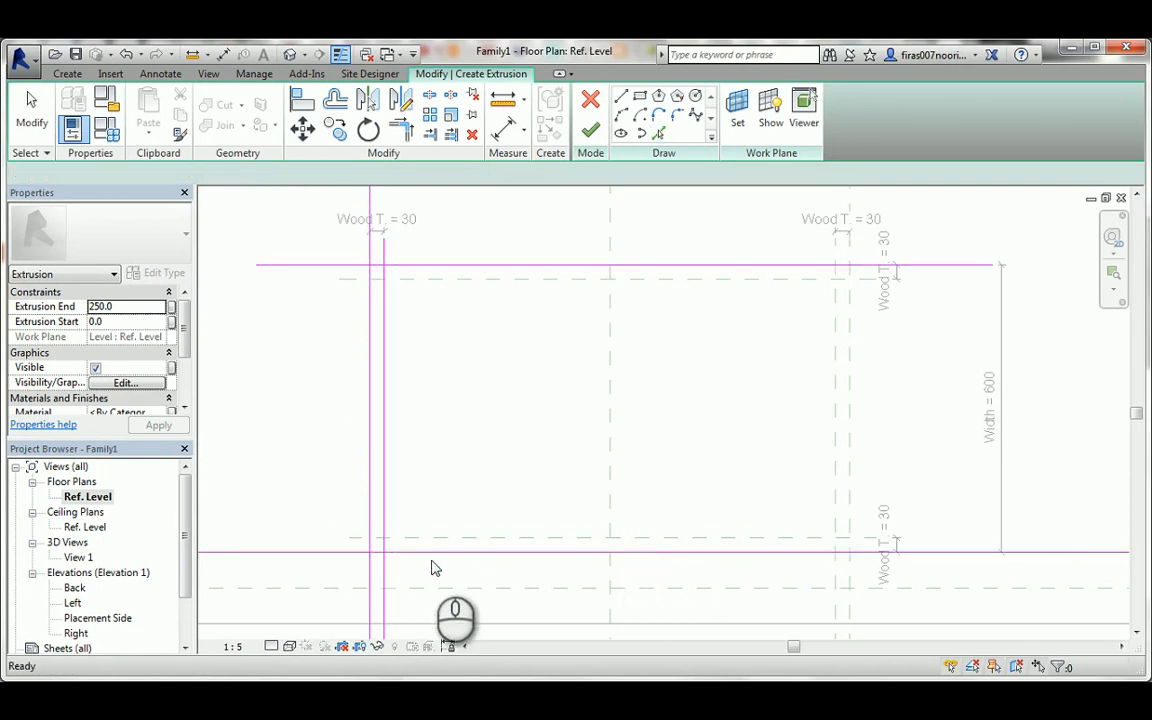
# Trim the four sketch lines to corners so they form the left side panel's closed narrow rectangle.
pyautogui.press('t')
pyautogui.press('r')
pyautogui.click(380, 551)
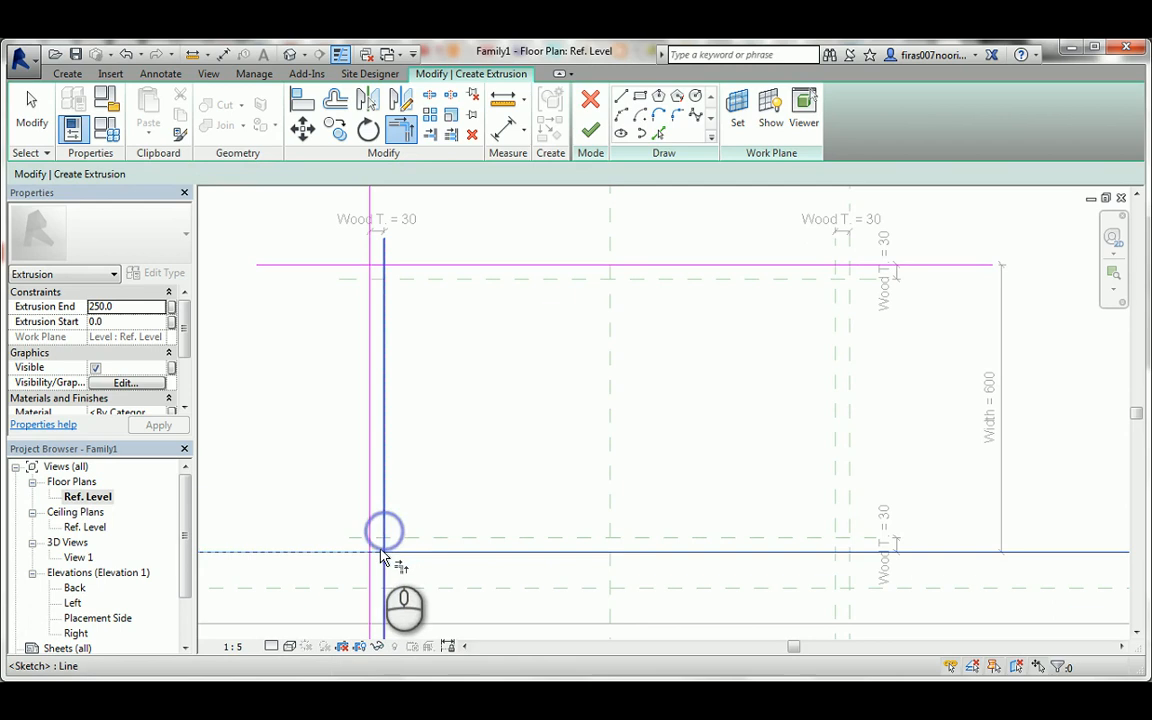
pyautogui.click(370, 510)
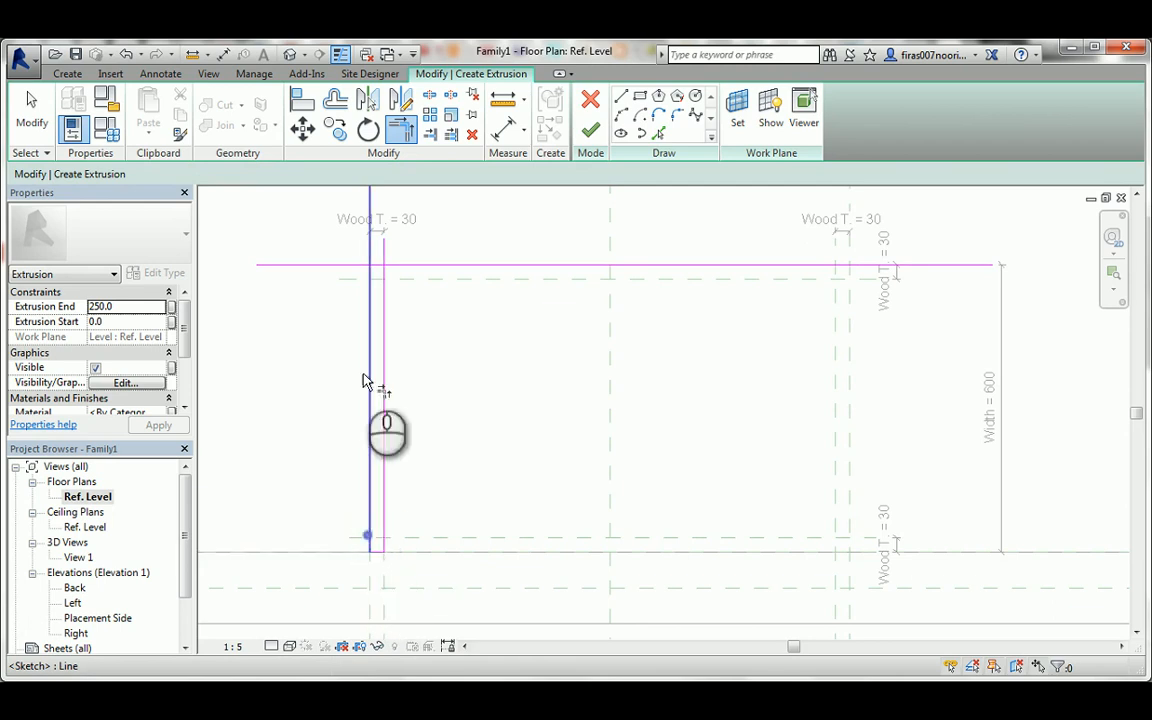
pyautogui.click(373, 288)
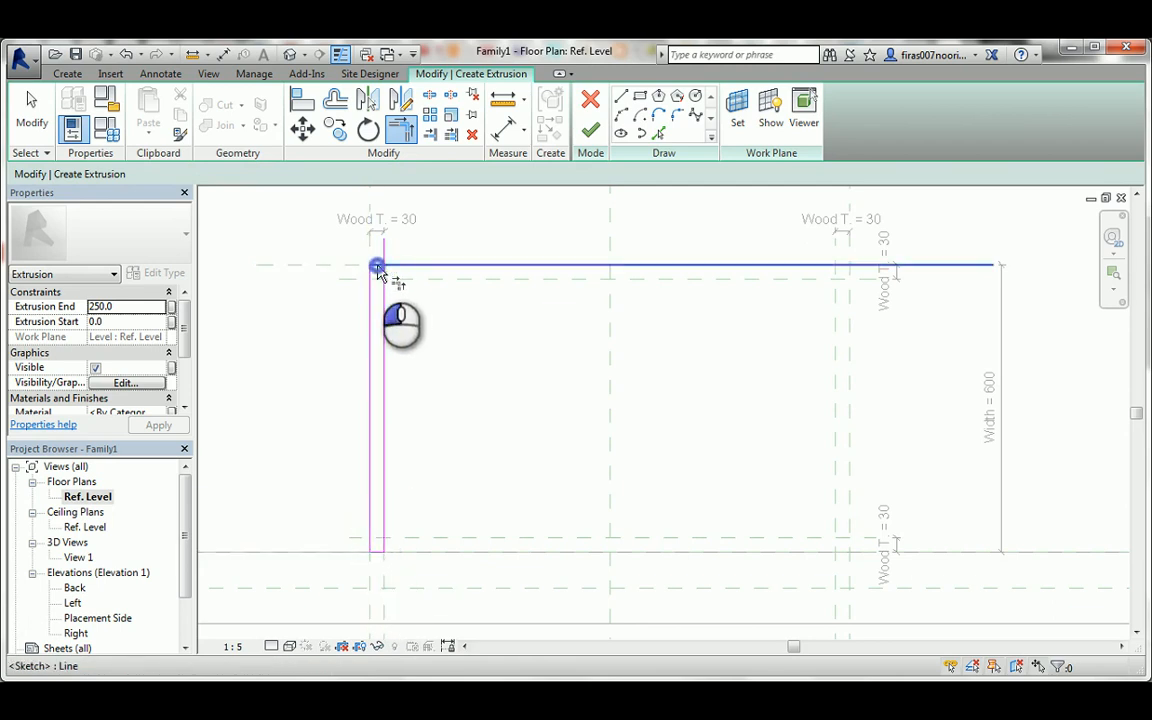
pyautogui.click(377, 267)
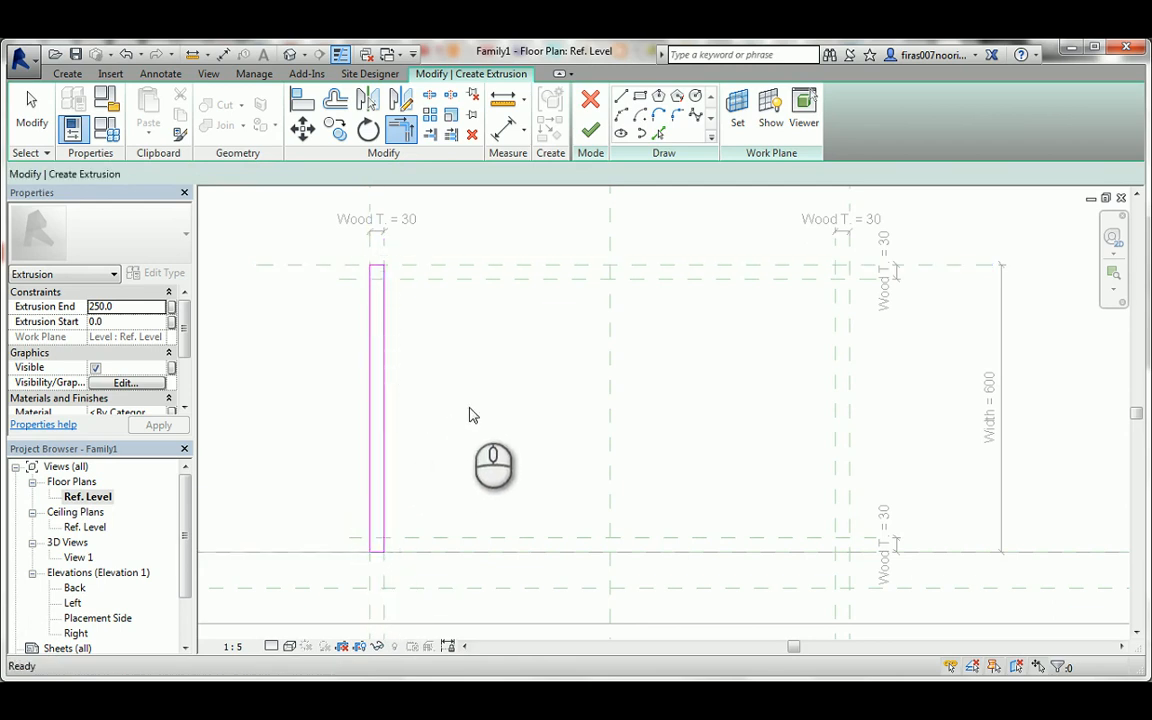
pyautogui.press('Escape')
pyautogui.press('Escape')
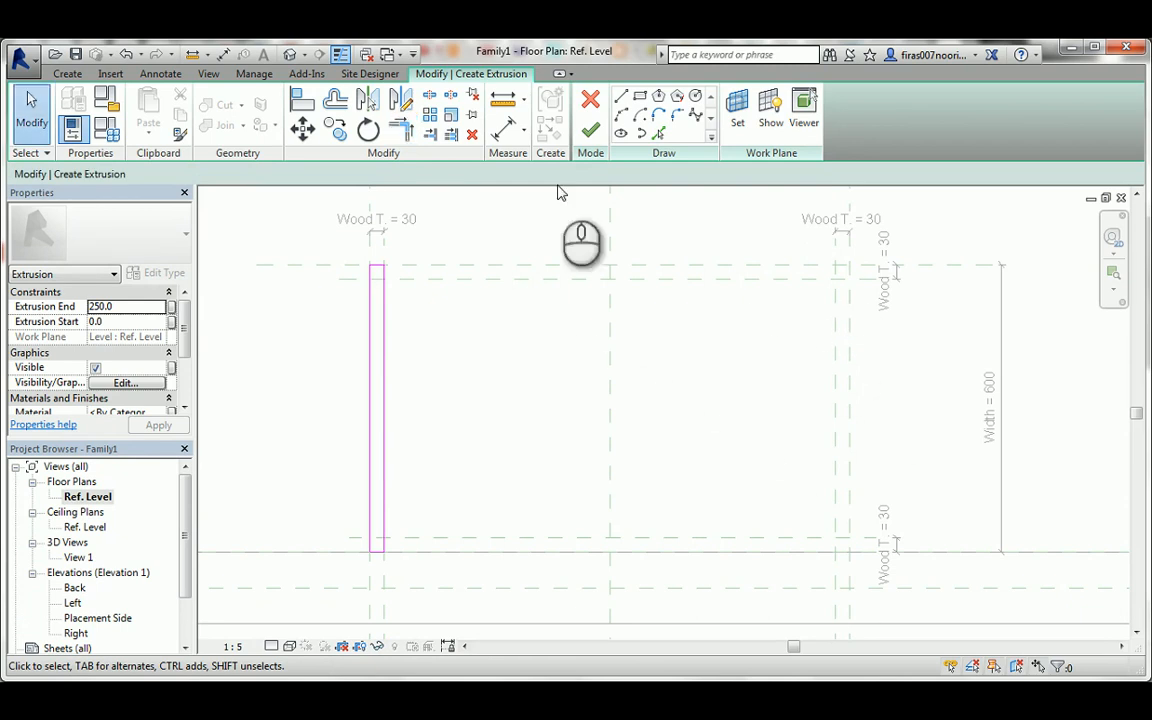
# Pick new sketch lines on the front plane and the Back wall-face plane for the right panel, locking both.
pyautogui.click(660, 136)
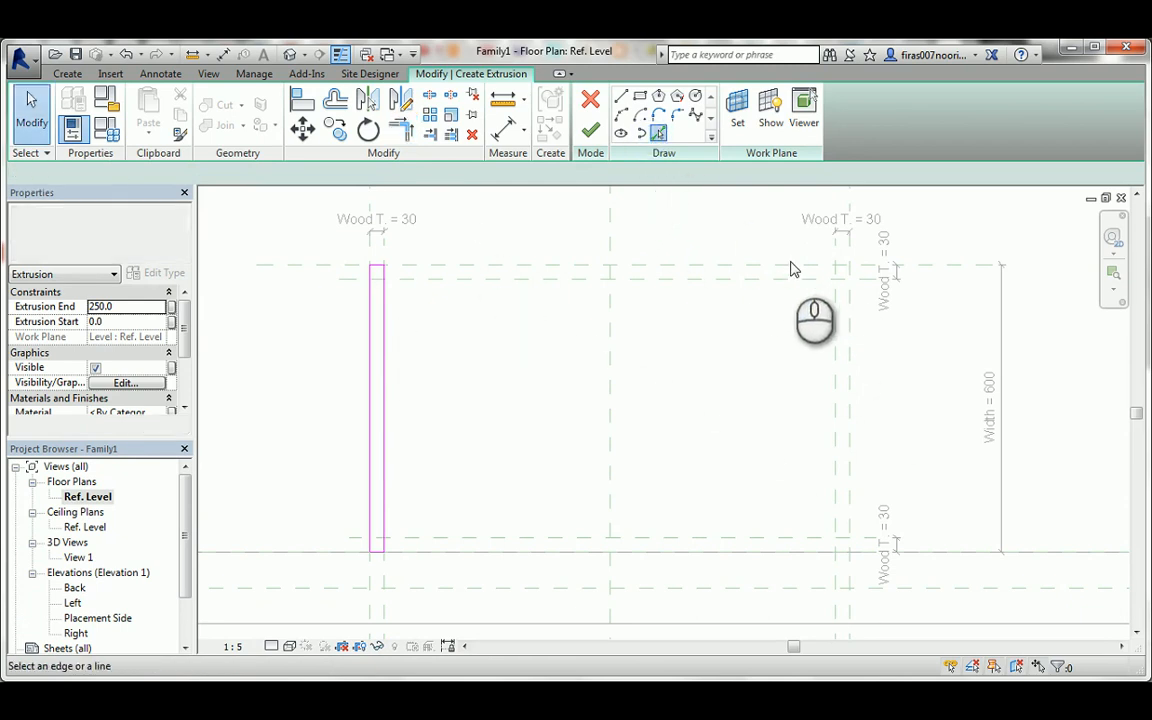
pyautogui.click(792, 265)
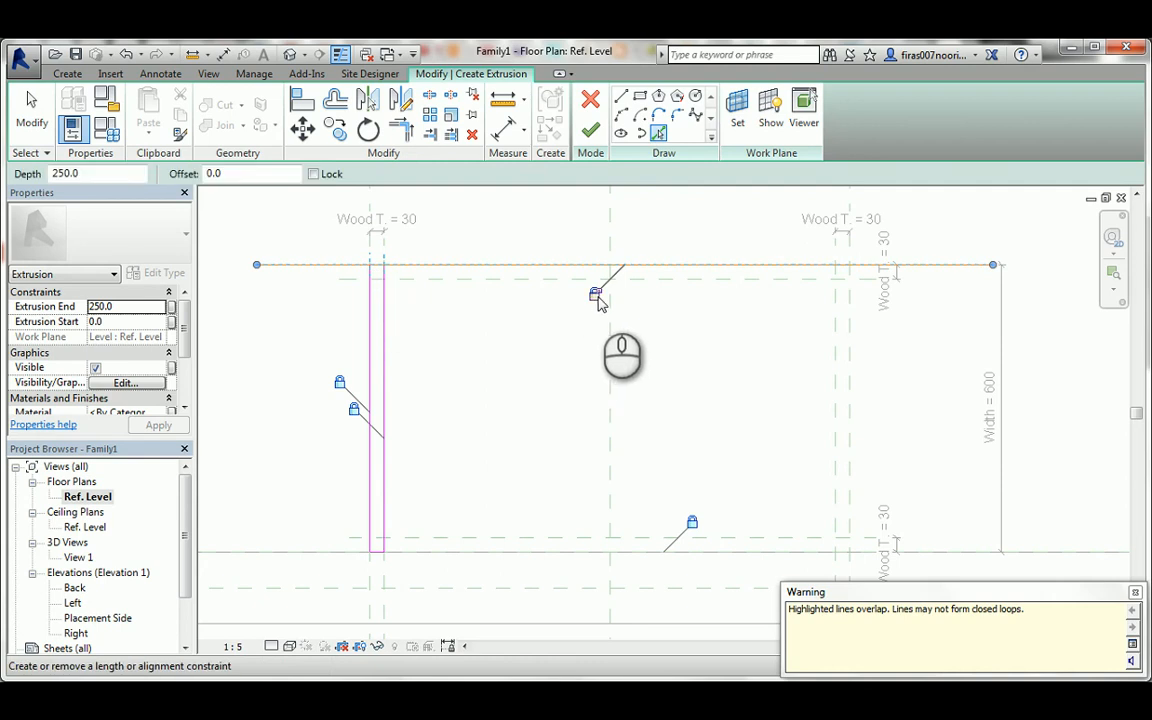
pyautogui.scroll(3, 597, 301)
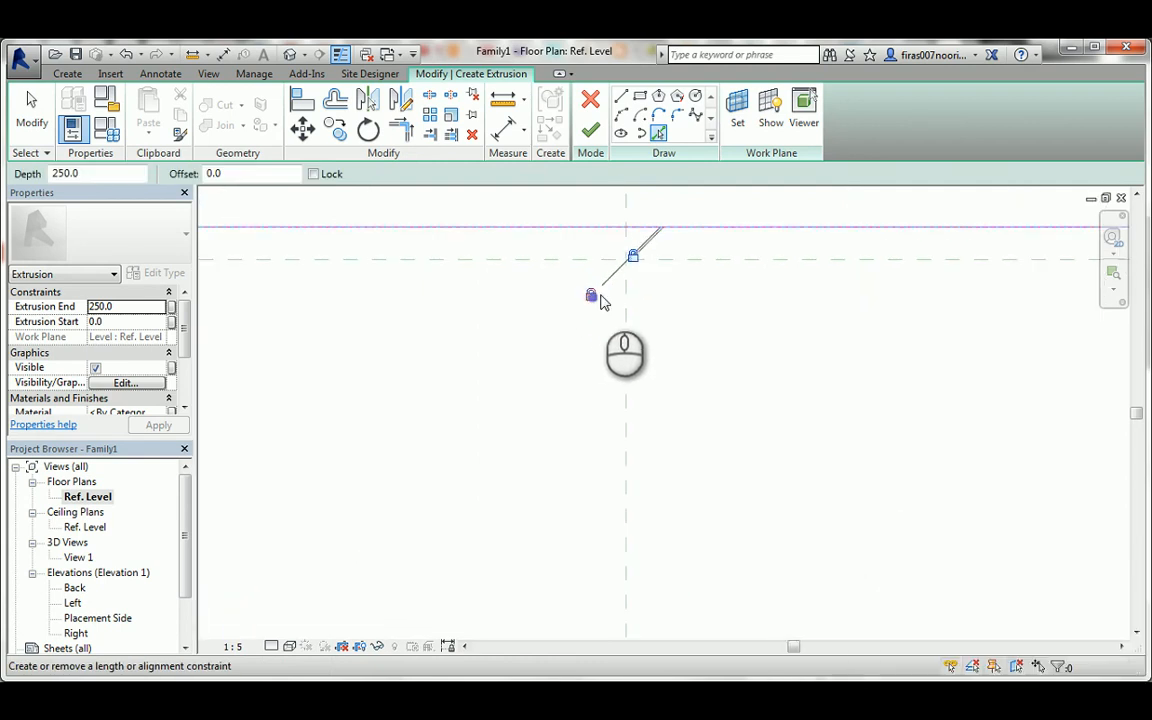
pyautogui.scroll(-3, 594, 300)
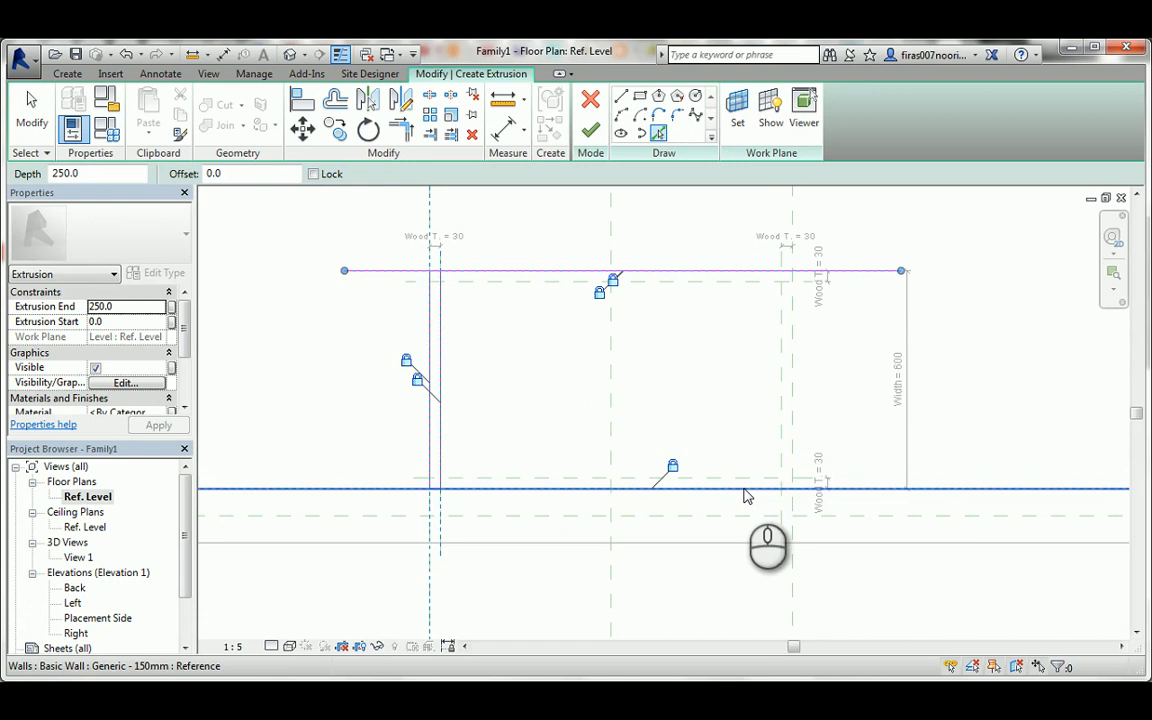
pyautogui.press('Tab')
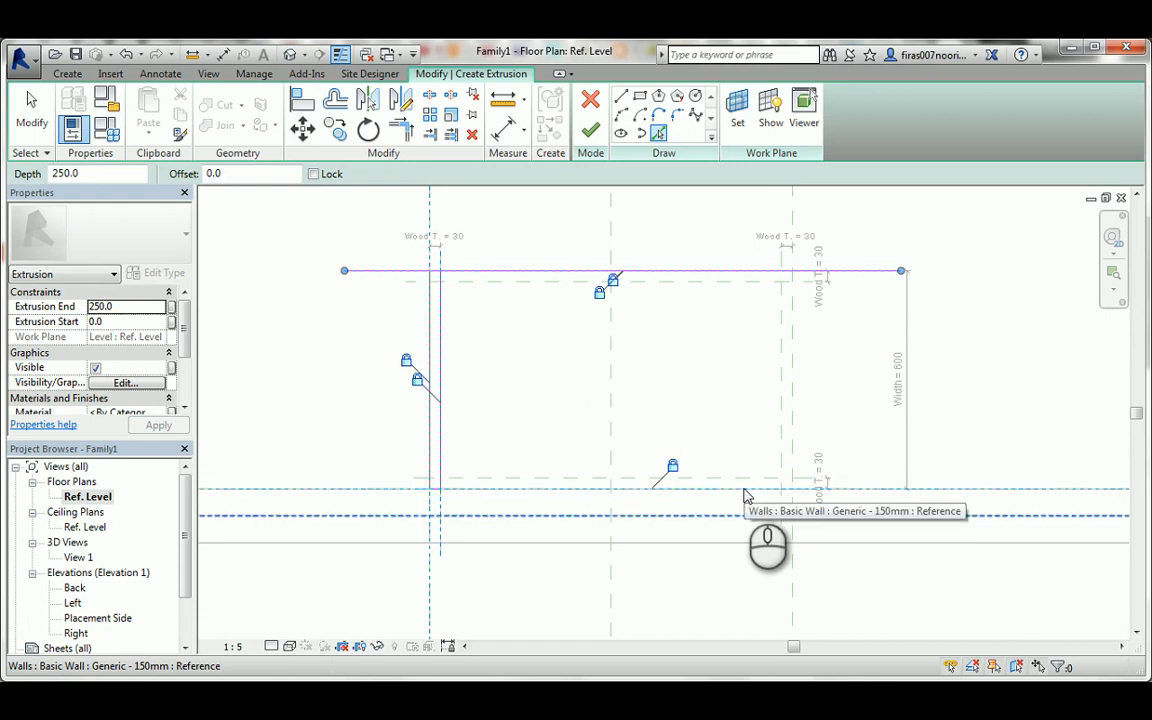
pyautogui.press('Tab')
pyautogui.click(744, 490)
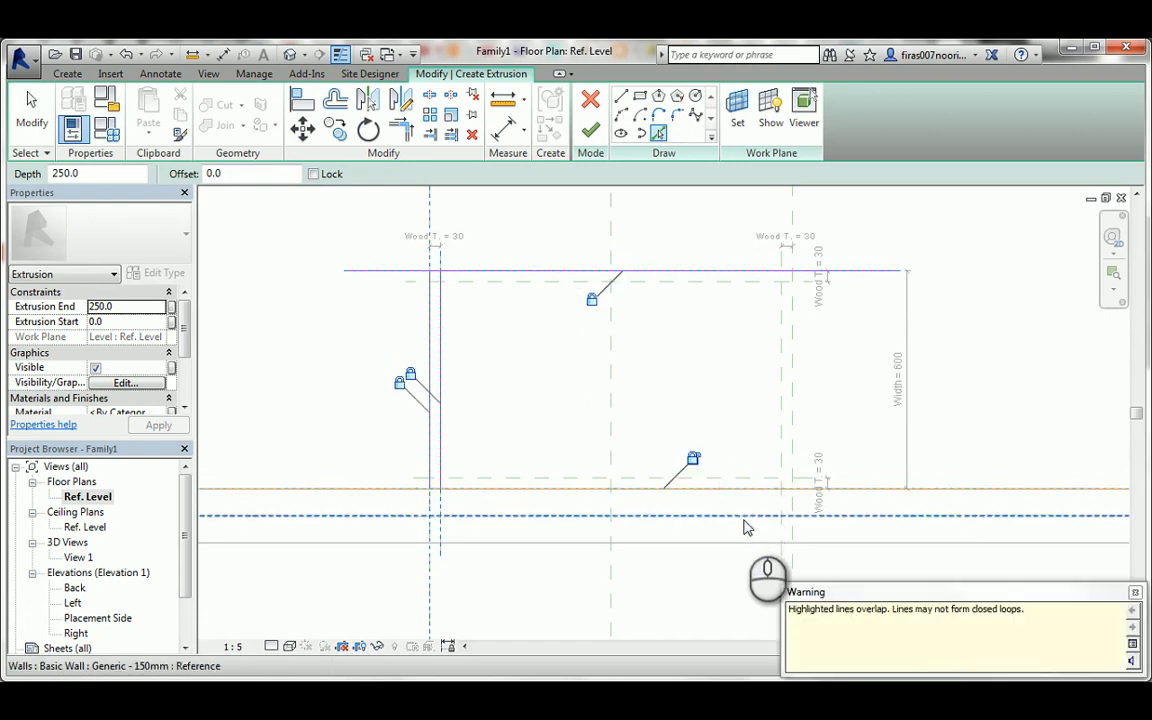
pyautogui.click(693, 461)
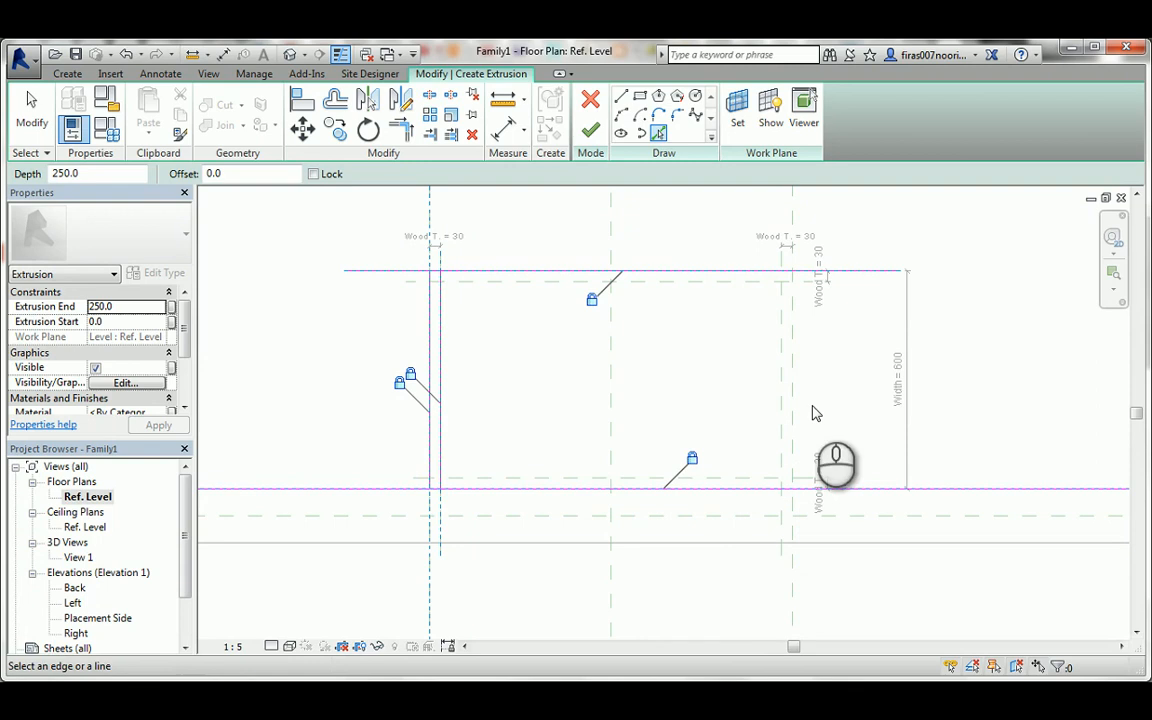
pyautogui.click(796, 352)
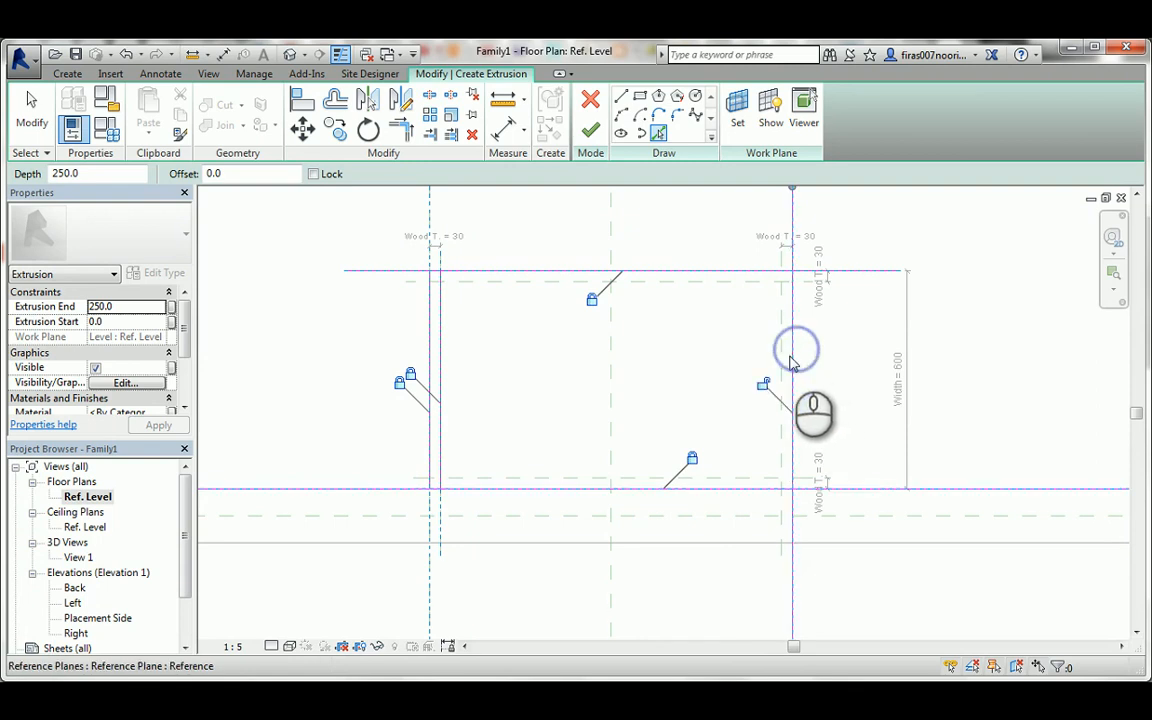
pyautogui.click(783, 350)
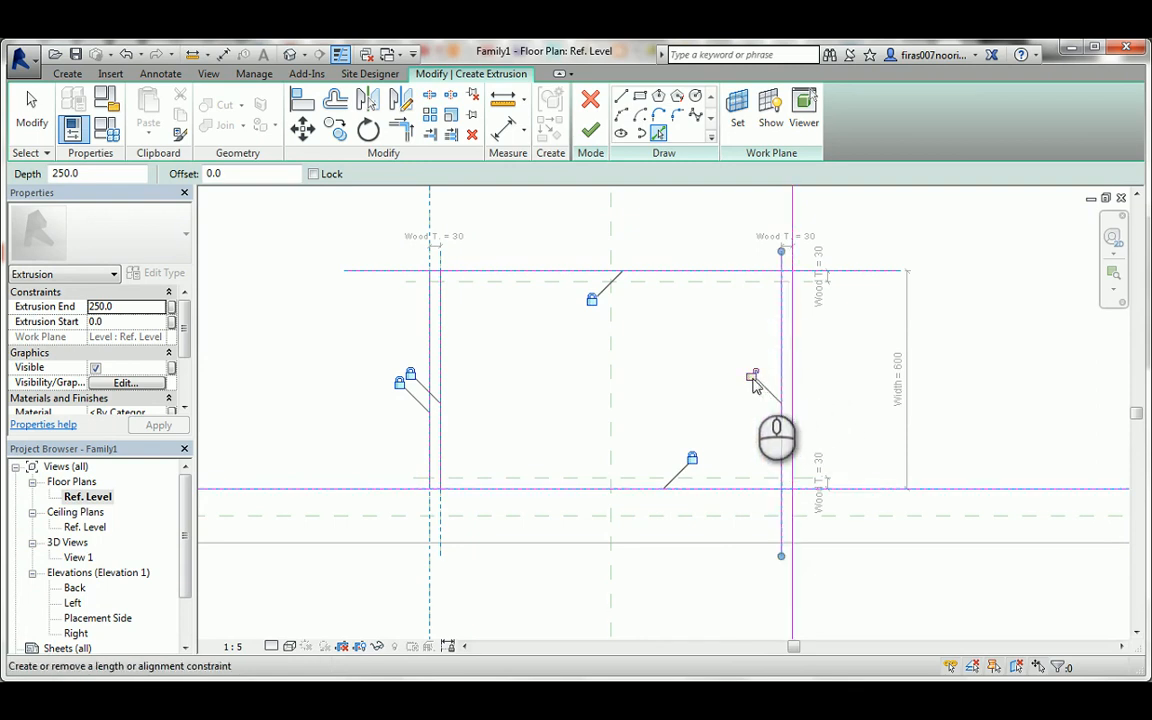
pyautogui.click(752, 378)
pyautogui.press('Escape')
pyautogui.press('Escape')
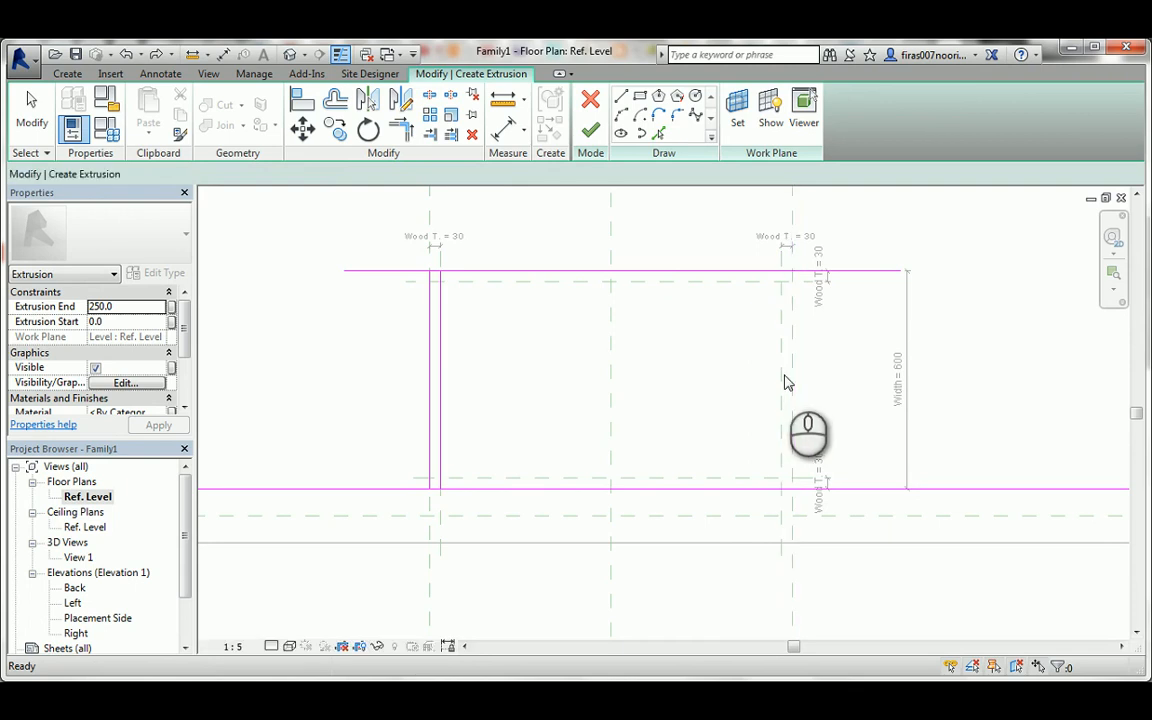
# Sketch locked lines on the two right-side reference planes and trim them to corners with the front line.
pyautogui.click(793, 370)
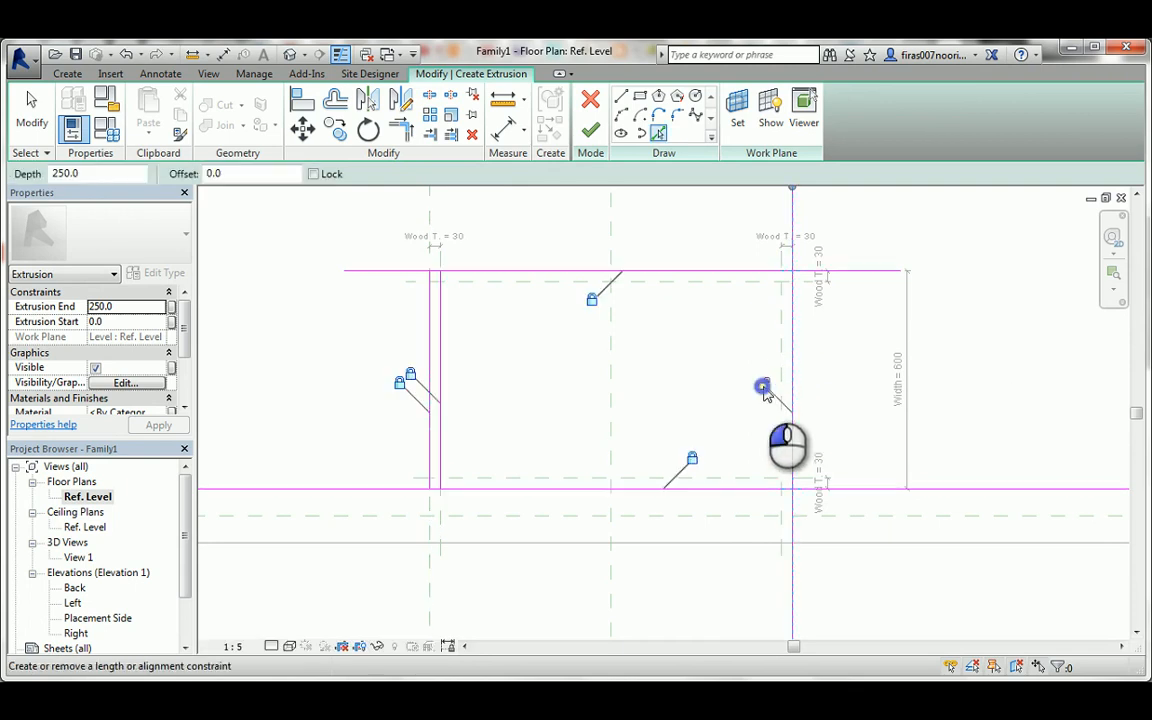
pyautogui.click(783, 350)
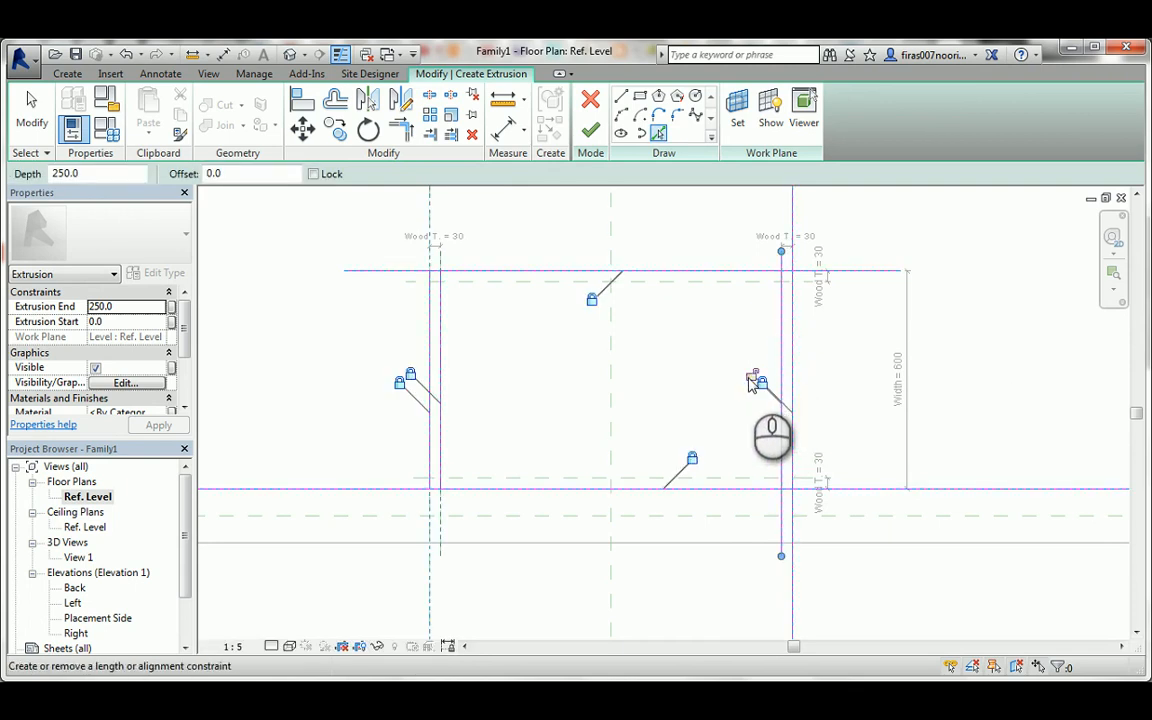
pyautogui.press('t')
pyautogui.press('r')
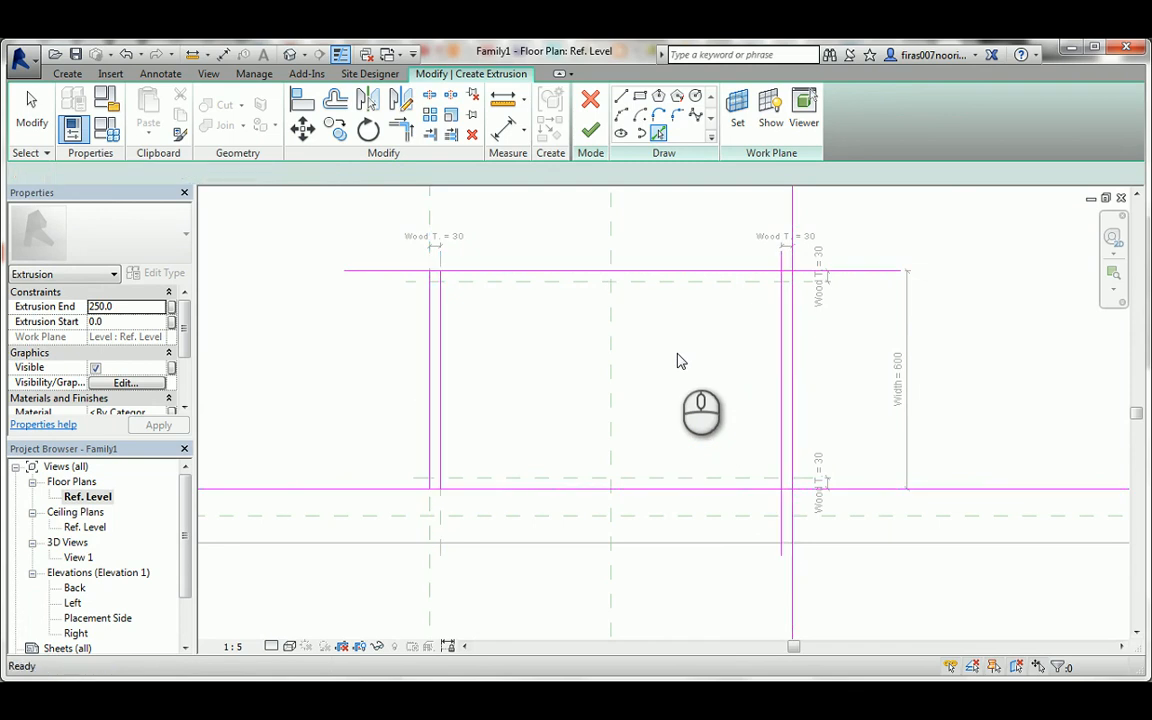
pyautogui.click(783, 278)
pyautogui.scroll(2, 785, 280)
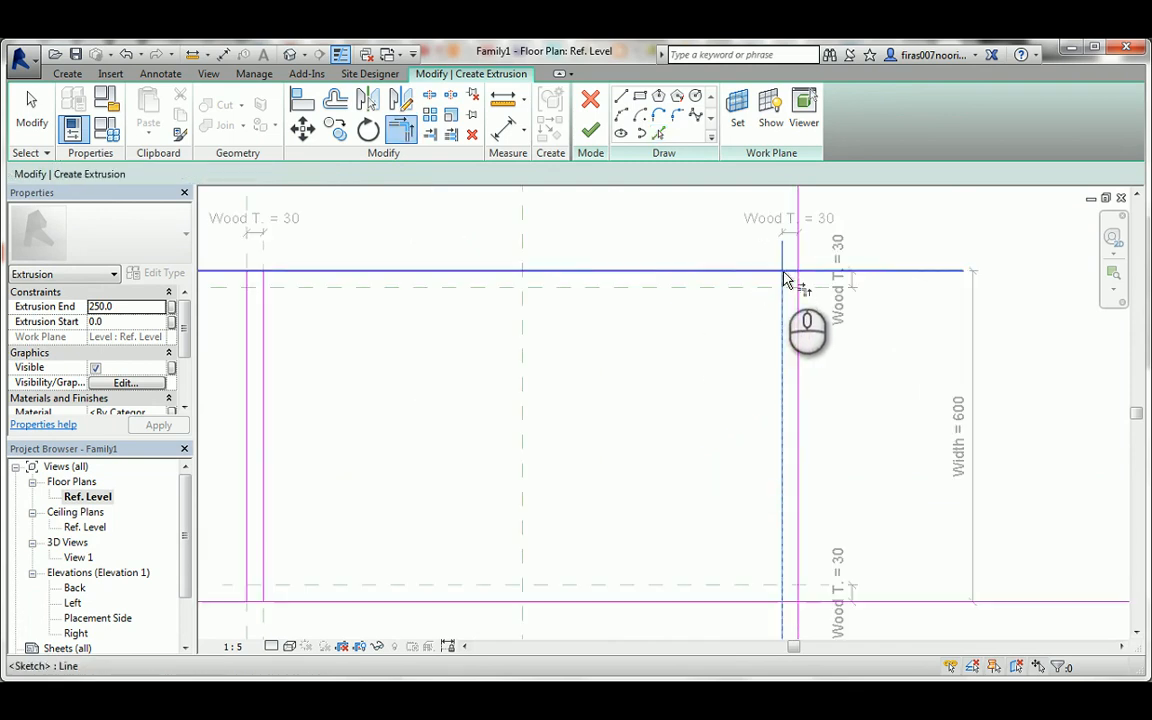
pyautogui.click(789, 271)
pyautogui.click(789, 271)
pyautogui.click(798, 288)
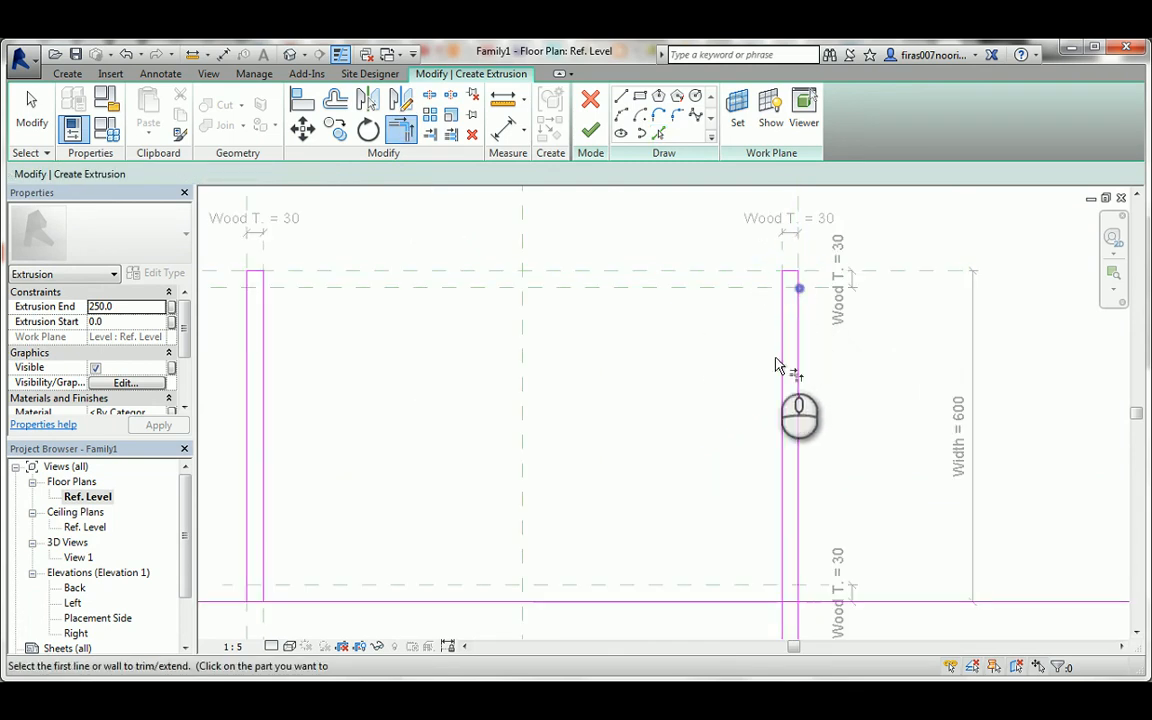
# Trim the right panel's two long lines to corners with the wall-face line and finish the extrusion sketch.
pyautogui.scroll(-3, 795, 385)
pyautogui.scroll(4, 810, 470)
pyautogui.scroll(2, 810, 470)
pyautogui.click(786, 410)
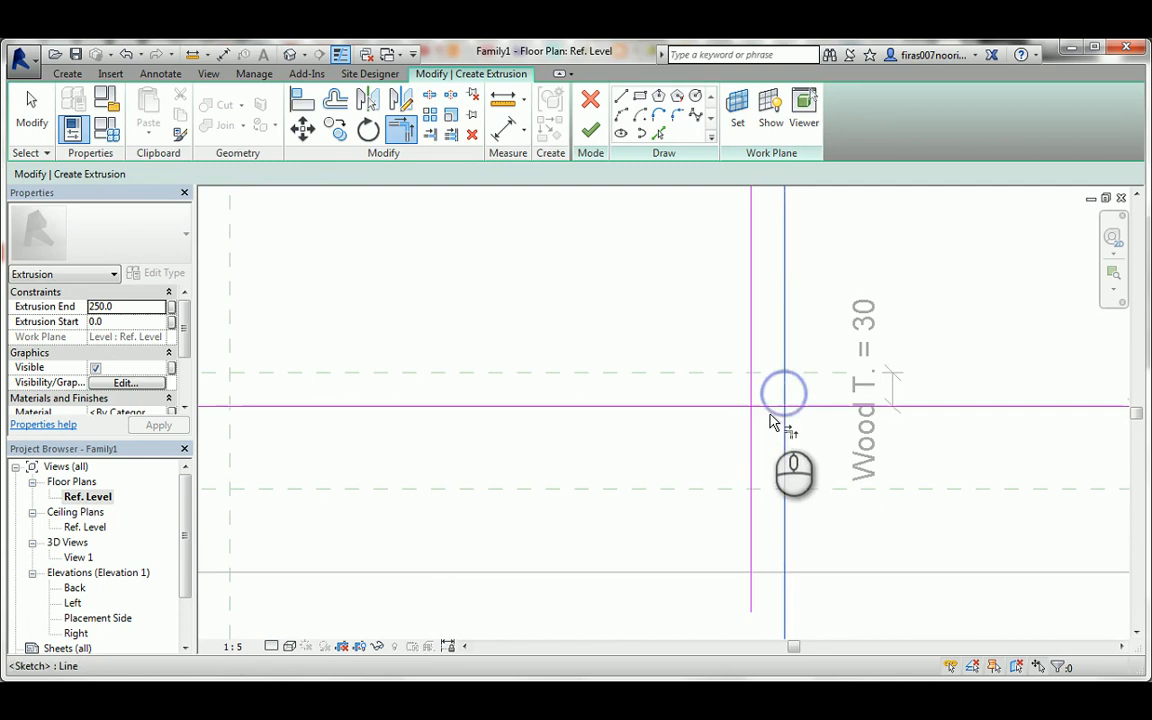
pyautogui.click(766, 405)
pyautogui.click(771, 406)
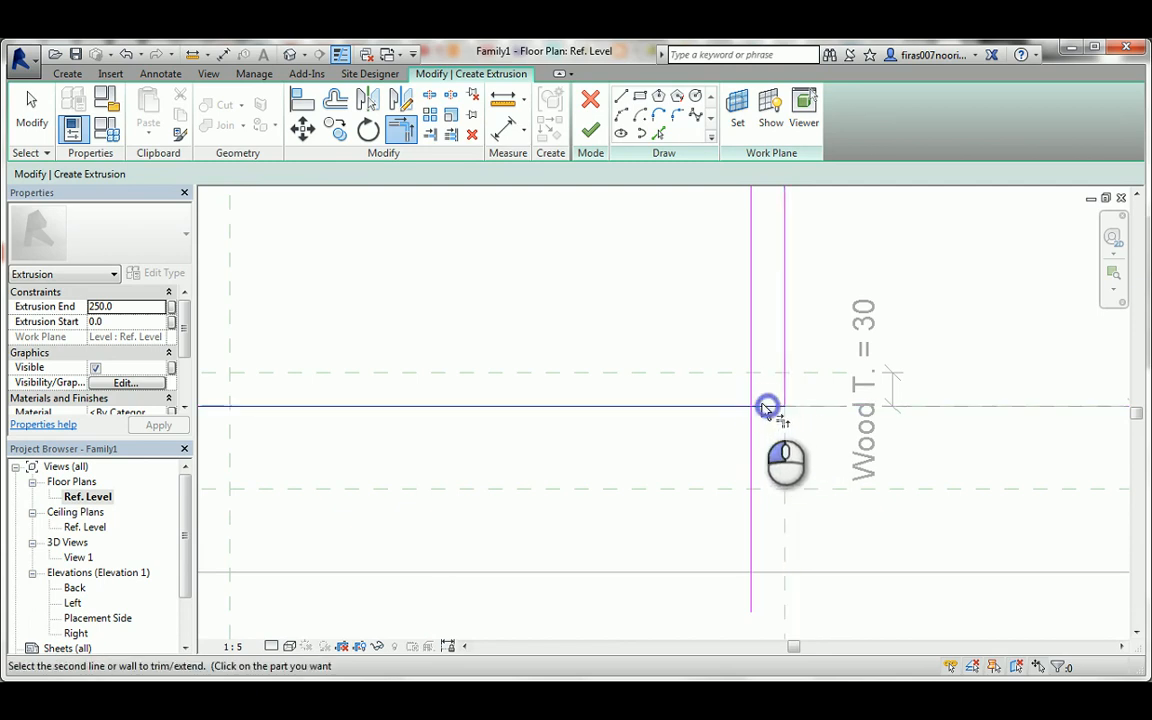
pyautogui.click(750, 400)
pyautogui.scroll(-5, 635, 360)
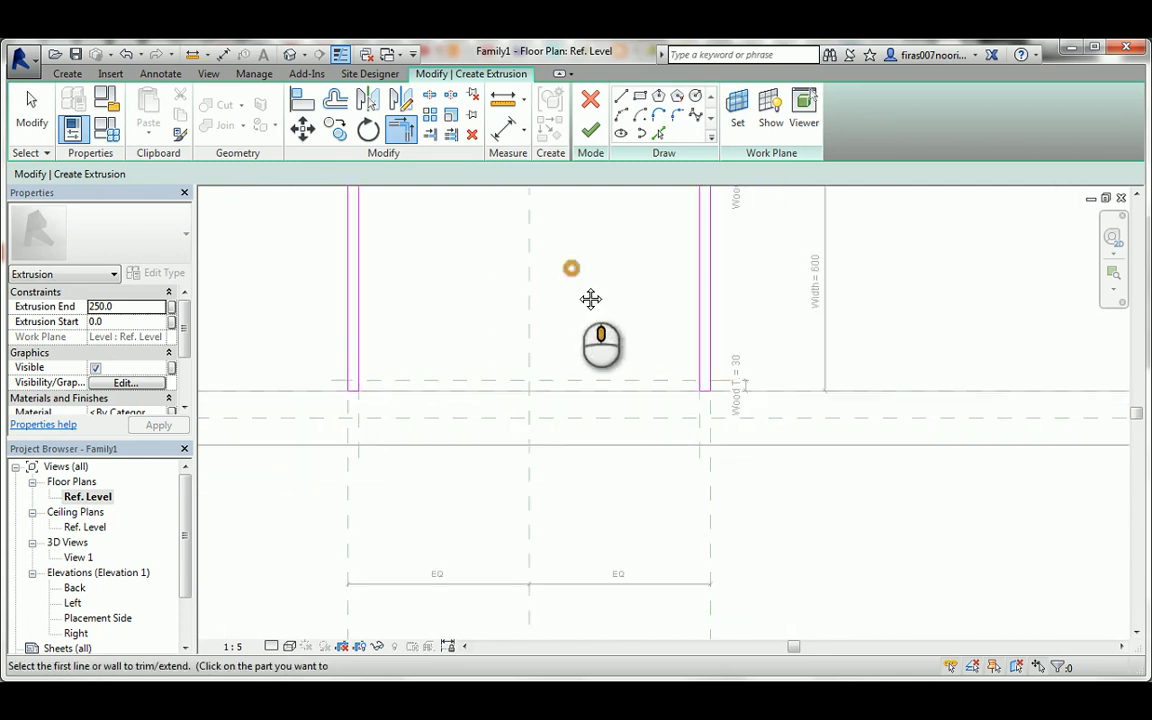
pyautogui.click(591, 127)
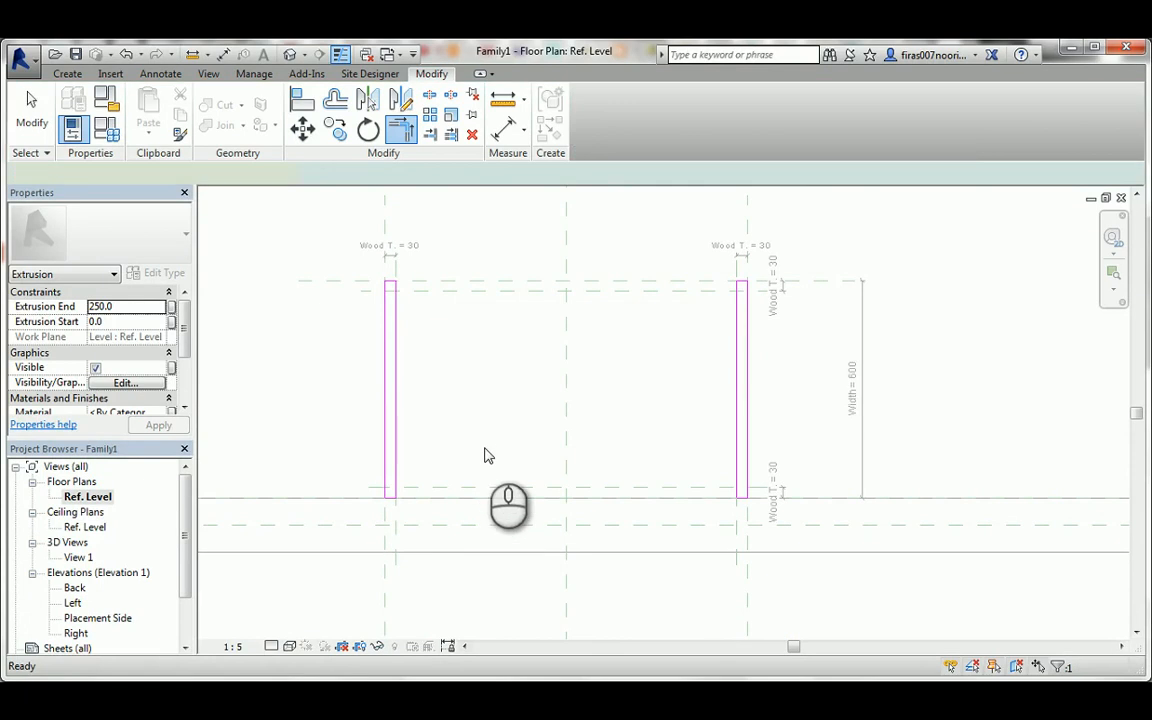
# In the Placement Side elevation, stretch the side panels' extrusion upward to an end of about 738.
pyautogui.doubleClick(98, 617)
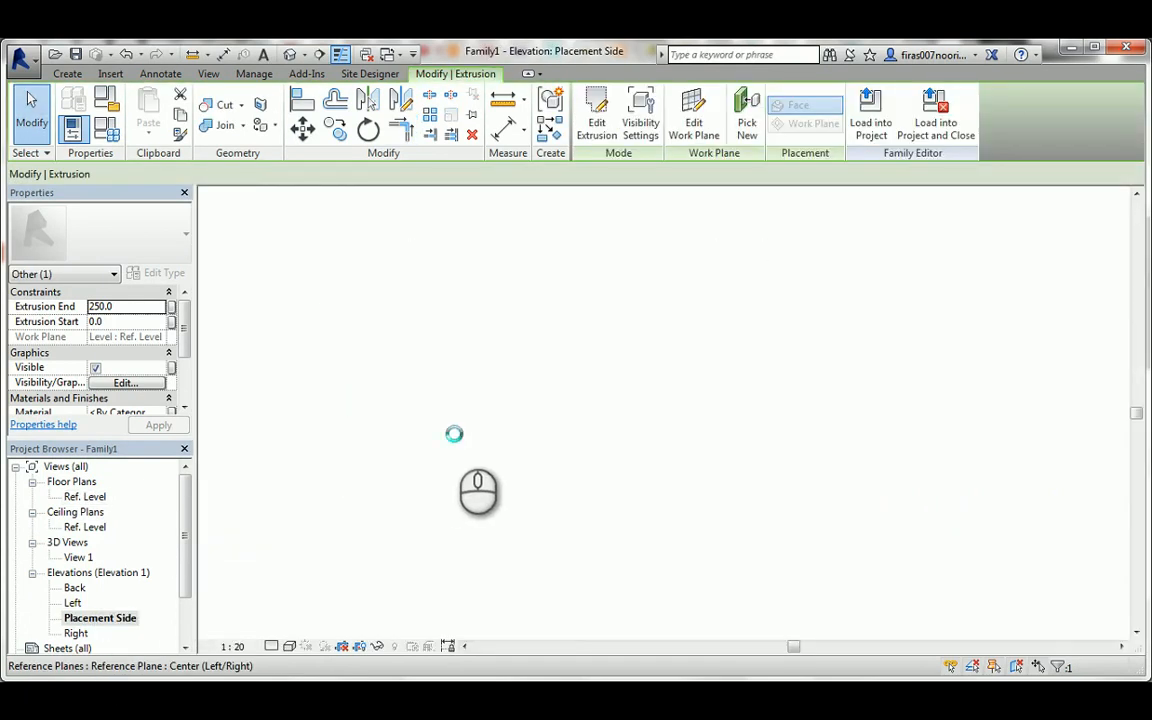
pyautogui.scroll(1, 377, 482)
pyautogui.moveTo(453, 486); pyautogui.dragTo(509, 358)
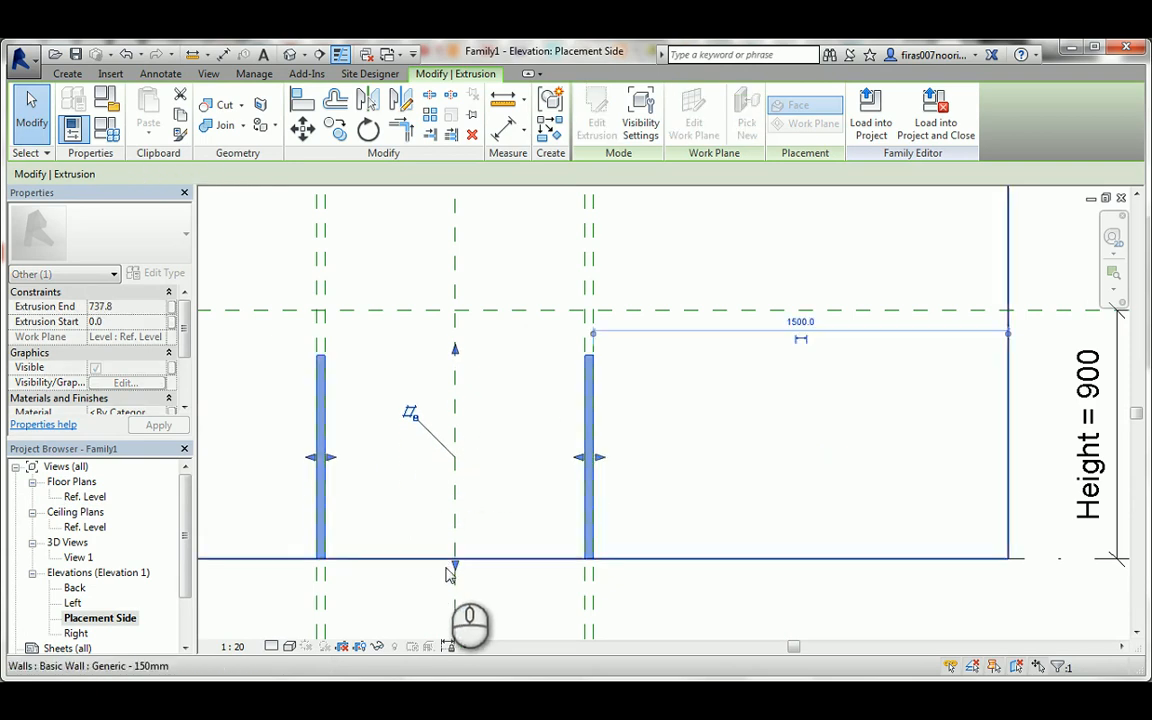
# Raise the lower end of the side panels' extrusion to a start of about 186.
pyautogui.moveTo(456, 562); pyautogui.dragTo(509, 507)
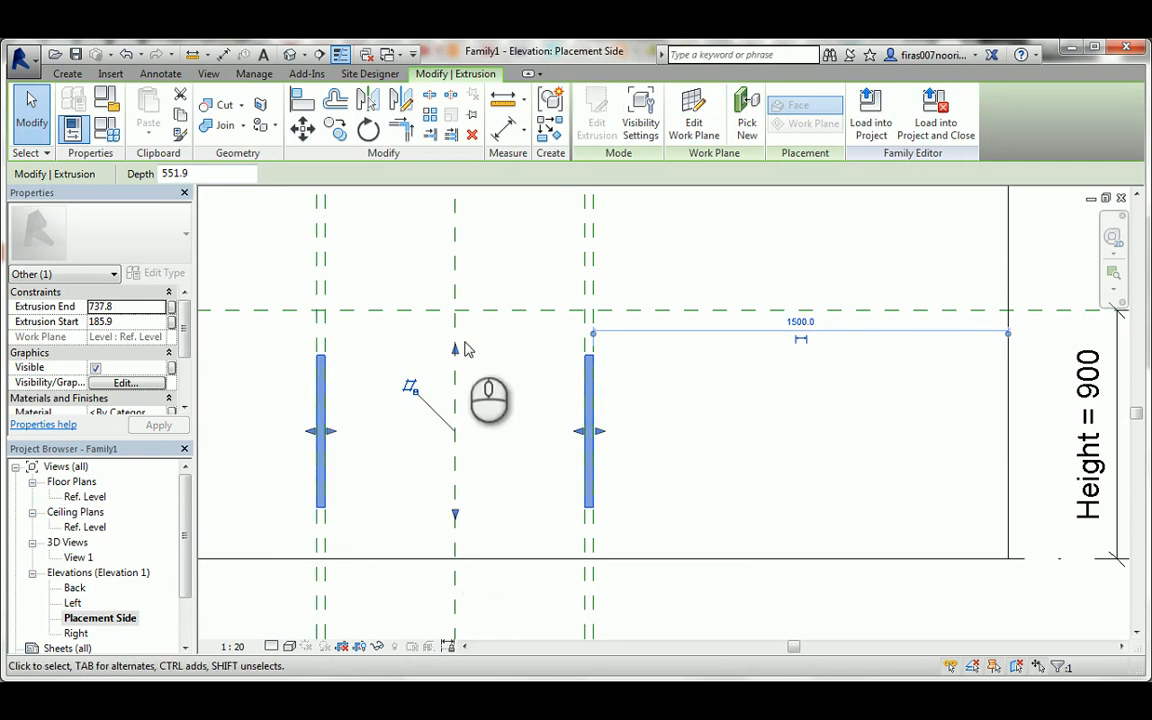
pyautogui.moveTo(429, 340); pyautogui.dragTo(532, 356, button='middle')
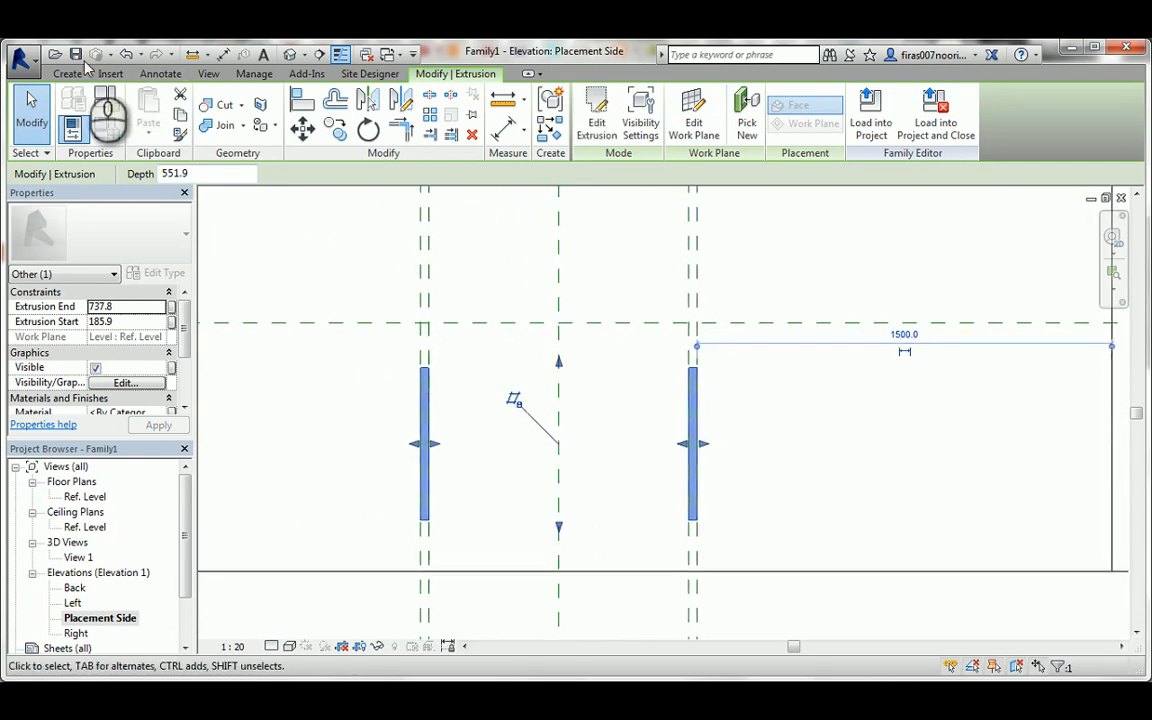
# Draw a horizontal reference plane across both side panels, about 49 mm below the Height plane.
pyautogui.click(67, 74)
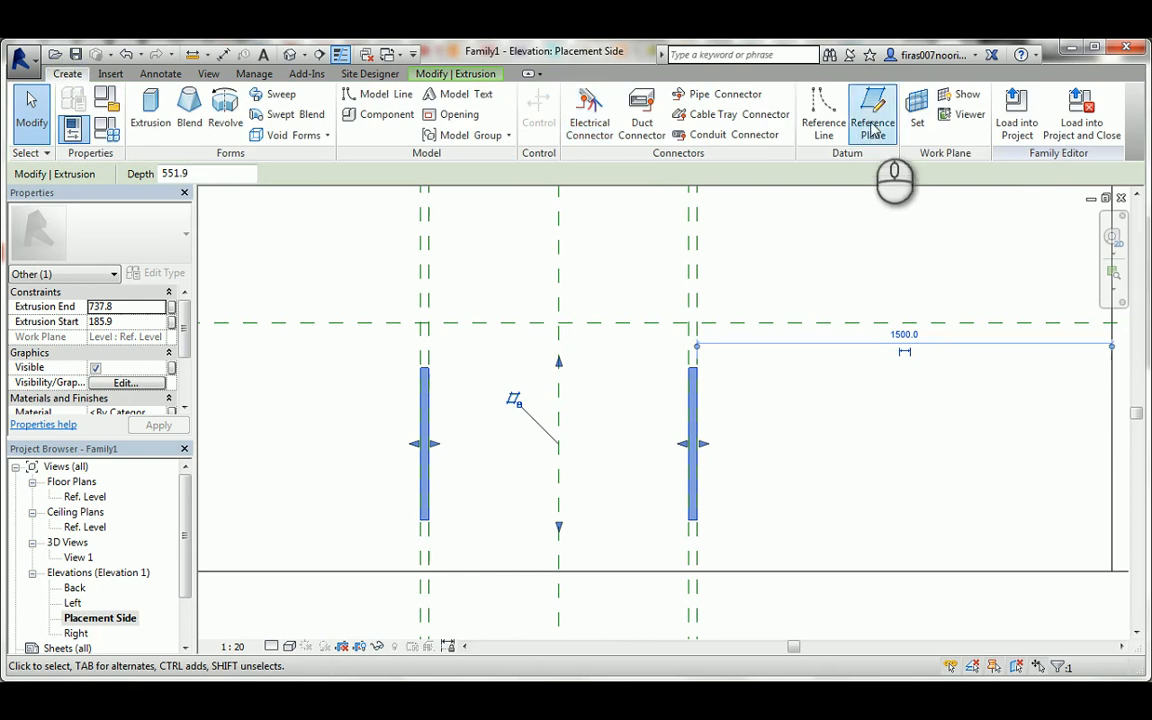
pyautogui.click(356, 336)
pyautogui.click(765, 335)
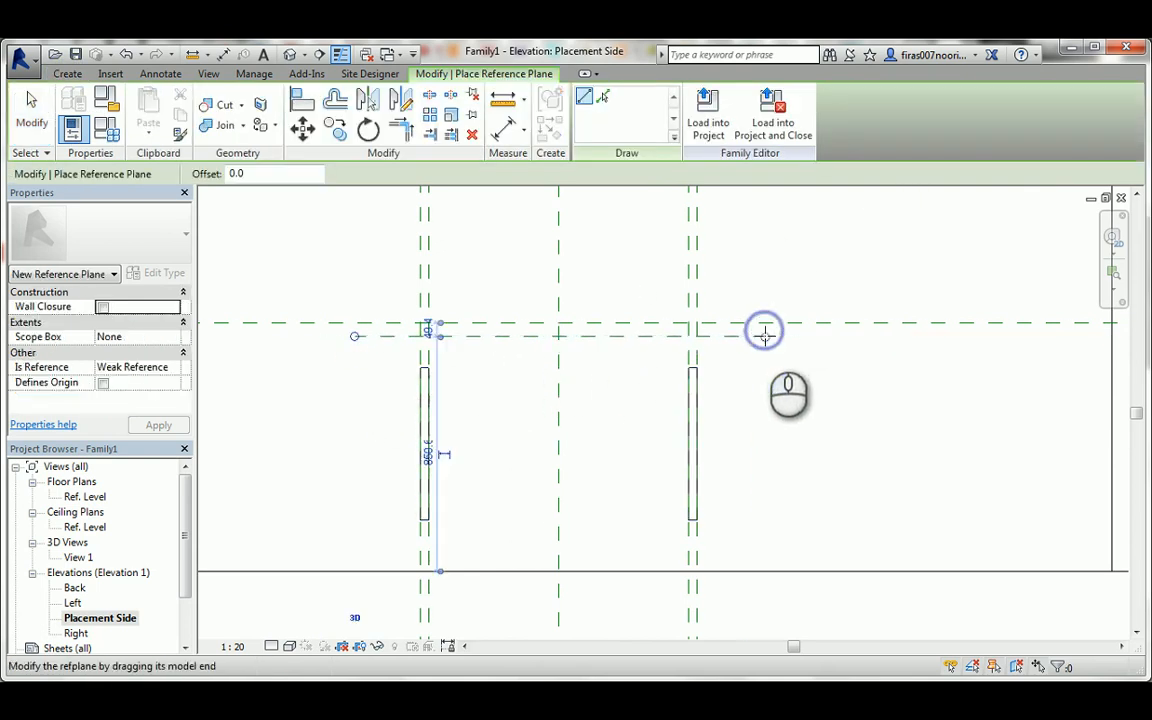
pyautogui.press('Escape')
pyautogui.press('Escape')
# Dimension the new reference plane from the Height plane and label the dimension with the Wood T. parameter.
pyautogui.press('i')
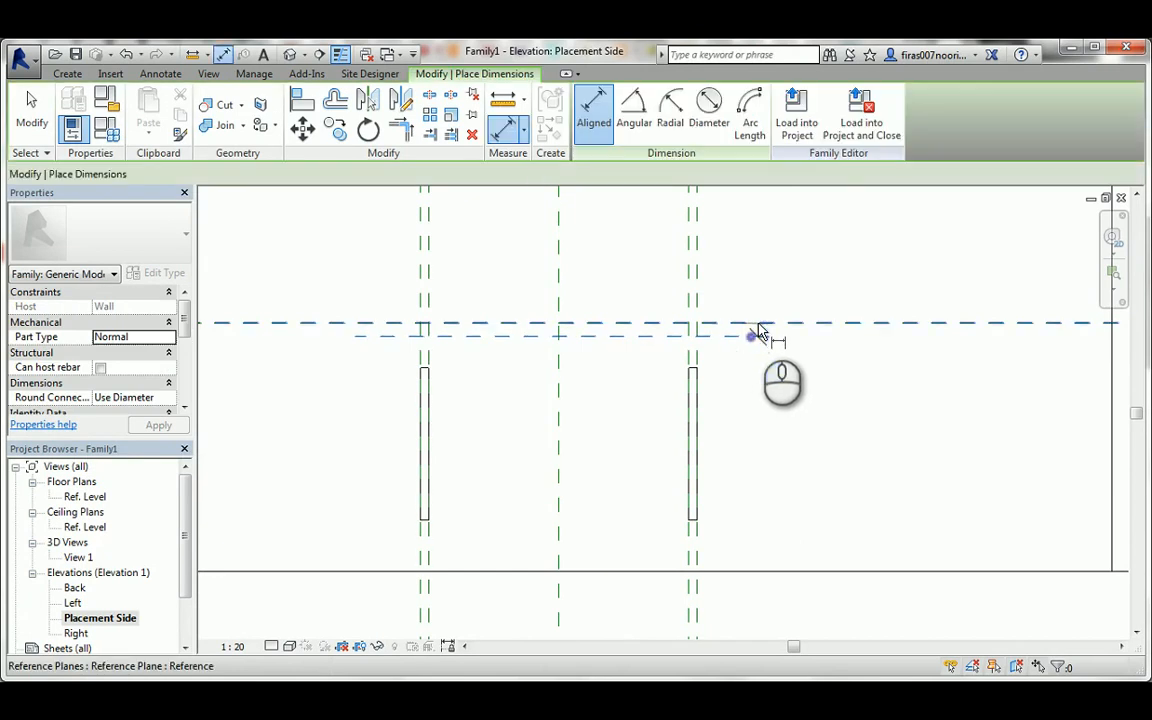
pyautogui.click(755, 334)
pyautogui.press('Escape')
pyautogui.press('Escape')
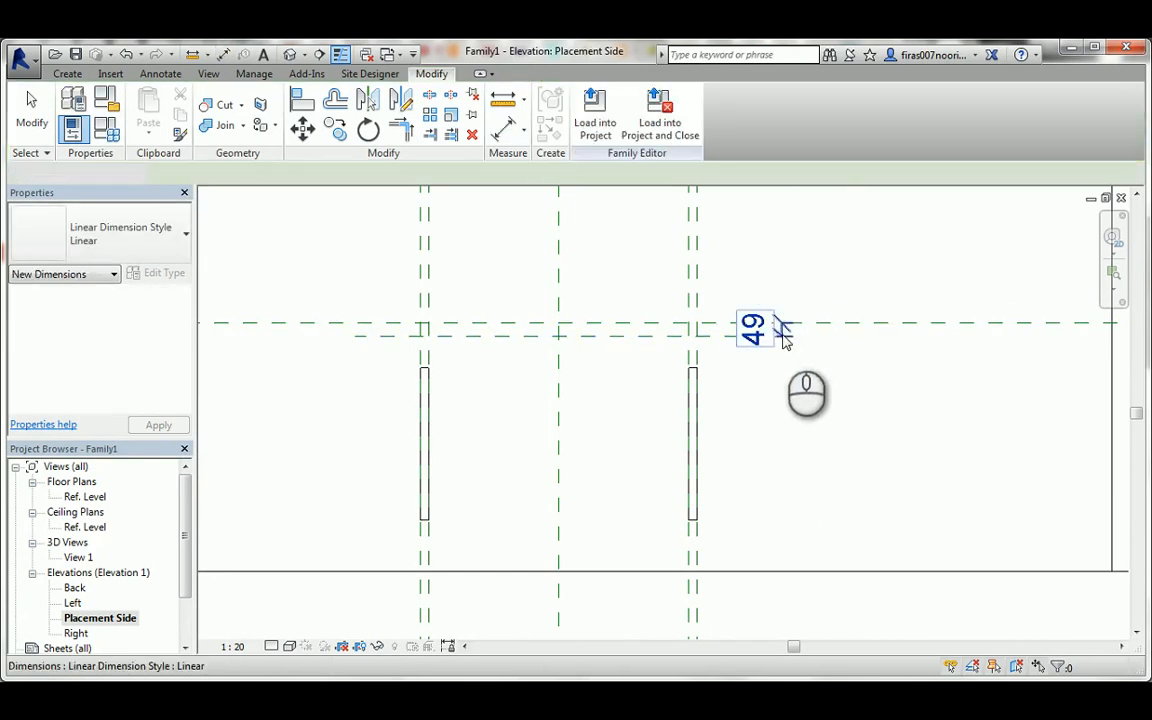
pyautogui.click(782, 332)
pyautogui.click(432, 174)
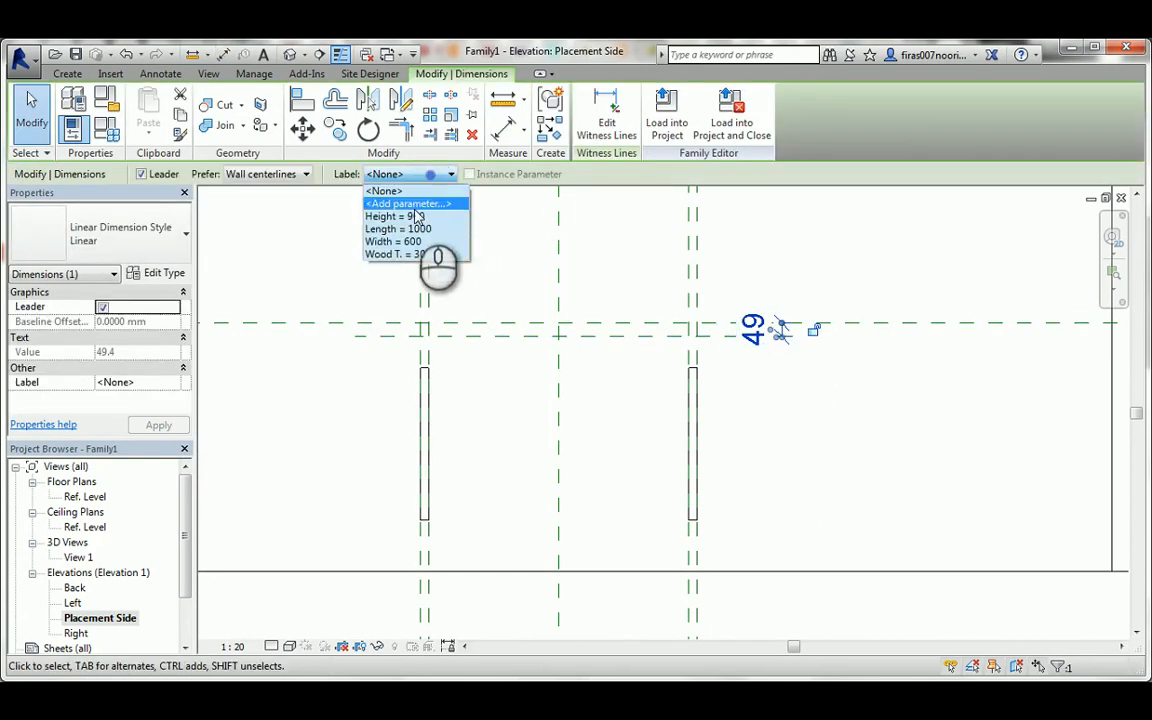
pyautogui.click(401, 255)
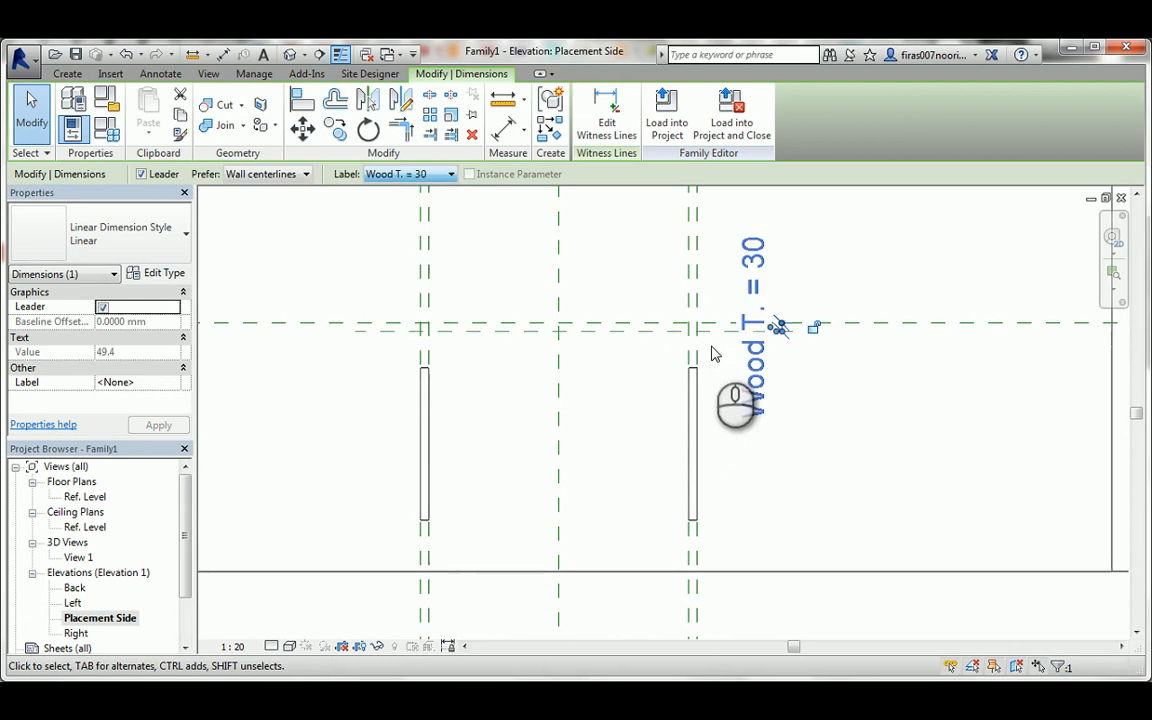
# Stretch the top of the side panels' extrusion to the reference plane below the Height plane and lock it there.
pyautogui.click(692, 385)
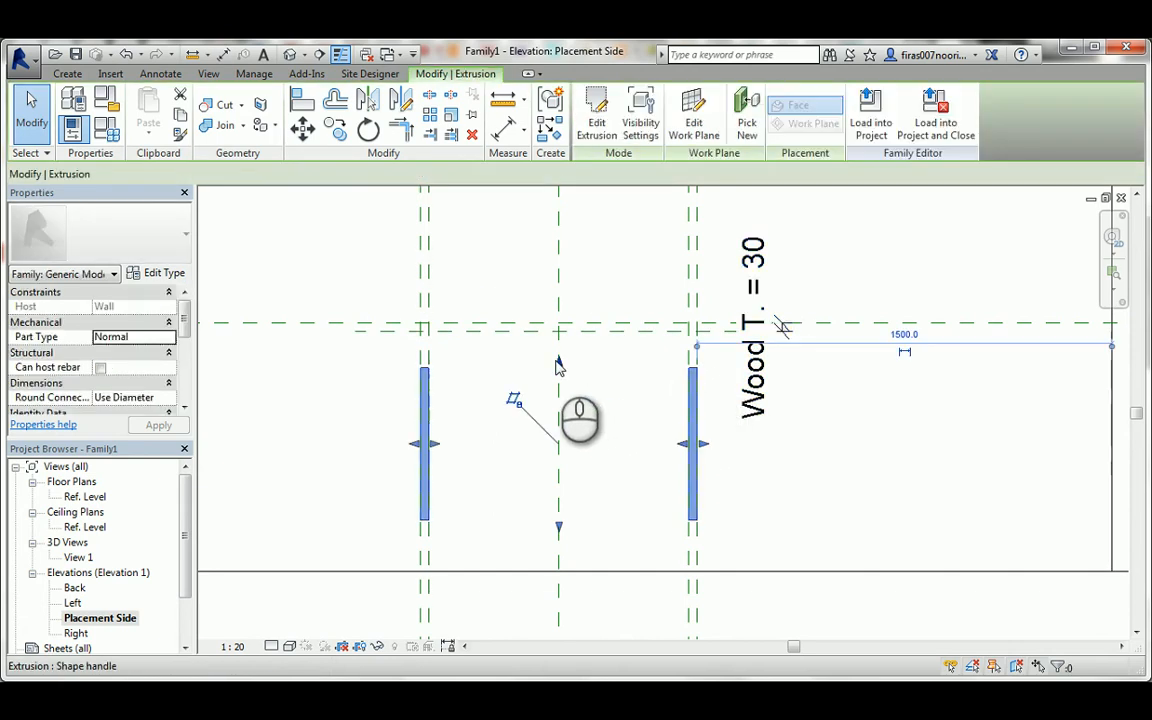
pyautogui.moveTo(560, 368); pyautogui.dragTo(570, 335)
pyautogui.click(589, 301)
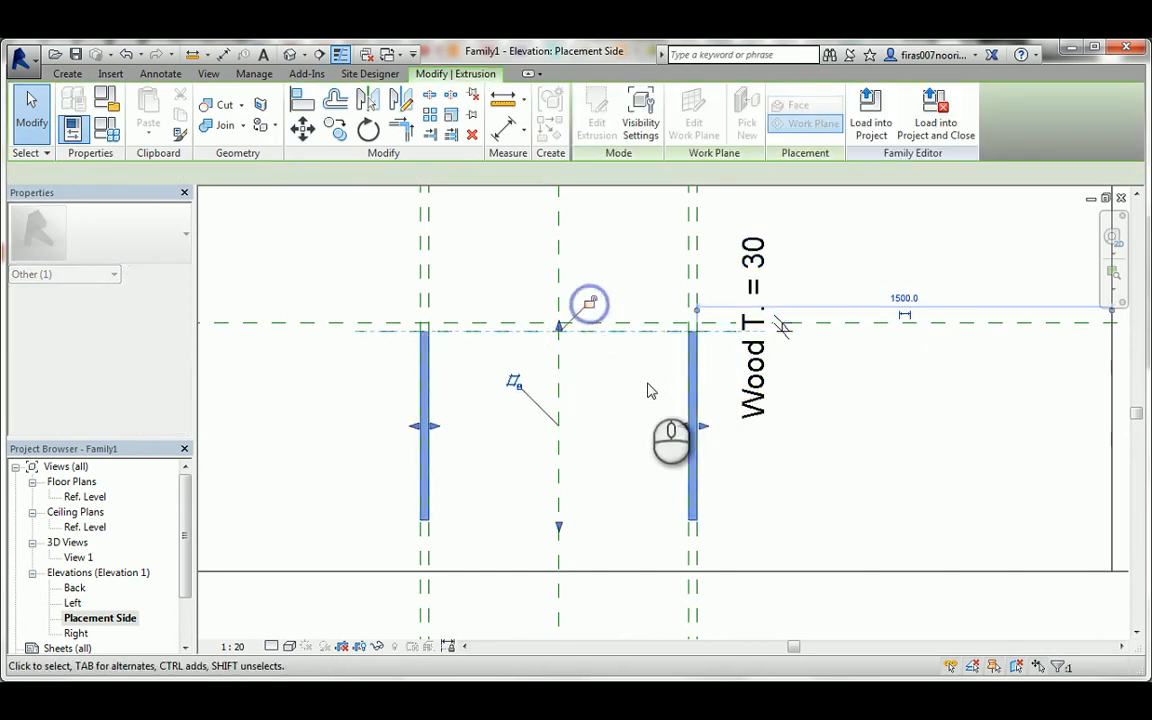
pyautogui.click(795, 505)
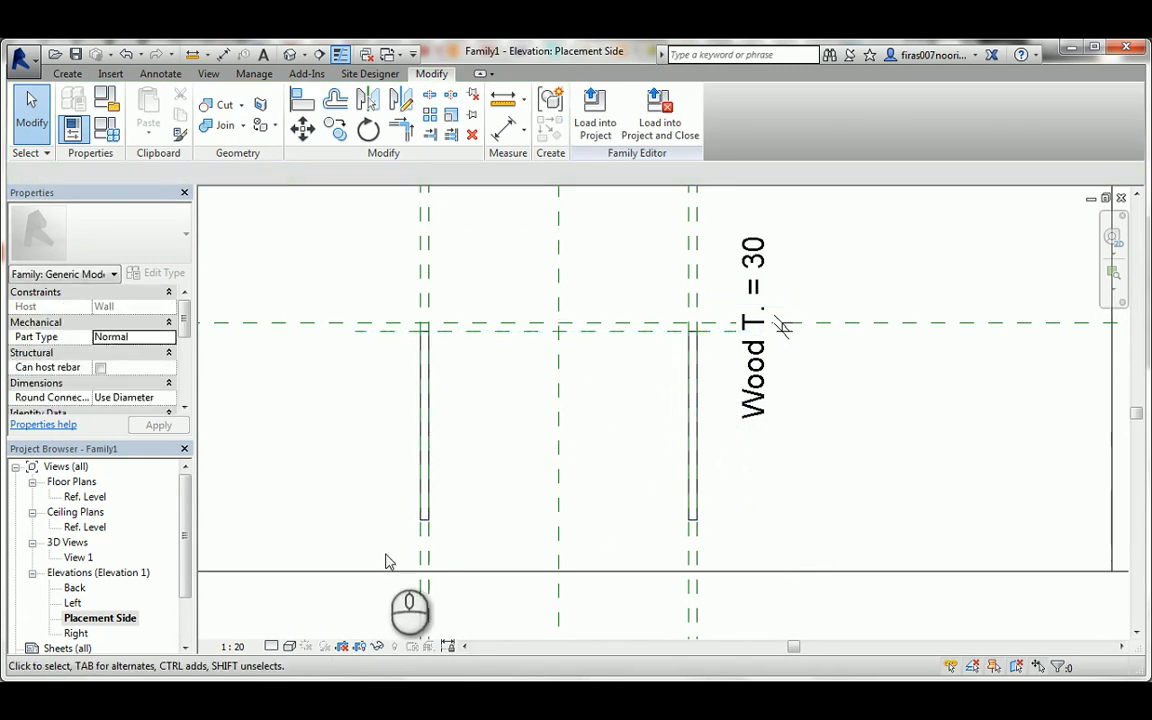
# Draw a horizontal reference plane below the side panels, about 113 mm above the floor line.
pyautogui.click(75, 73)
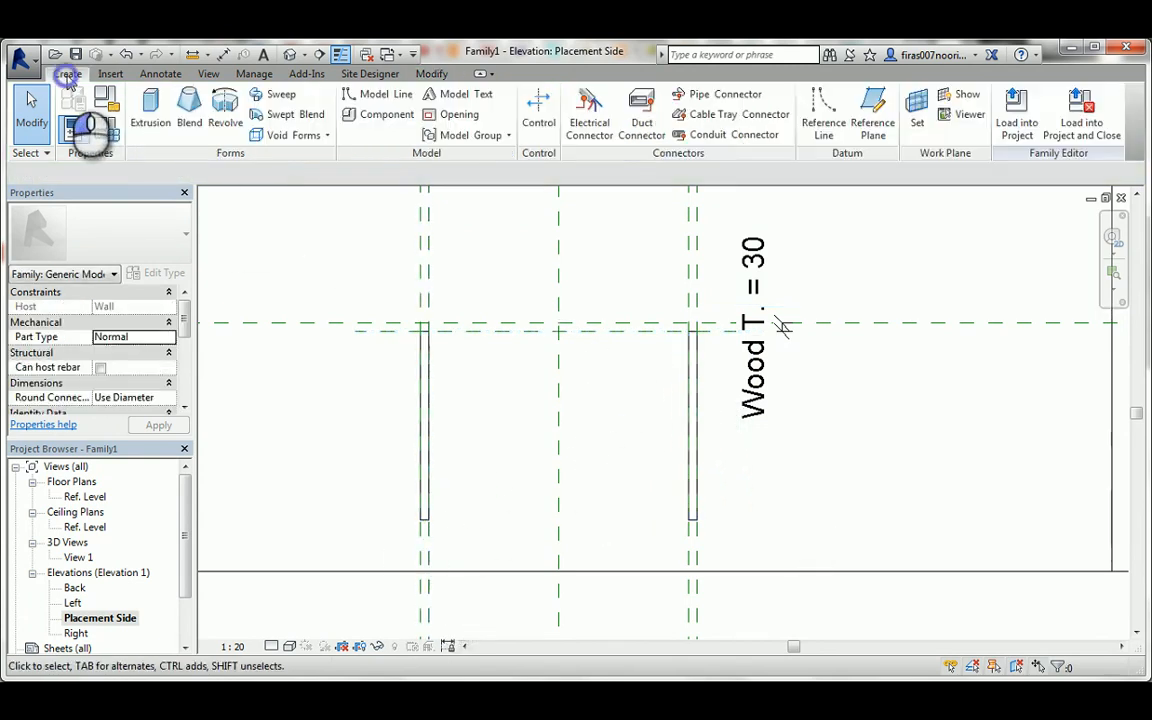
pyautogui.click(872, 112)
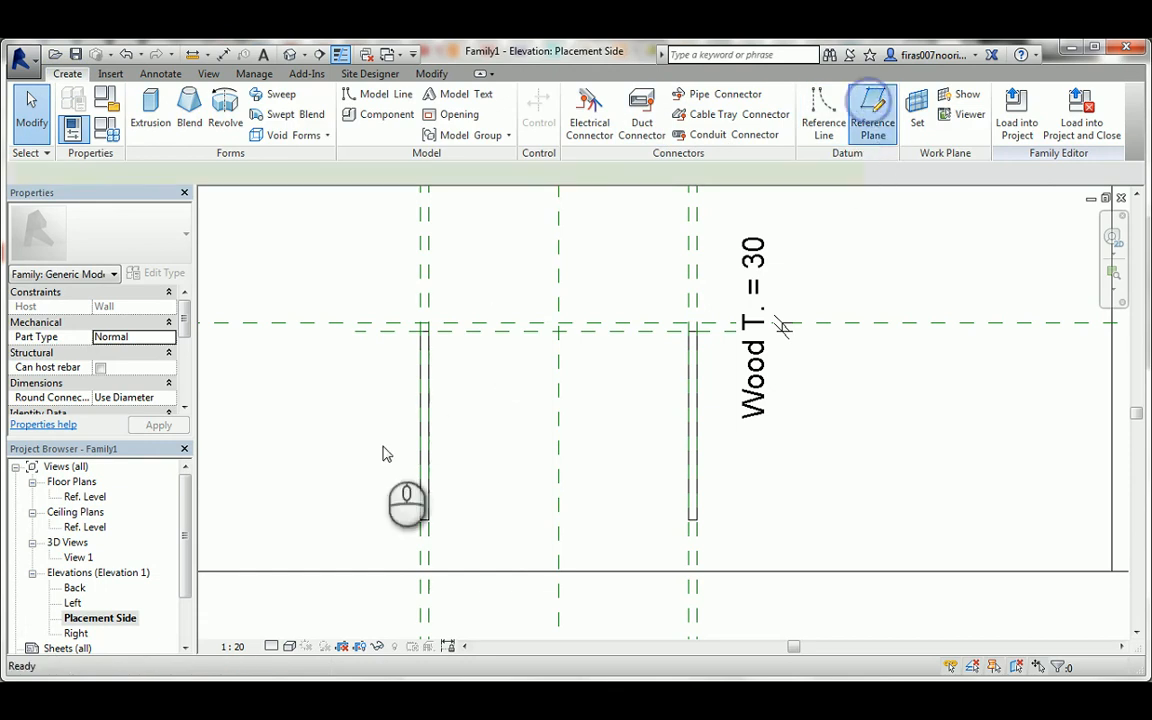
pyautogui.click(342, 540)
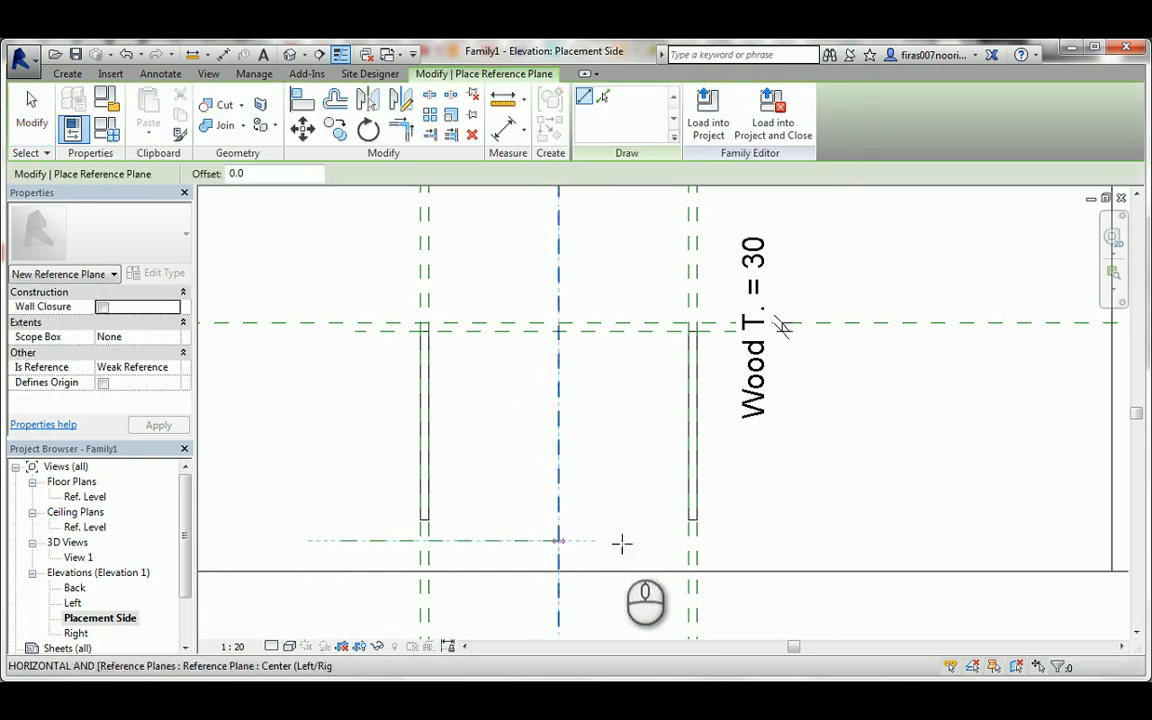
pyautogui.click(774, 540)
pyautogui.press('Escape')
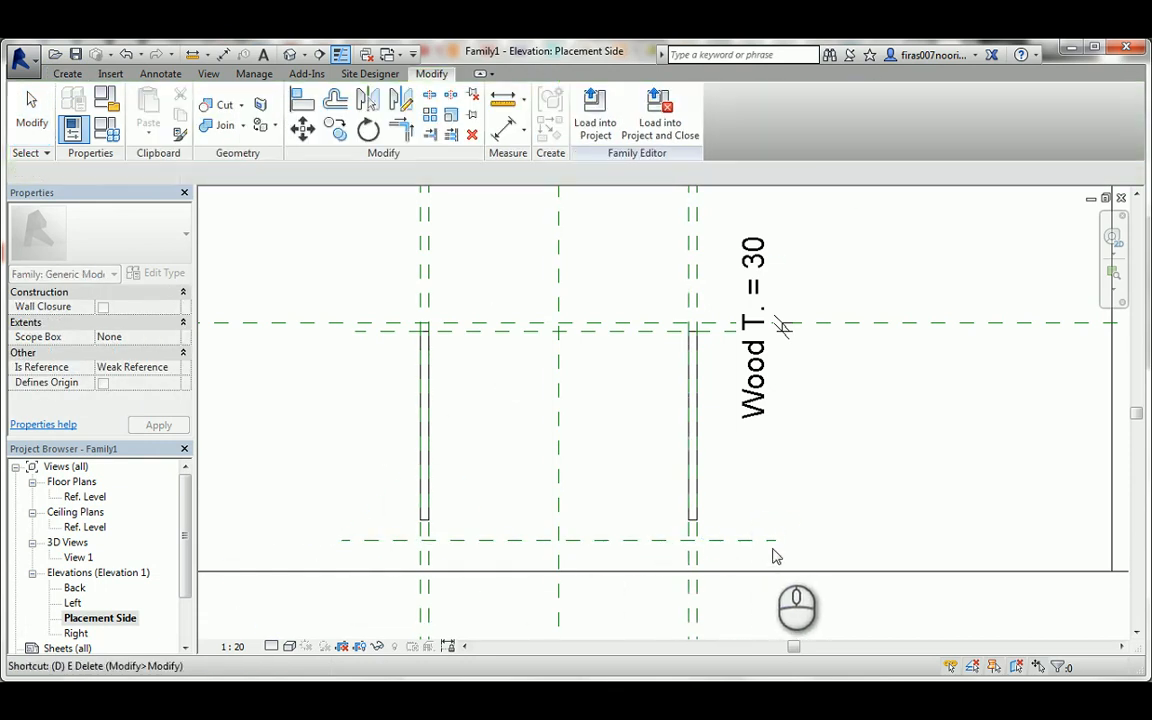
# Place an aligned dimension between the lower reference plane and the floor line.
pyautogui.click(771, 541)
pyautogui.press('d')
pyautogui.press('i')
pyautogui.click(771, 574)
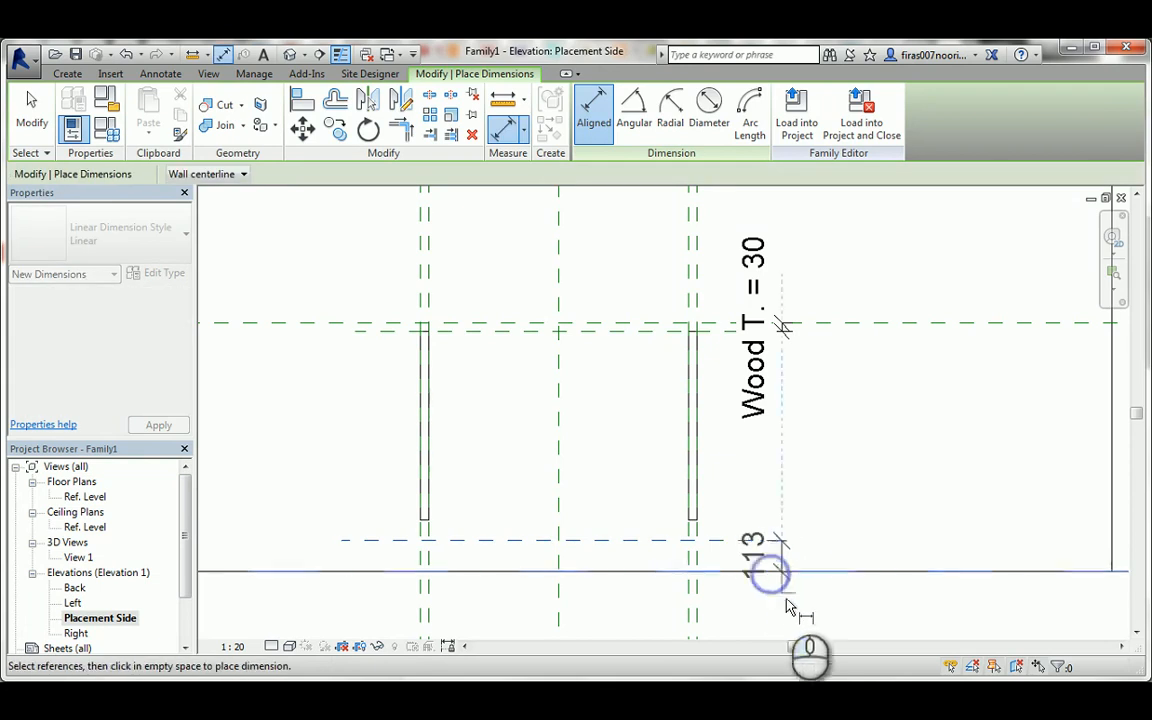
pyautogui.click(790, 608)
pyautogui.press('Escape')
pyautogui.press('Escape')
# Label the floor dimension with a new instance parameter named Leg H. and set its value to 100.
pyautogui.click(790, 551)
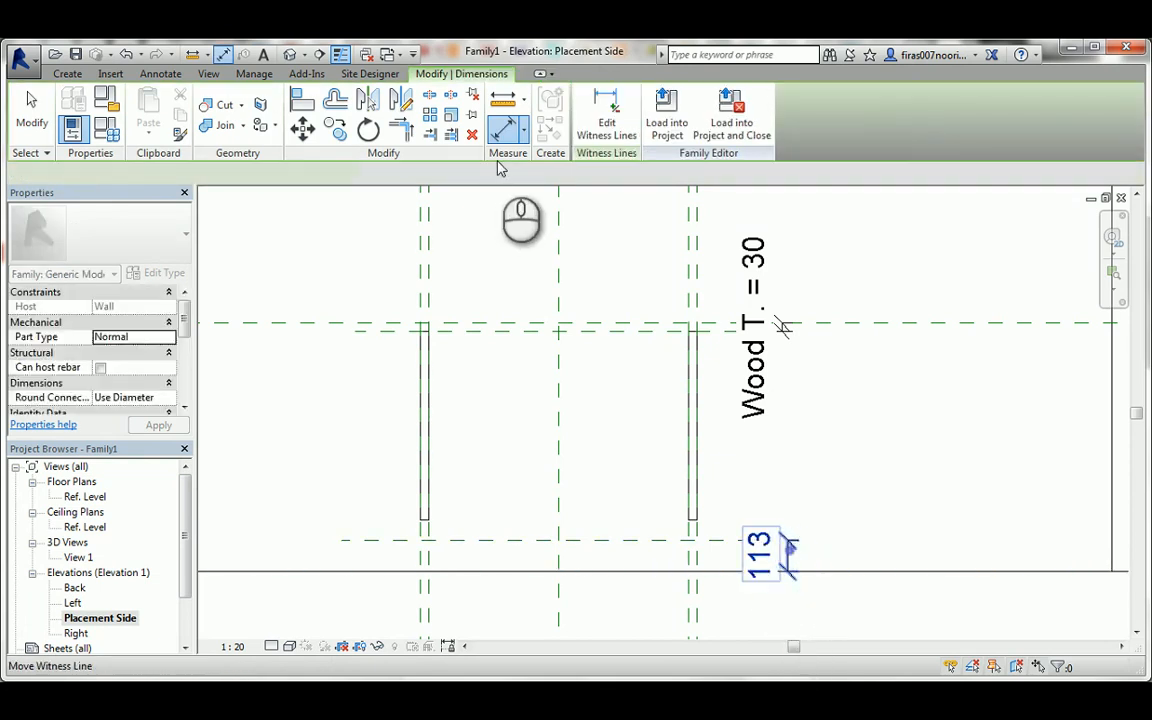
pyautogui.click(450, 174)
pyautogui.click(418, 204)
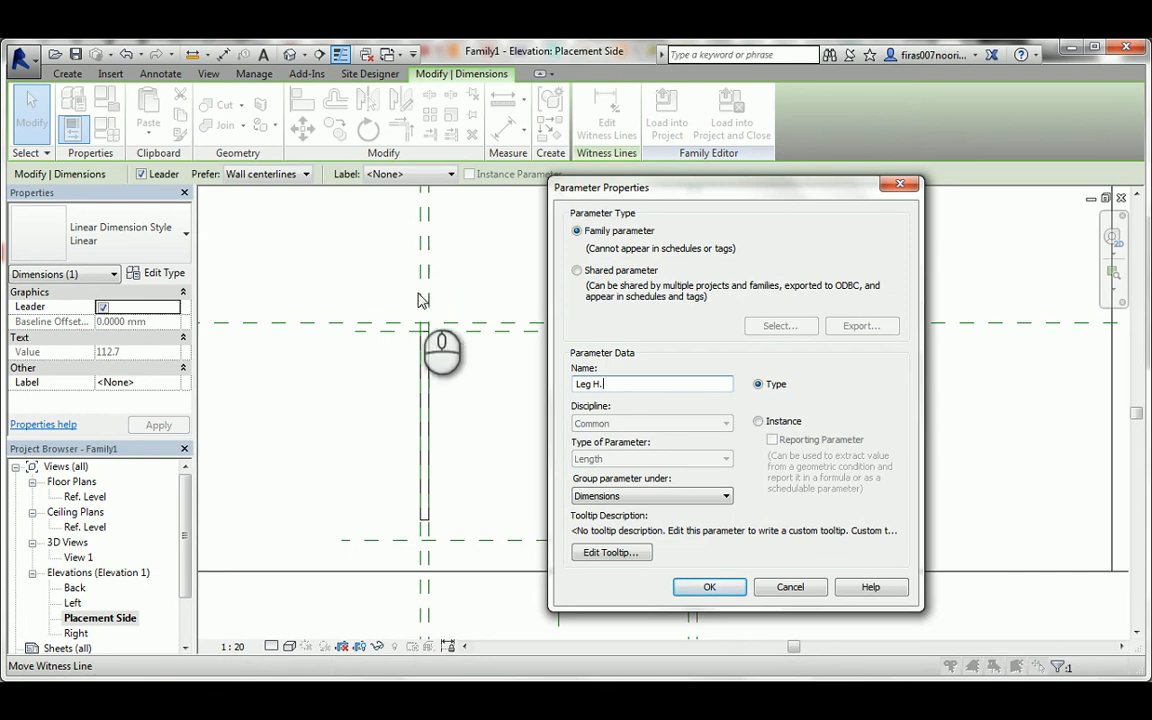
pyautogui.click(763, 423)
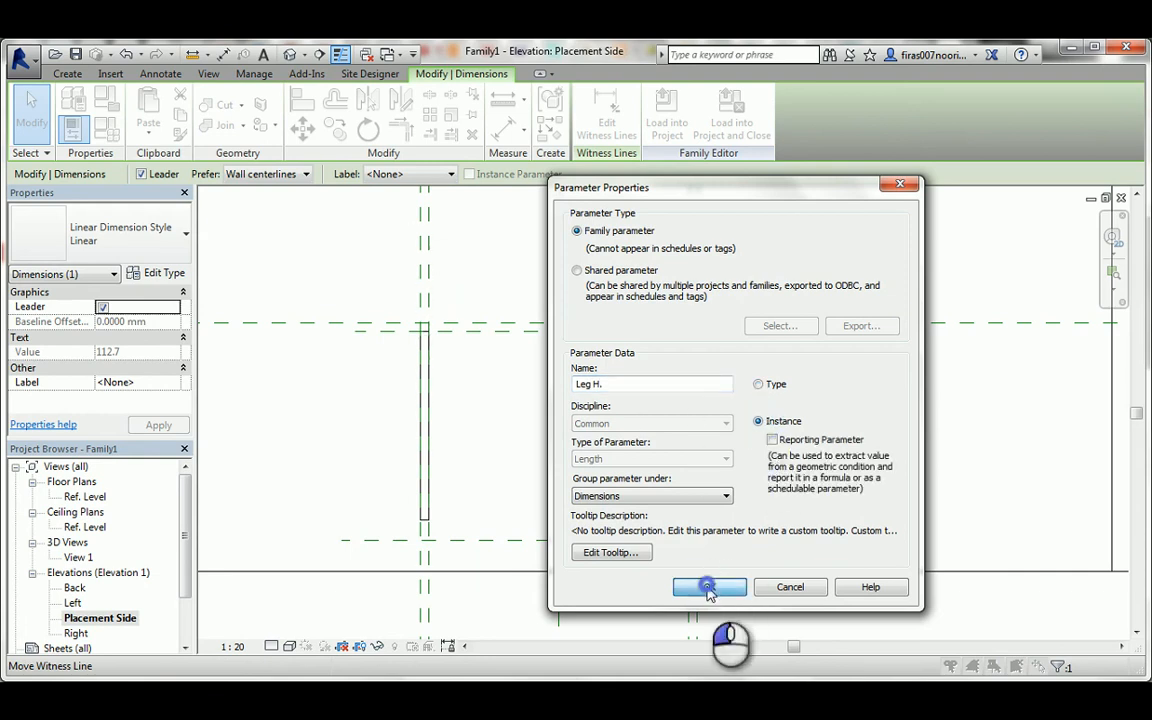
pyautogui.click(707, 587)
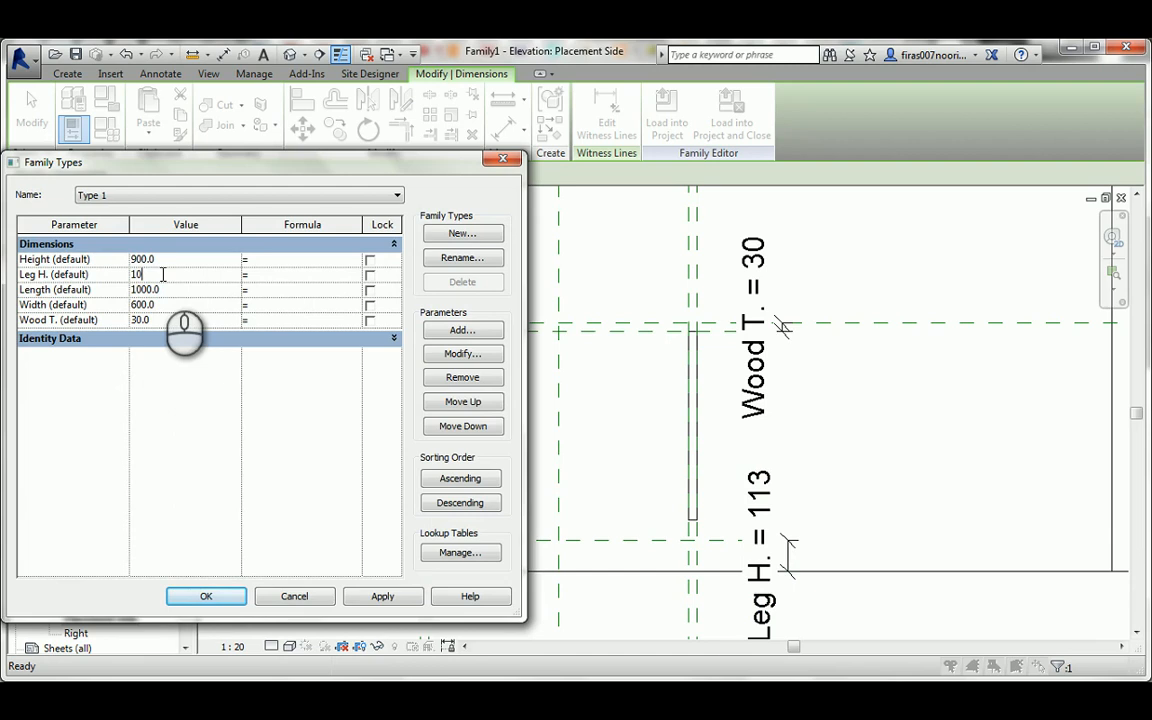
pyautogui.click(469, 526)
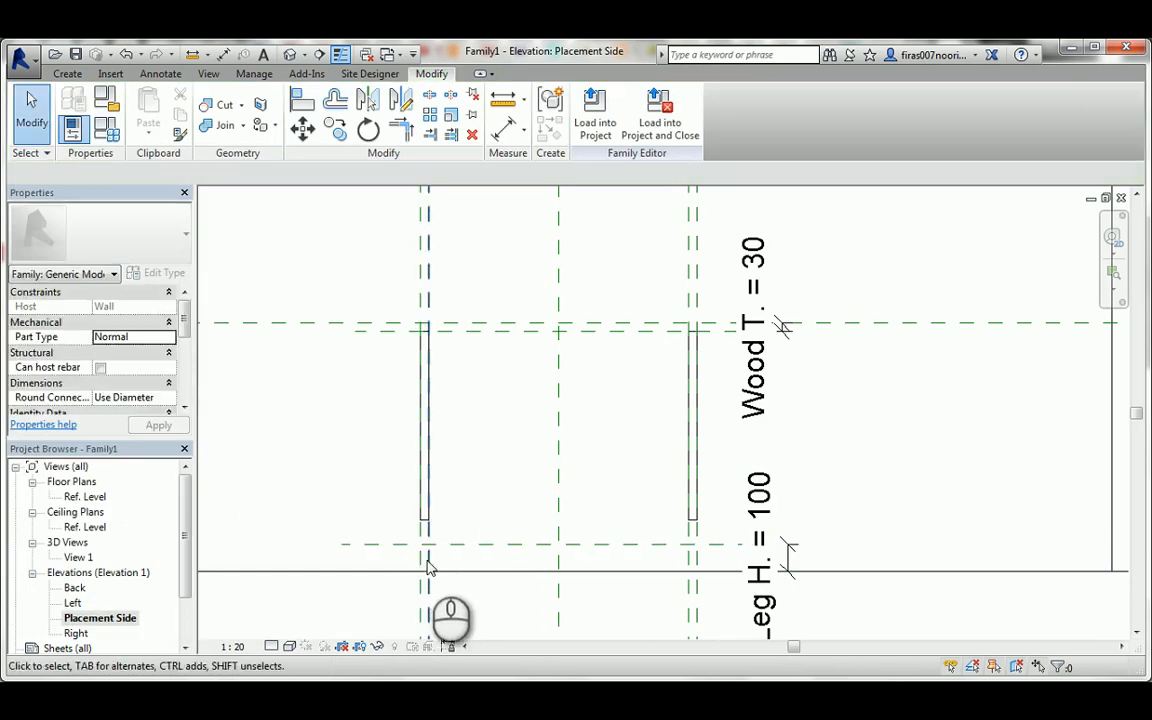
# Draw a second horizontal reference plane about 37 mm above the Leg H. plane.
pyautogui.scroll(2, 435, 548)
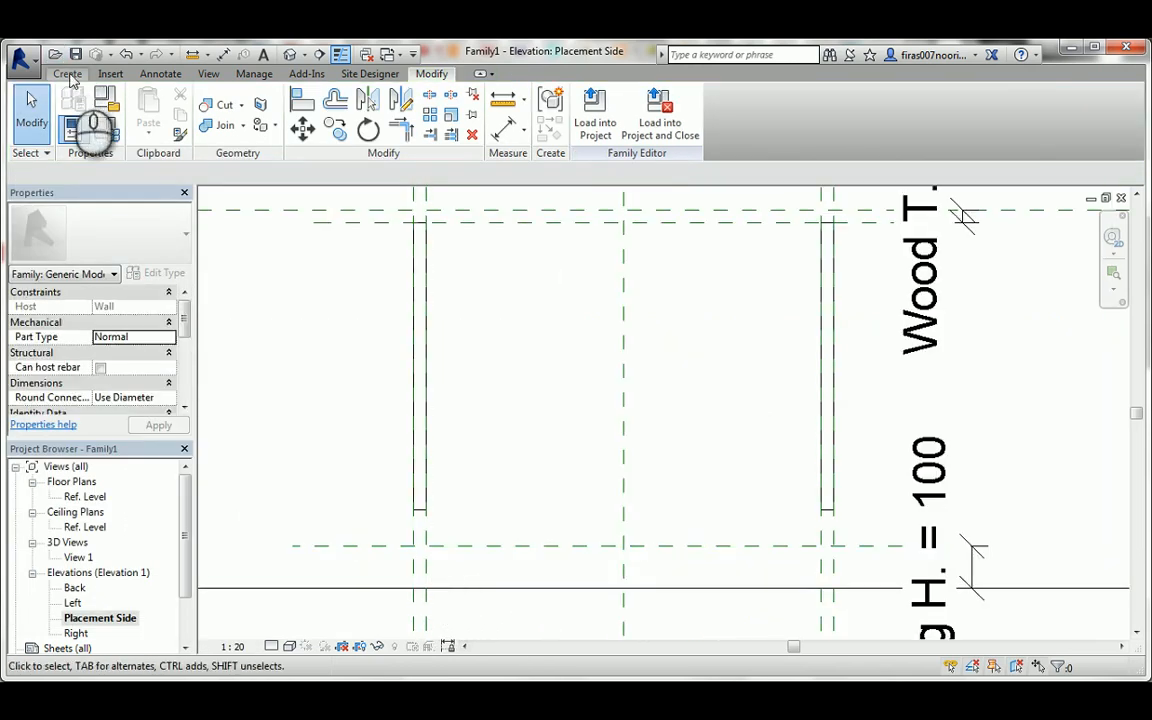
pyautogui.click(68, 74)
pyautogui.click(870, 118)
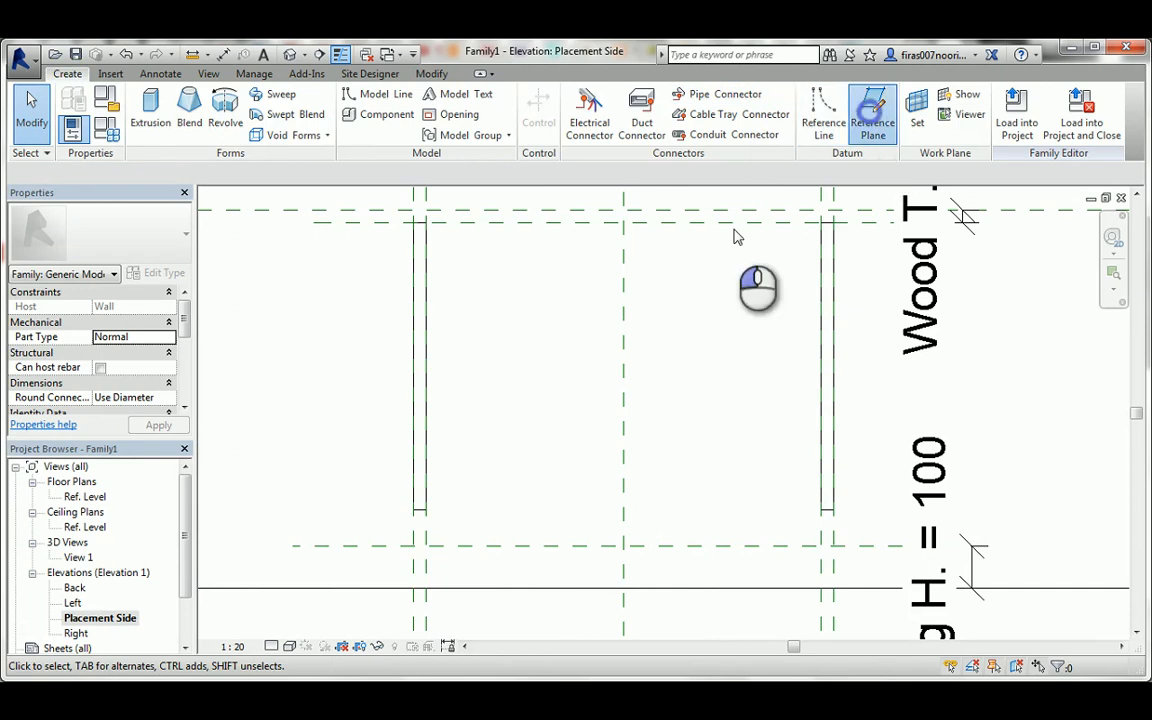
pyautogui.click(349, 530)
pyautogui.click(868, 532)
pyautogui.press('Escape')
pyautogui.press('Escape')
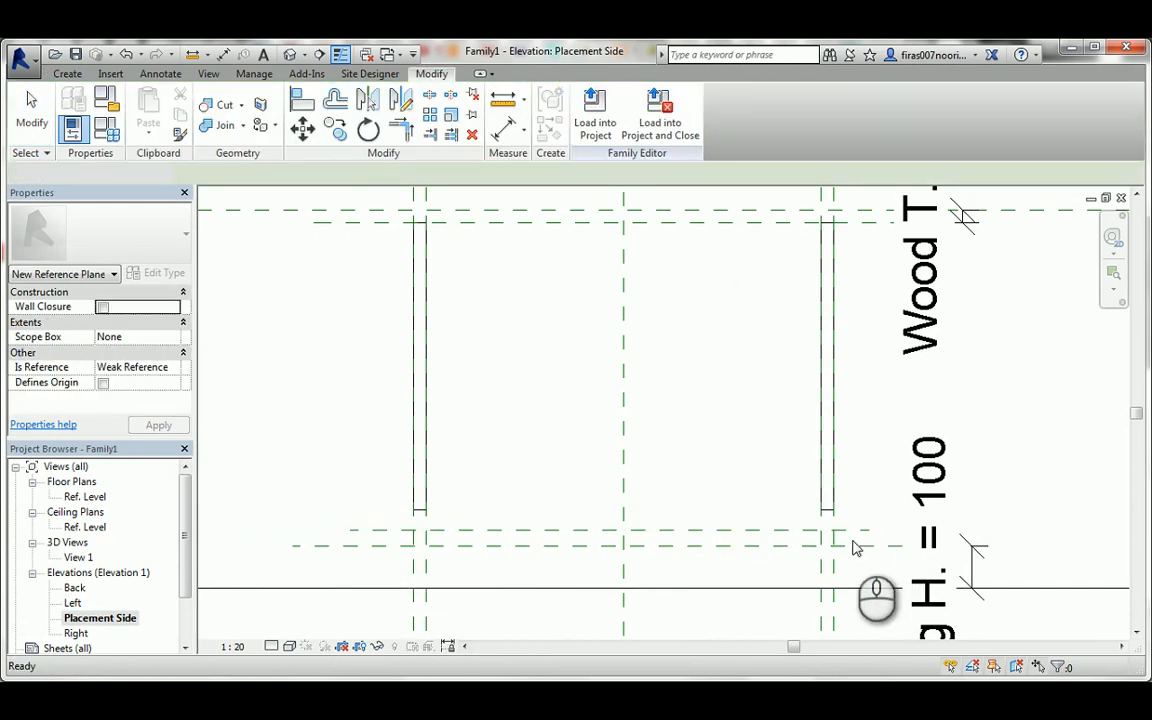
# Dimension the new plane from the Leg H. plane and label the dimension with the Wood T. parameter.
pyautogui.press('d')
pyautogui.press('i')
pyautogui.click(362, 530)
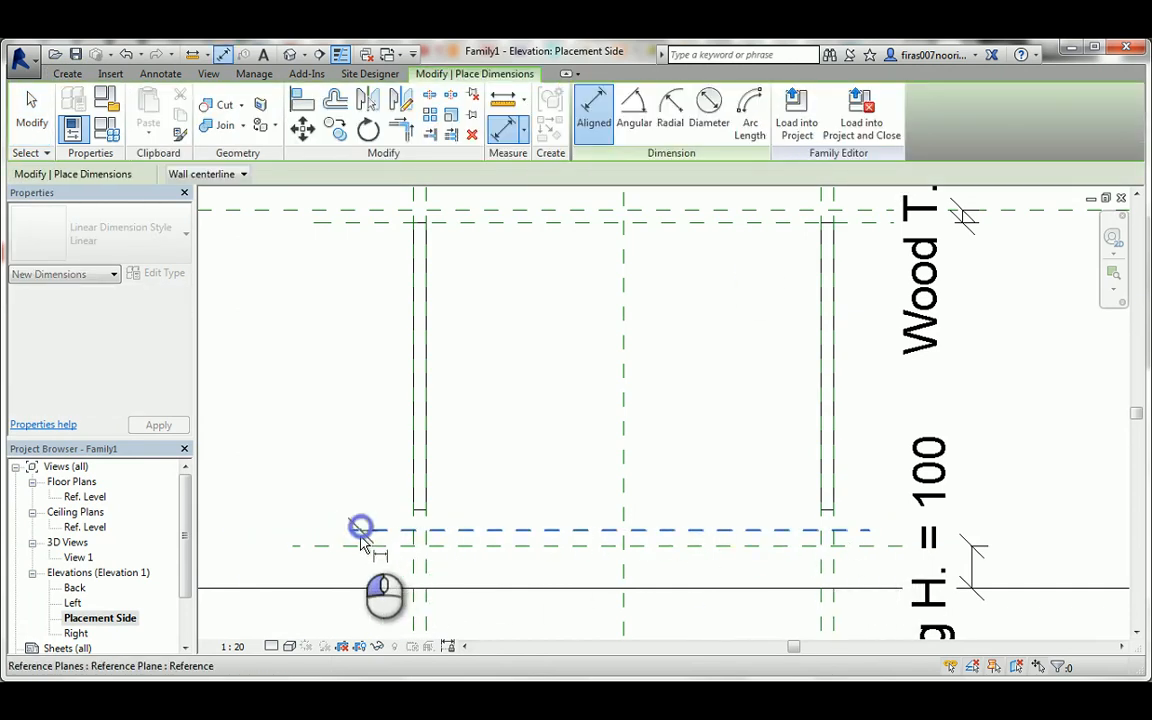
pyautogui.click(340, 545)
pyautogui.click(284, 530)
pyautogui.press('Escape')
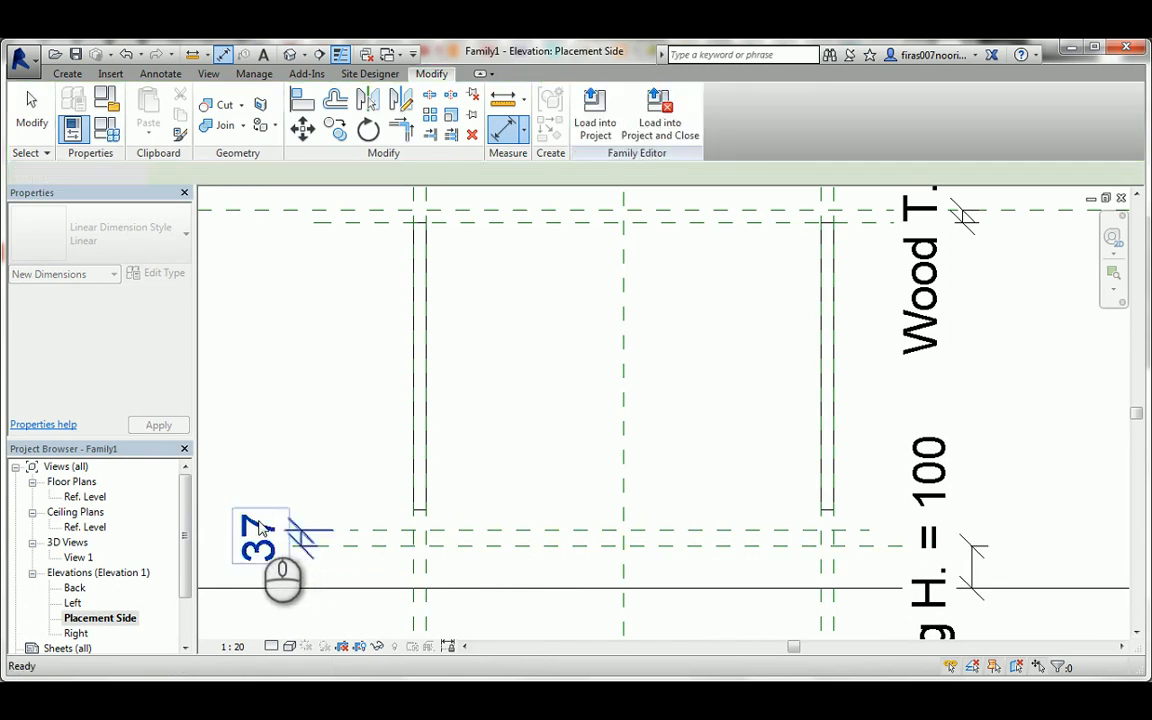
pyautogui.click(258, 527)
pyautogui.click(418, 174)
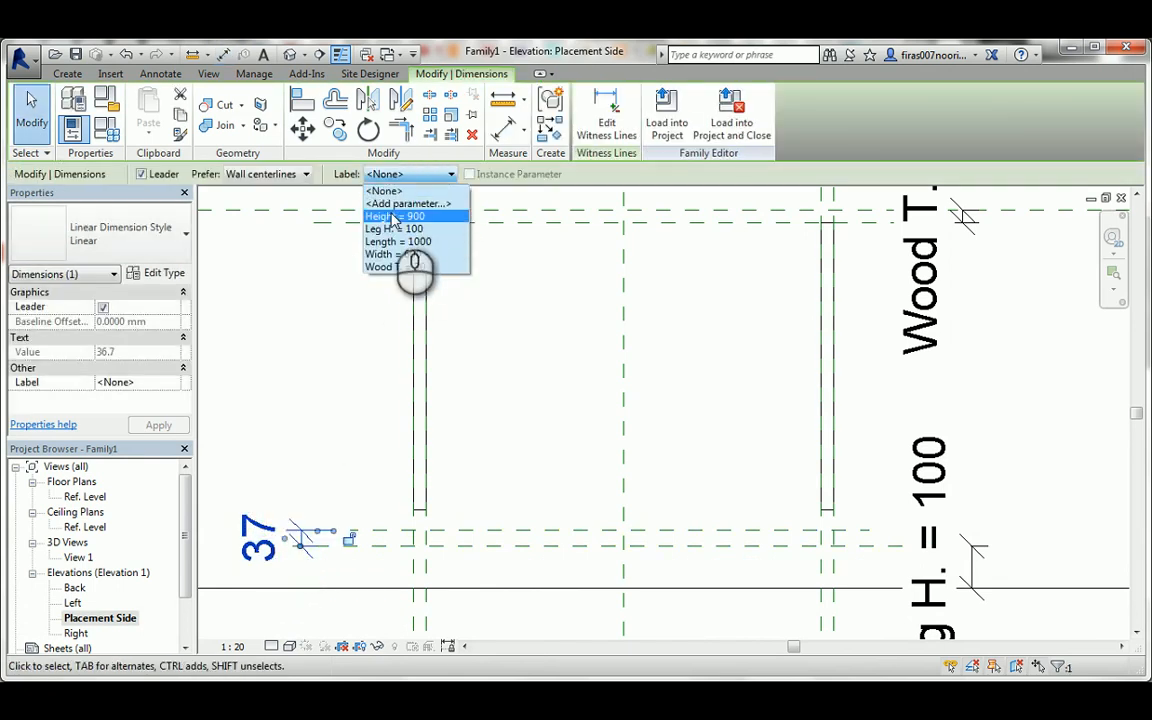
pyautogui.click(388, 267)
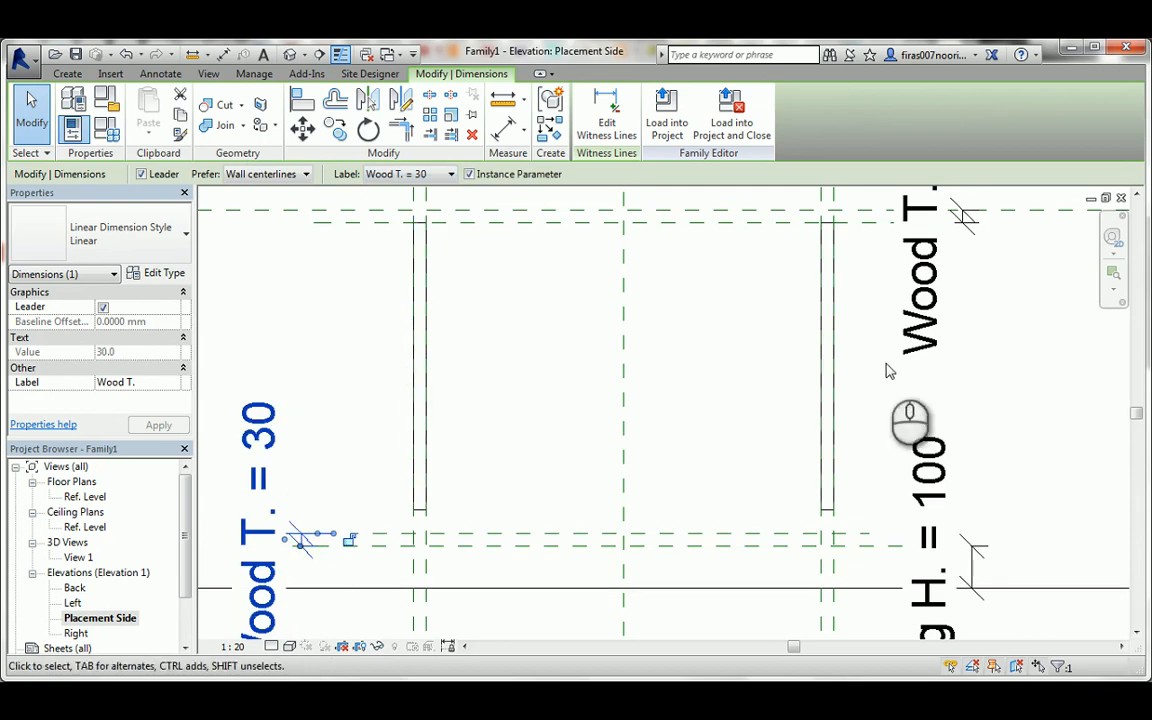
# Set the elevation's view scale to 1:5.
pyautogui.click(233, 646)
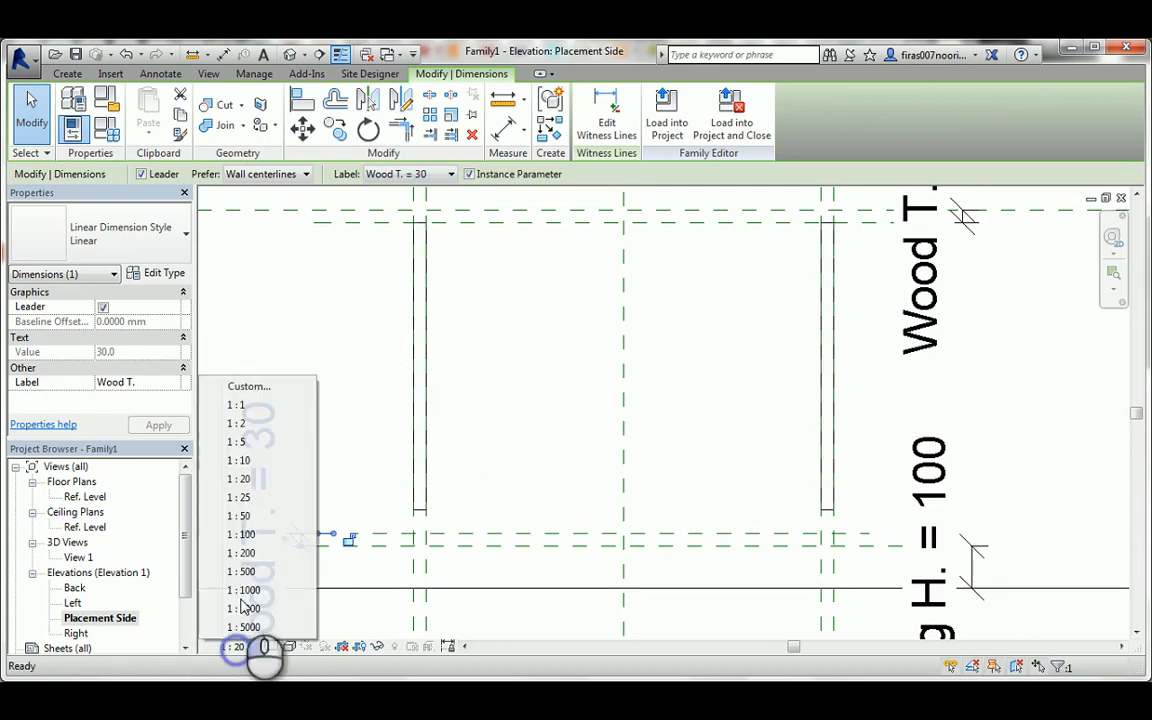
pyautogui.click(236, 441)
pyautogui.click(350, 442)
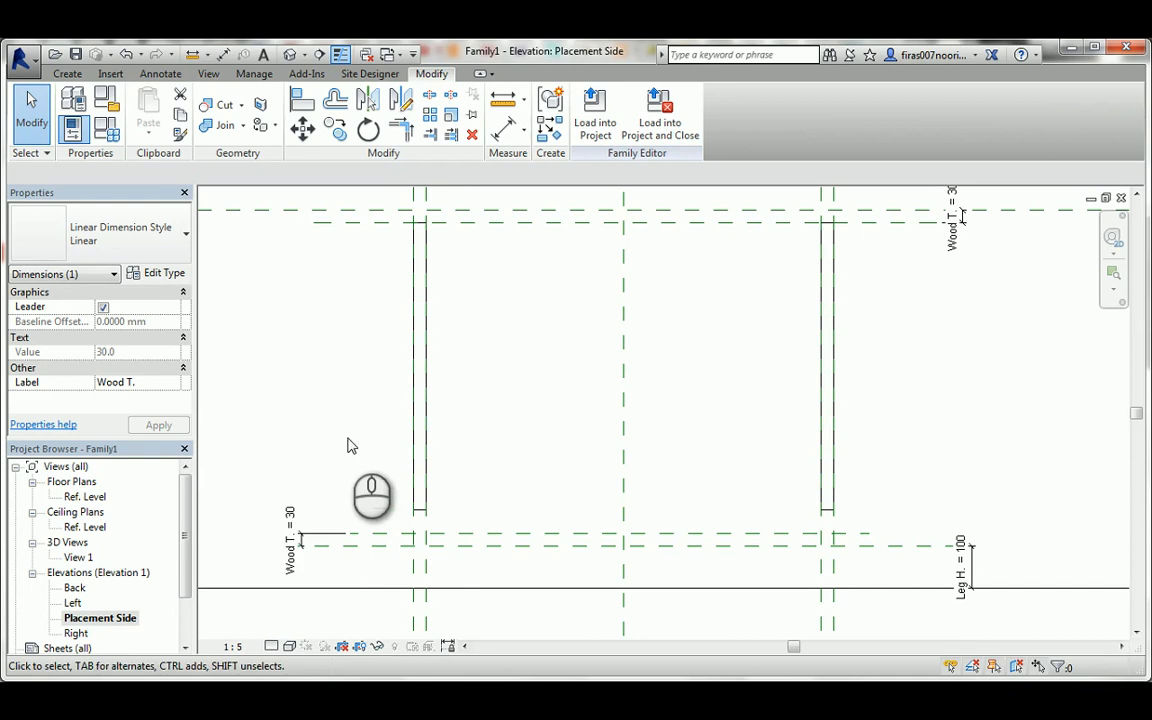
# Stretch the bottom of the side panels' extrusion to the reference plane above the Leg H. plane and lock it there.
pyautogui.click(421, 510)
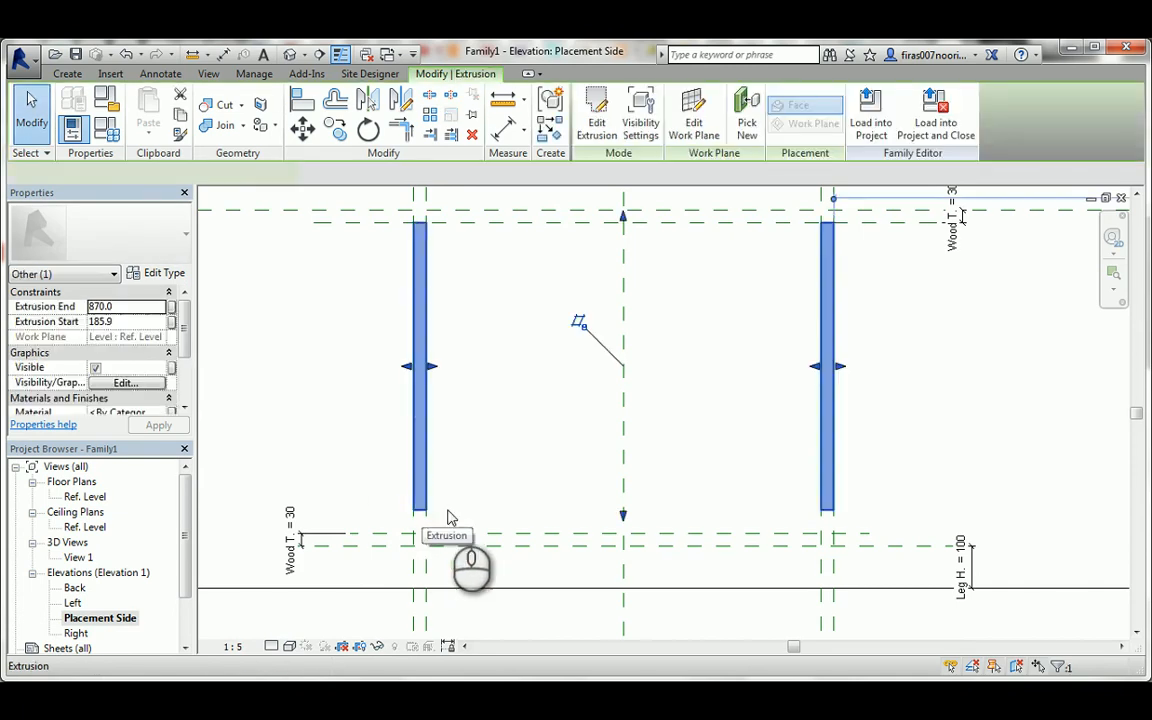
pyautogui.moveTo(622, 516); pyautogui.dragTo(623, 540)
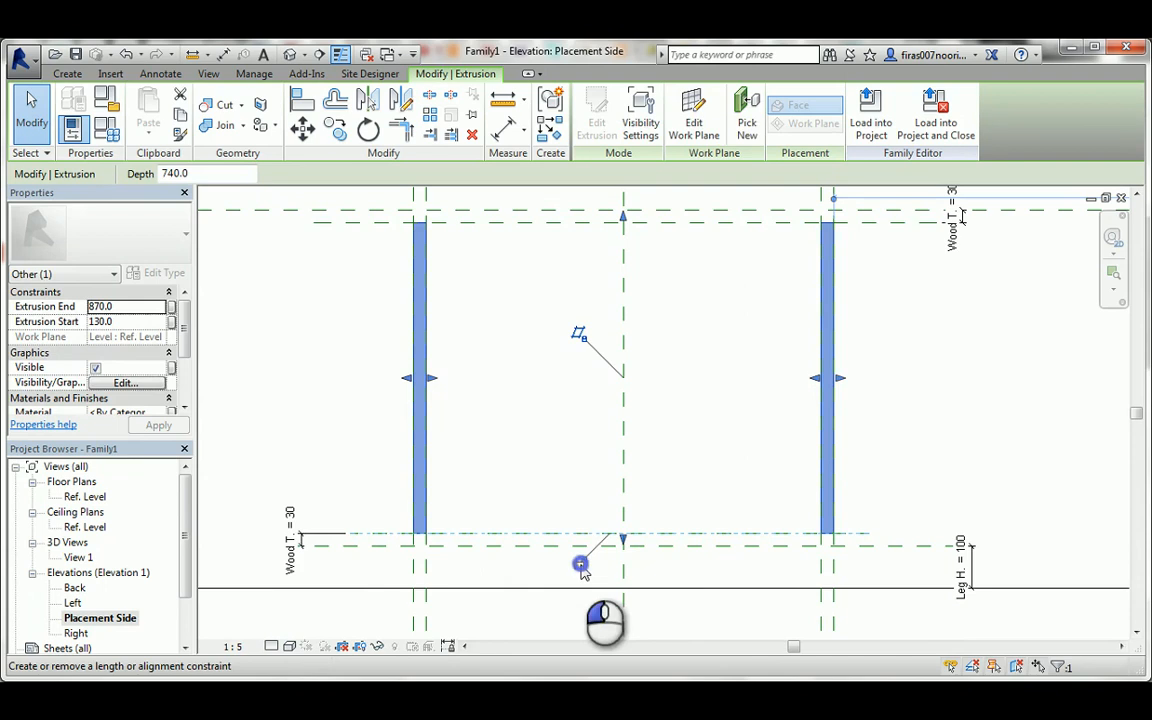
pyautogui.click(650, 404)
# Set the Length parameter to 1200 in the family types and apply it to the model.
pyautogui.scroll(-2, 650, 407)
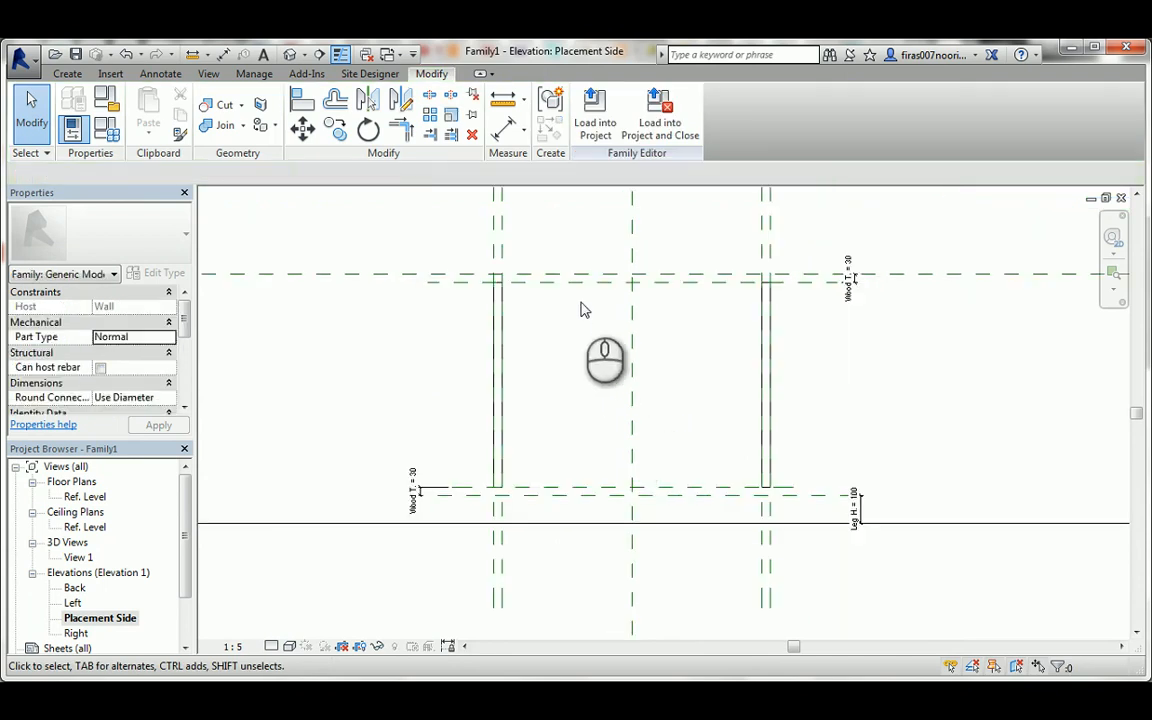
pyautogui.moveTo(581, 304); pyautogui.dragTo(595, 330, button='middle')
pyautogui.click(107, 133)
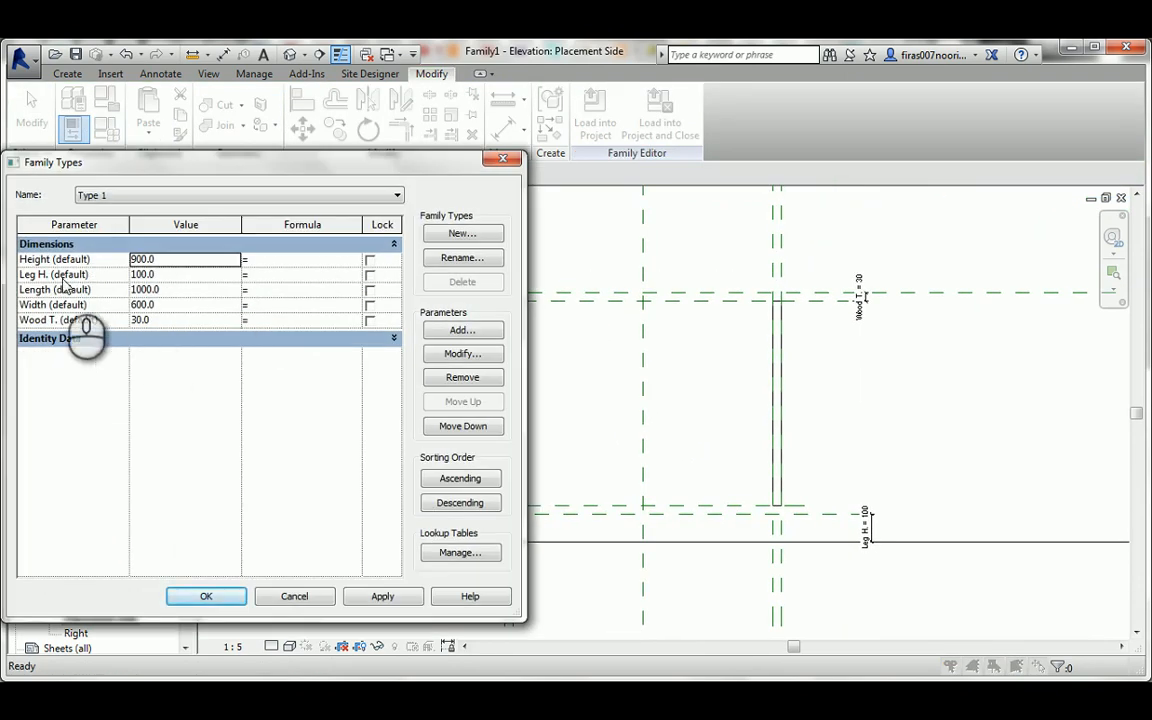
pyautogui.click(162, 290)
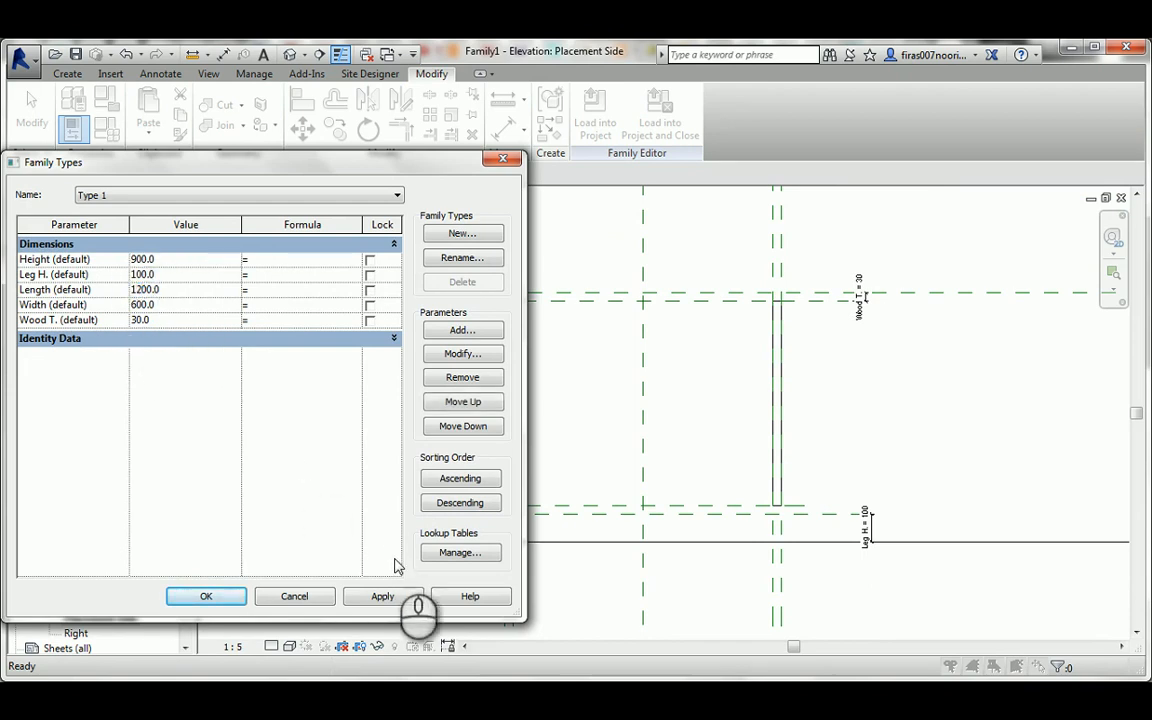
pyautogui.click(383, 597)
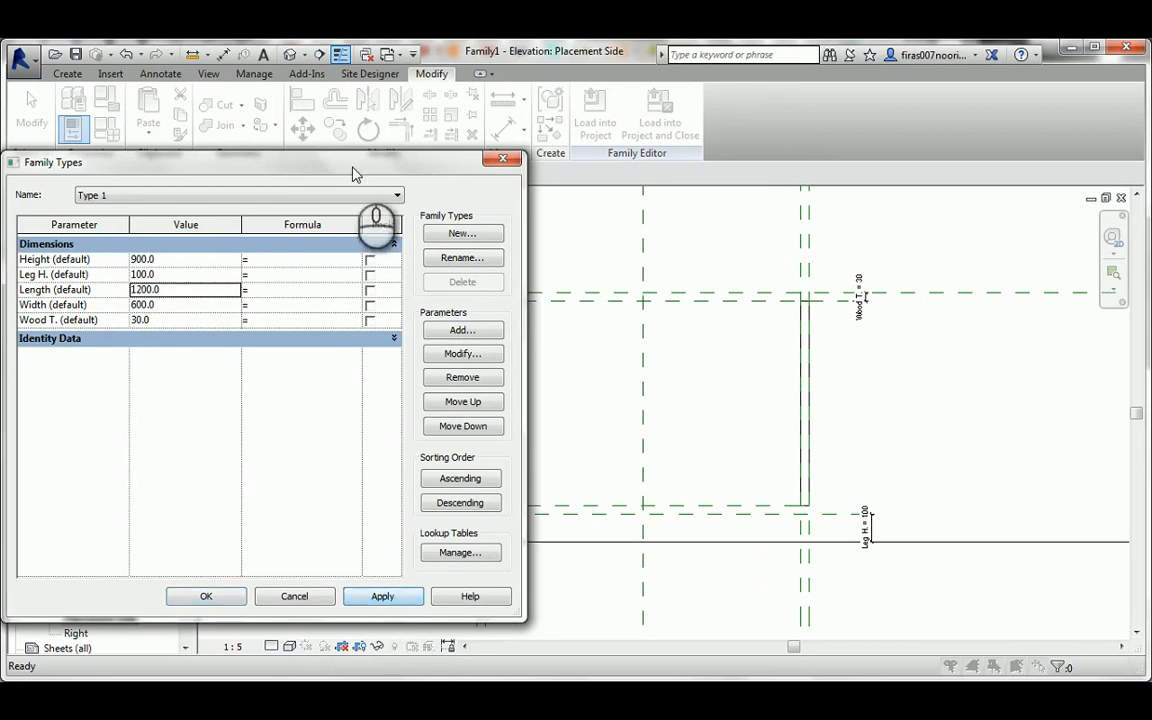
# Test the side panels' constraints by applying a Height of 950 and a Leg H. of 150.
pyautogui.moveTo(352, 174); pyautogui.dragTo(664, 360)
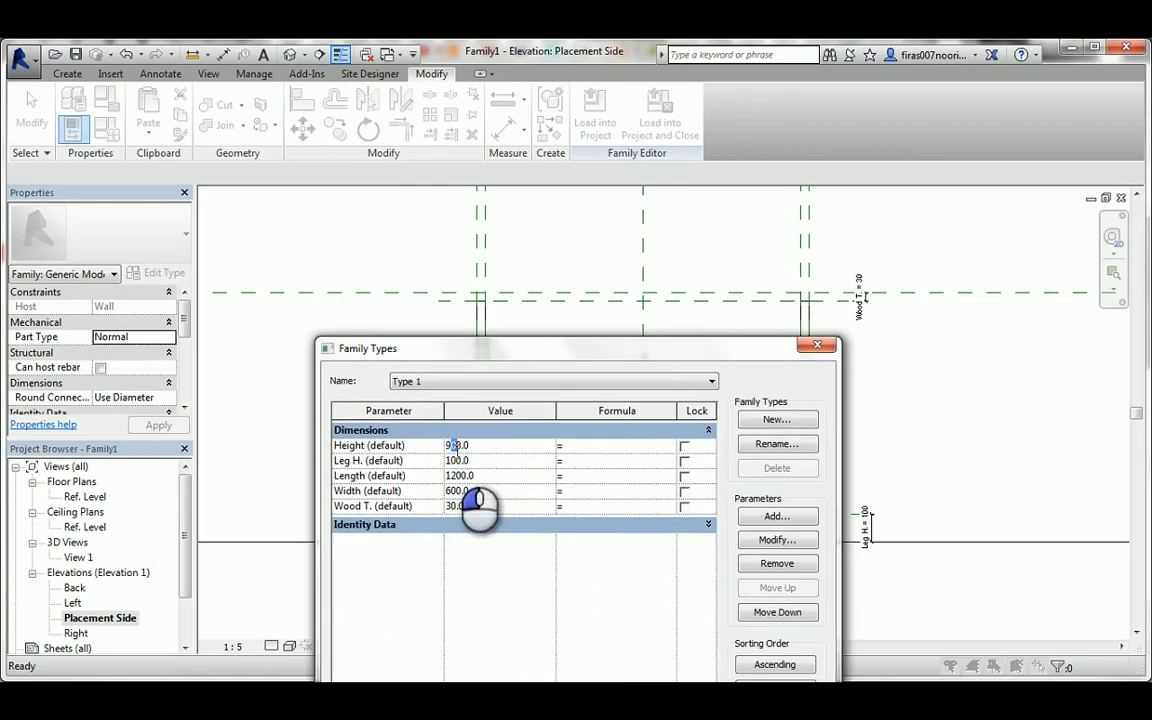
pyautogui.moveTo(588, 366); pyautogui.dragTo(387, 242)
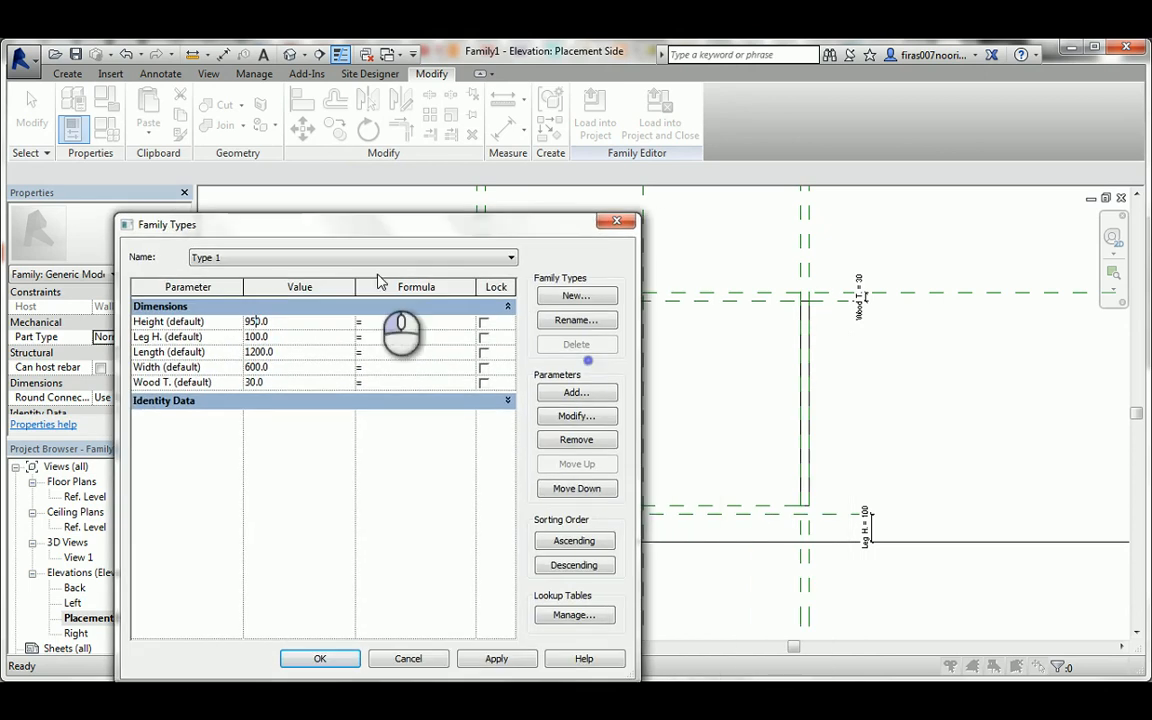
pyautogui.click(500, 659)
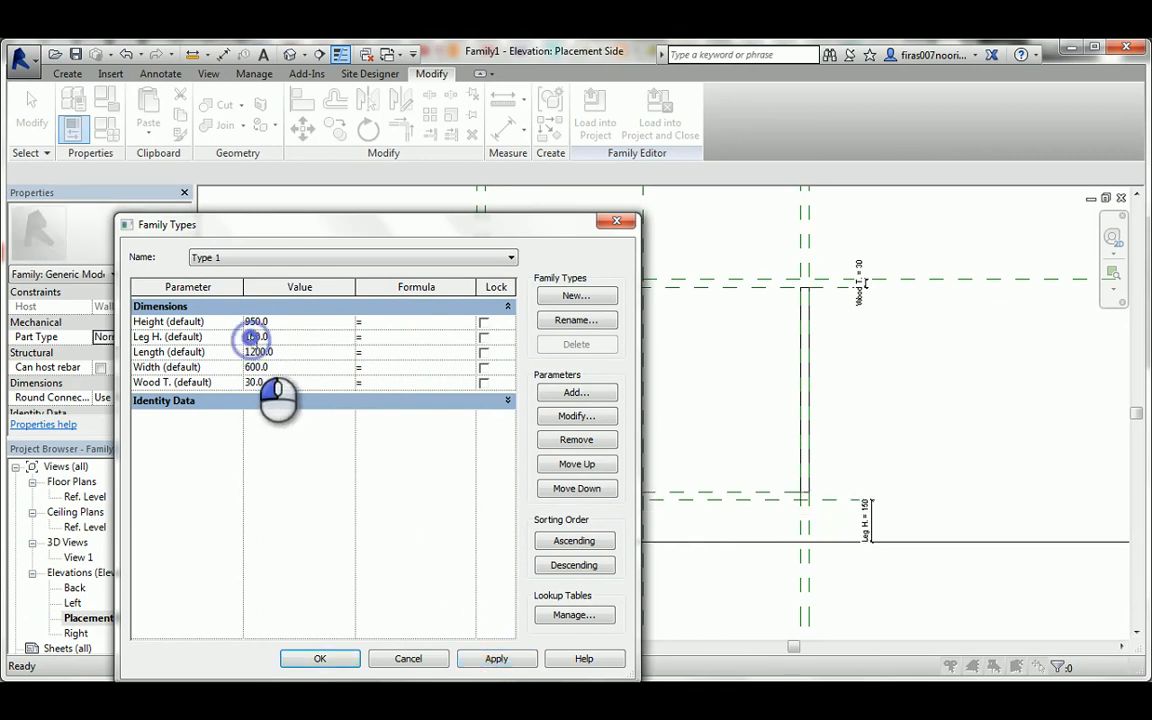
# Set Height back to 900 and Leg H. back to 100, and accept the family type values.
pyautogui.click(250, 322)
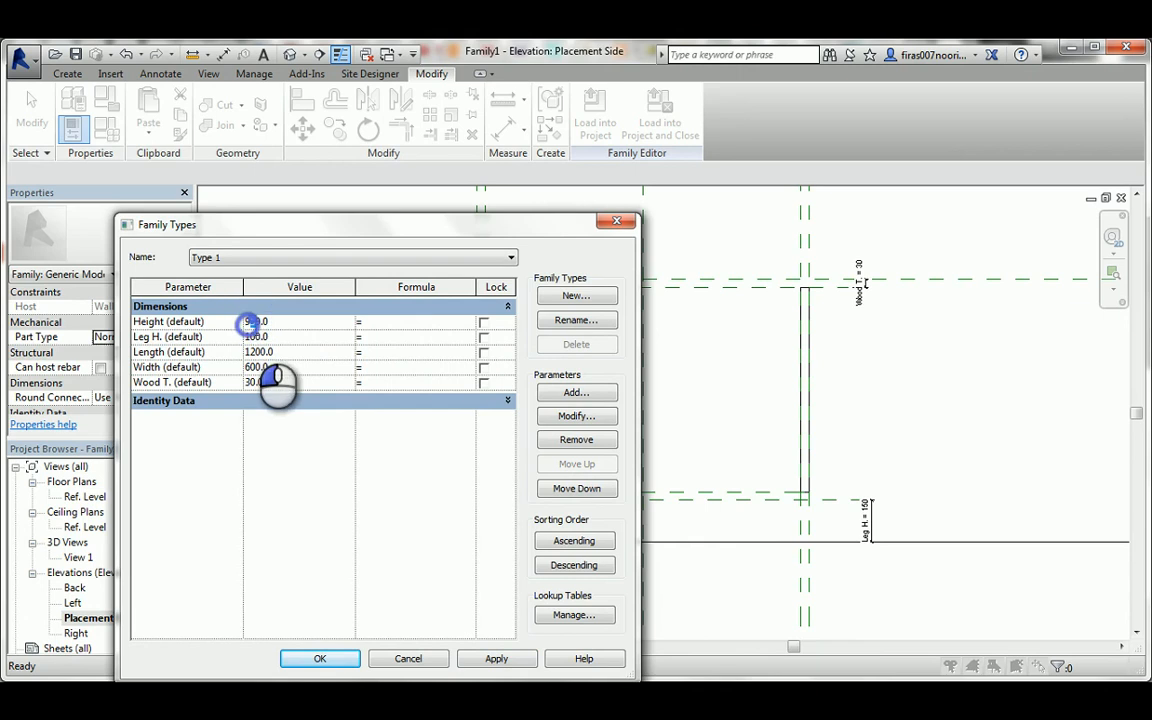
pyautogui.click(322, 659)
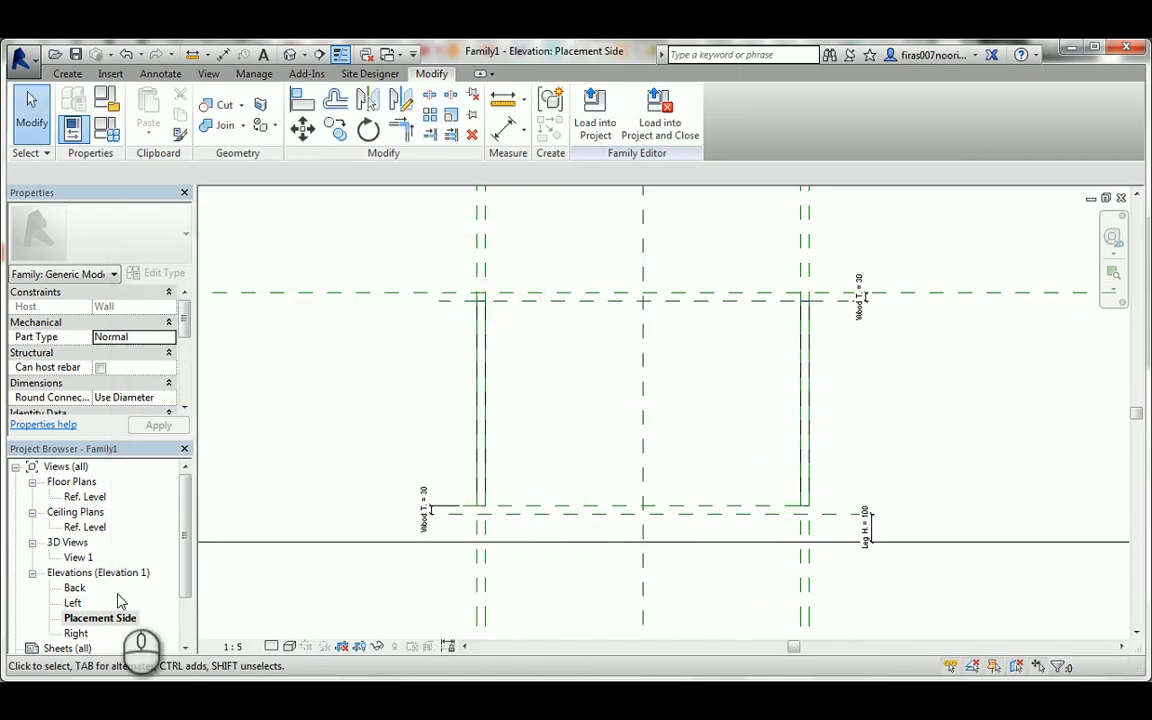
# Start a new extrusion in the Ref. Level floor plan with a sketch line picked from and locked to the front reference plane.
pyautogui.doubleClick(85, 497)
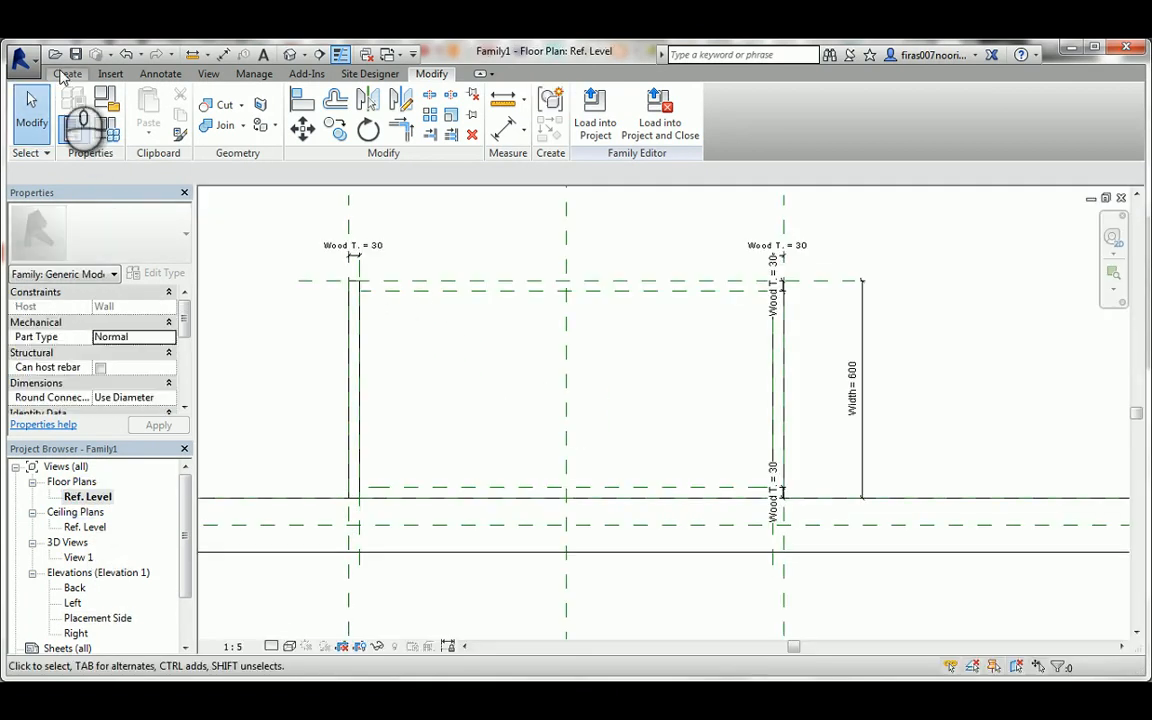
pyautogui.click(66, 75)
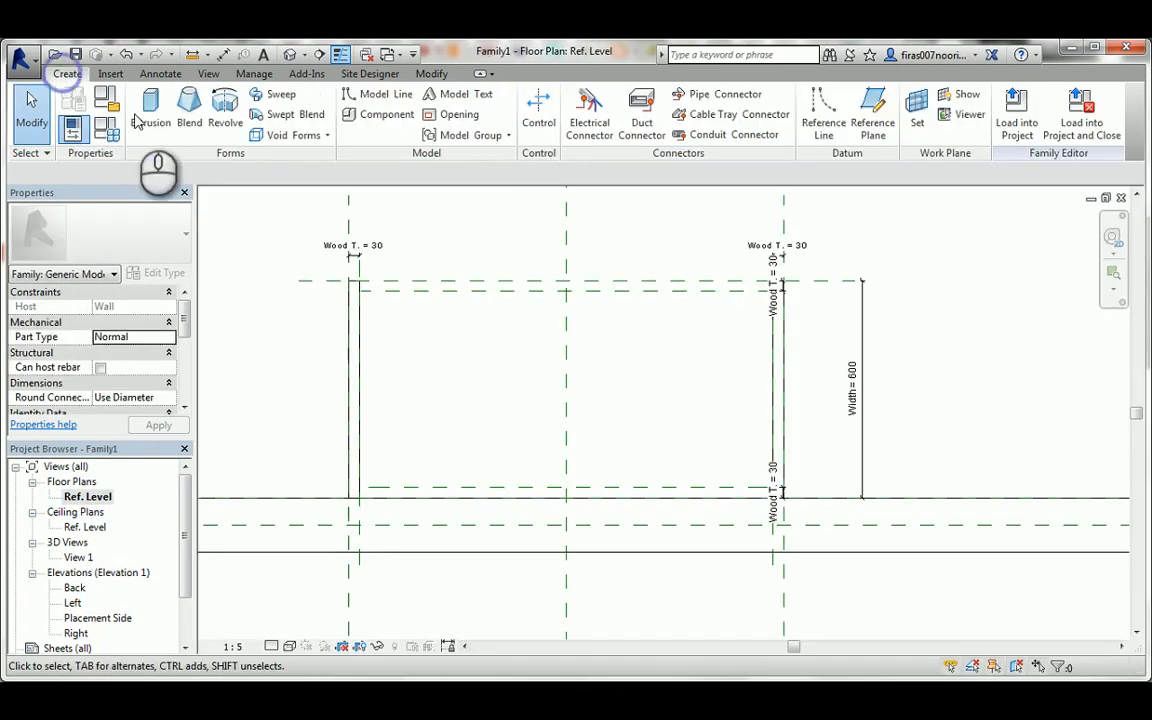
pyautogui.click(147, 114)
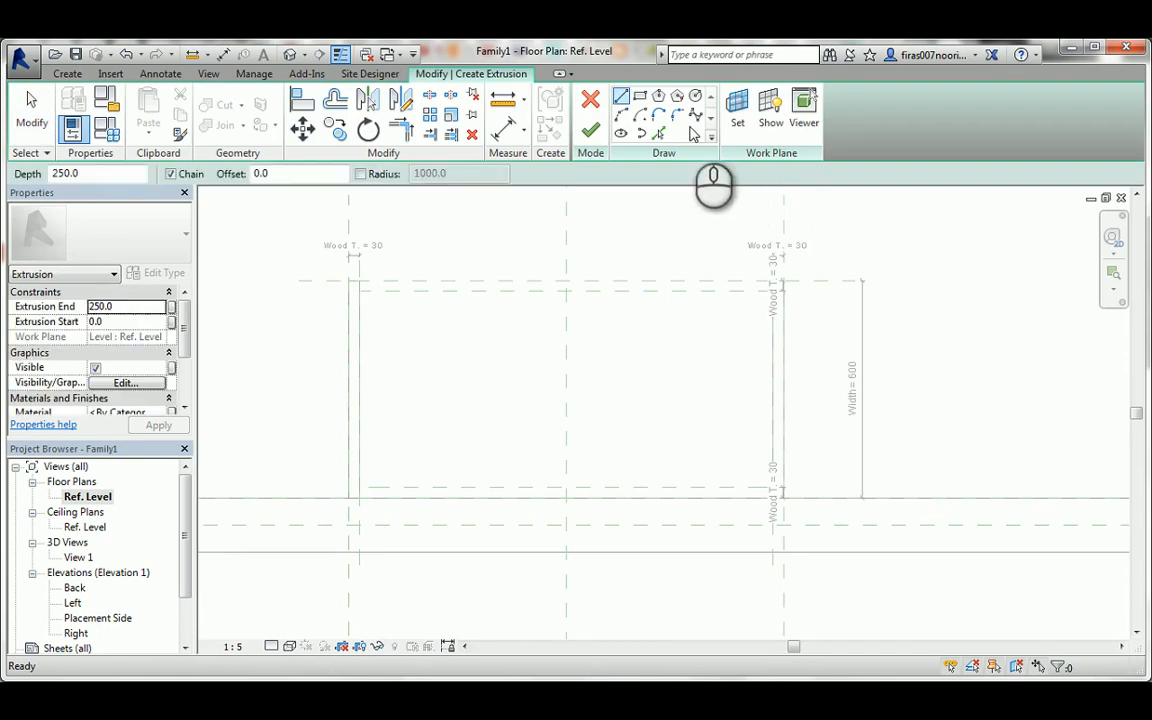
pyautogui.click(658, 134)
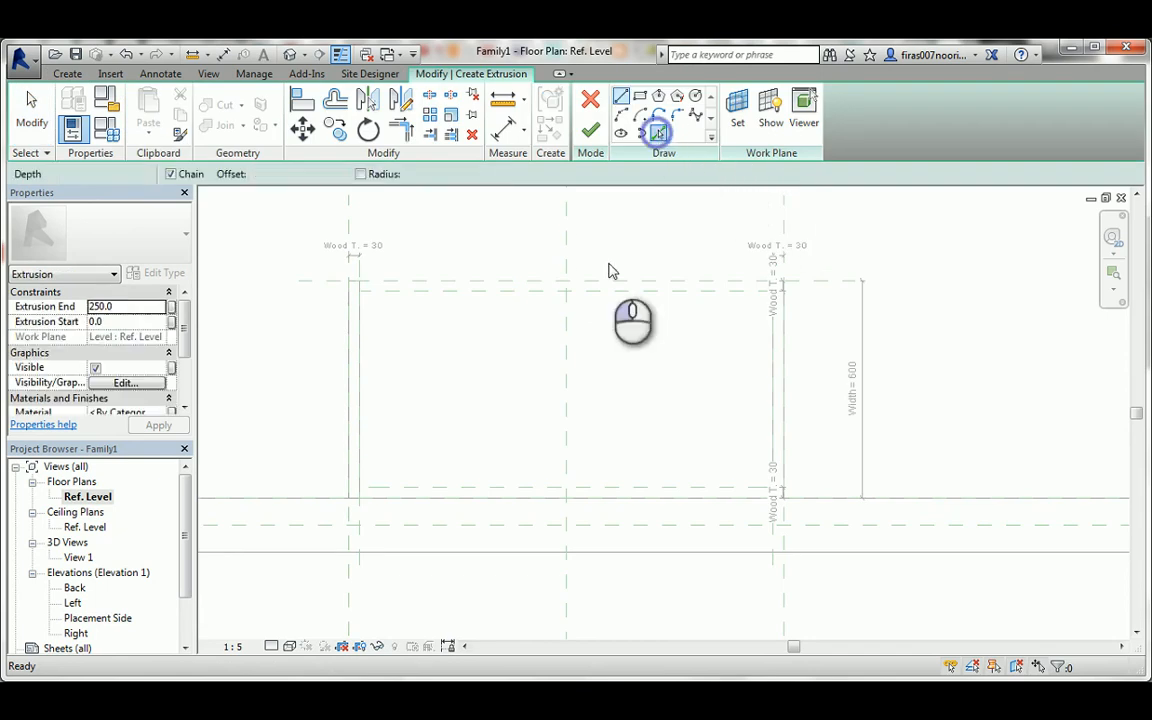
pyautogui.click(481, 283)
pyautogui.click(547, 311)
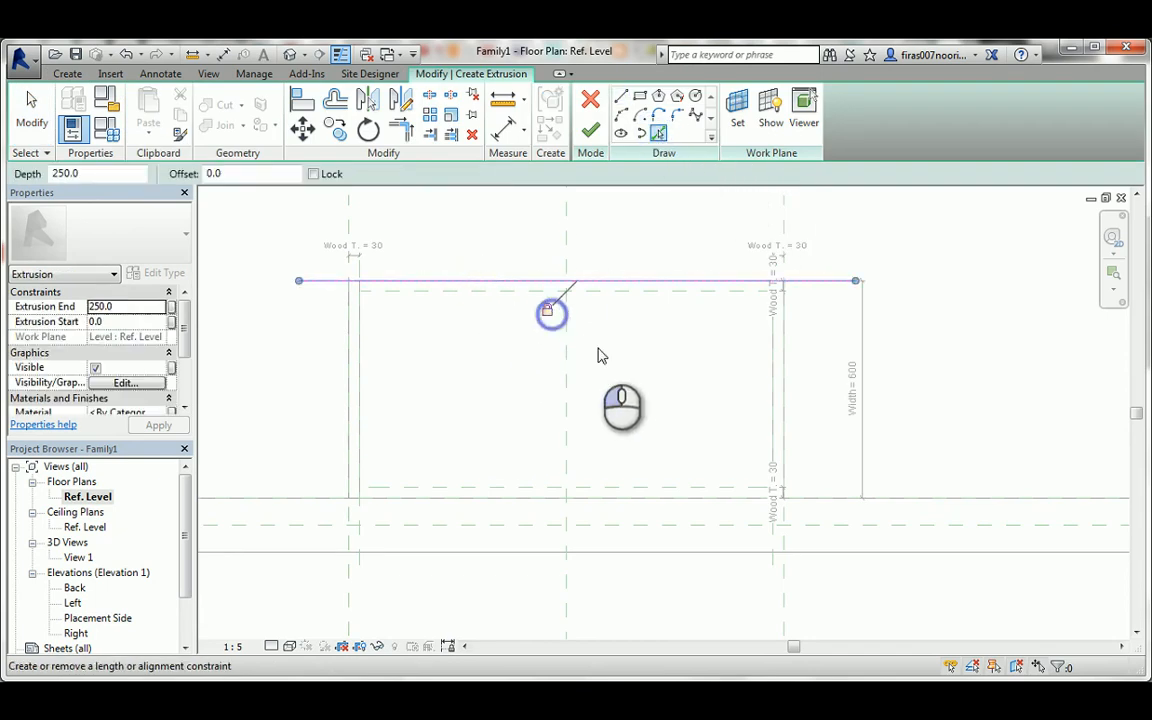
# Add sketch lines on the two outer side planes, locking them there, and on the Back reference plane.
pyautogui.click(785, 209)
pyautogui.click(753, 389)
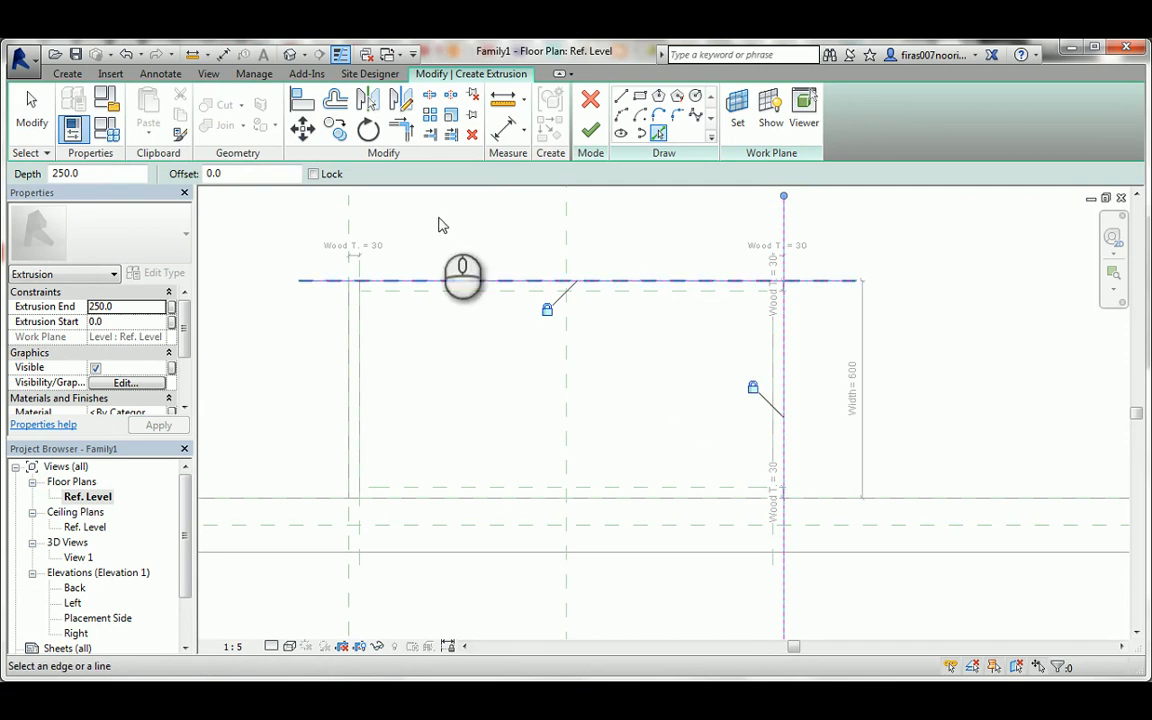
pyautogui.click(351, 212)
pyautogui.click(320, 390)
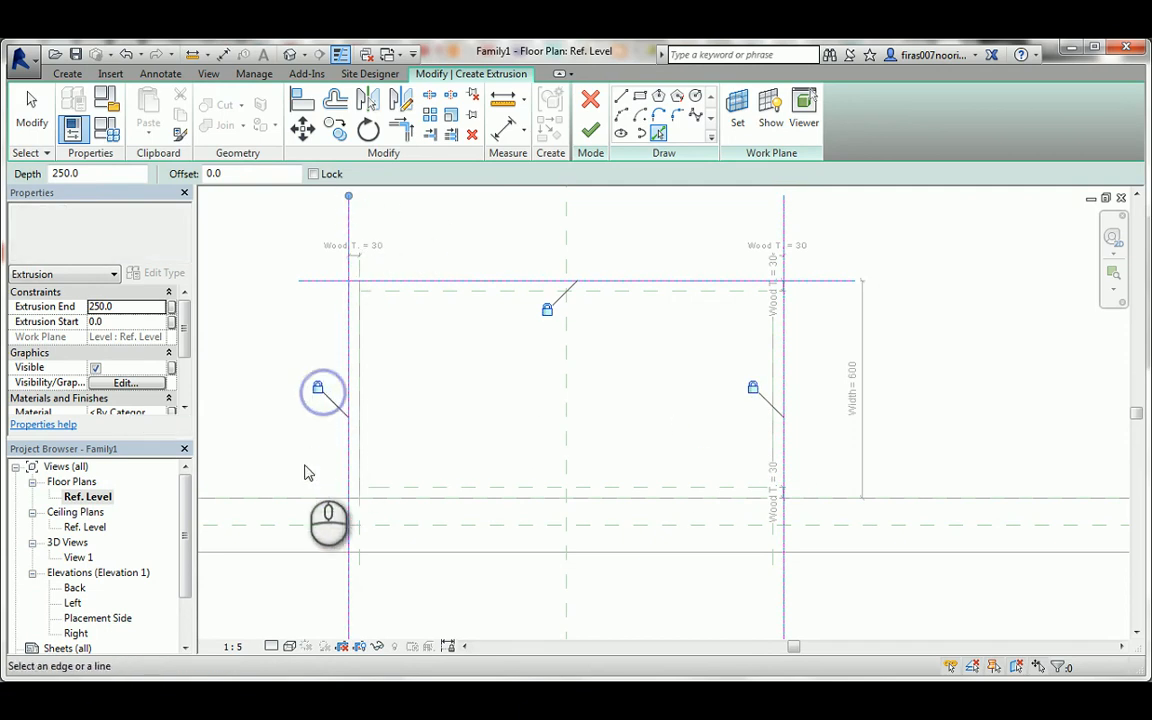
pyautogui.press('Tab')
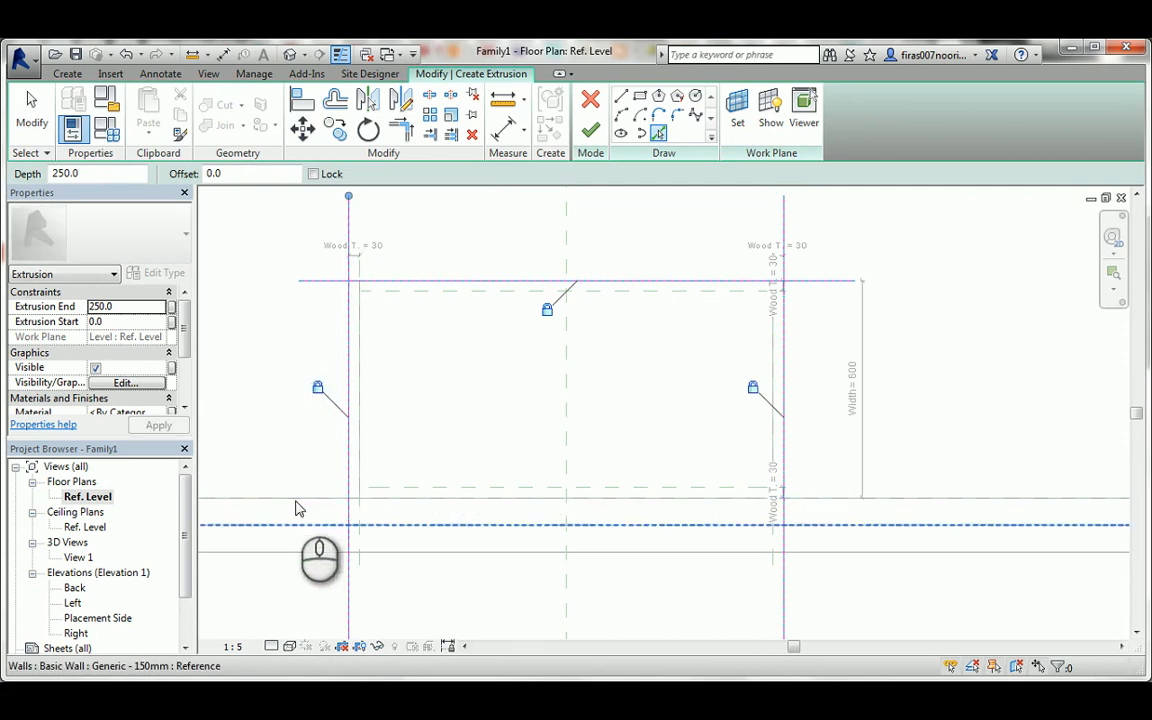
pyautogui.press('Tab')
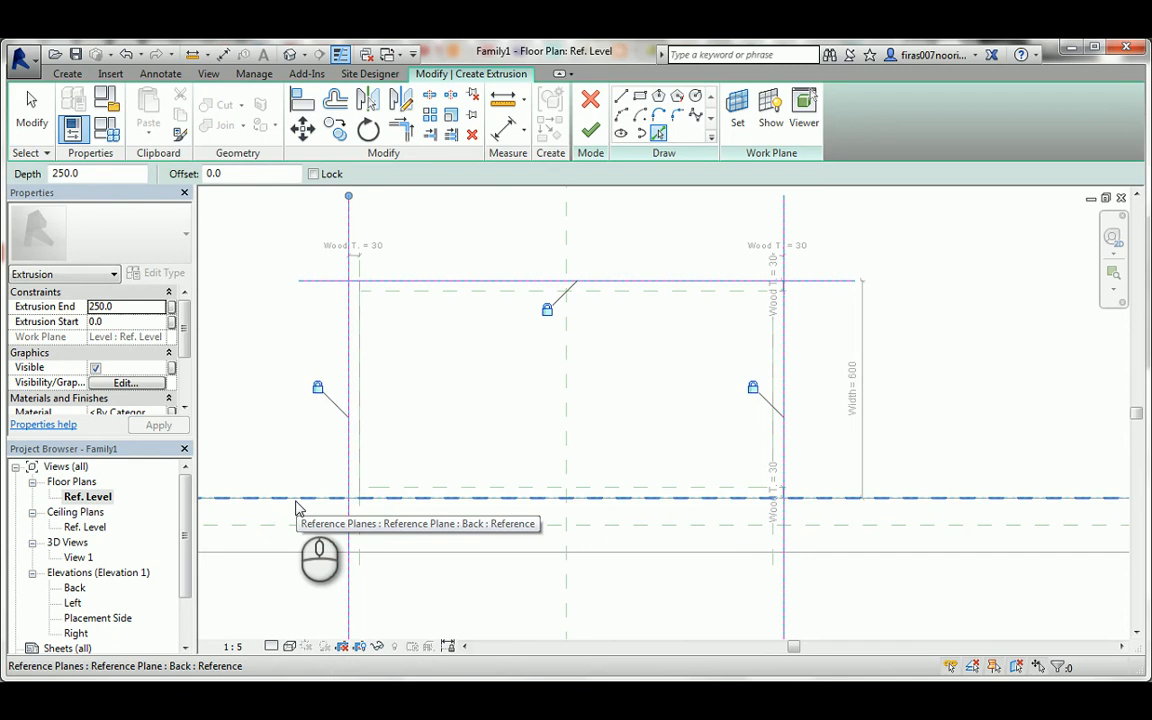
pyautogui.click(296, 506)
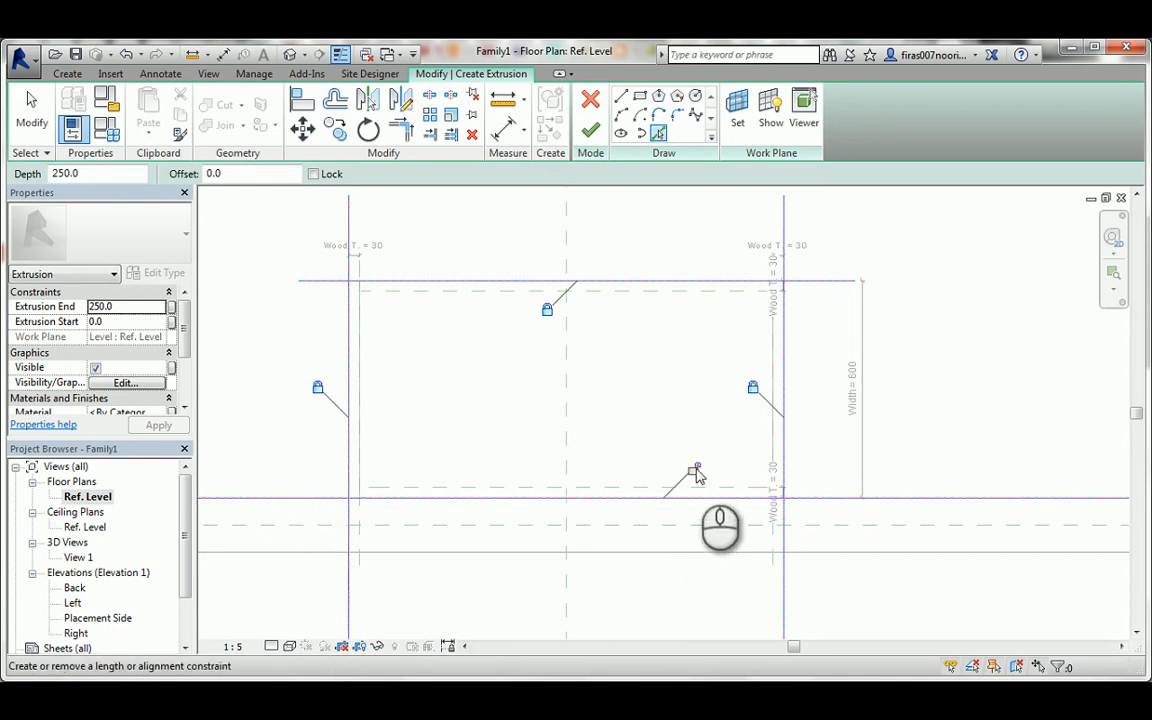
# Trim the four sketch lines at their corners into a closed rectangle and finish the extrusion.
pyautogui.press('t')
pyautogui.press('r')
pyautogui.click(735, 499)
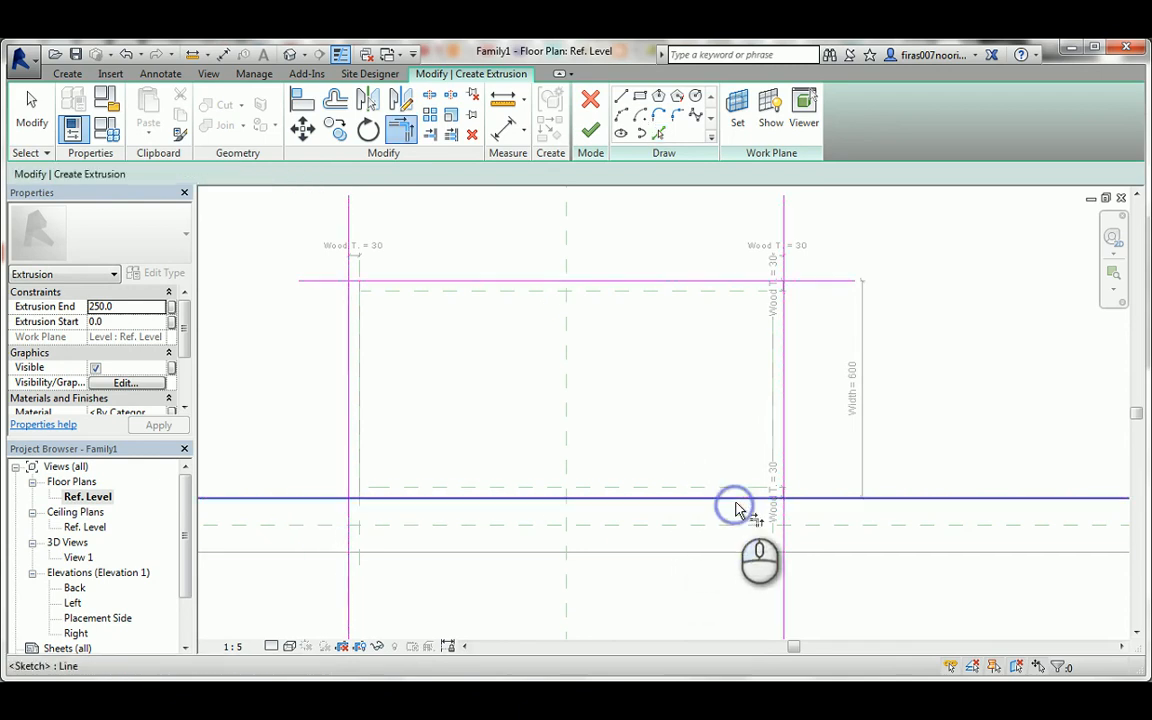
pyautogui.press('Escape')
pyautogui.click(786, 442)
pyautogui.click(761, 495)
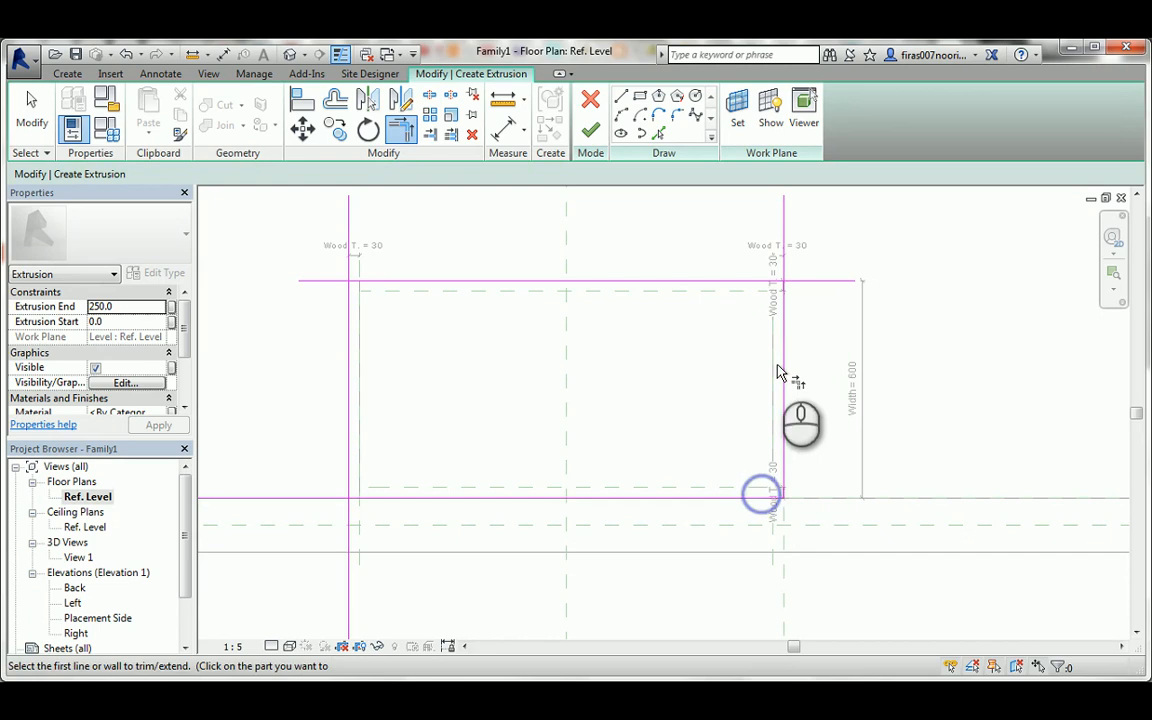
pyautogui.click(785, 336)
pyautogui.click(751, 280)
pyautogui.click(738, 280)
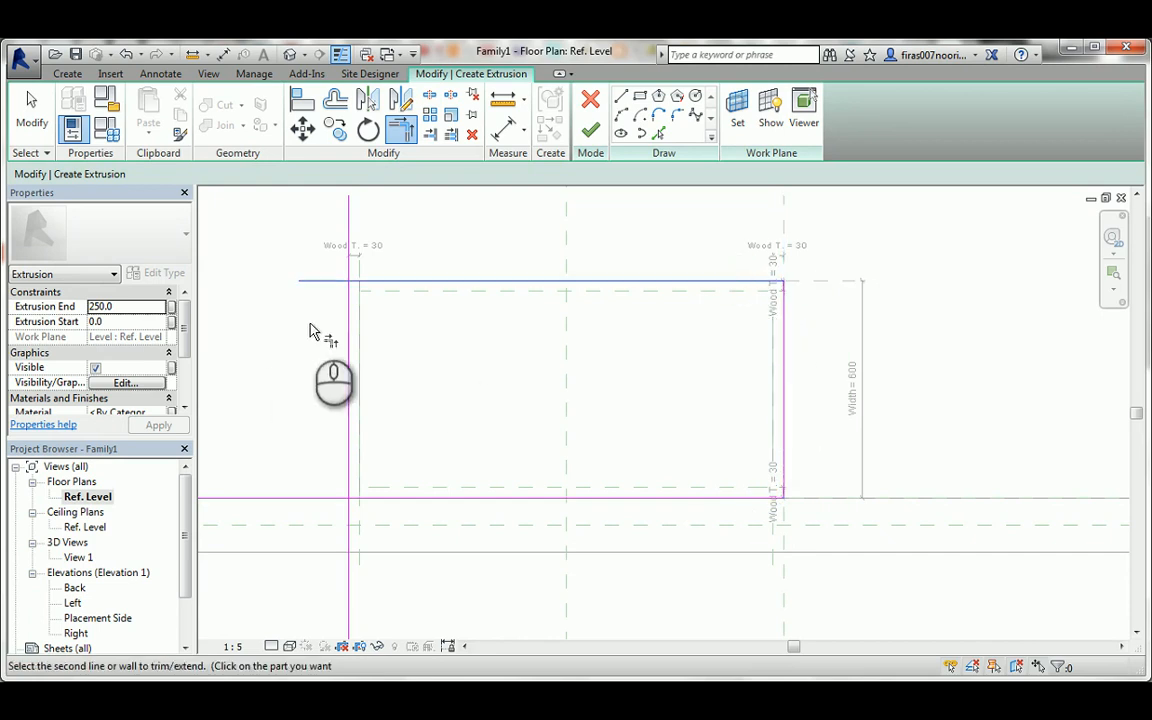
pyautogui.click(352, 323)
pyautogui.click(349, 332)
pyautogui.click(386, 500)
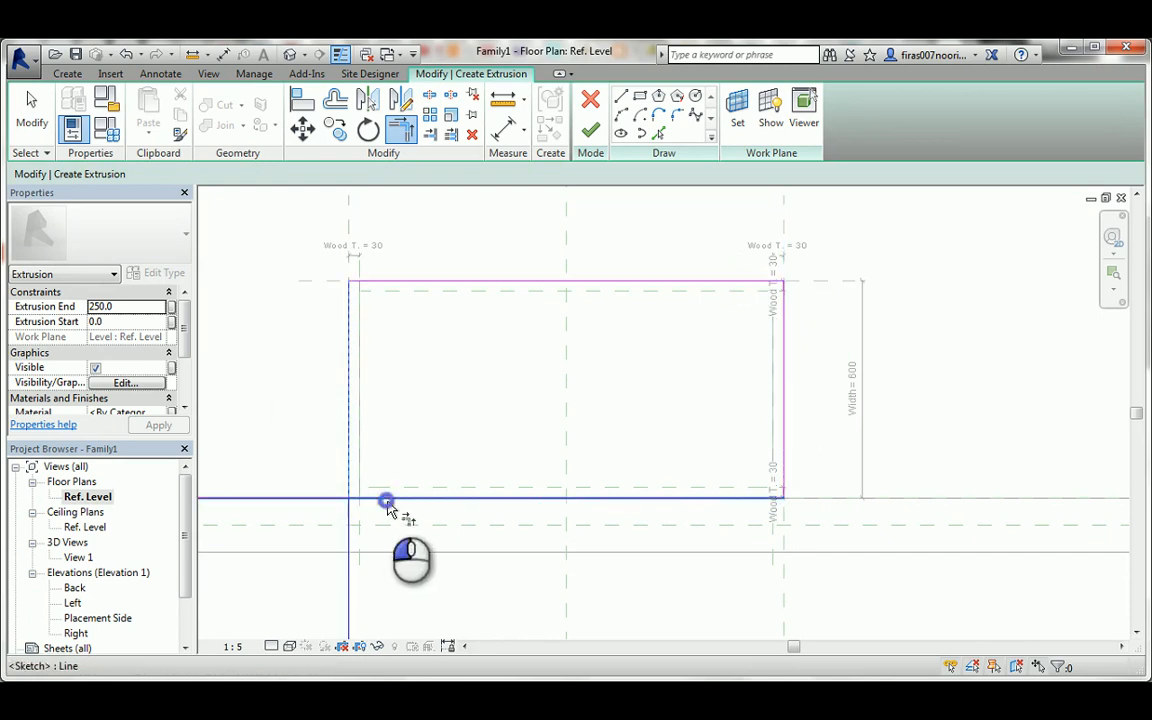
pyautogui.click(600, 128)
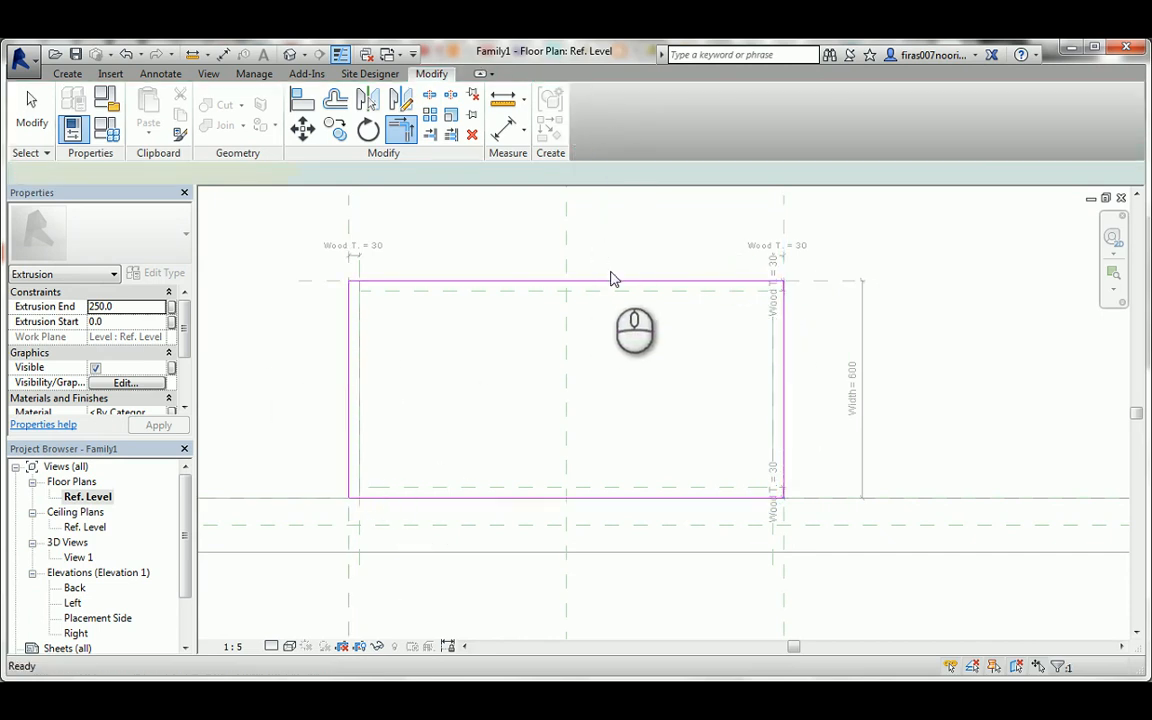
# In the Placement Side elevation, stretch the new extrusion between the Height plane and the Wood T. plane below it, locking both faces.
pyautogui.click(613, 279)
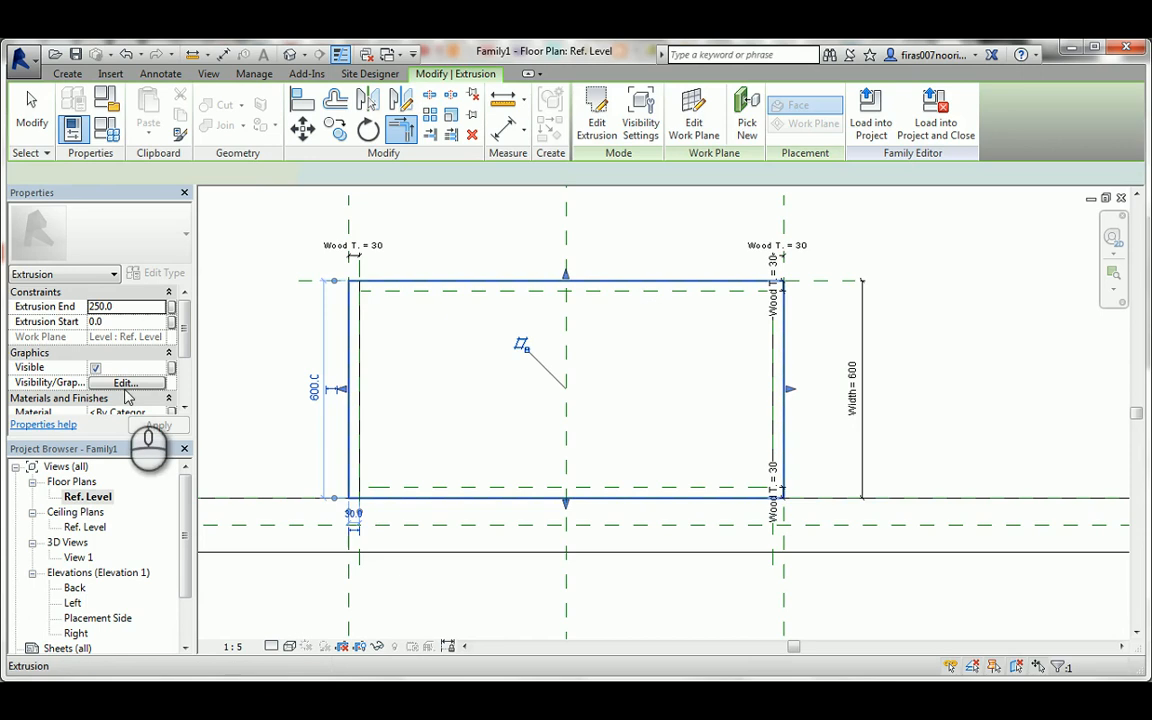
pyautogui.doubleClick(92, 618)
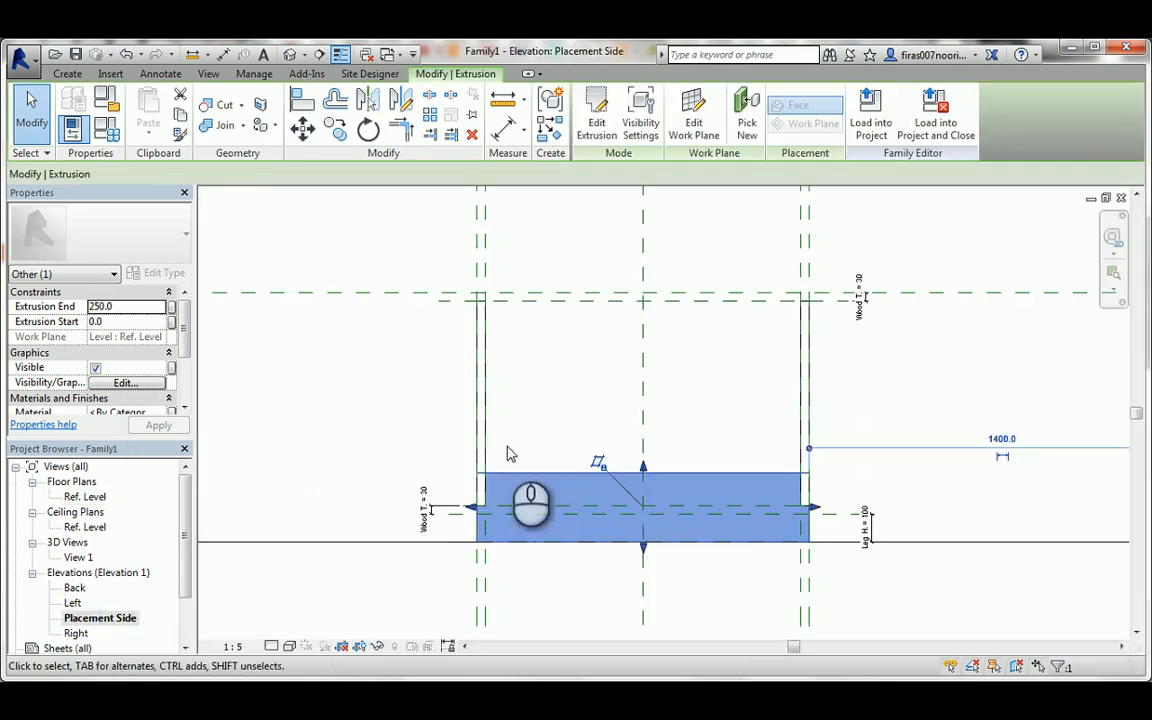
pyautogui.moveTo(642, 468); pyautogui.dragTo(698, 297)
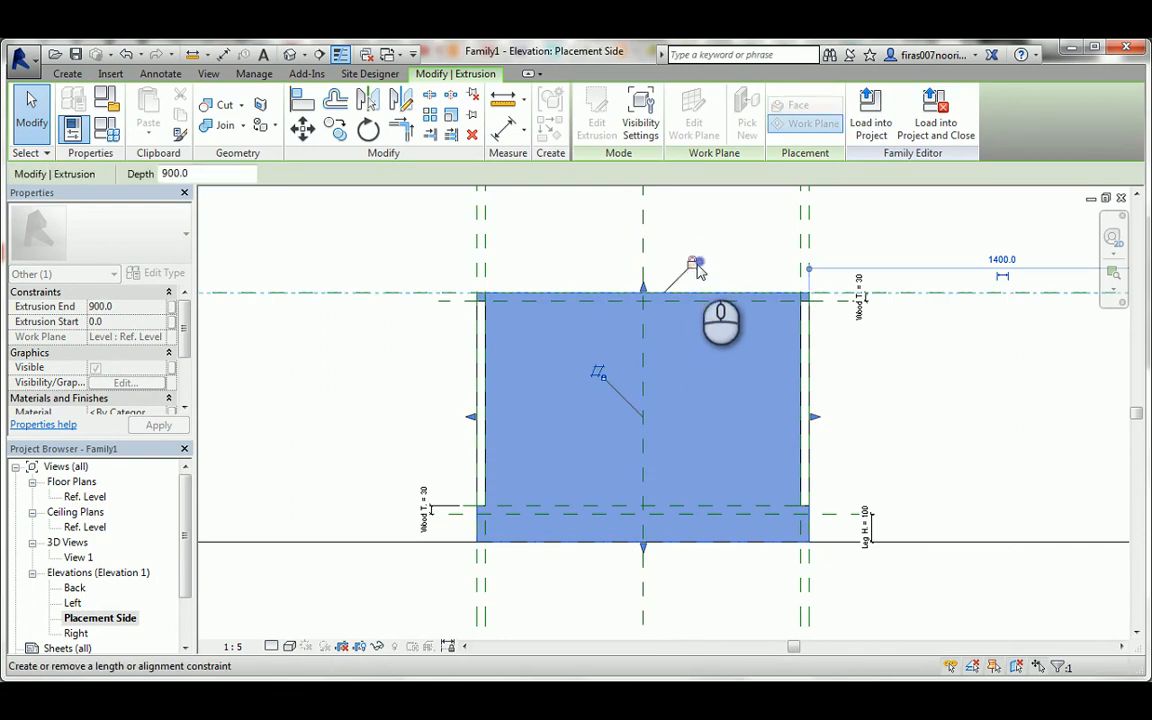
pyautogui.moveTo(645, 560); pyautogui.dragTo(614, 288)
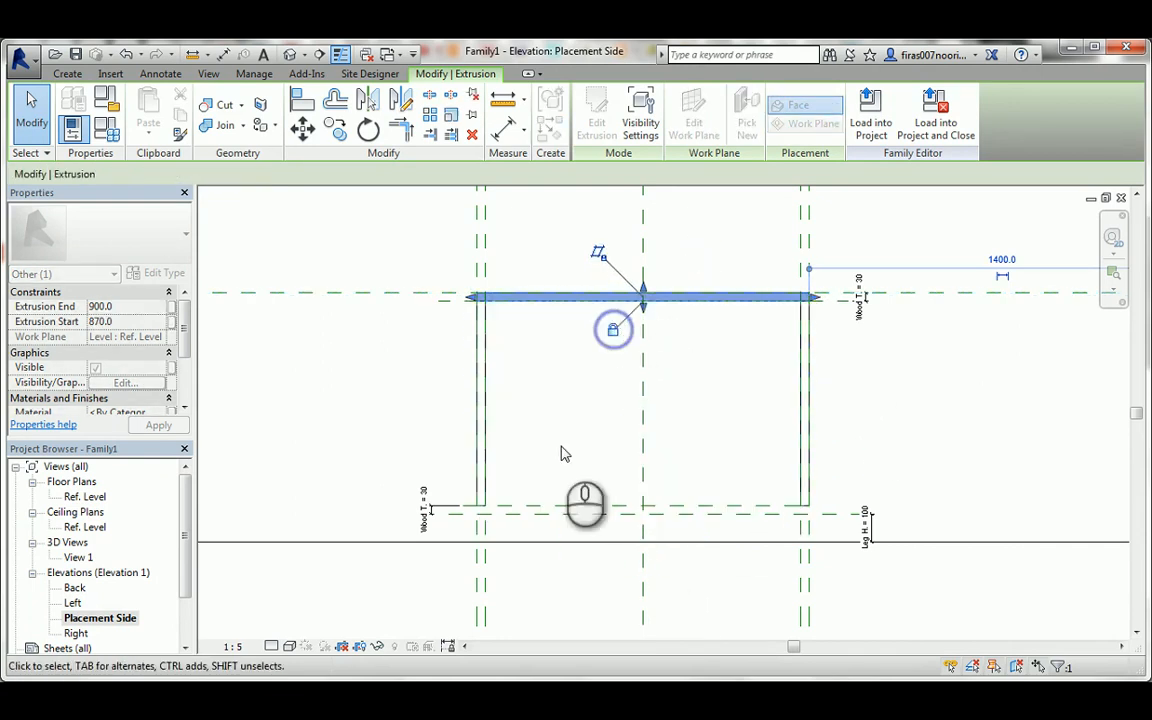
# Start an extrusion in the Ref. Level floor plan with locked sketch lines on the front plane, both outer side planes and the wall face.
pyautogui.doubleClick(86, 497)
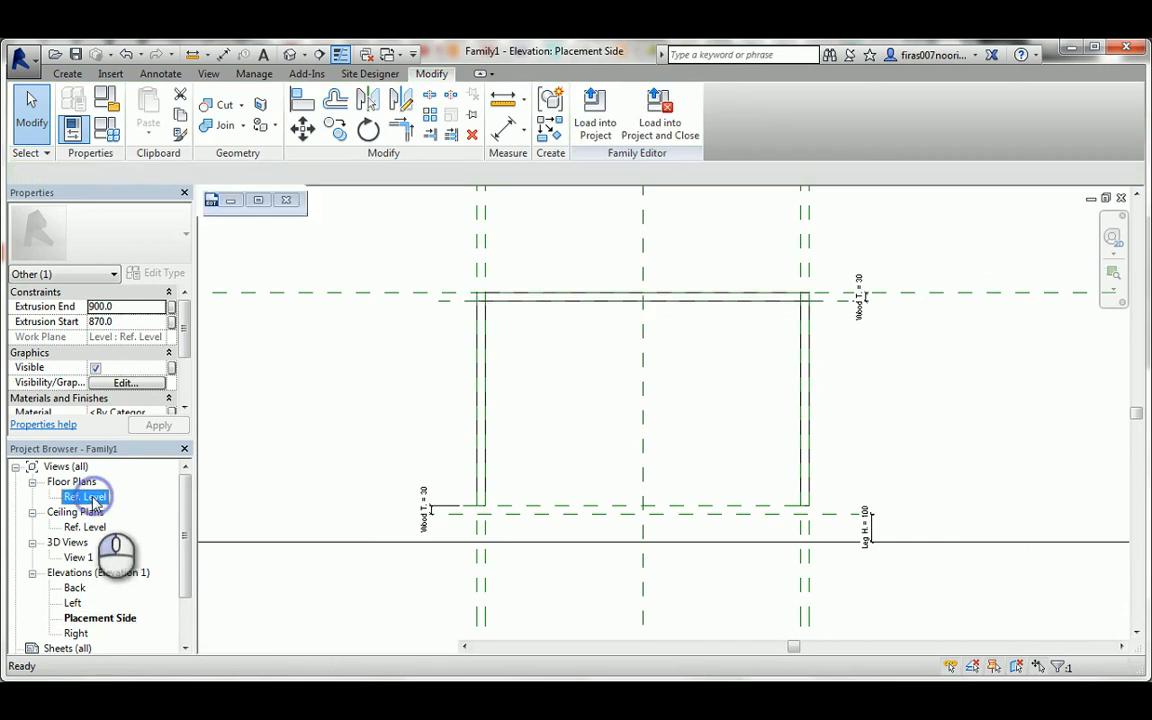
pyautogui.click(68, 76)
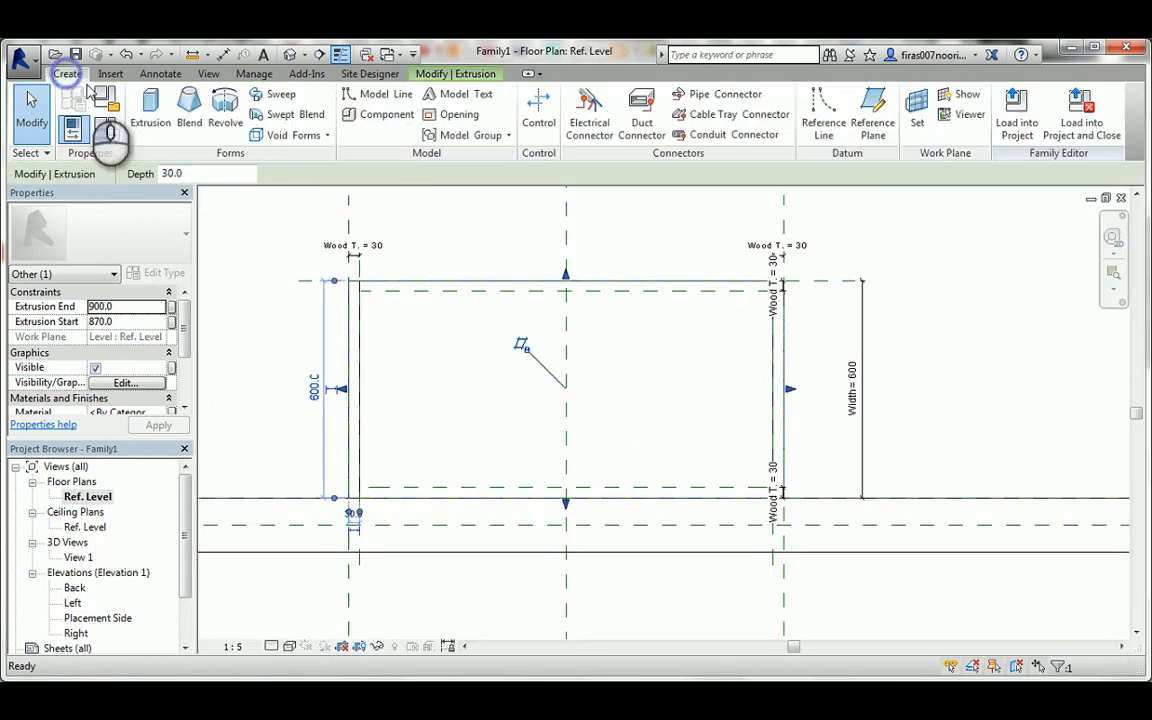
pyautogui.click(149, 112)
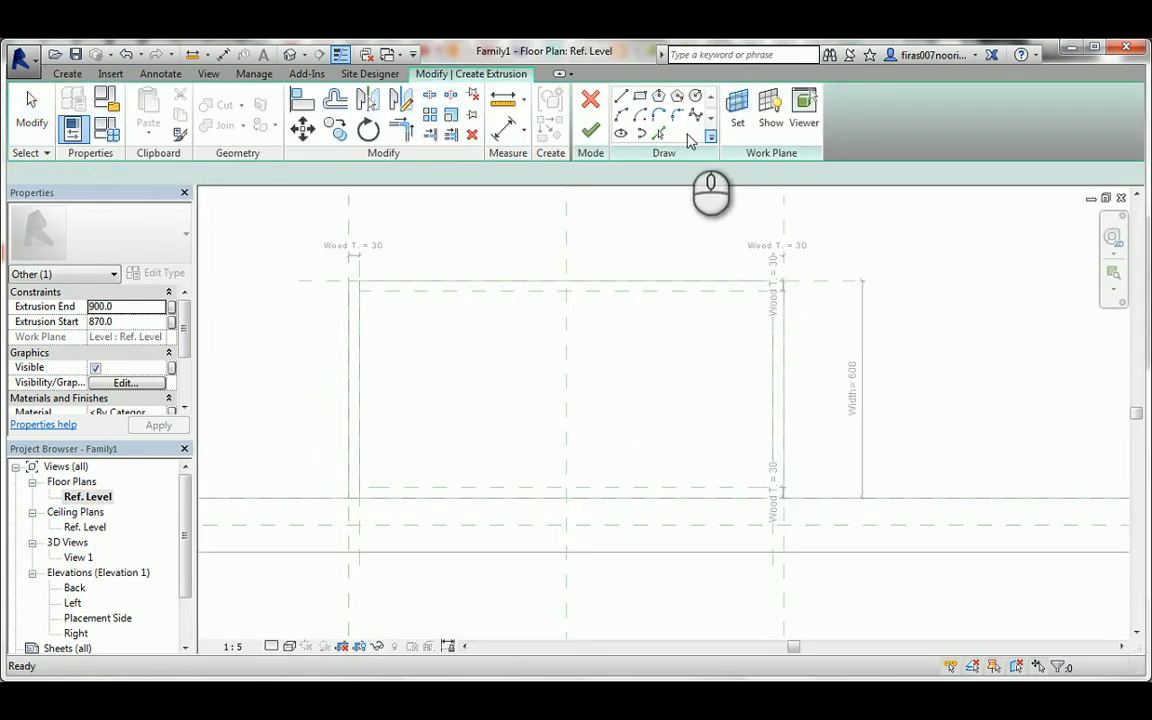
pyautogui.click(658, 133)
pyautogui.click(363, 346)
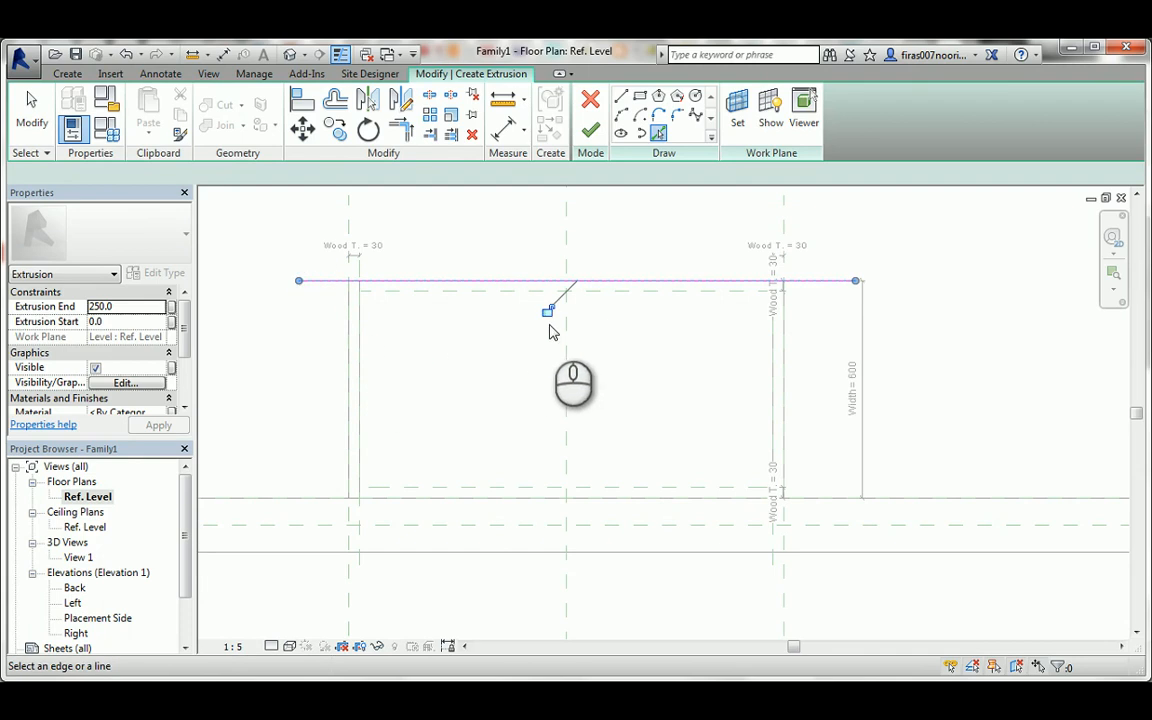
pyautogui.click(781, 325)
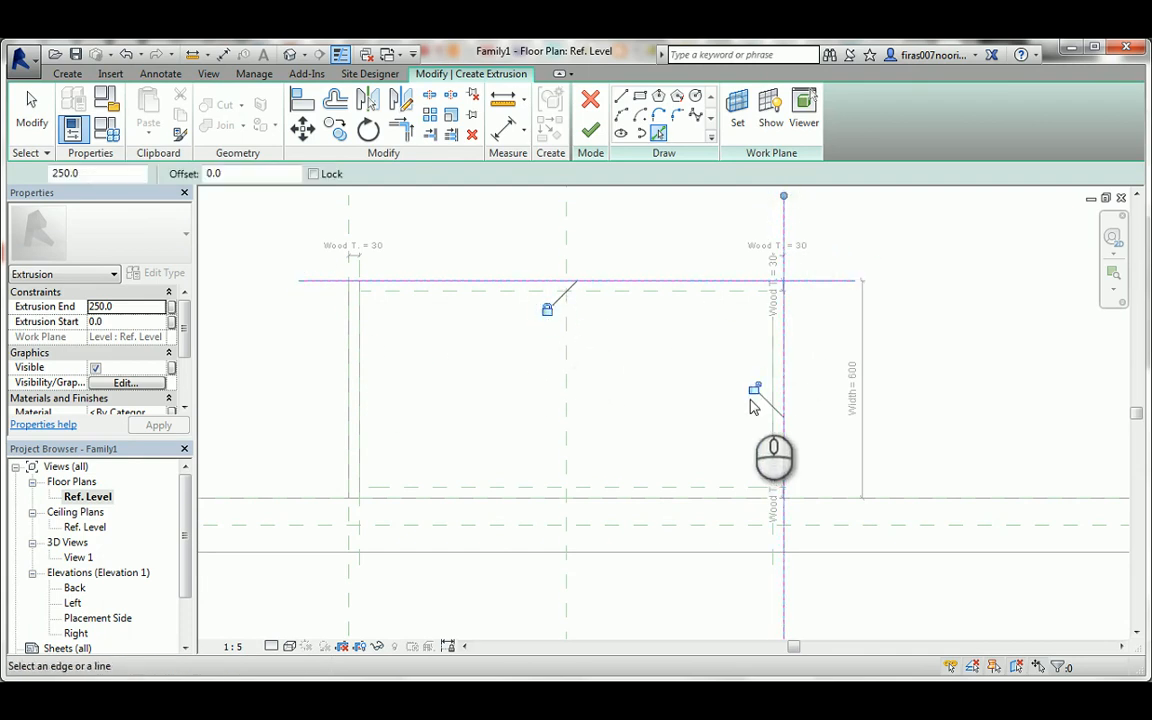
pyautogui.click(347, 214)
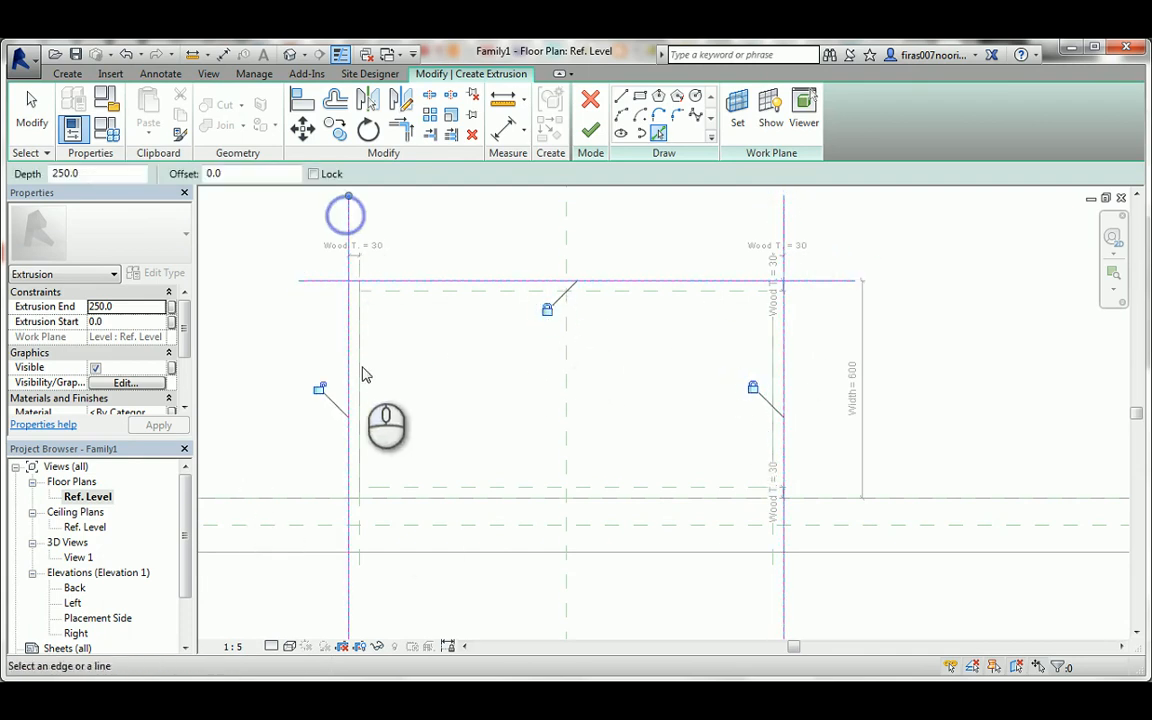
pyautogui.click(284, 507)
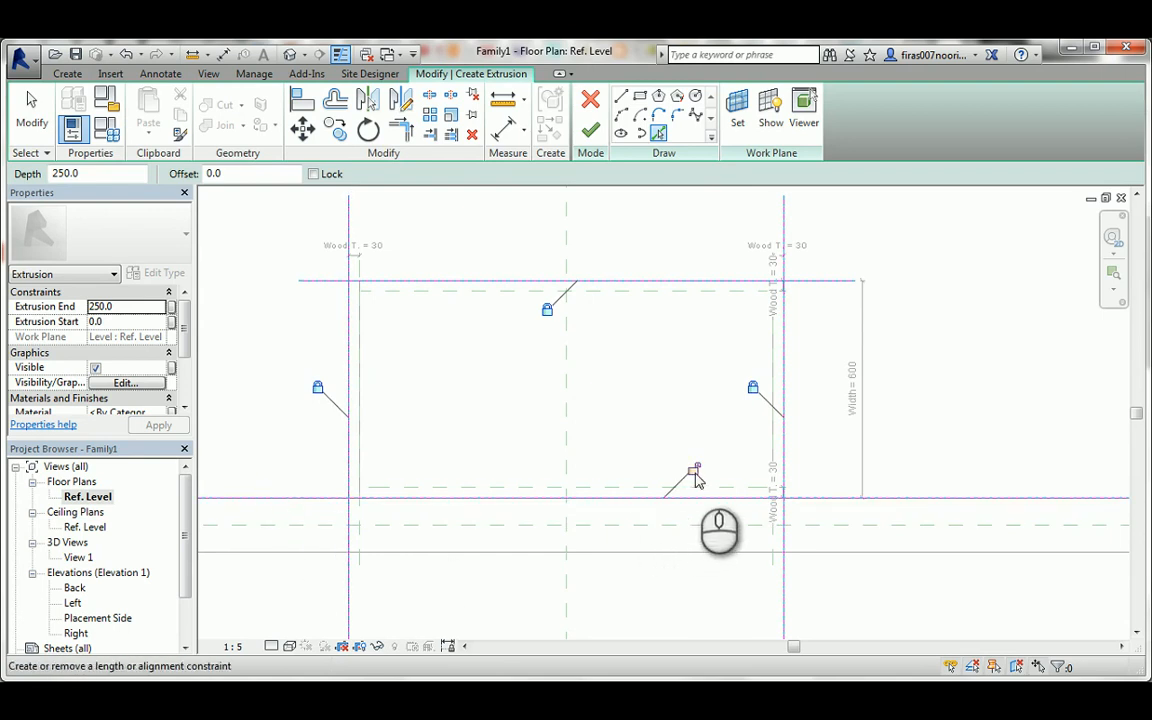
pyautogui.press('Escape')
# Trim the four sketch lines at their corners into a closed rectangle for the bottom panel and finish the extrusion.
pyautogui.click(741, 495)
pyautogui.click(789, 418)
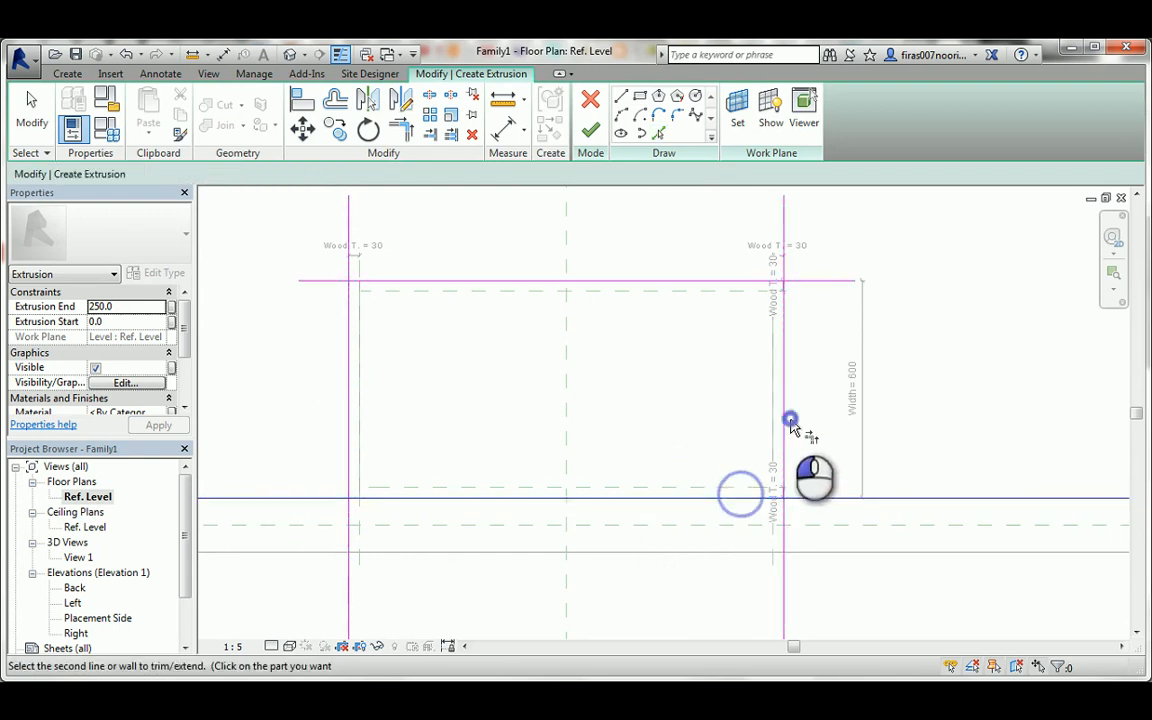
pyautogui.click(784, 411)
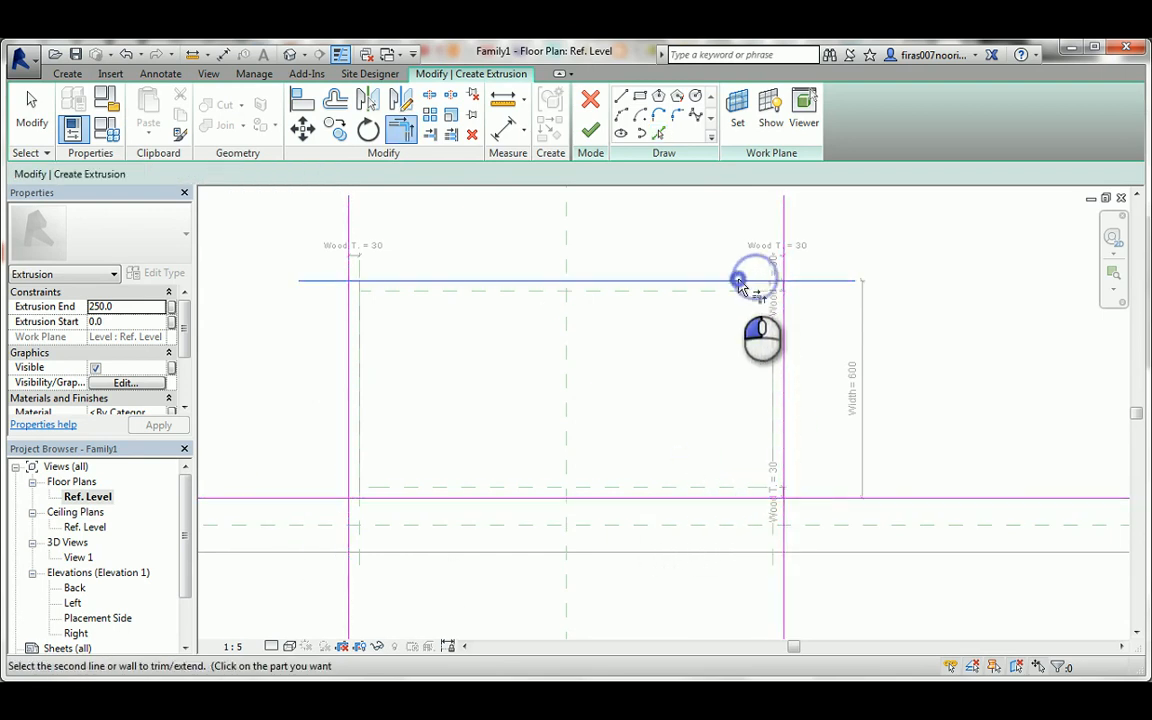
pyautogui.click(761, 282)
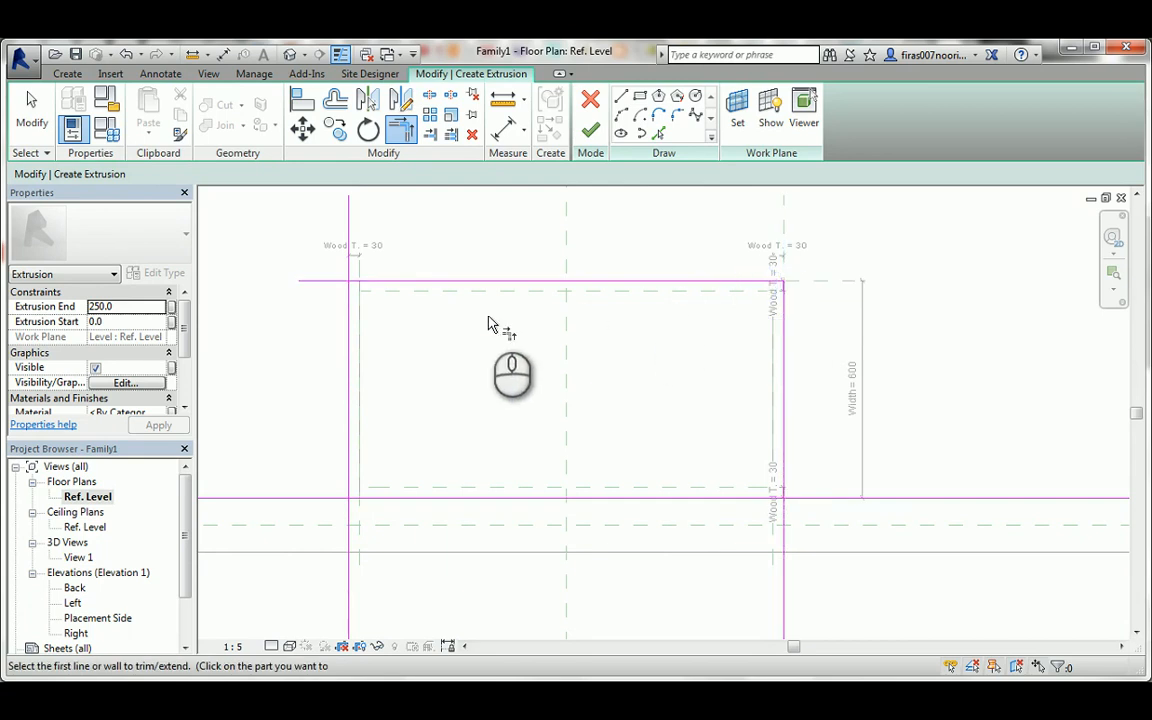
pyautogui.click(442, 281)
pyautogui.click(348, 314)
pyautogui.click(349, 330)
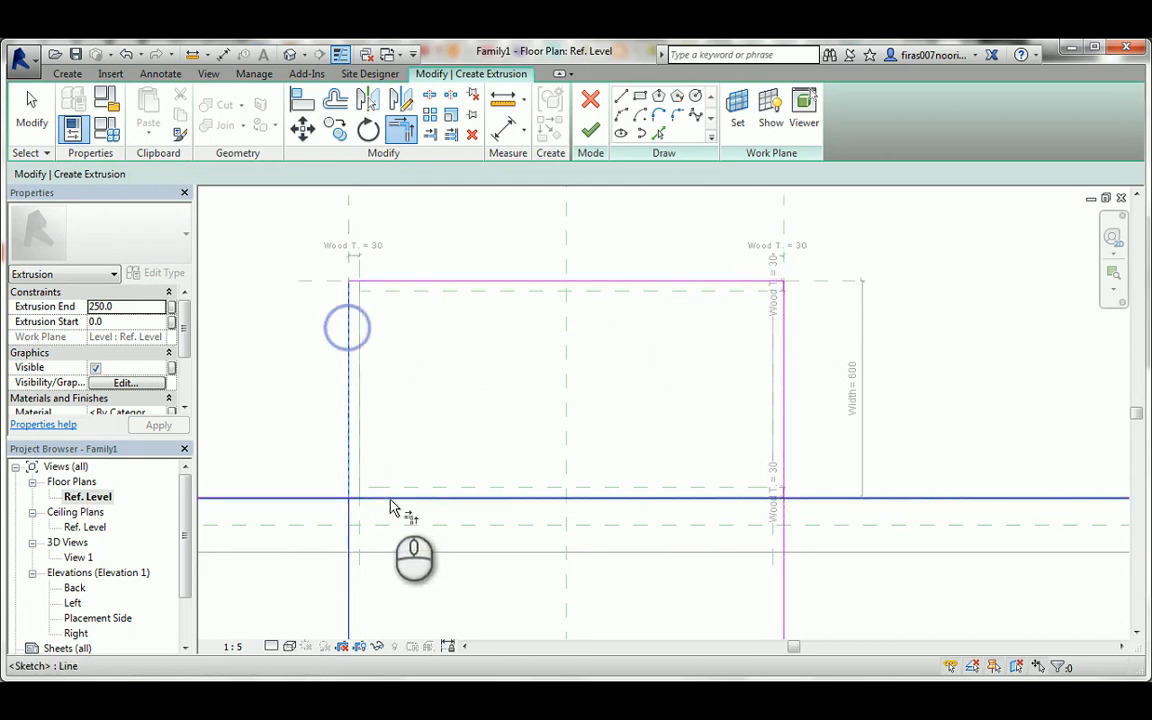
pyautogui.click(391, 497)
pyautogui.click(783, 447)
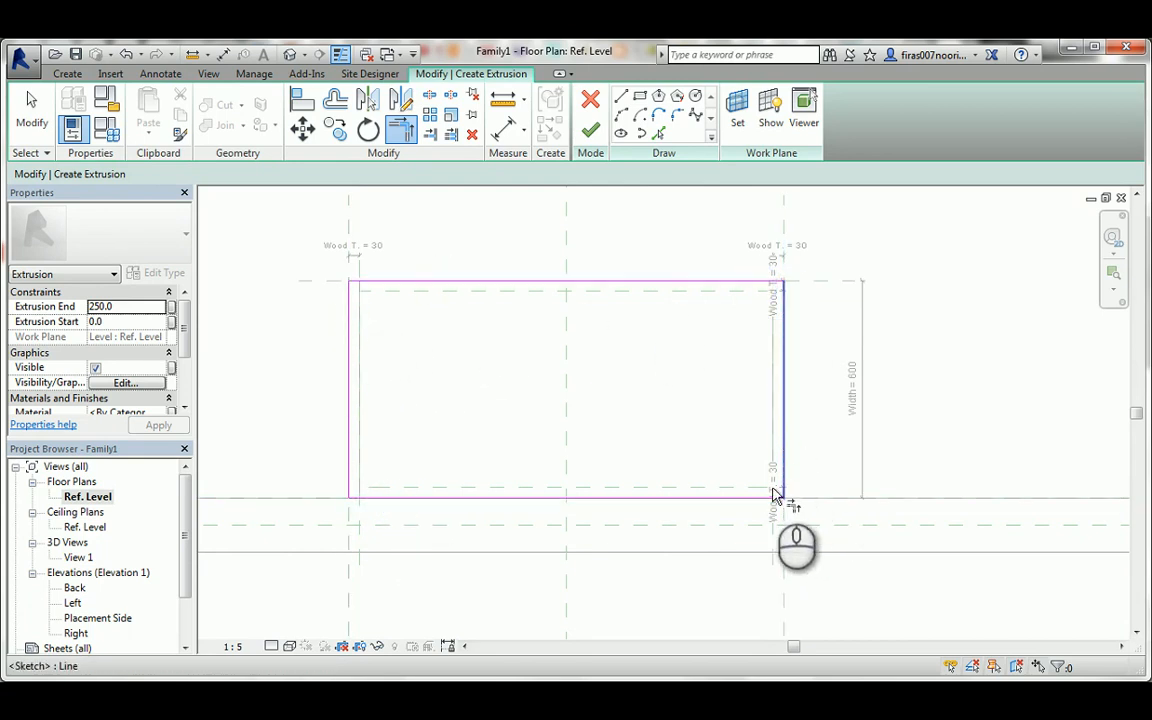
pyautogui.click(776, 497)
pyautogui.click(590, 130)
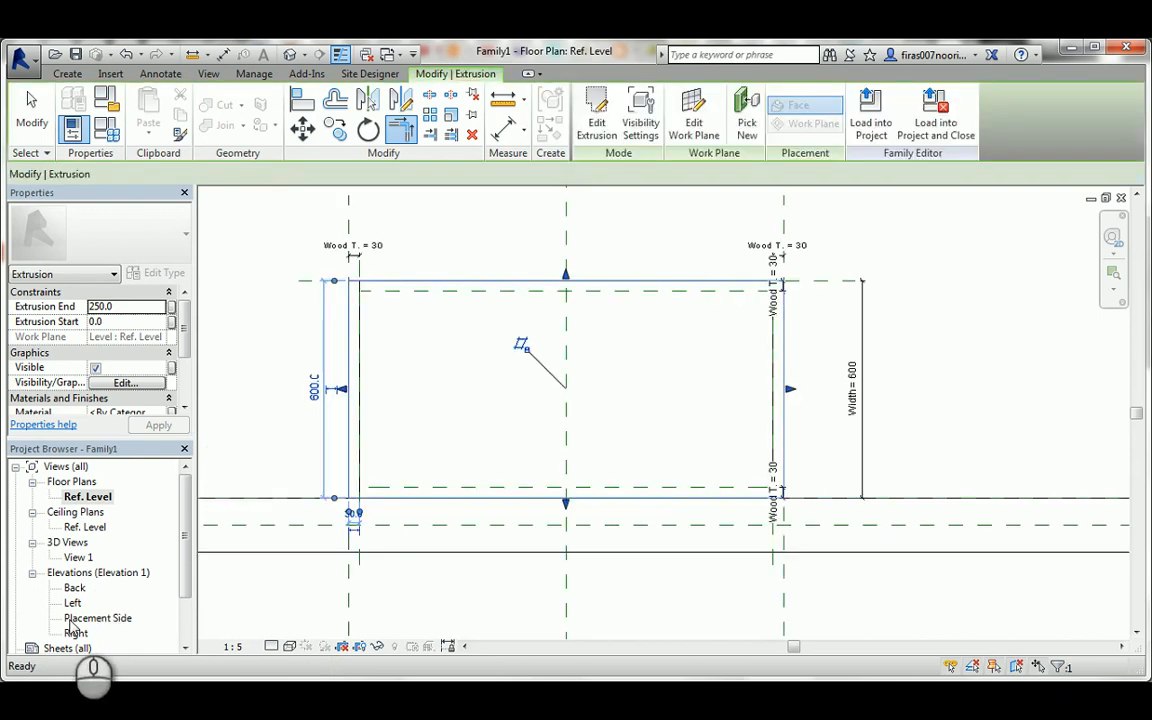
# In the Placement Side elevation, fit the bottom panel between the Leg H. plane and the Wood T. plane above it, locking both faces.
pyautogui.doubleClick(98, 618)
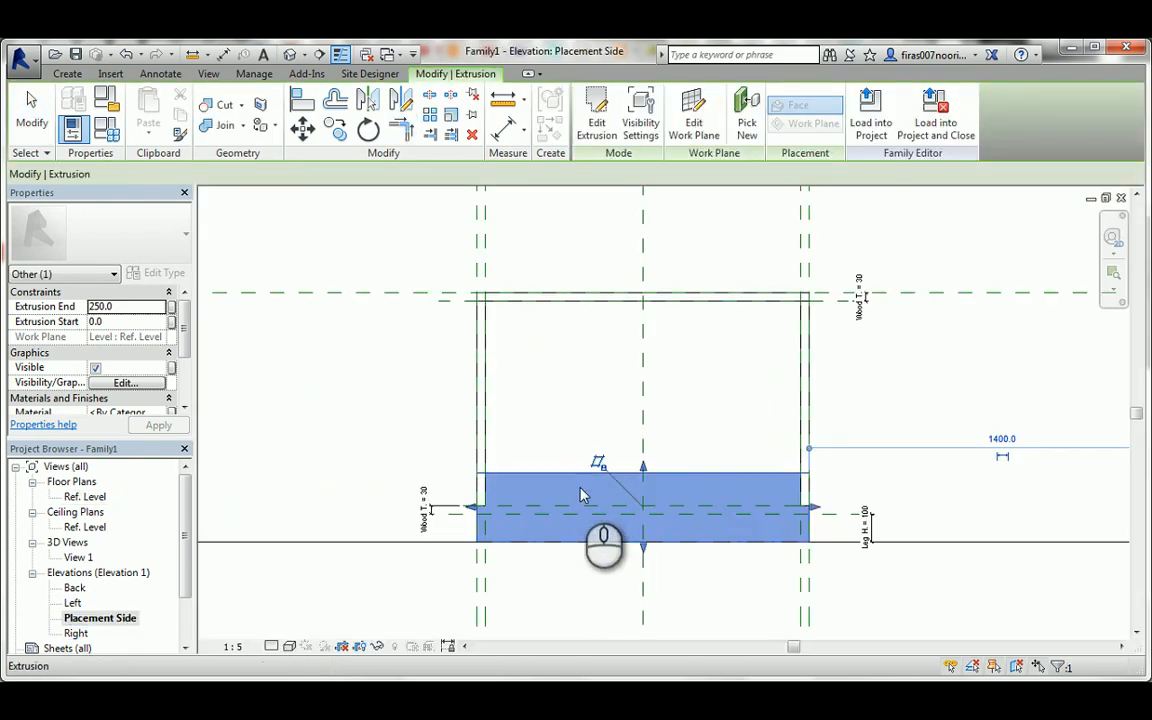
pyautogui.moveTo(651, 512)
pyautogui.mouseDown()
pyautogui.moveTo(645, 495)
pyautogui.moveTo(670, 520)
pyautogui.mouseUp()
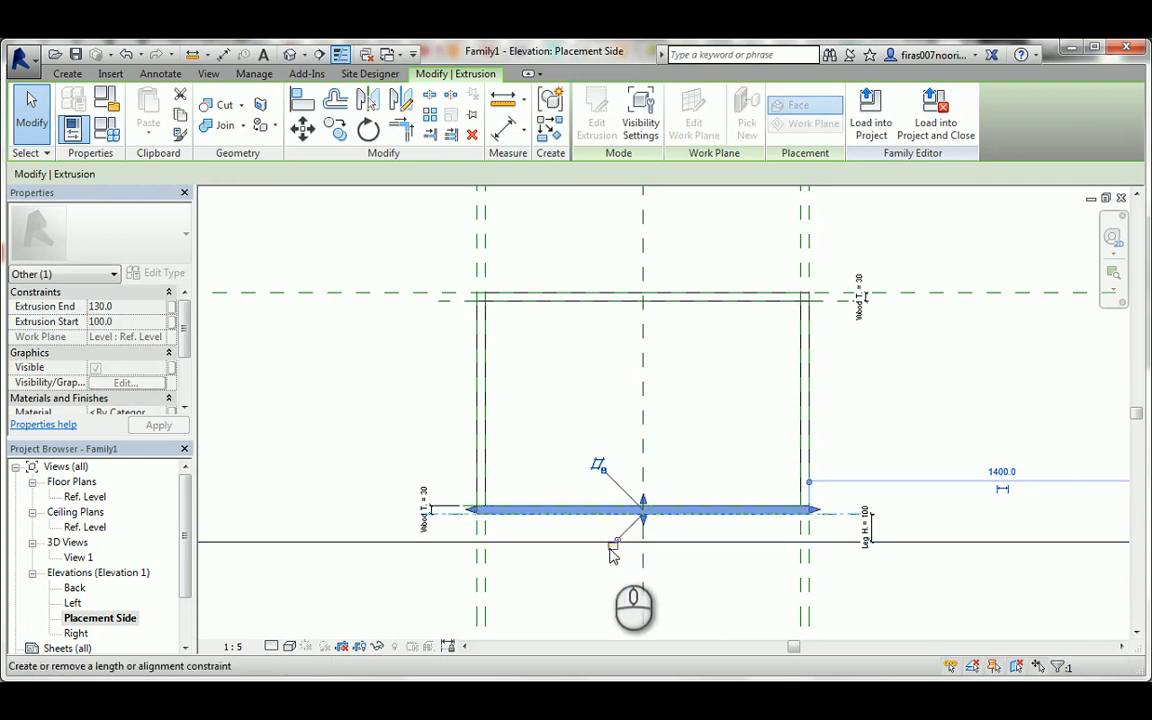
pyautogui.click(909, 398)
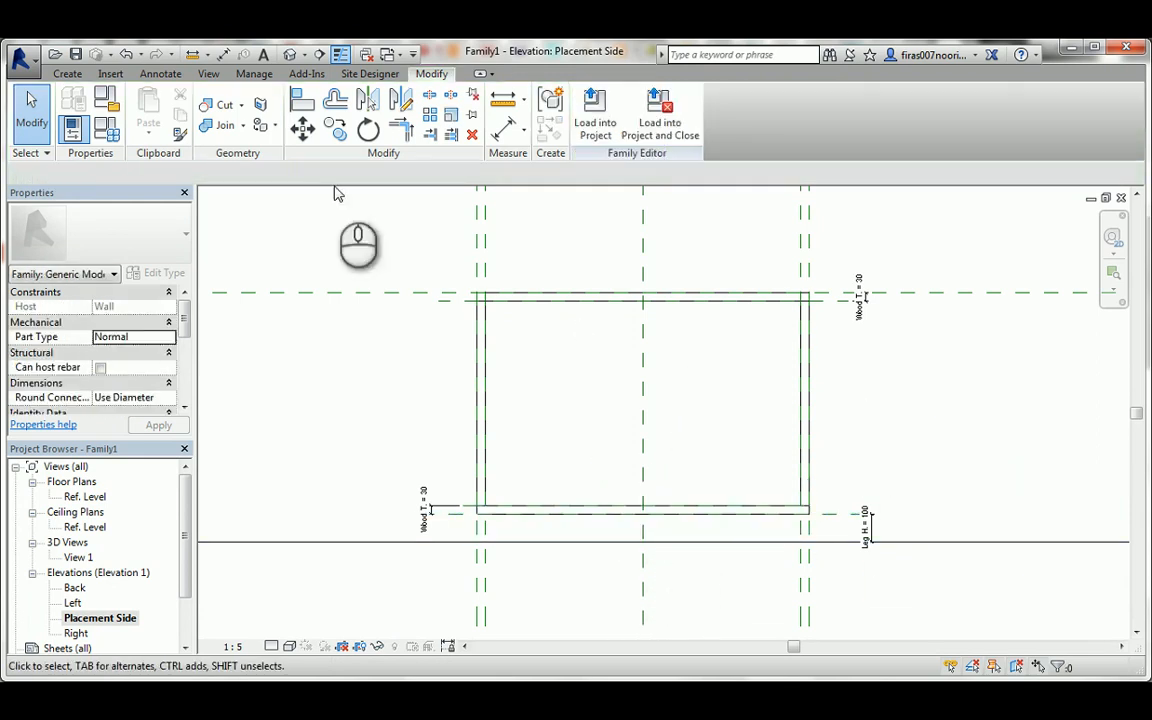
# Display the chest carcass from its open front in the default 3D view with the Shaded visual style.
pyautogui.click(290, 54)
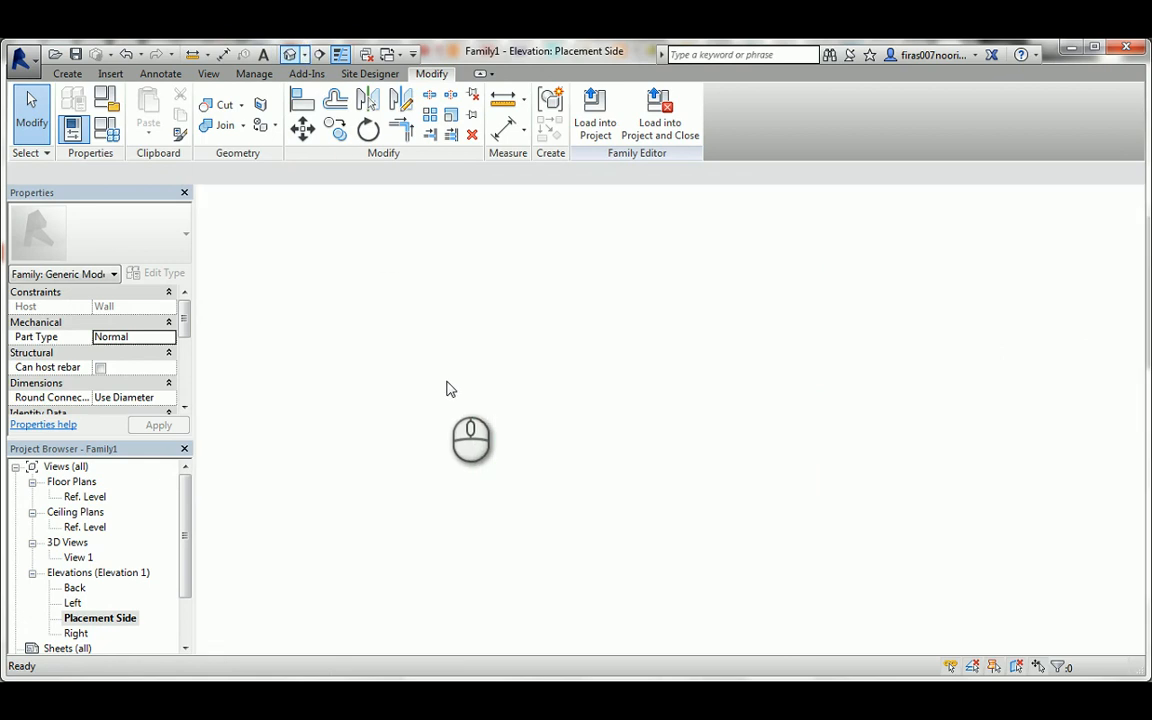
pyautogui.keyDown('shift'); pyautogui.moveTo(596, 399); pyautogui.dragTo(731, 538, button='middle'); pyautogui.keyUp('shift')
pyautogui.scroll(4, 638, 550)
pyautogui.moveTo(638, 550); pyautogui.dragTo(651, 372, button='middle')
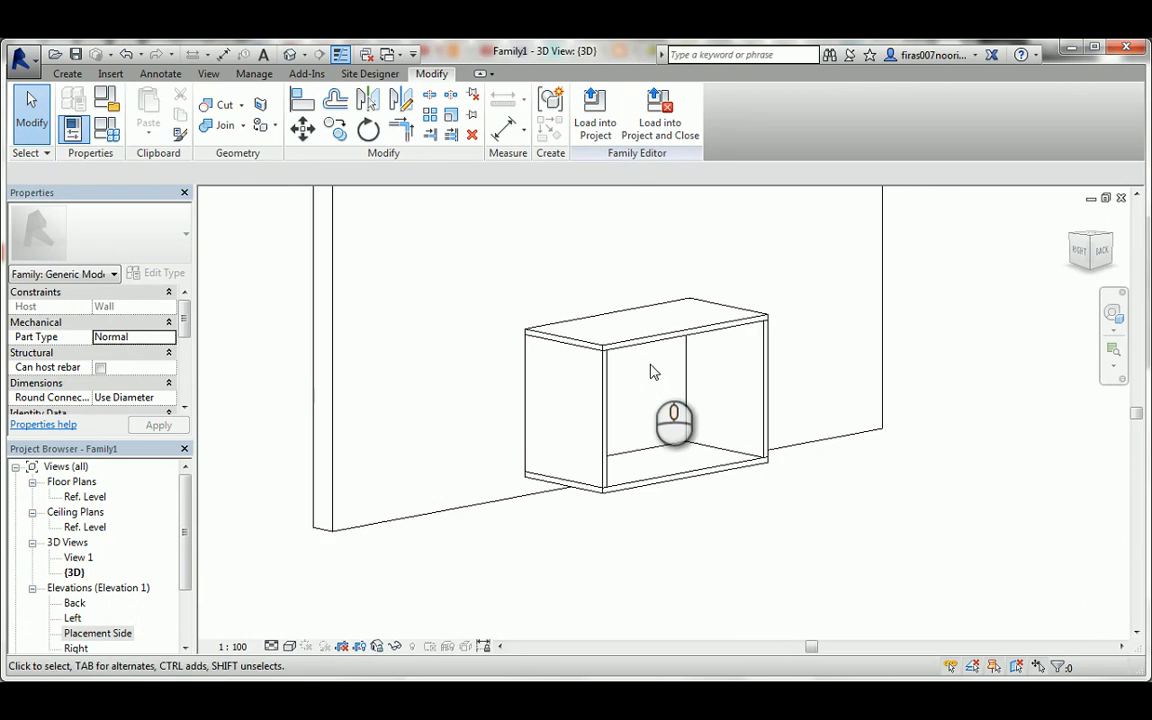
pyautogui.click(290, 646)
pyautogui.click(305, 578)
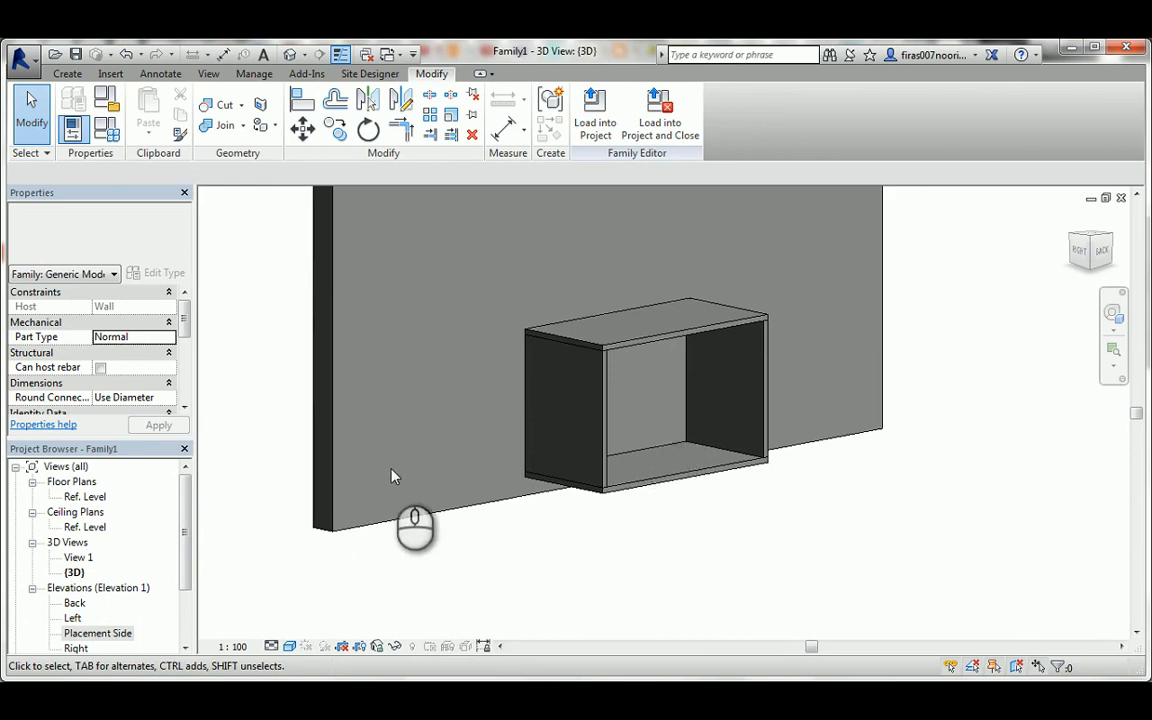
# Start a back panel extrusion in the Ref. Level floor plan with locked sketch lines on the rear Wood T. plane and the wall face.
pyautogui.doubleClick(86, 497)
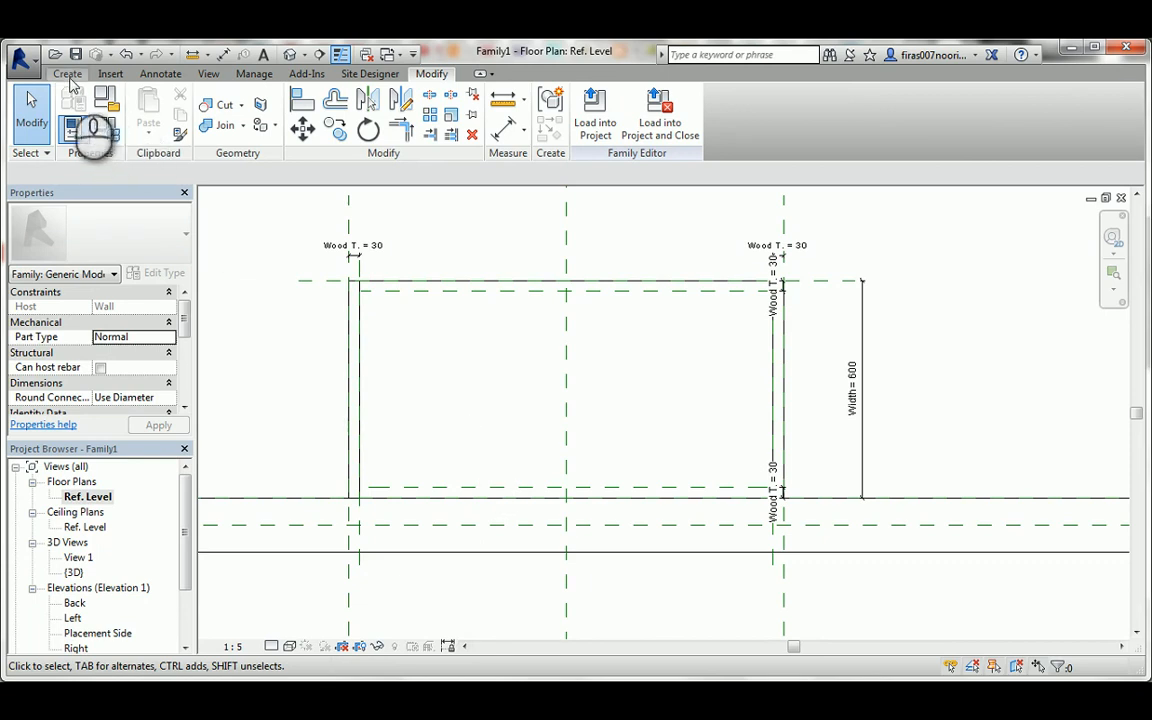
pyautogui.click(67, 74)
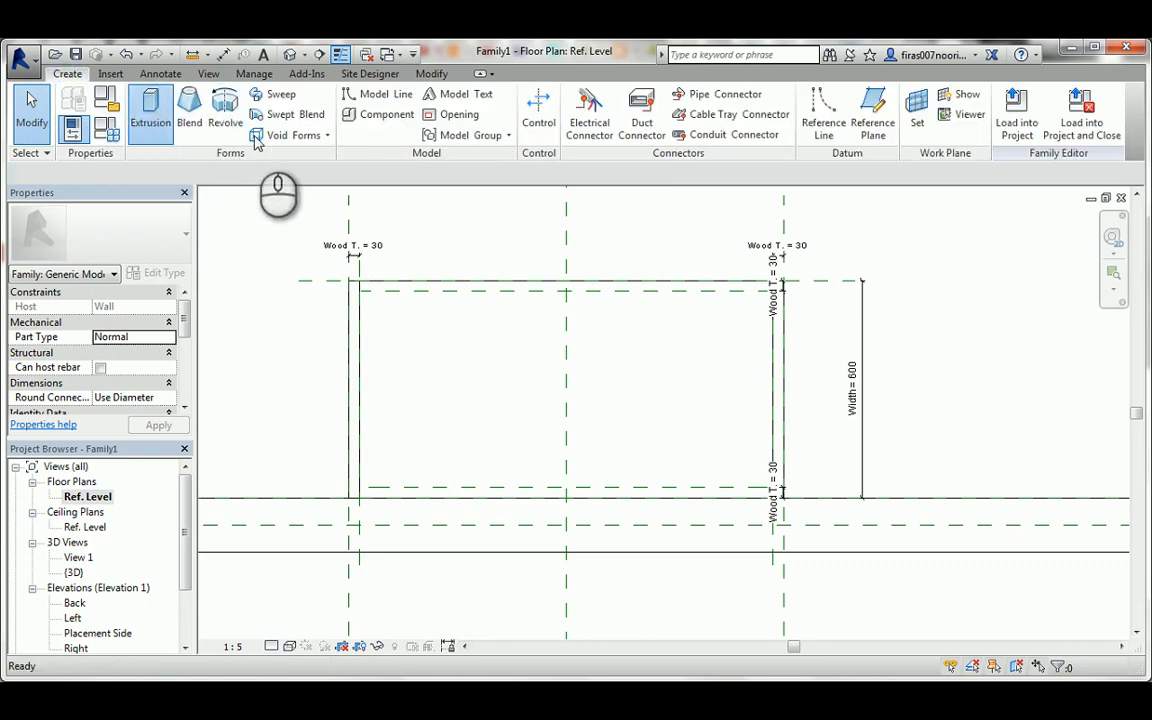
pyautogui.click(150, 110)
pyautogui.click(658, 133)
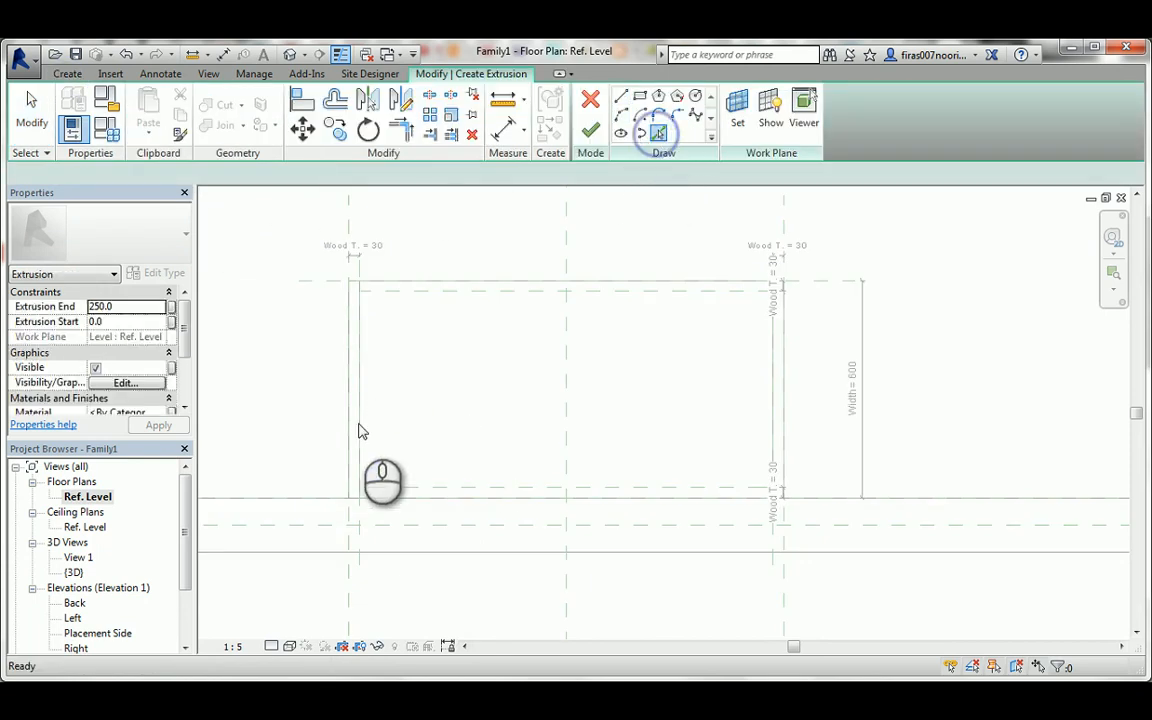
pyautogui.click(378, 490)
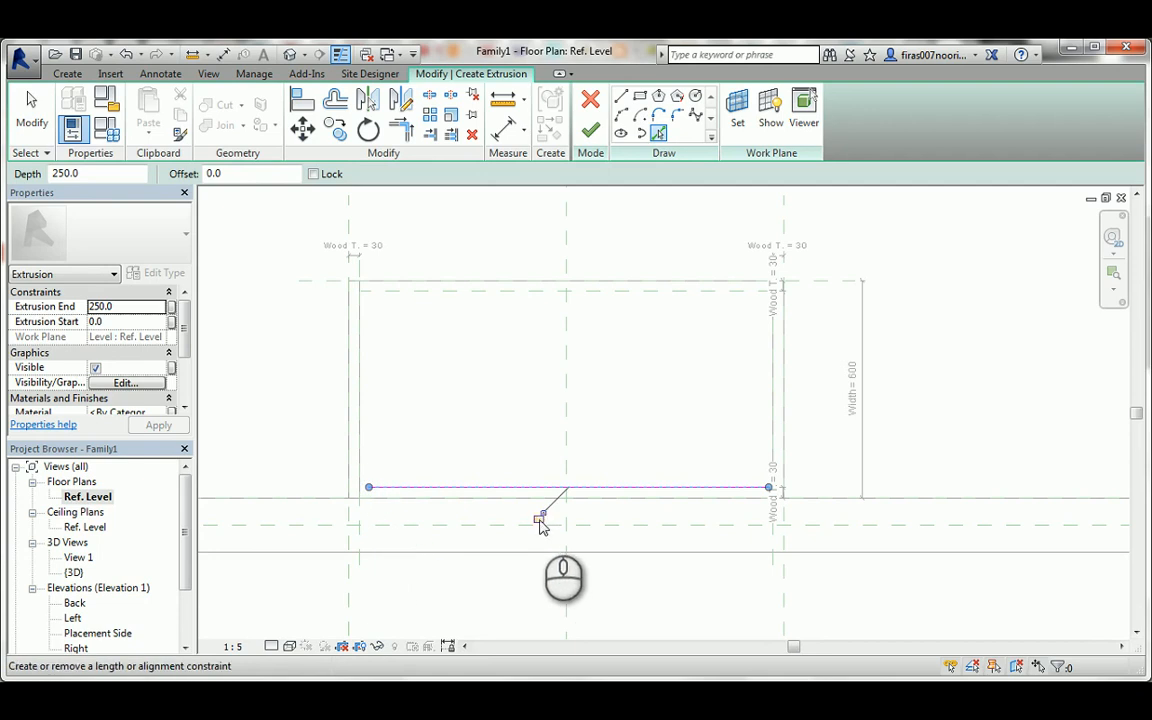
pyautogui.click(734, 497)
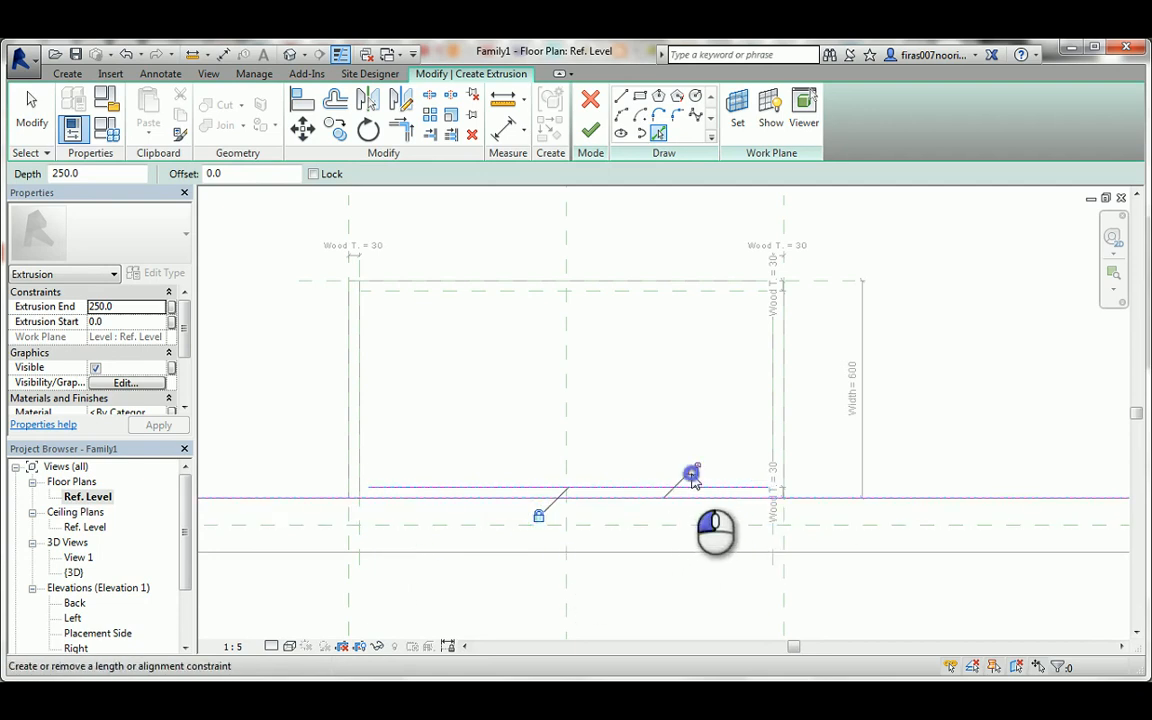
pyautogui.click(692, 474)
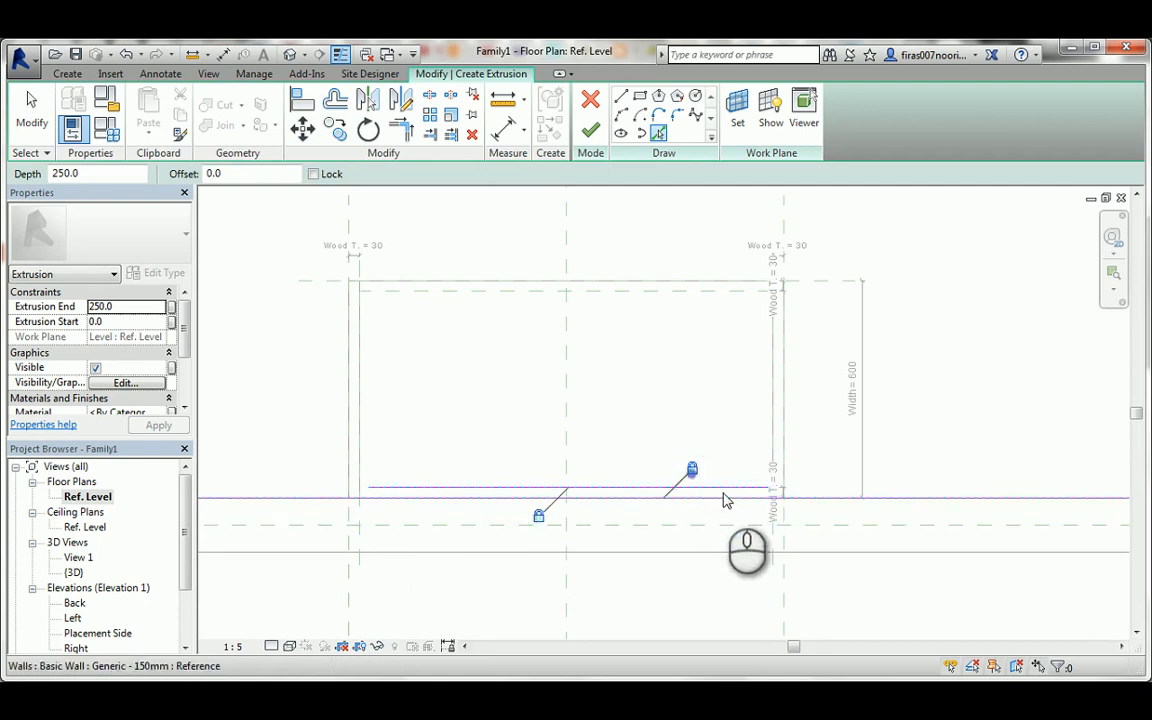
# Add back panel sketch lines on the two inner side reference planes and lock them there.
pyautogui.click(775, 560)
pyautogui.click(743, 385)
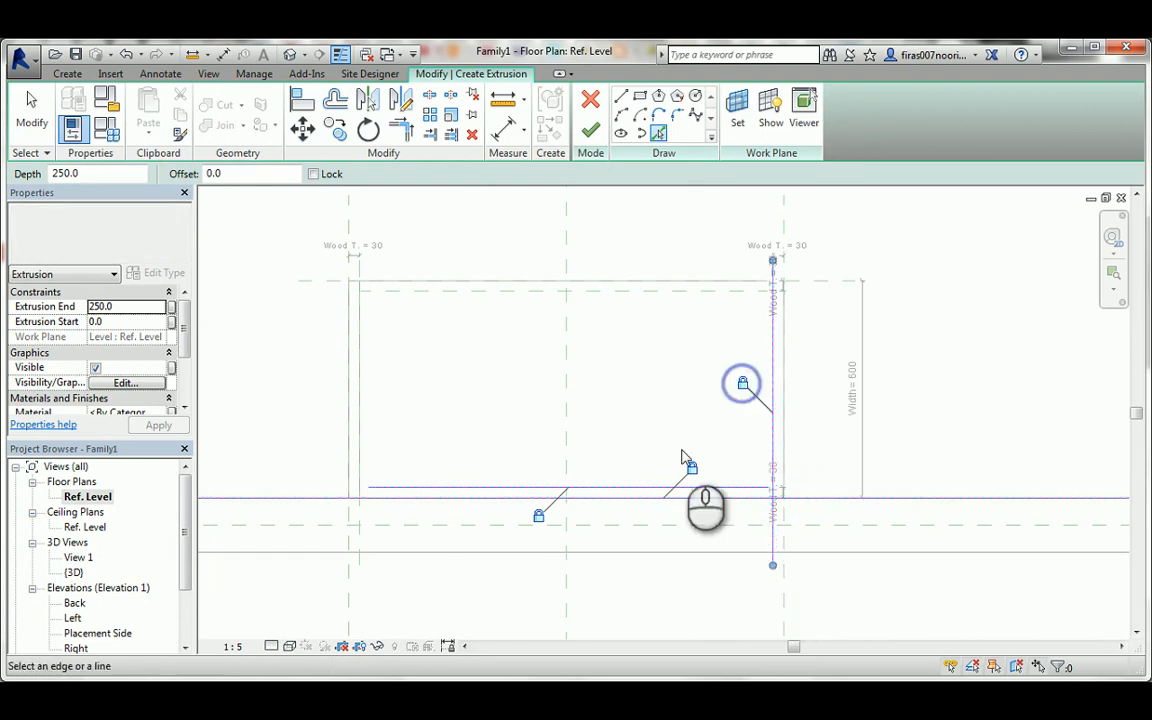
pyautogui.click(362, 533)
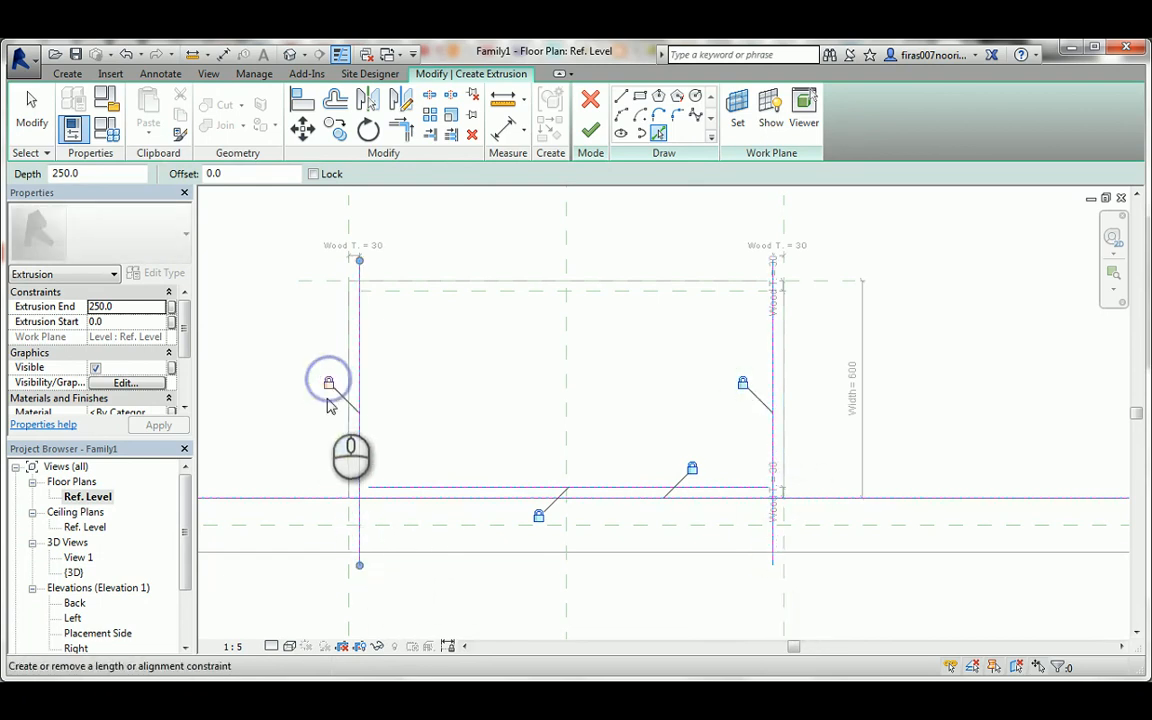
pyautogui.press('Escape')
# Trim the back panel's sketch lines into a closed thin rectangle between the side panels and finish the extrusion.
pyautogui.scroll(2, 374, 499)
pyautogui.press('t')
pyautogui.press('r')
pyautogui.click(370, 484)
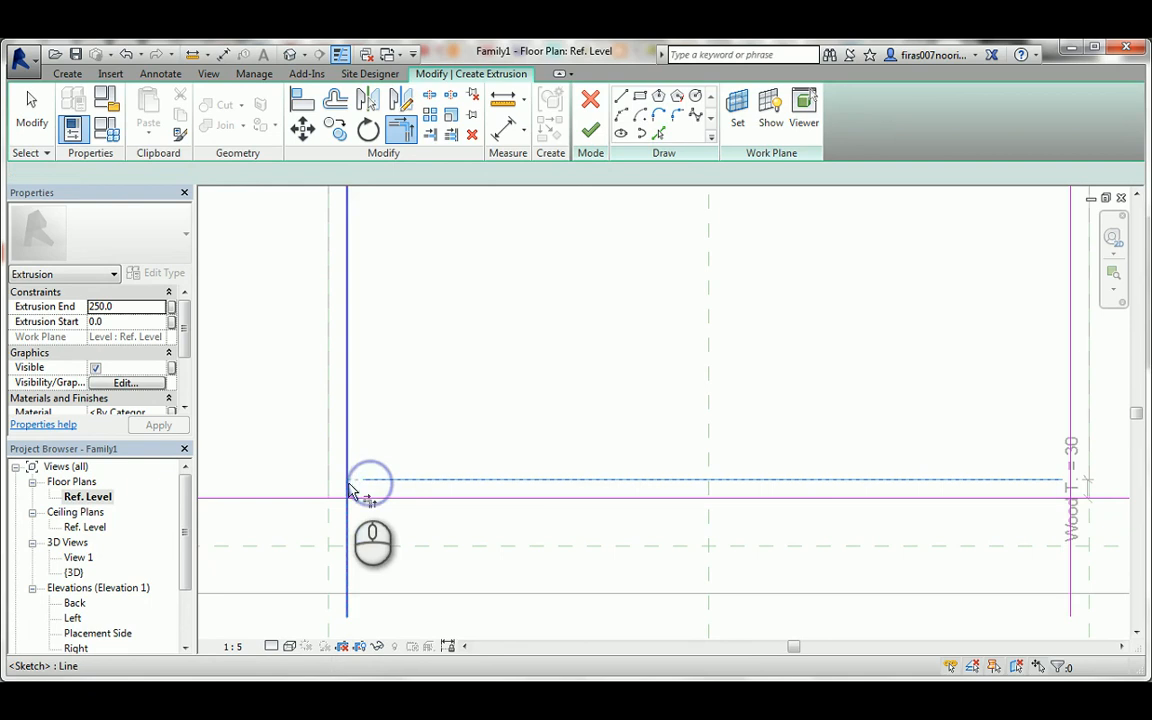
pyautogui.click(358, 502)
pyautogui.scroll(-2, 375, 505)
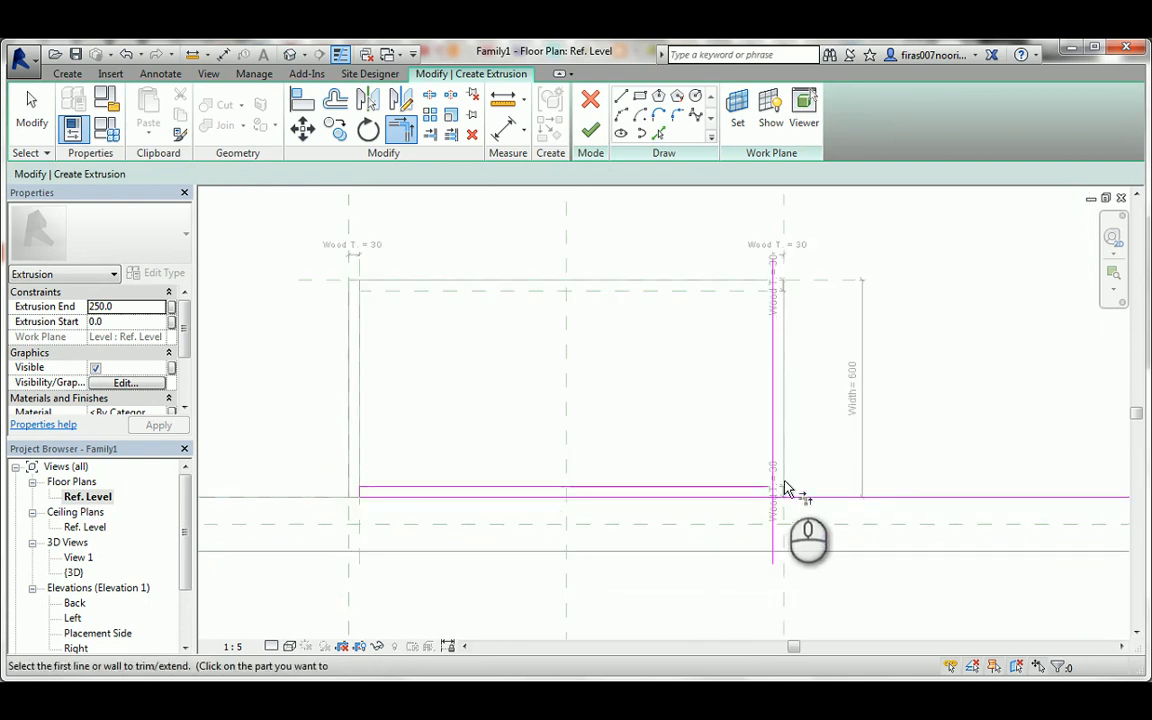
pyautogui.scroll(1, 770, 500)
pyautogui.click(755, 501)
pyautogui.click(769, 493)
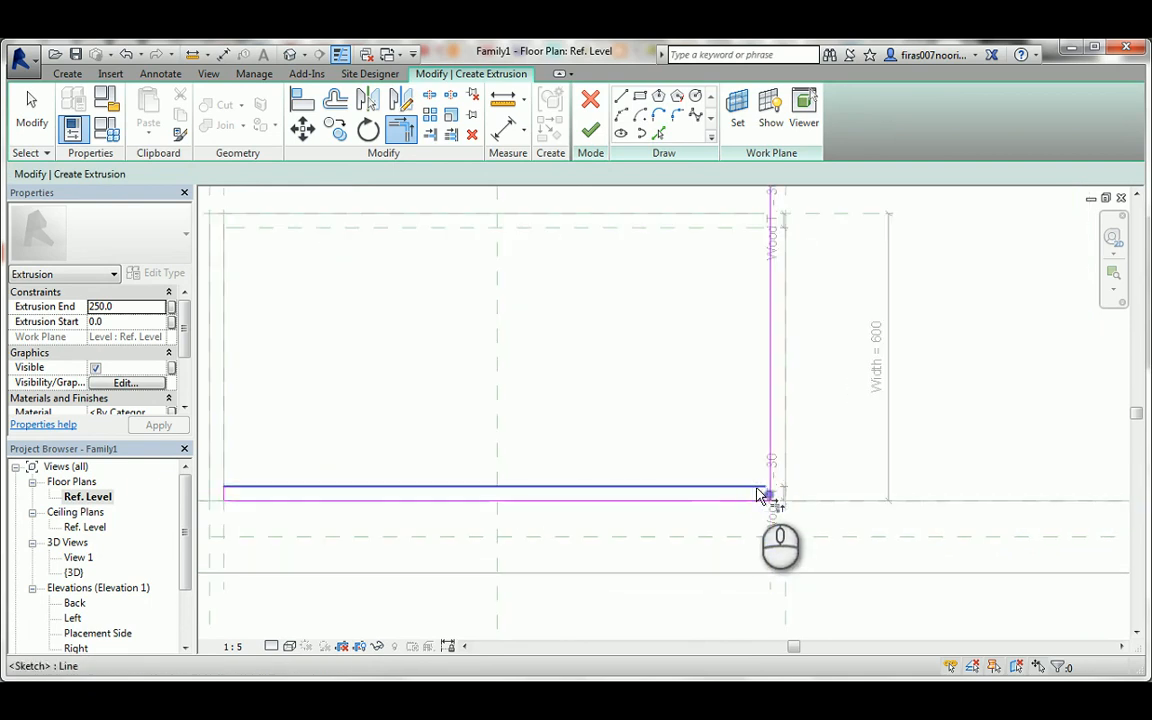
pyautogui.click(756, 487)
pyautogui.click(769, 495)
pyautogui.scroll(-2, 670, 482)
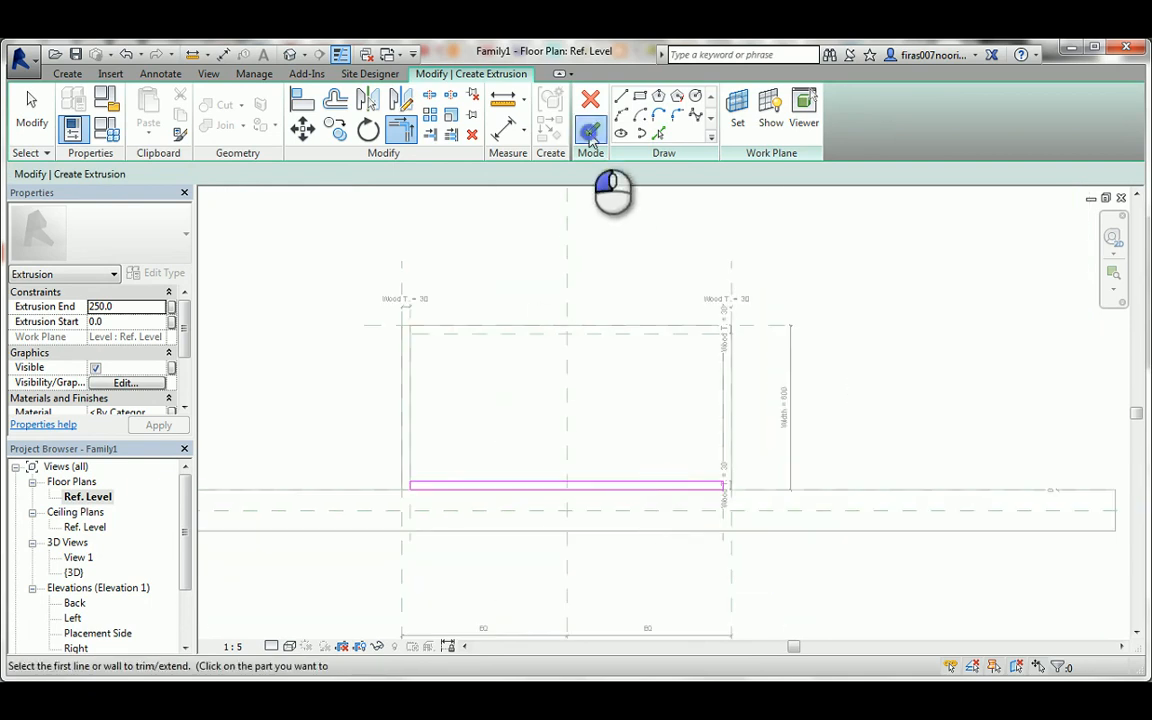
pyautogui.click(590, 133)
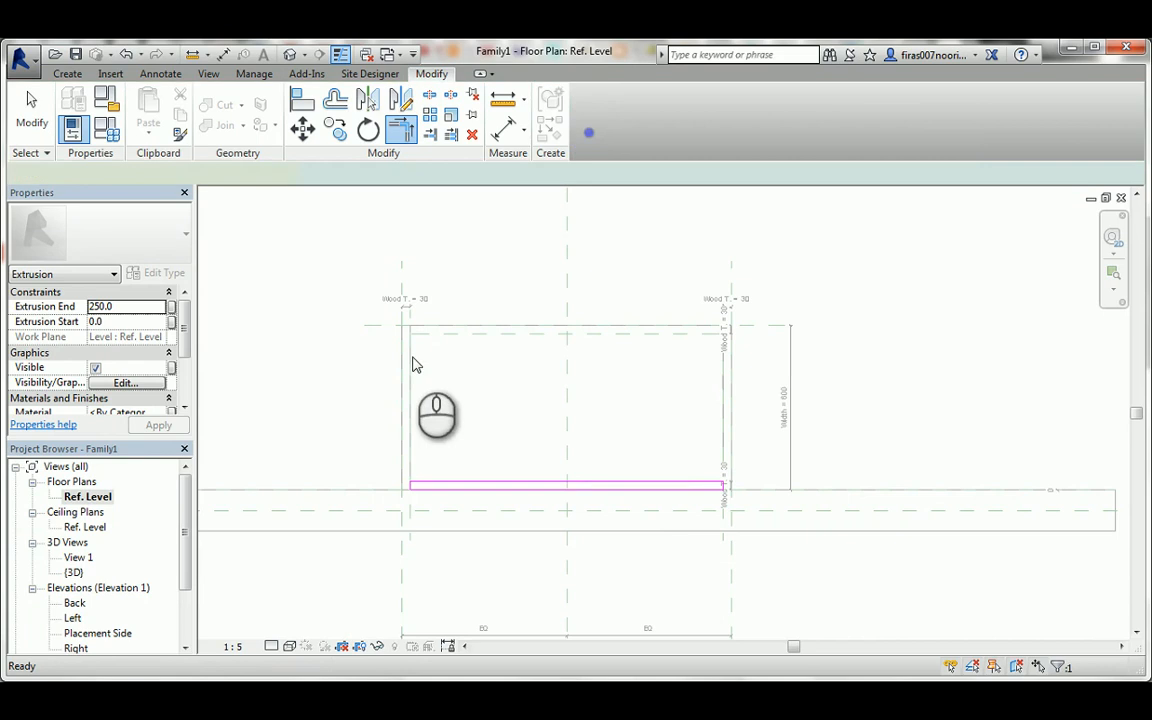
# In the Placement Side elevation, stretch the back panel between the inner faces of the top and bottom panels, locking both ends.
pyautogui.doubleClick(95, 633)
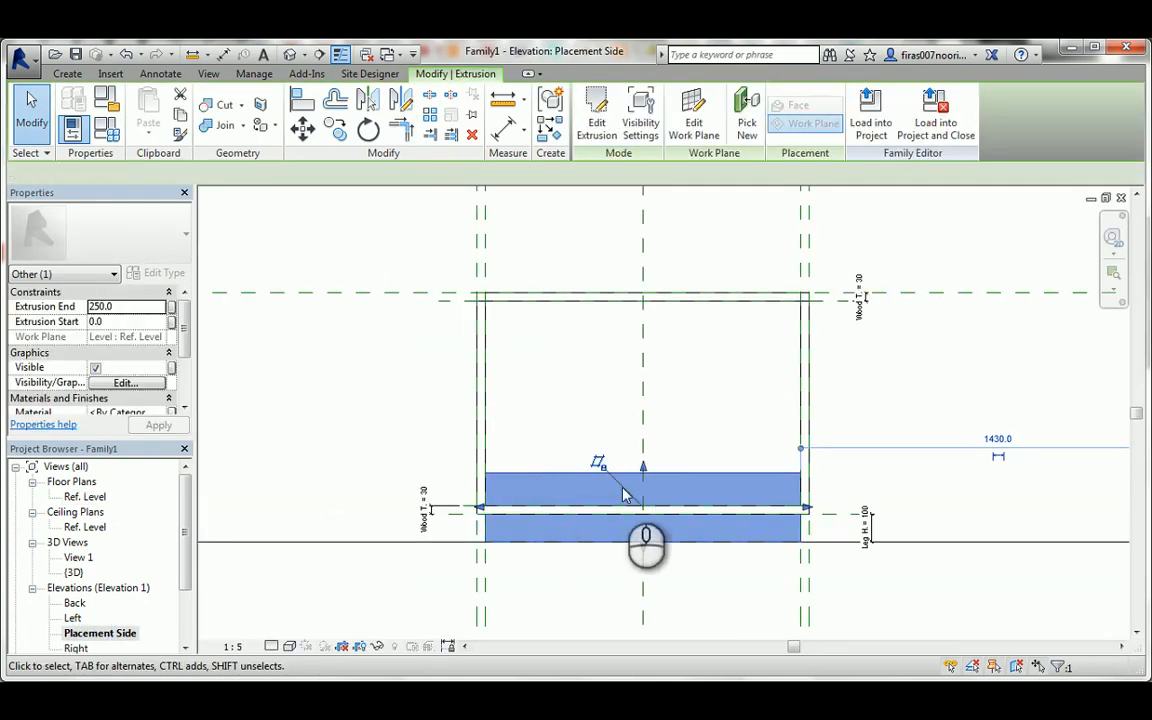
pyautogui.click(648, 478)
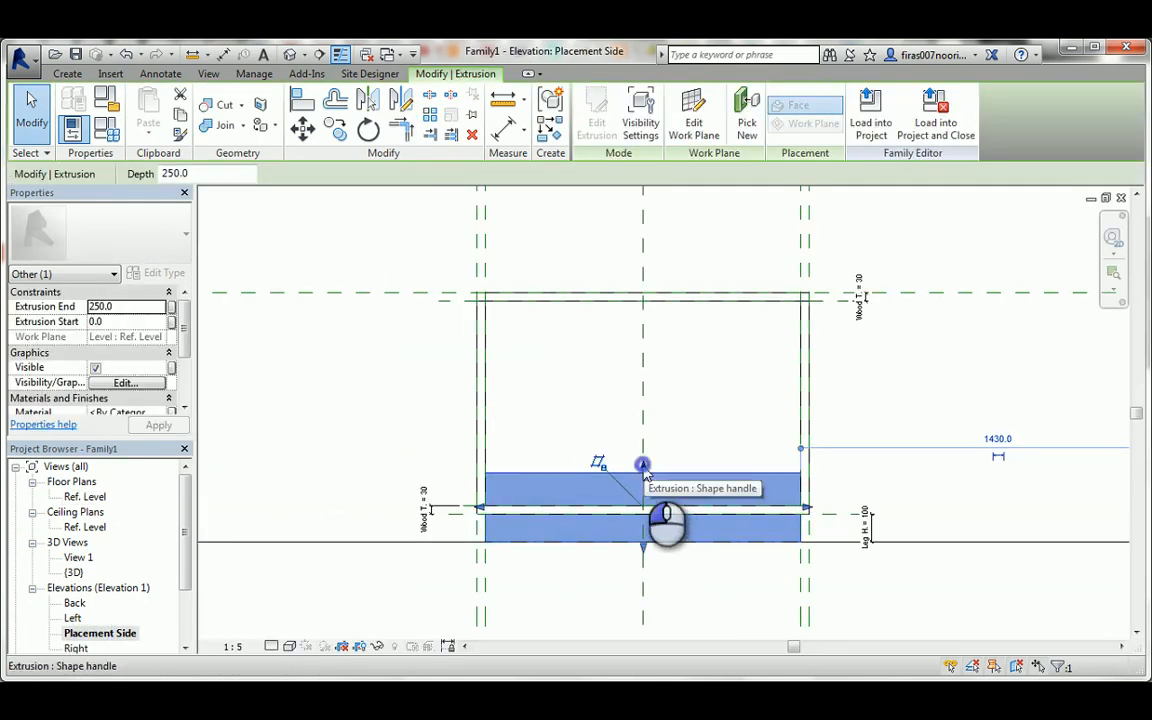
pyautogui.moveTo(643, 468); pyautogui.dragTo(470, 312)
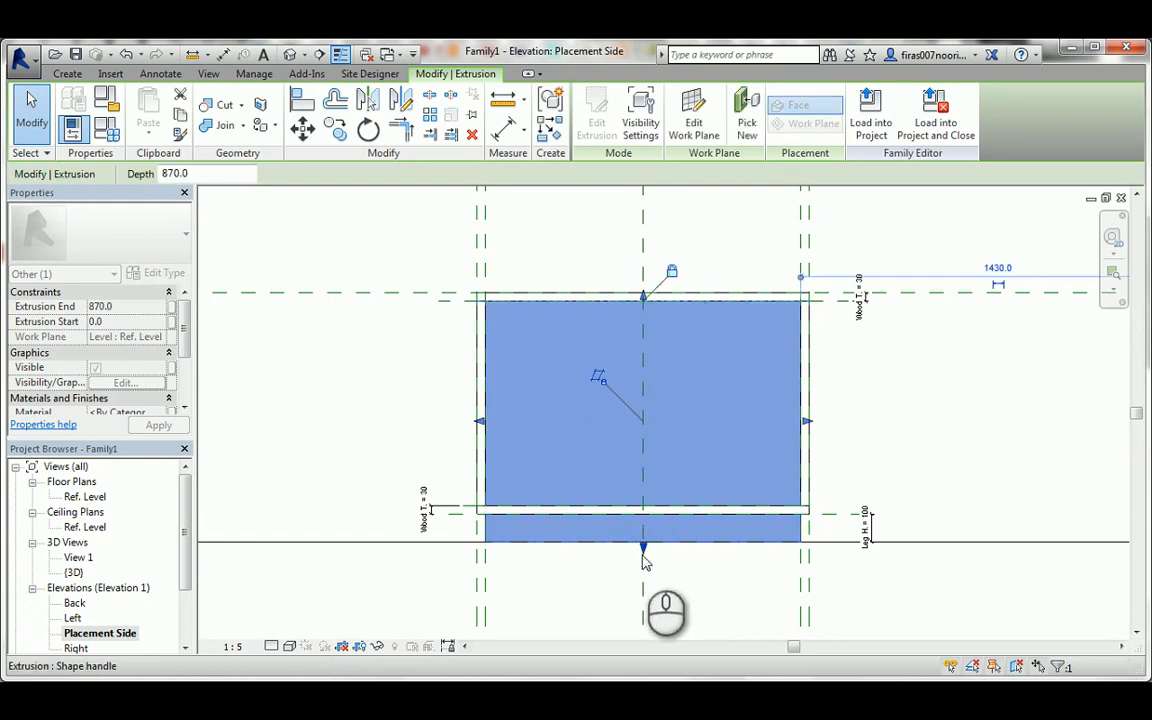
pyautogui.moveTo(643, 541); pyautogui.dragTo(843, 507)
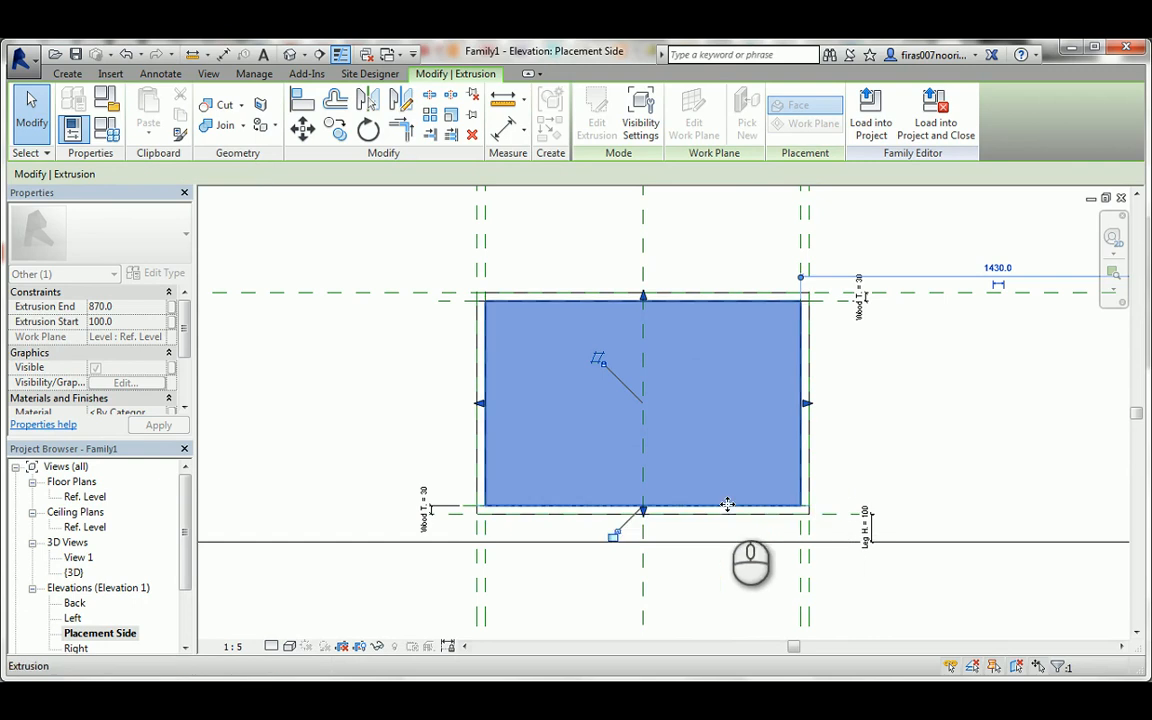
# Examine the back panel's fit inside the chest carcass in the 3D view.
pyautogui.click(290, 55)
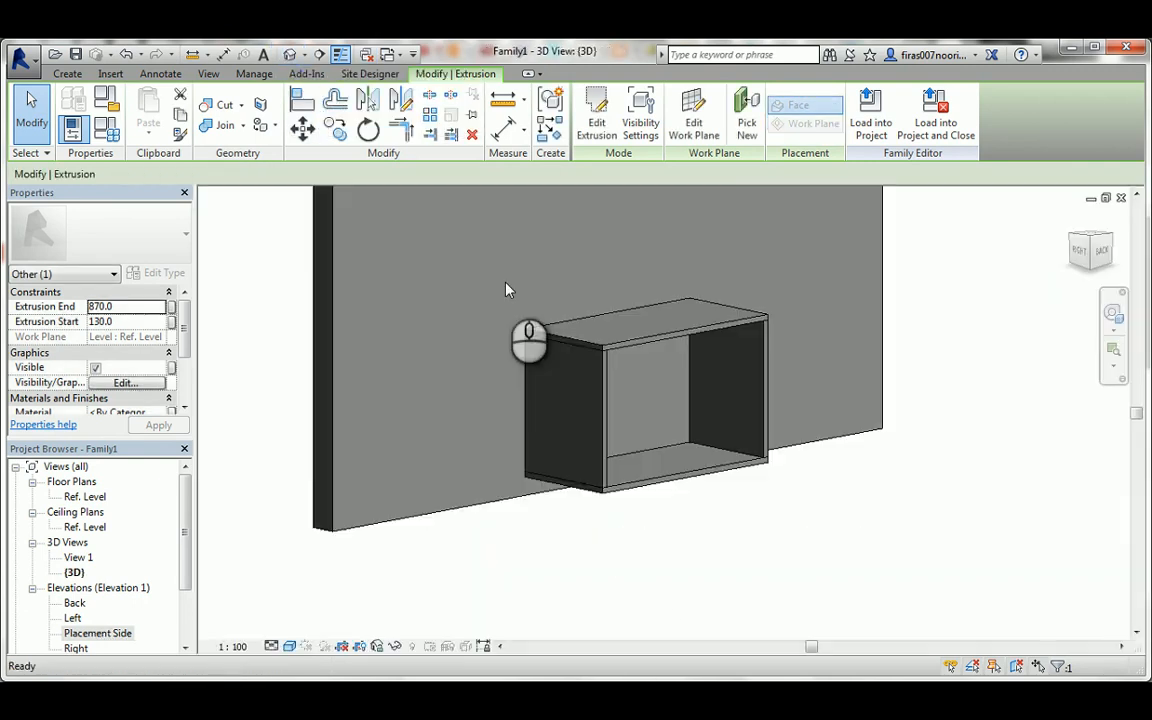
pyautogui.press('Escape')
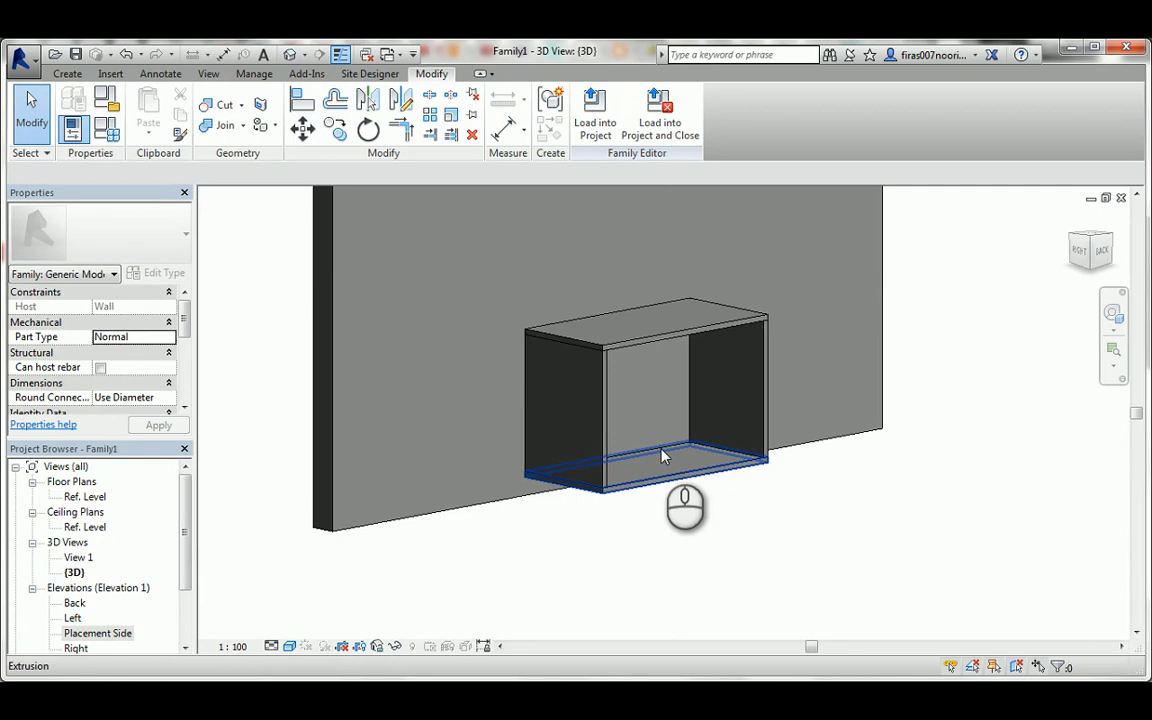
pyautogui.press('Tab')
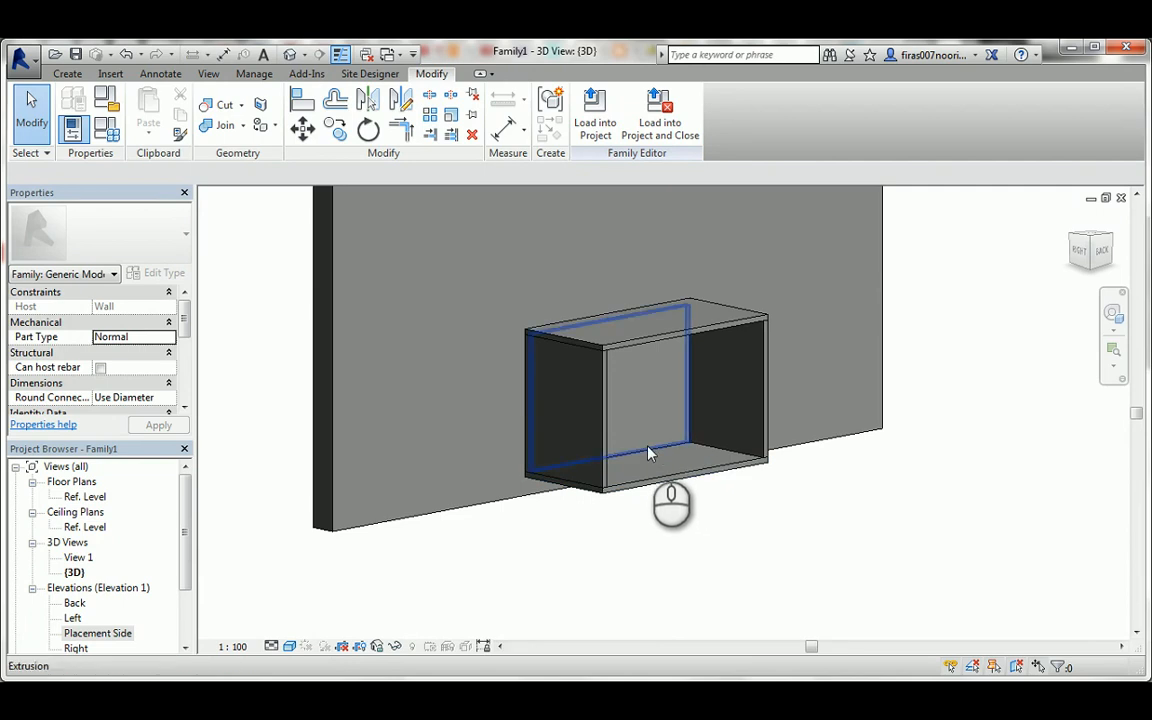
pyautogui.keyDown('shift'); pyautogui.moveTo(648, 452); pyautogui.dragTo(571, 415, button='middle'); pyautogui.keyUp('shift')
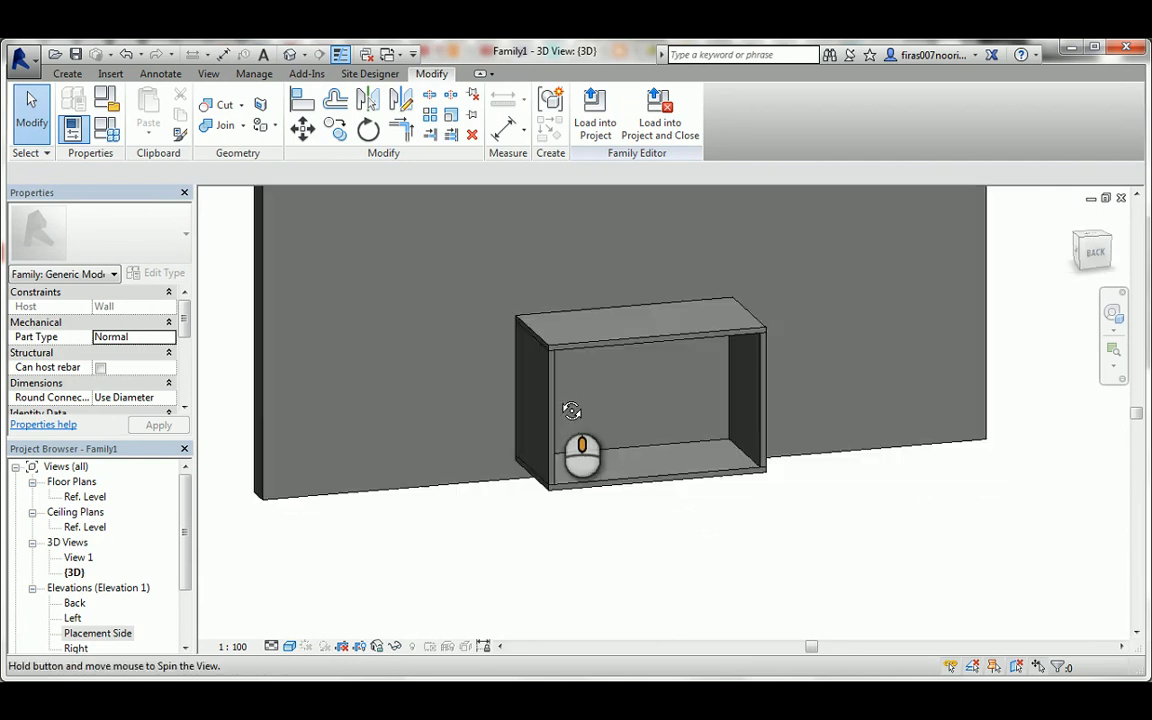
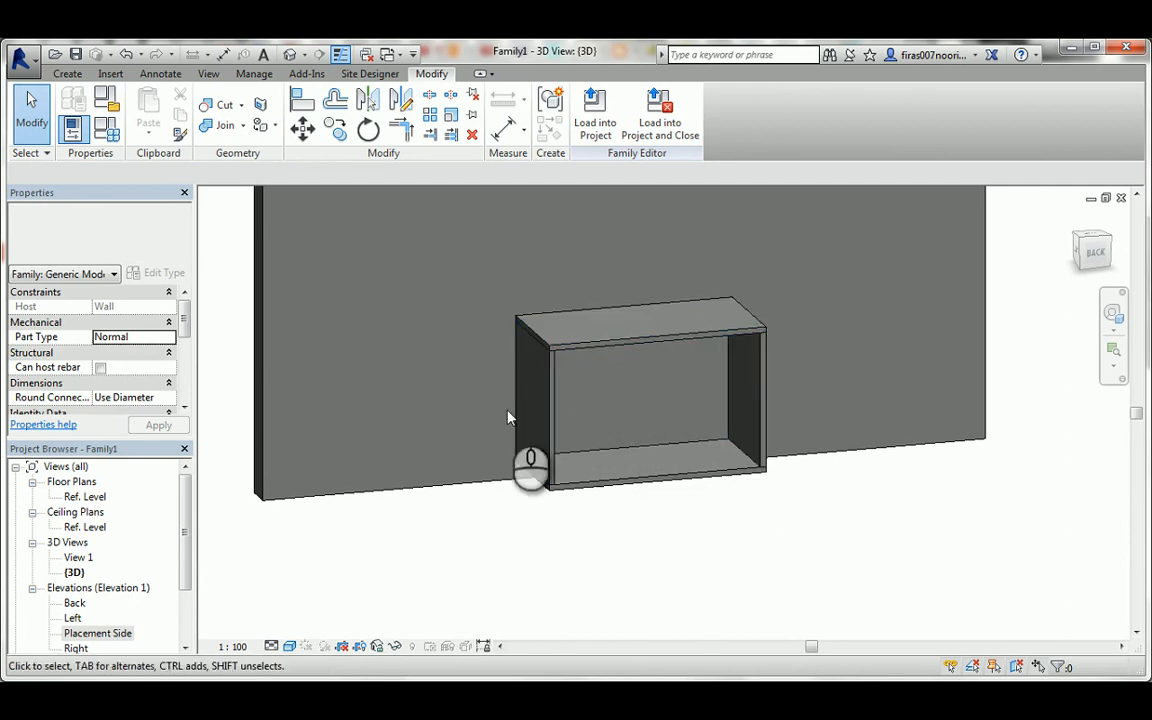
# In the Ref. Level plan, draw two vertical reference planes about 80 mm inside the chest's left side and 140 mm inside its right side.
pyautogui.doubleClick(86, 497)
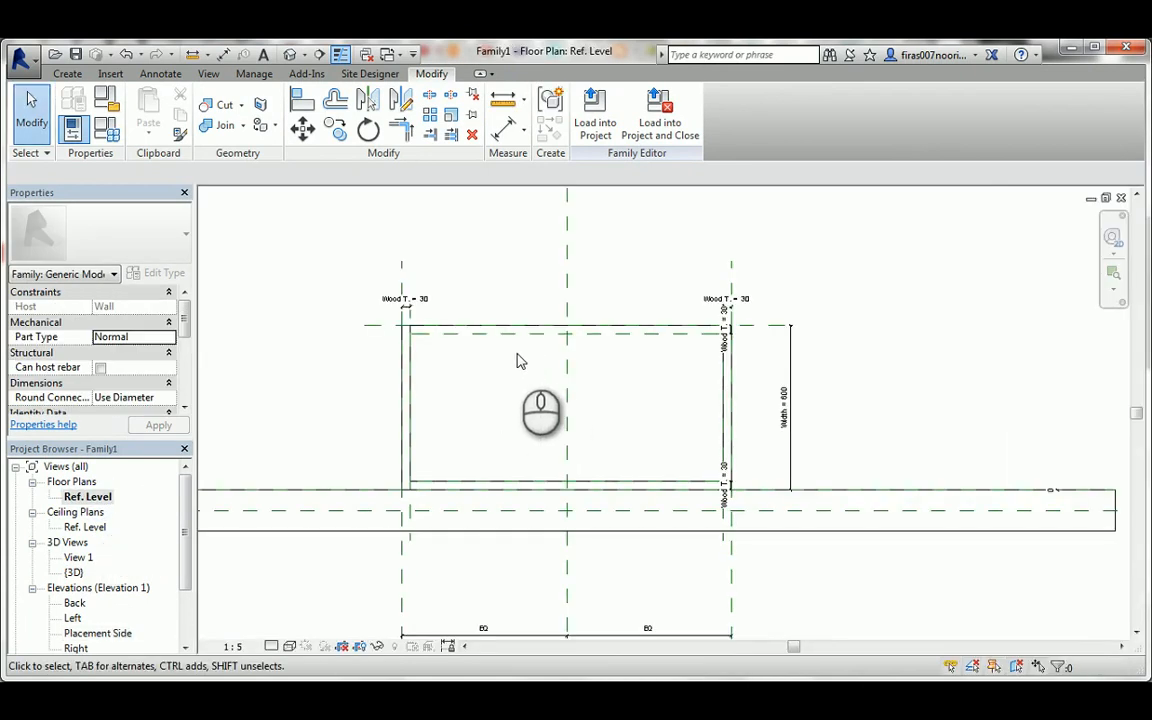
pyautogui.click(67, 73)
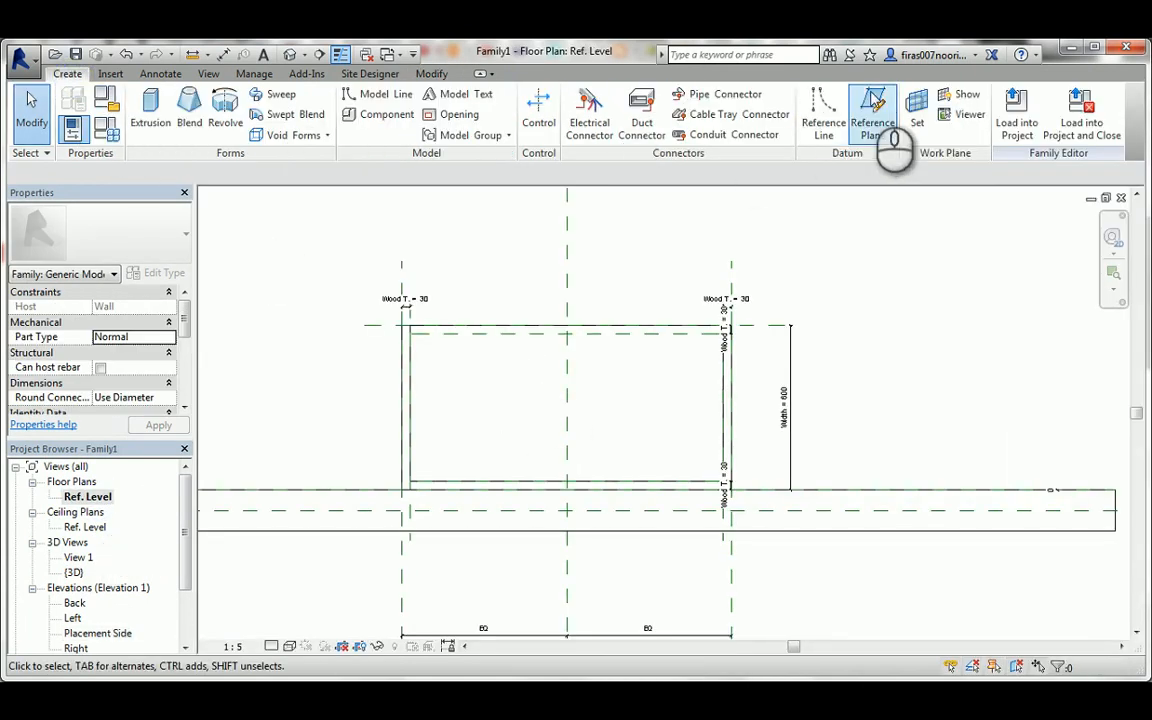
pyautogui.click(874, 130)
pyautogui.click(427, 261)
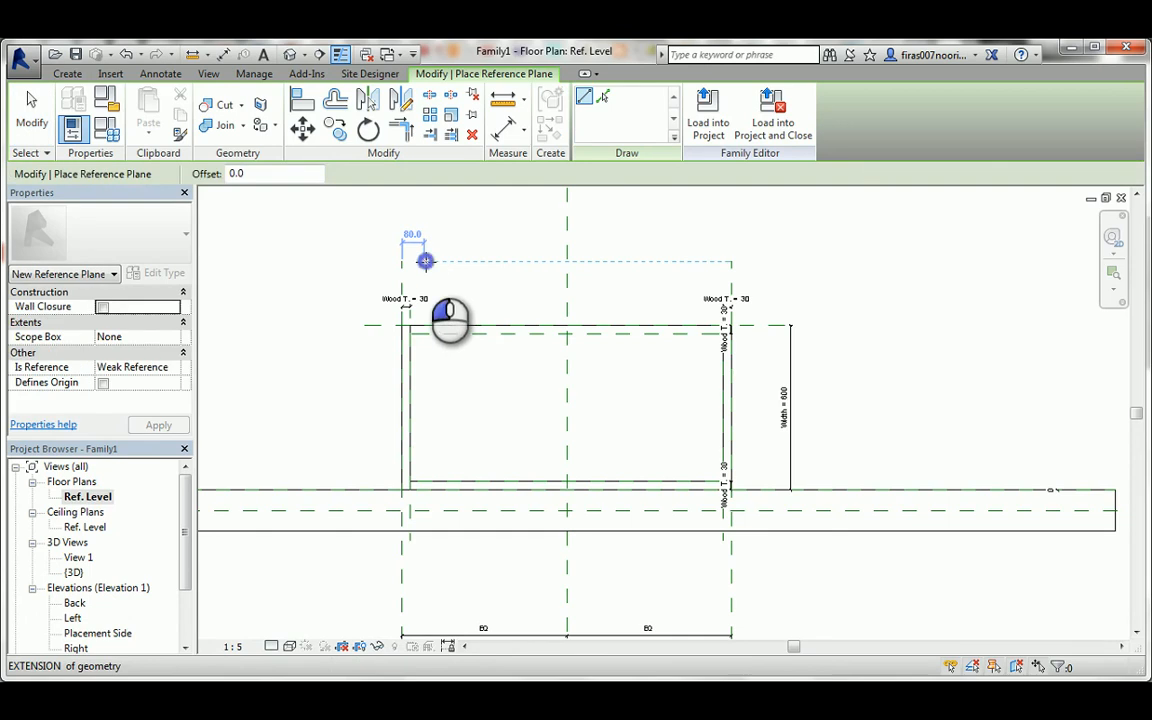
pyautogui.click(425, 556)
pyautogui.click(693, 261)
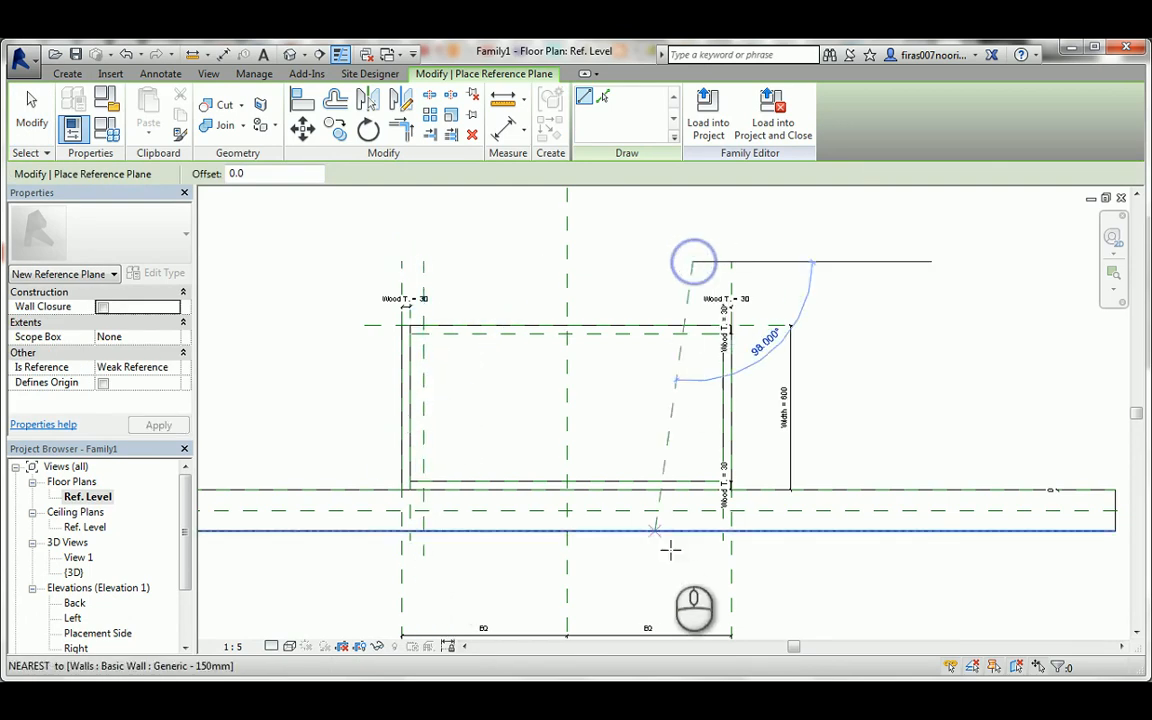
pyautogui.click(693, 571)
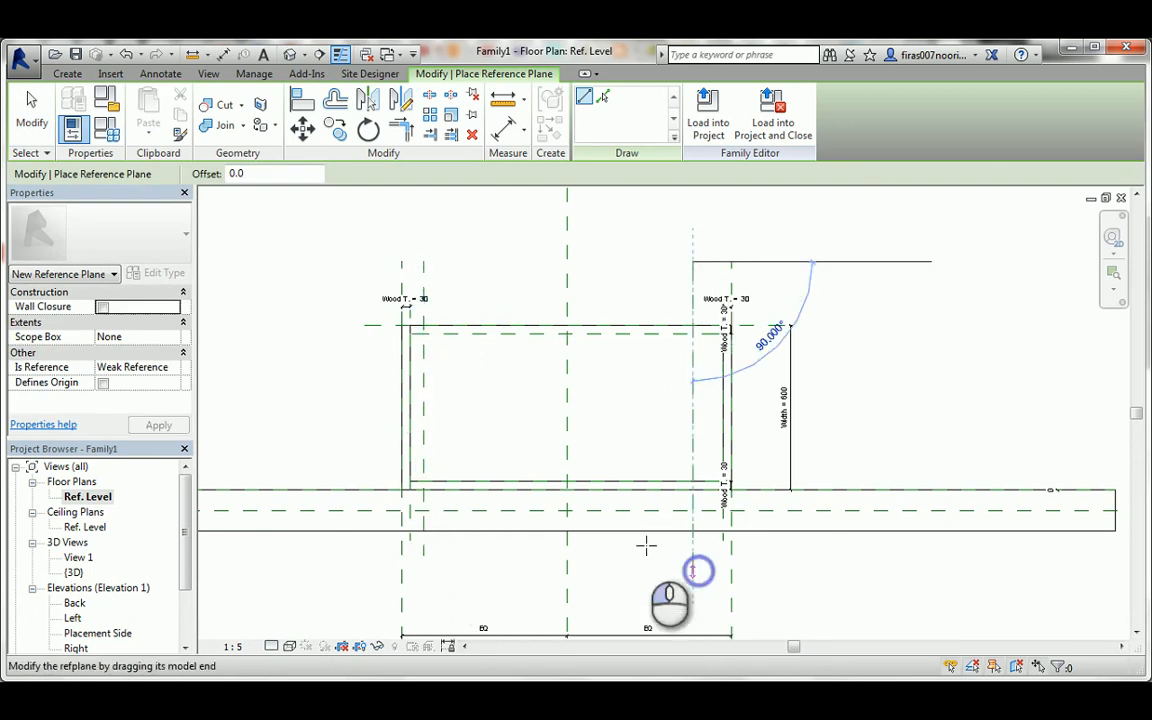
# Draw two horizontal reference planes across the chest, about 100 mm behind the front plane and about 65 mm in front of the wall face.
pyautogui.click(362, 353)
pyautogui.click(843, 352)
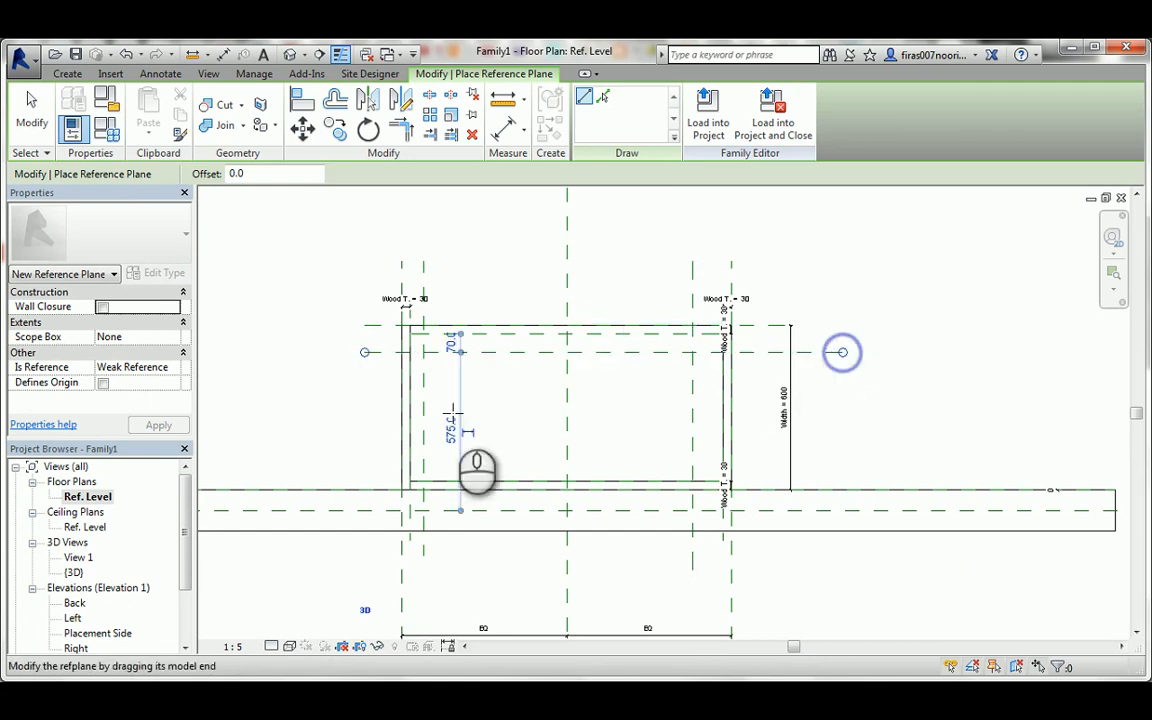
pyautogui.click(363, 473)
pyautogui.click(812, 470)
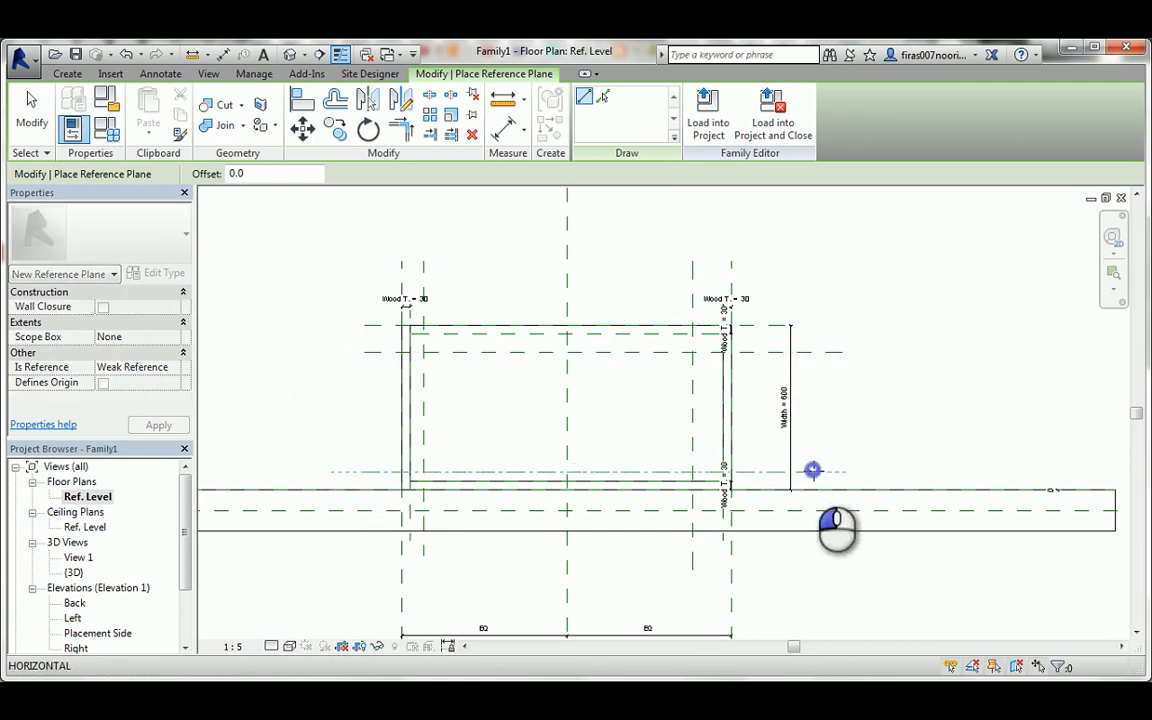
pyautogui.press('Escape')
# Add aligned dimensions from the two new horizontal reference planes to the chest's front plane and back plane.
pyautogui.press('d')
pyautogui.press('i')
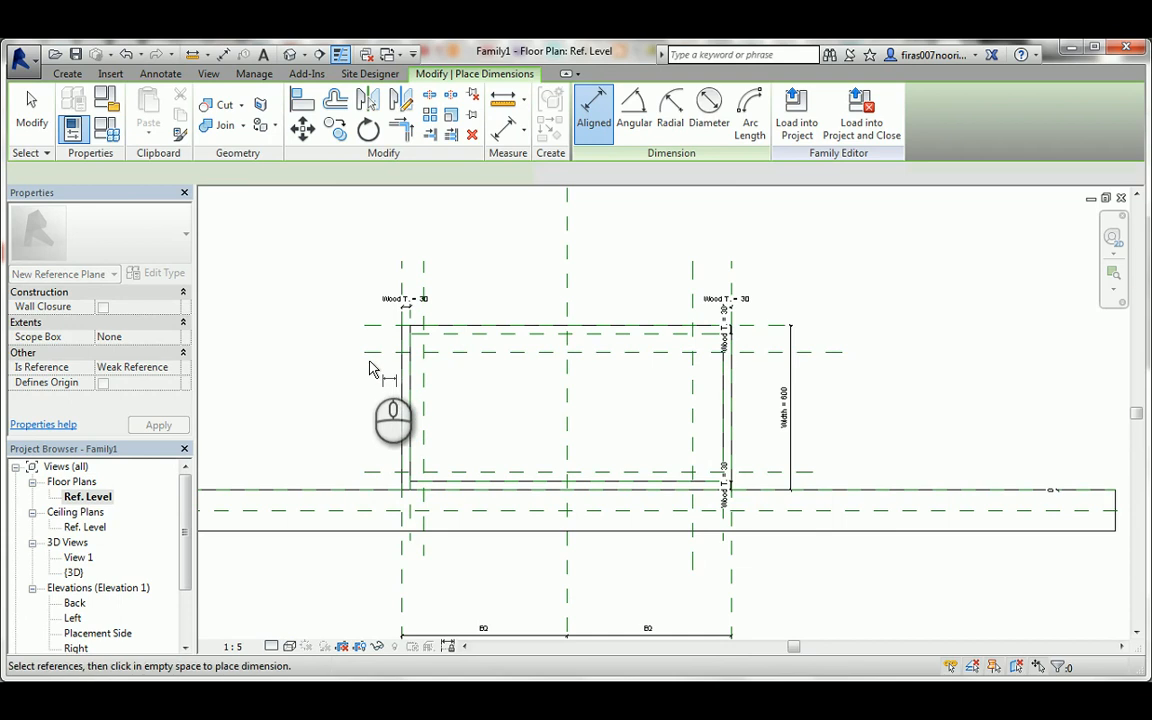
pyautogui.click(368, 352)
pyautogui.click(368, 326)
pyautogui.click(344, 291)
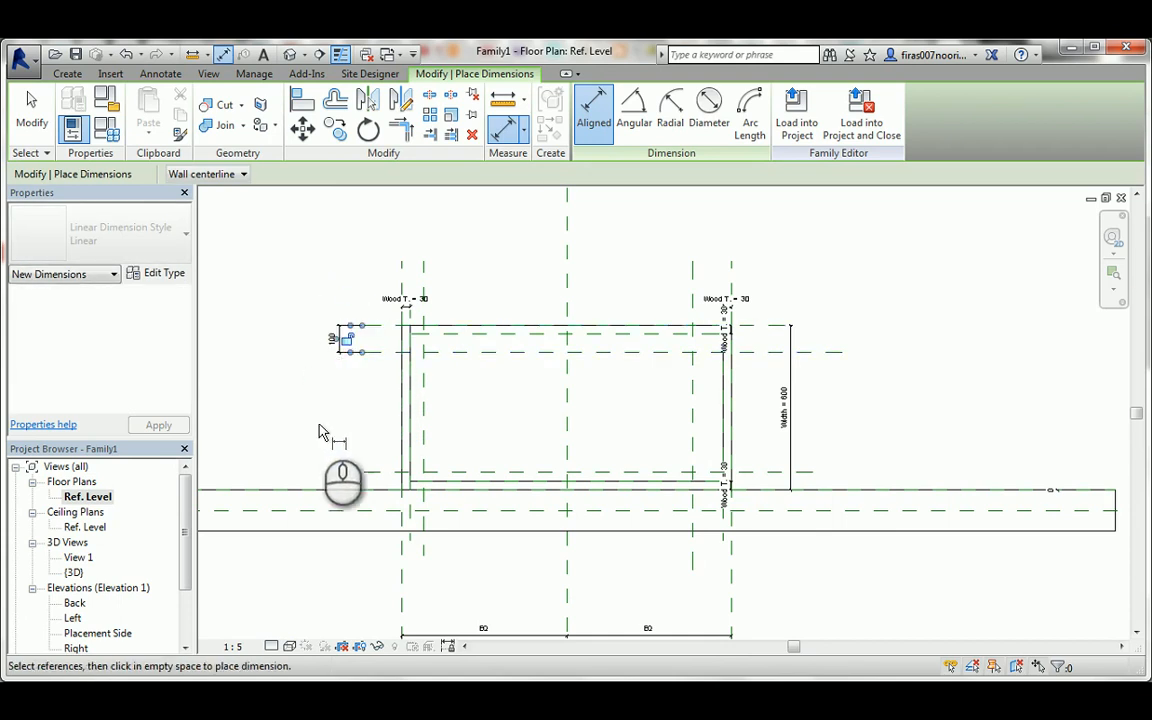
pyautogui.click(369, 477)
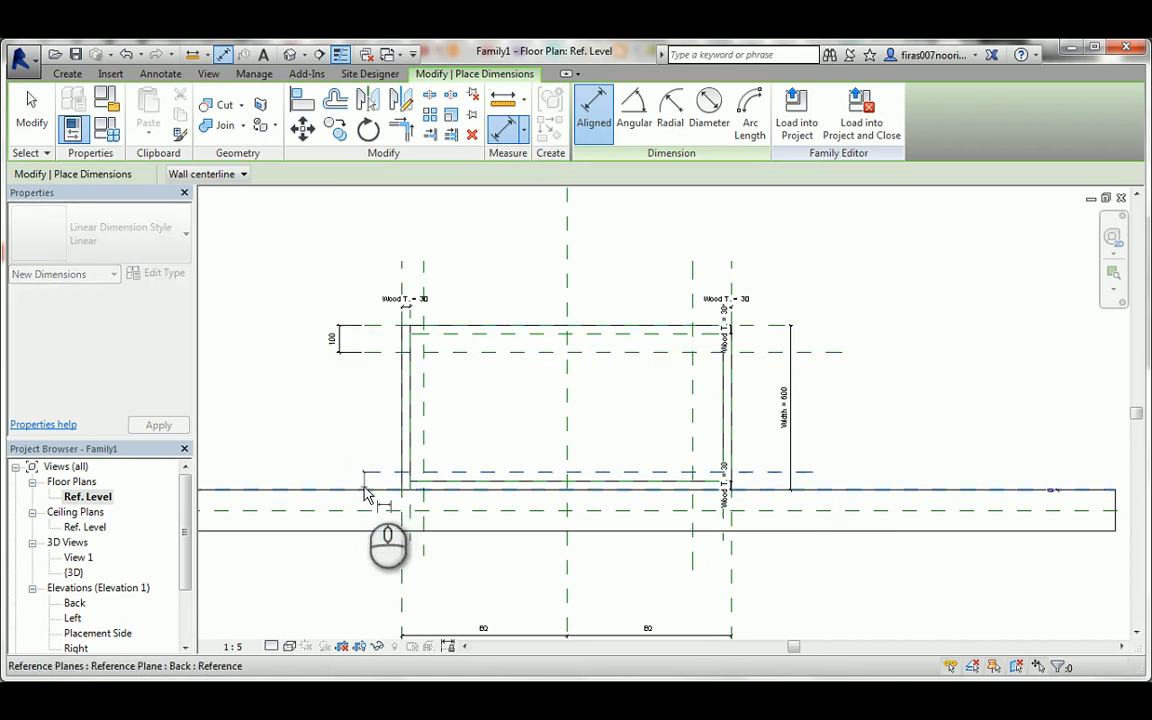
pyautogui.click(363, 487)
pyautogui.click(338, 443)
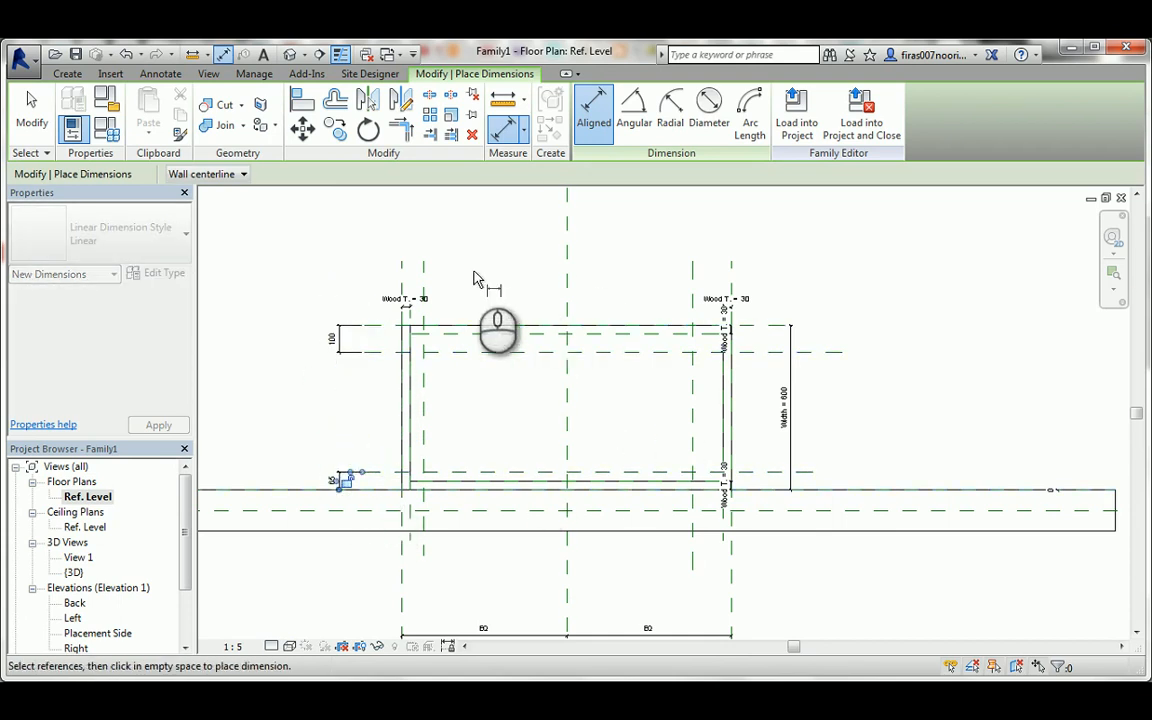
# Dimension the two new vertical reference planes to the chest's outer left and right side planes.
pyautogui.click(423, 266)
pyautogui.click(402, 262)
pyautogui.click(411, 237)
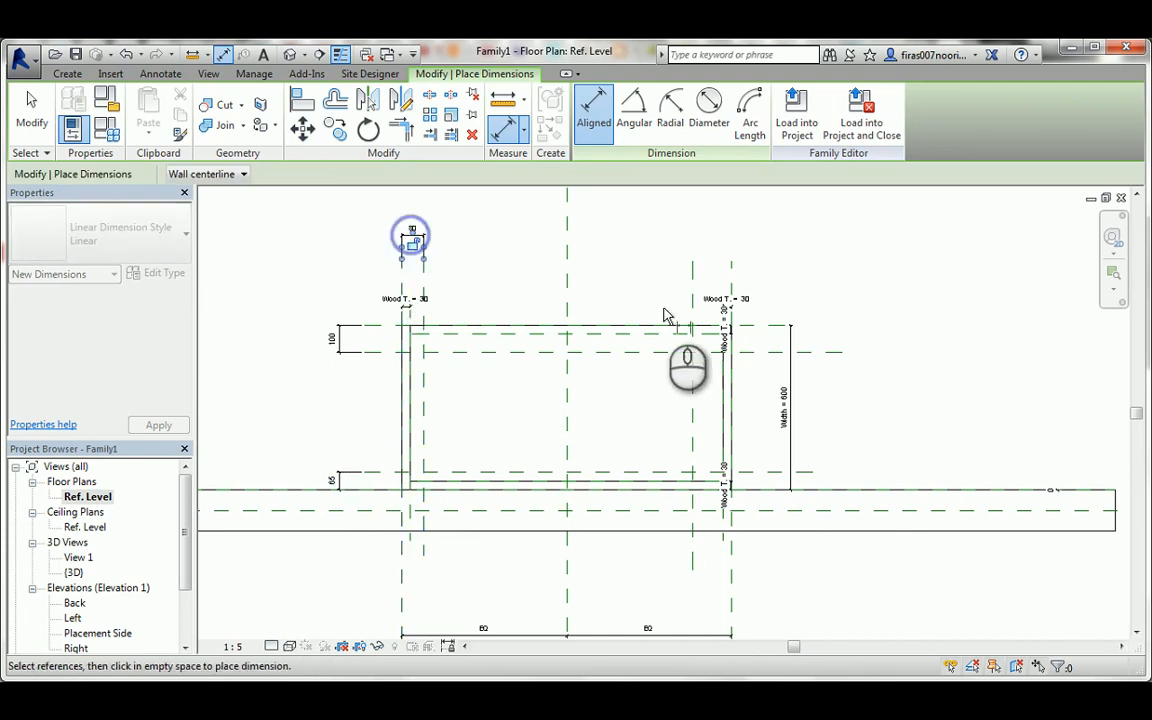
pyautogui.click(690, 265)
pyautogui.click(732, 262)
pyautogui.click(735, 245)
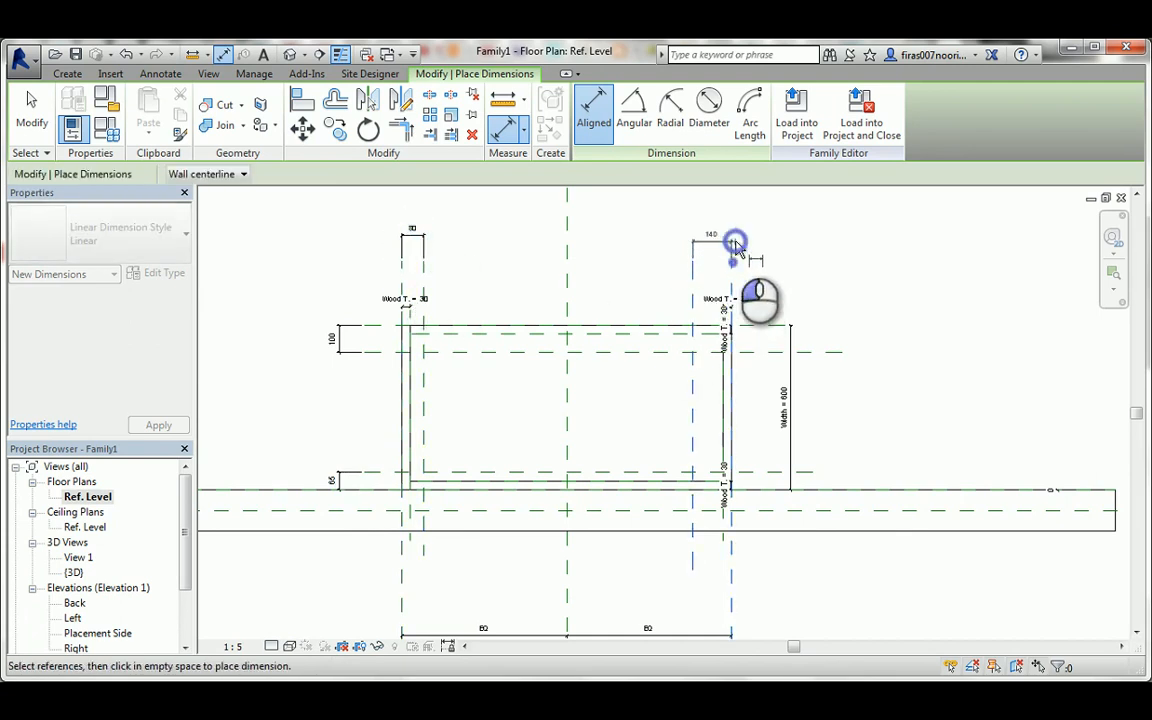
pyautogui.press('Escape')
pyautogui.press('Escape')
# Label all four new offset dimensions with a new instance family parameter named Leg W, grouped under Dimensions.
pyautogui.click(710, 245)
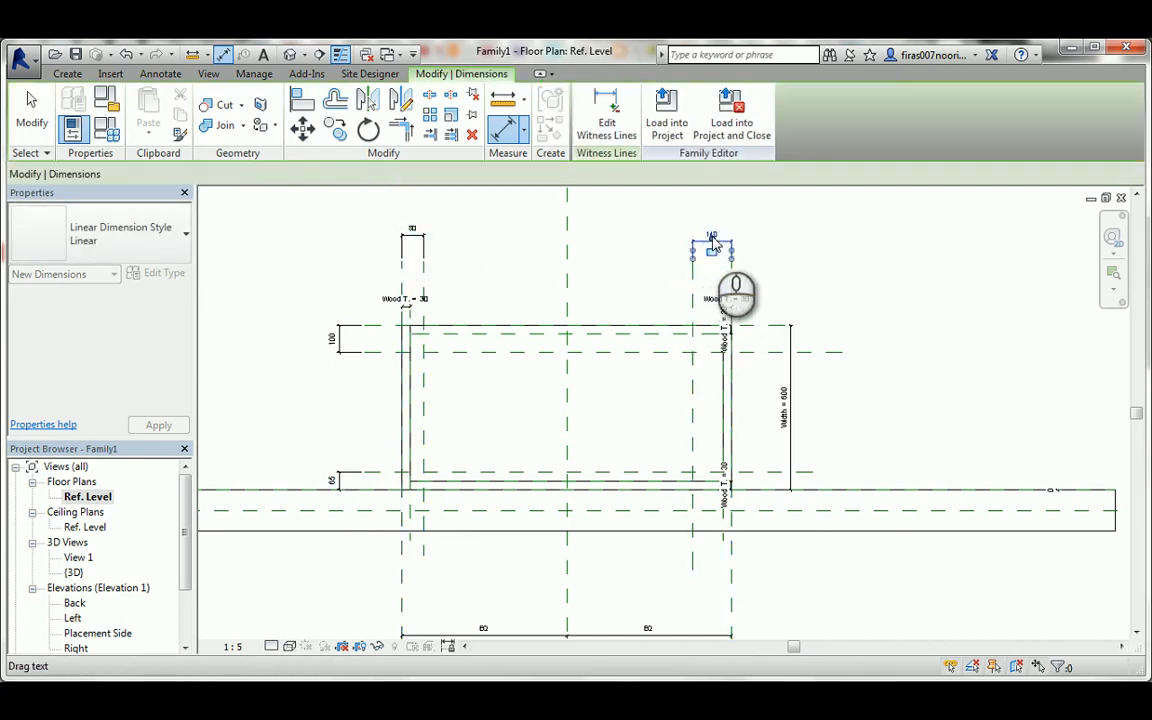
pyautogui.scroll(1, 672, 257)
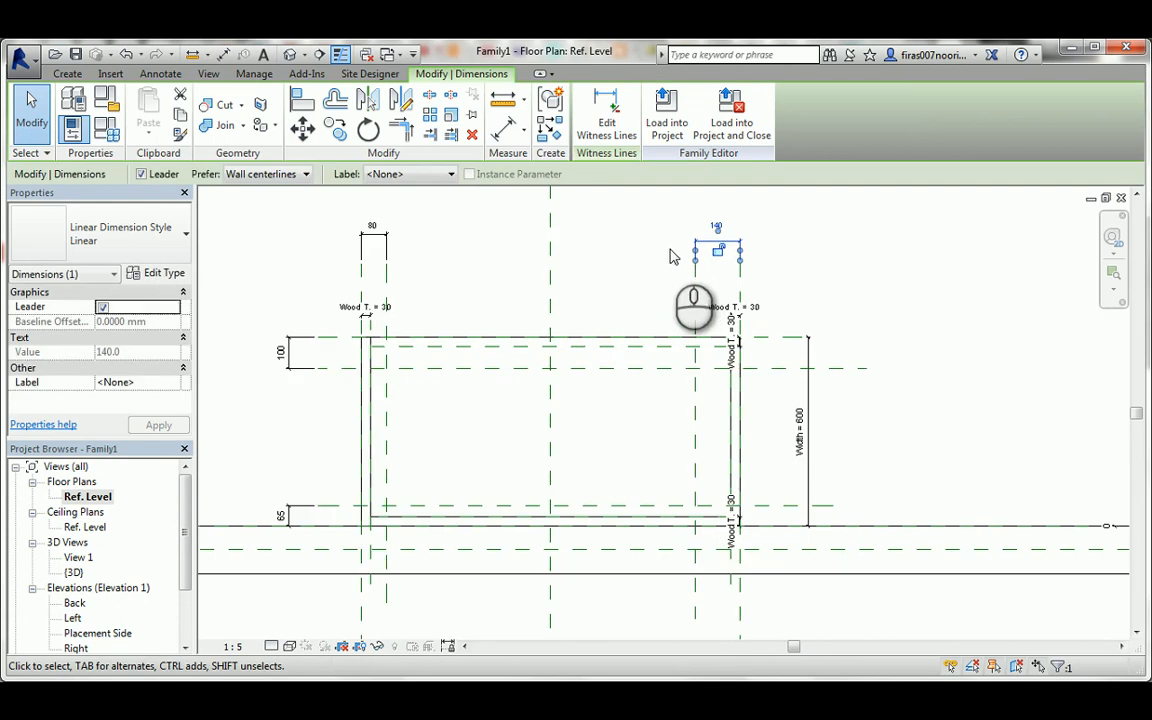
pyautogui.click(394, 238)
pyautogui.keyDown('ctrl'); pyautogui.click(285, 352); pyautogui.keyUp('ctrl')
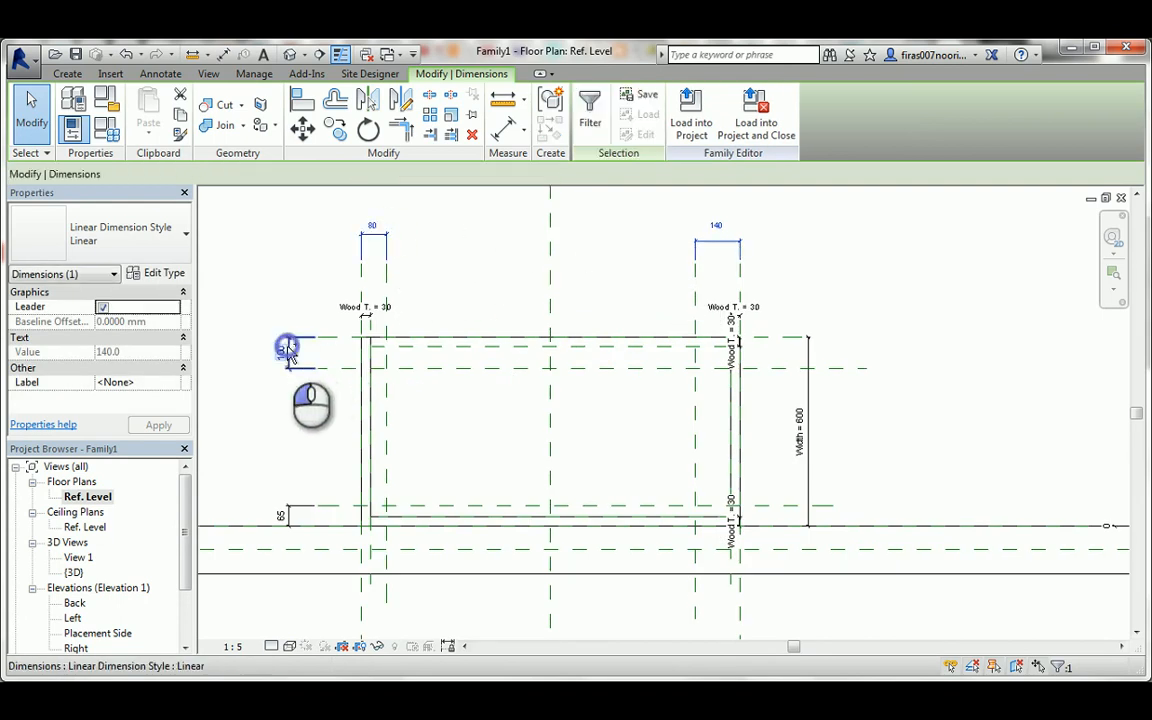
pyautogui.keyDown('ctrl'); pyautogui.click(282, 518); pyautogui.keyUp('ctrl')
pyautogui.click(420, 174)
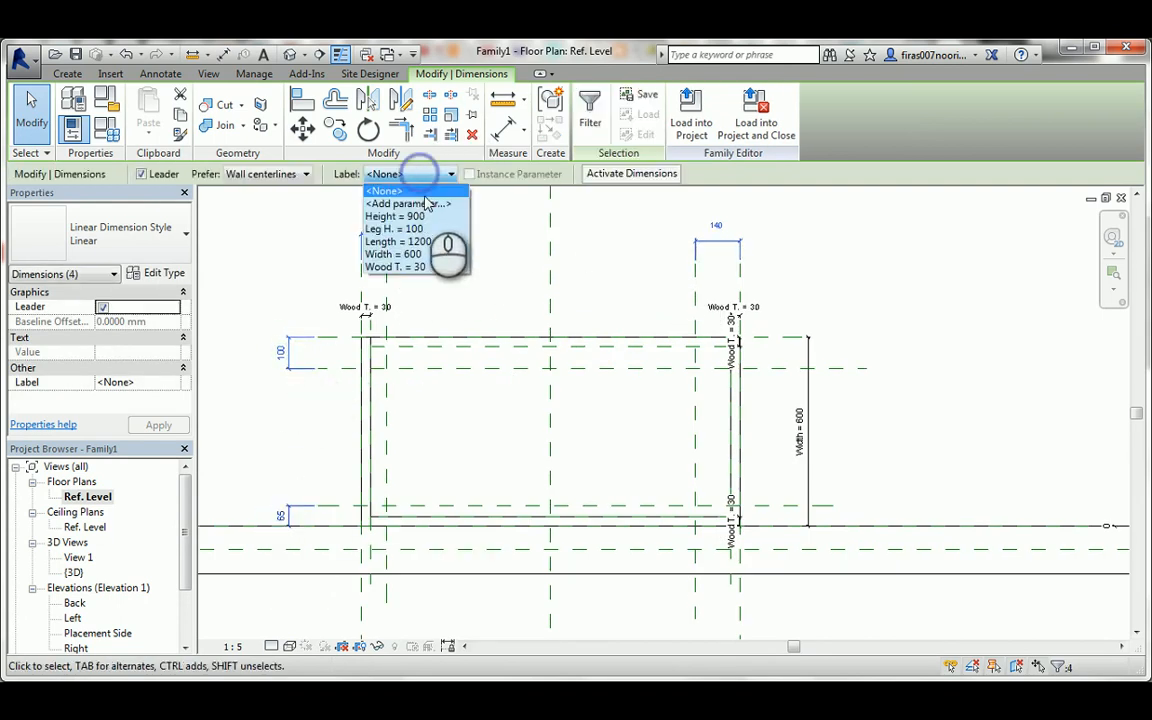
pyautogui.click(424, 205)
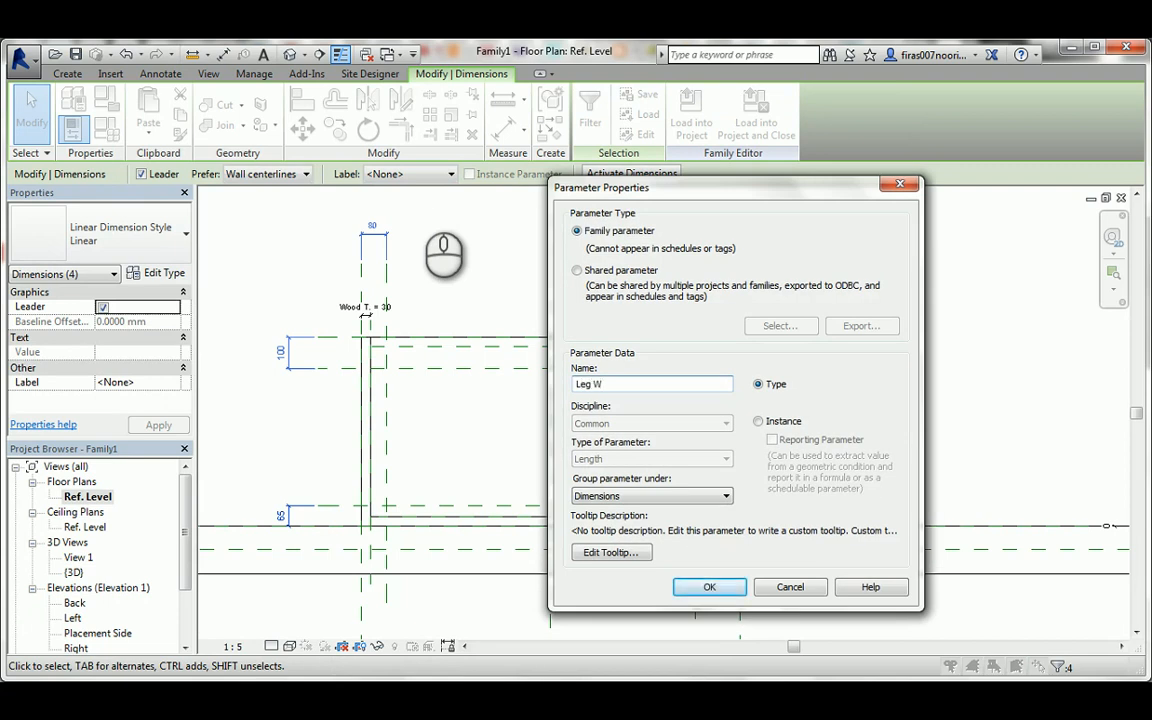
pyautogui.click(707, 590)
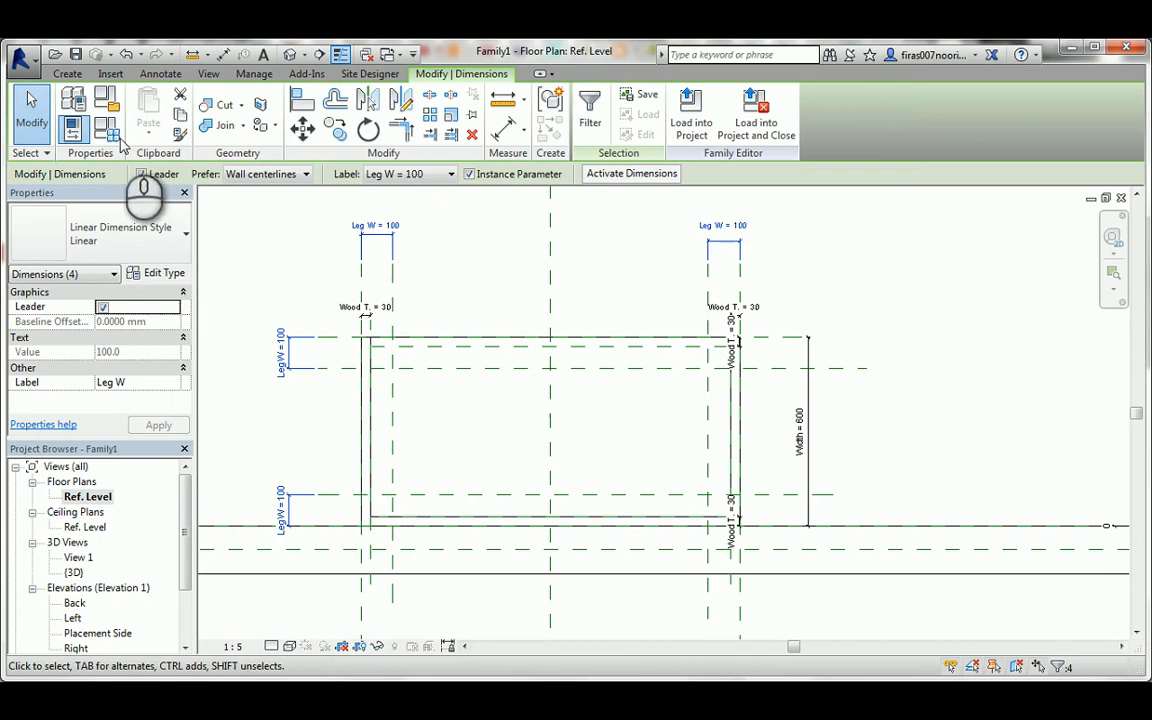
# Set the Leg W parameter to 80 in the family types.
pyautogui.click(109, 130)
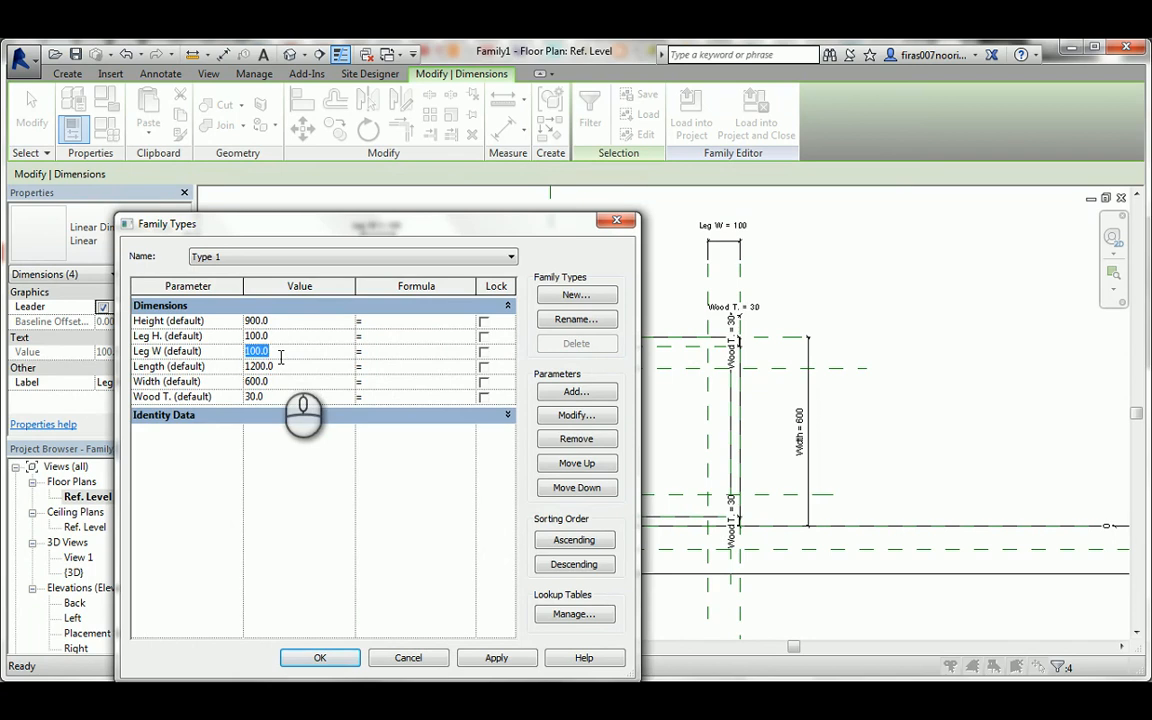
pyautogui.click(336, 660)
pyautogui.click(424, 398)
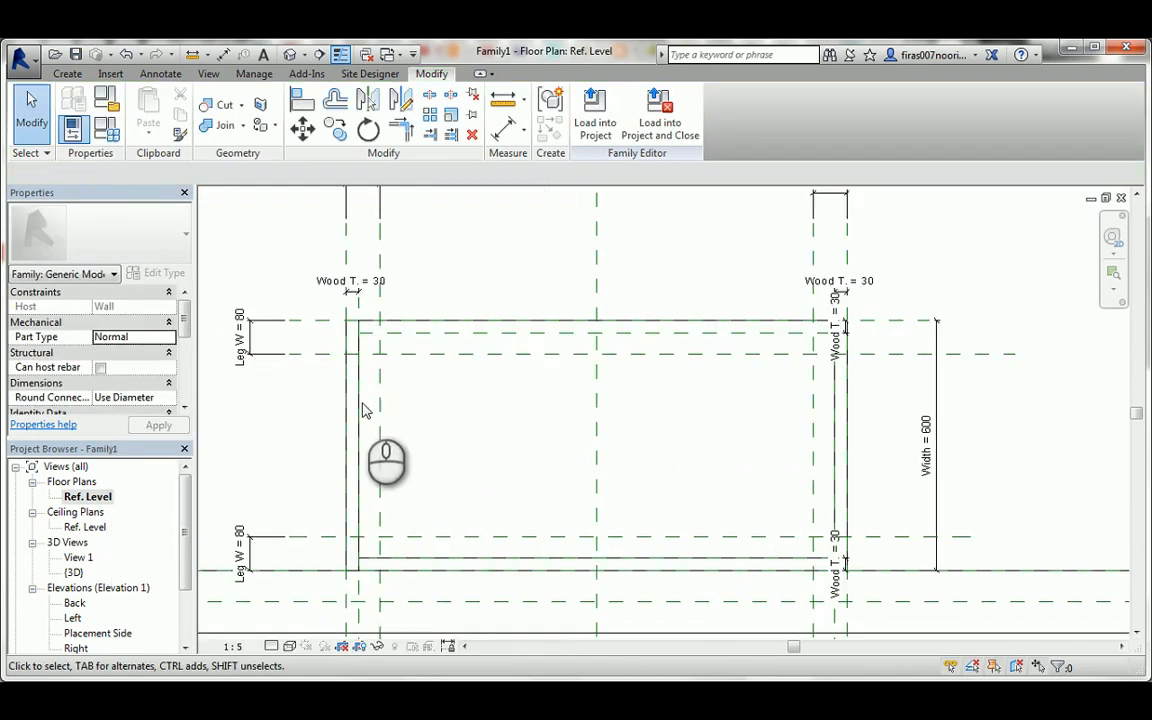
# Start an extrusion for the legs and pick sketch lines on the four reference planes around the front-left corner, locking each one.
pyautogui.moveTo(363, 410); pyautogui.dragTo(370, 390, button='middle')
pyautogui.click(68, 74)
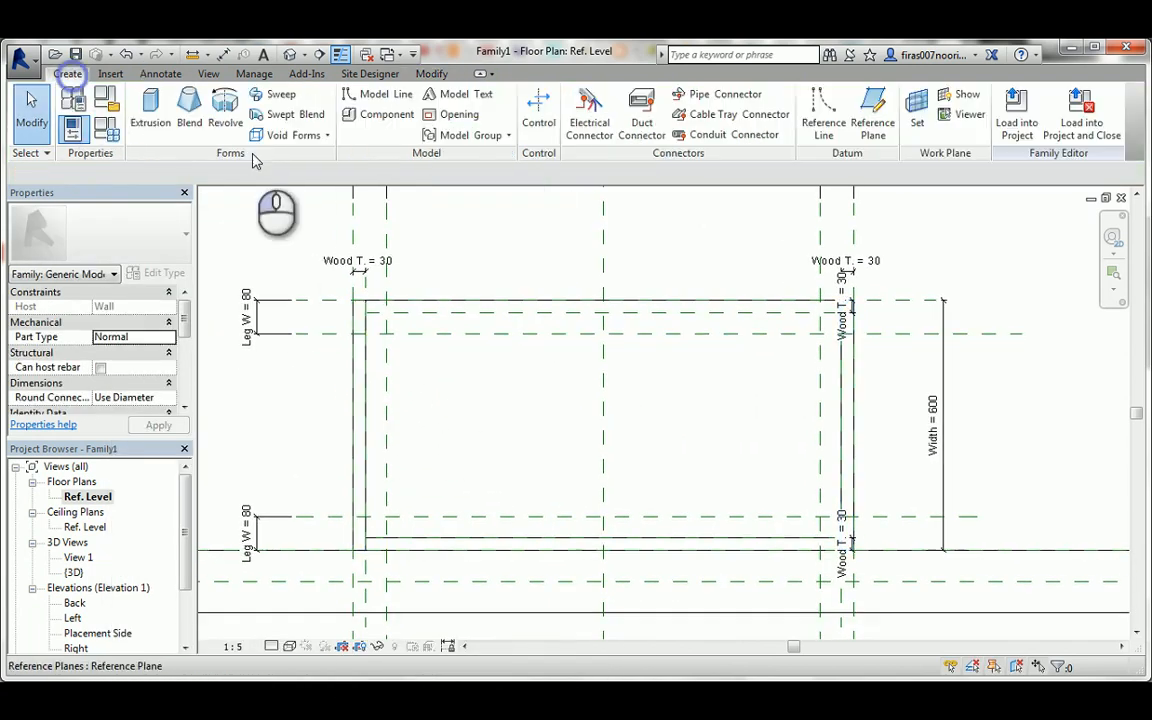
pyautogui.click(150, 110)
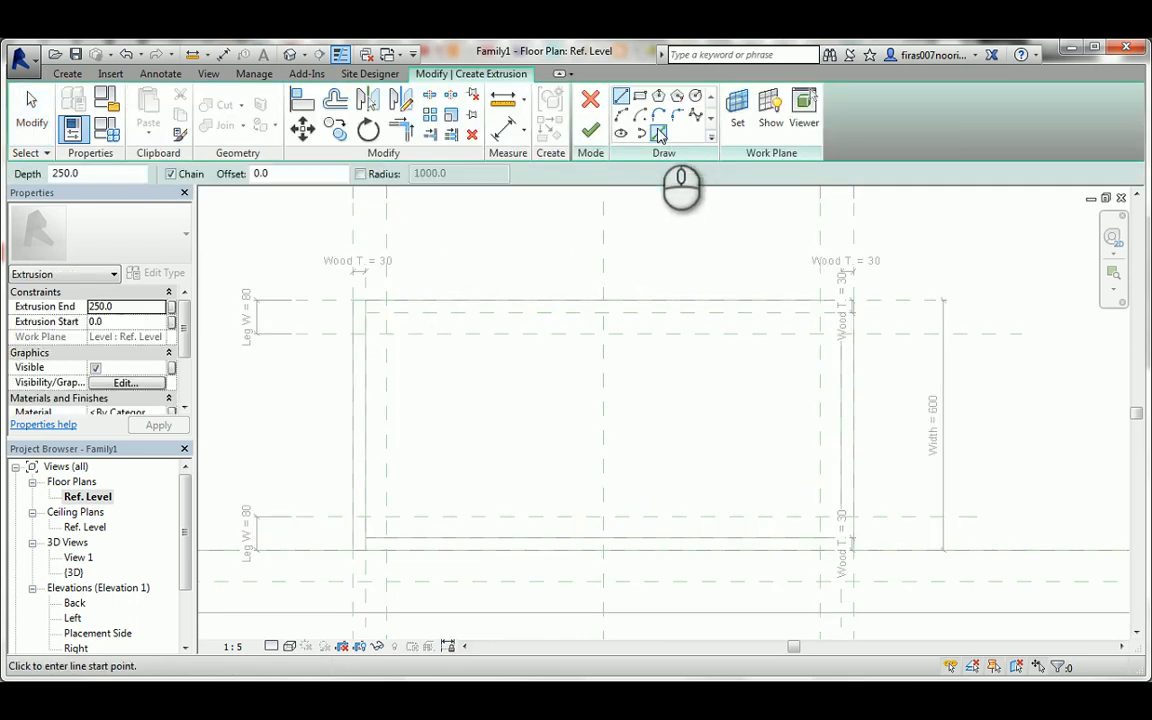
pyautogui.click(659, 134)
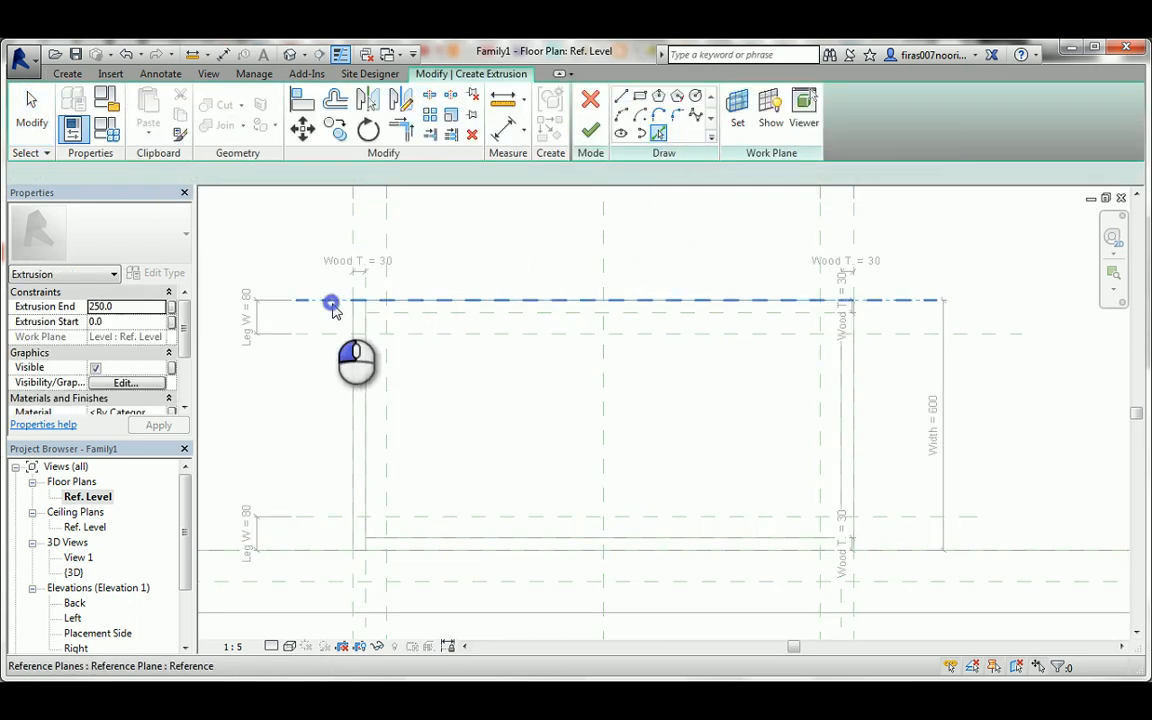
pyautogui.click(331, 303)
pyautogui.click(586, 327)
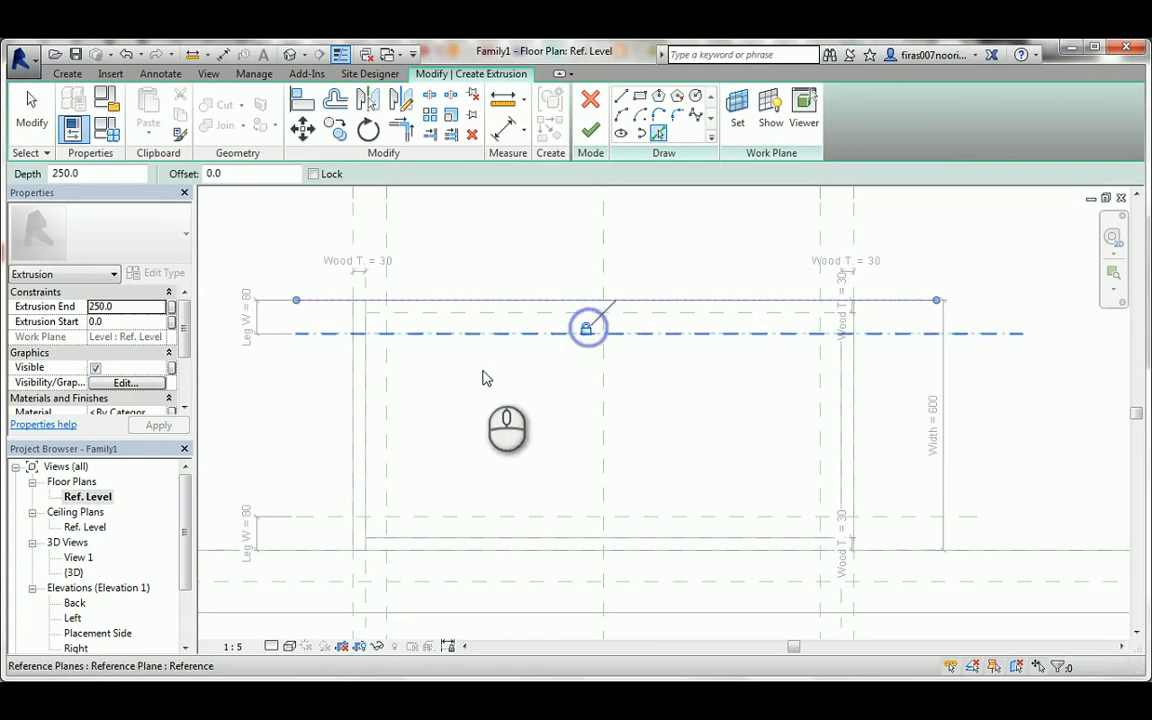
pyautogui.click(334, 334)
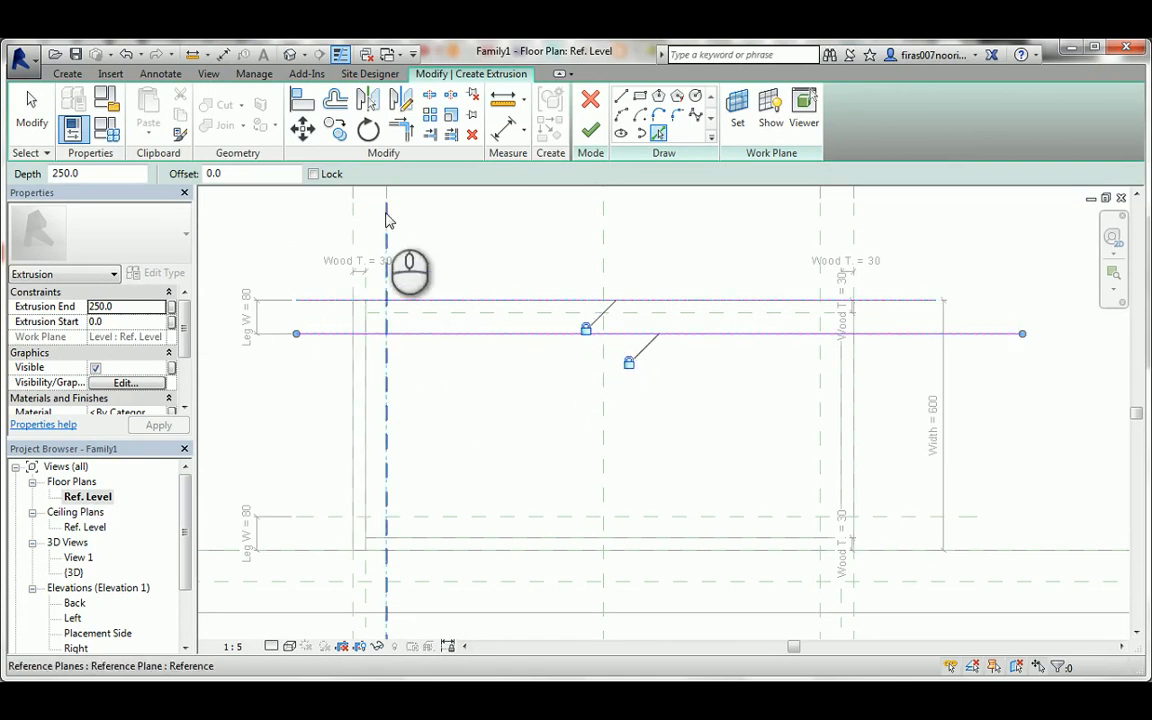
pyautogui.click(389, 340)
pyautogui.click(356, 392)
pyautogui.click(352, 250)
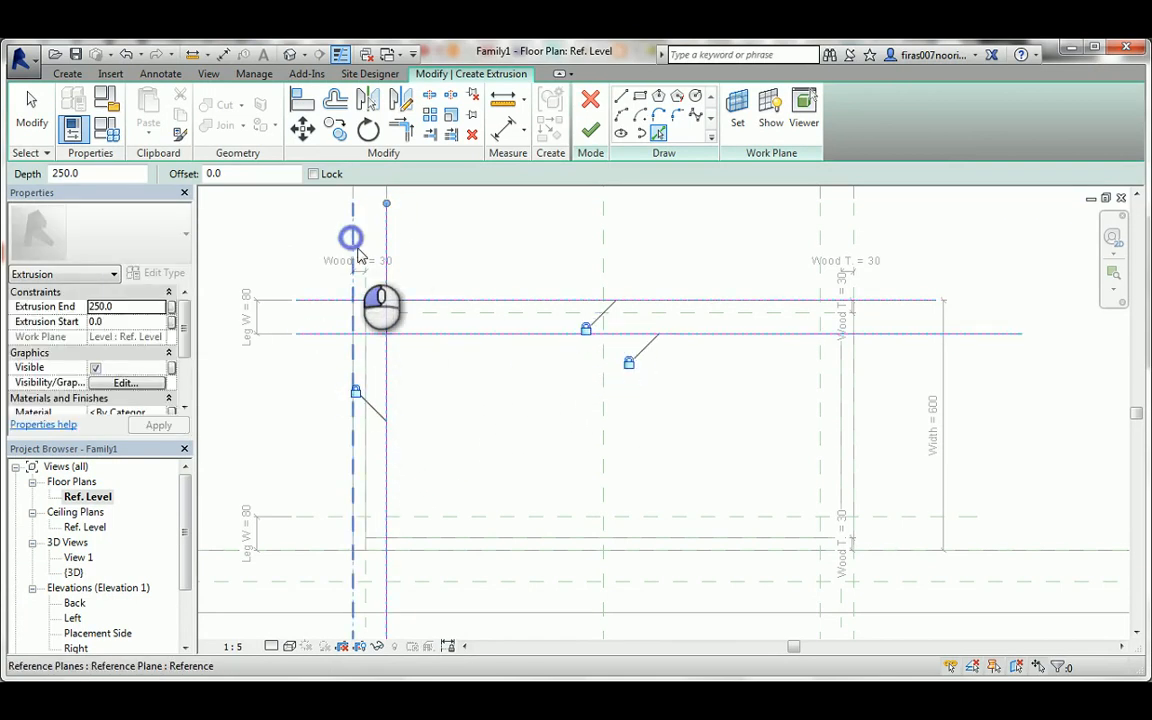
pyautogui.click(324, 393)
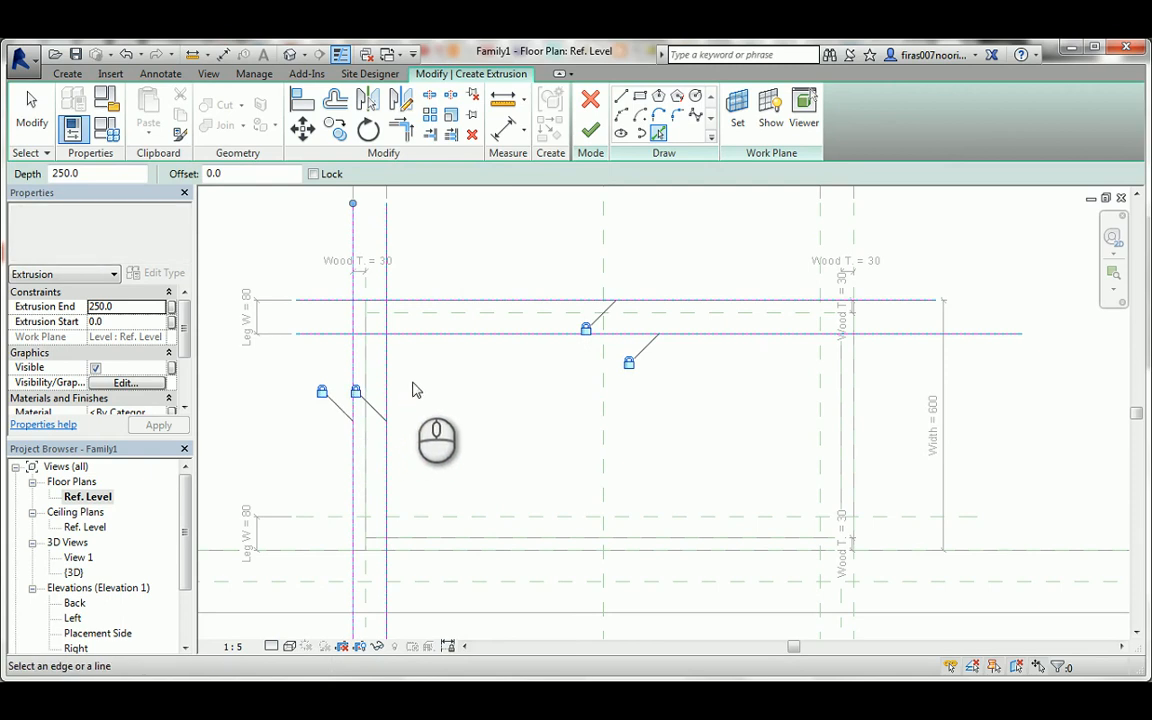
# Trim the front-left leg's sketch lines into a closed square.
pyautogui.press('t')
pyautogui.press('r')
pyautogui.click(383, 304)
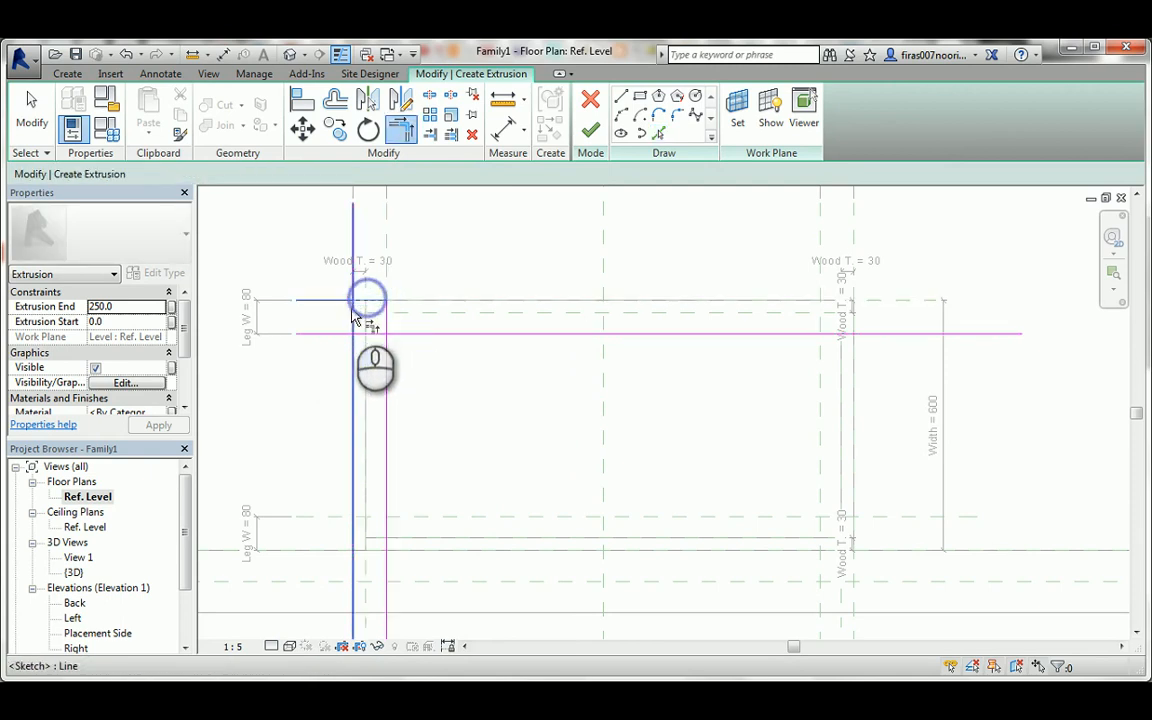
pyautogui.click(347, 306)
pyautogui.click(370, 333)
pyautogui.click(386, 319)
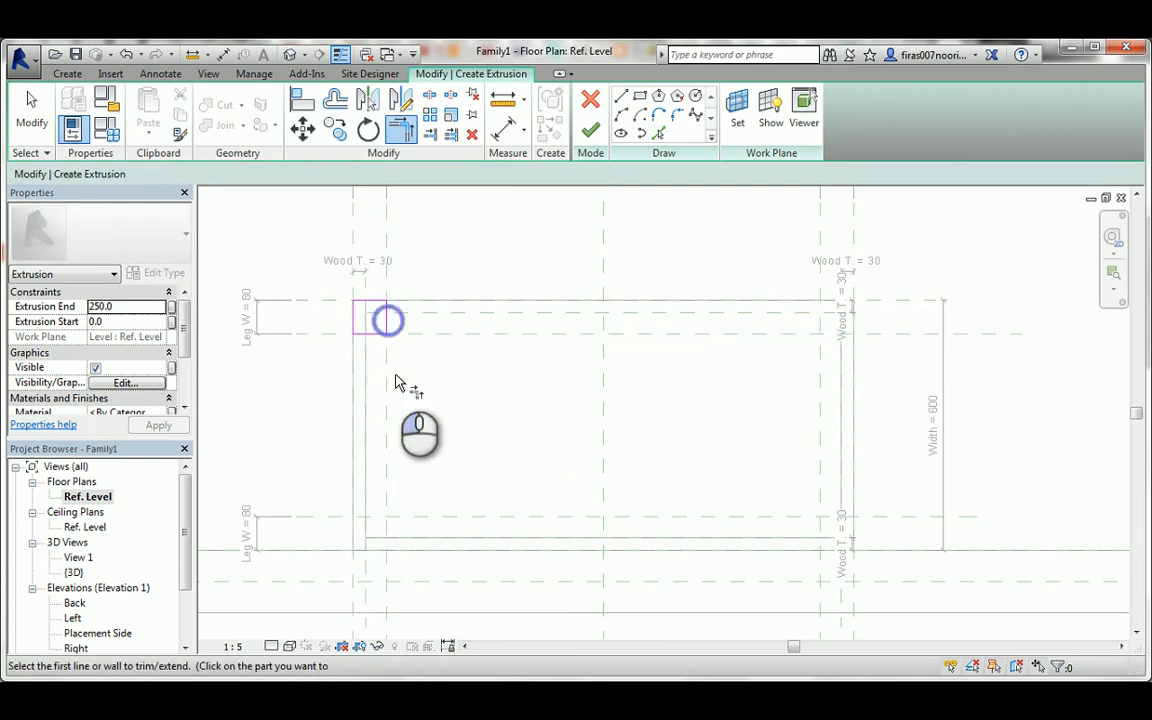
# Pick sketch lines on the four reference planes around the front-right corner and lock them to the planes.
pyautogui.click(658, 133)
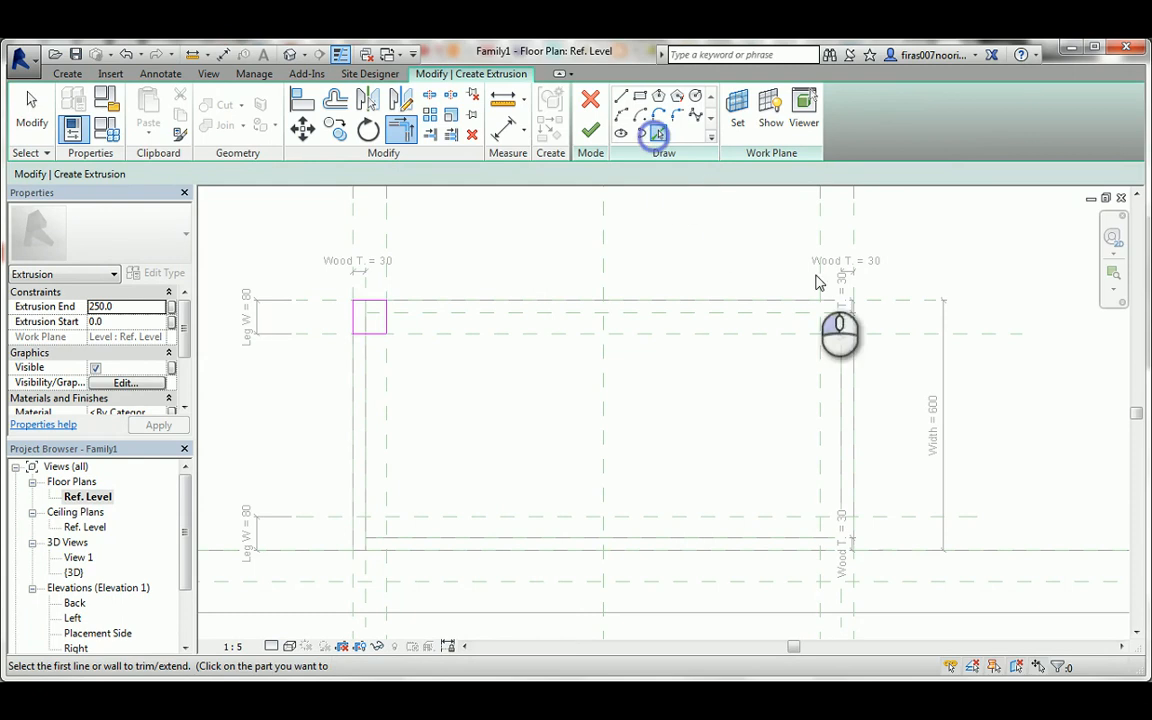
pyautogui.click(898, 300)
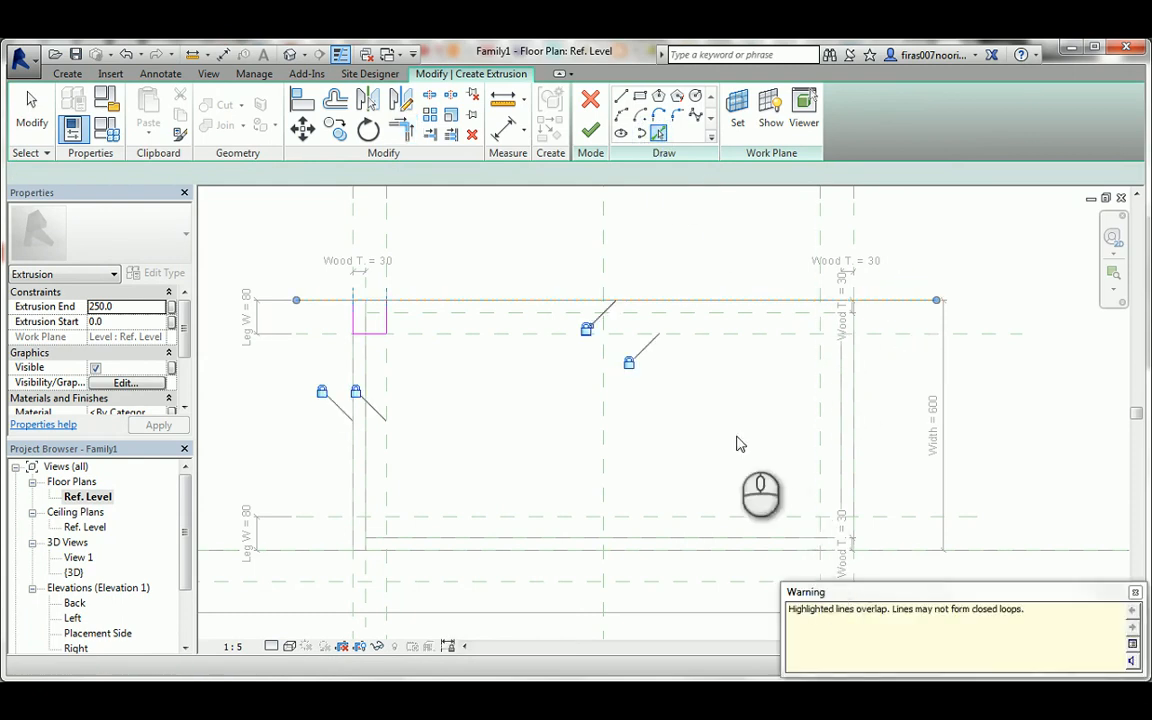
pyautogui.click(585, 331)
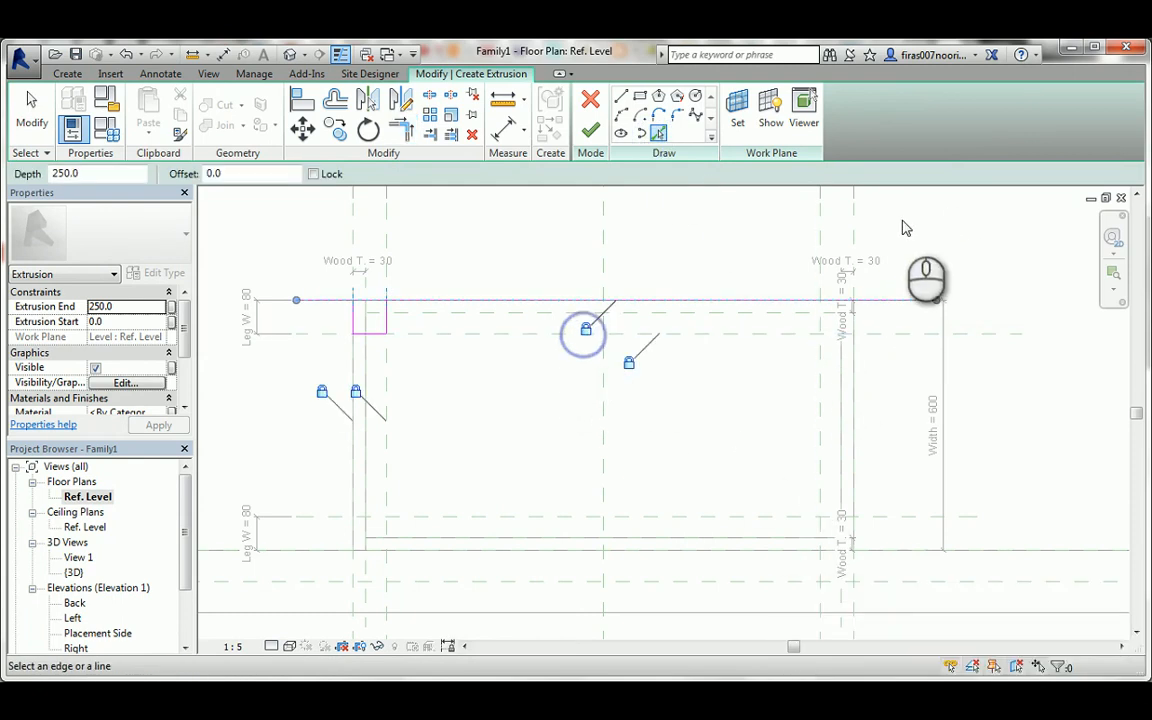
pyautogui.click(853, 232)
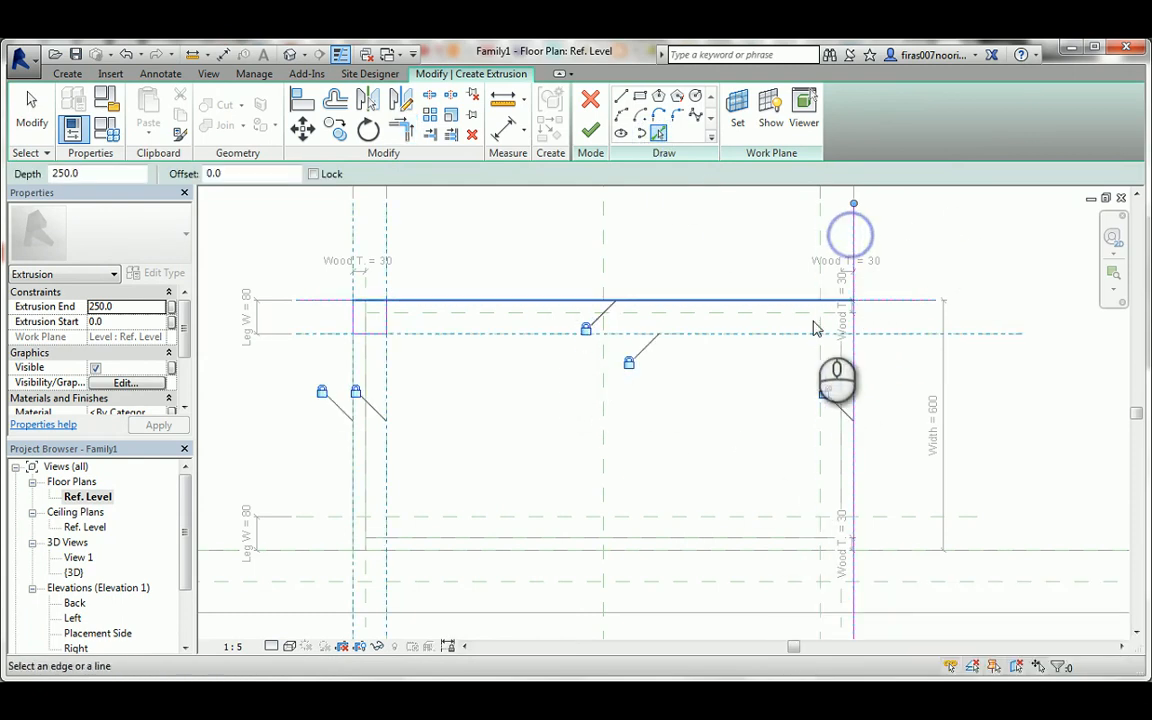
pyautogui.click(819, 244)
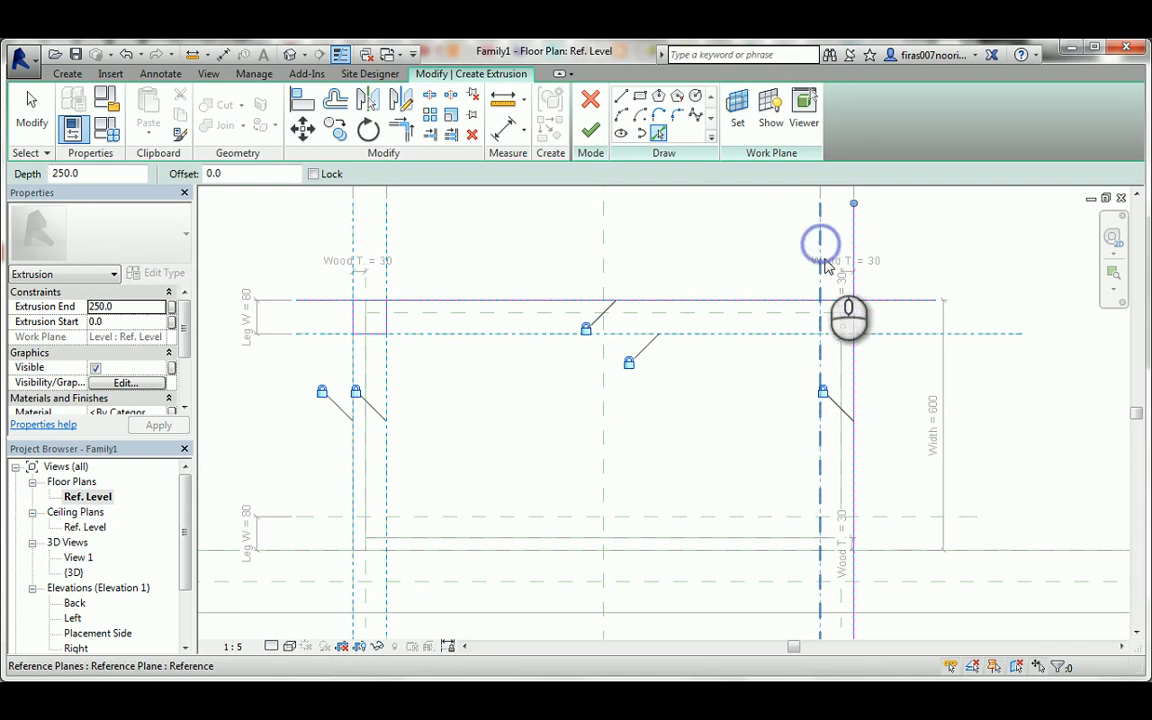
pyautogui.click(917, 338)
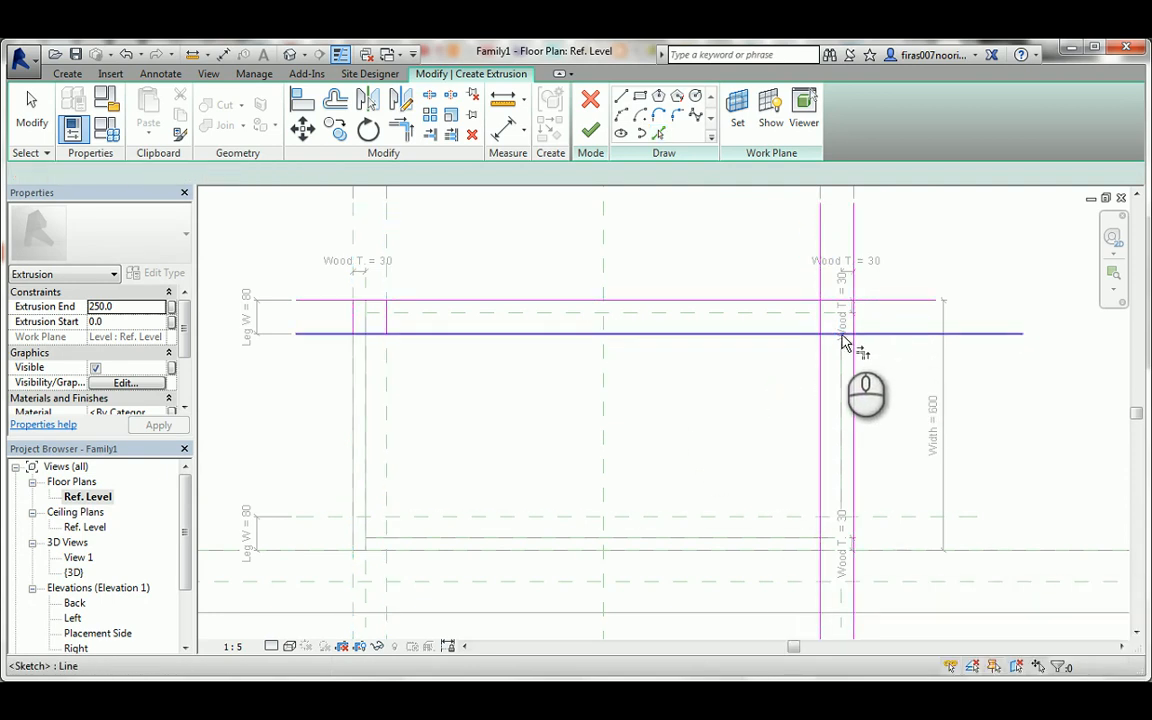
# Trim the front-right leg's sketch lines into a closed square.
pyautogui.press('t')
pyautogui.press('r')
pyautogui.click(845, 334)
pyautogui.click(854, 319)
pyautogui.click(843, 301)
pyautogui.click(852, 309)
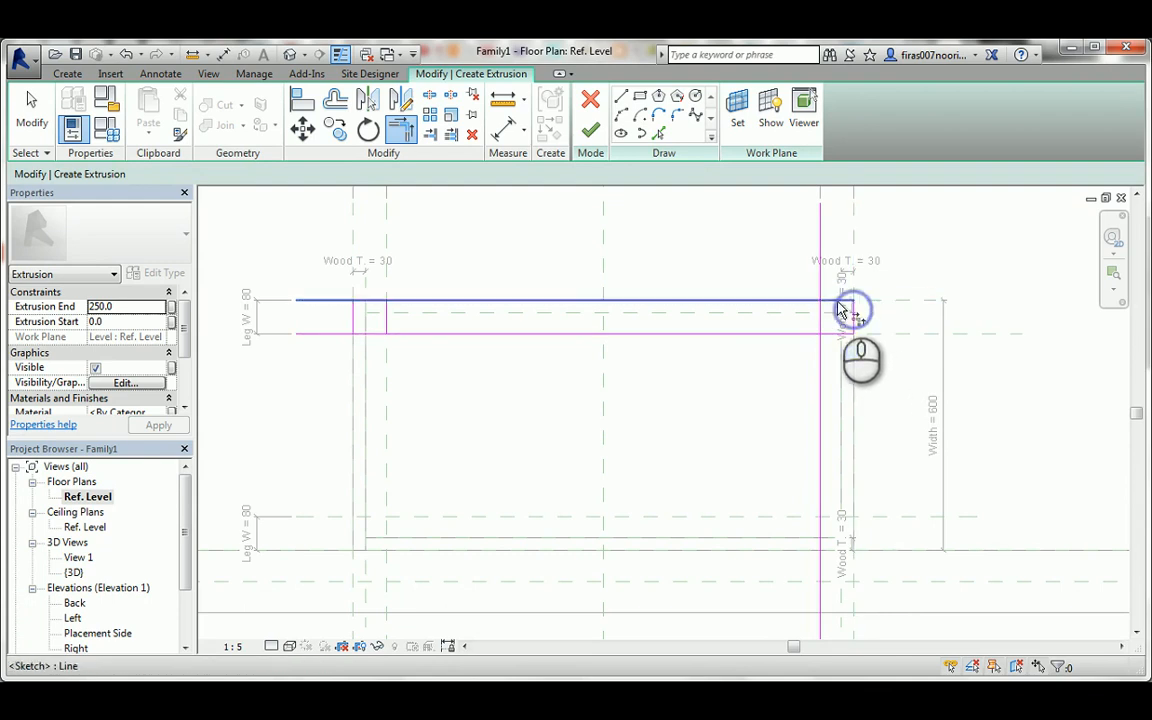
pyautogui.click(835, 302)
pyautogui.click(819, 318)
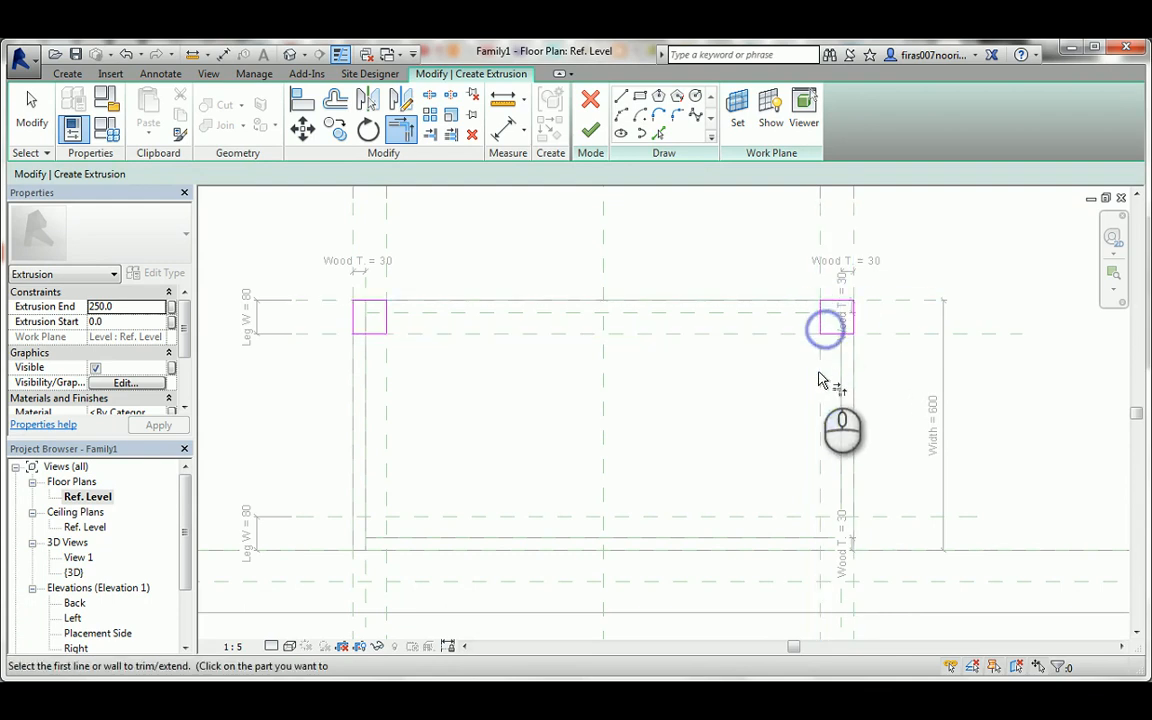
# Pick sketch lines along the reference planes and wall face around the back-right corner, locking each one.
pyautogui.scroll(-1, 820, 330)
pyautogui.scroll(4, 823, 512)
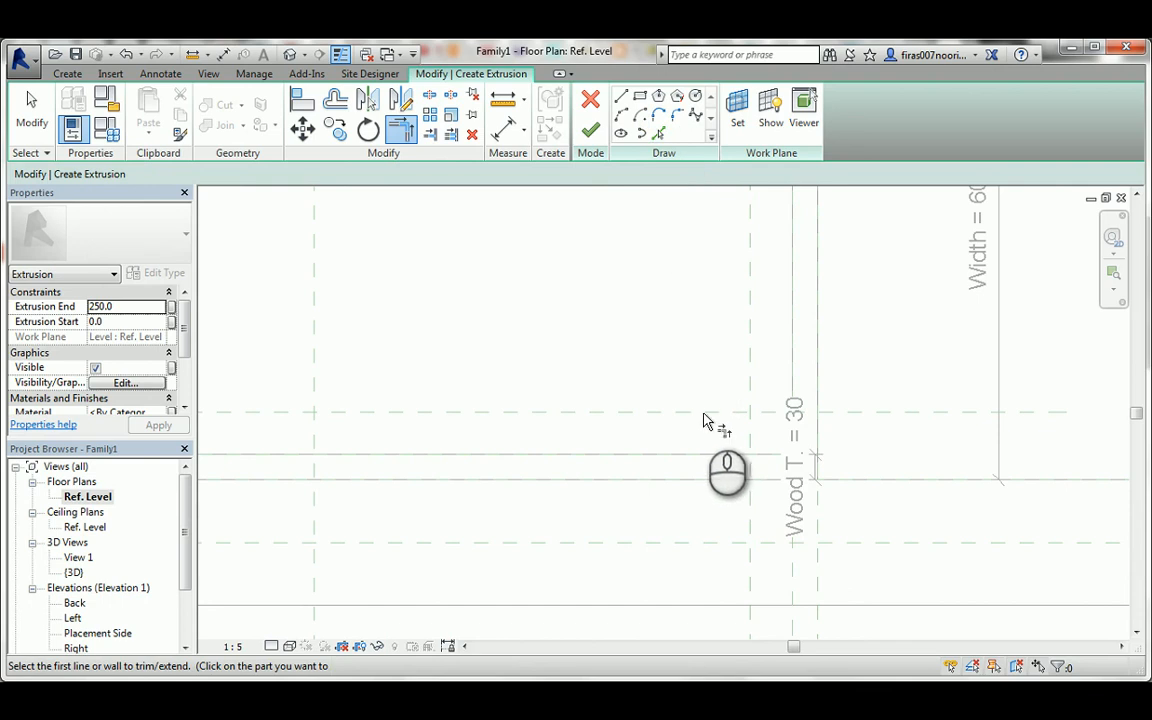
pyautogui.click(659, 133)
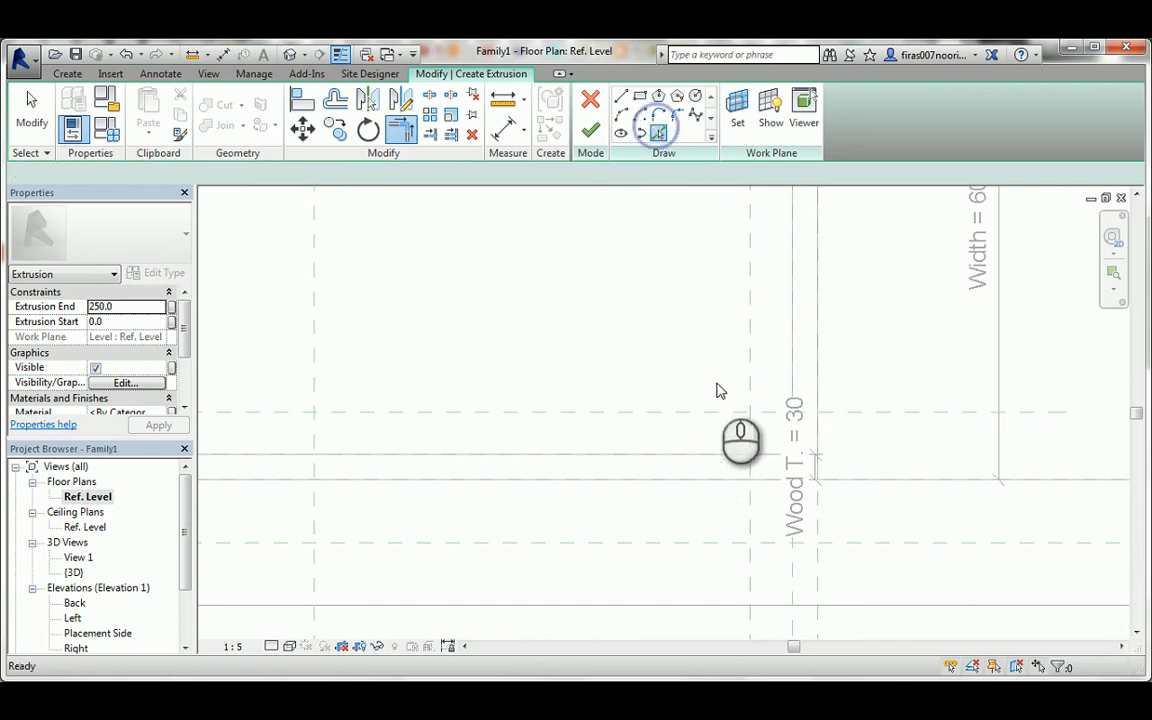
pyautogui.click(707, 411)
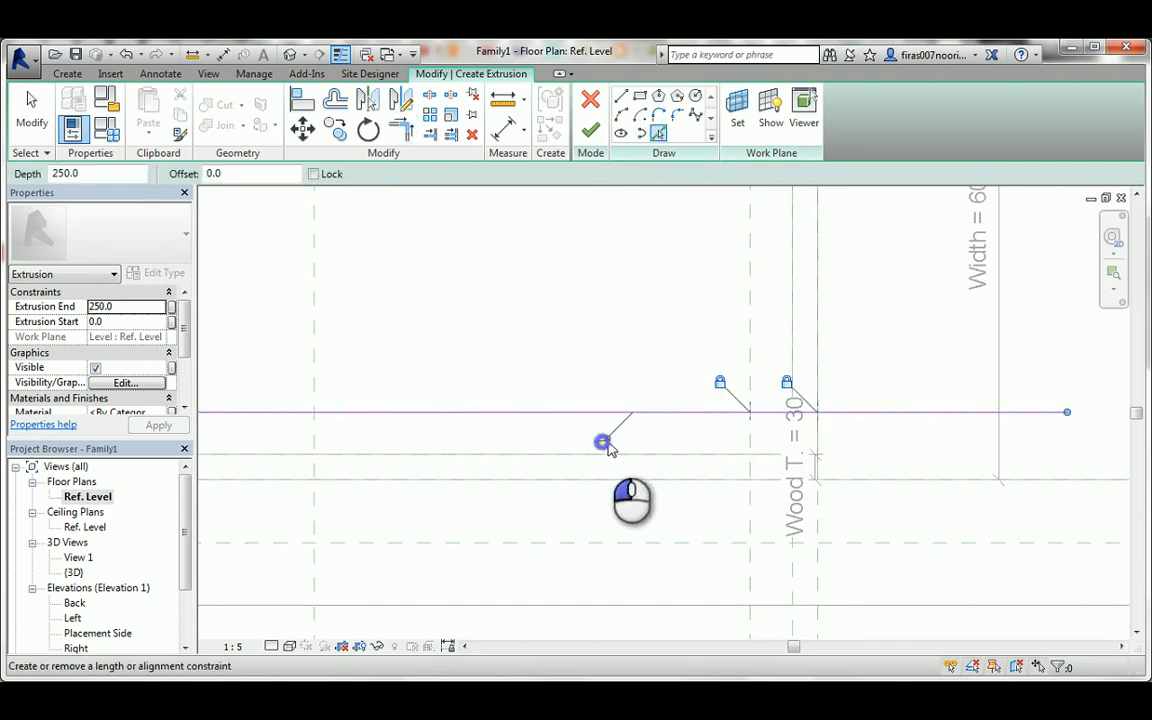
pyautogui.click(751, 390)
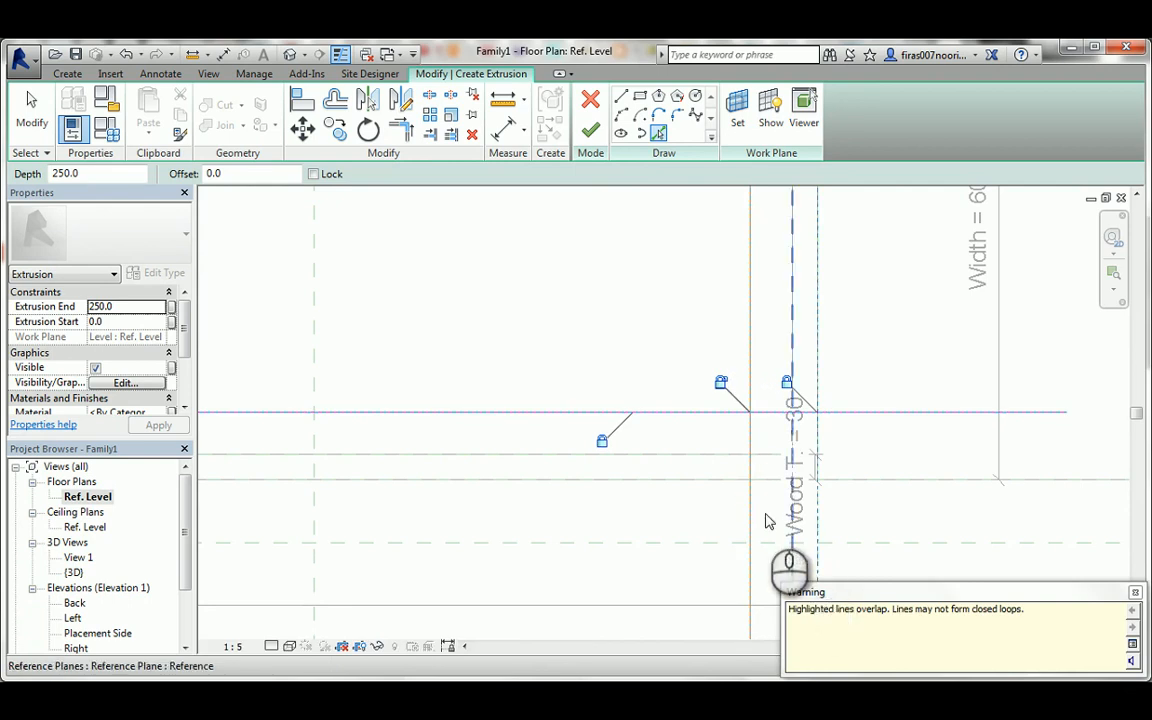
pyautogui.click(721, 386)
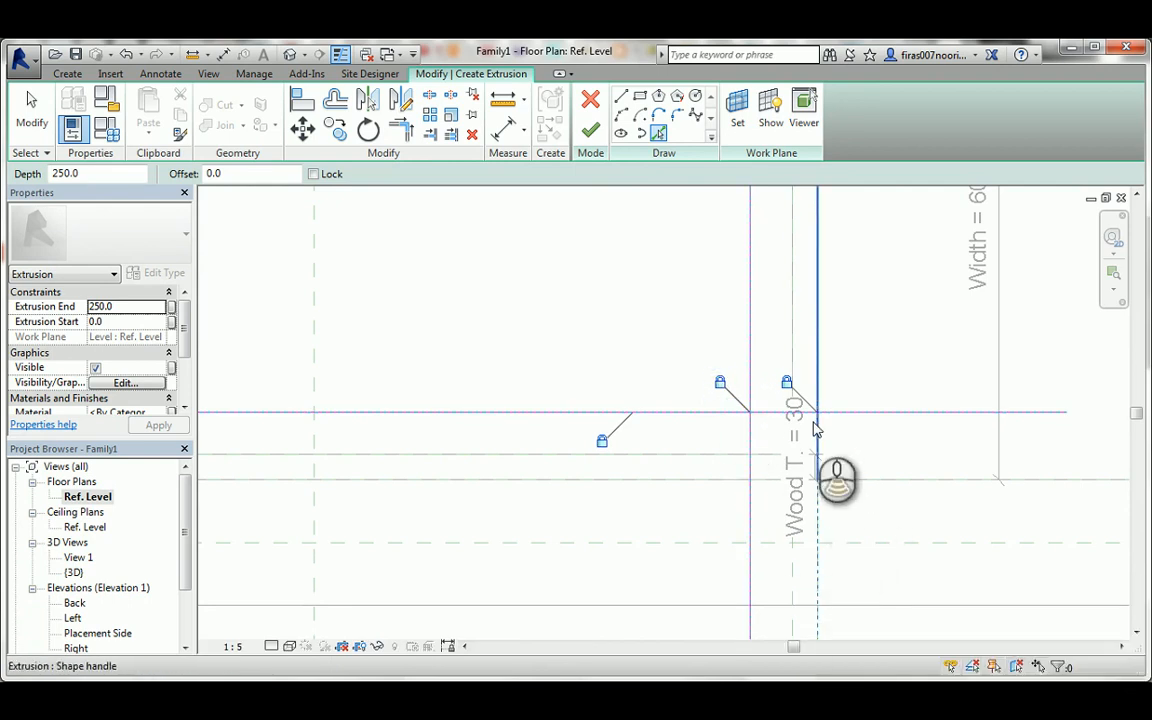
pyautogui.scroll(-2, 817, 428)
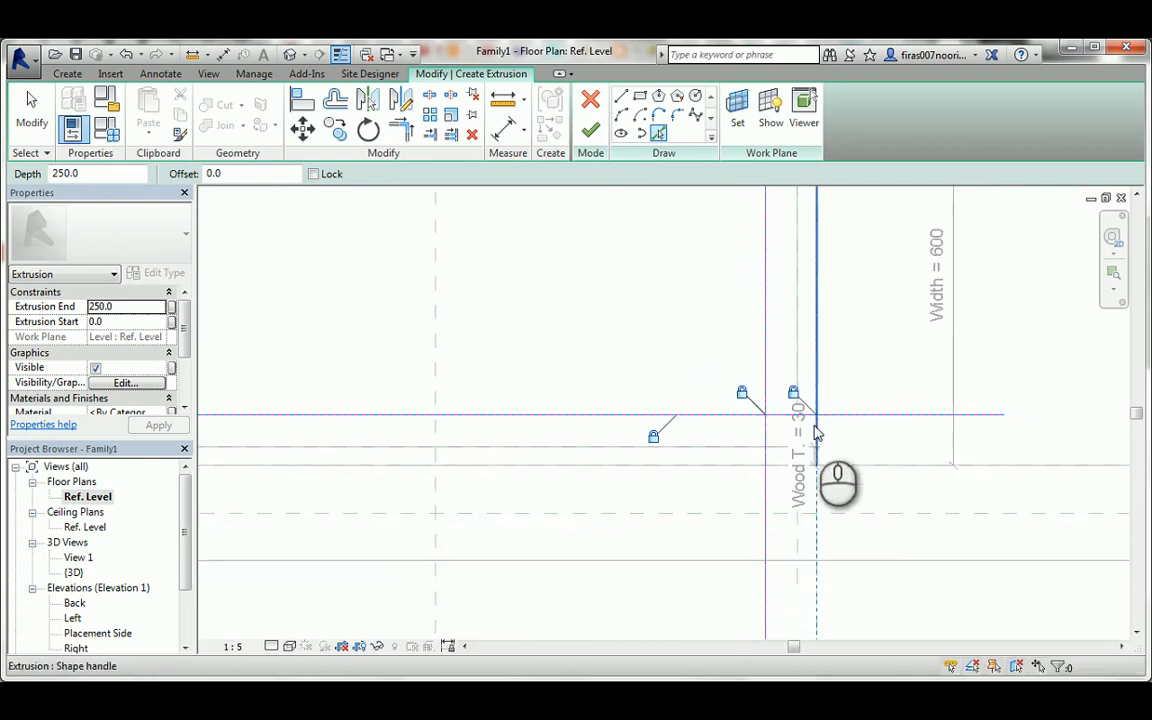
pyautogui.click(850, 470)
pyautogui.click(694, 437)
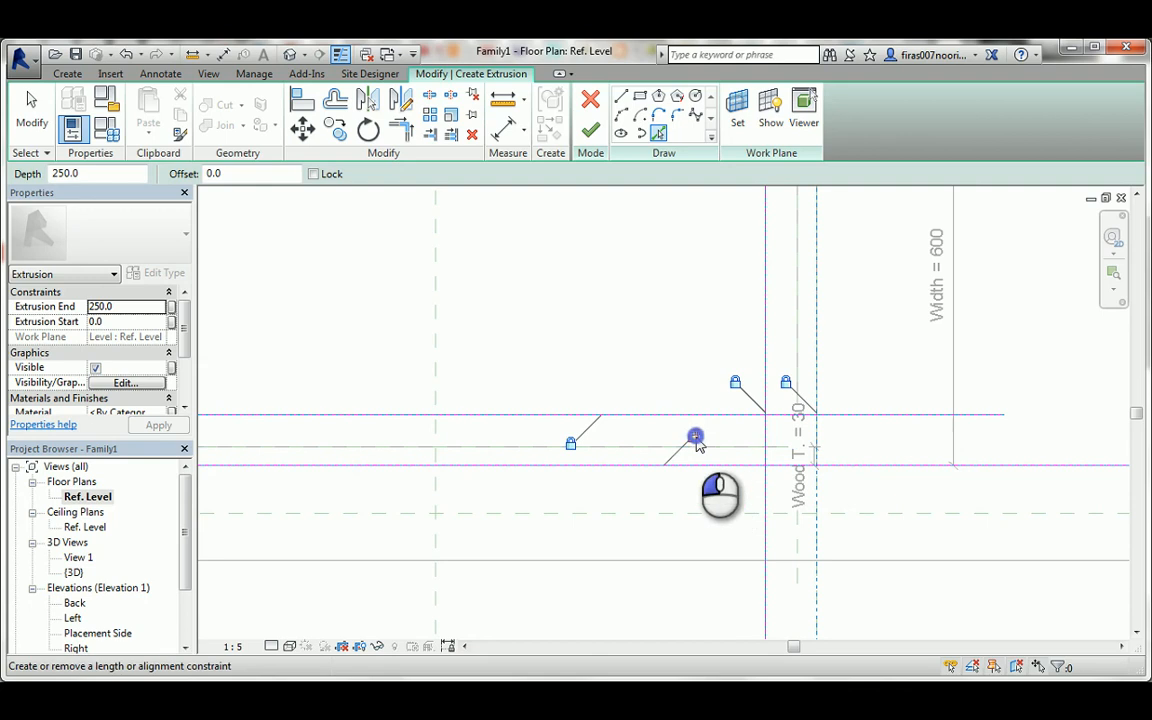
pyautogui.click(818, 572)
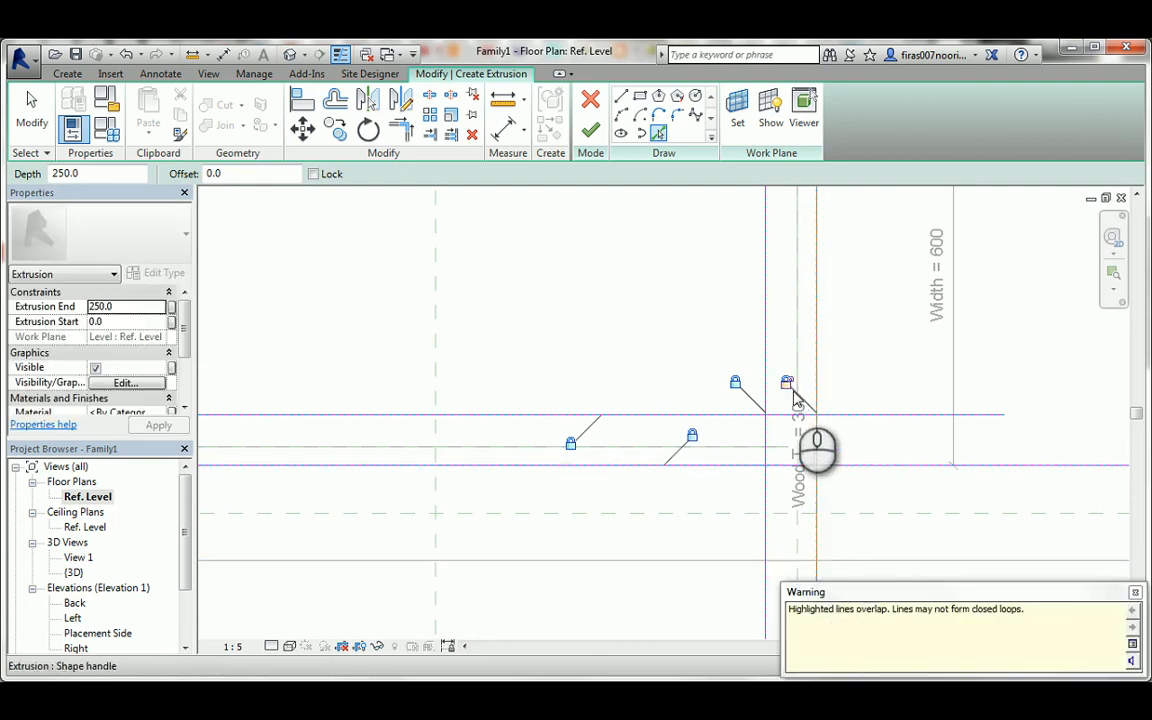
pyautogui.press('Escape')
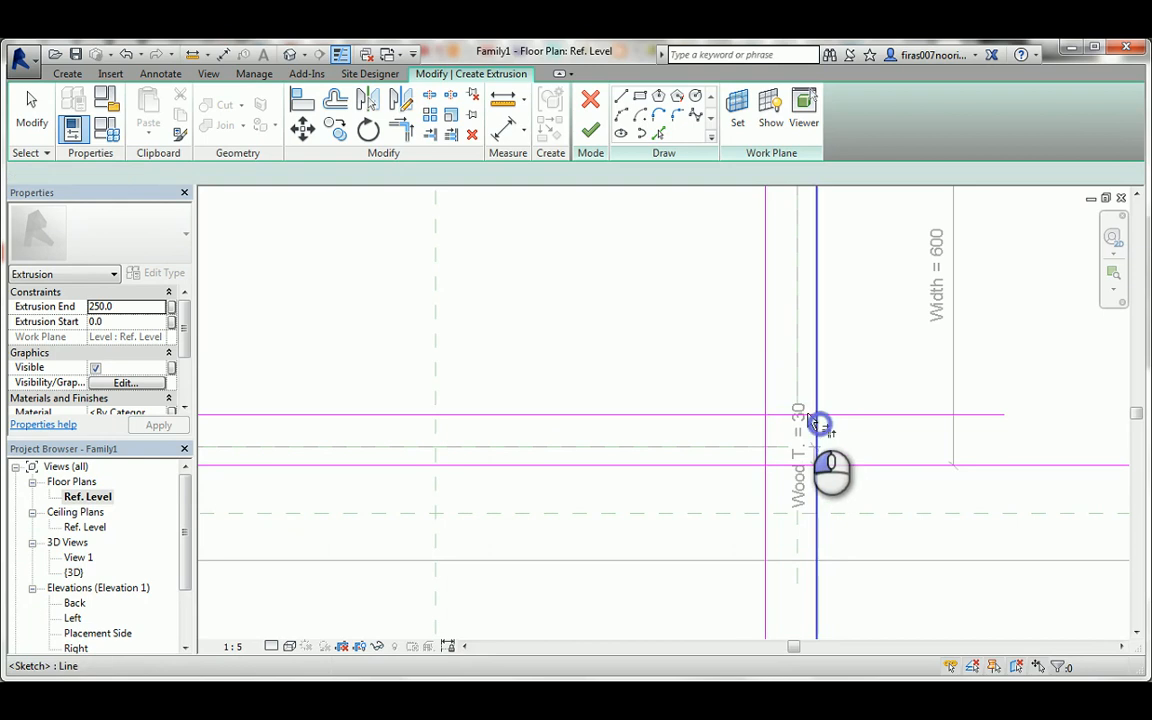
# Trim the back-right leg's sketch lines into a closed square at the wall face.
pyautogui.press('t')
pyautogui.press('r')
pyautogui.click(786, 416)
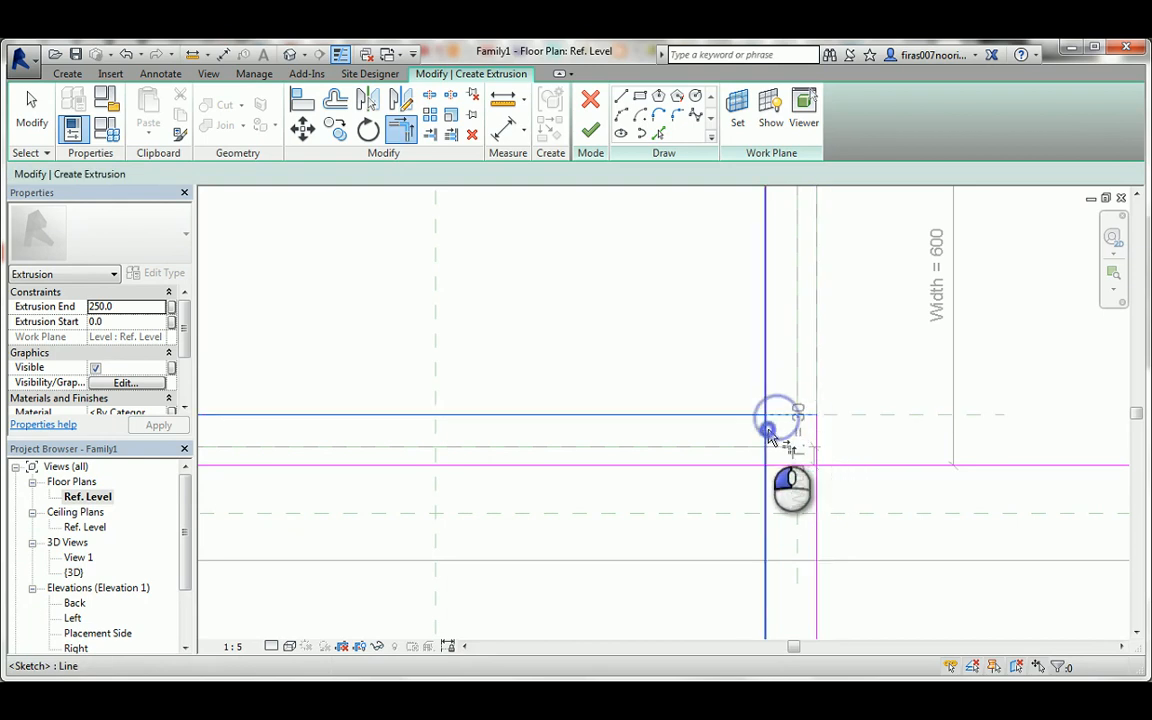
pyautogui.click(782, 465)
pyautogui.click(813, 450)
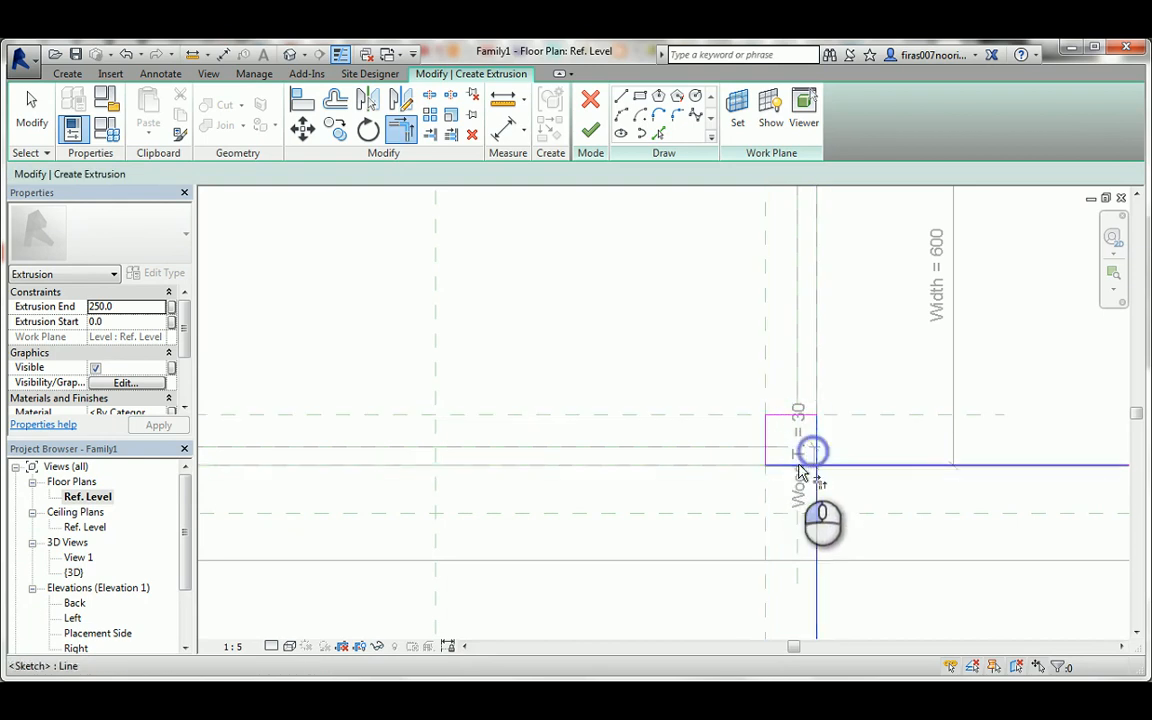
pyautogui.click(798, 465)
pyautogui.scroll(-5, 800, 465)
pyautogui.press('Escape')
# Pick sketch lines along the reference planes and wall face around the back-left corner, locking each one.
pyautogui.scroll(6, 478, 406)
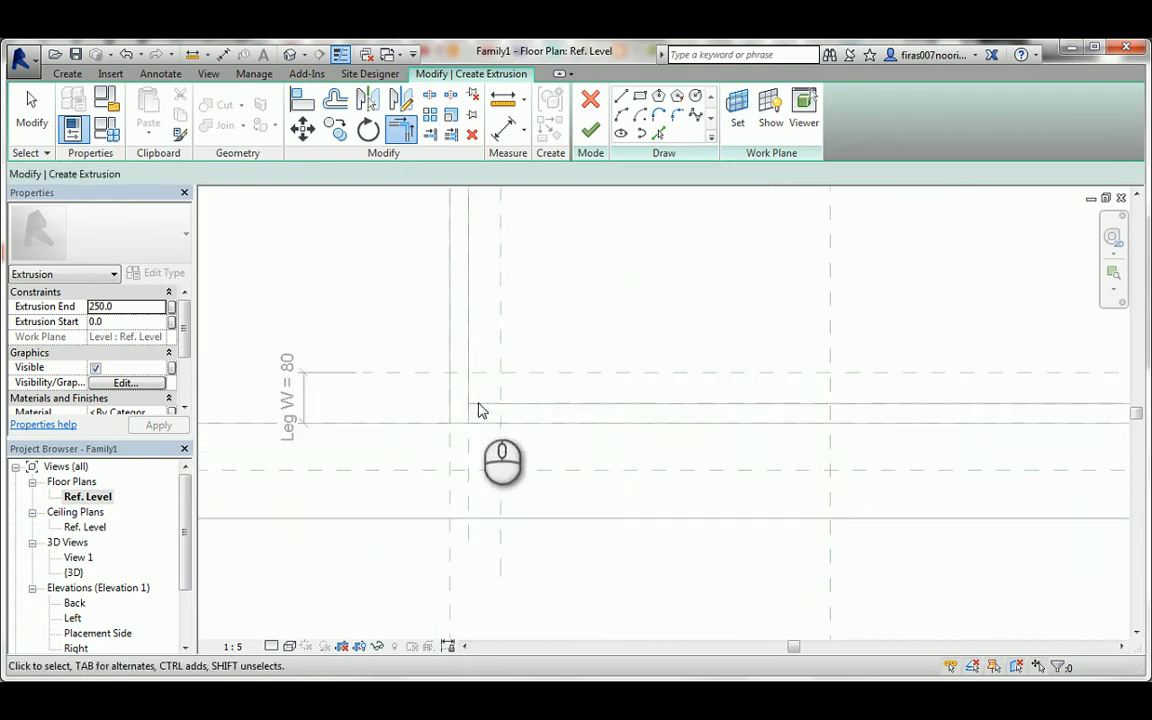
pyautogui.moveTo(480, 398); pyautogui.dragTo(516, 402, button='middle')
pyautogui.click(658, 133)
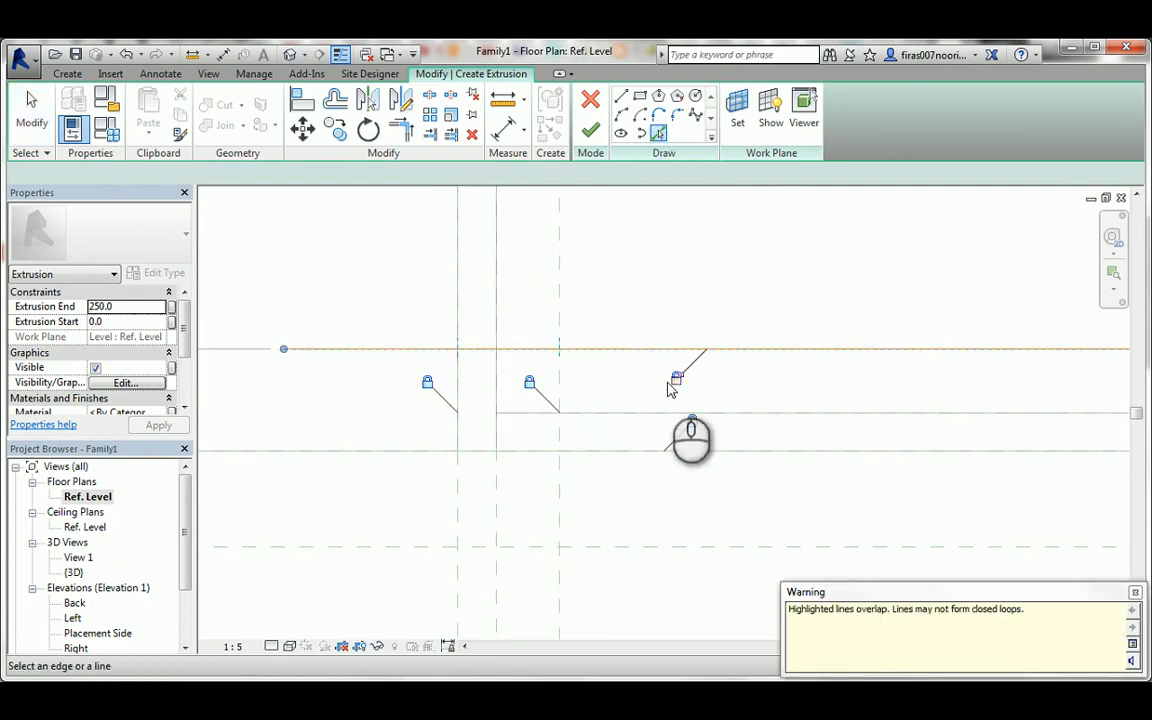
pyautogui.click(559, 312)
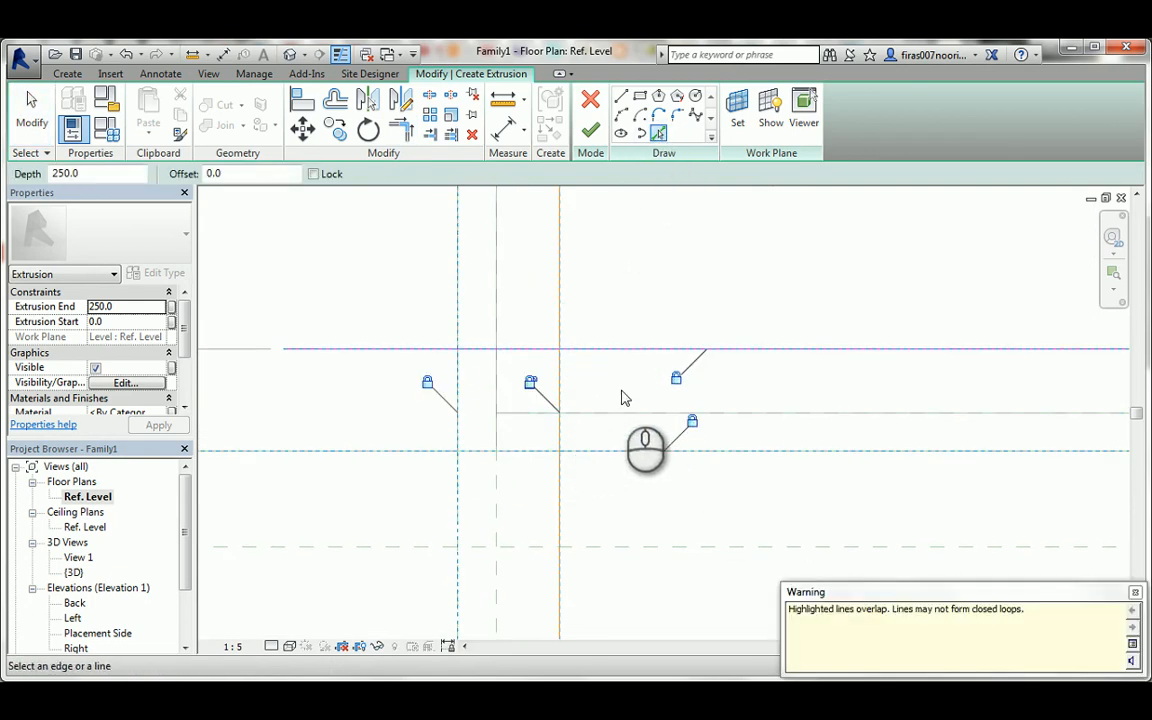
pyautogui.click(530, 384)
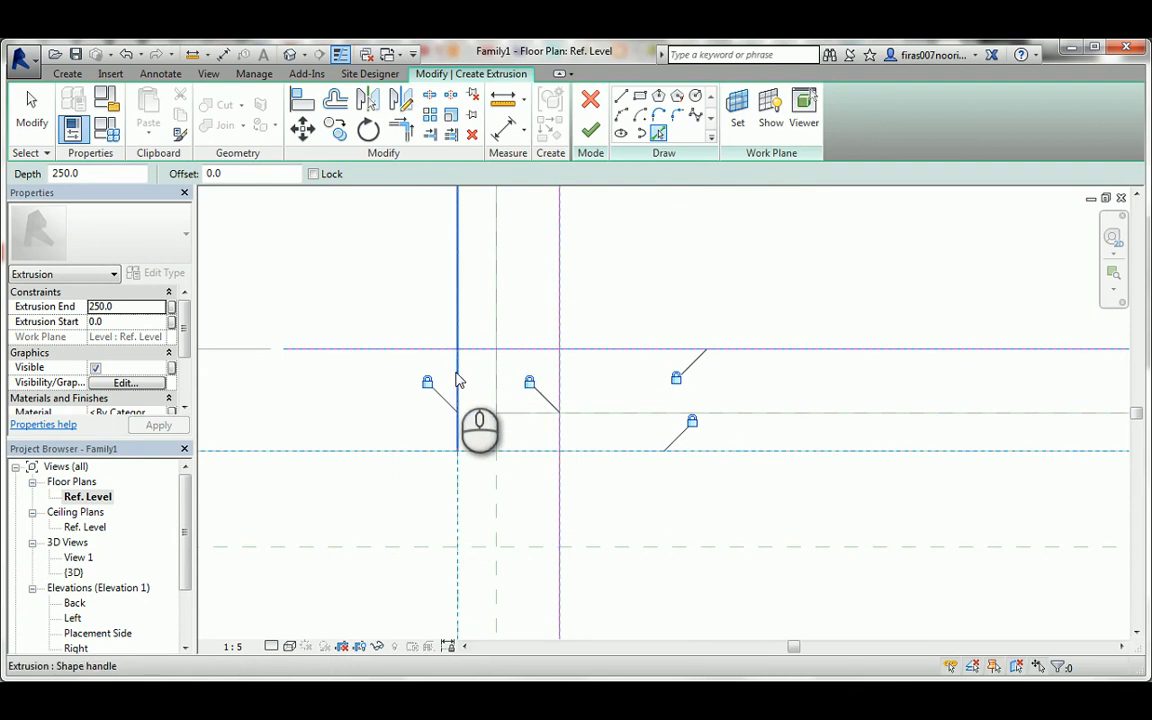
pyautogui.click(459, 493)
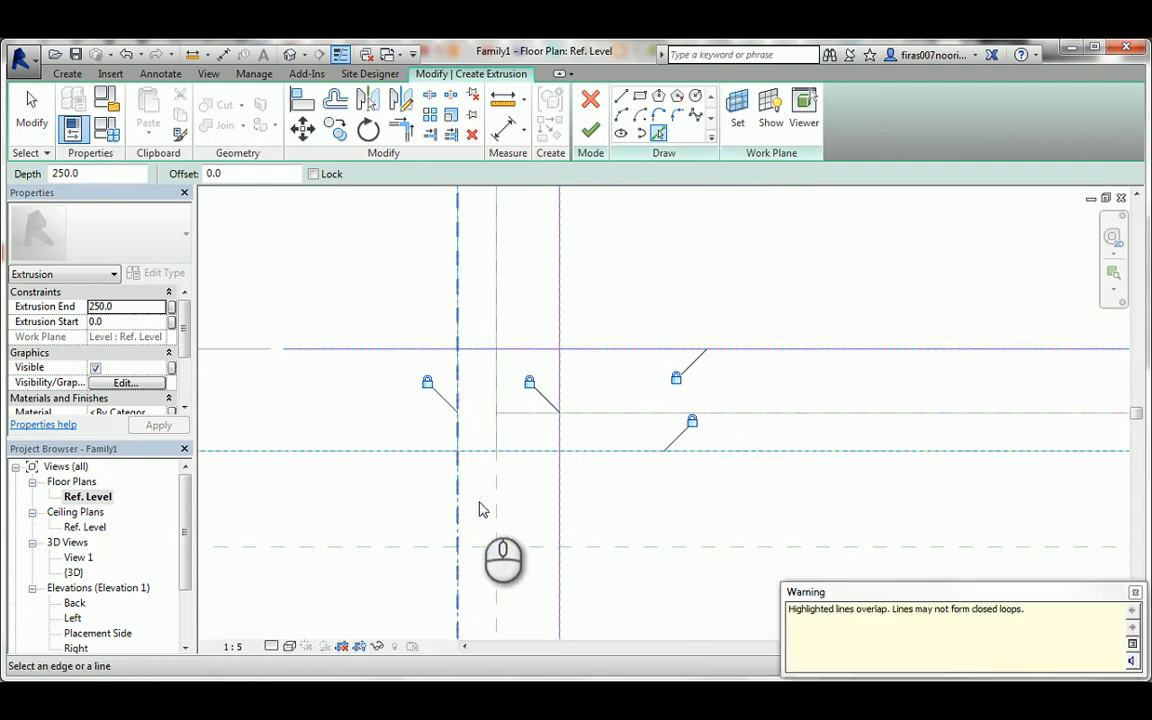
pyautogui.click(428, 384)
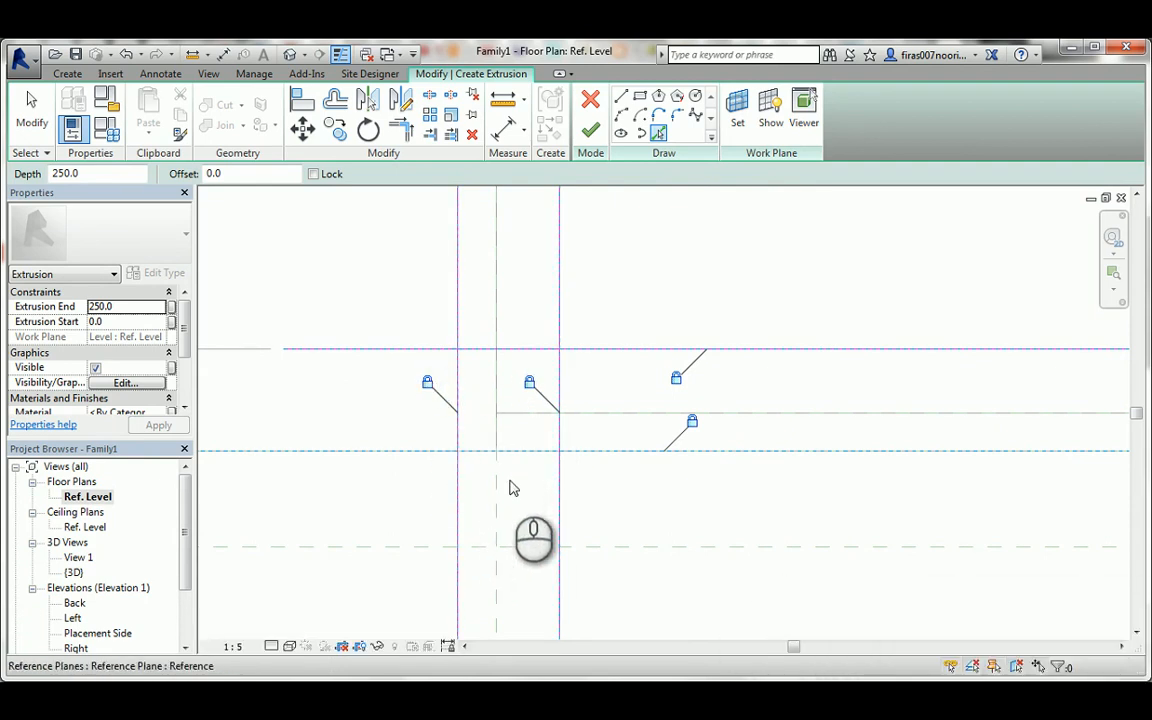
pyautogui.scroll(-4, 540, 471)
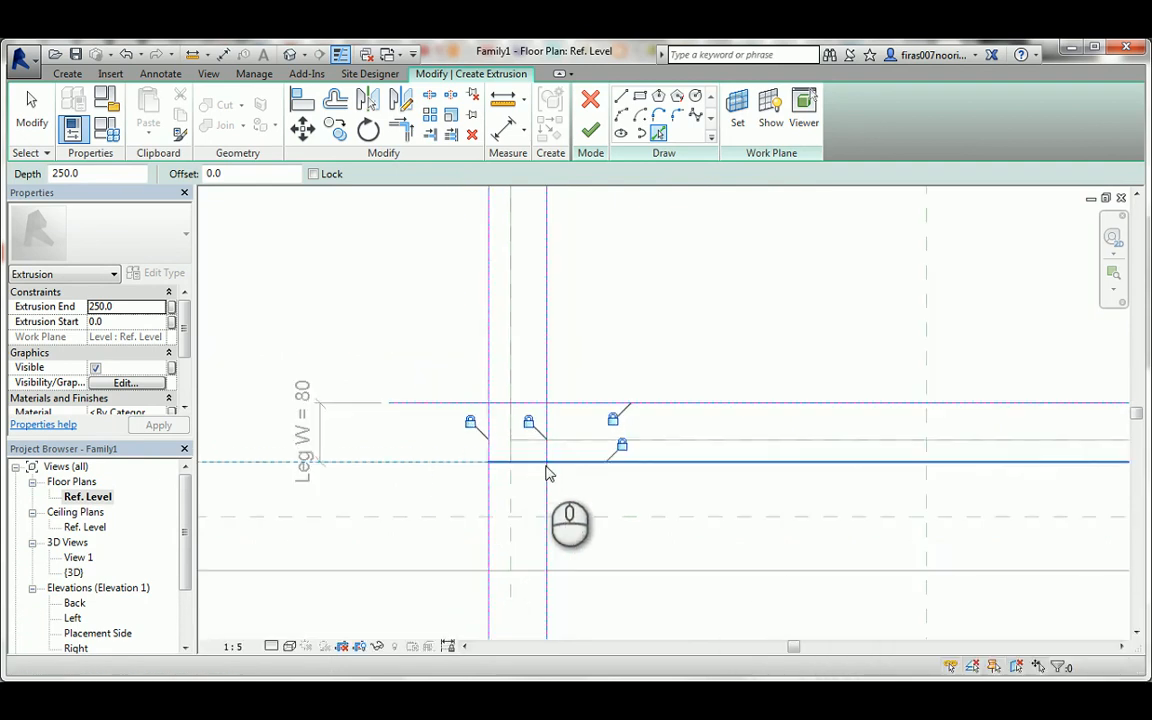
pyautogui.click(457, 462)
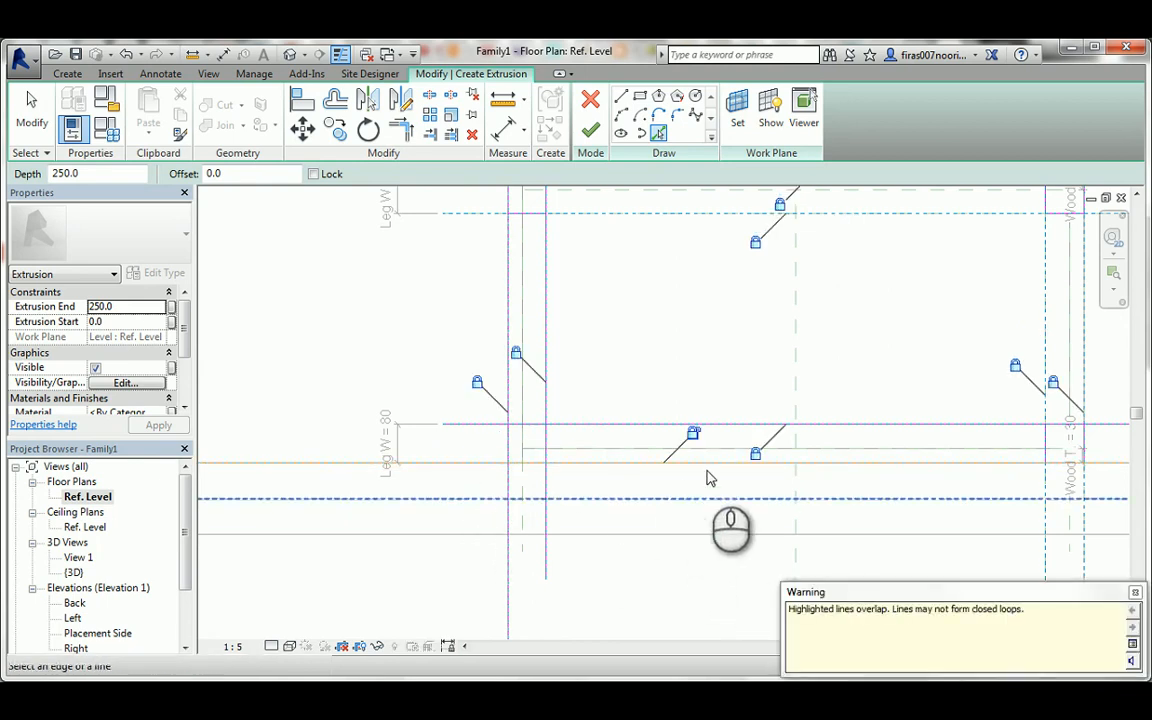
pyautogui.click(694, 437)
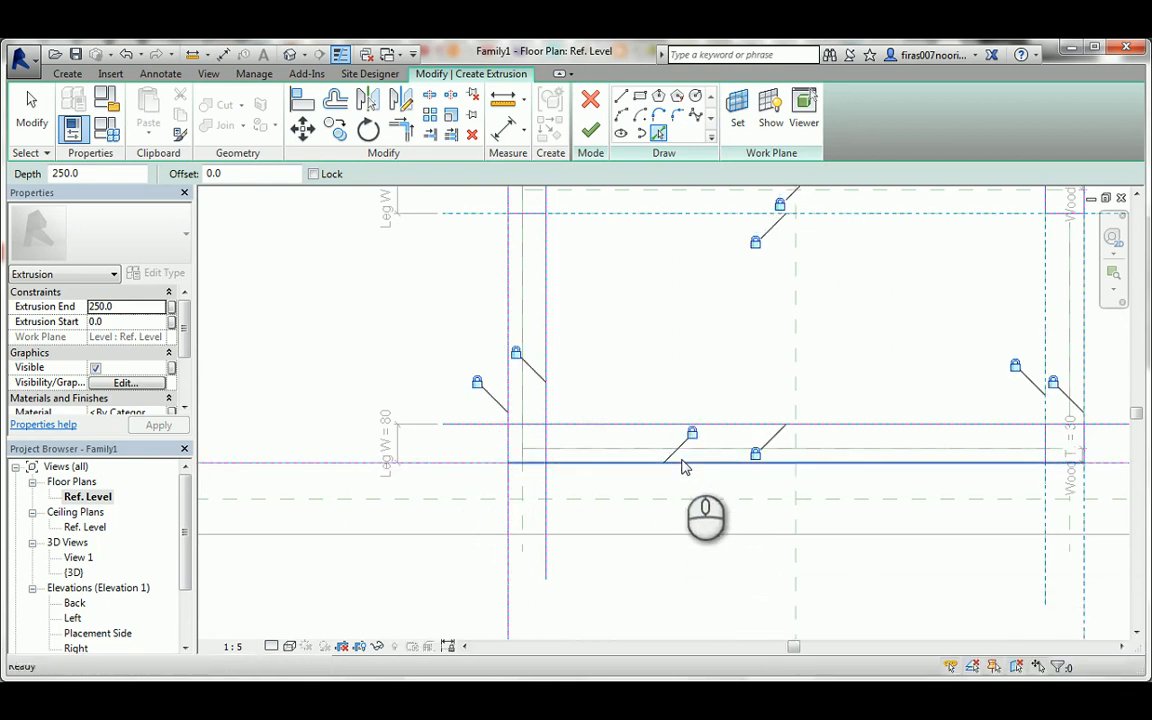
pyautogui.press('Escape')
# Trim the back-left leg's sketch lines into a closed square and finish the four-leg extrusion.
pyautogui.click(546, 432)
pyautogui.click(535, 424)
pyautogui.click(522, 424)
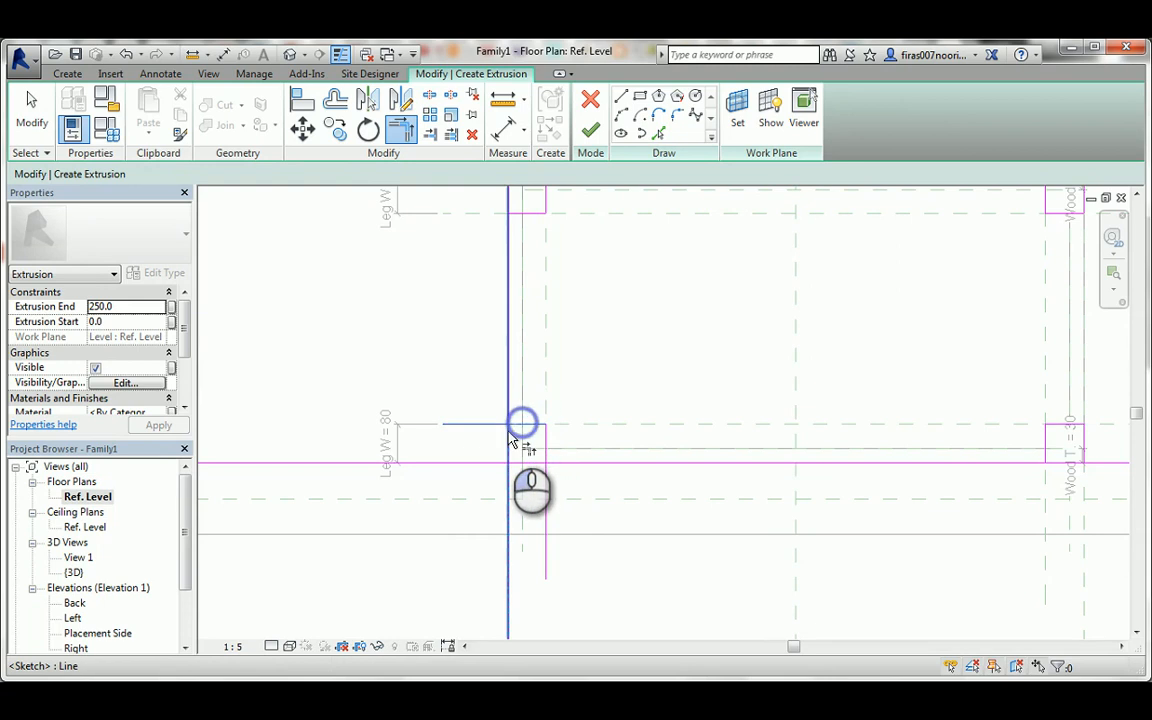
pyautogui.click(508, 436)
pyautogui.click(522, 462)
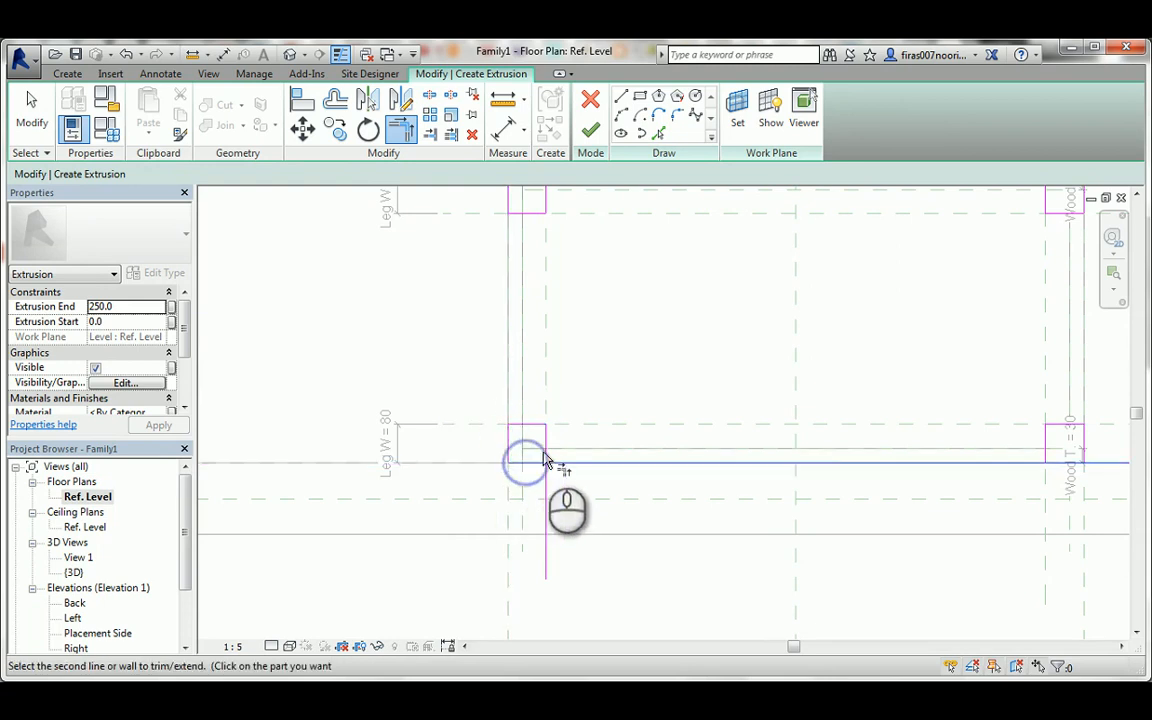
pyautogui.click(544, 450)
pyautogui.click(590, 130)
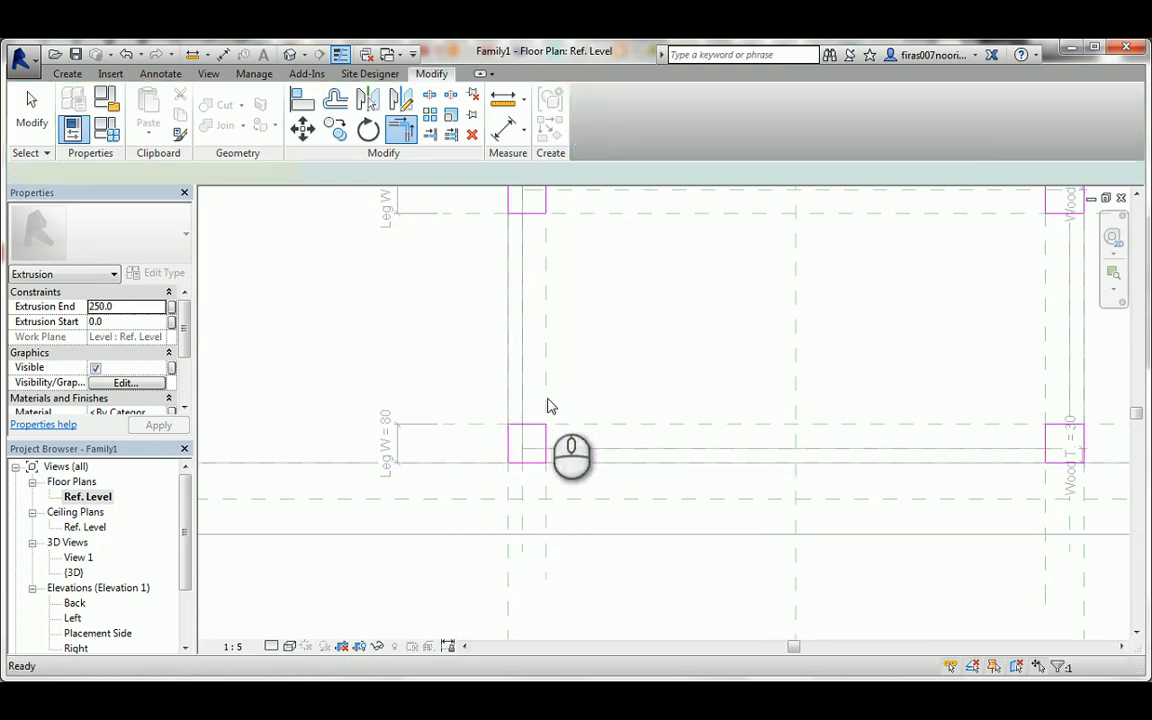
# In the Placement Side elevation, stretch the legs' top face to the reference plane under the bottom panel and lock it there.
pyautogui.scroll(-2, 548, 400)
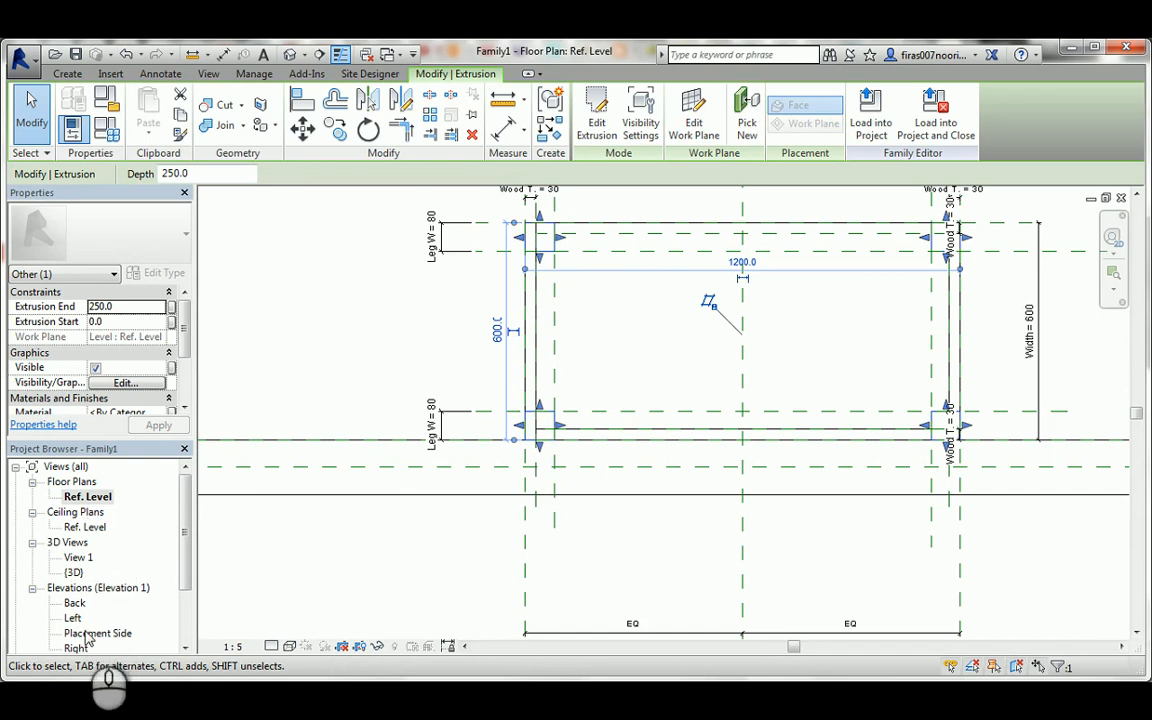
pyautogui.doubleClick(90, 633)
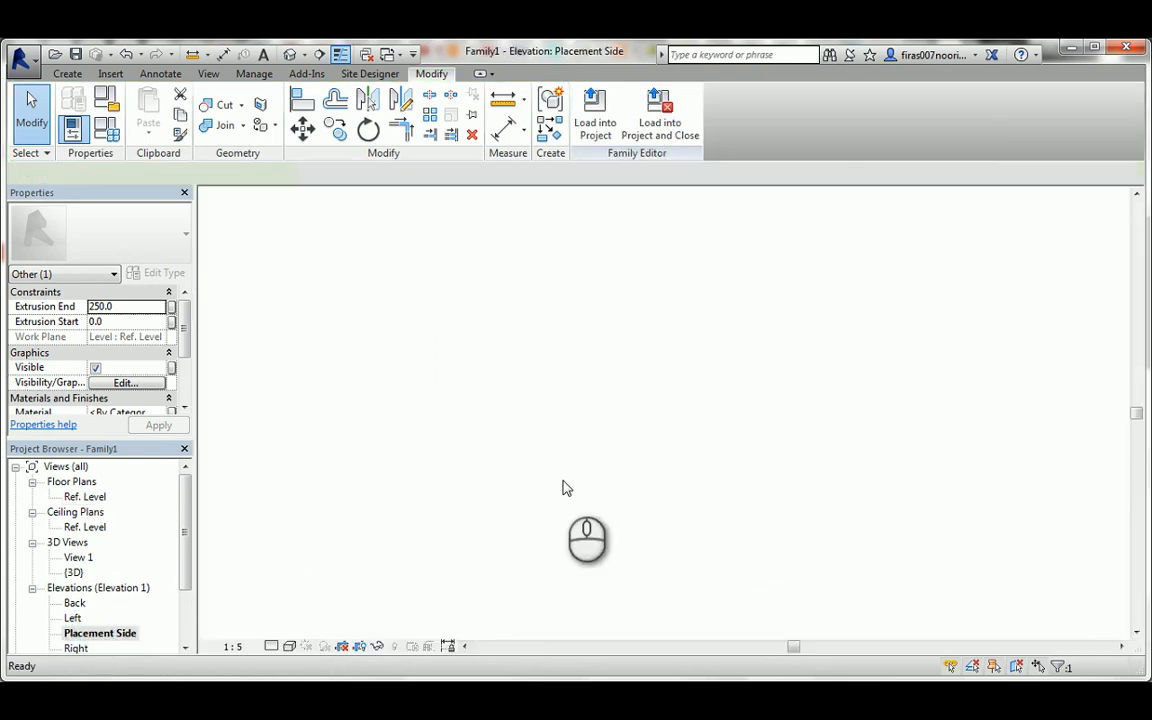
pyautogui.scroll(3, 600, 462)
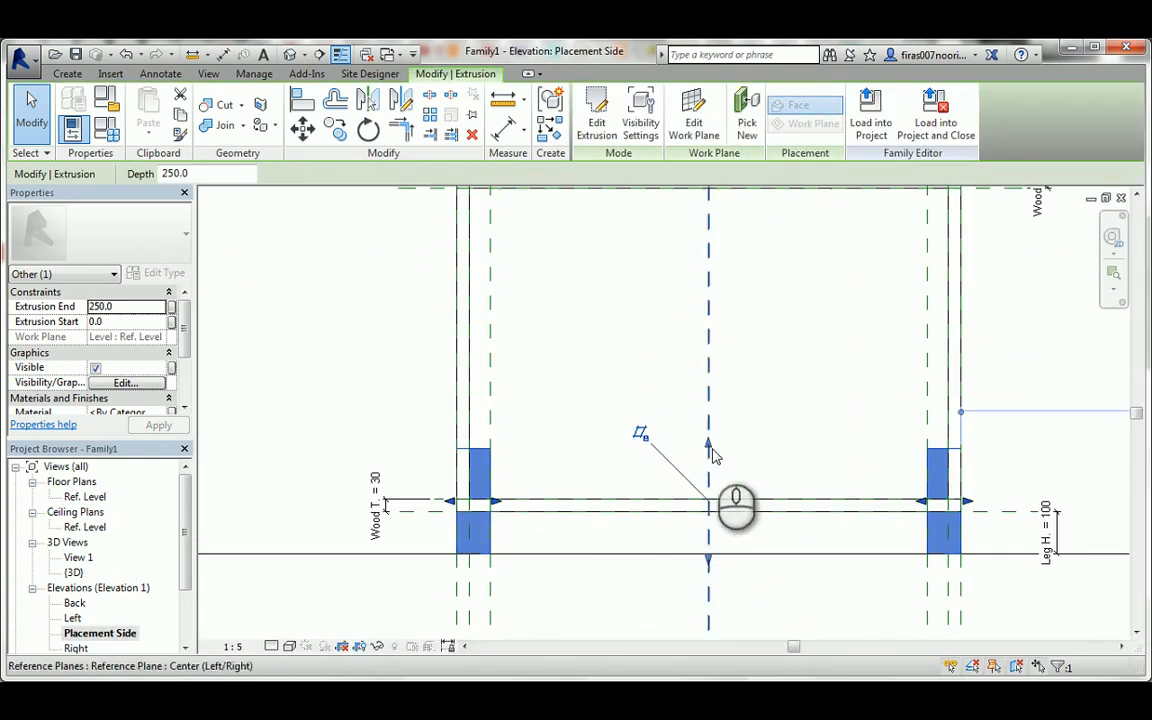
pyautogui.moveTo(710, 450); pyautogui.dragTo(437, 514)
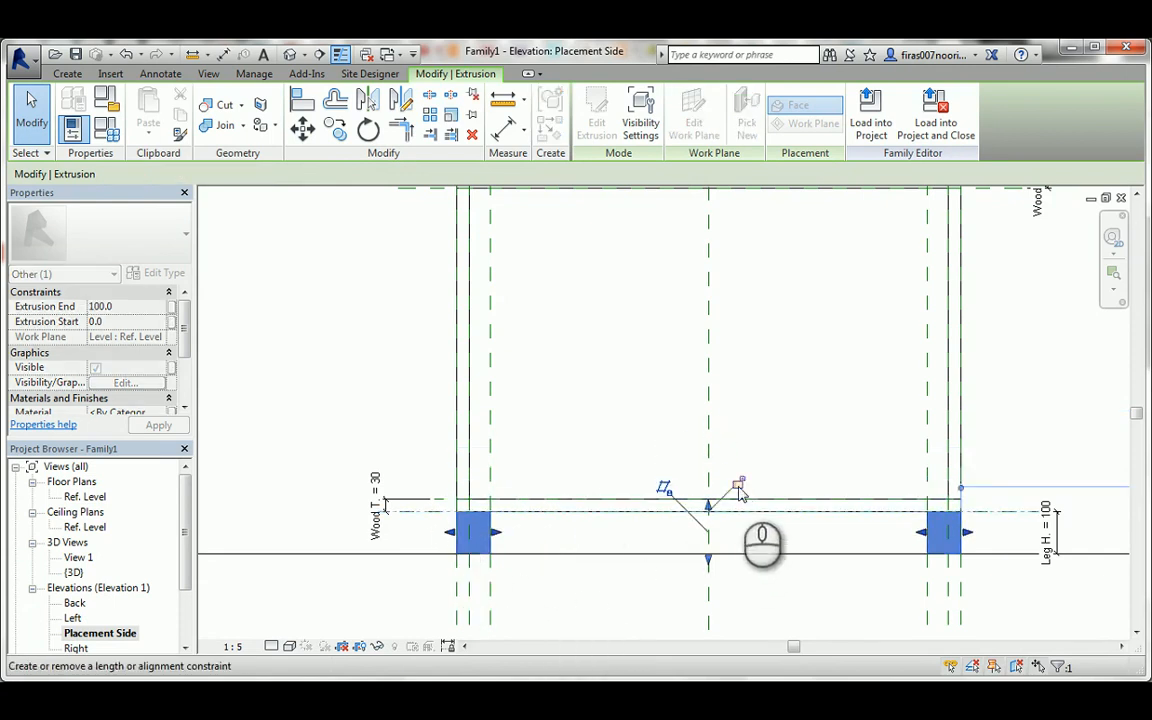
pyautogui.click(737, 484)
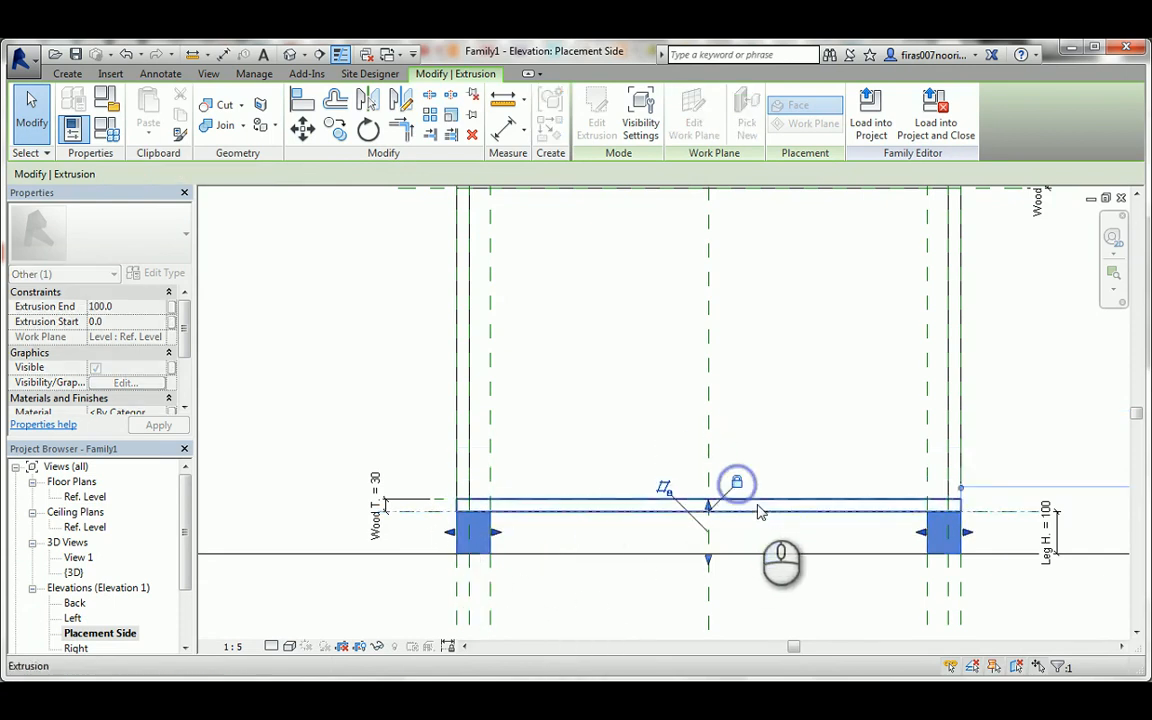
# Inspect the legs in the 3D view and set the Leg W parameter to 60 for the family type.
pyautogui.click(290, 55)
pyautogui.keyDown('shift'); pyautogui.moveTo(576, 478); pyautogui.dragTo(618, 498, button='middle'); pyautogui.keyUp('shift')
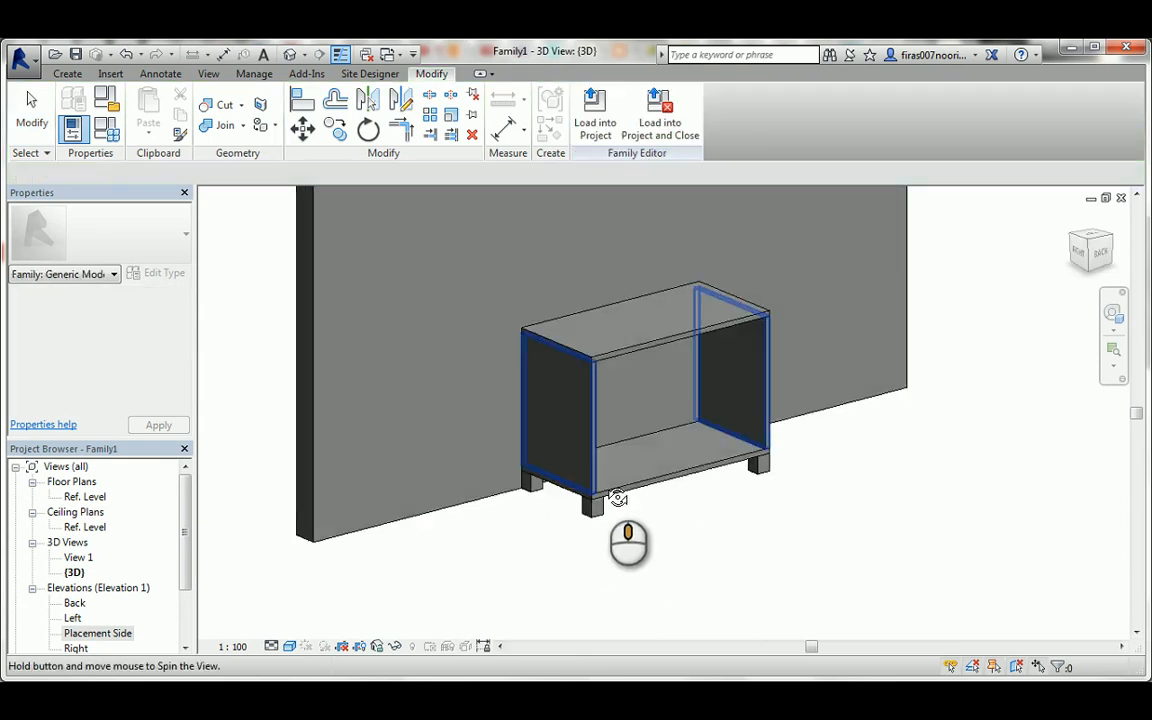
pyautogui.click(612, 527)
pyautogui.scroll(5, 610, 524)
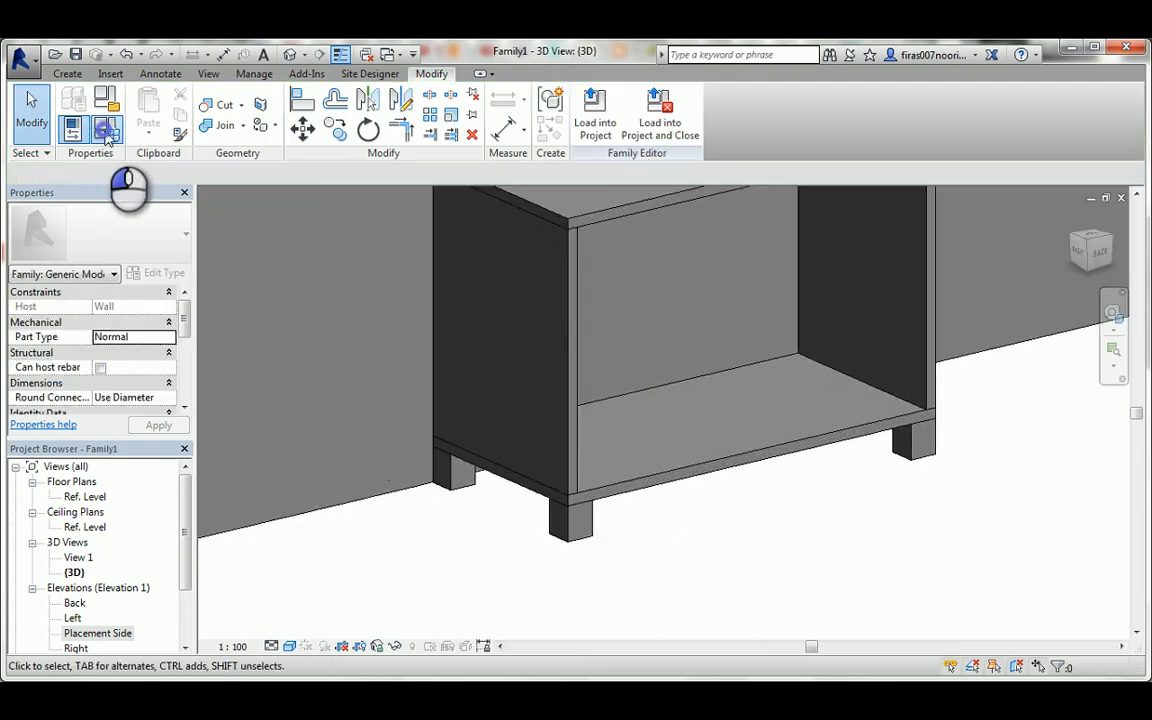
pyautogui.click(106, 130)
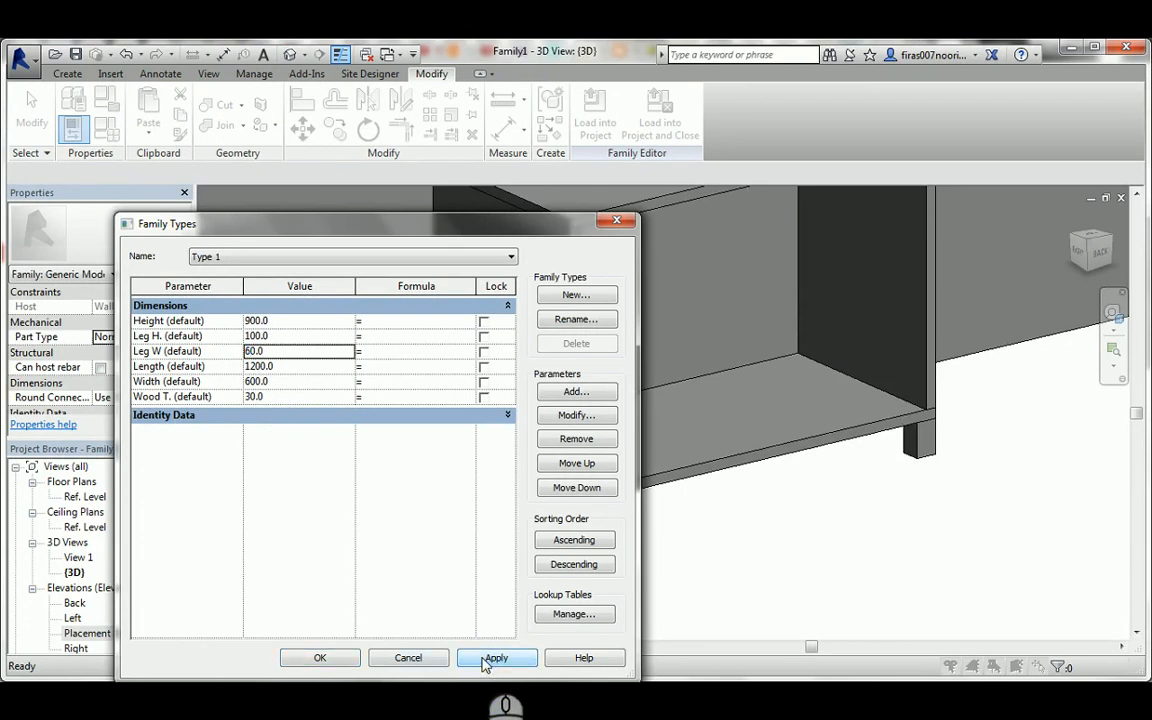
pyautogui.moveTo(518, 235); pyautogui.dragTo(441, 170)
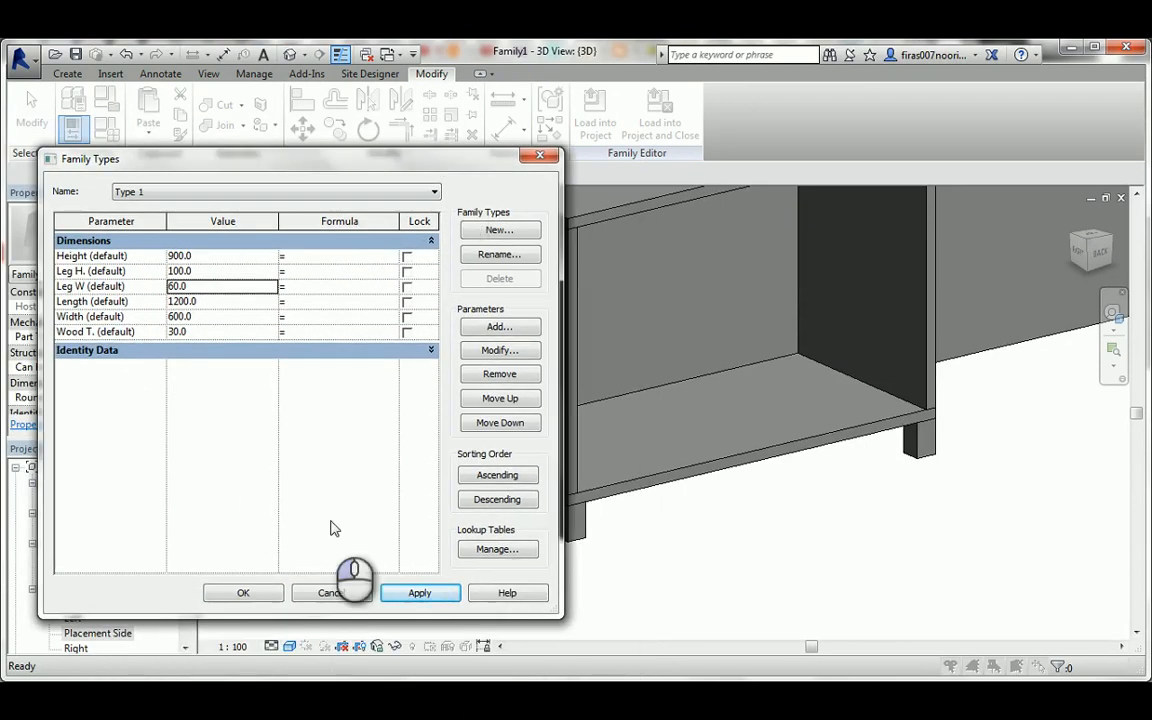
pyautogui.click(268, 598)
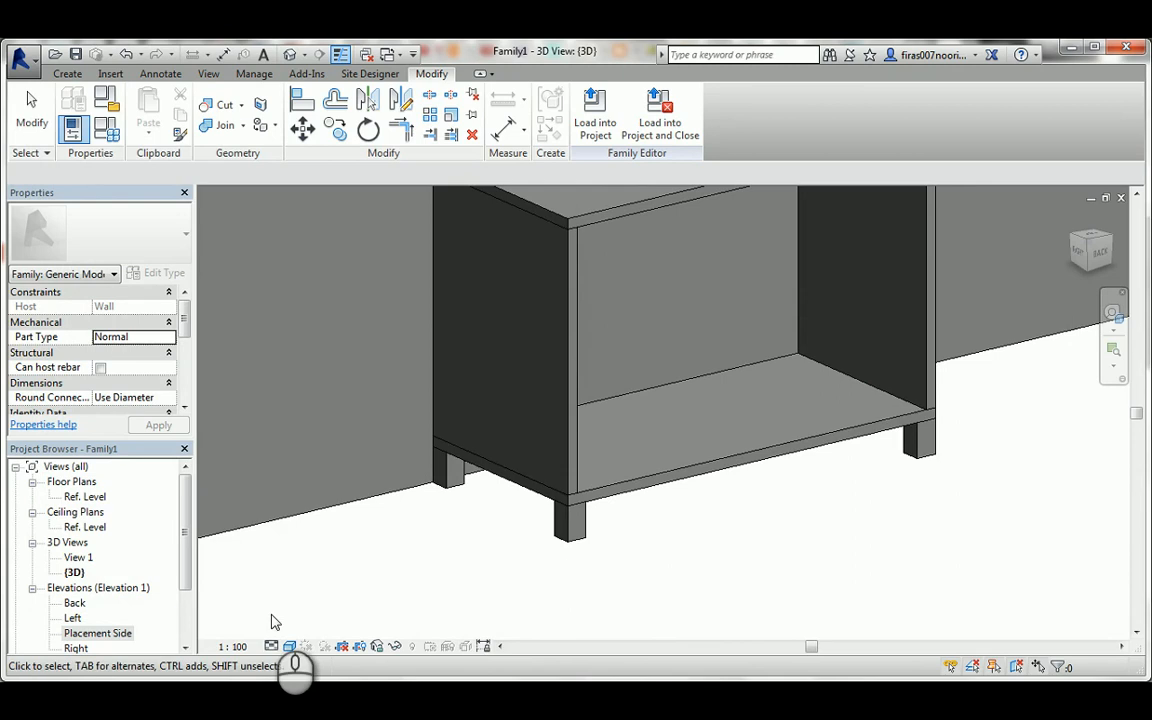
pyautogui.moveTo(621, 273); pyautogui.dragTo(604, 376, button='middle')
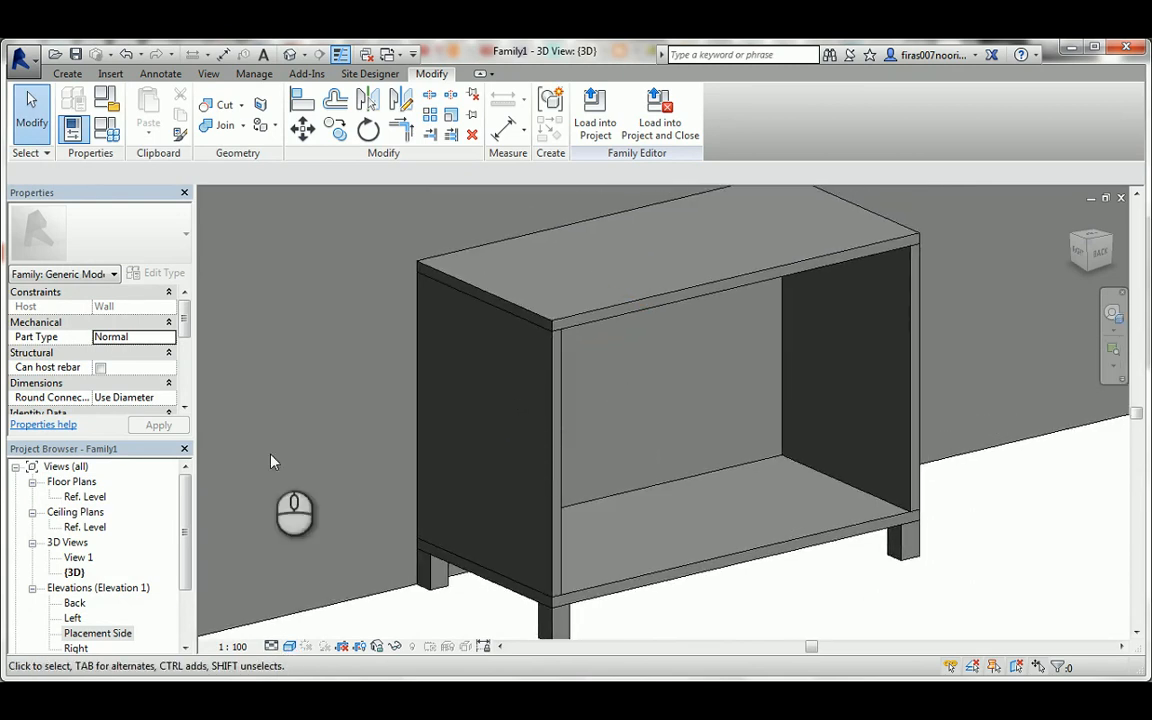
# In the Placement Side elevation, draw two horizontal reference planes across the chest between the top and bottom panels.
pyautogui.doubleClick(92, 635)
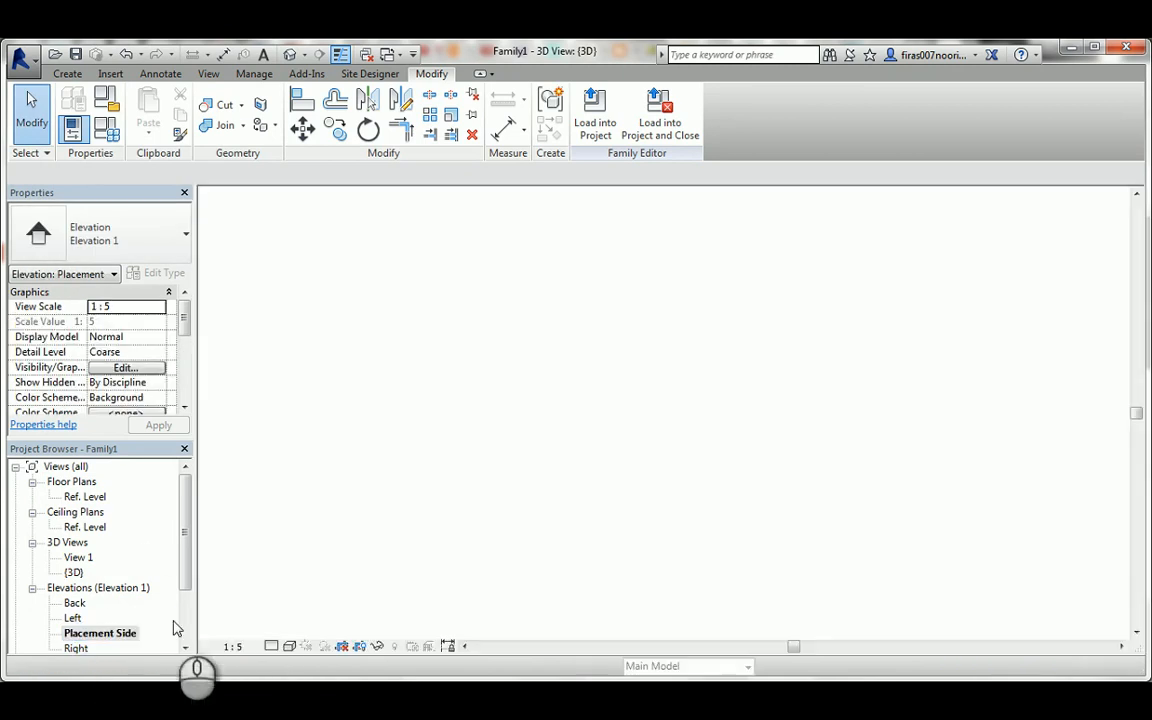
pyautogui.scroll(-1, 465, 325)
pyautogui.scroll(-1, 465, 325)
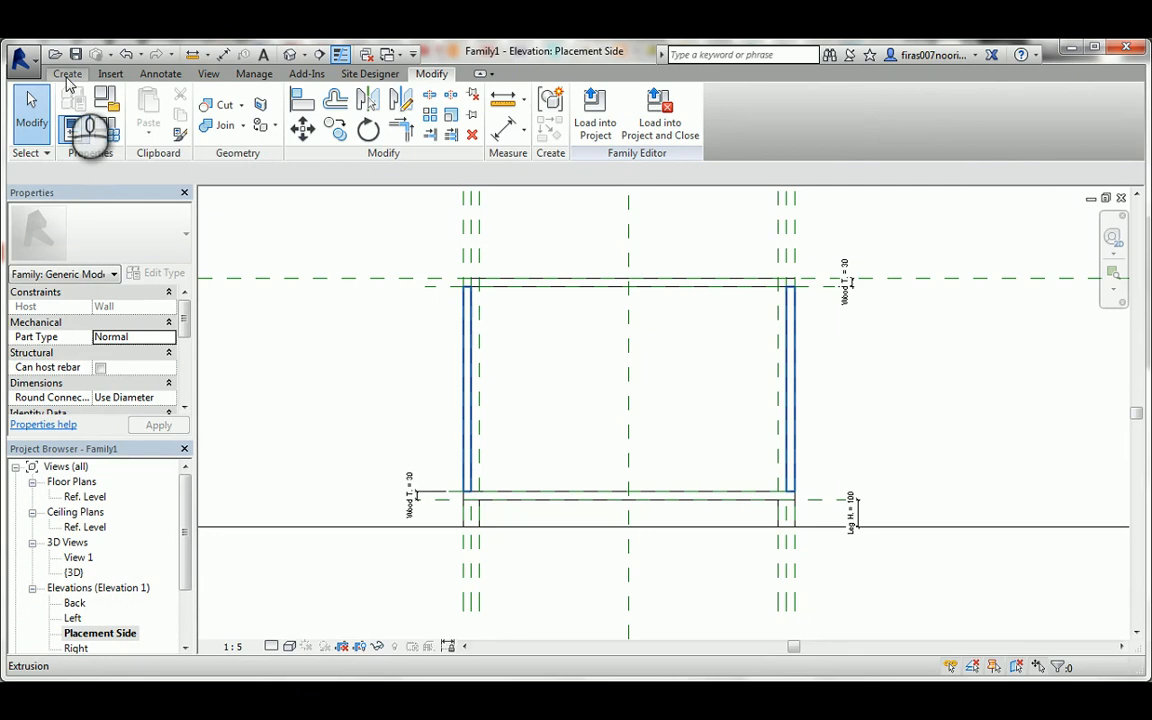
pyautogui.click(67, 74)
pyautogui.click(873, 110)
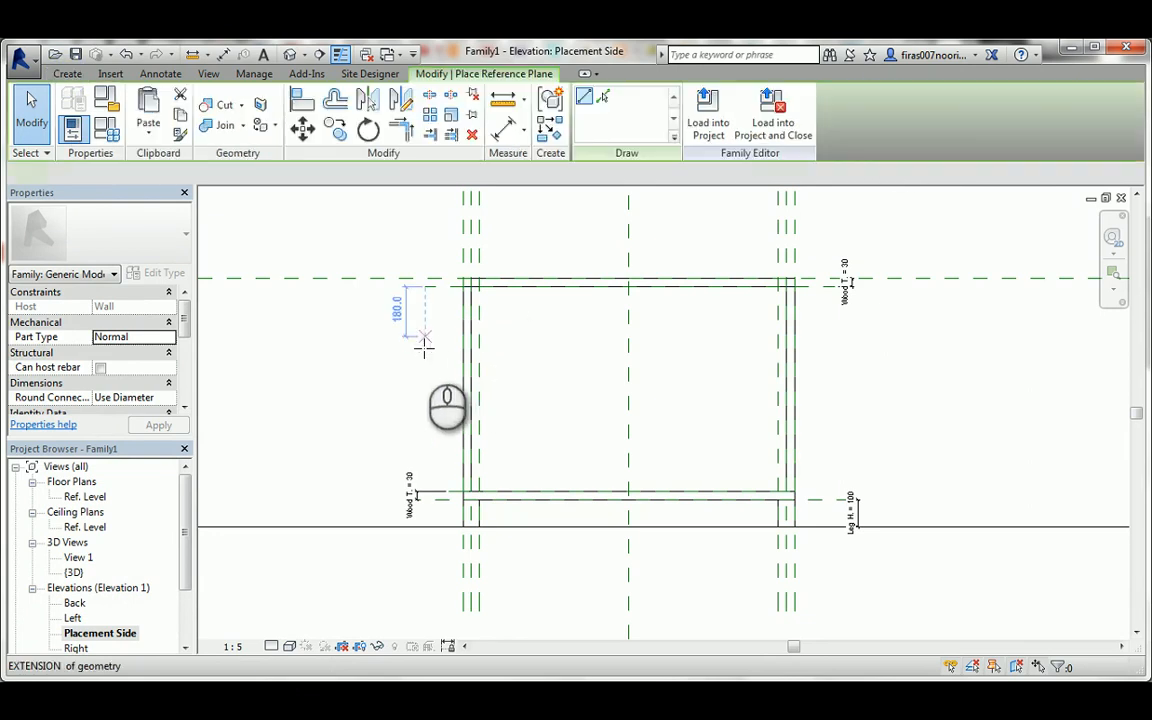
pyautogui.click(424, 345)
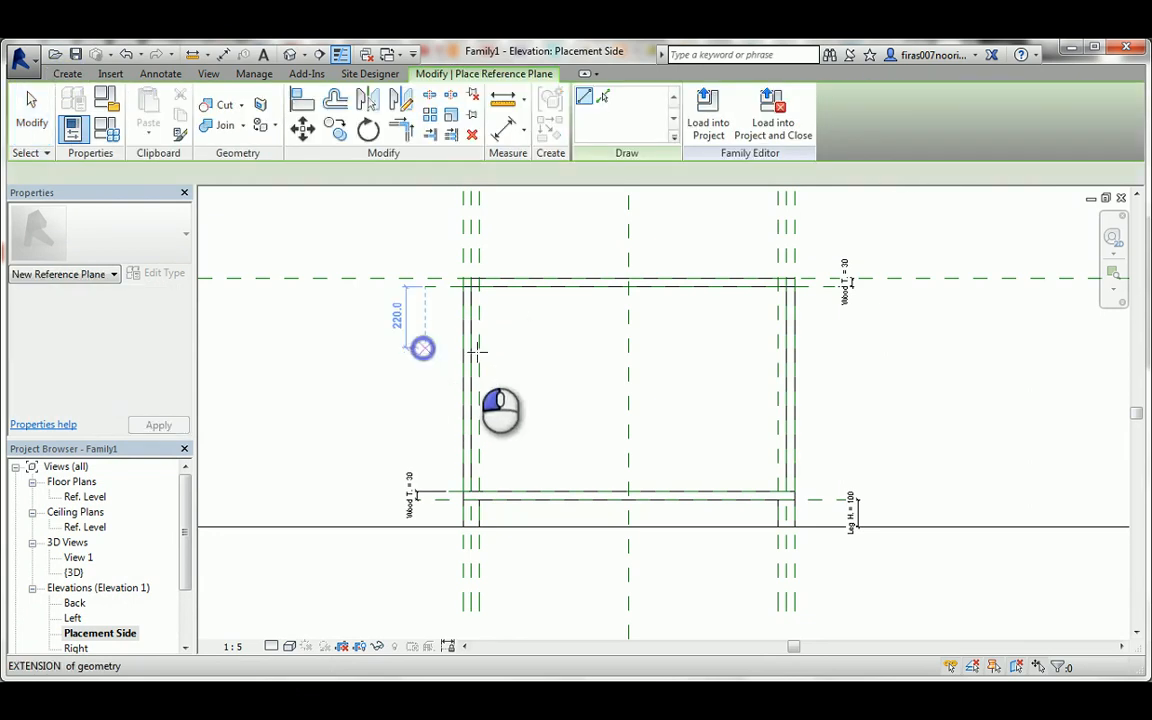
pyautogui.click(834, 346)
pyautogui.click(424, 428)
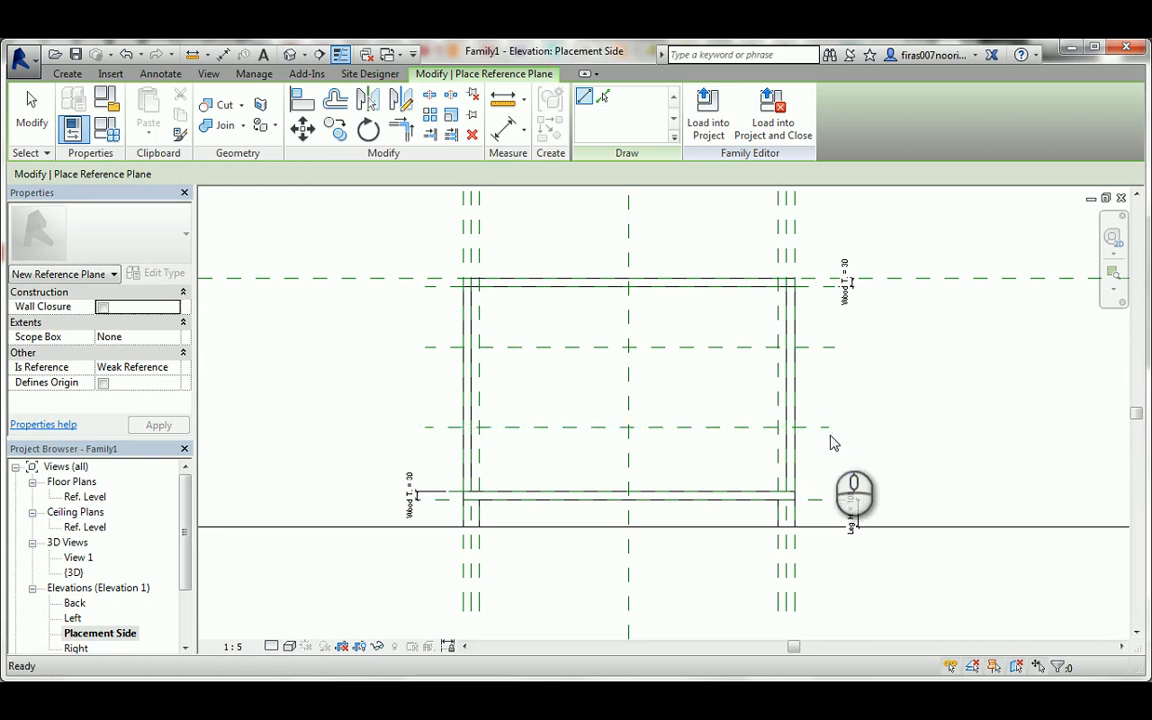
# Add a continuous aligned dimension from the top panel's underside through both new planes to the bottom panel, with equal spacing.
pyautogui.press('d')
pyautogui.press('i')
pyautogui.click(428, 290)
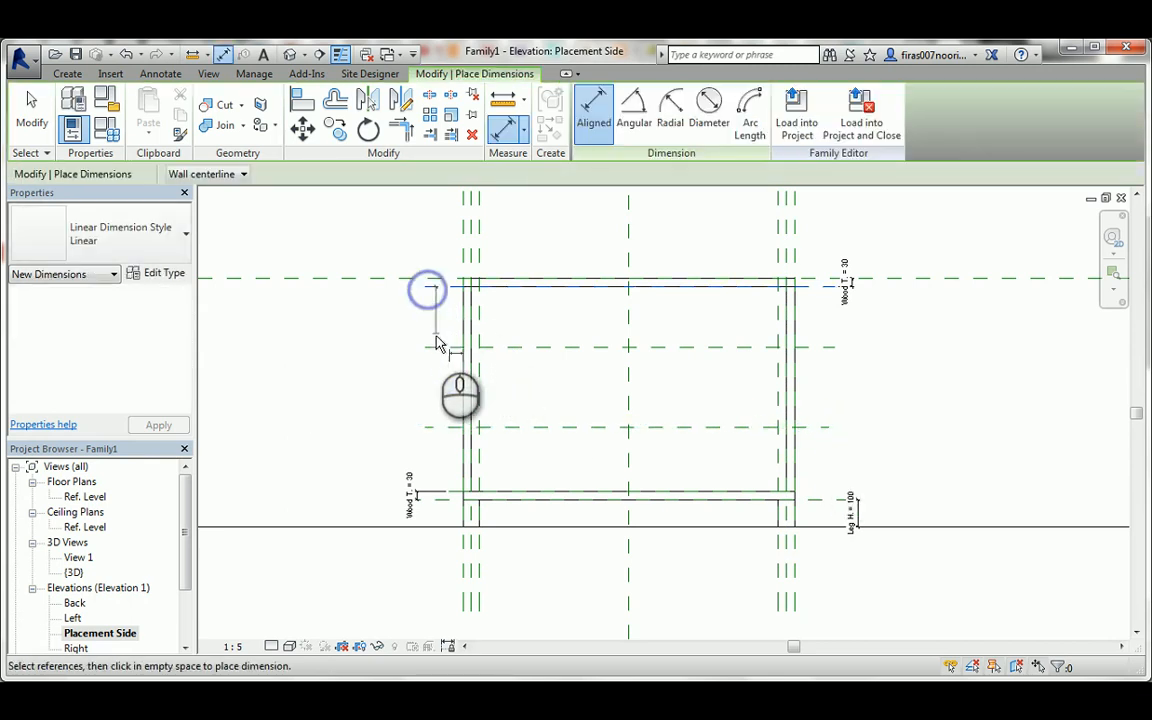
pyautogui.click(437, 346)
pyautogui.click(436, 428)
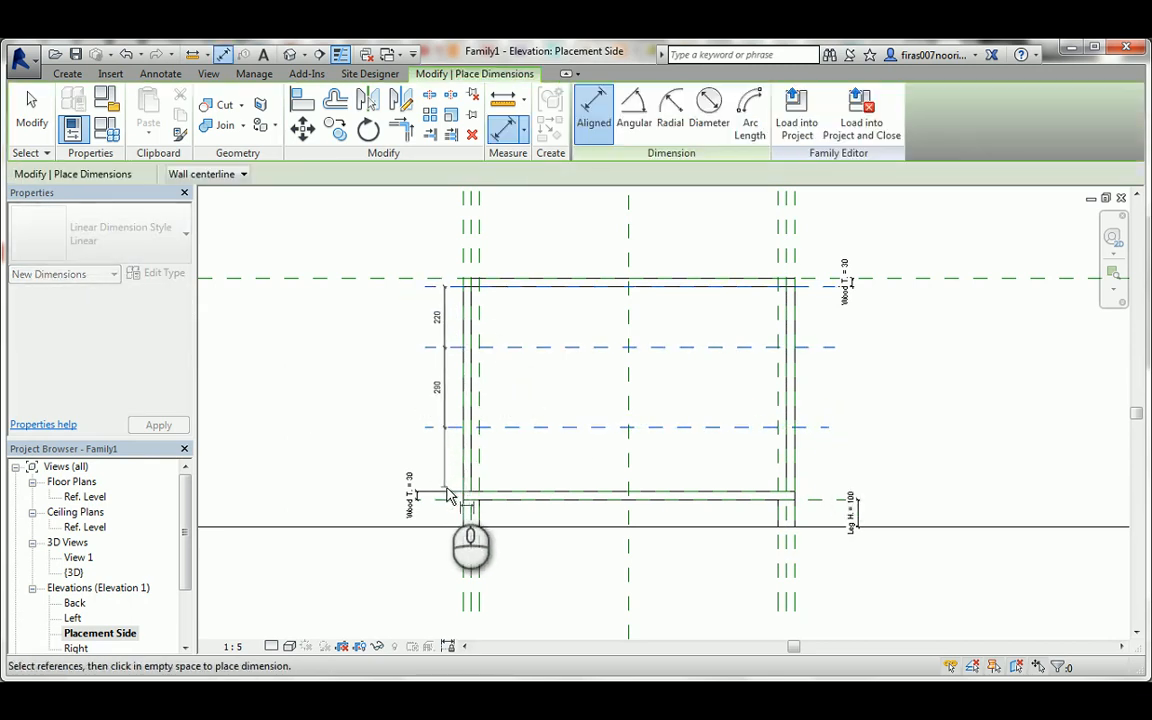
pyautogui.click(449, 491)
pyautogui.click(373, 416)
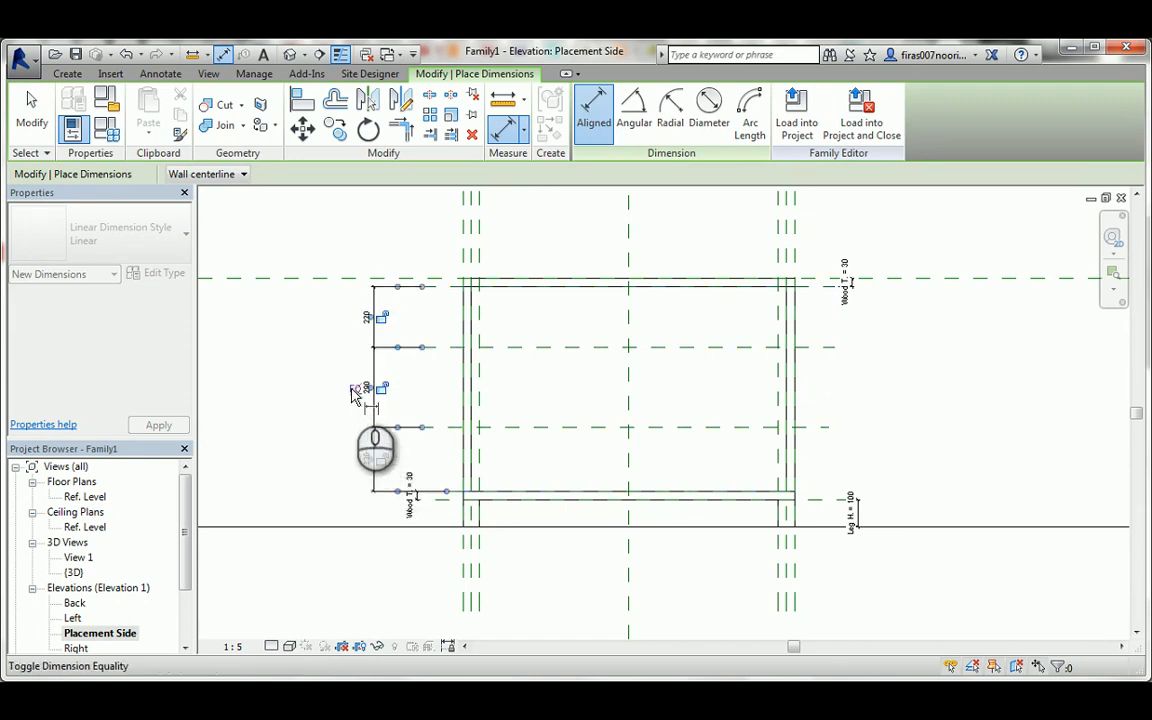
pyautogui.click(355, 391)
pyautogui.press('Escape')
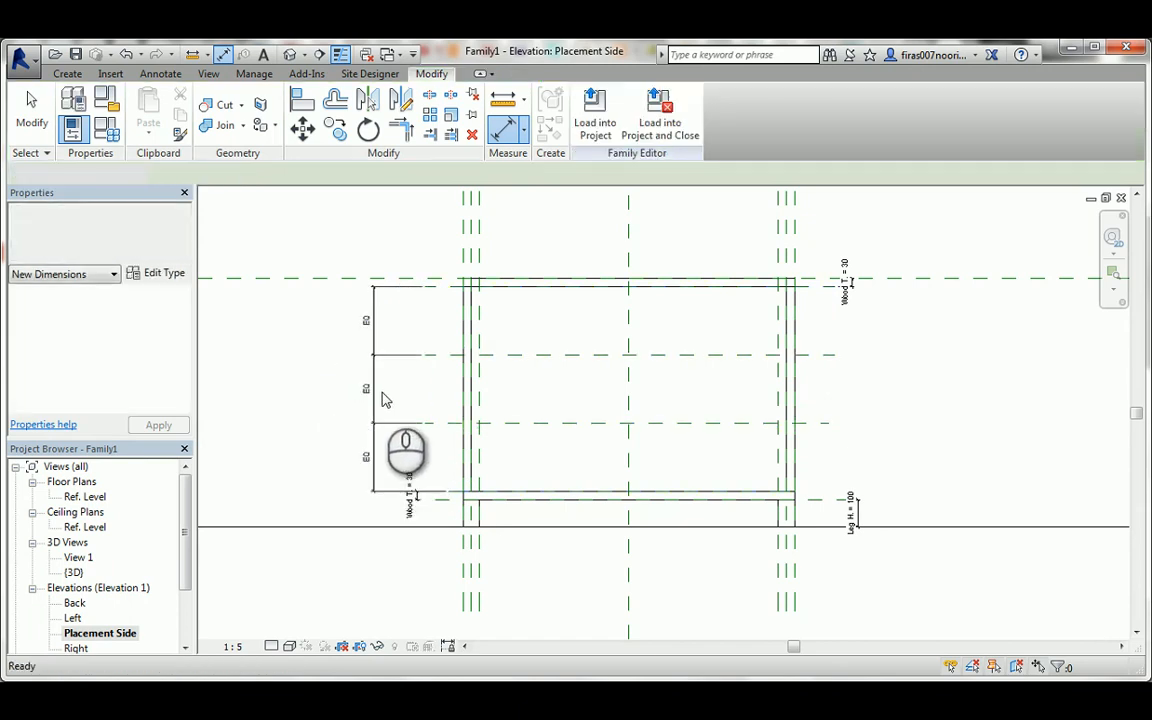
pyautogui.press('Escape')
pyautogui.scroll(2, 385, 400)
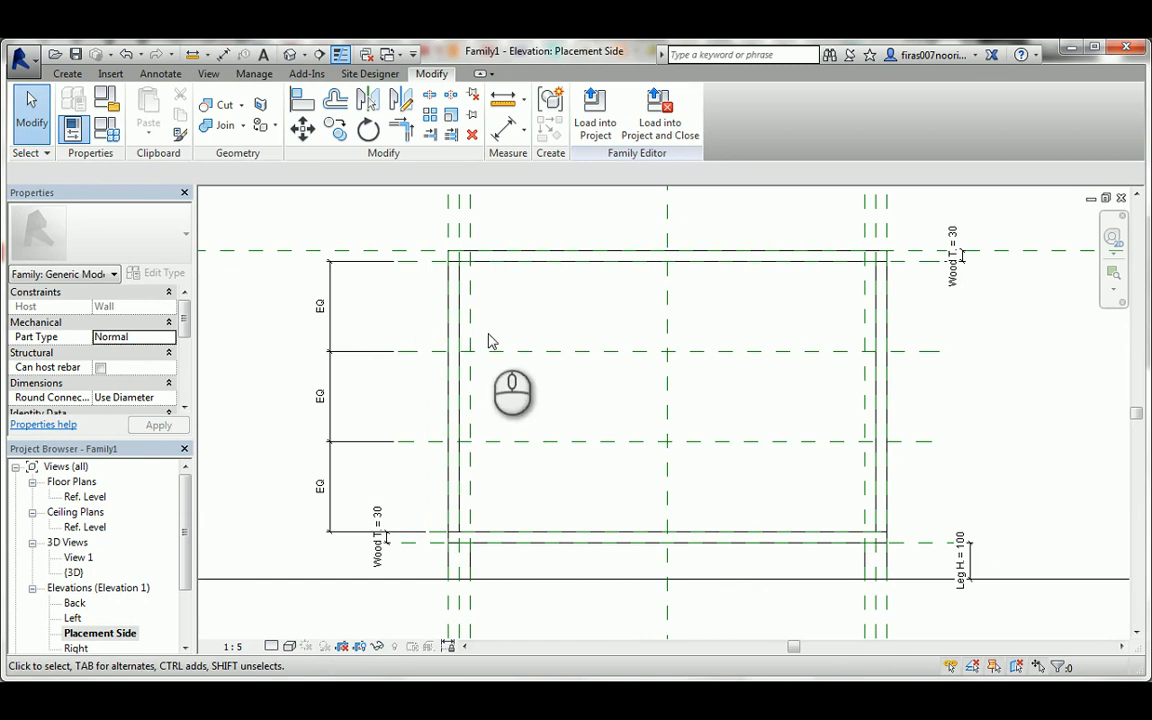
pyautogui.click(396, 272)
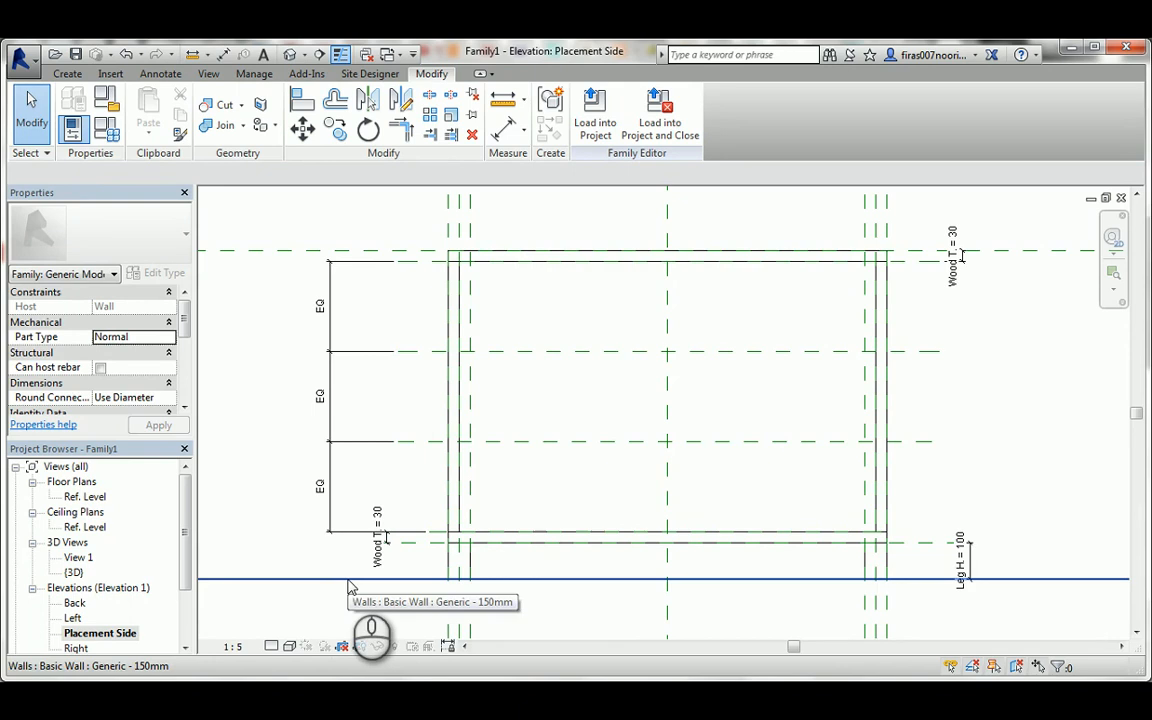
pyautogui.click(400, 258)
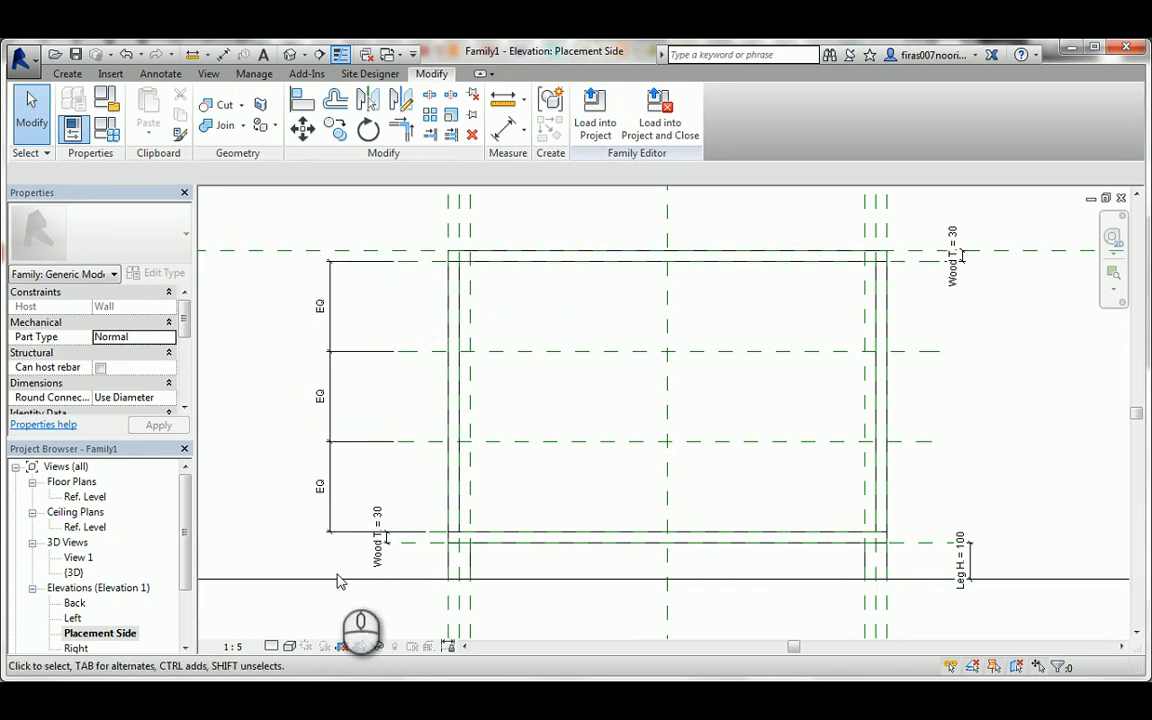
# In the Ref. Level floor plan, start an extrusion and pick a sketch line along the front reference plane, locking it.
pyautogui.doubleClick(86, 498)
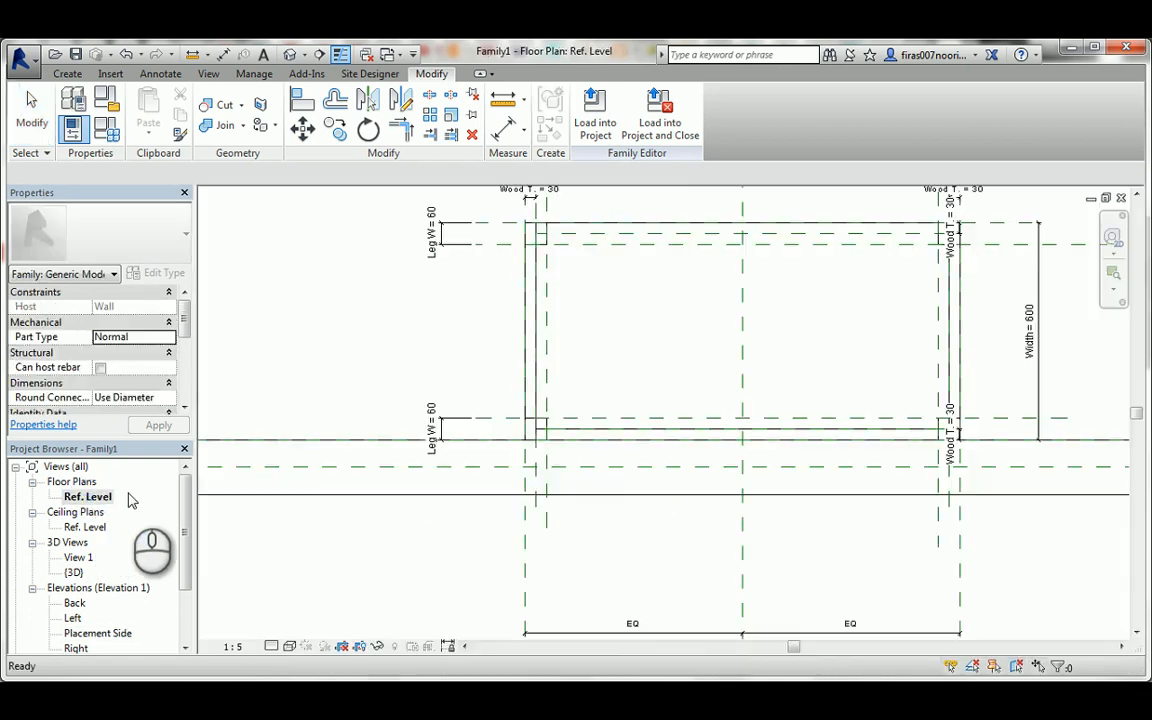
pyautogui.moveTo(575, 364); pyautogui.dragTo(530, 458, button='middle')
pyautogui.scroll(6, 532, 310)
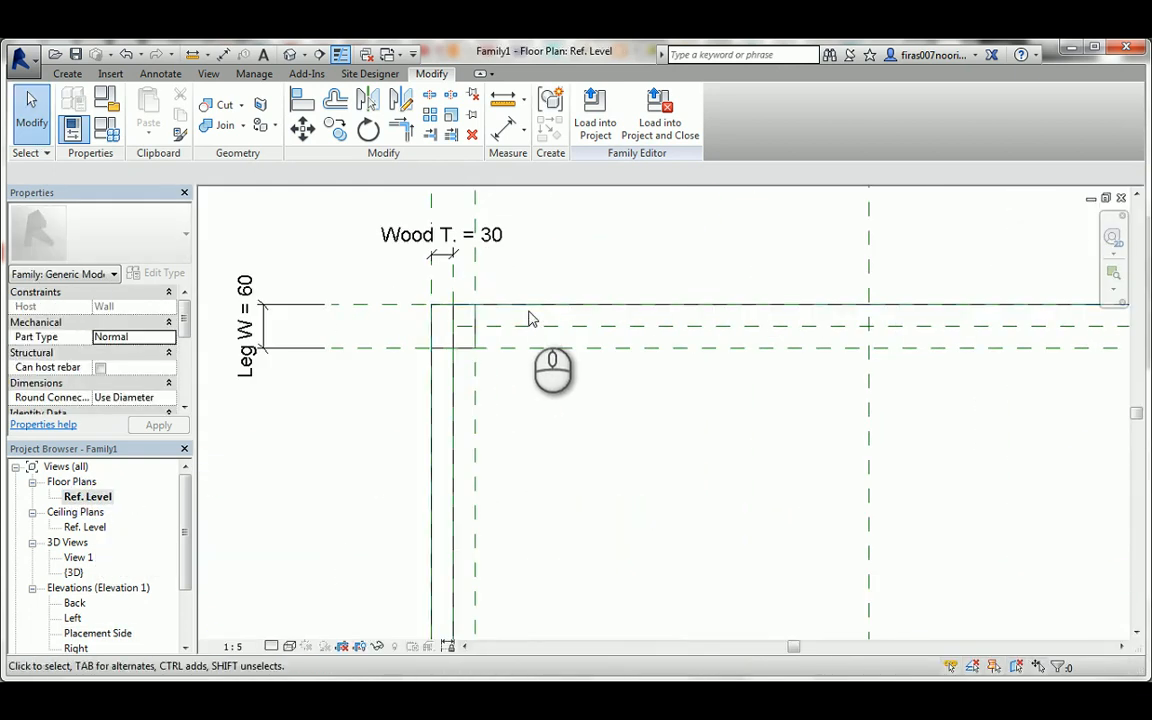
pyautogui.scroll(-2, 488, 324)
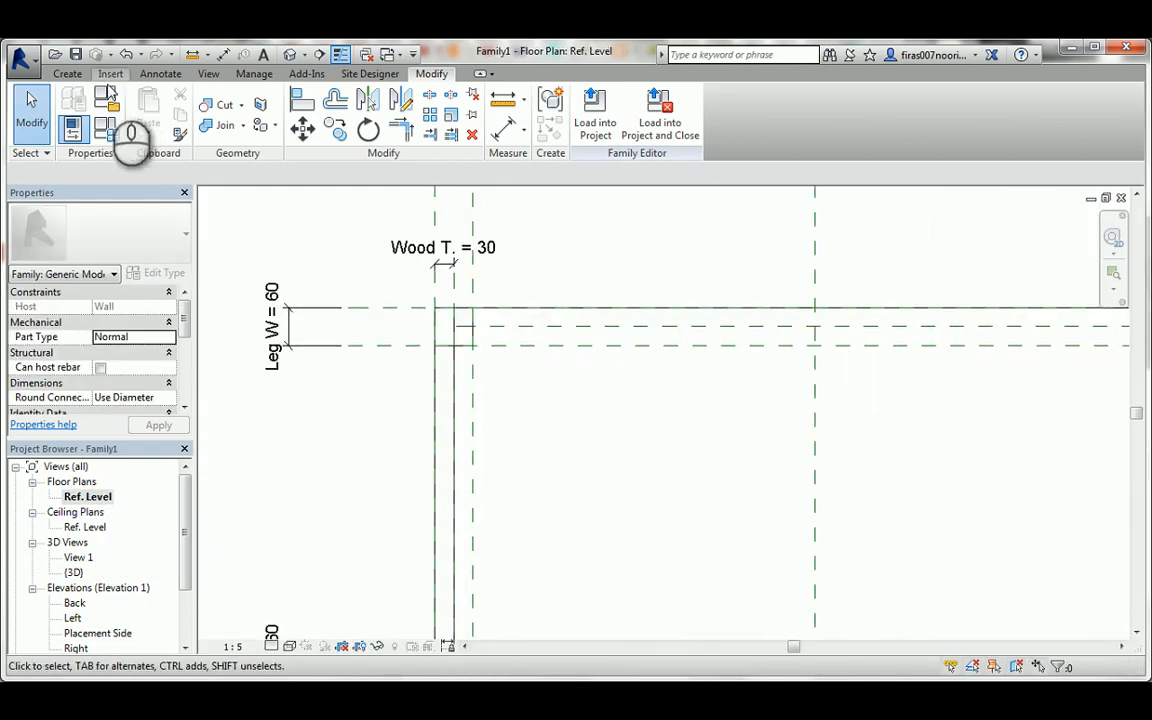
pyautogui.click(67, 73)
pyautogui.click(150, 108)
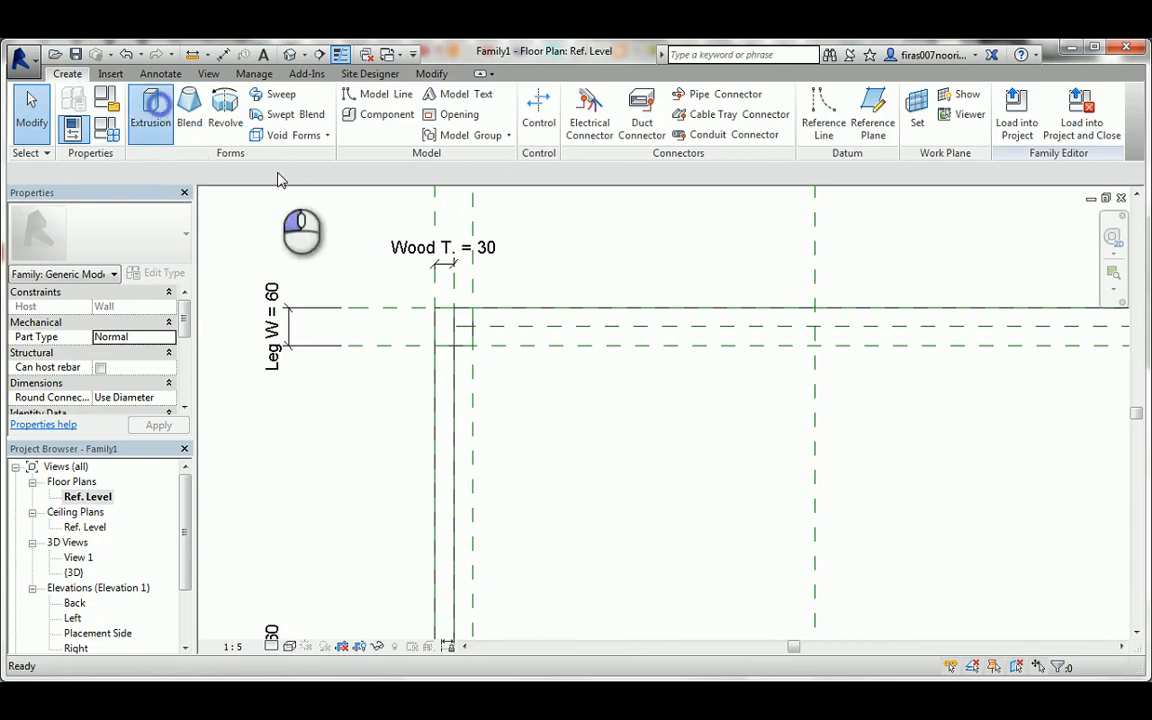
pyautogui.click(658, 133)
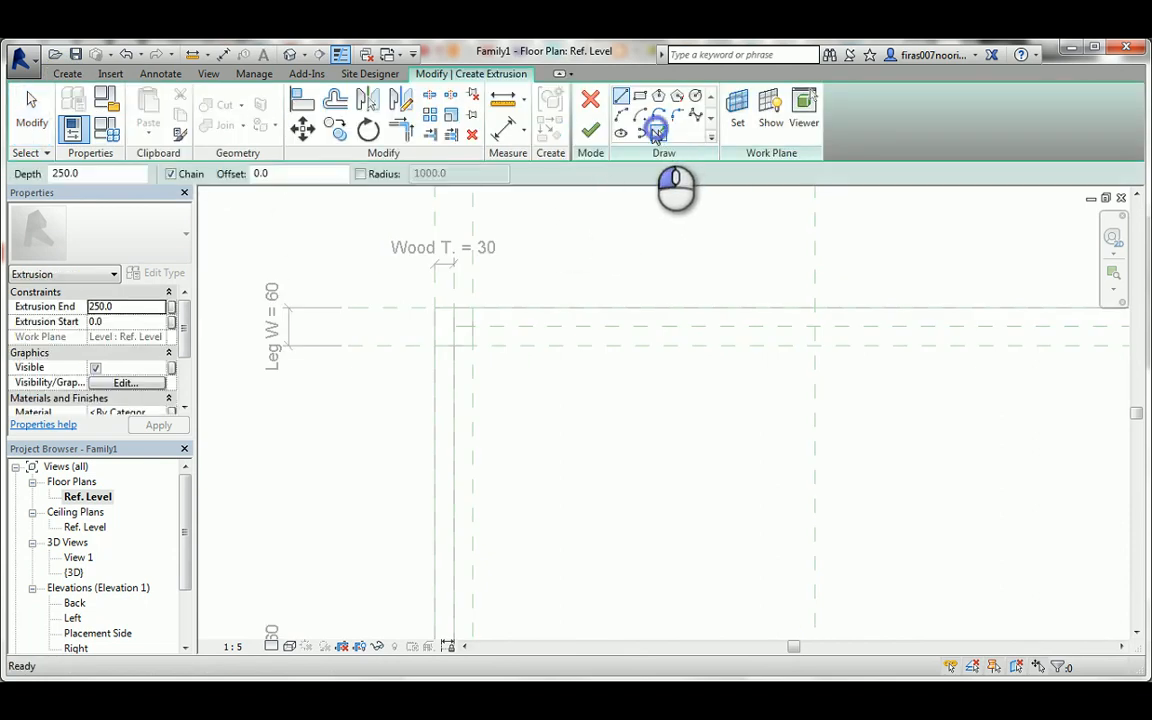
pyautogui.scroll(-1, 490, 245)
pyautogui.scroll(-1, 490, 245)
pyautogui.click(432, 294)
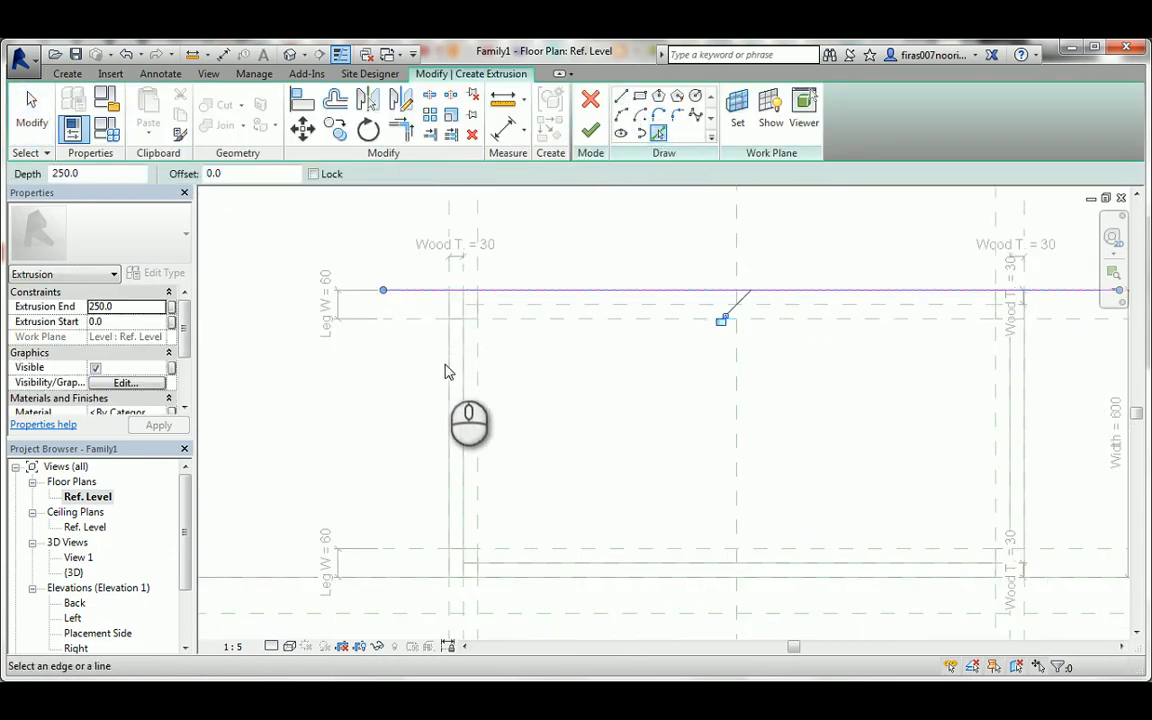
pyautogui.click(721, 321)
# Pick sketch lines along the front leg-width plane and both side panels' inner faces, locking the leg-width and left lines.
pyautogui.click(411, 321)
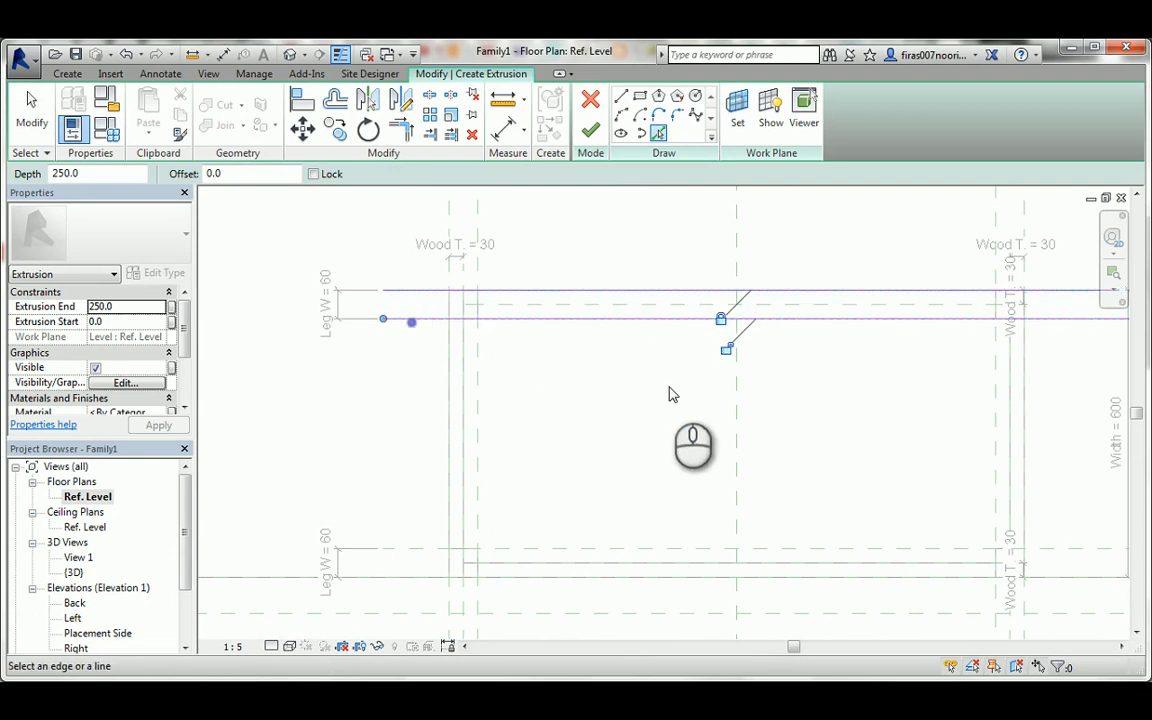
pyautogui.click(726, 350)
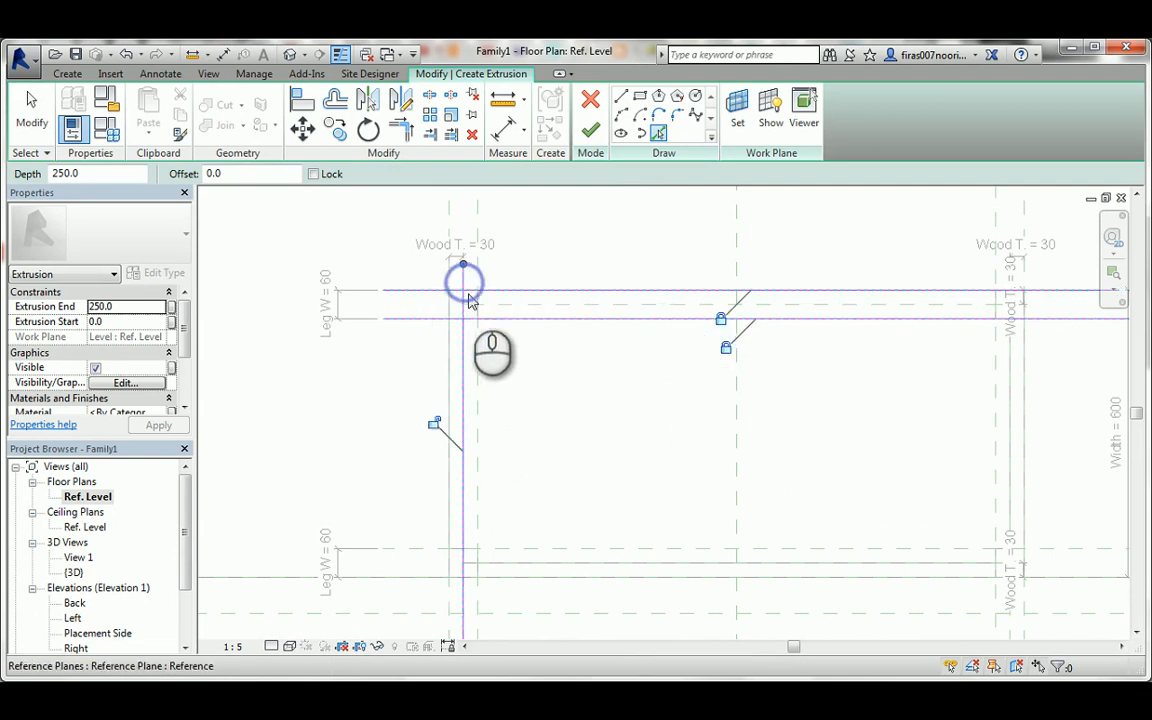
pyautogui.click(433, 422)
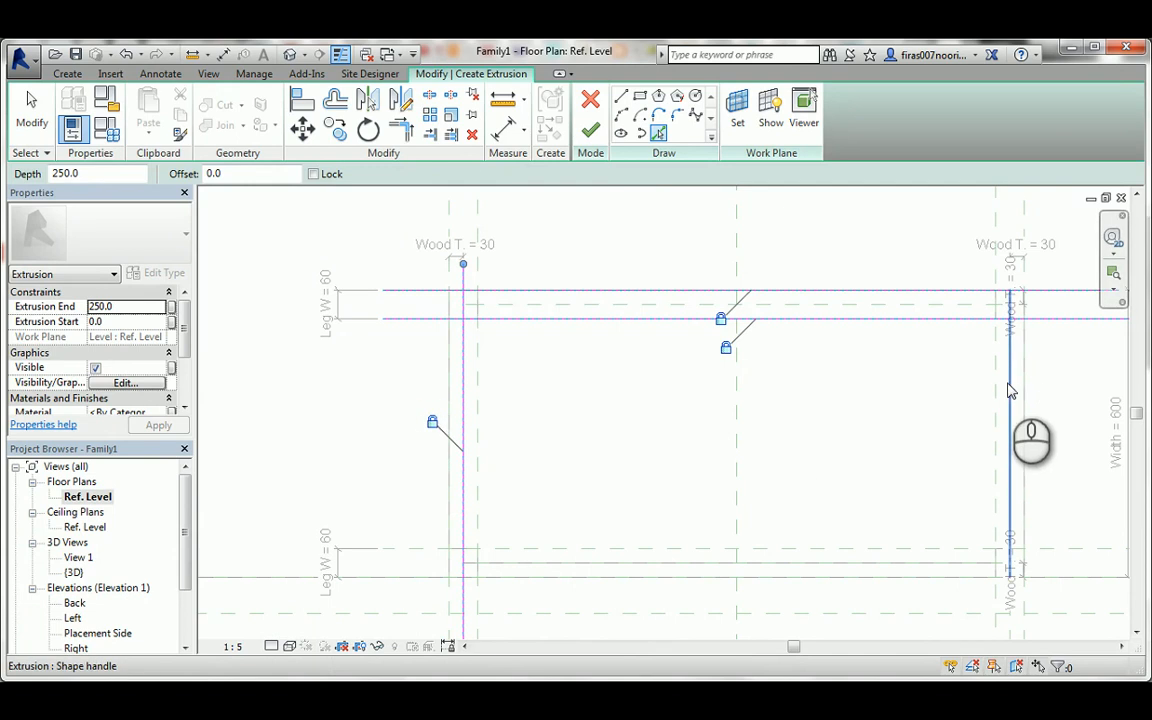
pyautogui.click(1012, 282)
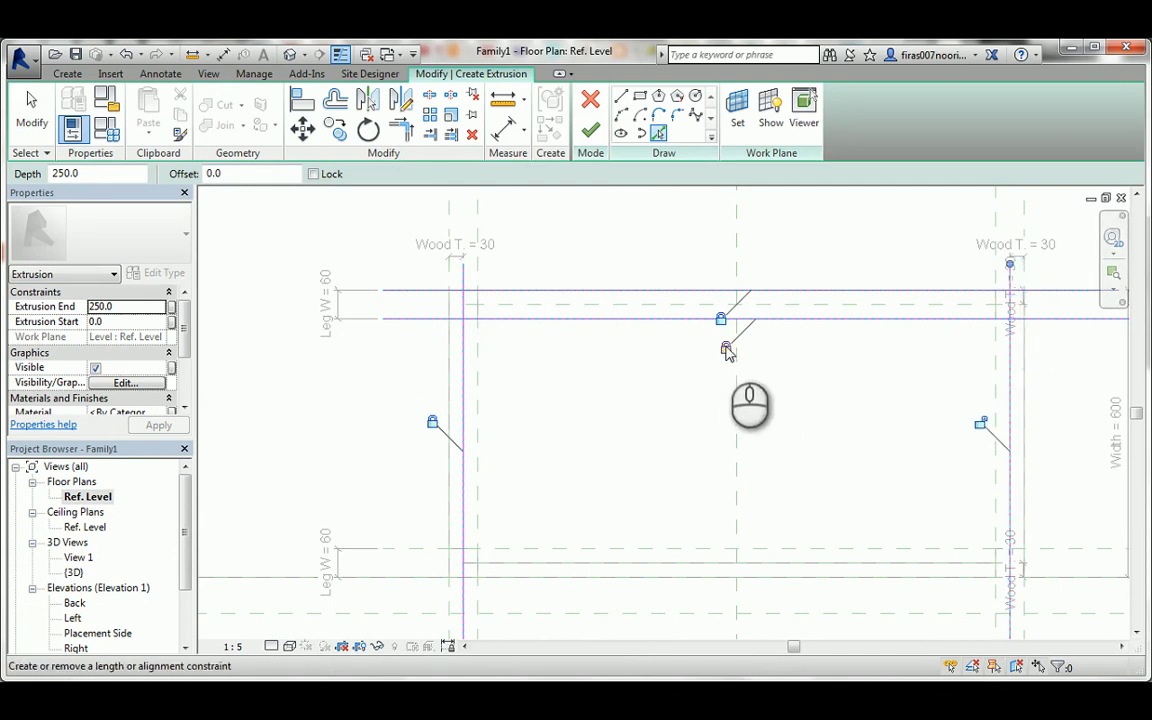
# Delete the sketch line lying on the front leg-width reference plane.
pyautogui.press('Escape')
pyautogui.press('Escape')
pyautogui.click(605, 318)
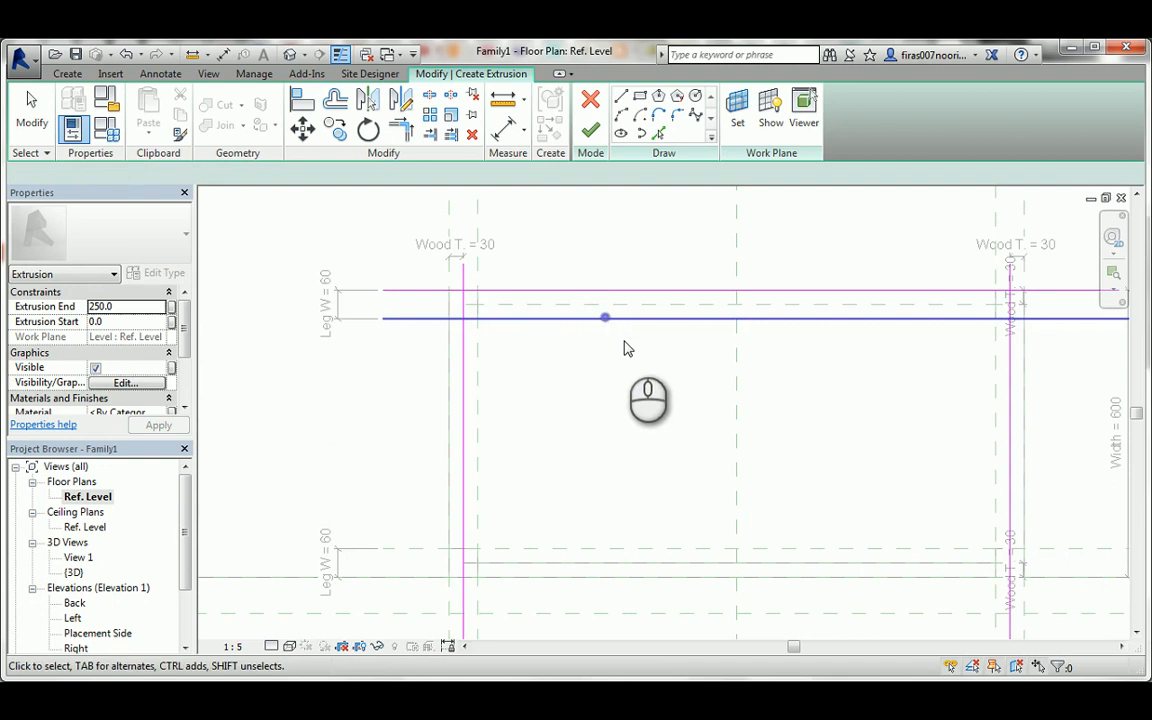
pyautogui.press('Delete')
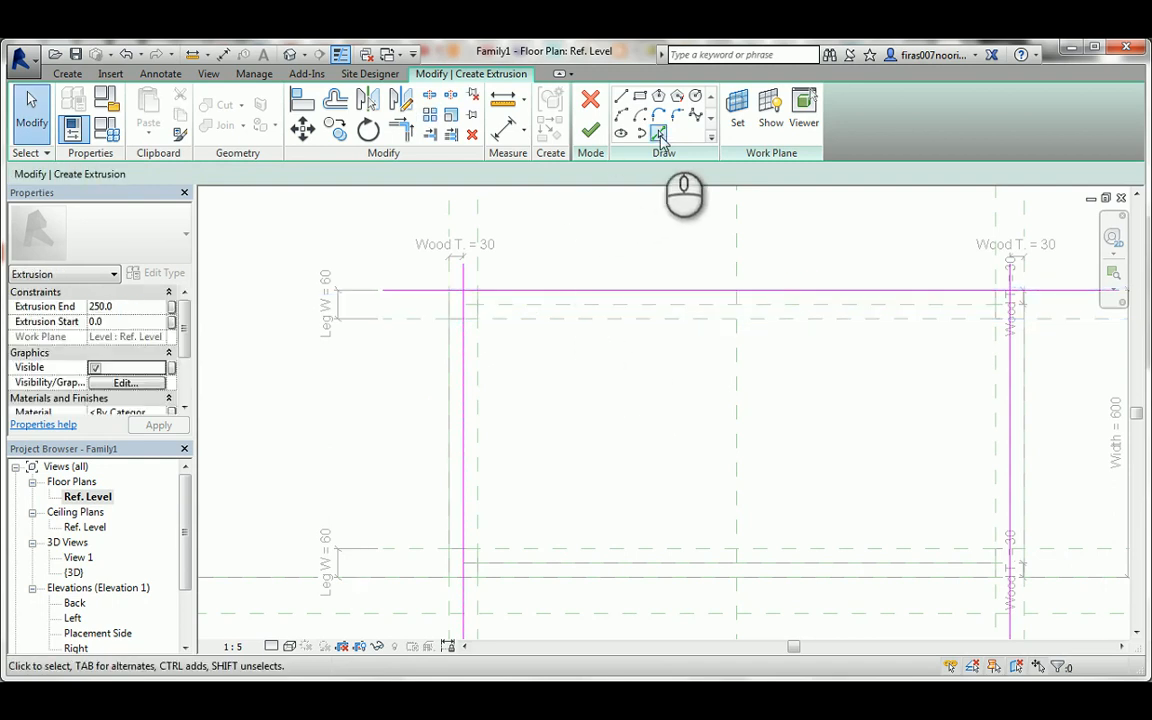
# Pick a sketch line along the wood-thickness line just behind the front reference plane.
pyautogui.click(659, 135)
pyautogui.click(514, 306)
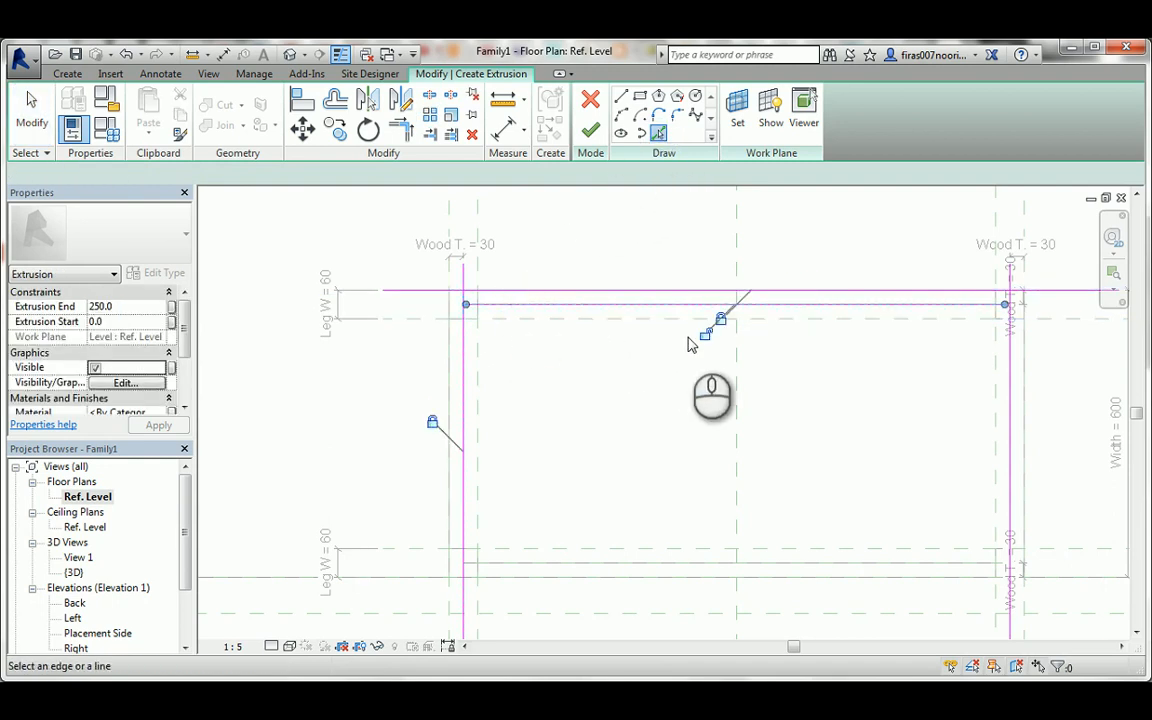
pyautogui.scroll(3, 481, 310)
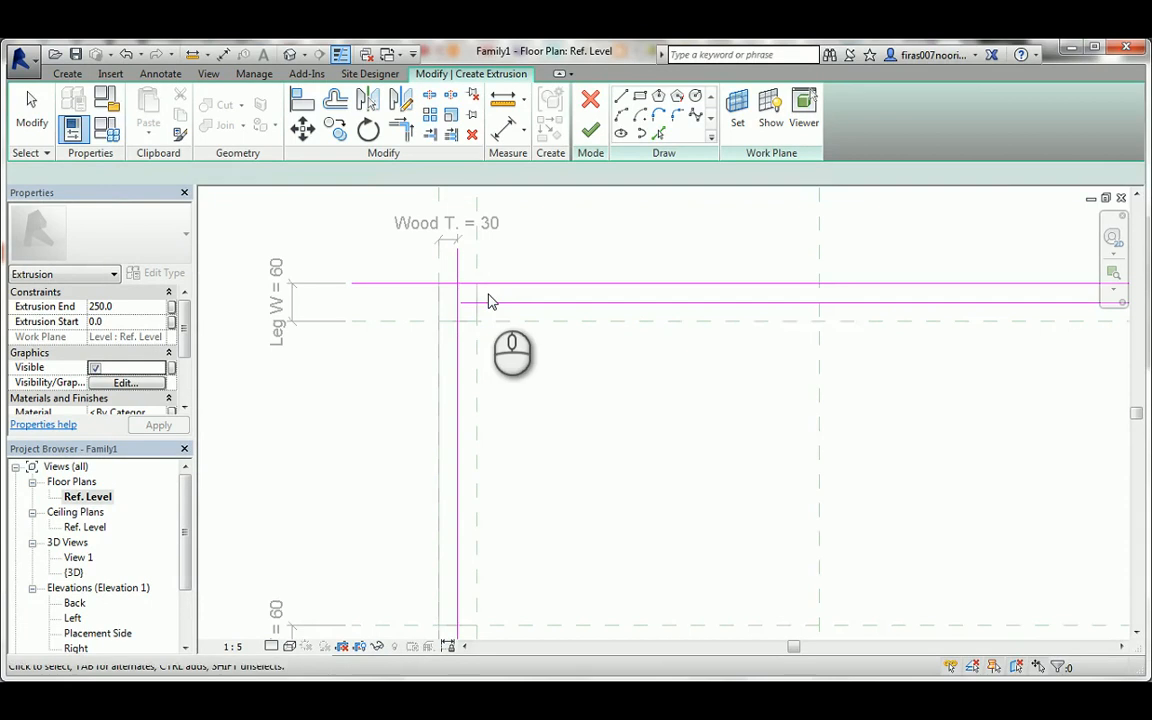
# Trim the sketch lines at both ends into a thin closed rectangle between the side panels and finish the extrusion.
pyautogui.scroll(1, 489, 301)
pyautogui.click(488, 301)
pyautogui.moveTo(452, 296); pyautogui.dragTo(465, 291)
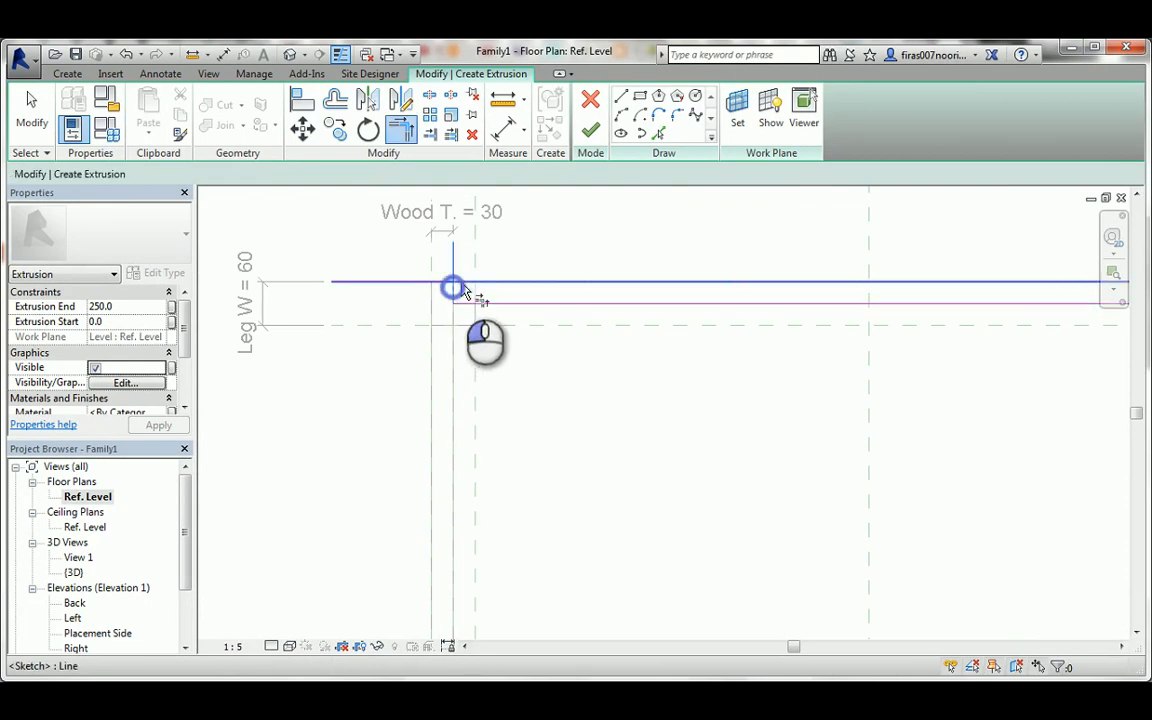
pyautogui.scroll(-3, 469, 291)
pyautogui.scroll(3, 972, 301)
pyautogui.click(813, 294)
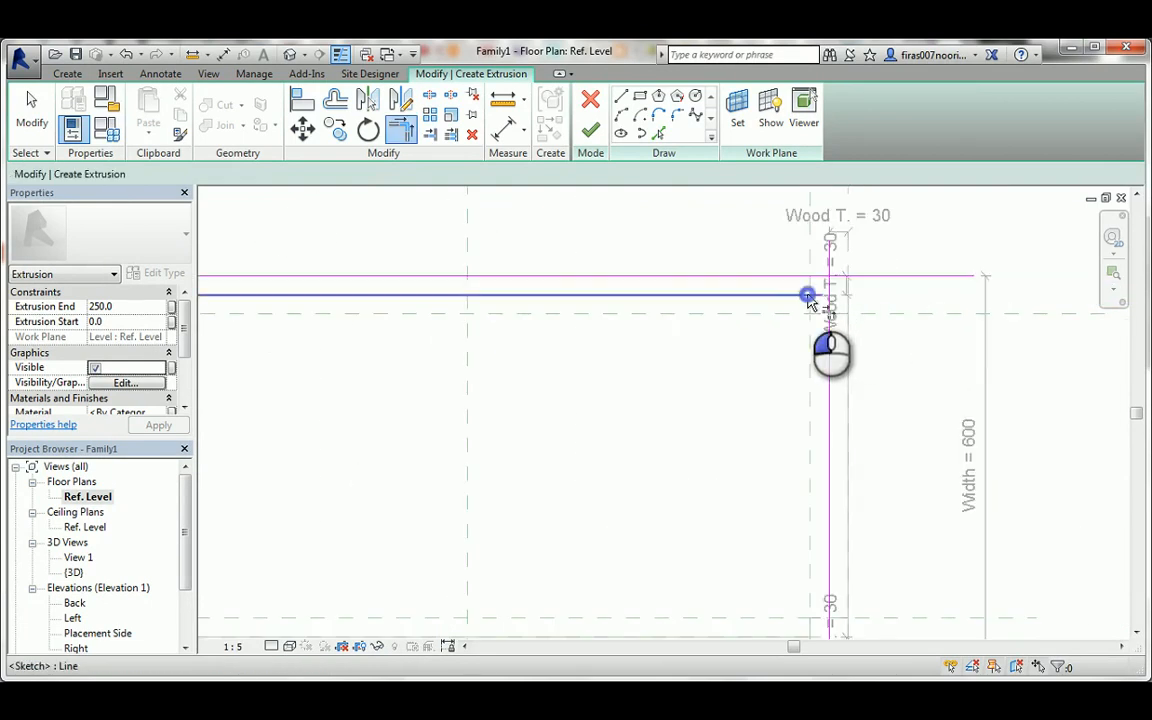
pyautogui.click(599, 298)
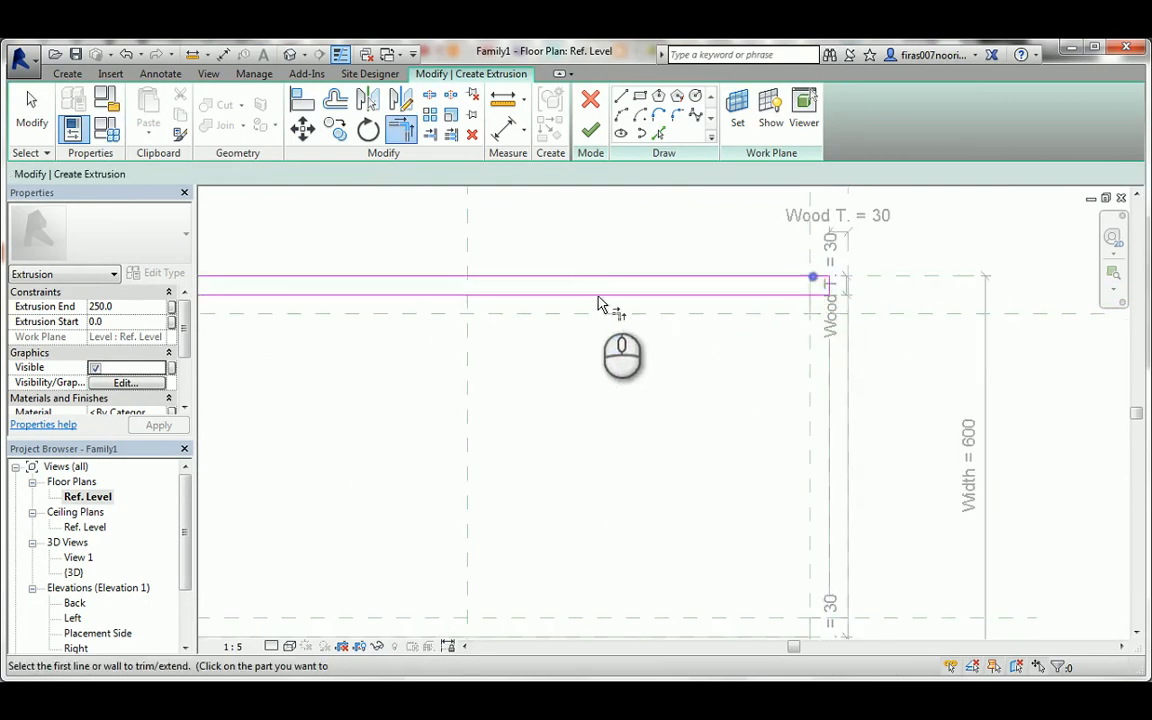
pyautogui.click(590, 133)
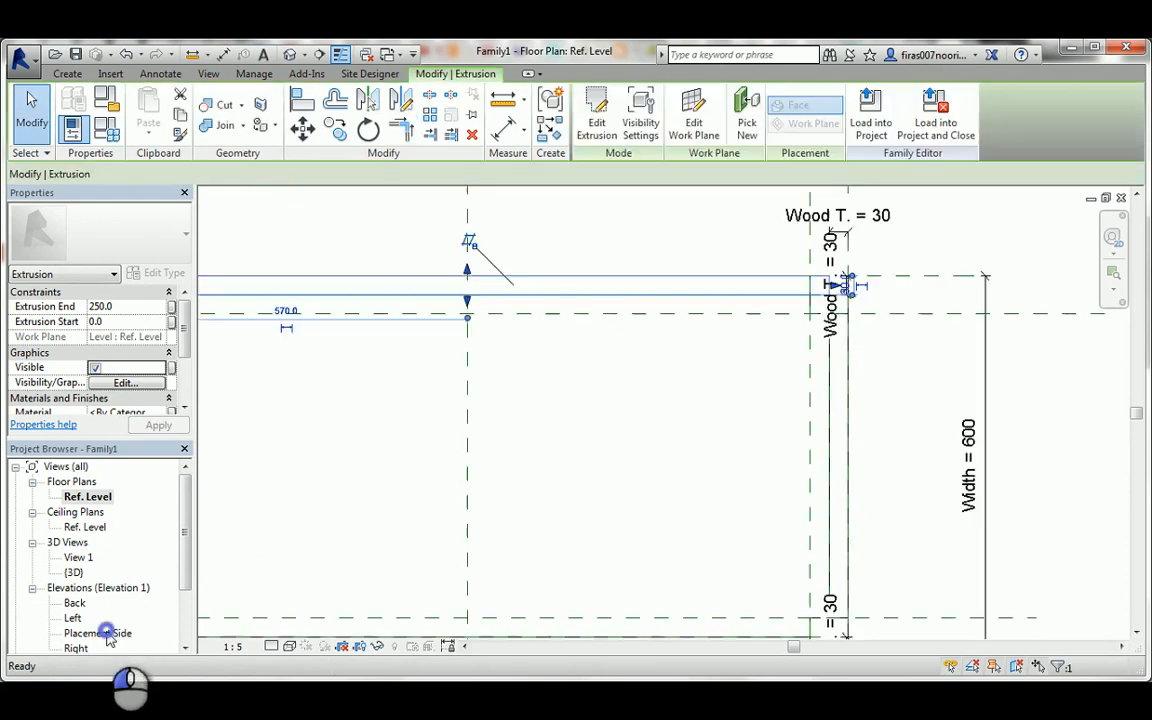
# In the Placement Side elevation, stretch the drawer front from the bottom panel's upper face to the lower equal-spacing plane, locking both edges.
pyautogui.doubleClick(97, 633)
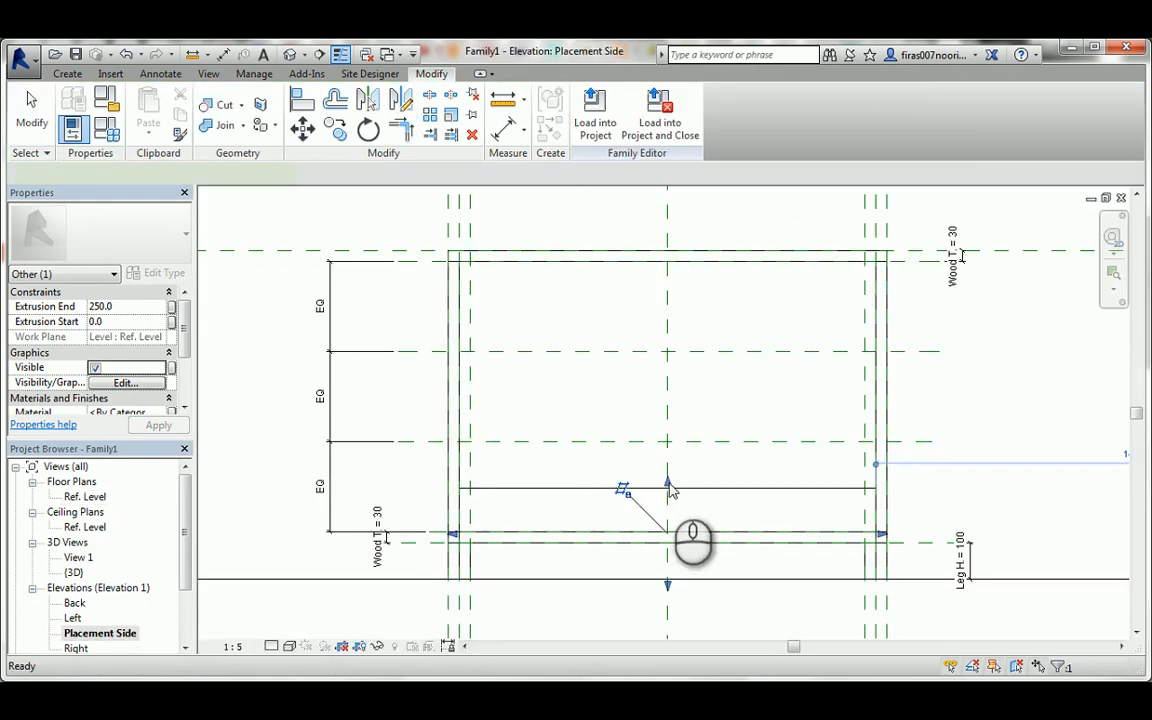
pyautogui.moveTo(672, 488); pyautogui.dragTo(671, 442)
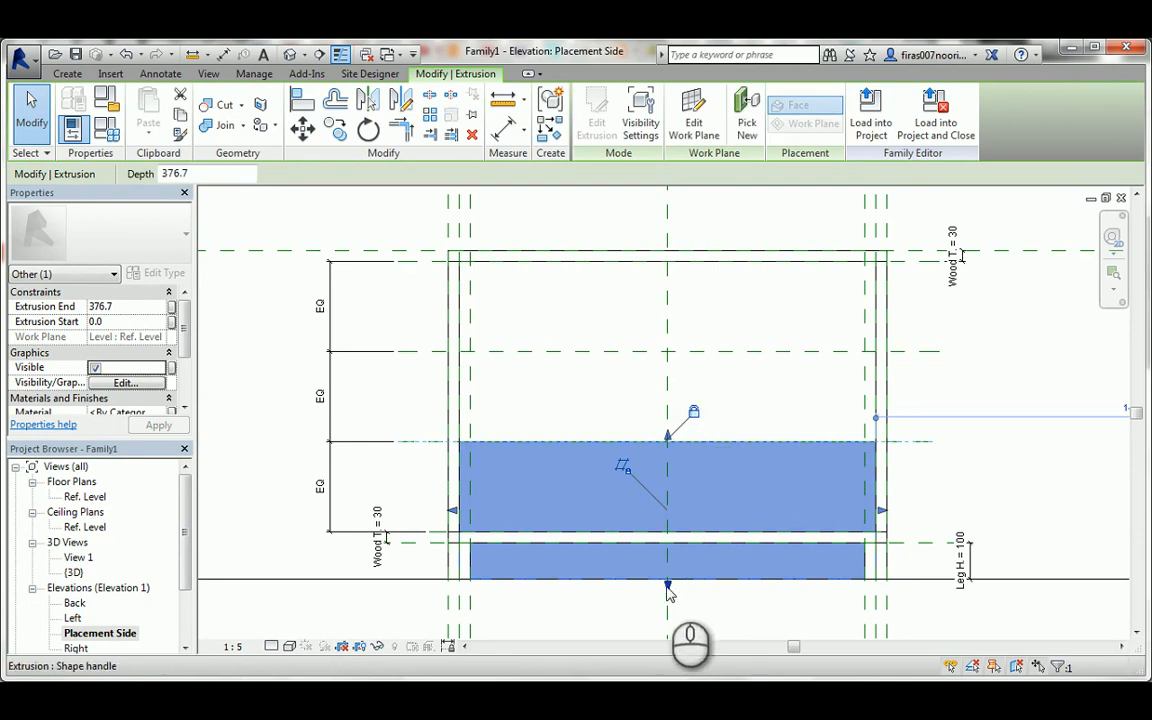
pyautogui.moveTo(668, 588); pyautogui.dragTo(437, 532)
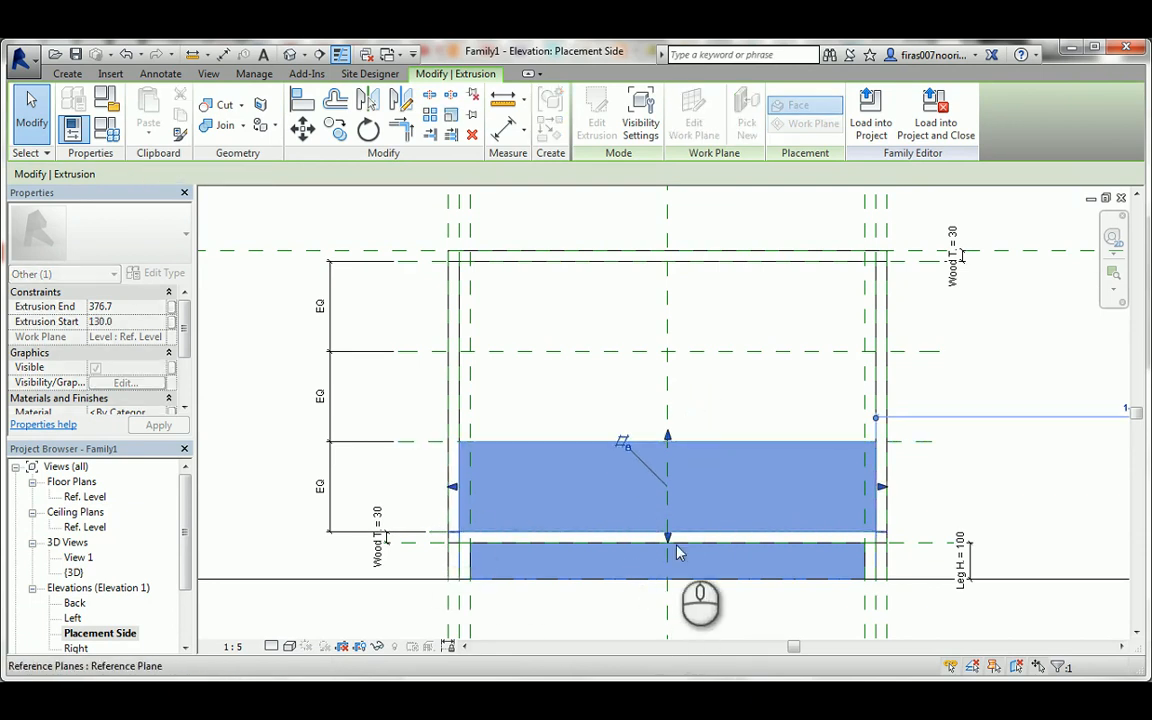
pyautogui.moveTo(678, 553); pyautogui.dragTo(672, 545)
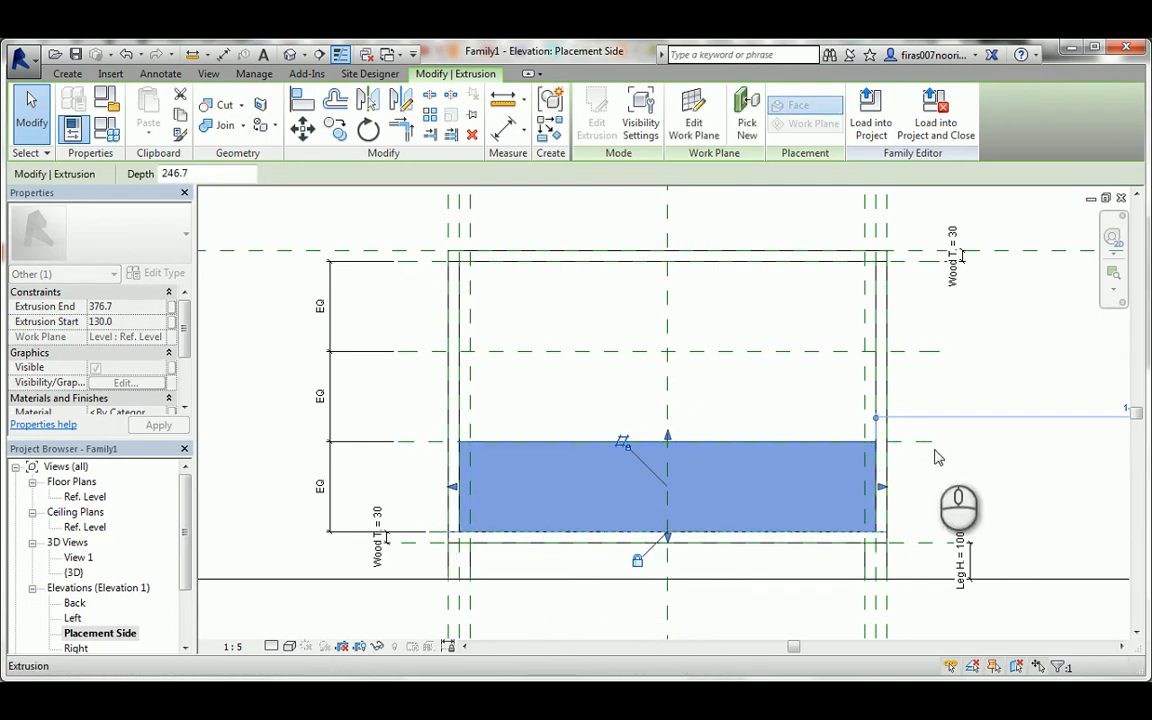
pyautogui.click(985, 465)
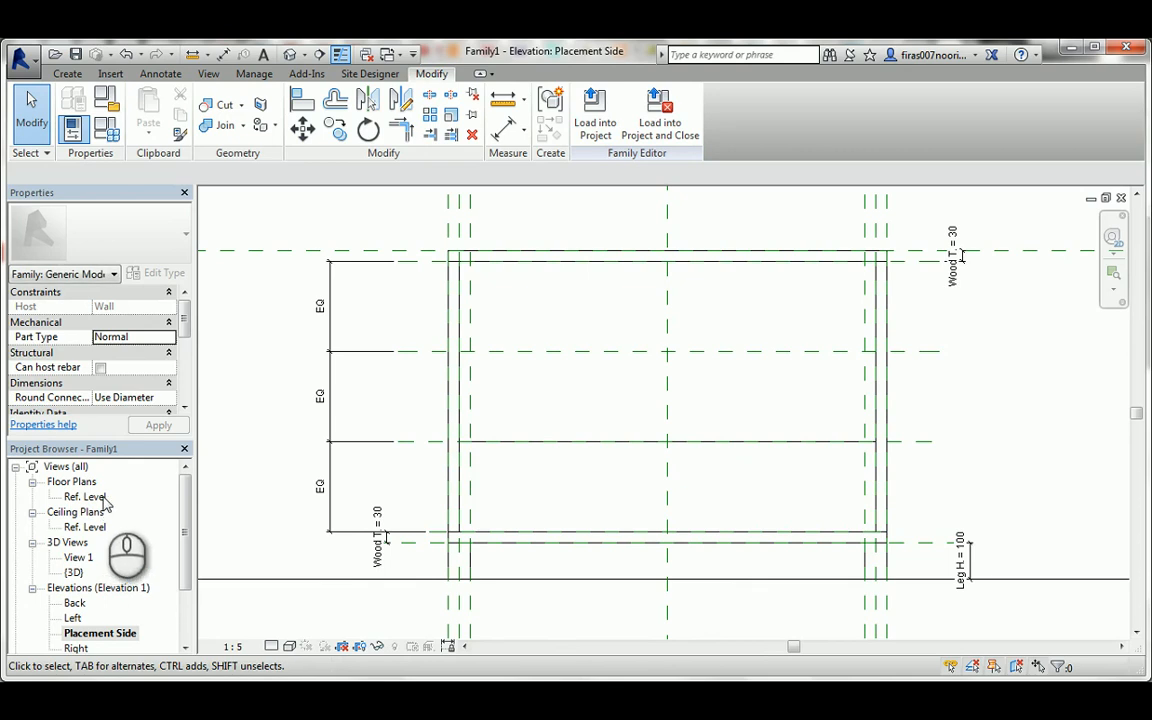
# In the Ref. Level floor plan, start another extrusion and pick sketch lines along the front reference plane and the wood-thickness line, locking both.
pyautogui.doubleClick(100, 498)
pyautogui.moveTo(420, 362); pyautogui.dragTo(617, 399, button='middle')
pyautogui.click(67, 73)
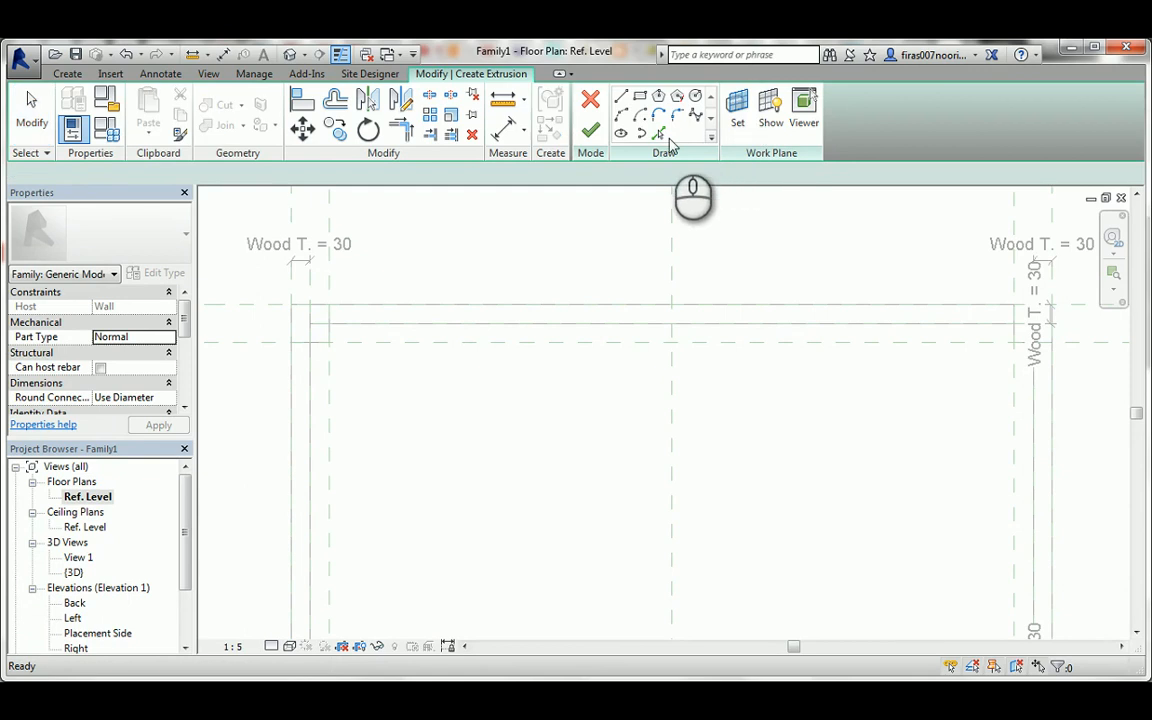
pyautogui.click(657, 132)
pyautogui.click(233, 308)
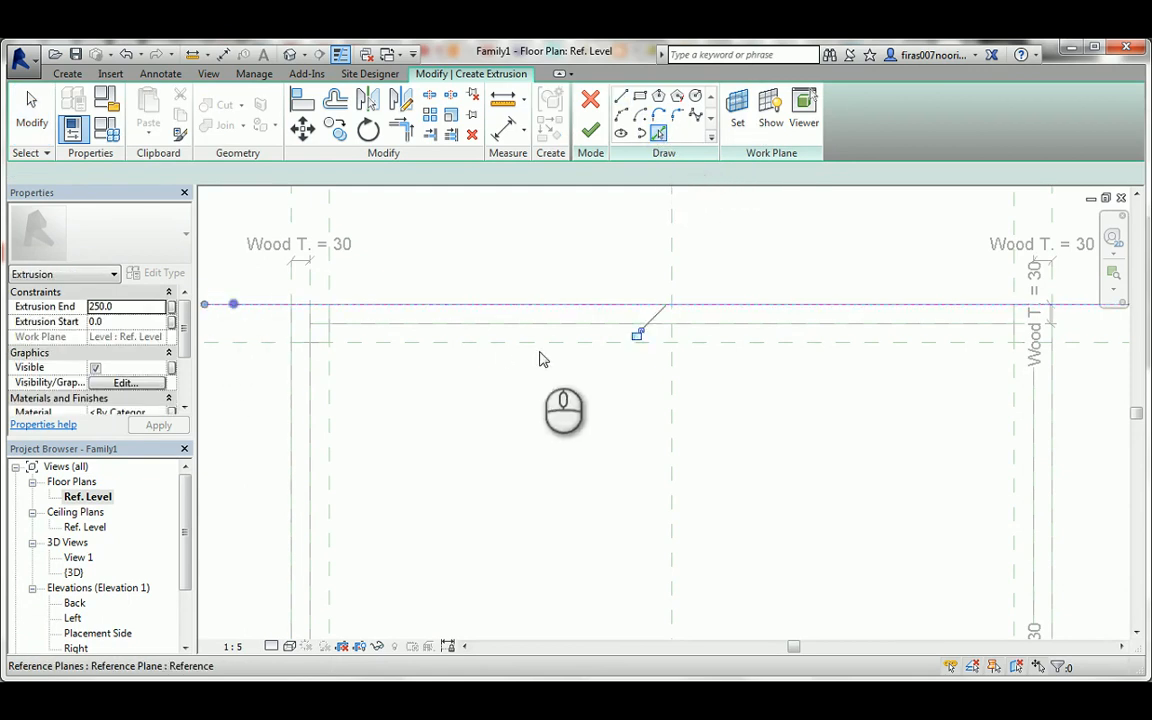
pyautogui.click(637, 336)
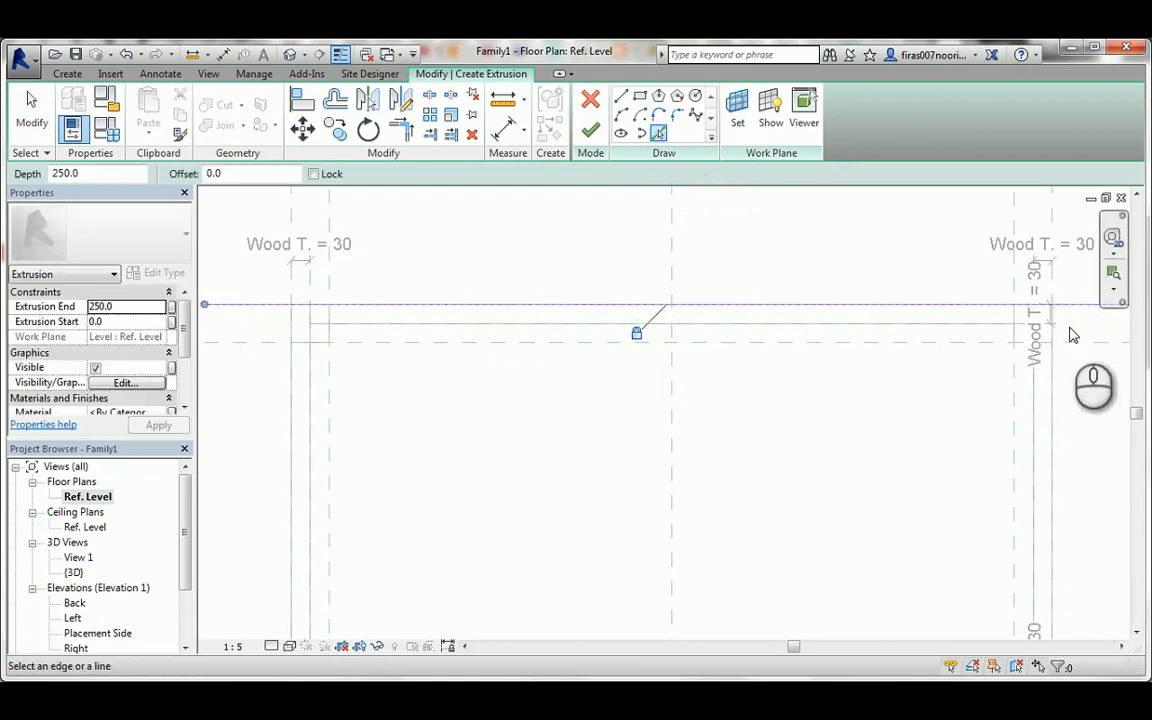
pyautogui.click(1005, 333)
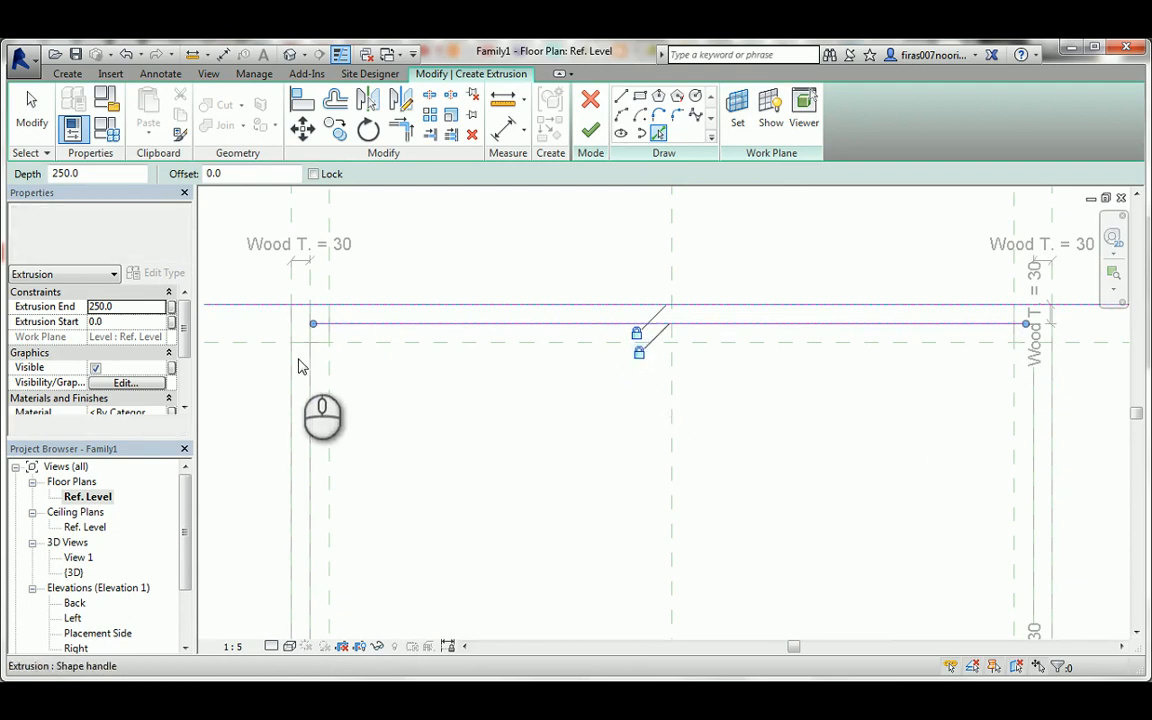
# Pick sketch lines along both side panels' inner faces and lock them.
pyautogui.click(311, 285)
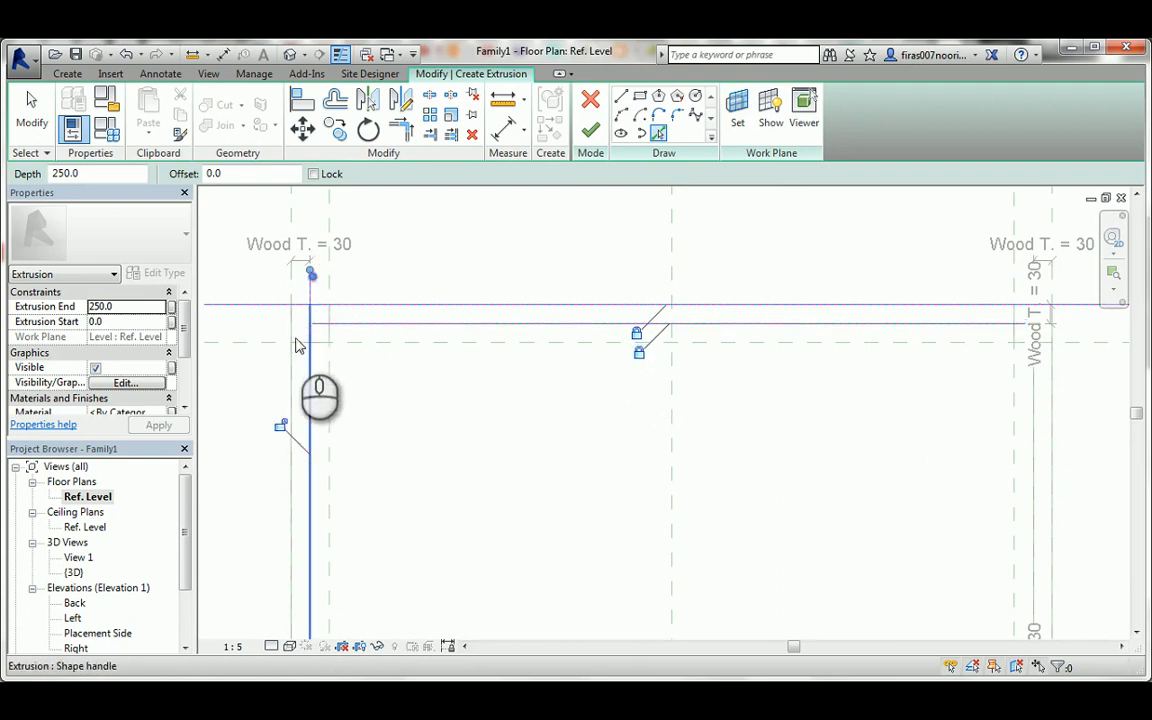
pyautogui.click(280, 424)
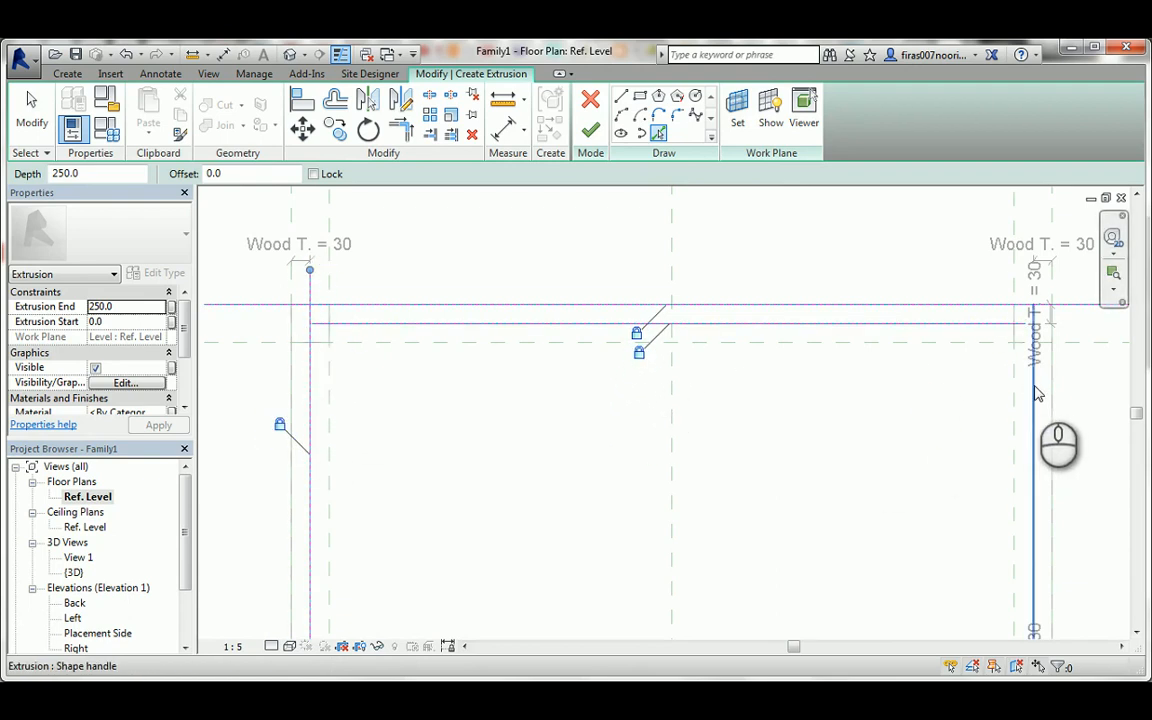
pyautogui.click(1035, 390)
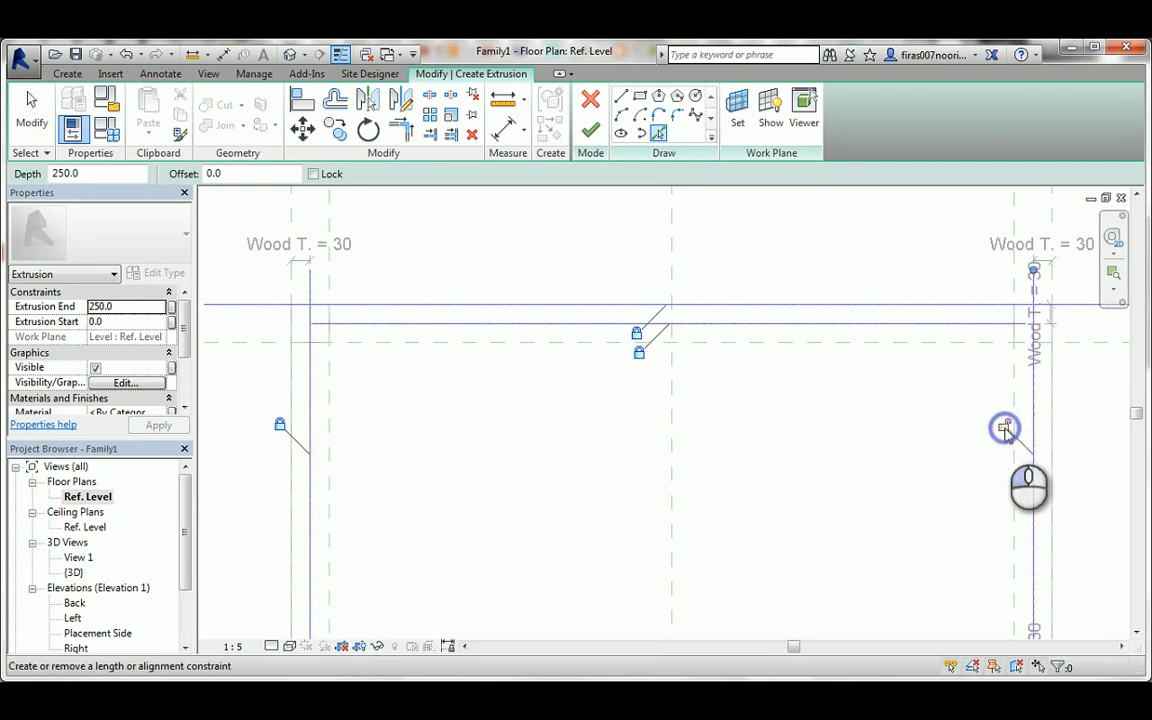
pyautogui.press('Escape')
# Trim the four locked sketch lines into a closed rectangle and finish the second drawer front's extrusion.
pyautogui.click(1006, 323)
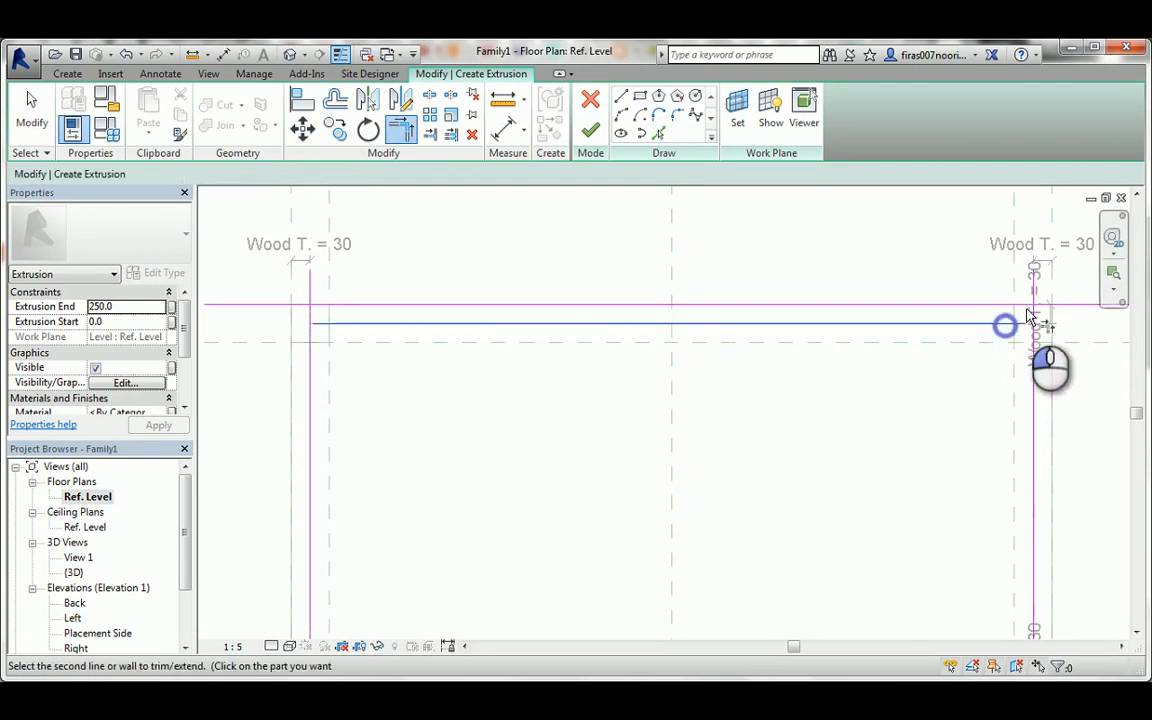
pyautogui.click(1034, 320)
pyautogui.click(1030, 305)
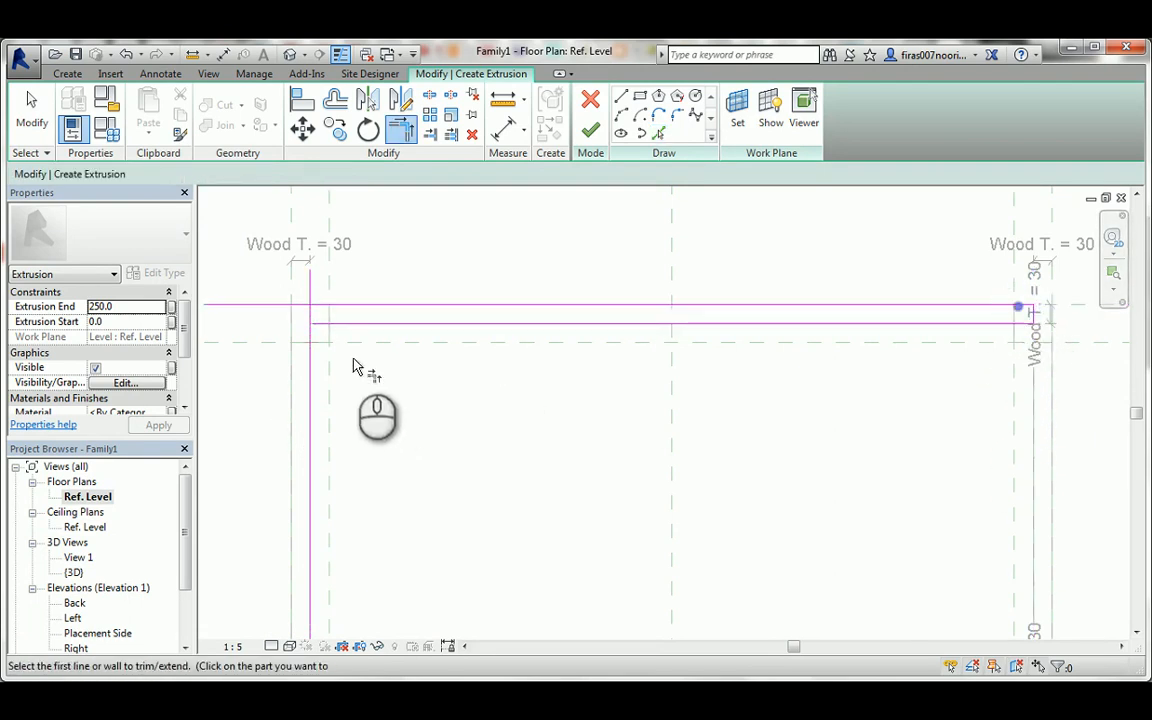
pyautogui.click(310, 320)
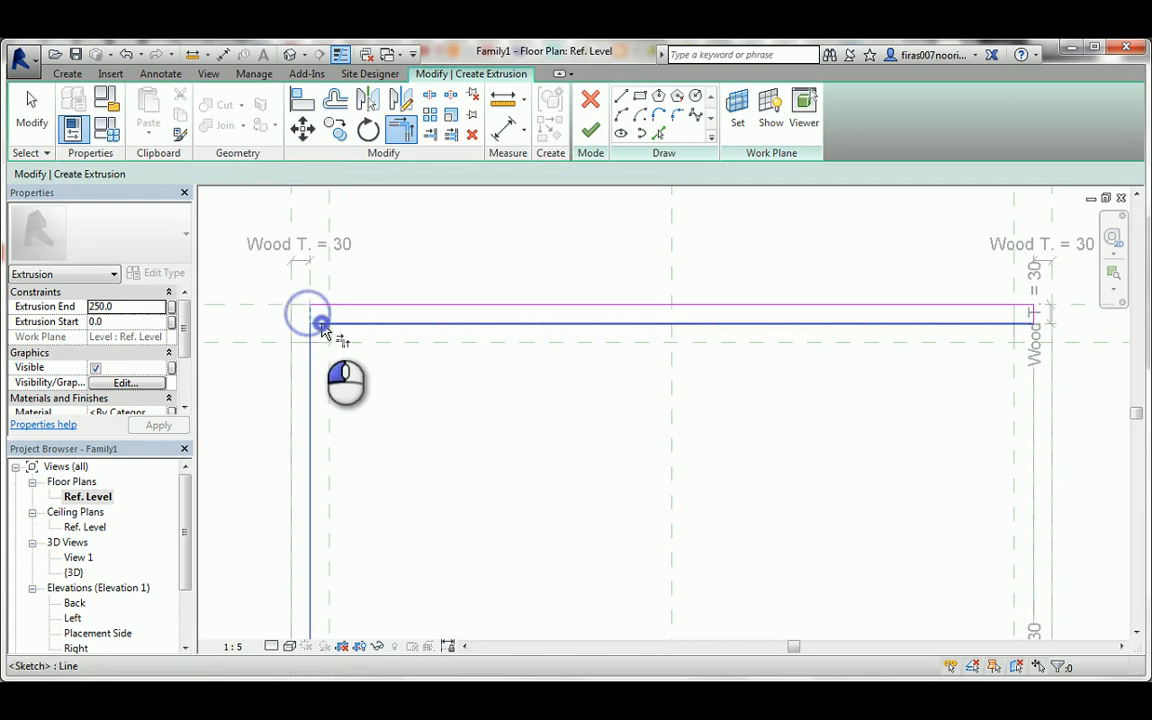
pyautogui.click(582, 138)
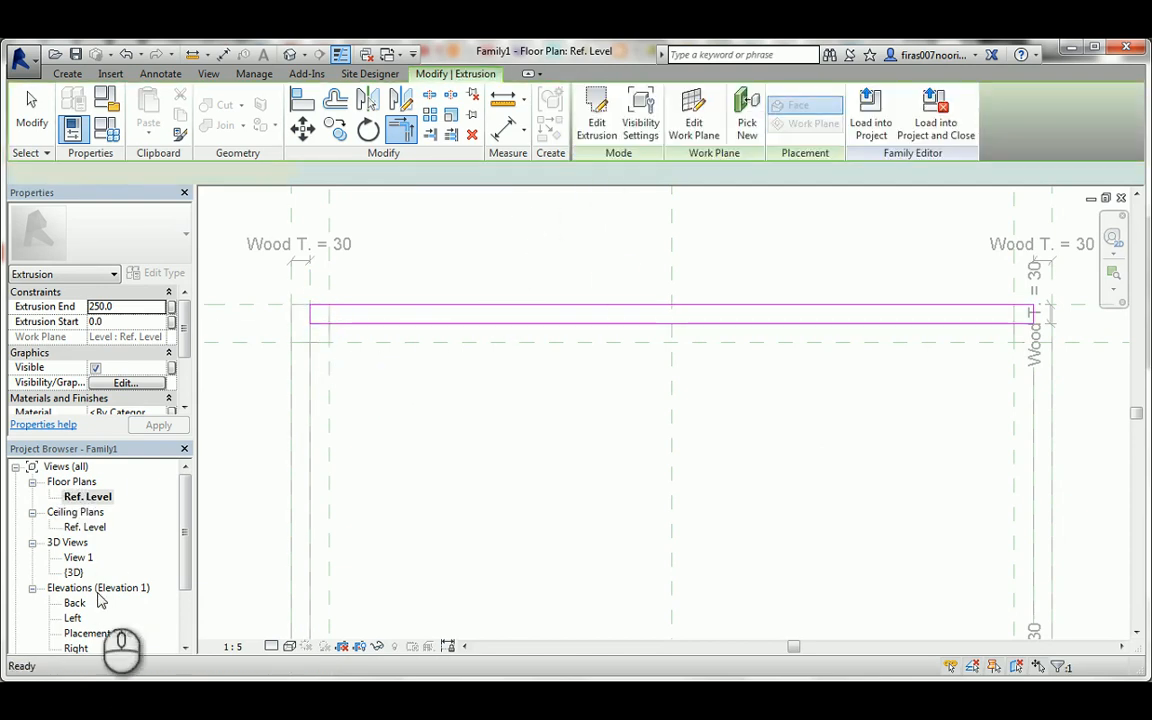
# In the Placement Side elevation, stretch and lock the second drawer front between the two equal-spacing planes, and view it in 3D.
pyautogui.click(96, 634)
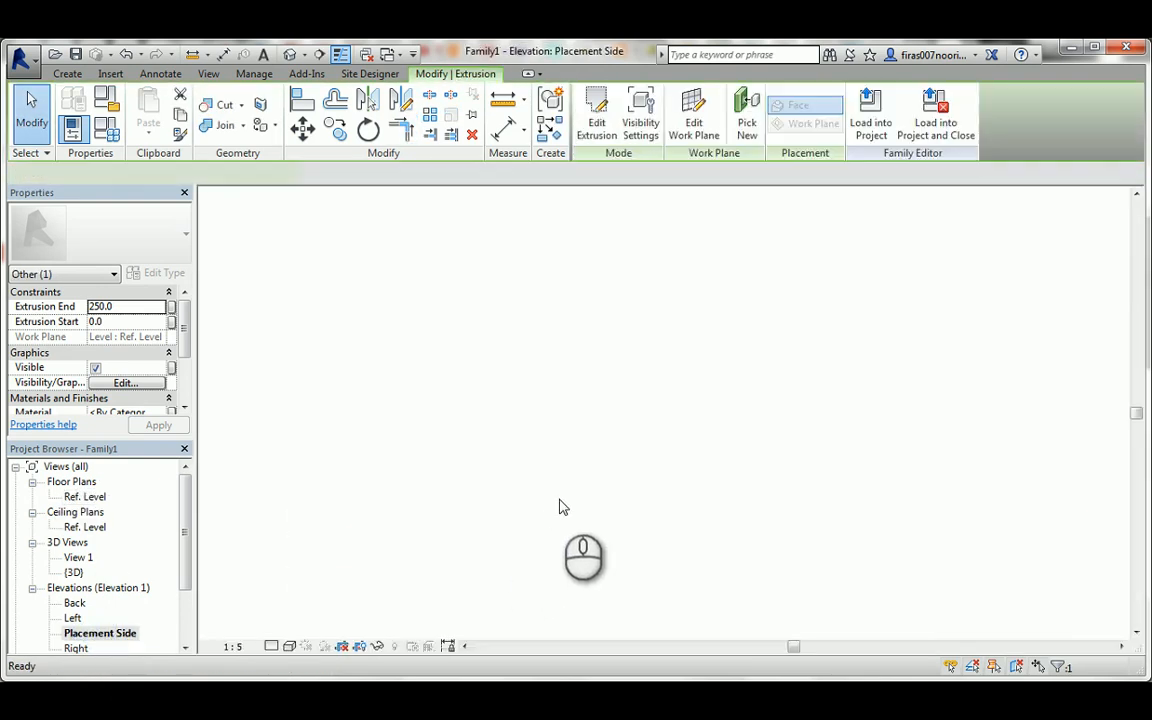
pyautogui.moveTo(670, 483); pyautogui.dragTo(690, 340)
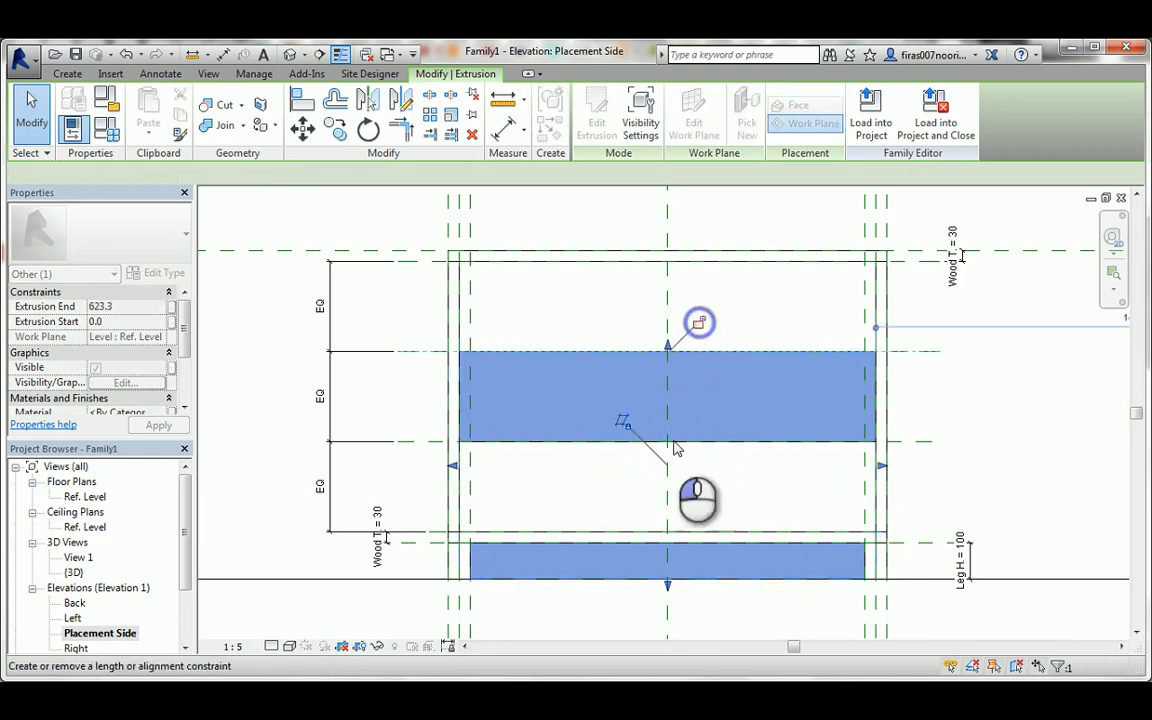
pyautogui.moveTo(655, 577); pyautogui.dragTo(433, 443)
pyautogui.click(635, 470)
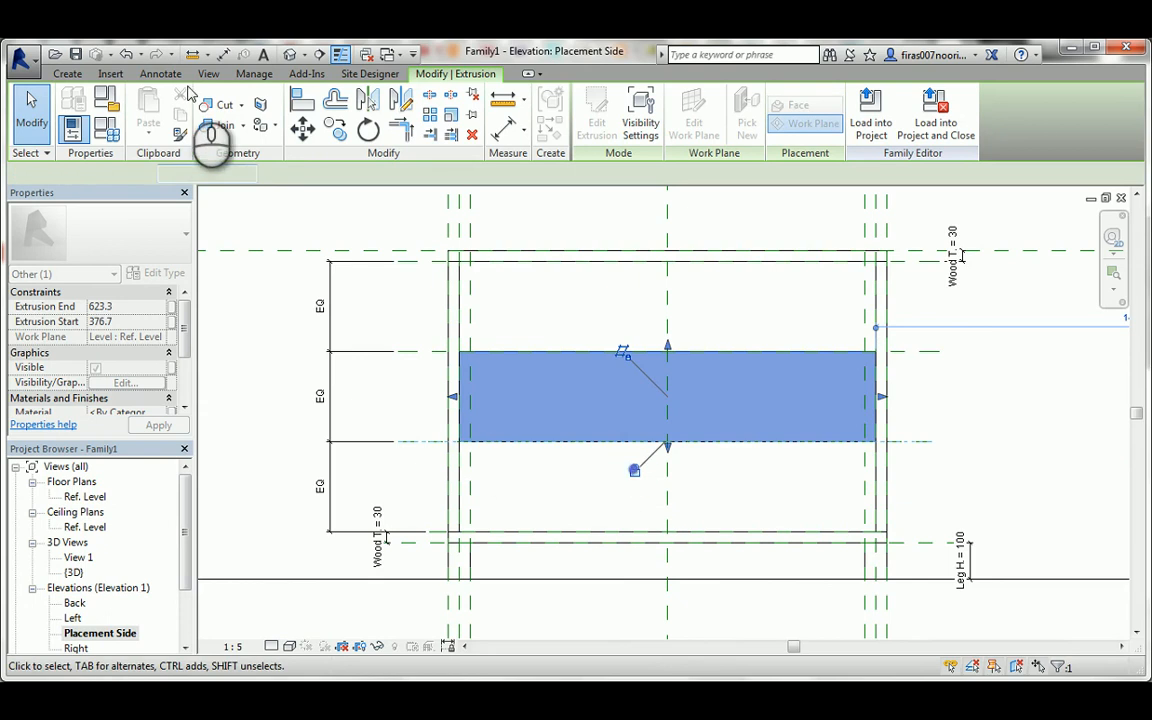
pyautogui.click(290, 54)
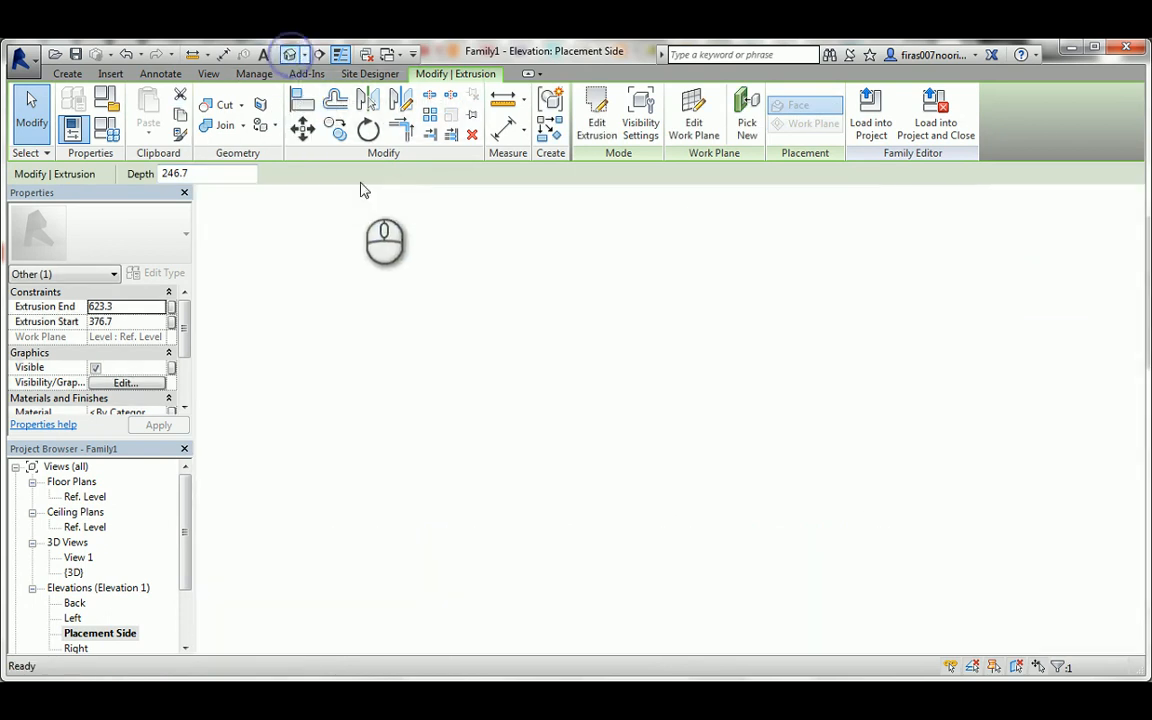
pyautogui.press('Escape')
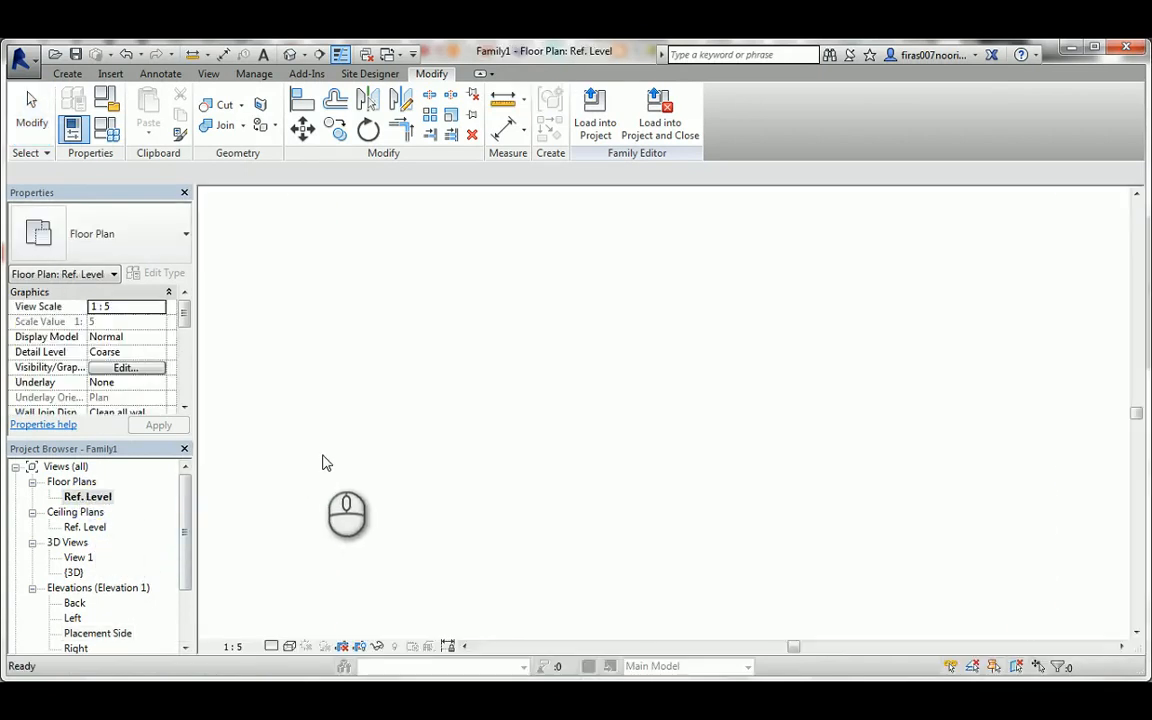
# In the Ref. Level floor plan, start a third extrusion with locked sketch lines along the side panels' inner faces, front plane and wood-thickness line.
pyautogui.click(67, 73)
pyautogui.click(150, 108)
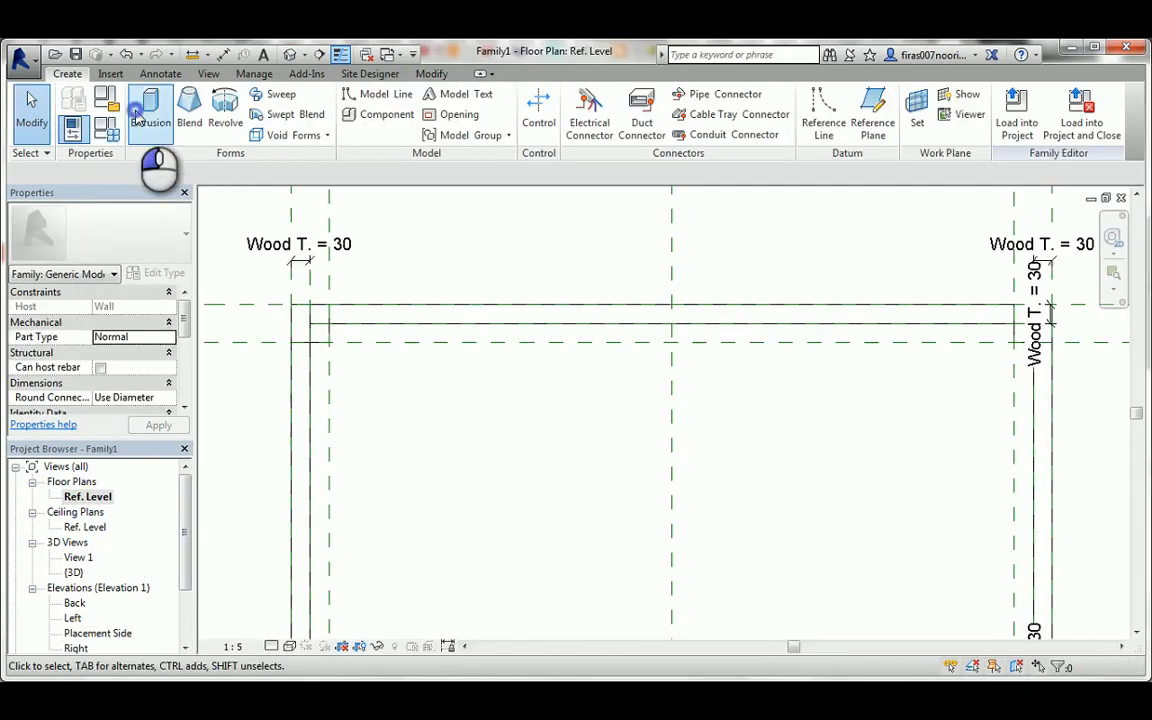
pyautogui.click(657, 134)
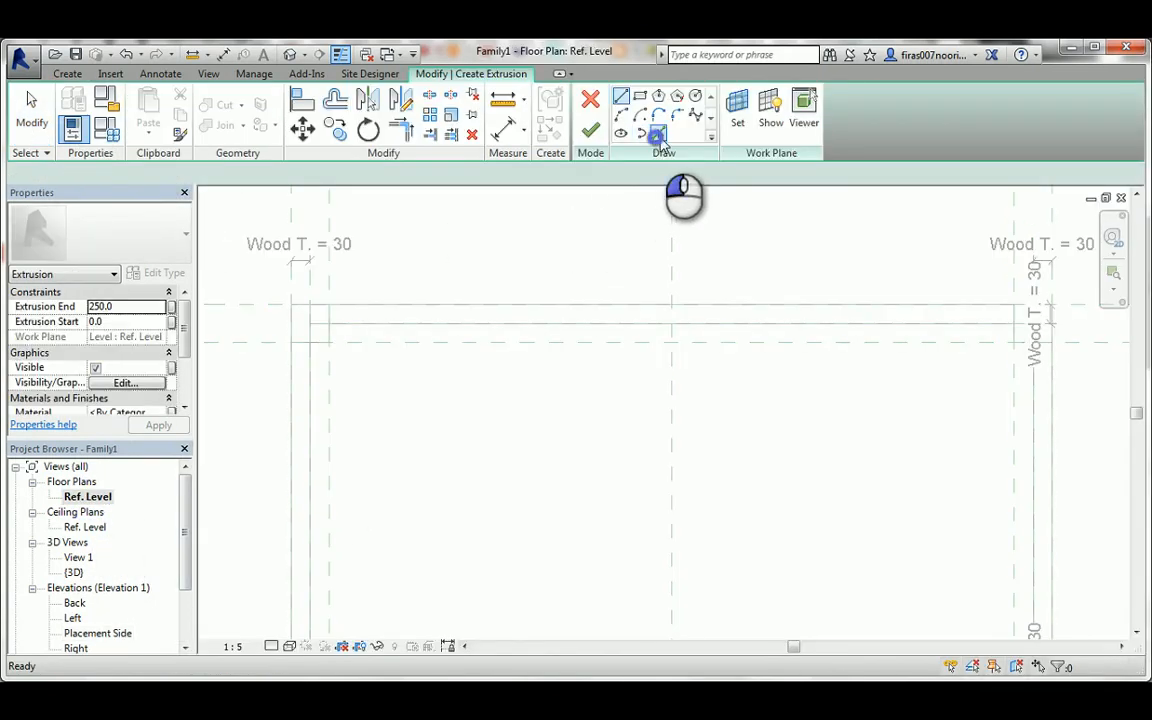
pyautogui.click(309, 289)
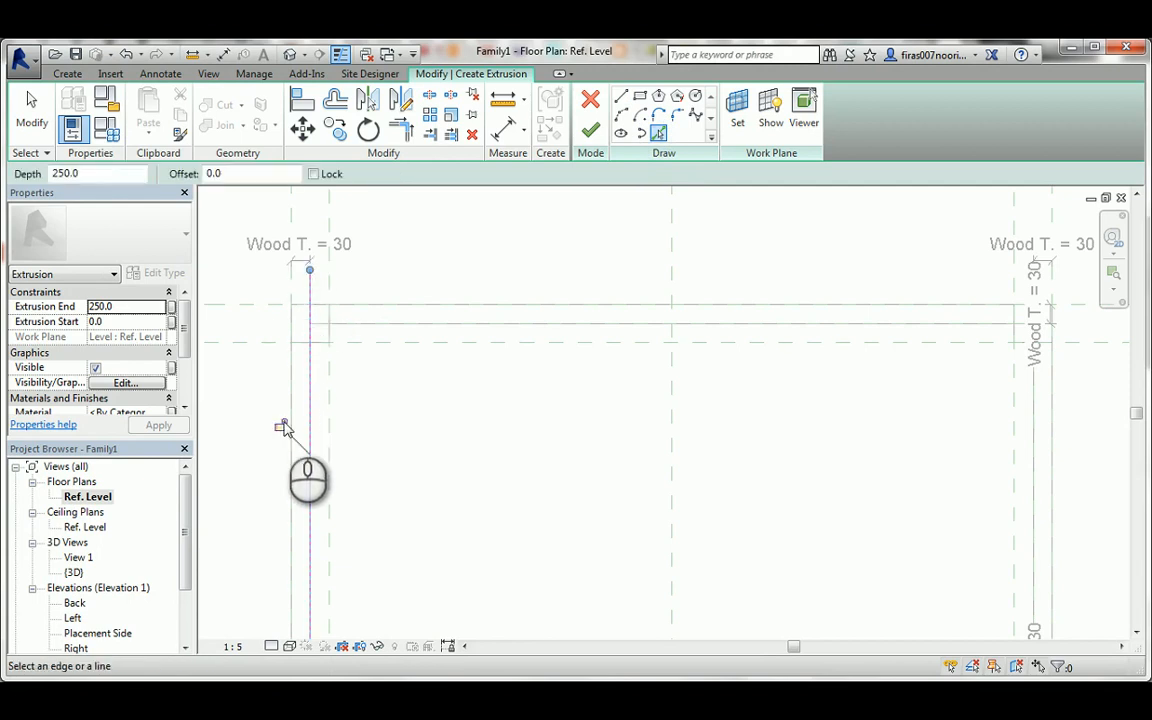
pyautogui.click(273, 308)
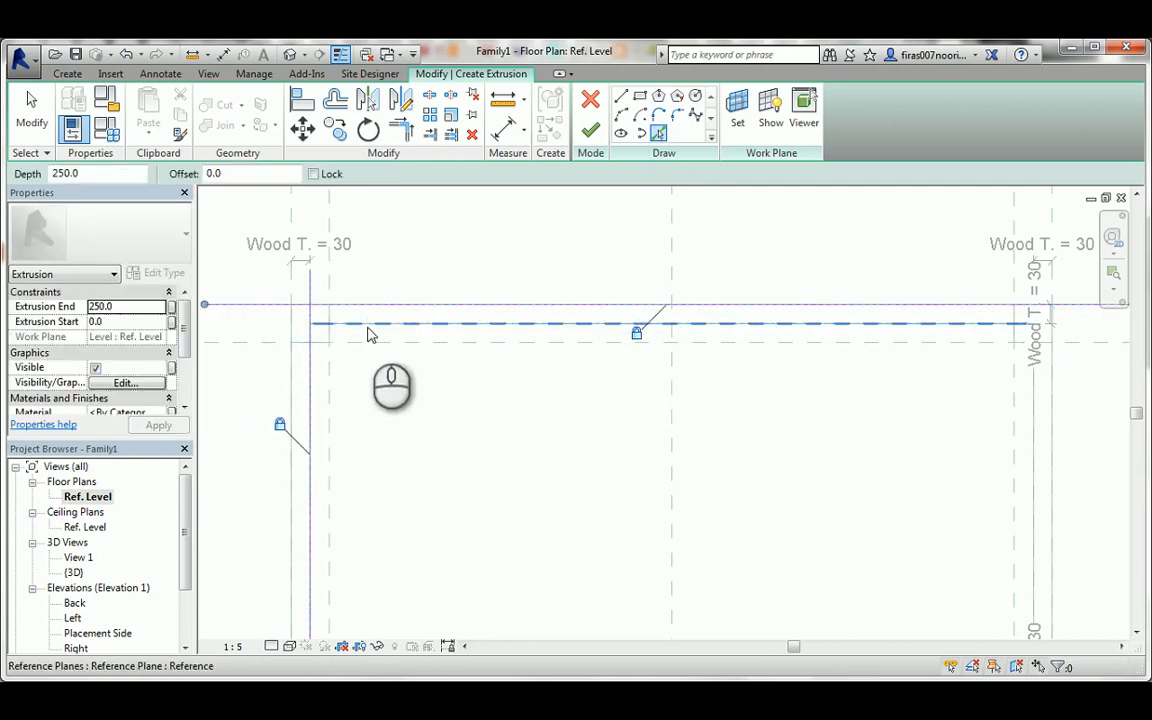
pyautogui.click(370, 328)
pyautogui.click(638, 352)
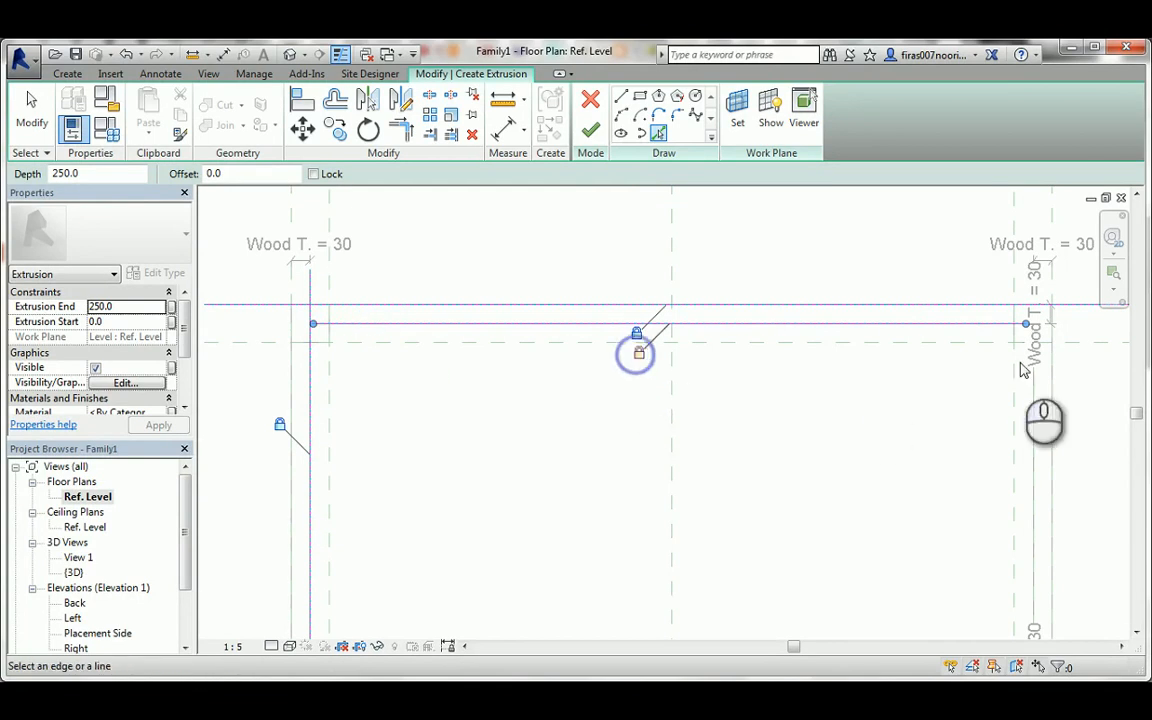
pyautogui.click(1034, 290)
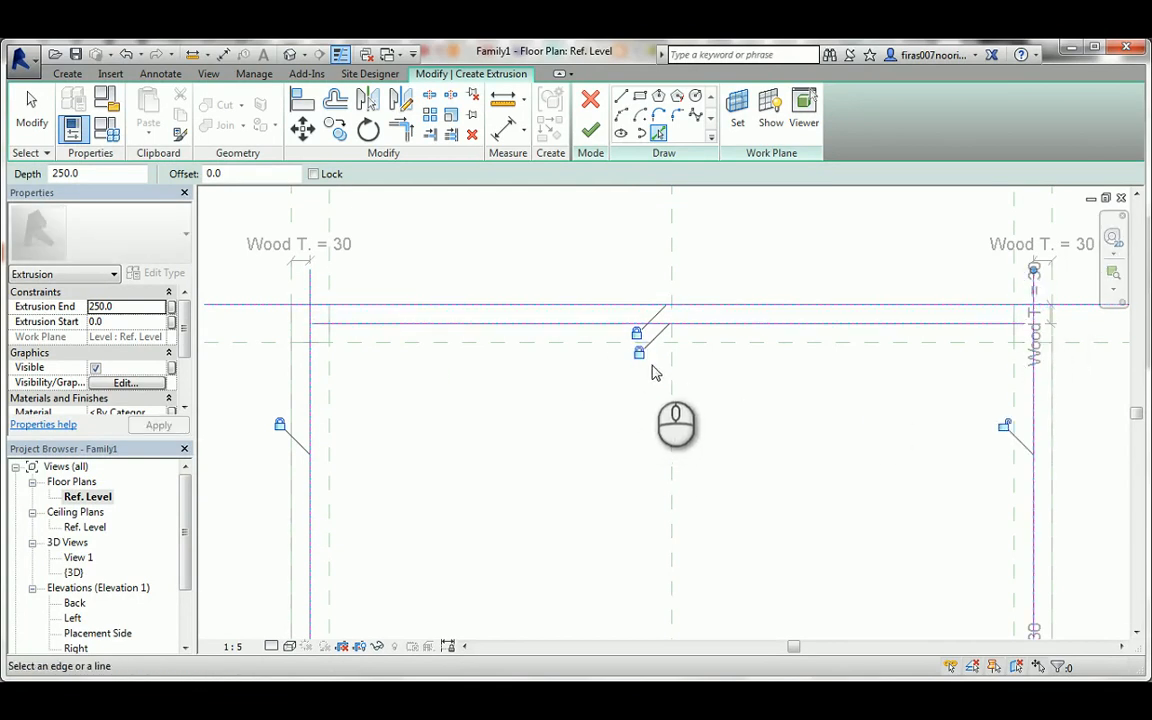
pyautogui.click(1004, 426)
# Trim the four locked sketch lines into a closed rectangle and finish the third drawer front's extrusion.
pyautogui.press('t')
pyautogui.press('r')
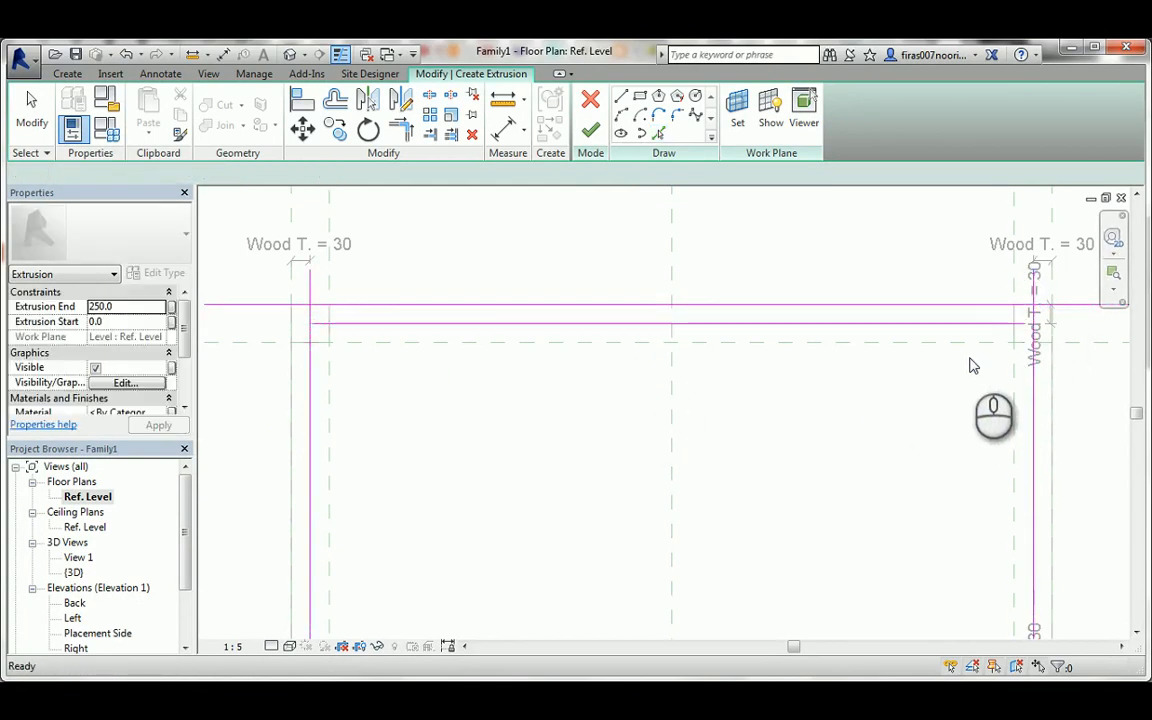
pyautogui.click(1018, 314)
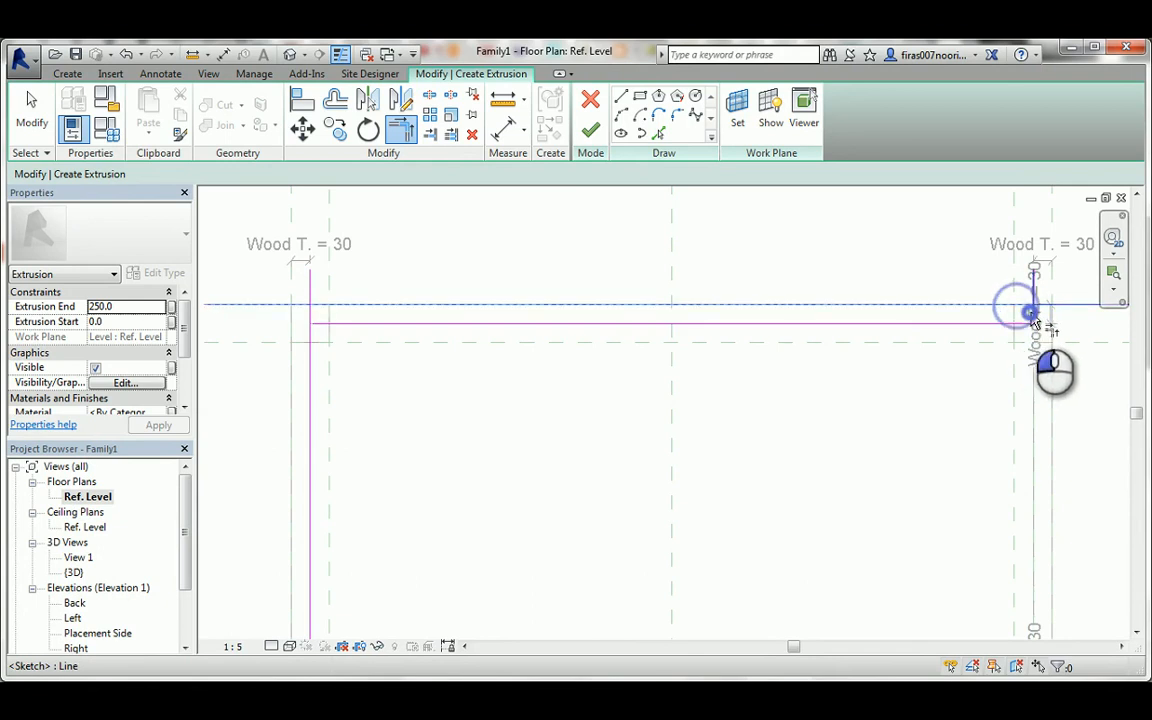
pyautogui.click(316, 318)
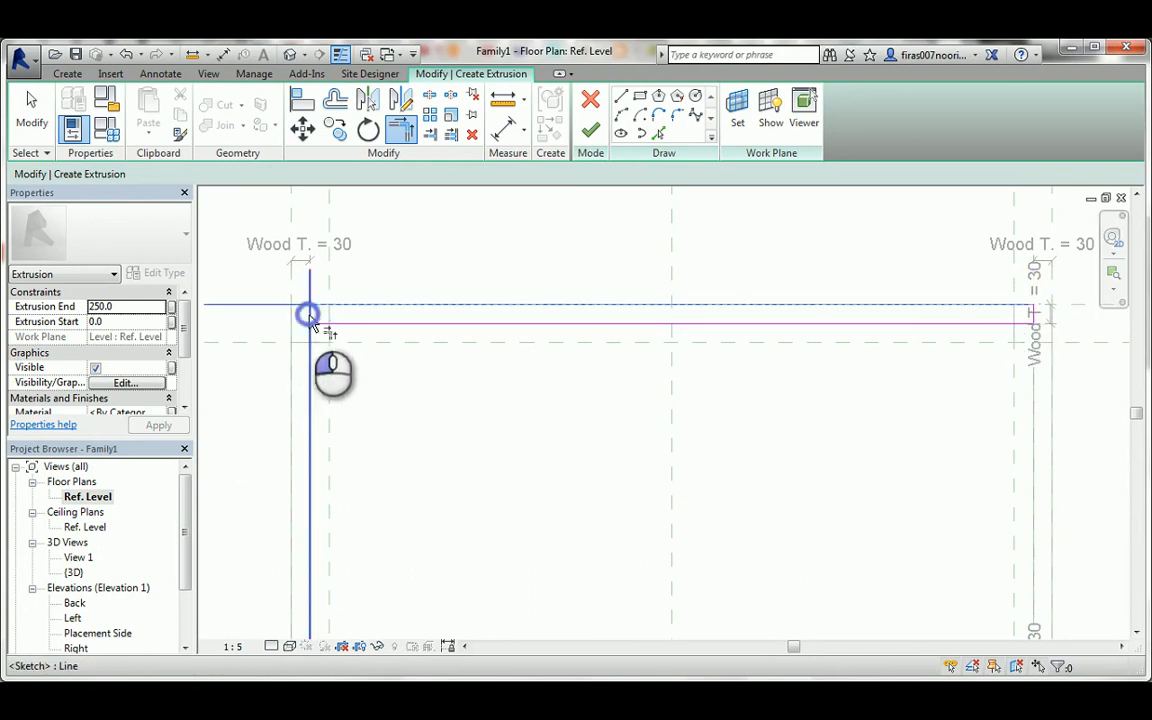
pyautogui.click(316, 318)
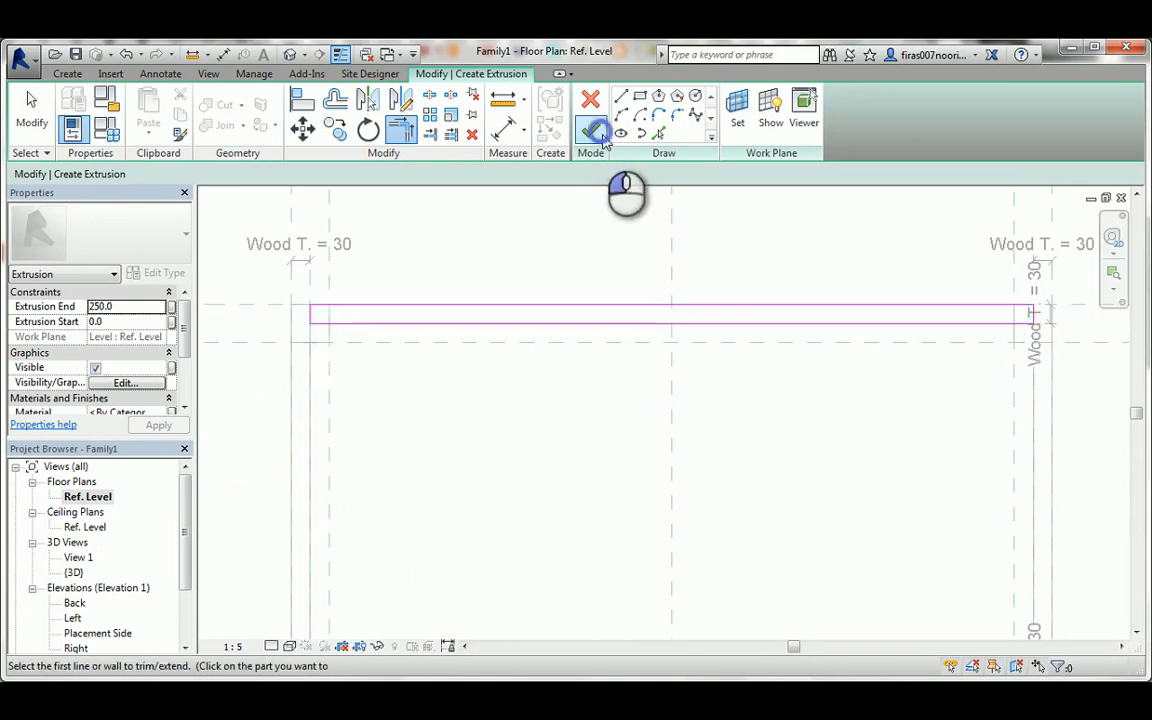
pyautogui.click(590, 130)
# In the Placement Side elevation, stretch and lock the third drawer front's top to the plane under the top panel, and try raising its bottom.
pyautogui.doubleClick(100, 633)
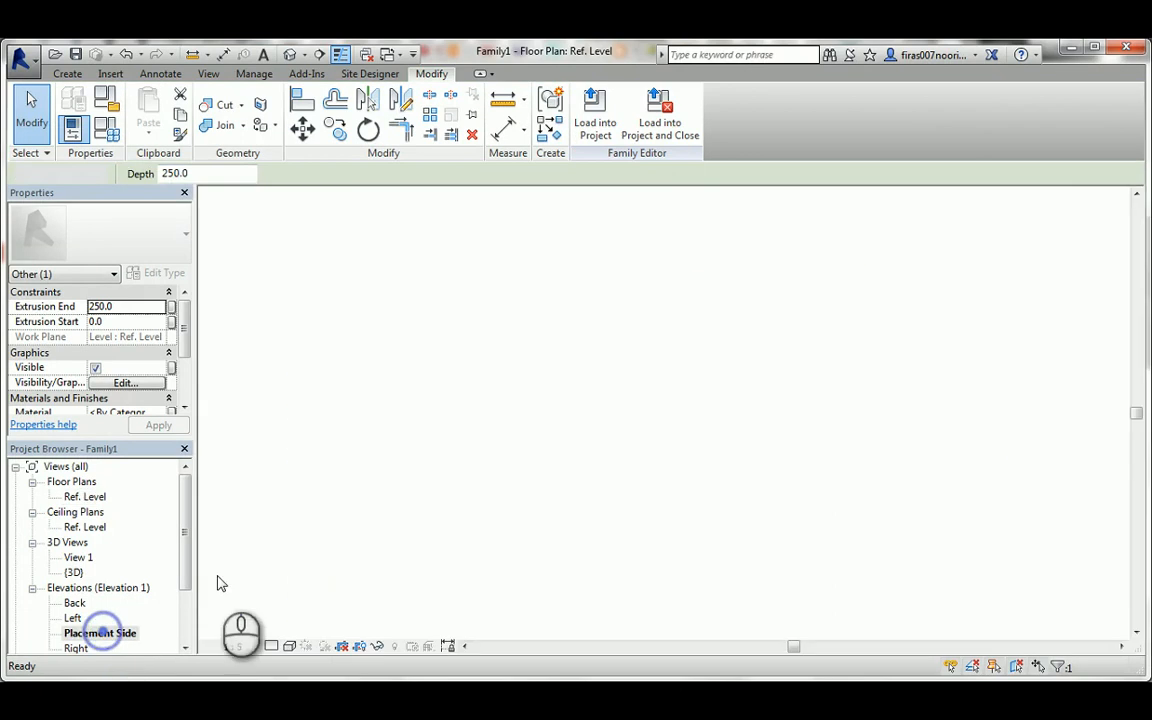
pyautogui.moveTo(670, 487); pyautogui.dragTo(430, 264)
pyautogui.click(643, 378)
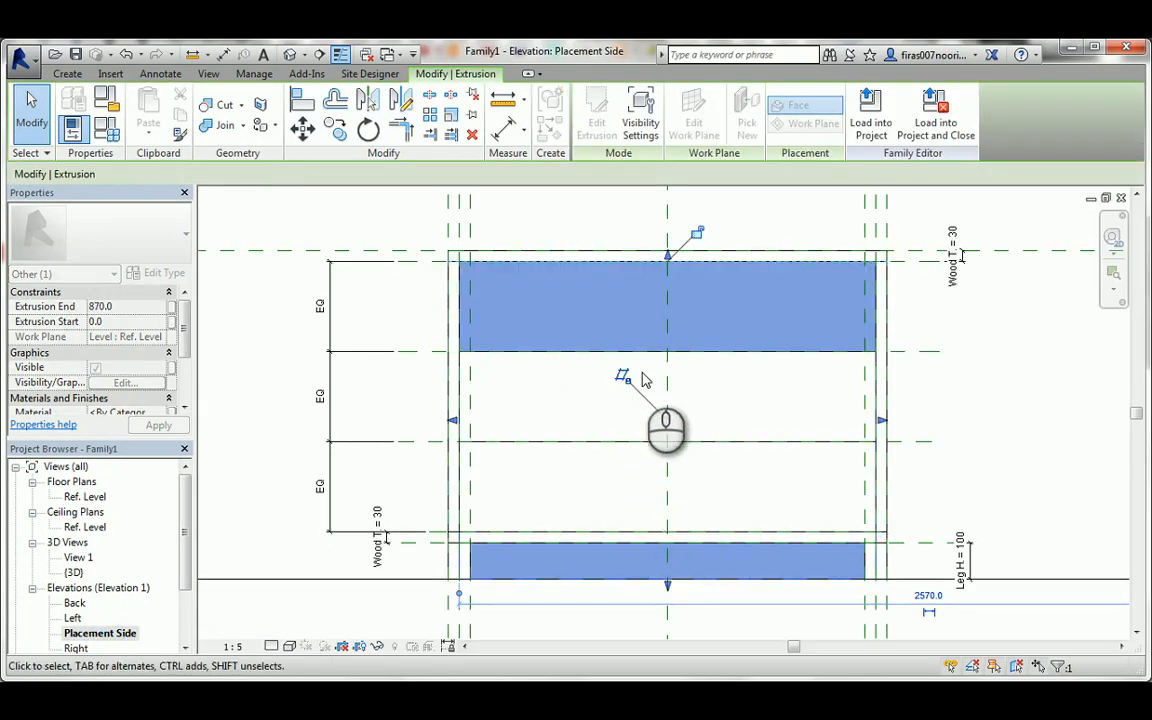
pyautogui.click(693, 240)
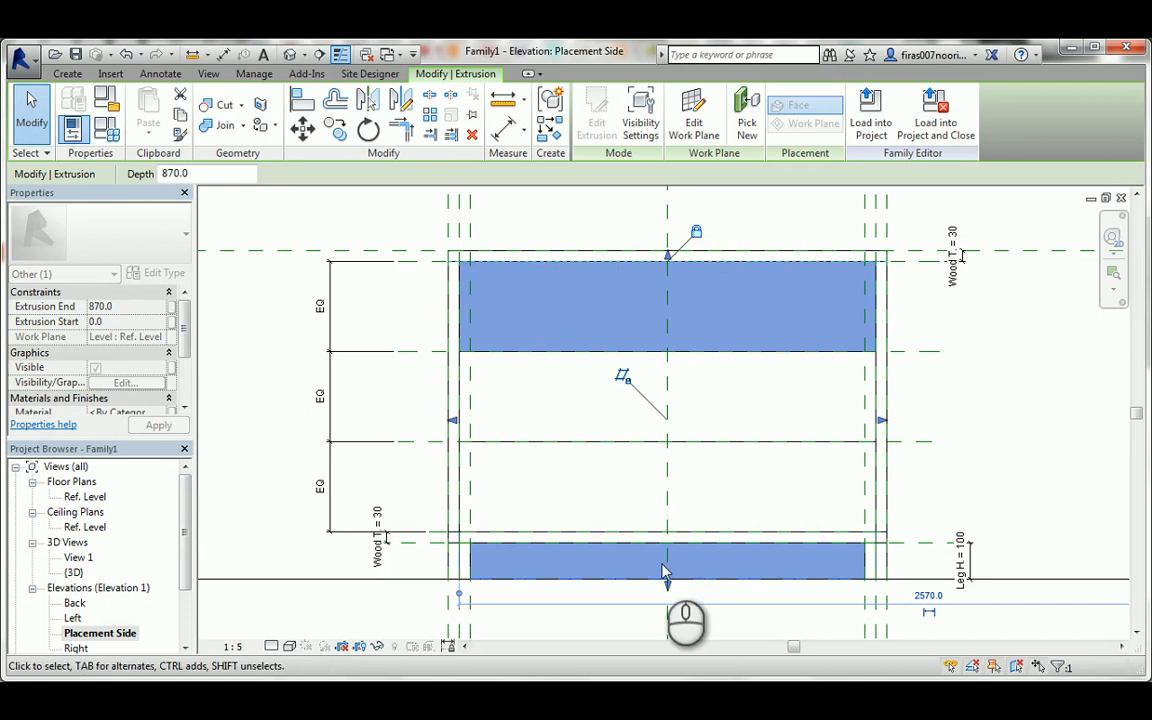
pyautogui.moveTo(668, 585); pyautogui.dragTo(438, 263)
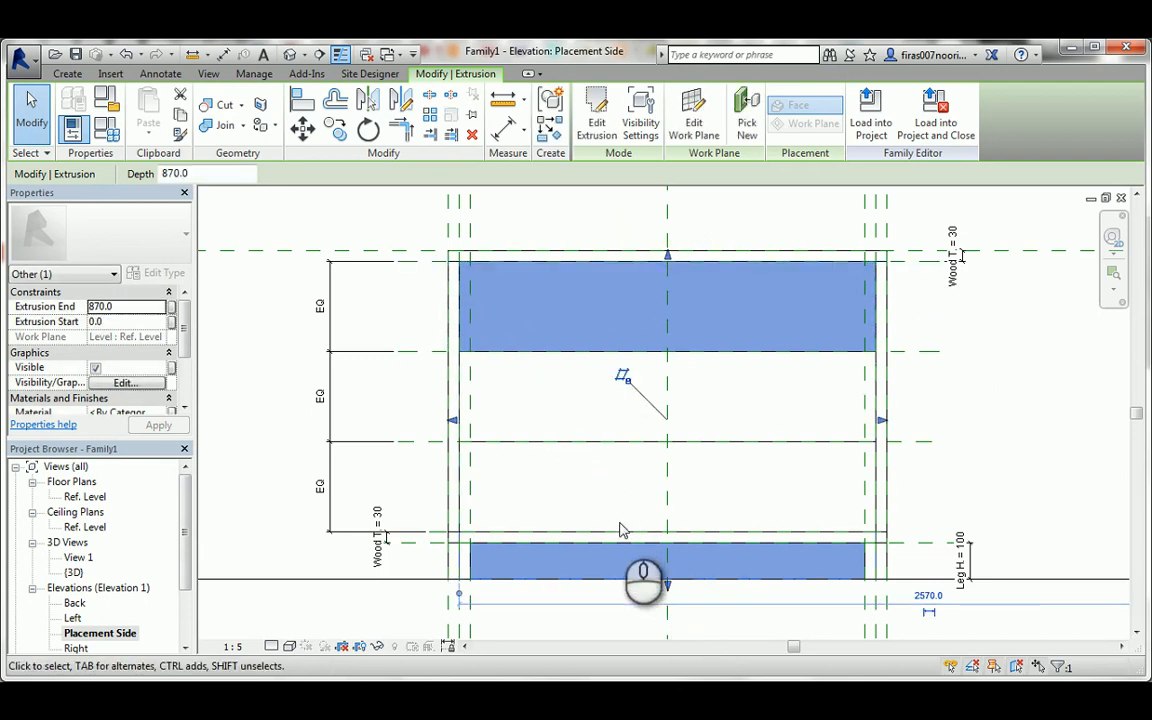
pyautogui.press('Escape')
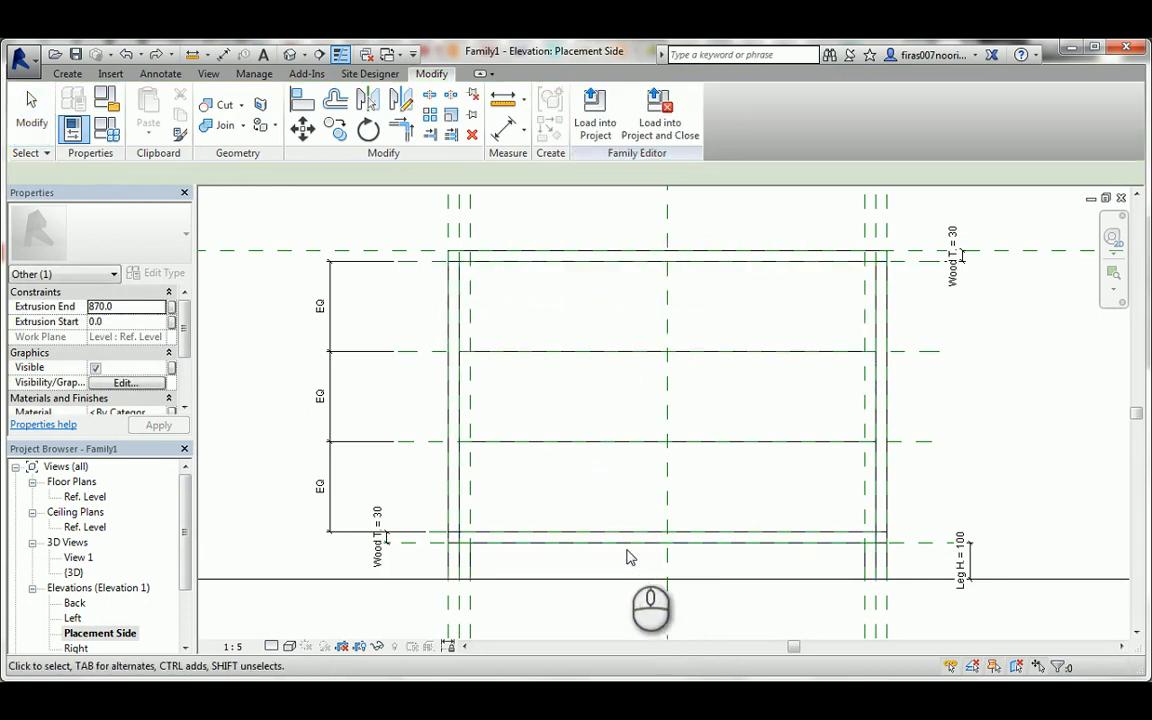
# Examine the third drawer front's extrusion in the Ref. Level floor plan and the 3D view.
pyautogui.click(490, 582)
pyautogui.click(226, 522)
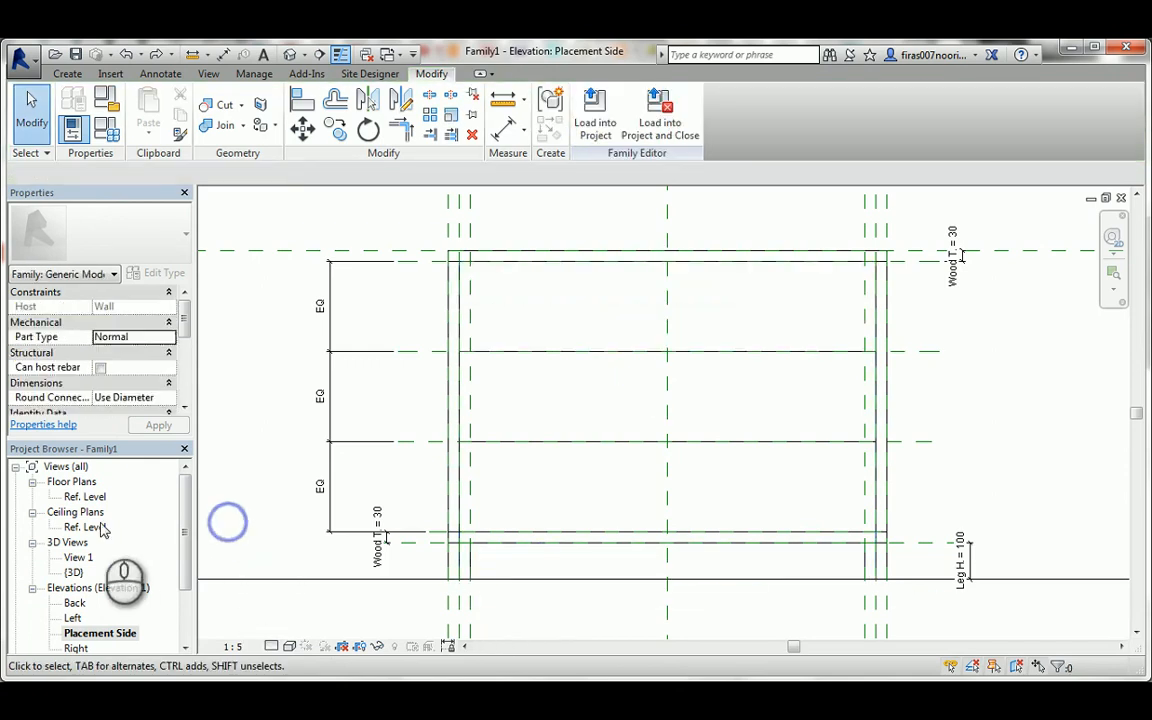
pyautogui.click(97, 497)
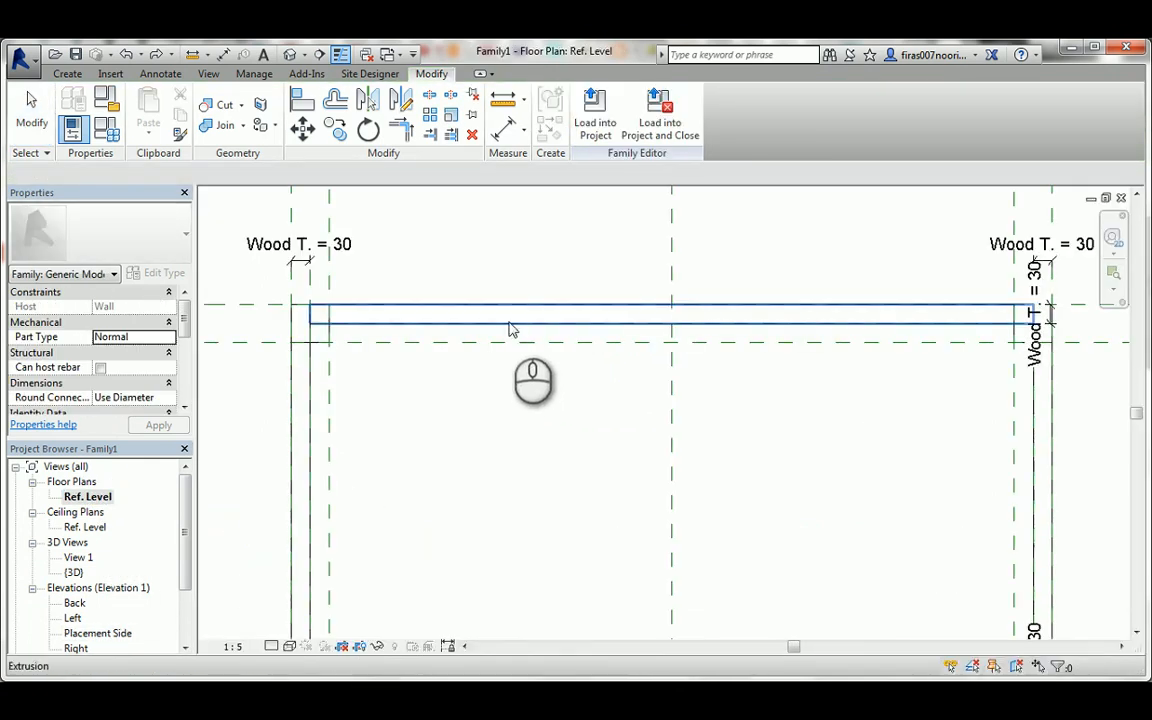
pyautogui.click(290, 54)
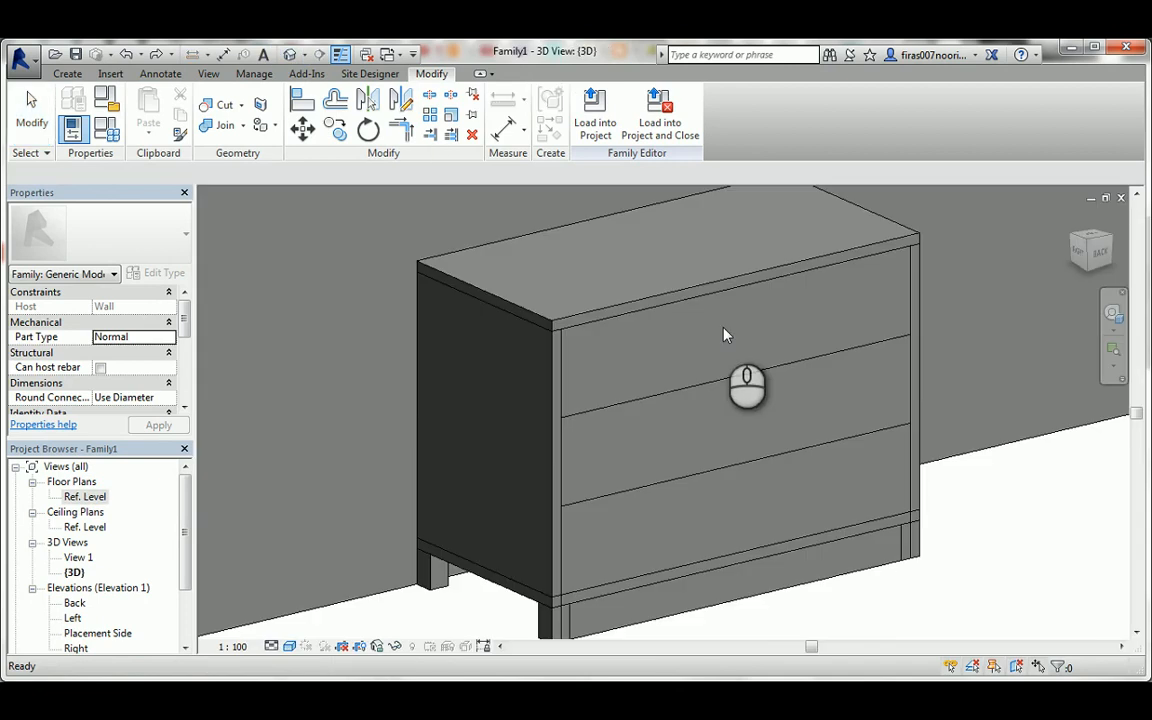
pyautogui.click(645, 628)
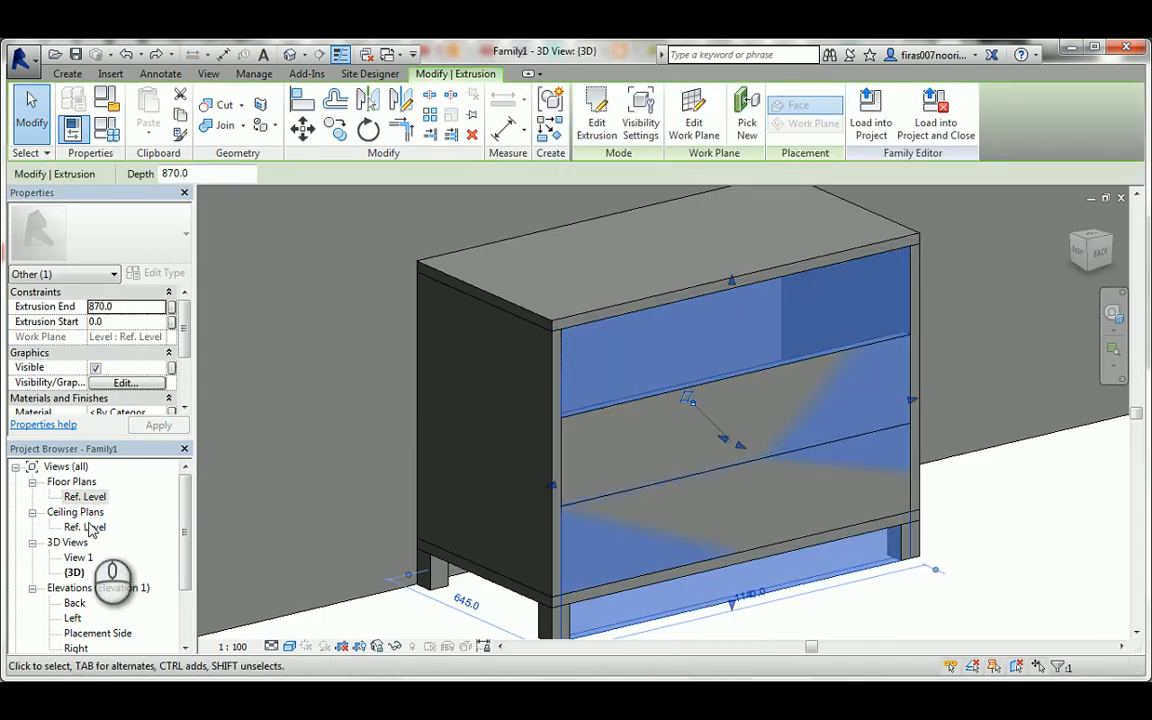
# In the Placement Side elevation, fit and lock the third drawer front between the upper equal-spacing plane and the top panel, and view it in 3D.
pyautogui.doubleClick(95, 635)
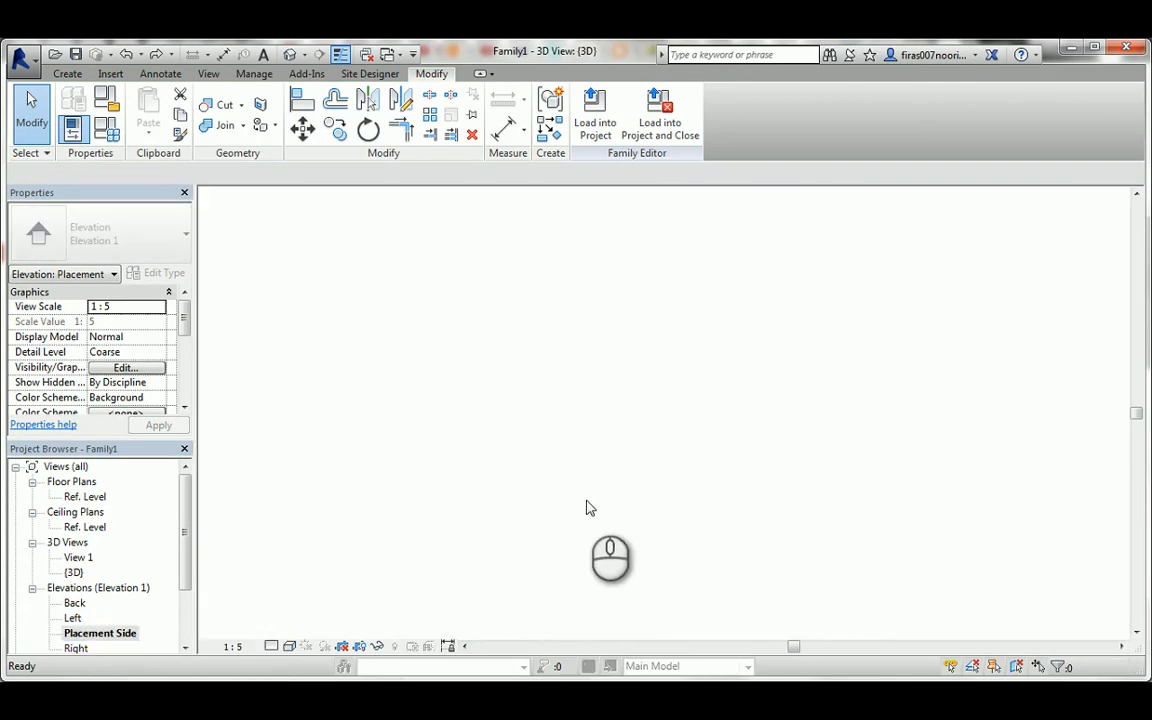
pyautogui.moveTo(664, 586); pyautogui.dragTo(443, 356)
pyautogui.click(642, 382)
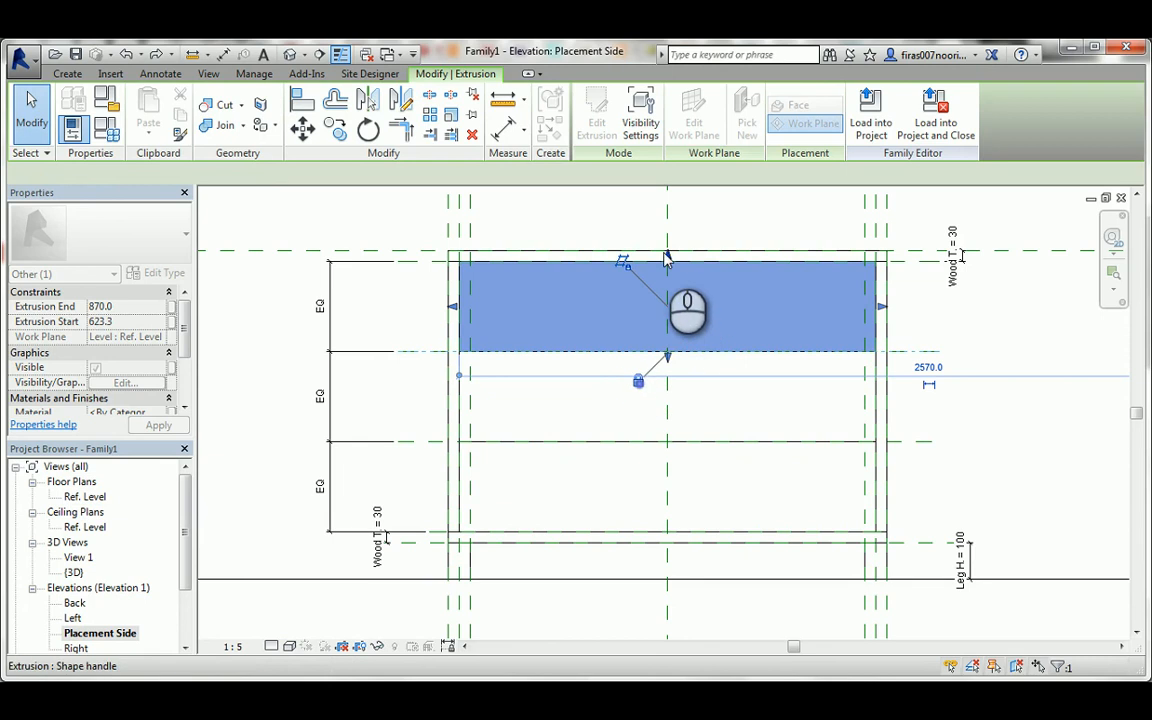
pyautogui.moveTo(669, 255); pyautogui.dragTo(428, 265)
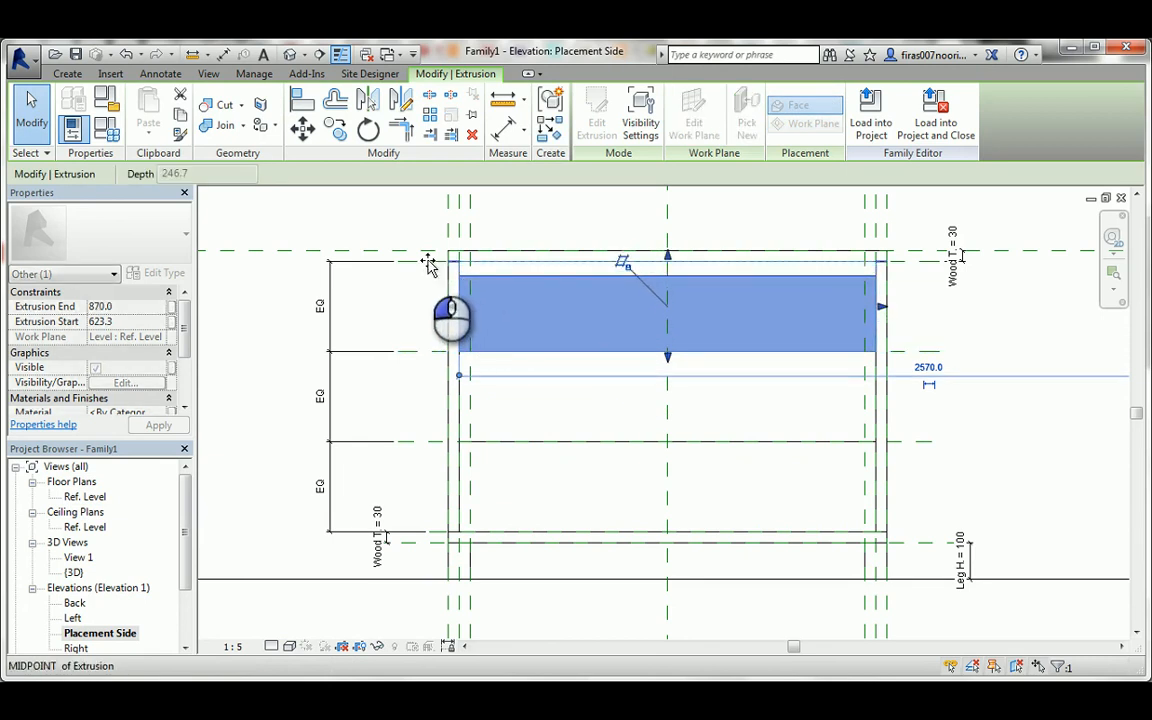
pyautogui.click(695, 233)
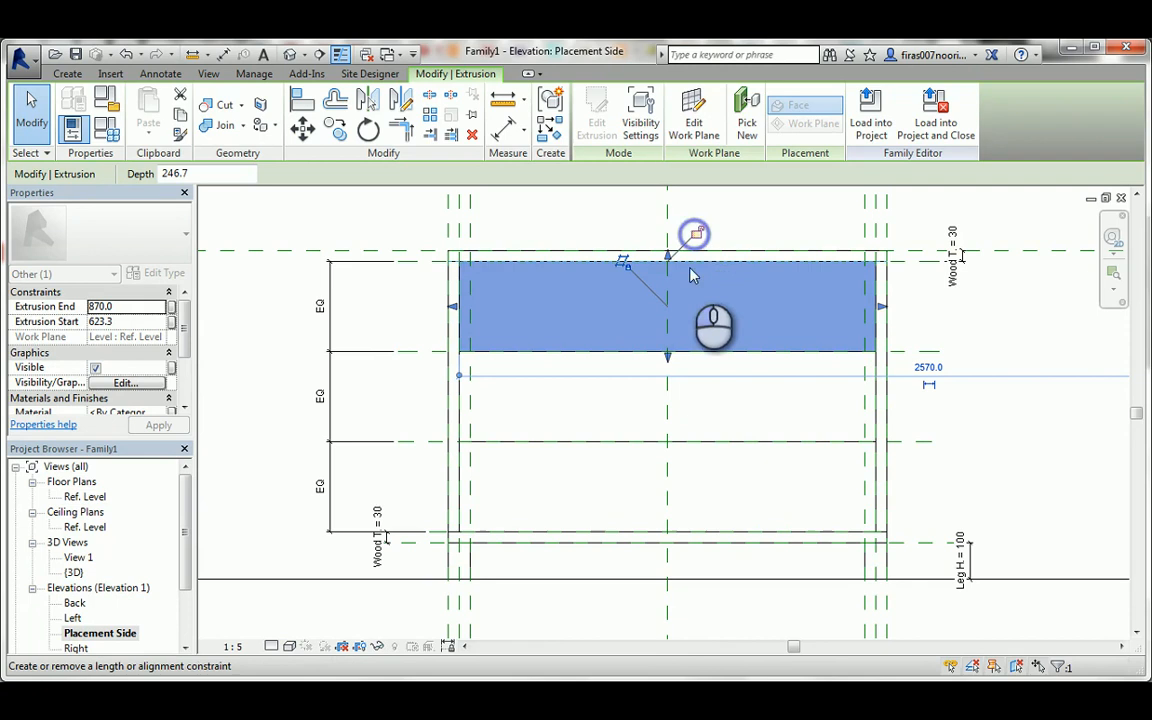
pyautogui.click(290, 54)
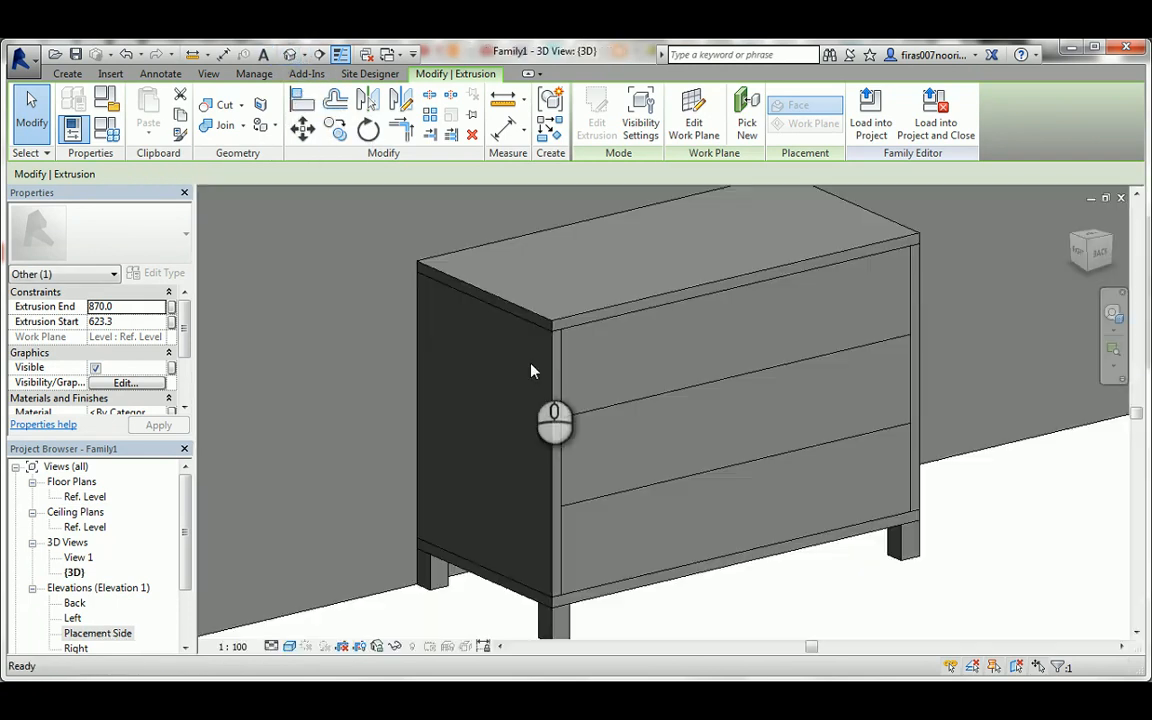
# Set the Height parameter to 1000 in the family types, and return to the Placement Side elevation.
pyautogui.press('Escape')
pyautogui.click(118, 131)
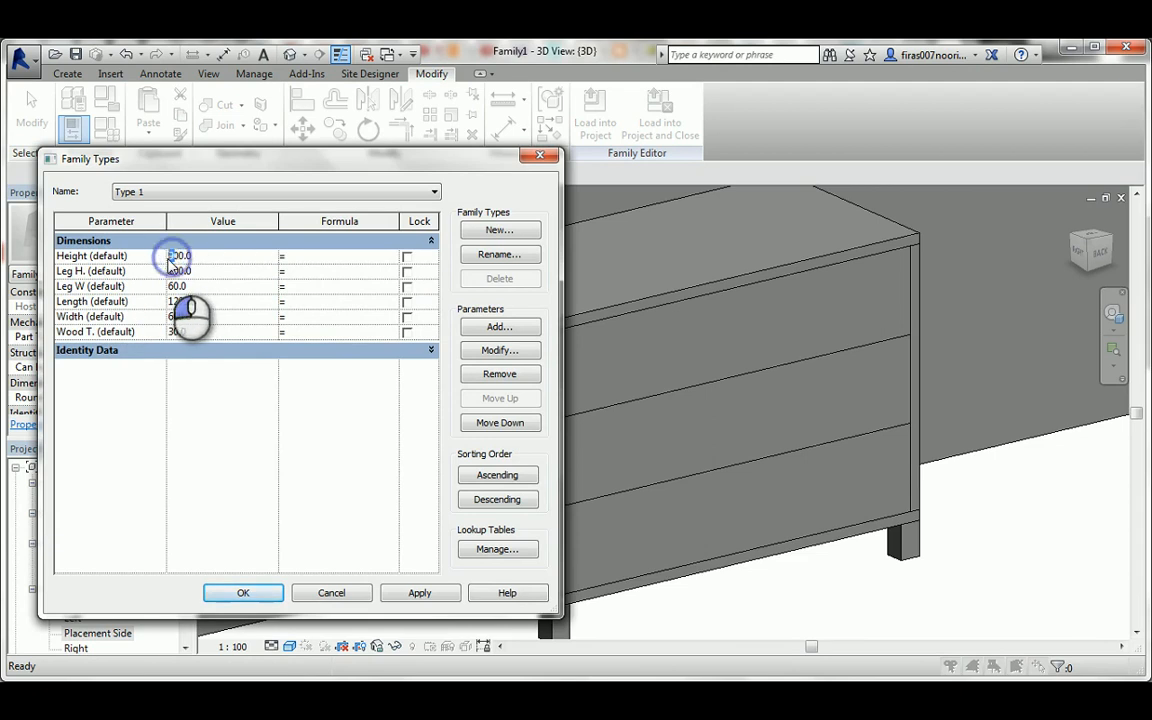
pyautogui.click(419, 594)
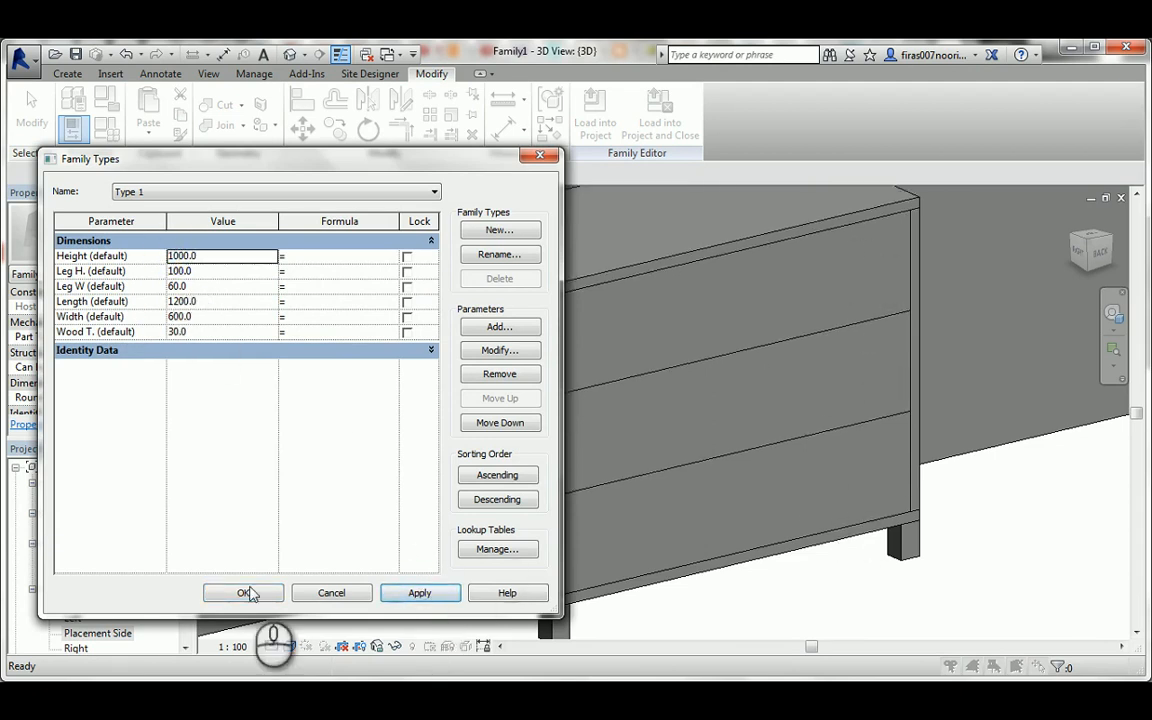
pyautogui.scroll(-5, 578, 325)
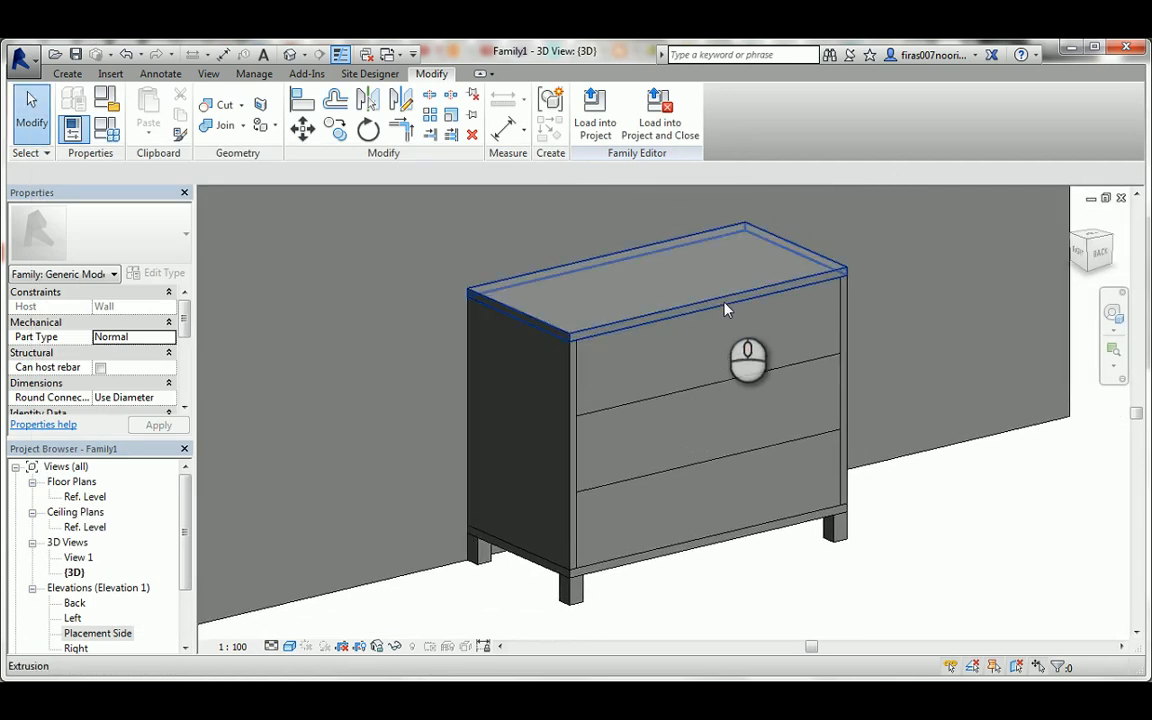
pyautogui.doubleClick(88, 633)
pyautogui.moveTo(580, 305); pyautogui.dragTo(547, 343, button='middle')
pyautogui.click(74, 76)
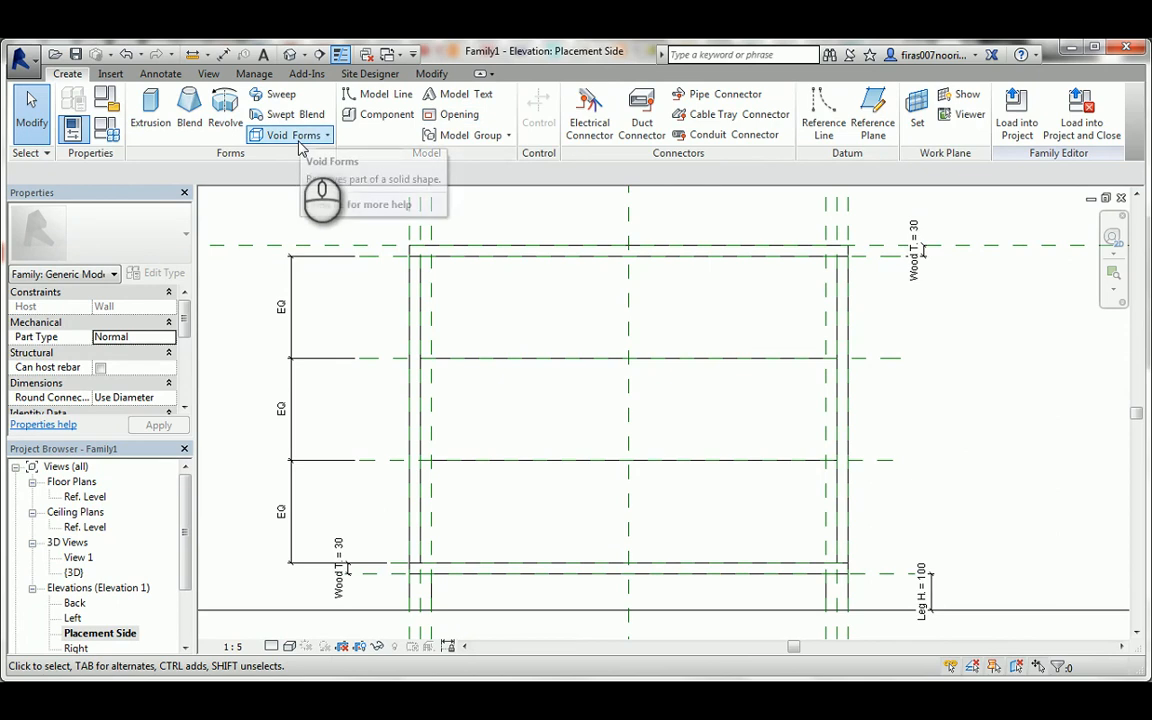
pyautogui.click(823, 110)
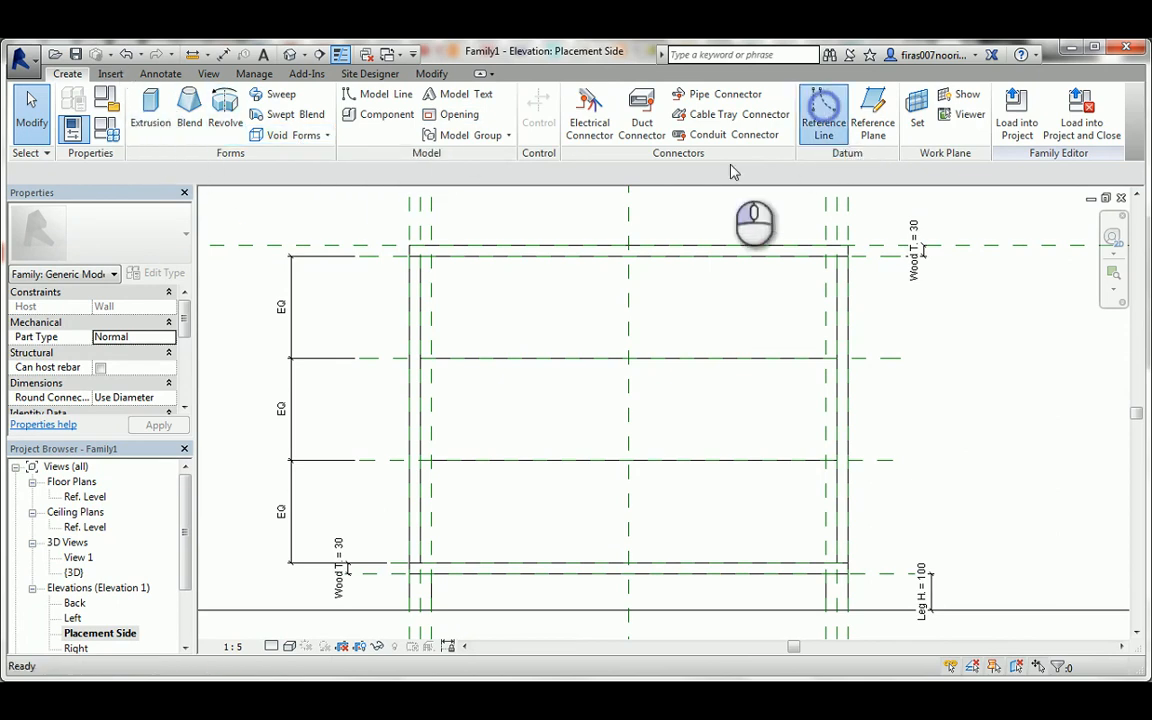
pyautogui.click(503, 271)
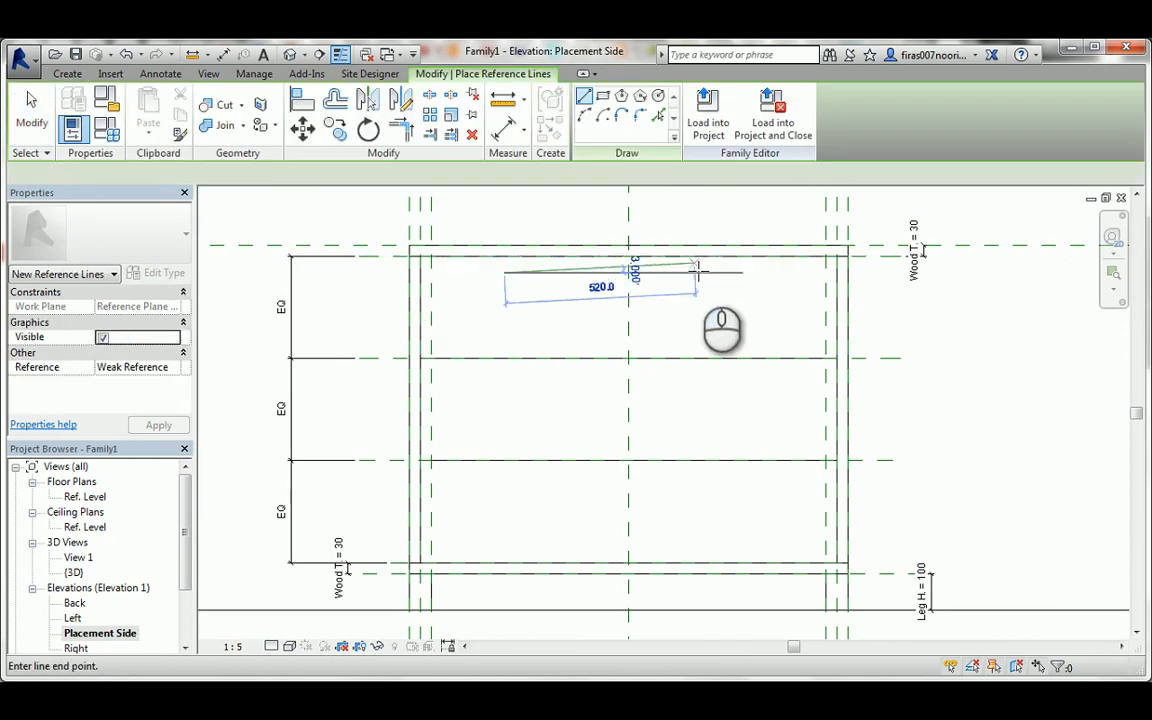
pyautogui.press('Escape')
pyautogui.press('Escape')
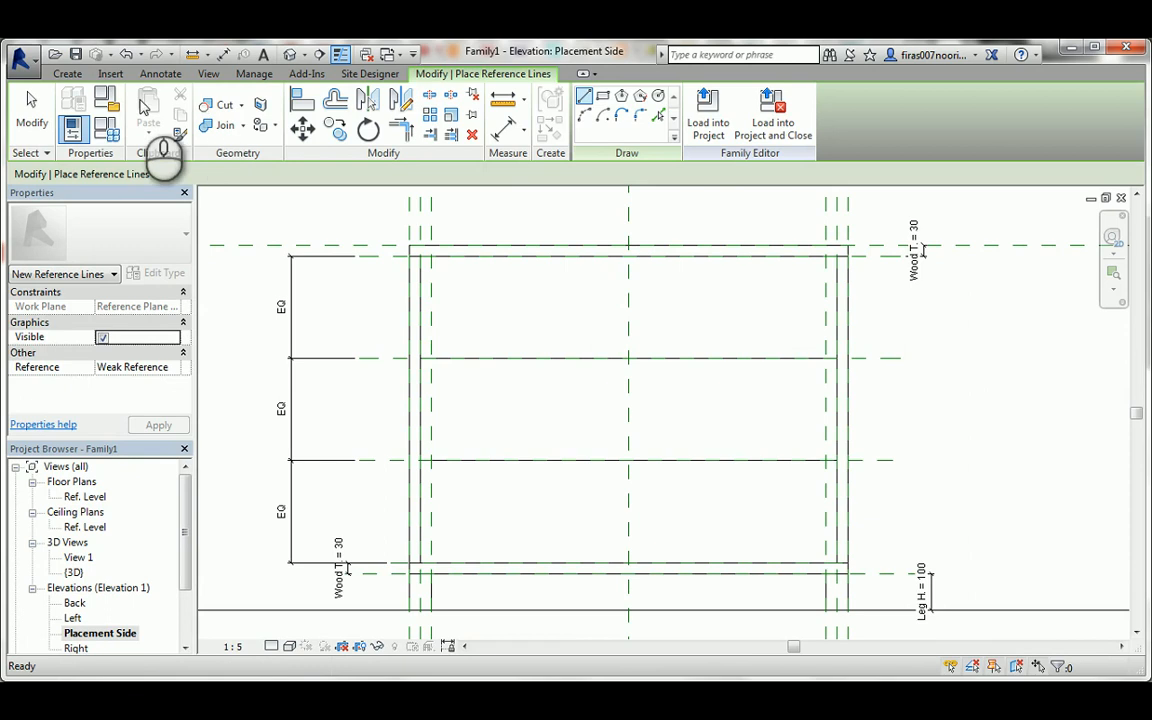
# Draw three short horizontal reference planes of equal length, one just below the upper edge of each drawer front.
pyautogui.click(67, 74)
pyautogui.click(866, 124)
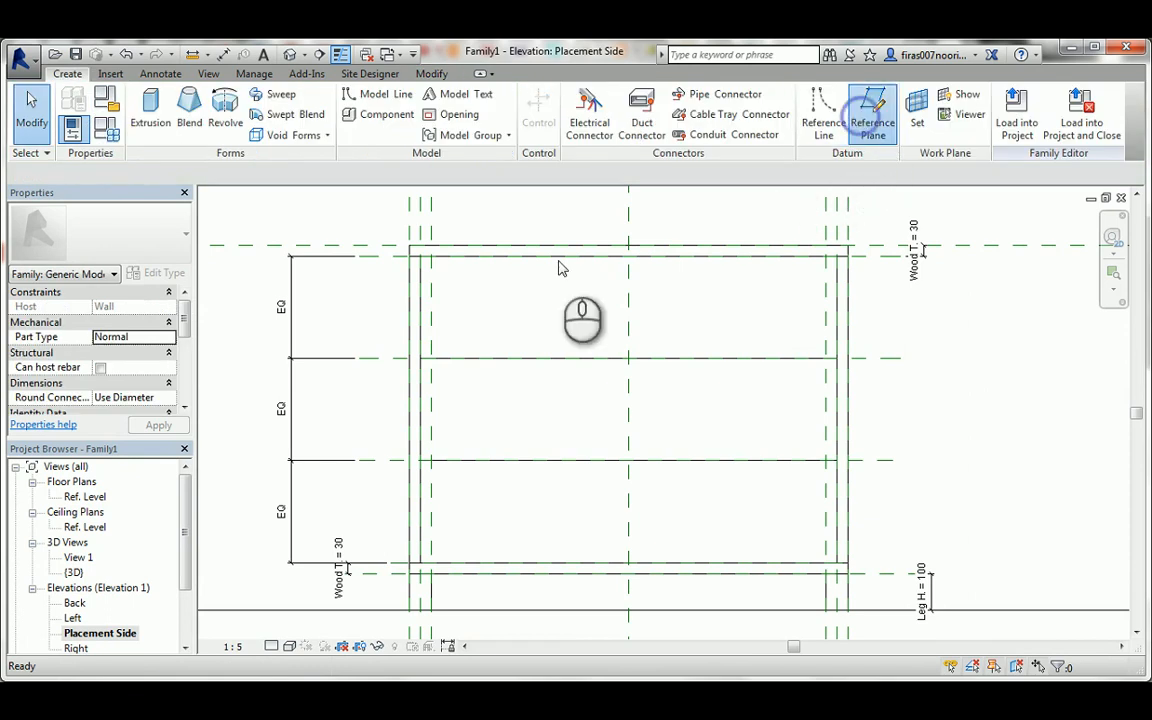
pyautogui.click(514, 272)
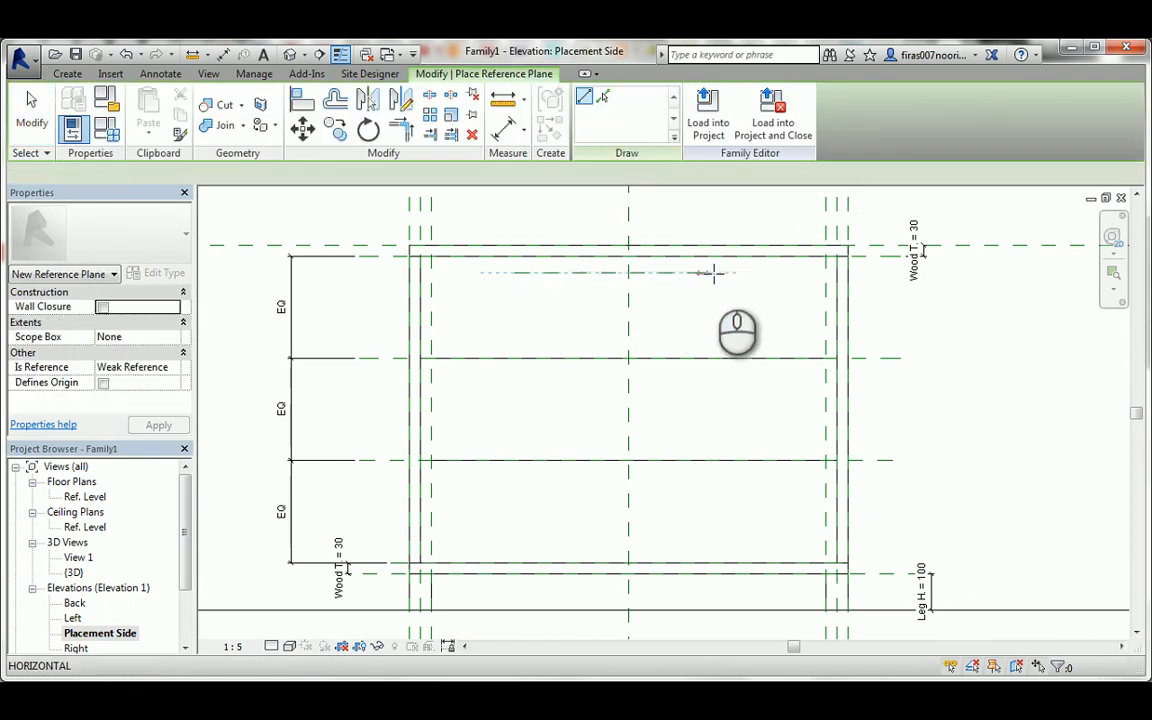
pyautogui.click(713, 272)
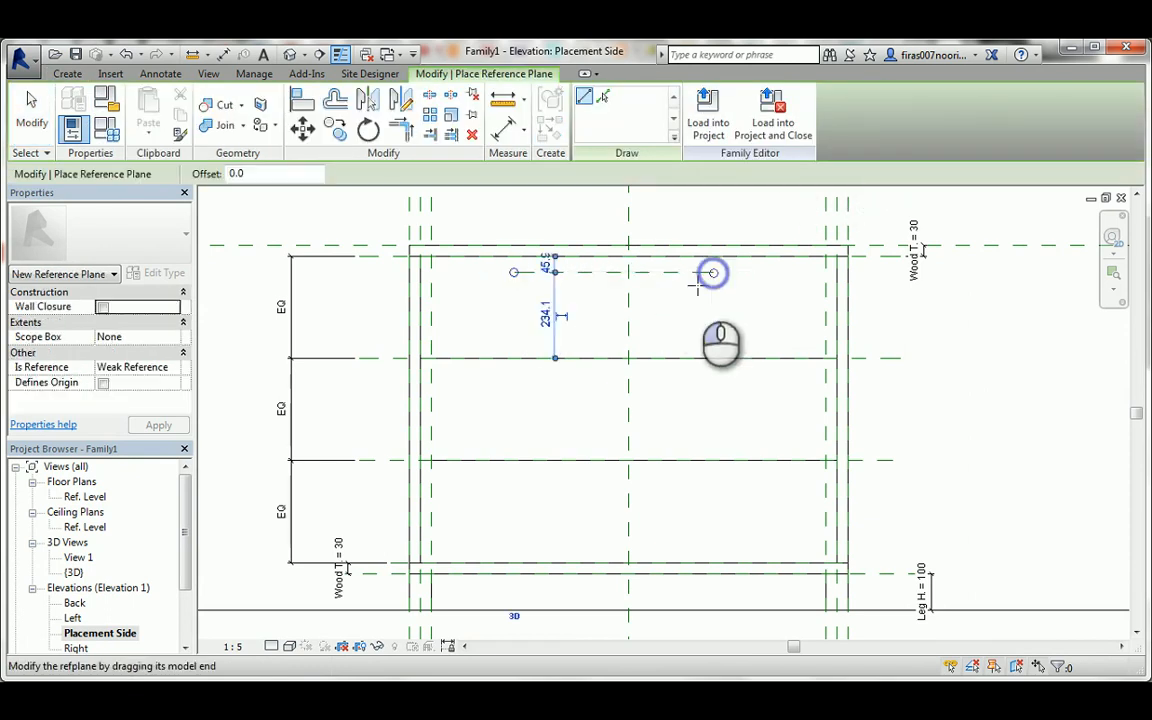
pyautogui.click(514, 382)
pyautogui.click(714, 381)
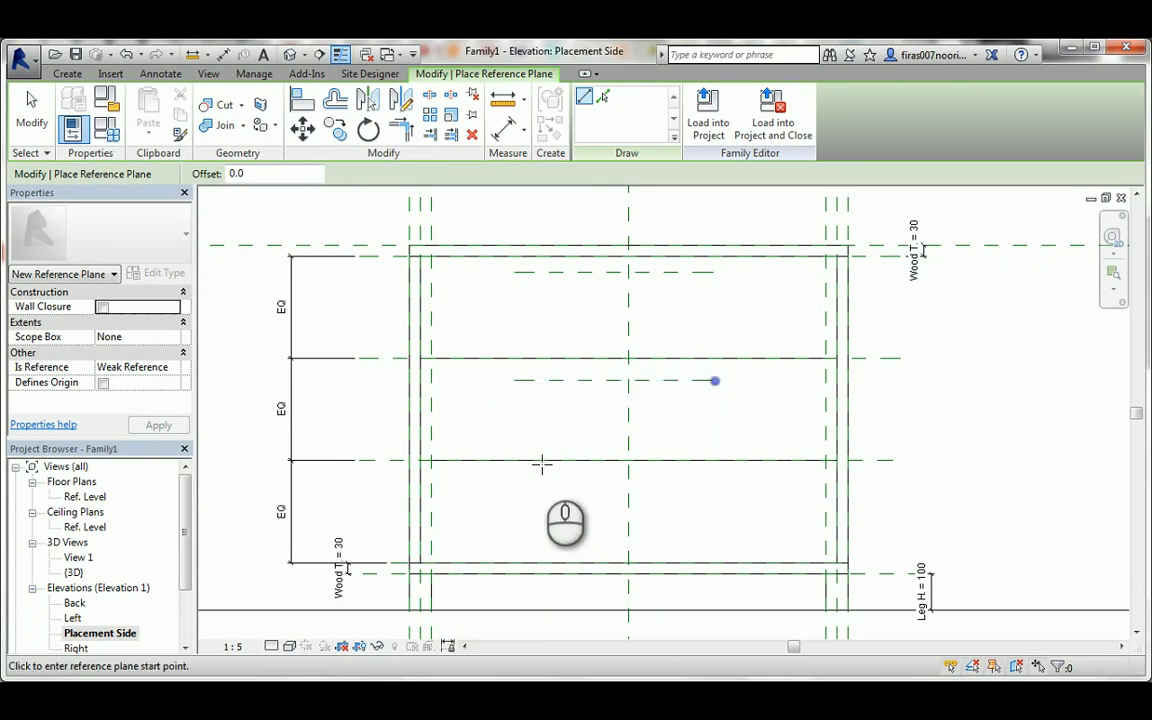
pyautogui.click(514, 482)
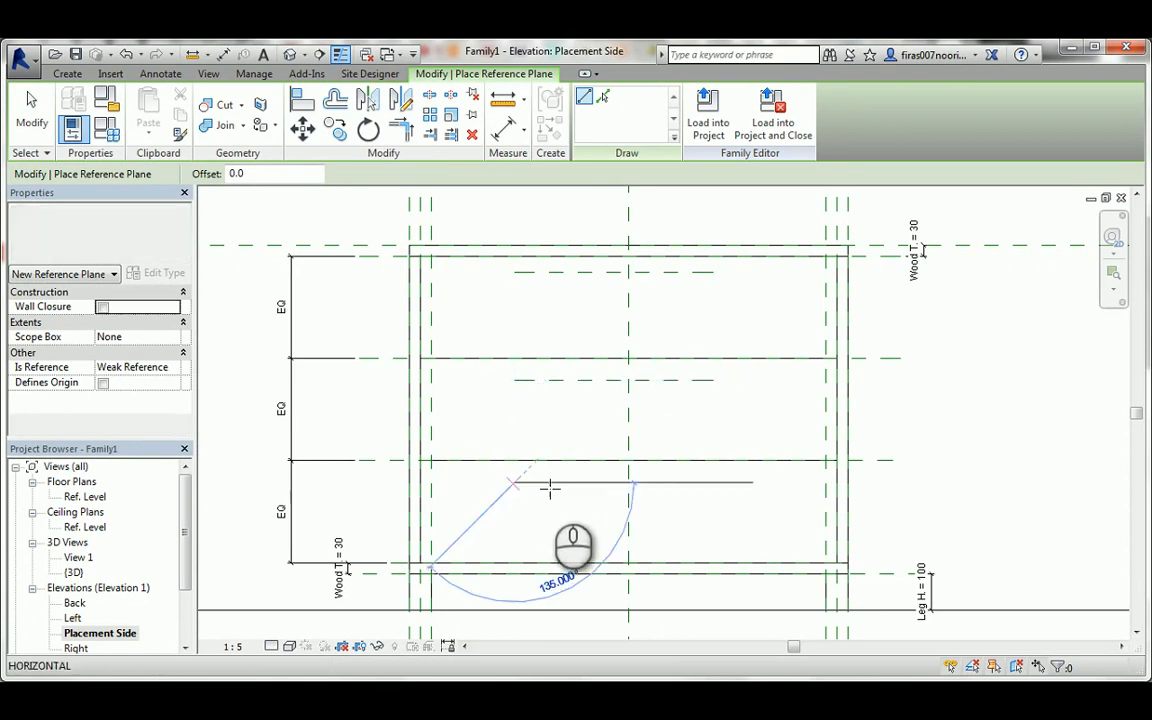
pyautogui.click(714, 482)
pyautogui.press('Escape')
# Add an aligned dimension between each new reference plane and the plane at its drawer front's upper edge.
pyautogui.press('d')
pyautogui.press('i')
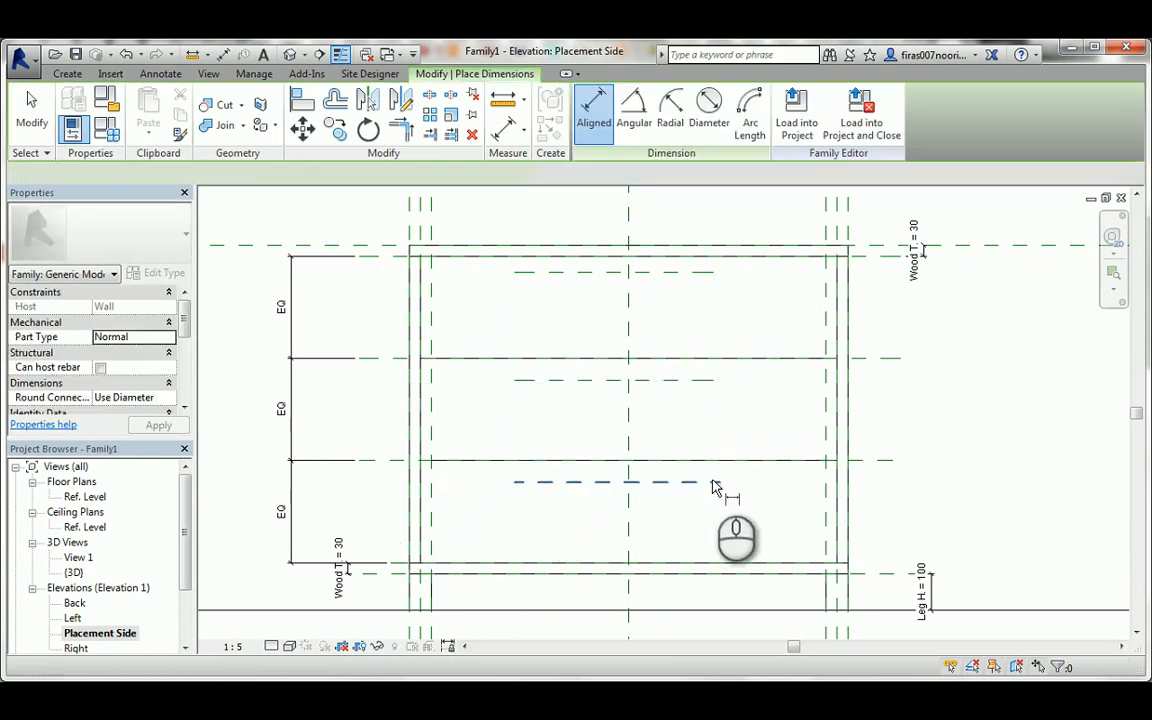
pyautogui.click(872, 461)
pyautogui.click(717, 439)
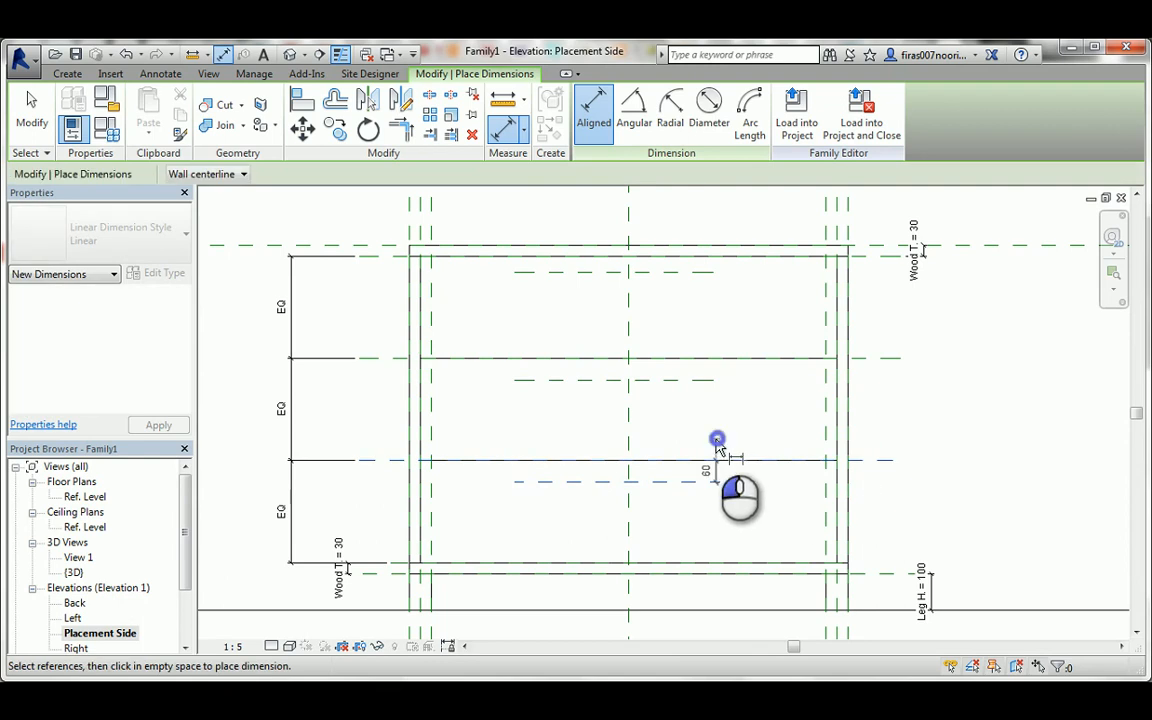
pyautogui.click(705, 380)
pyautogui.click(861, 357)
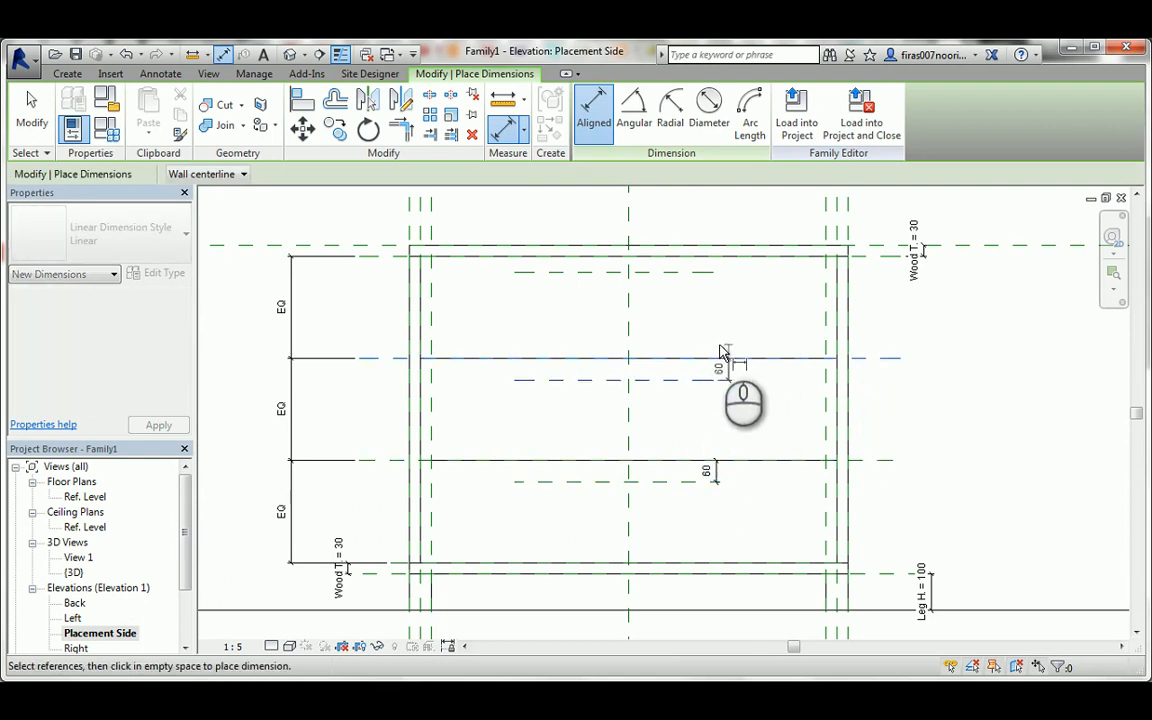
pyautogui.click(710, 268)
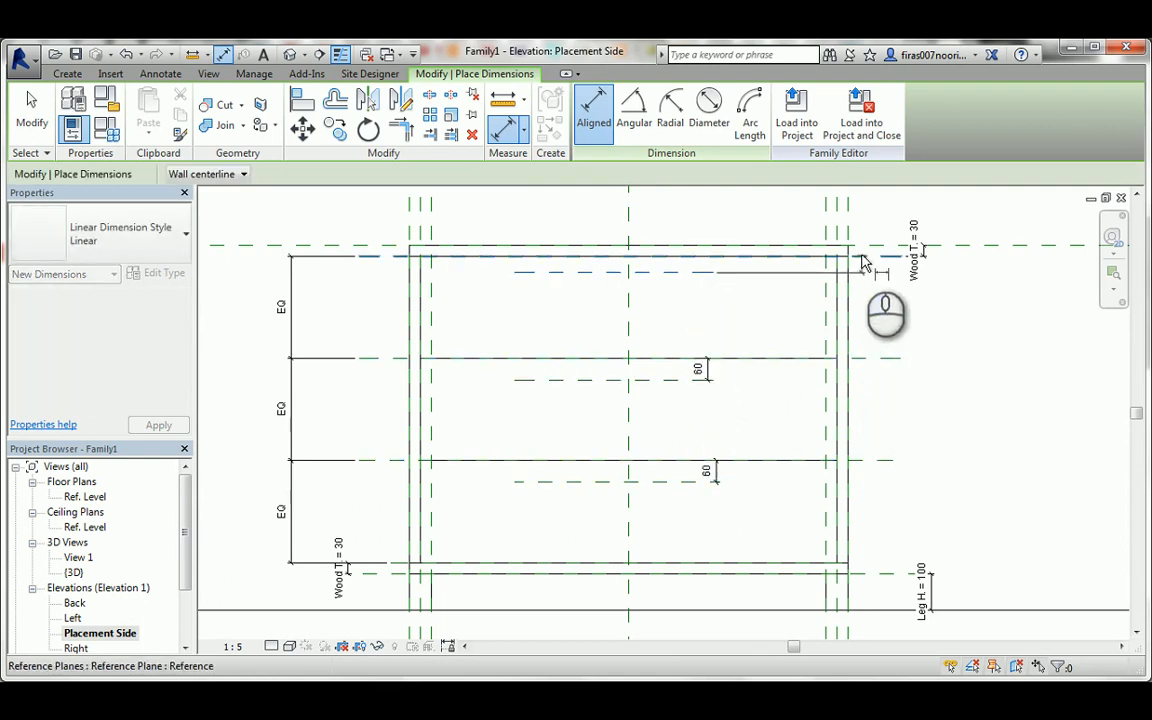
pyautogui.click(862, 255)
pyautogui.click(710, 230)
pyautogui.press('Escape')
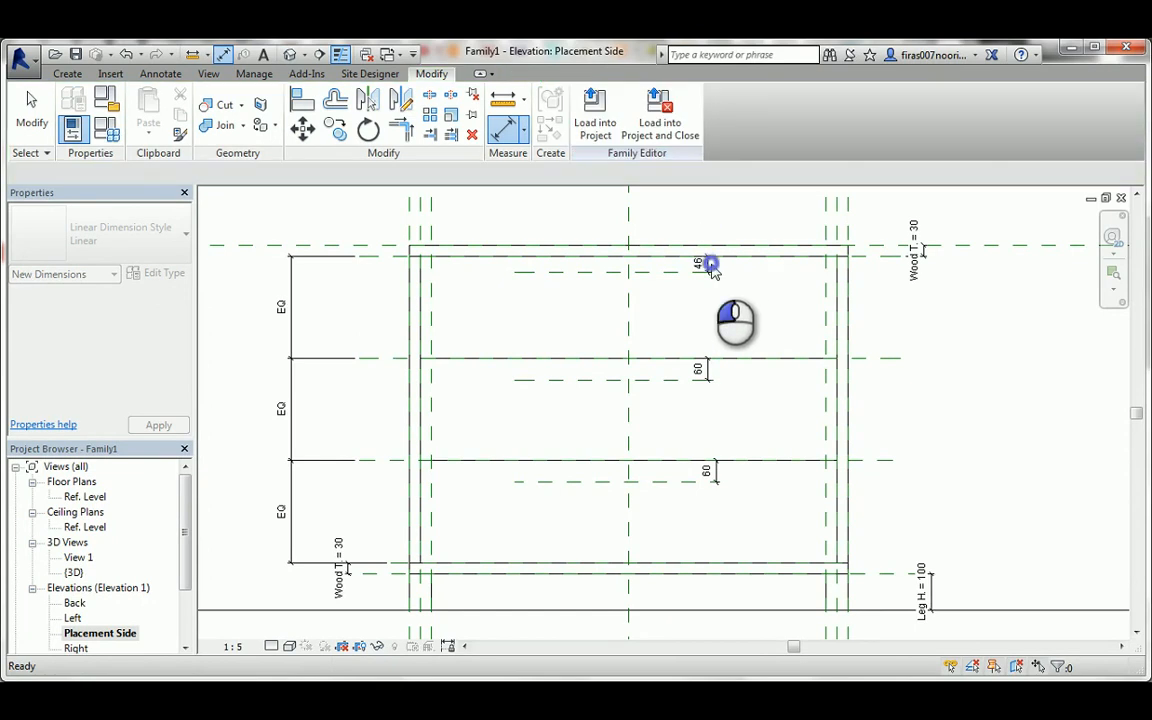
# Label the three dimensions below the drawer fronts' upper edges with a new instance parameter named Open.
pyautogui.click(705, 262)
pyautogui.keyDown('ctrl'); pyautogui.click(707, 372); pyautogui.keyUp('ctrl')
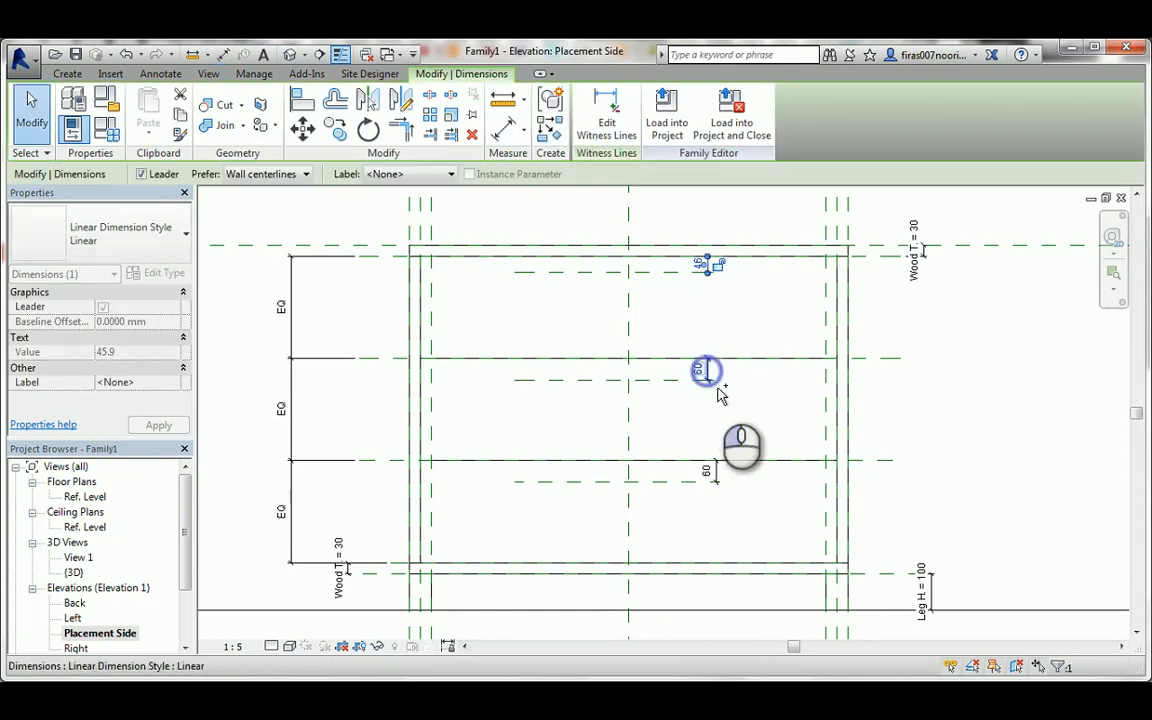
pyautogui.keyDown('ctrl'); pyautogui.click(714, 472); pyautogui.keyUp('ctrl')
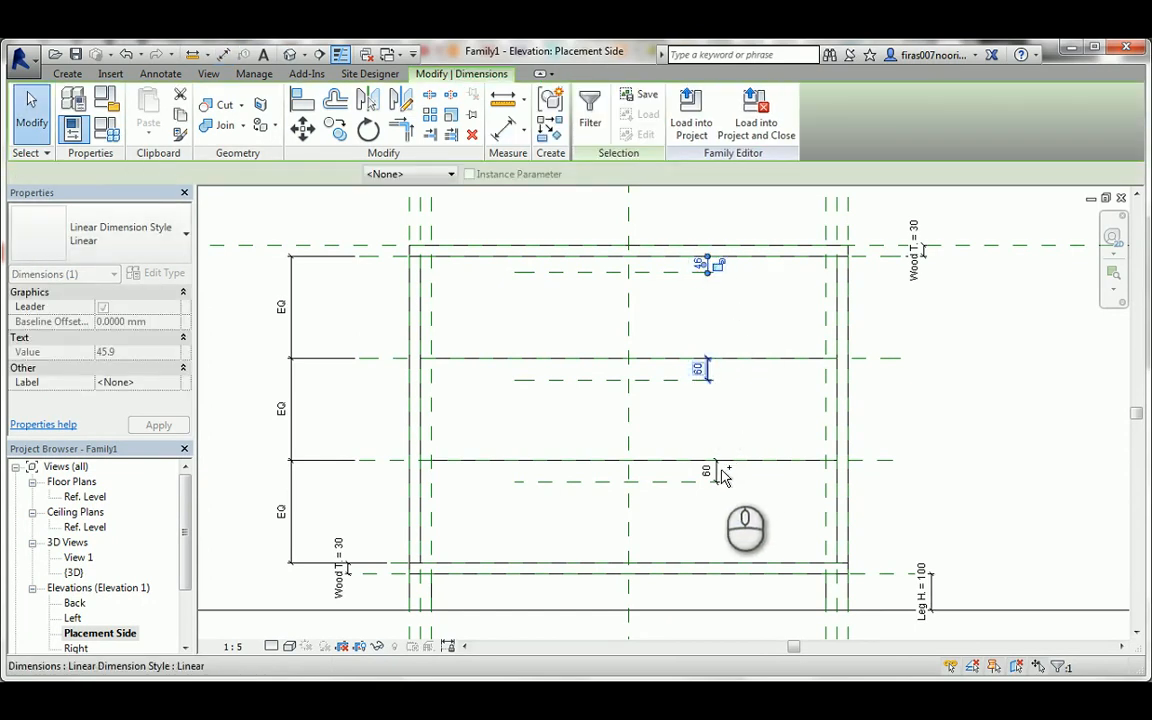
pyautogui.click(403, 177)
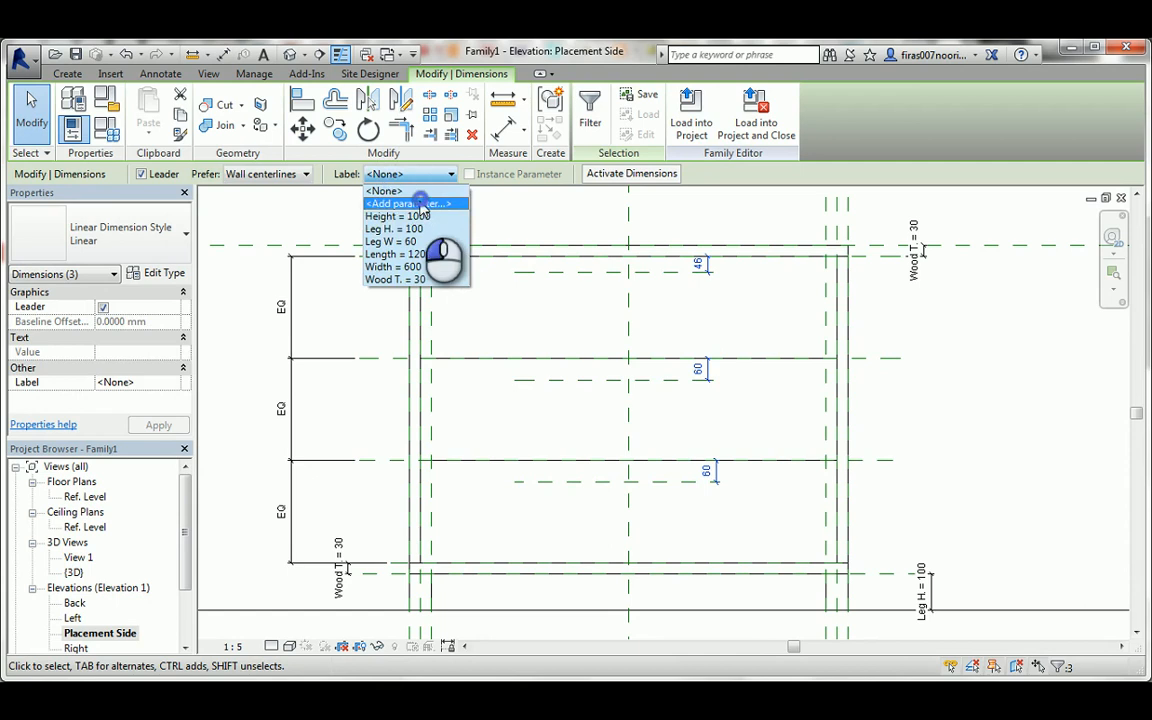
pyautogui.click(398, 199)
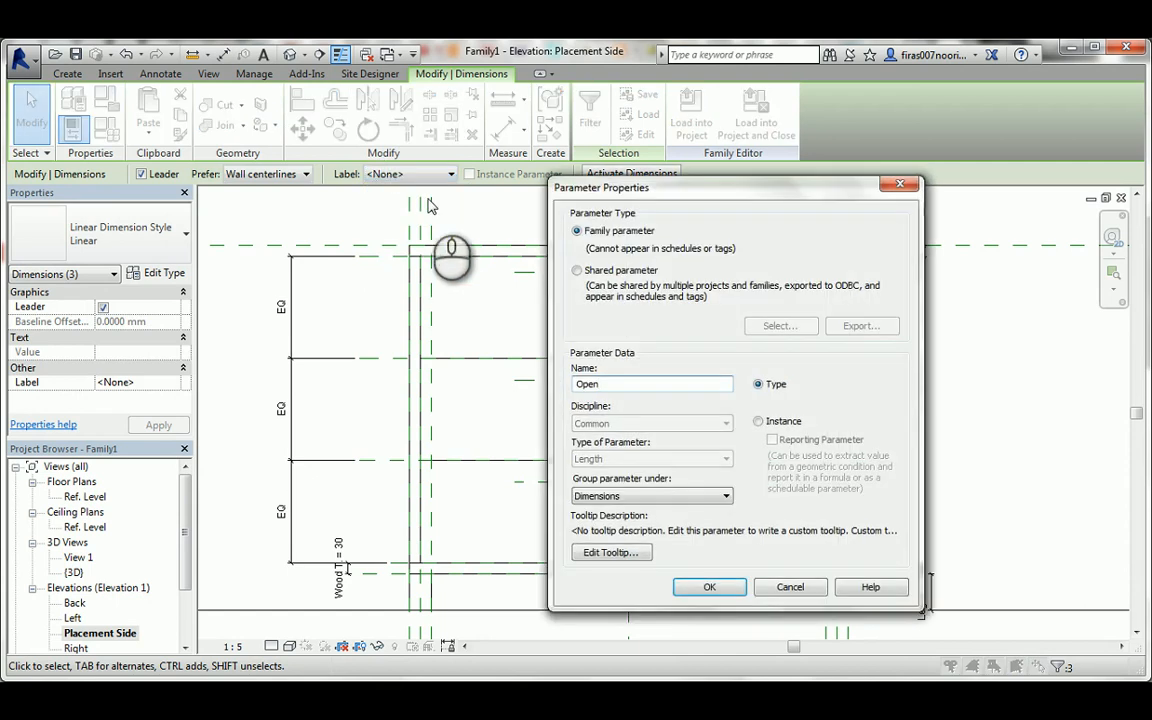
pyautogui.click(758, 421)
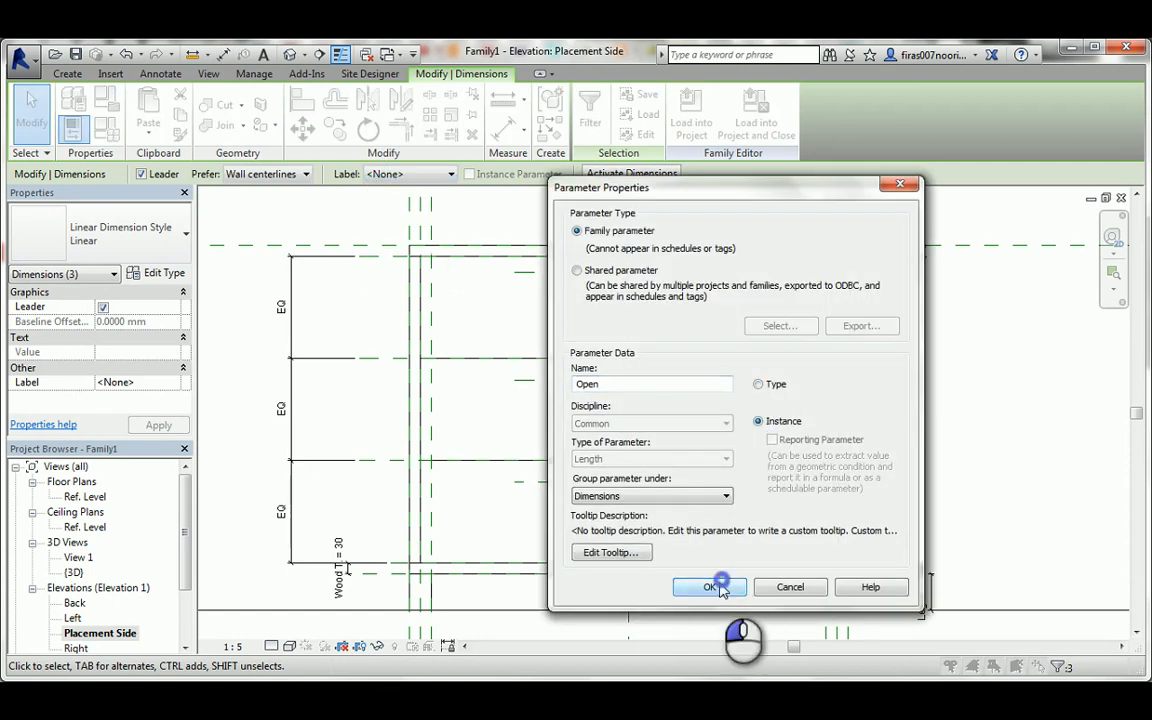
pyautogui.click(718, 587)
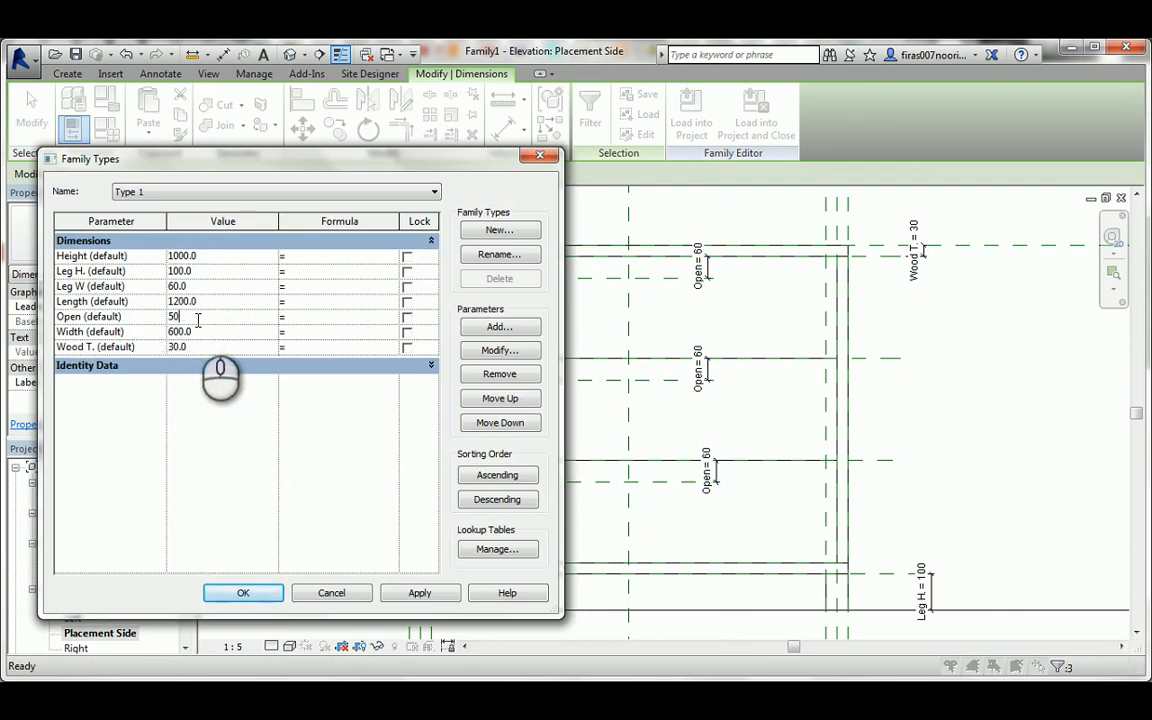
# Set the Open parameter to 50 in the family types.
pyautogui.click(416, 594)
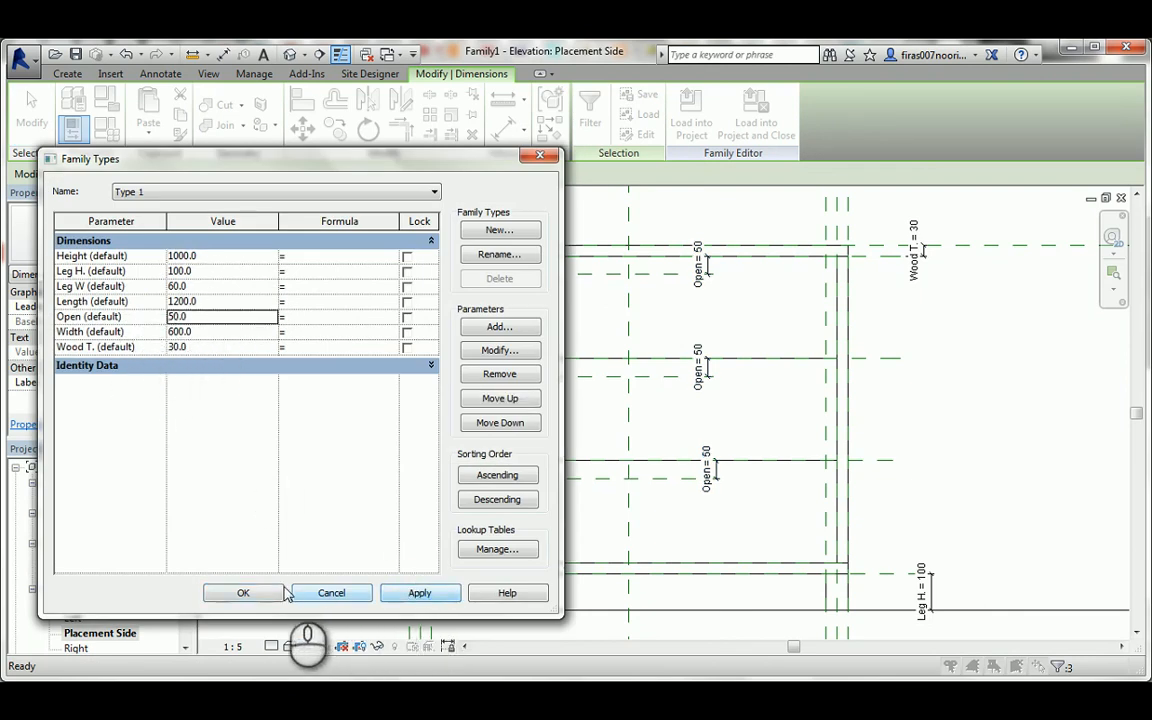
pyautogui.click(243, 593)
pyautogui.click(31, 108)
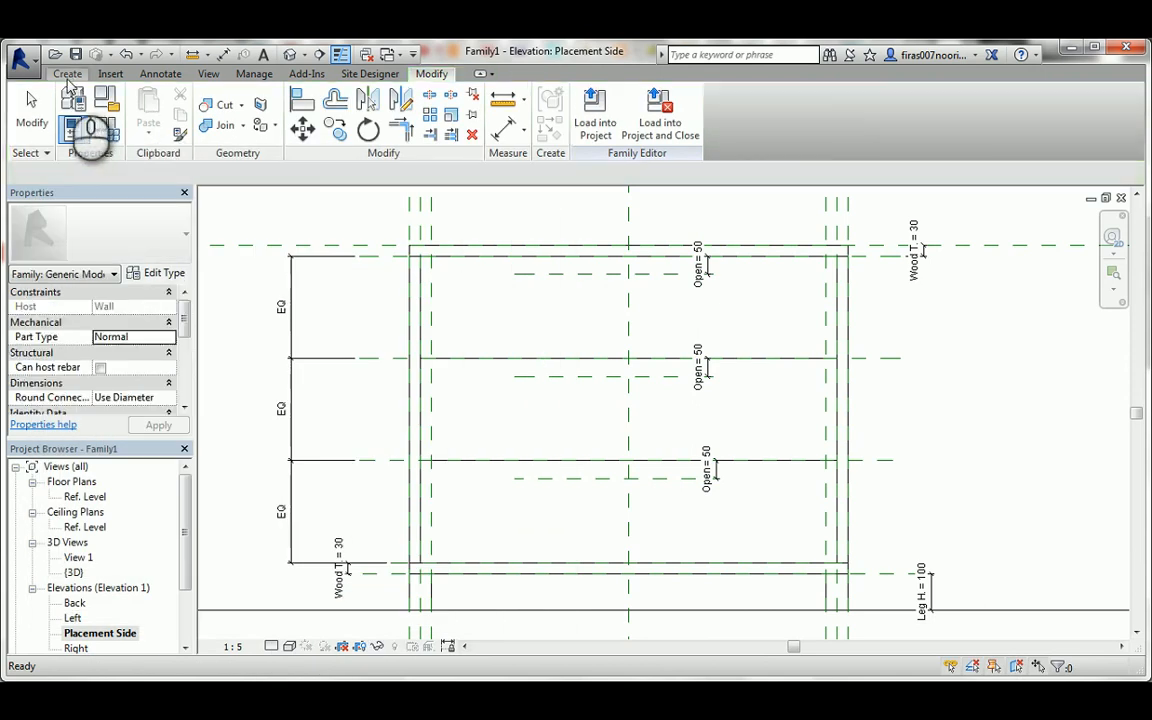
# Draw two vertical reference planes across all three drawer fronts, one on each side of the centre plane.
pyautogui.click(873, 110)
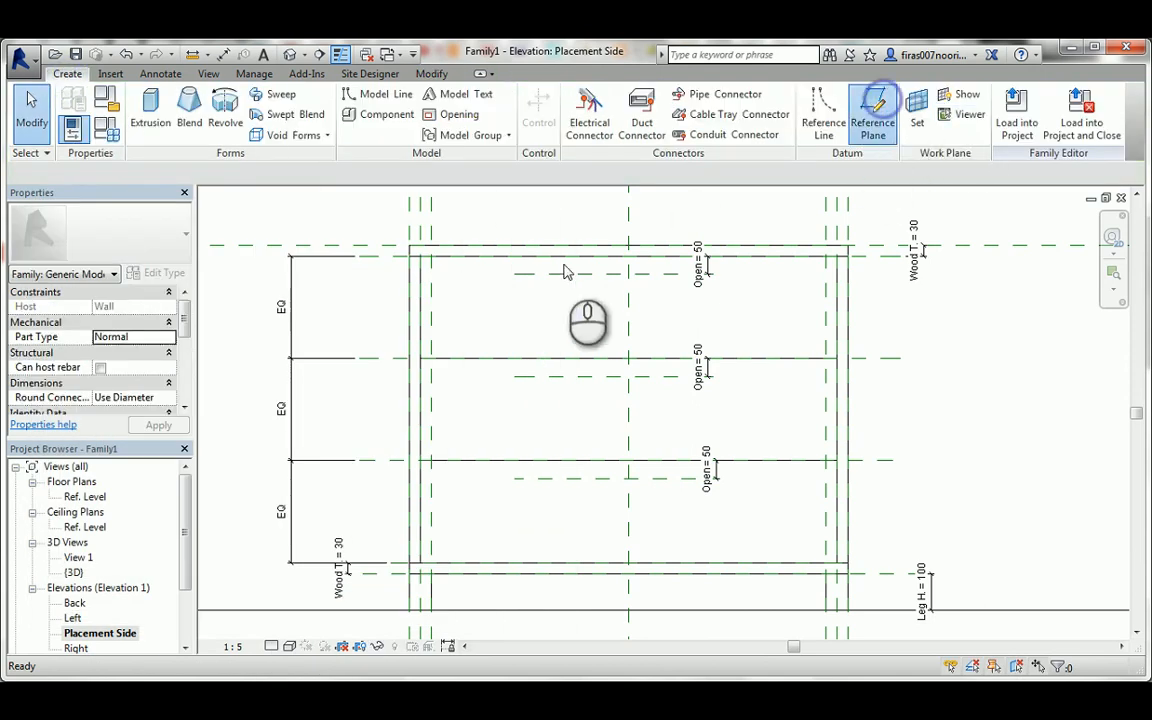
pyautogui.click(546, 217)
pyautogui.click(541, 525)
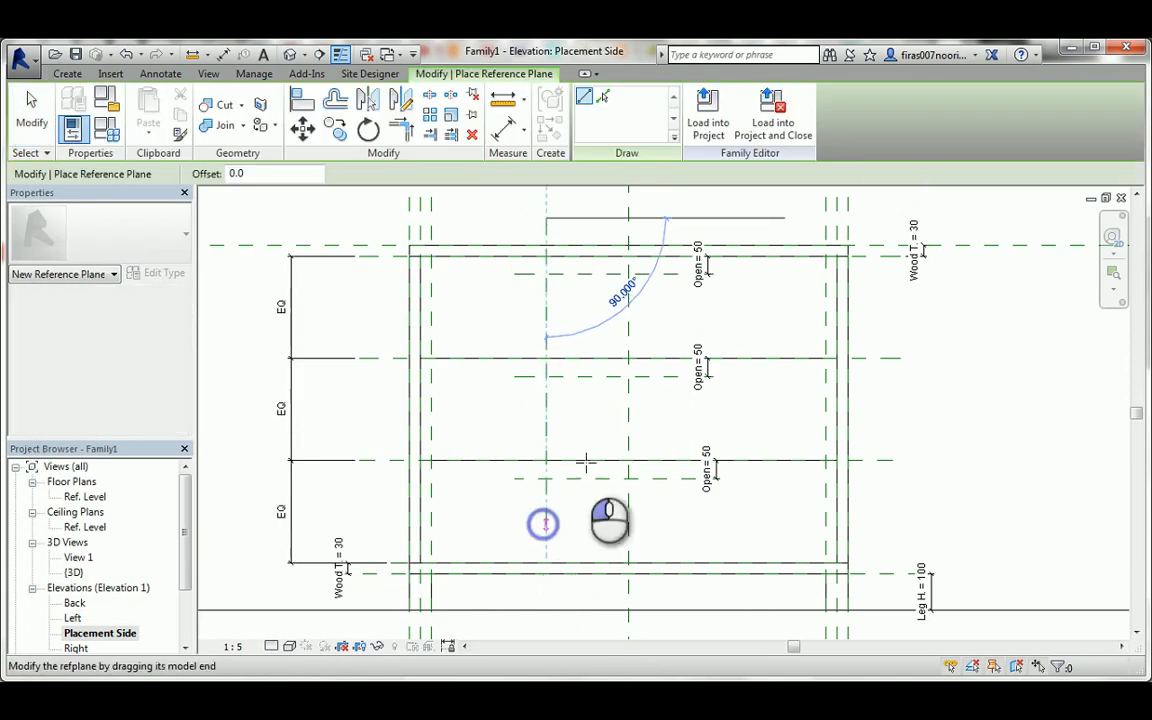
pyautogui.click(678, 208)
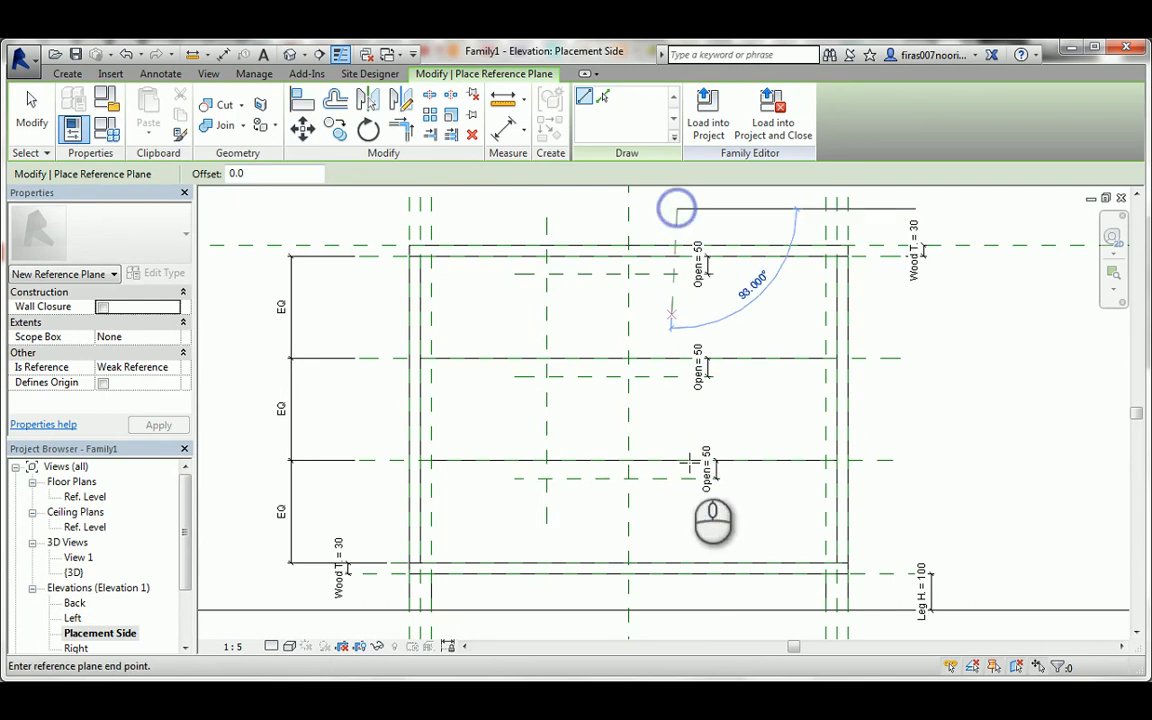
pyautogui.click(682, 530)
pyautogui.press('Escape')
pyautogui.press('Escape')
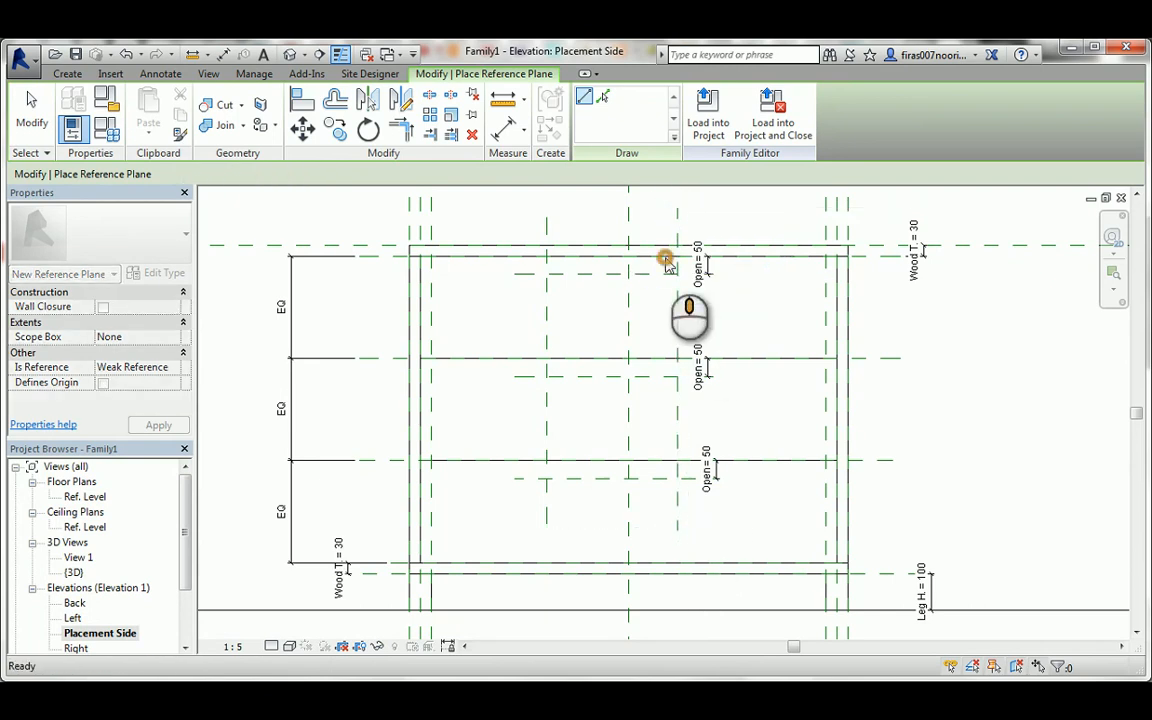
# Dimension the two new vertical planes together with the centre plane and make the spacing equal.
pyautogui.scroll(3, 660, 270)
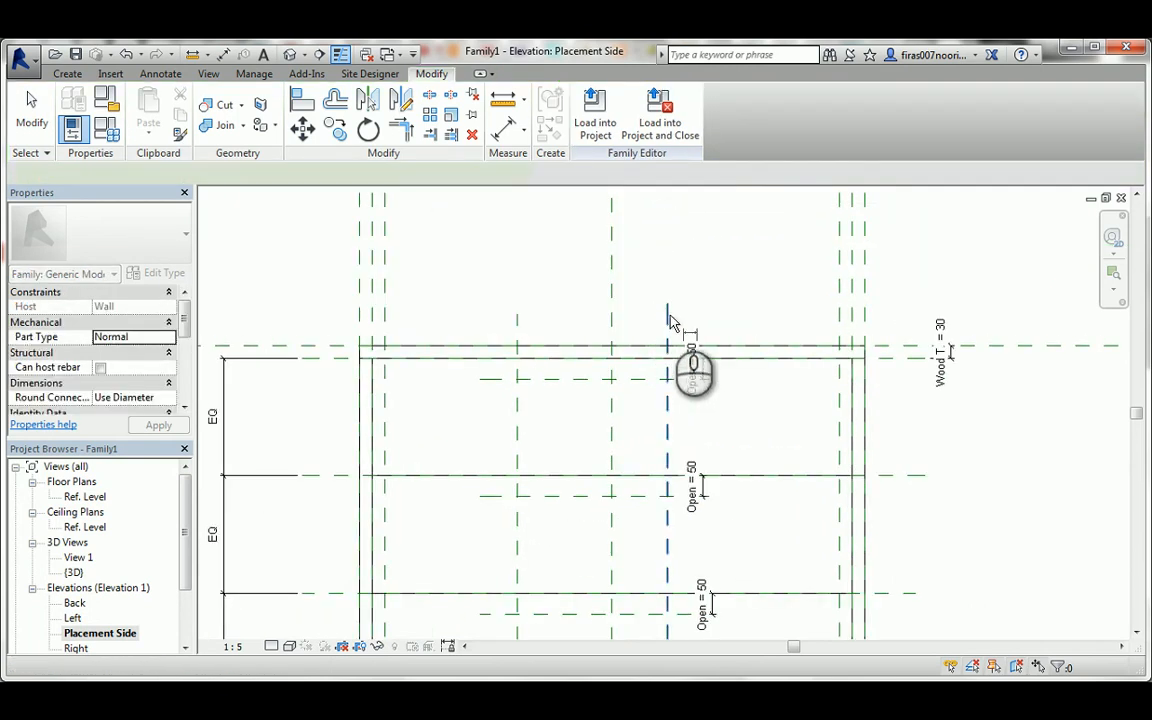
pyautogui.press('i')
pyautogui.click(666, 310)
pyautogui.click(612, 314)
pyautogui.click(515, 323)
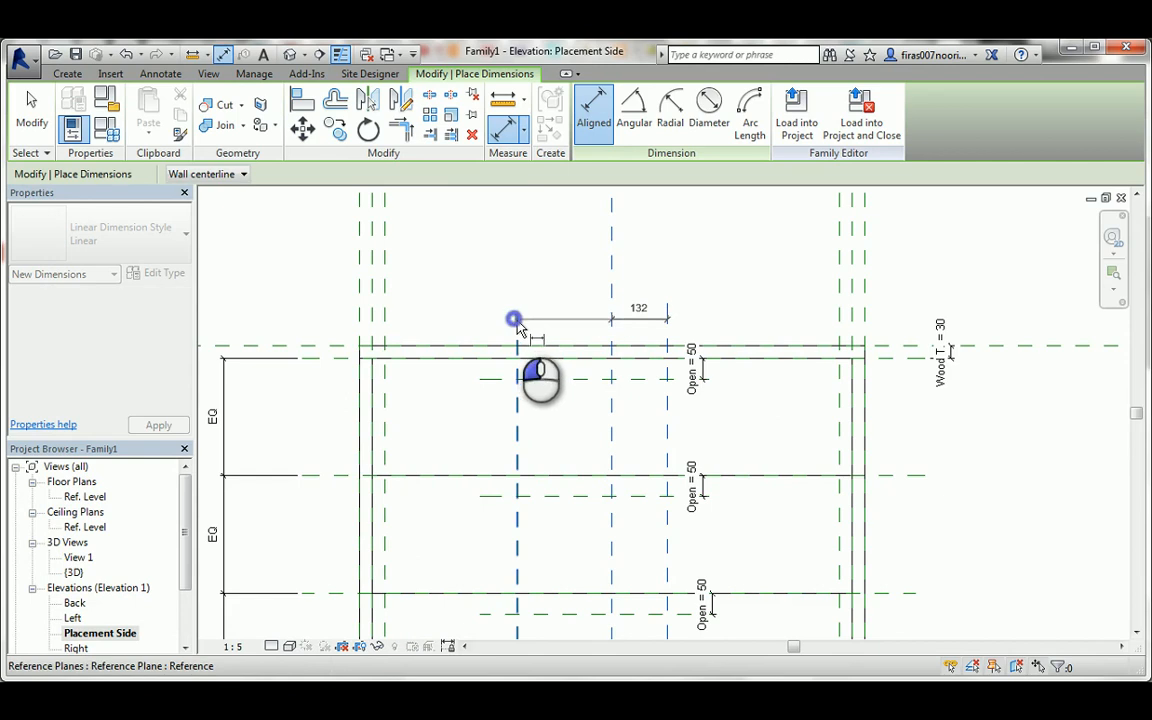
pyautogui.click(524, 290)
pyautogui.click(593, 316)
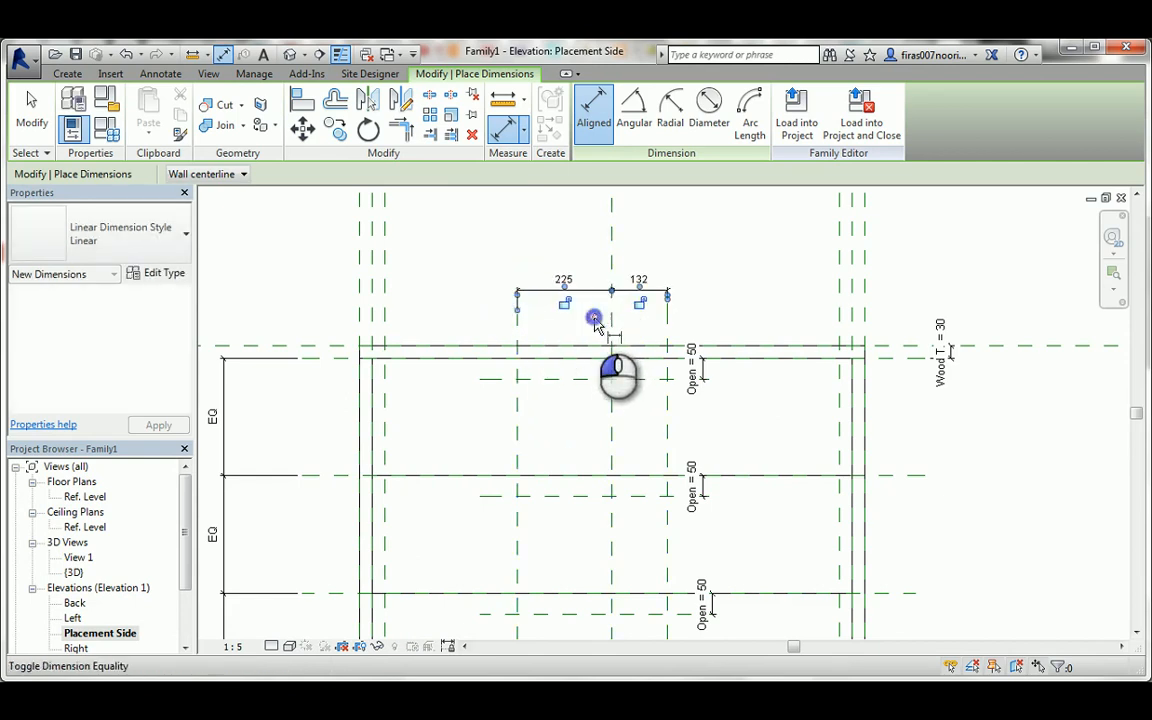
# Dimension the overall distance between the two vertical planes and label it with a new instance parameter named open _ len.
pyautogui.click(707, 322)
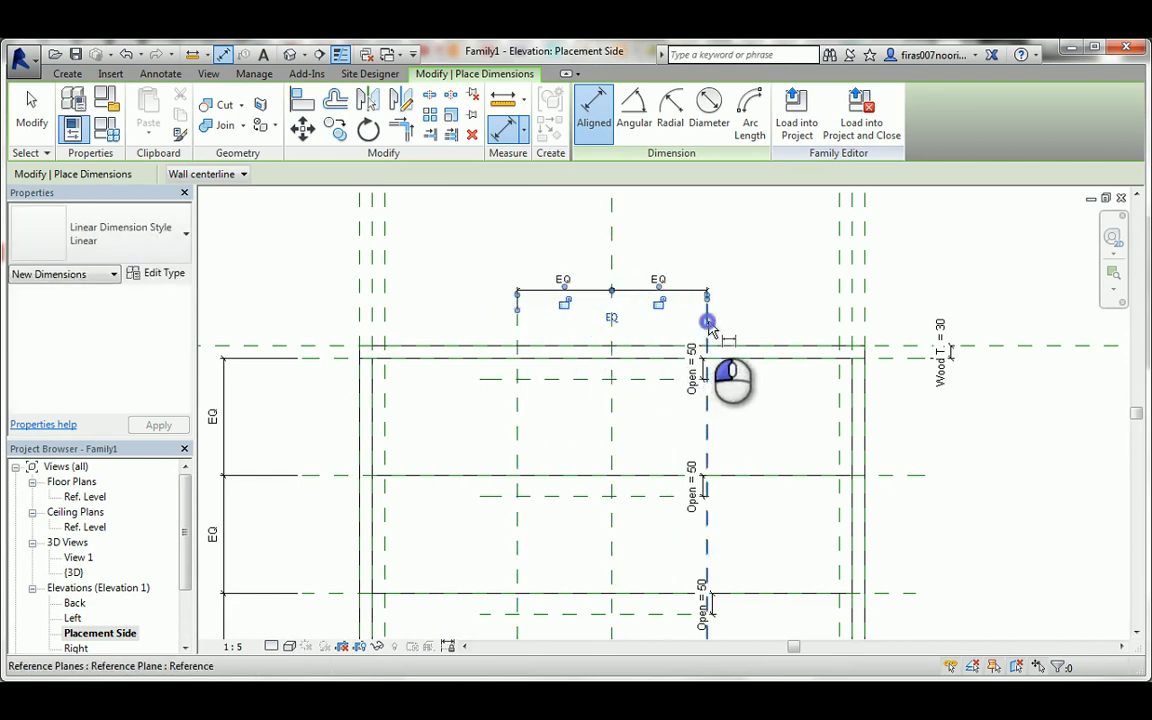
pyautogui.click(517, 331)
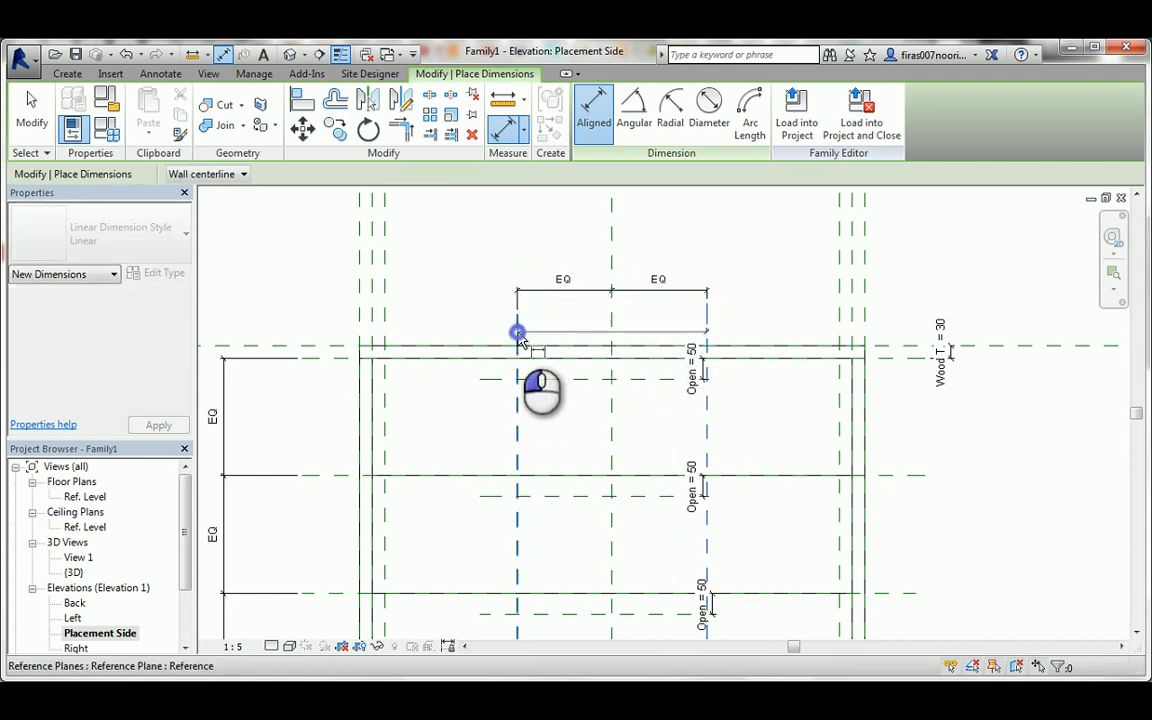
pyautogui.click(589, 258)
pyautogui.click(390, 176)
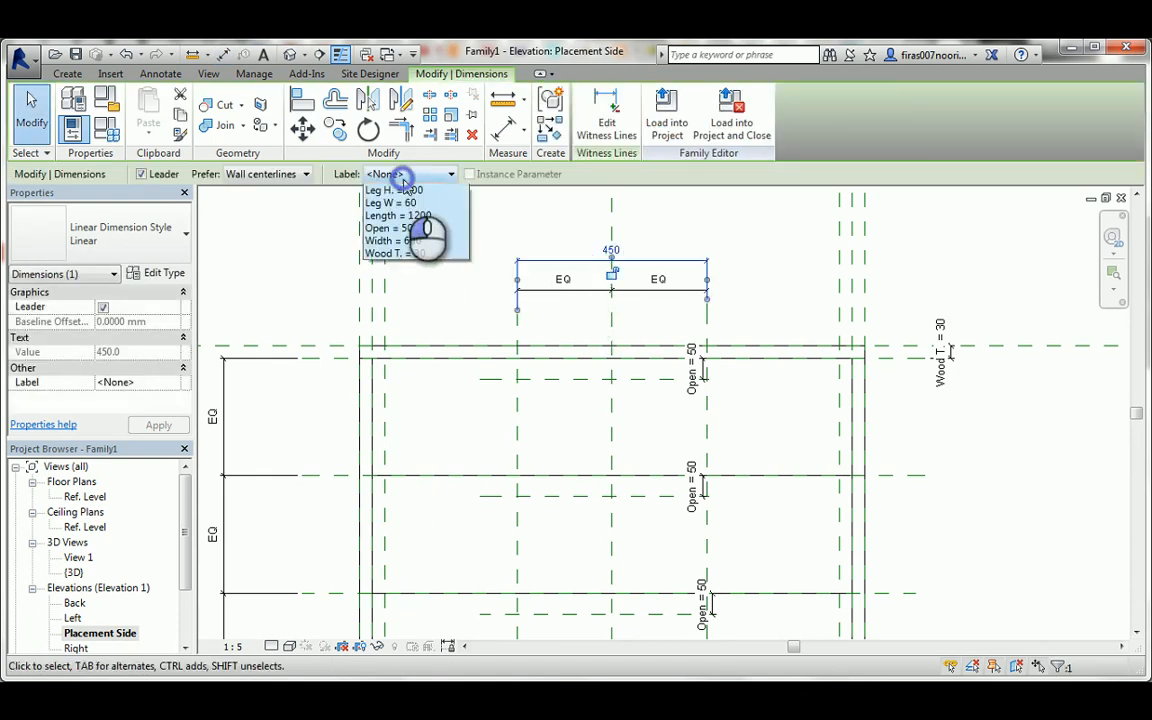
pyautogui.click(405, 204)
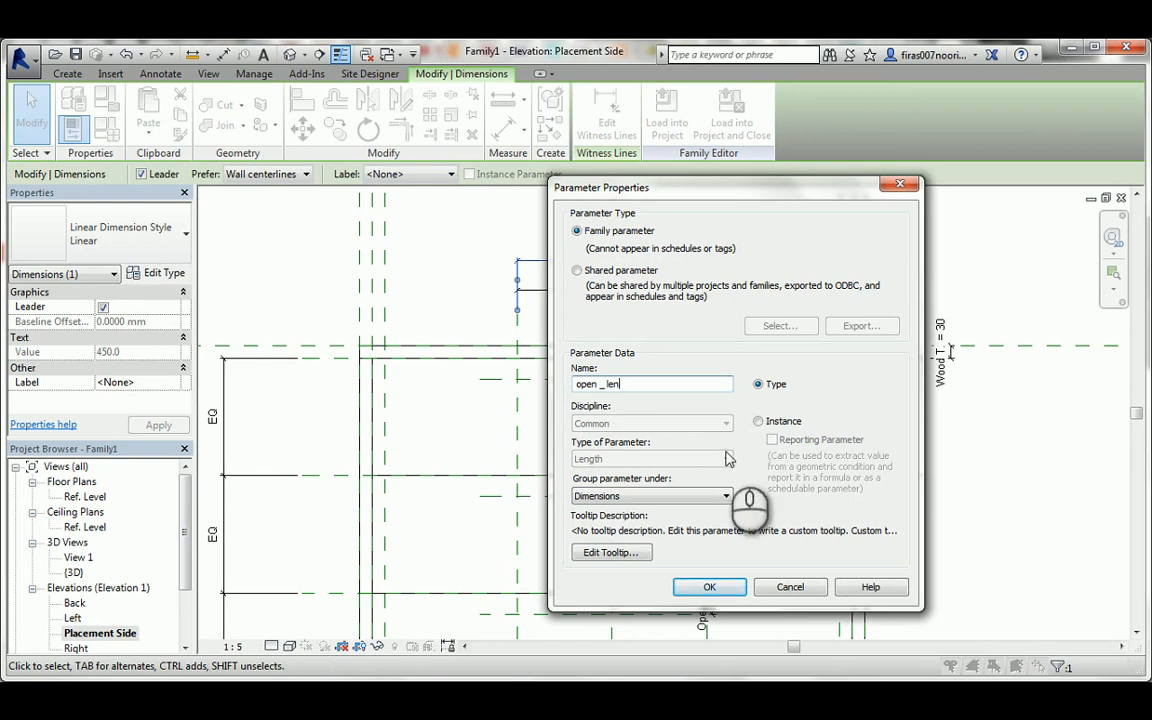
pyautogui.click(760, 422)
pyautogui.click(707, 588)
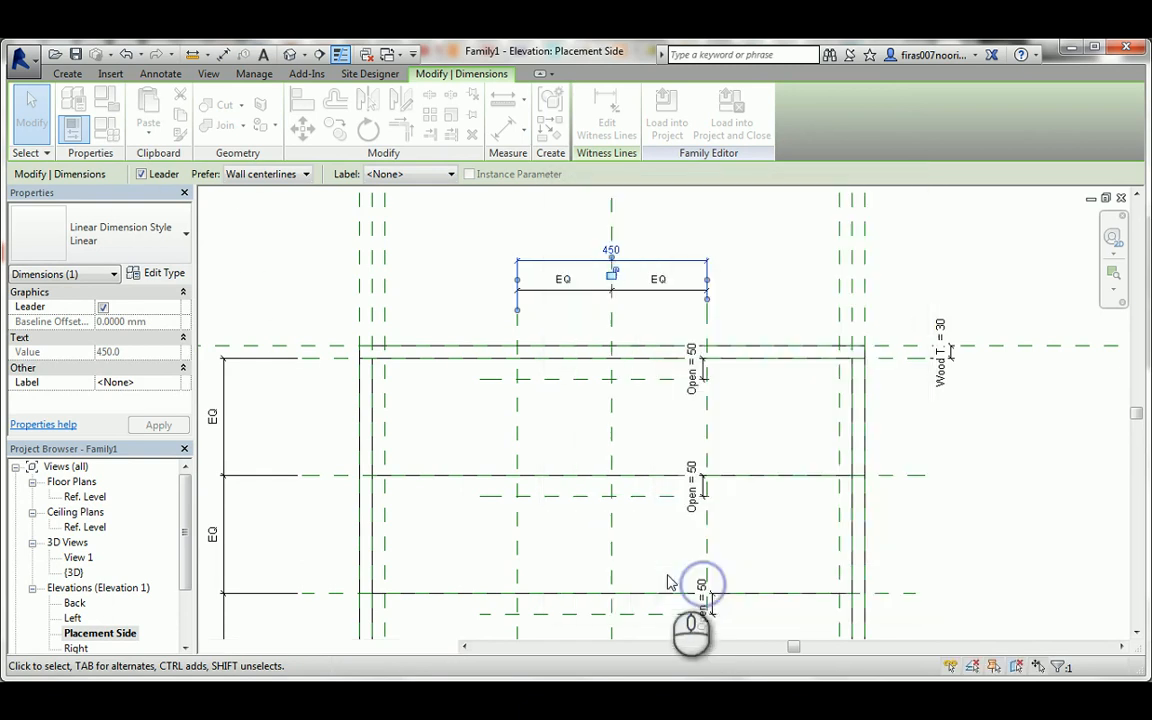
# Set the open _ len parameter to 300 in the family types.
pyautogui.click(112, 132)
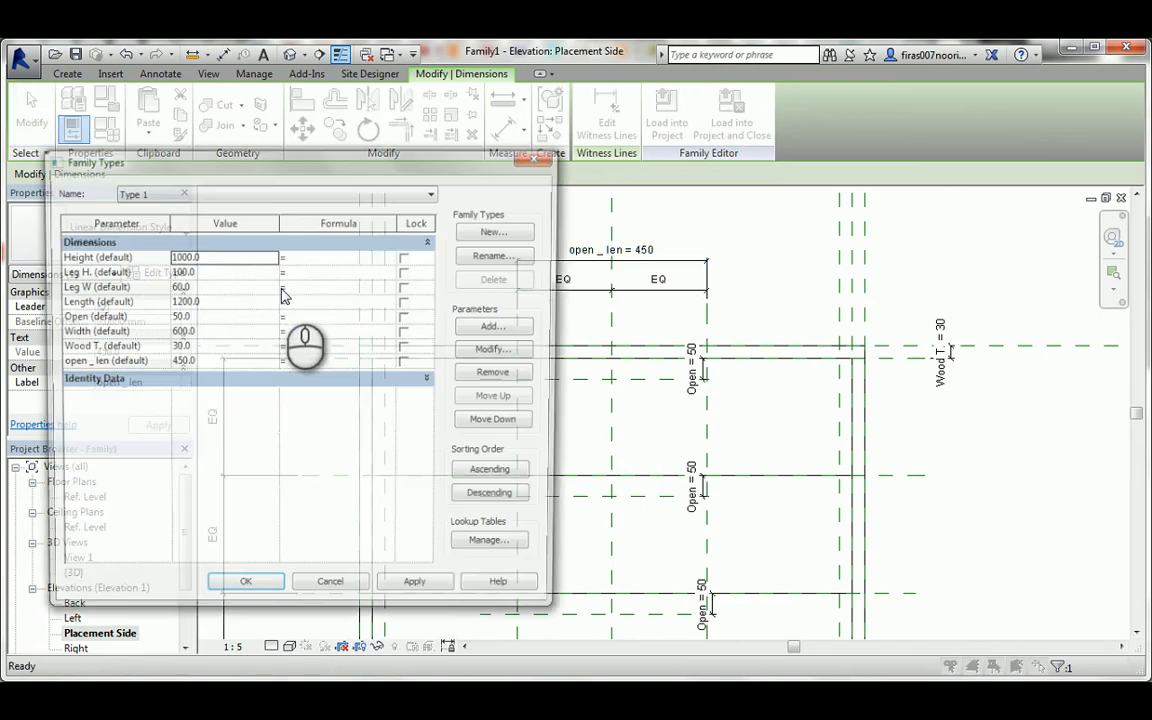
pyautogui.click(205, 361)
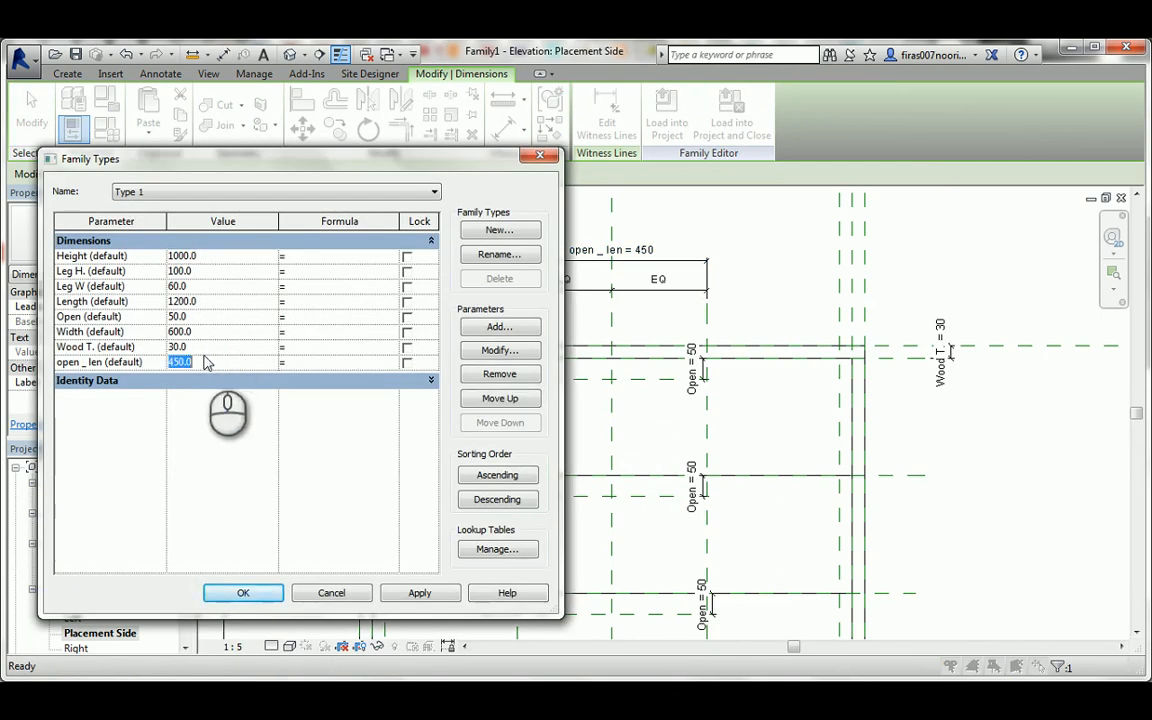
pyautogui.click(240, 593)
pyautogui.click(648, 416)
# Start an extrusion and pick locked sketch lines on the top drawer front's upper-edge plane, its Open plane and both vertical open _ len planes.
pyautogui.moveTo(648, 416); pyautogui.dragTo(556, 324, button='middle')
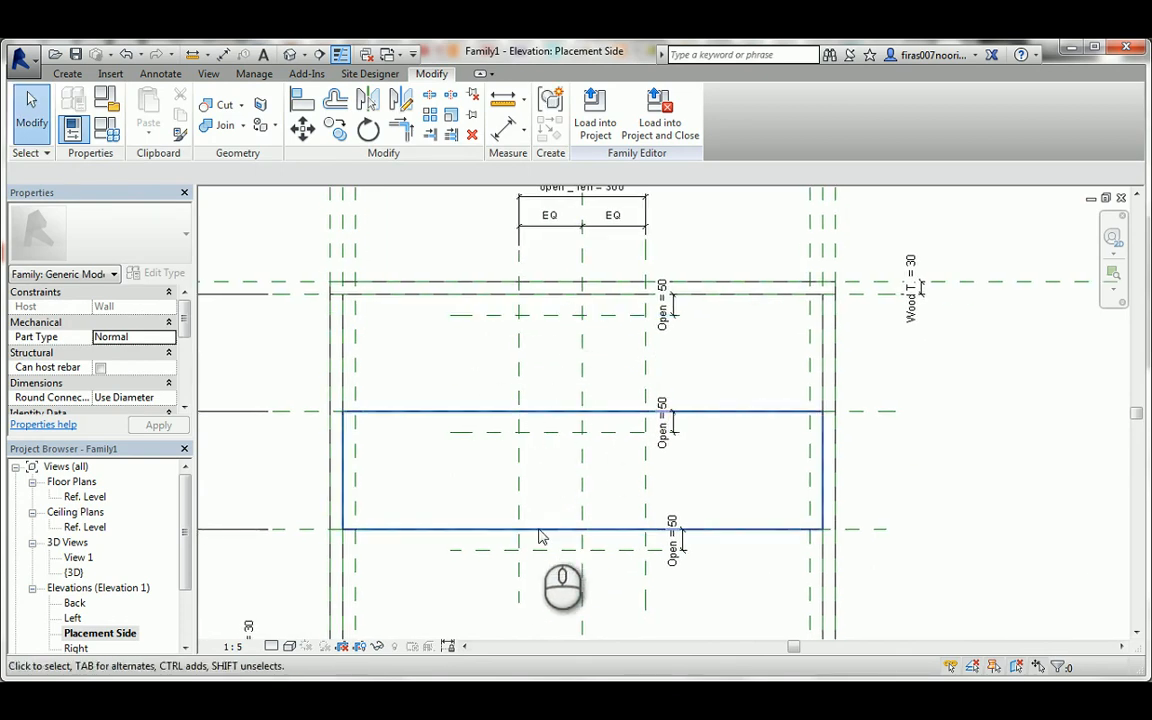
pyautogui.click(67, 73)
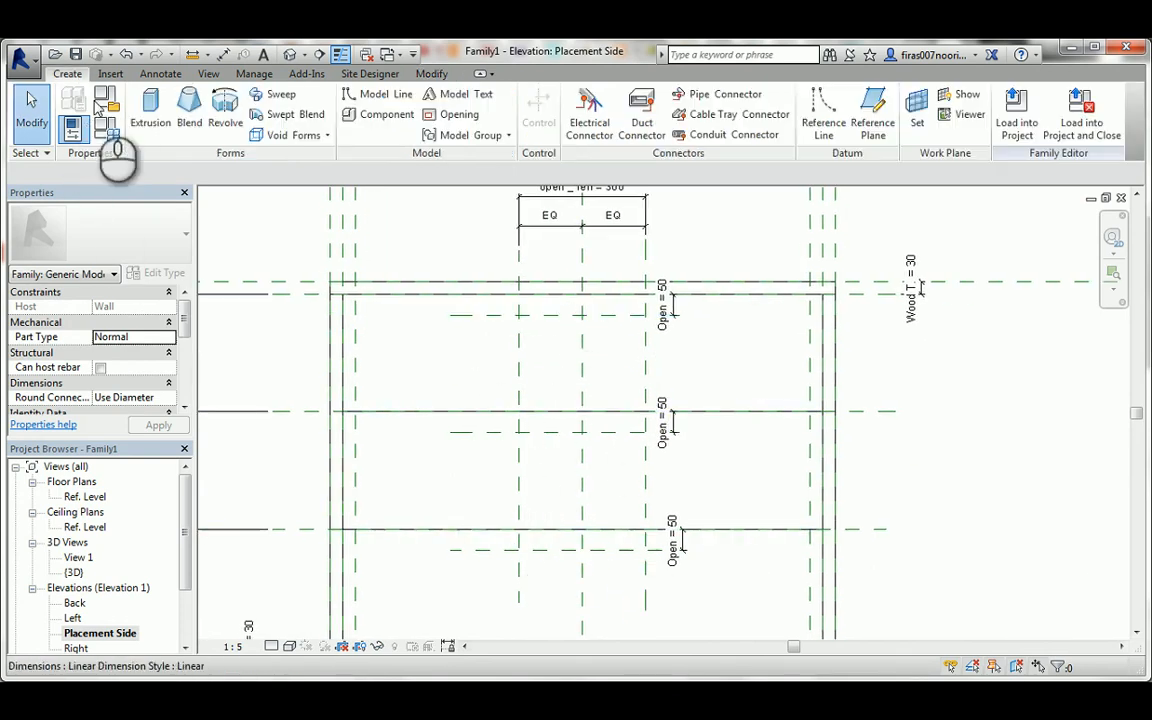
pyautogui.click(150, 110)
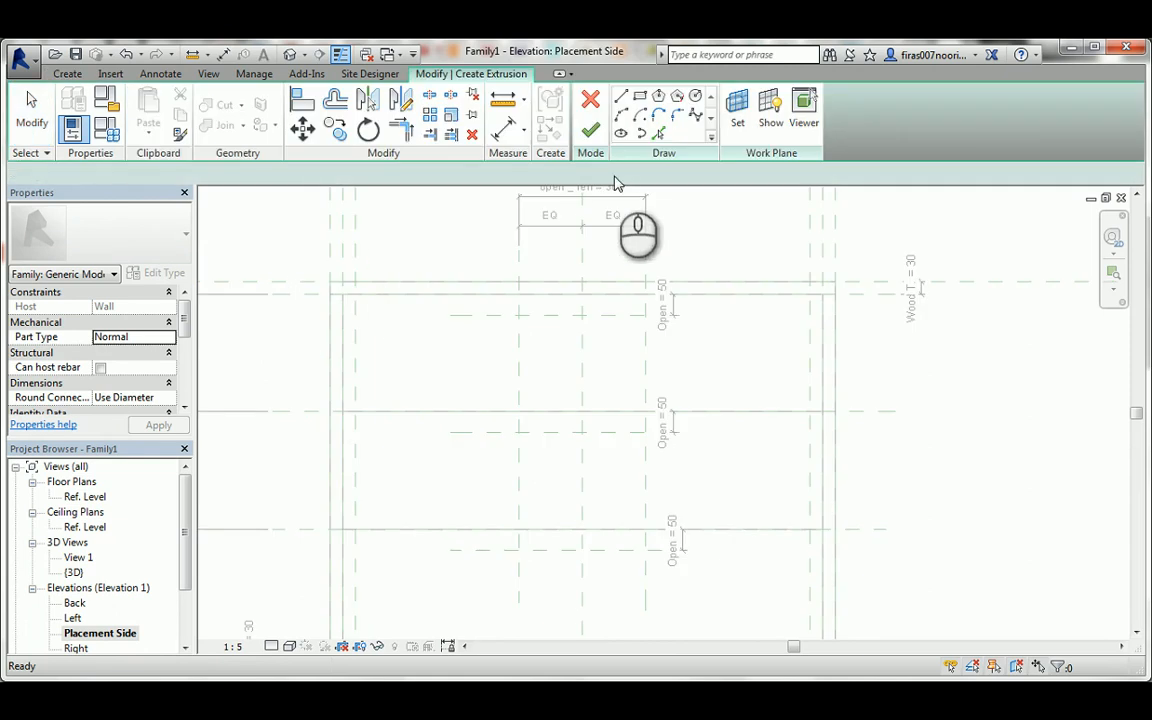
pyautogui.click(657, 136)
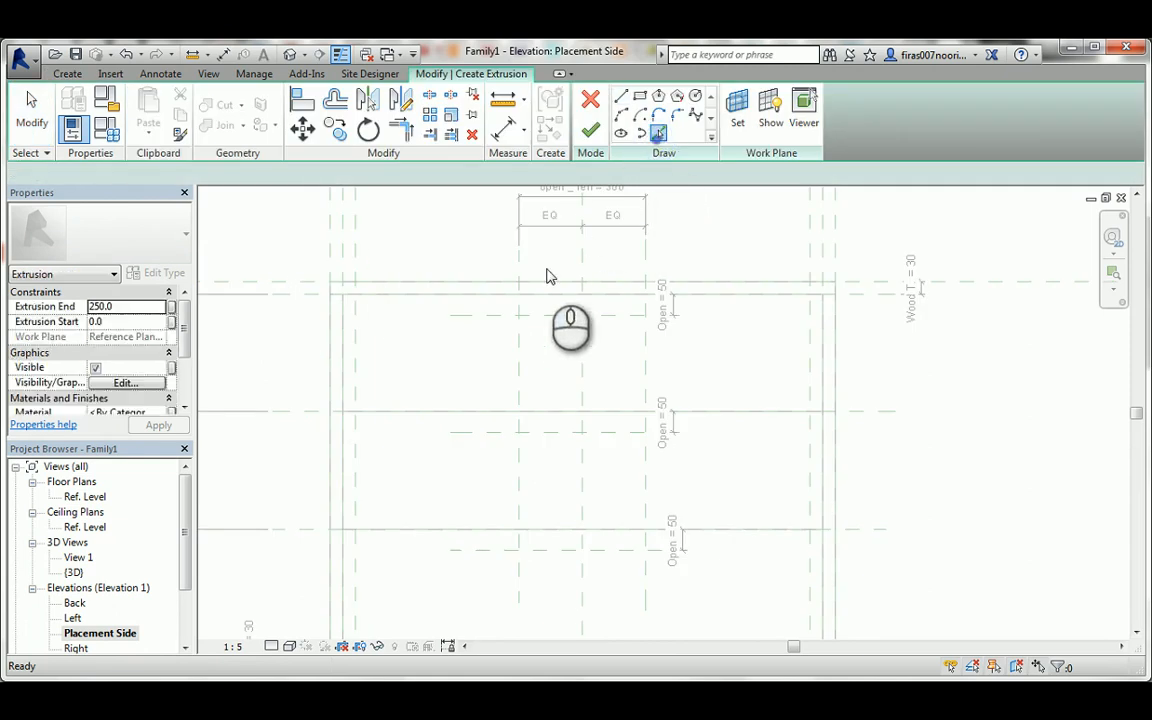
pyautogui.click(309, 297)
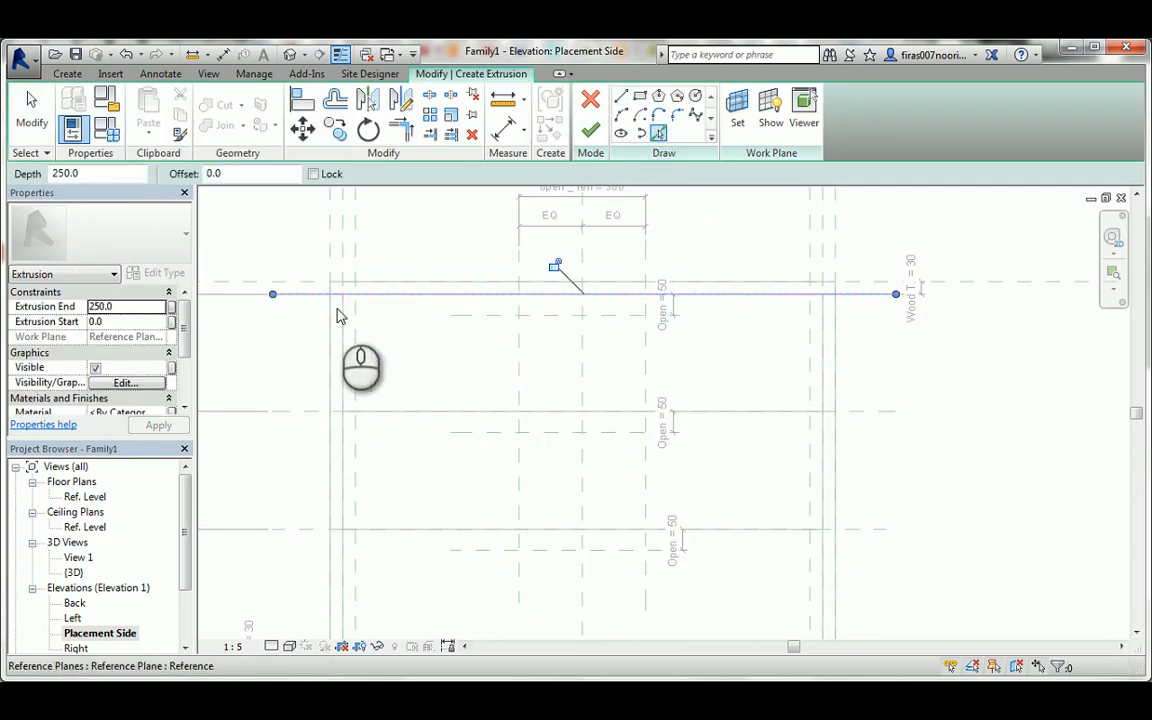
pyautogui.click(551, 270)
pyautogui.click(520, 337)
pyautogui.click(549, 399)
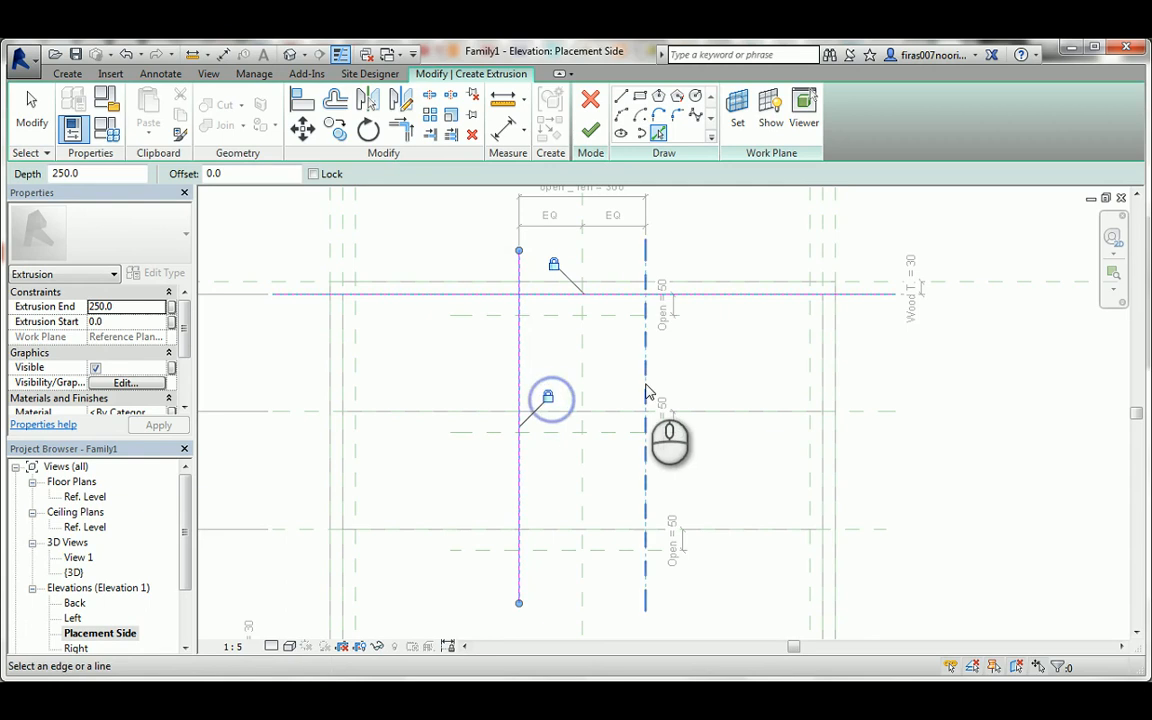
pyautogui.click(647, 368)
pyautogui.click(673, 400)
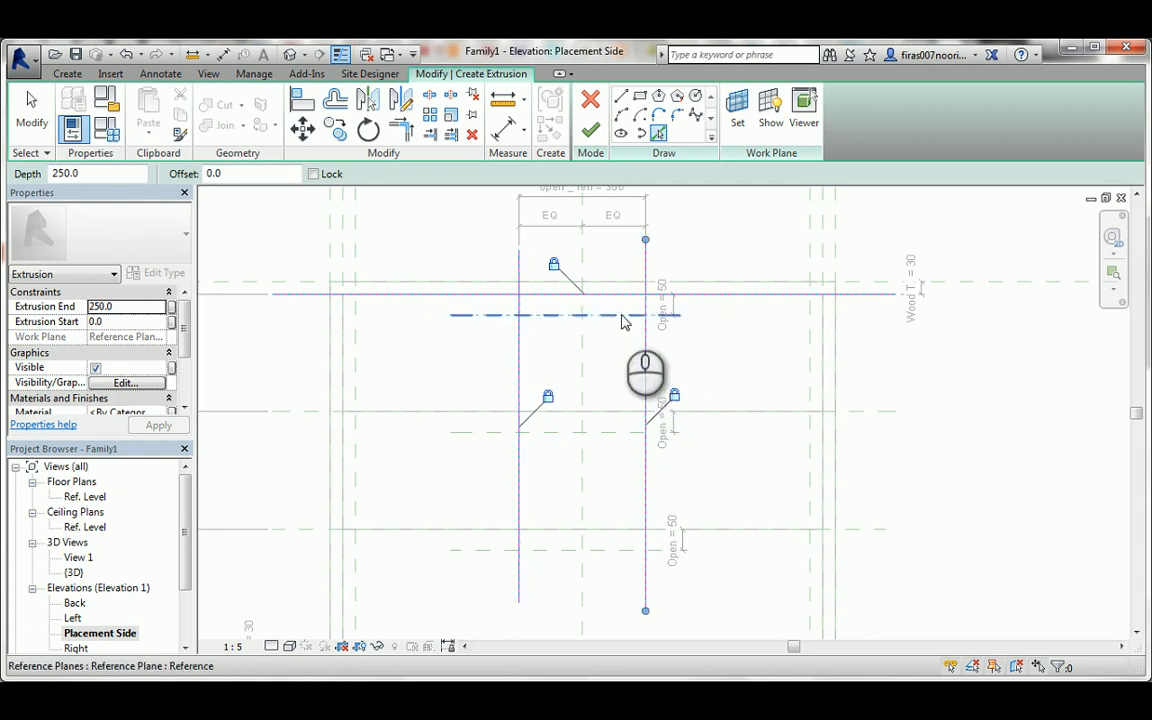
pyautogui.click(620, 314)
pyautogui.click(546, 297)
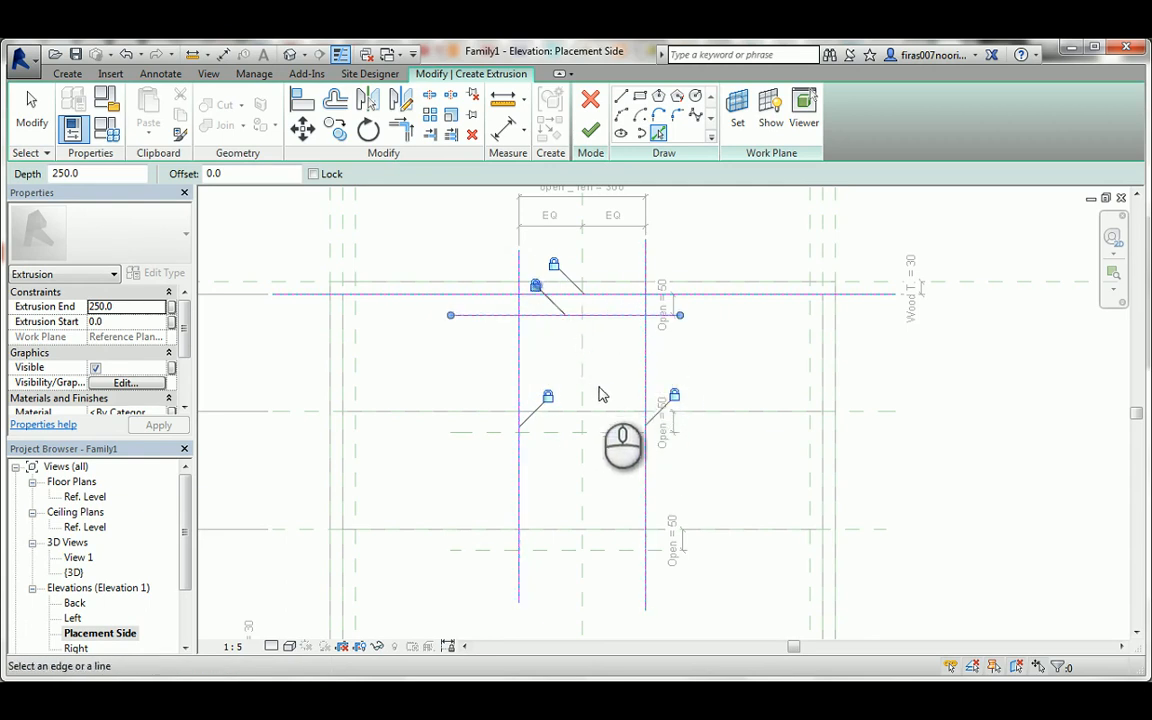
# Trim the four sketch lines at their corners into a closed rectangle at the top drawer front's upper edge.
pyautogui.press('Escape')
pyautogui.click(625, 318)
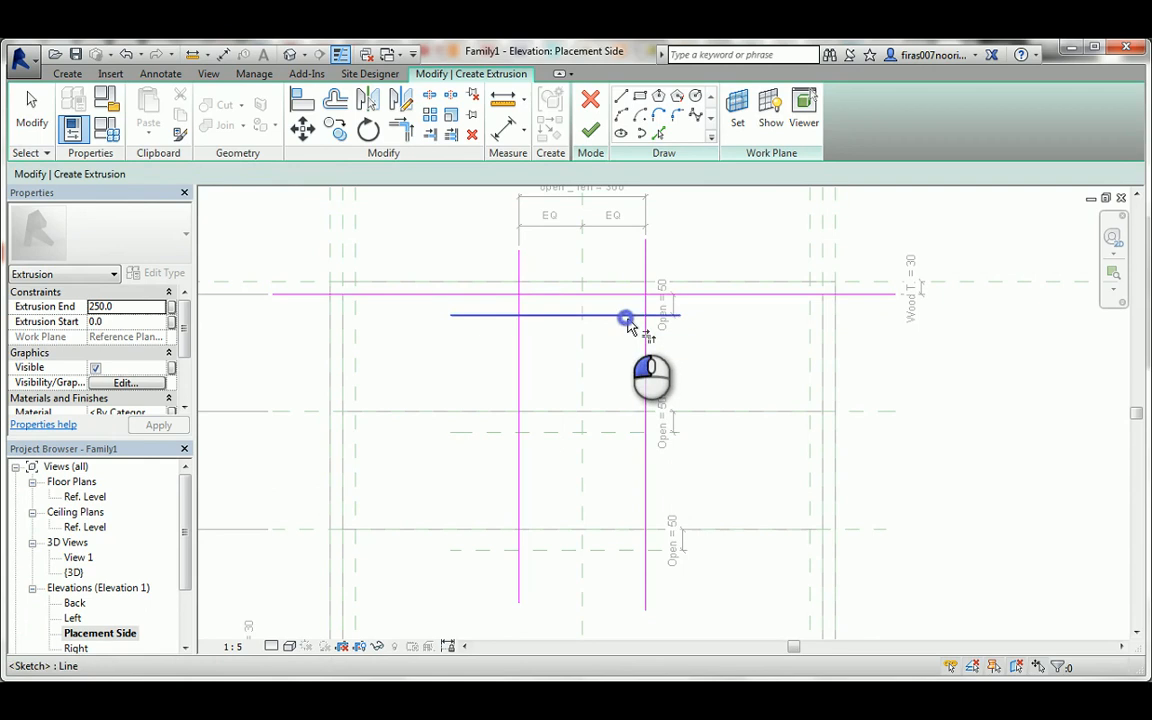
pyautogui.click(645, 303)
pyautogui.click(635, 296)
pyautogui.click(645, 304)
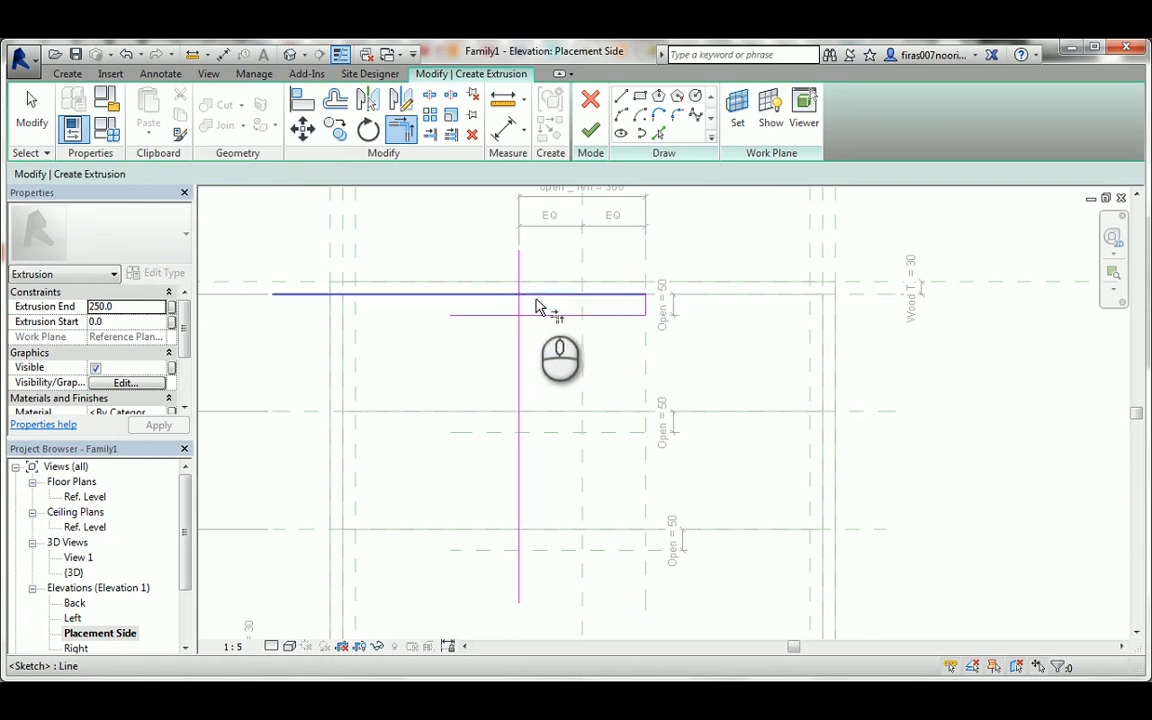
pyautogui.click(524, 299)
pyautogui.click(520, 307)
pyautogui.click(521, 313)
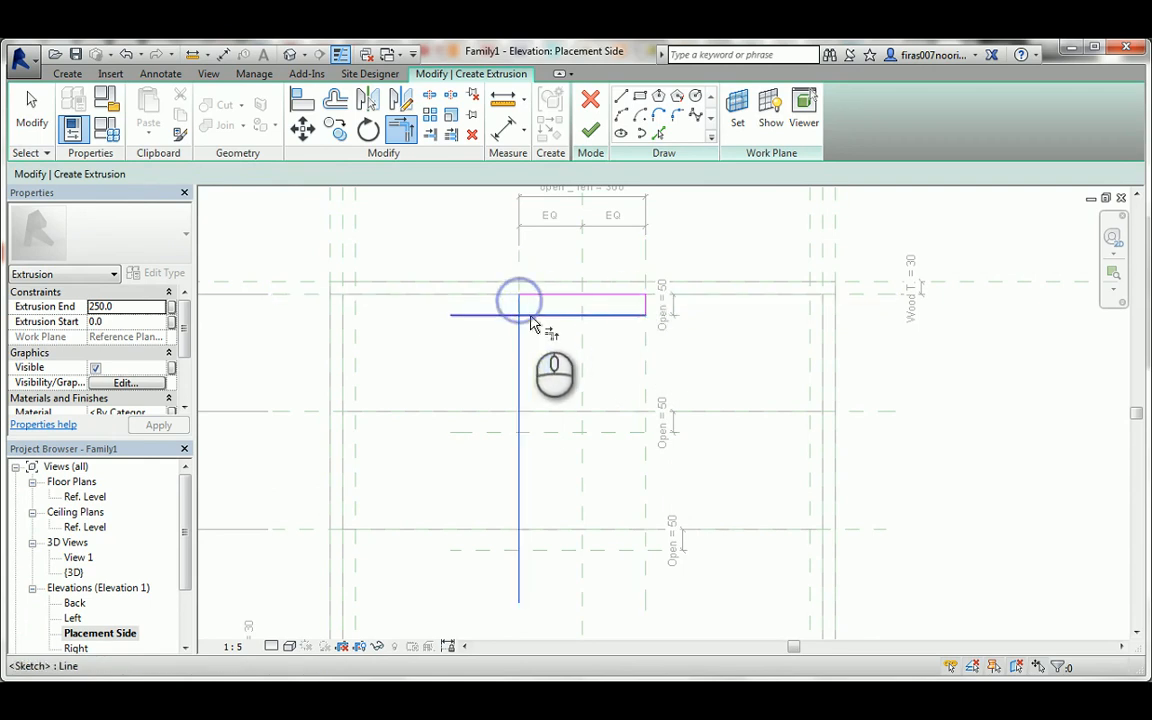
# Pick locked sketch lines on the middle drawer front's upper-edge plane, its Open plane and both vertical open _ len planes.
pyautogui.click(659, 135)
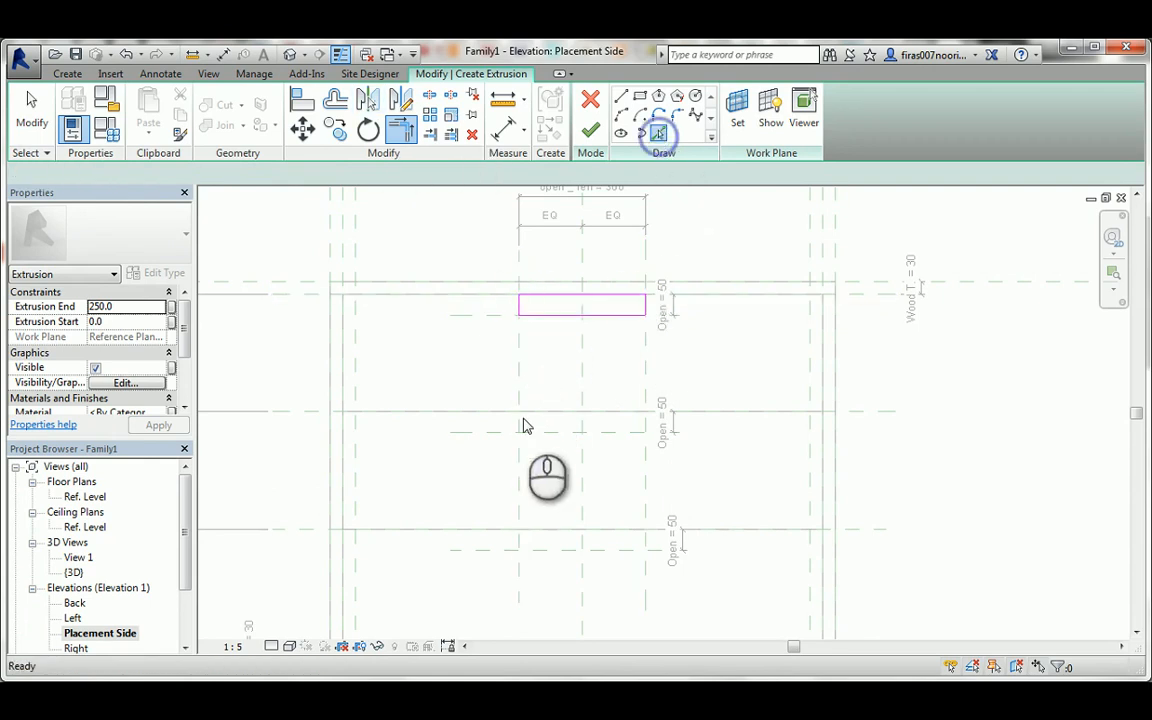
pyautogui.click(502, 436)
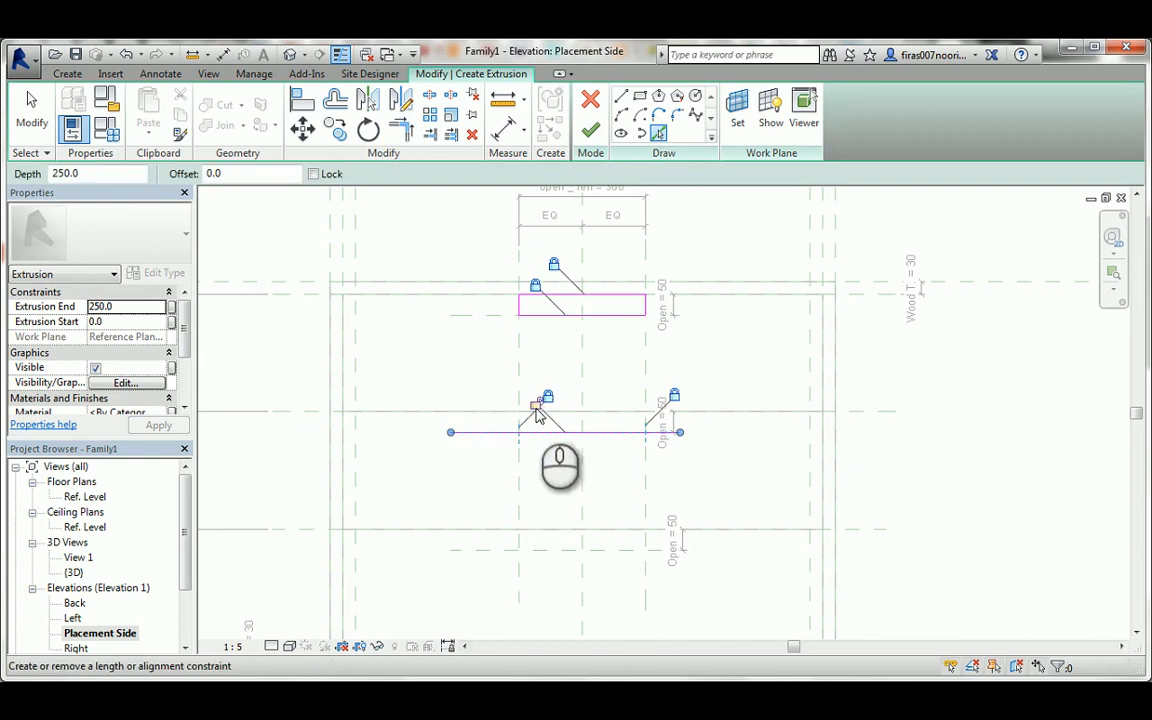
pyautogui.click(521, 398)
pyautogui.click(525, 405)
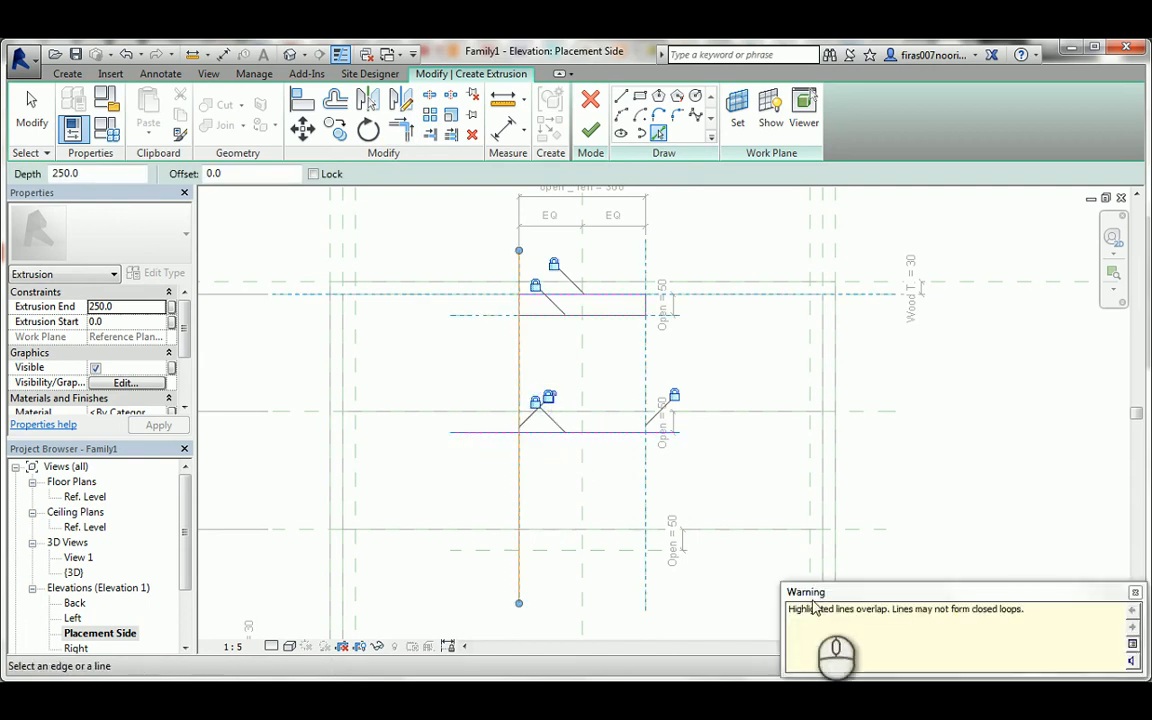
pyautogui.scroll(2, 550, 410)
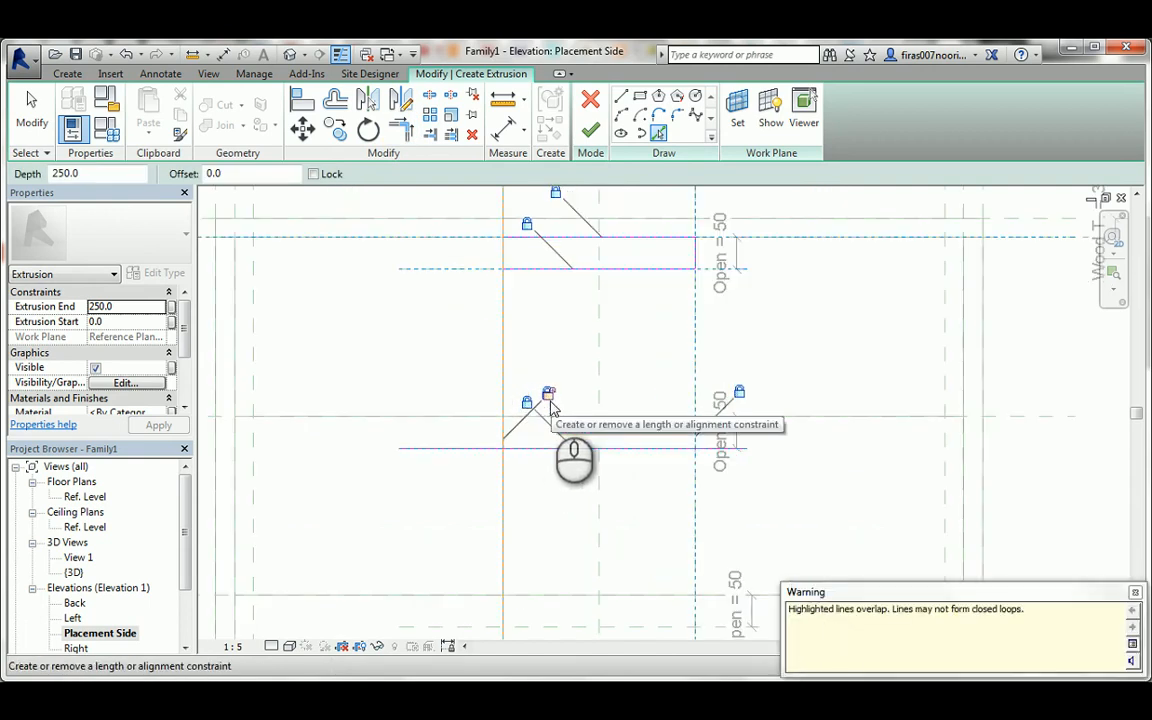
pyautogui.click(548, 395)
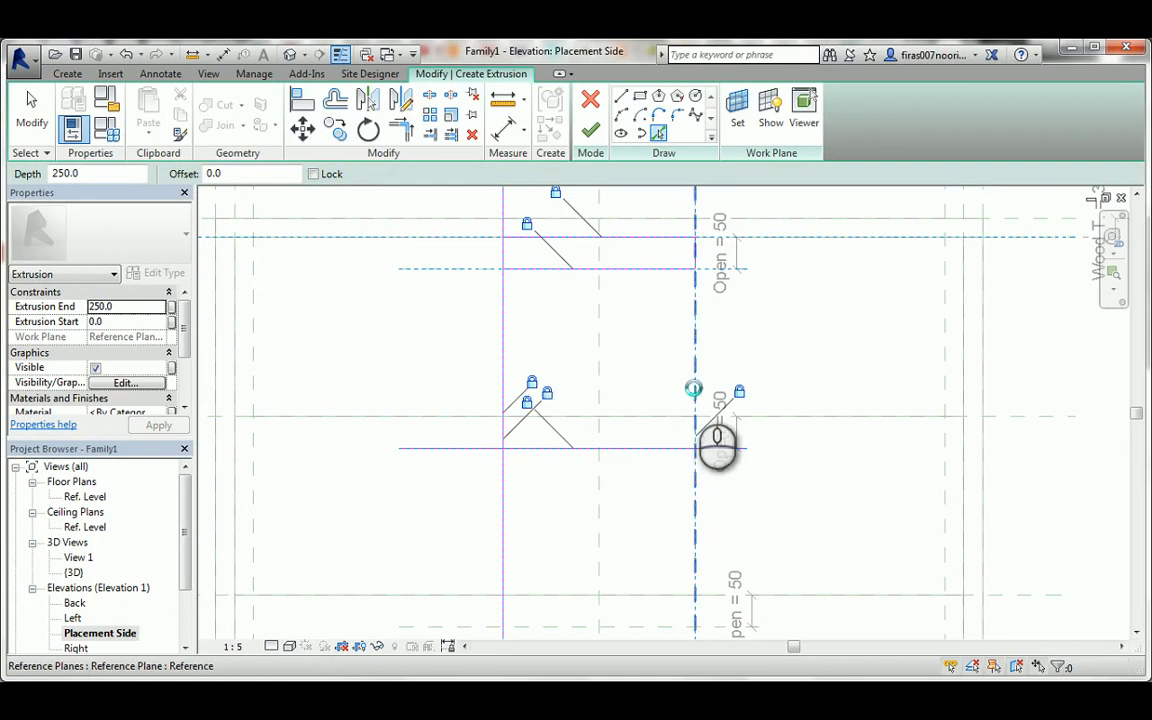
pyautogui.click(694, 386)
pyautogui.click(724, 384)
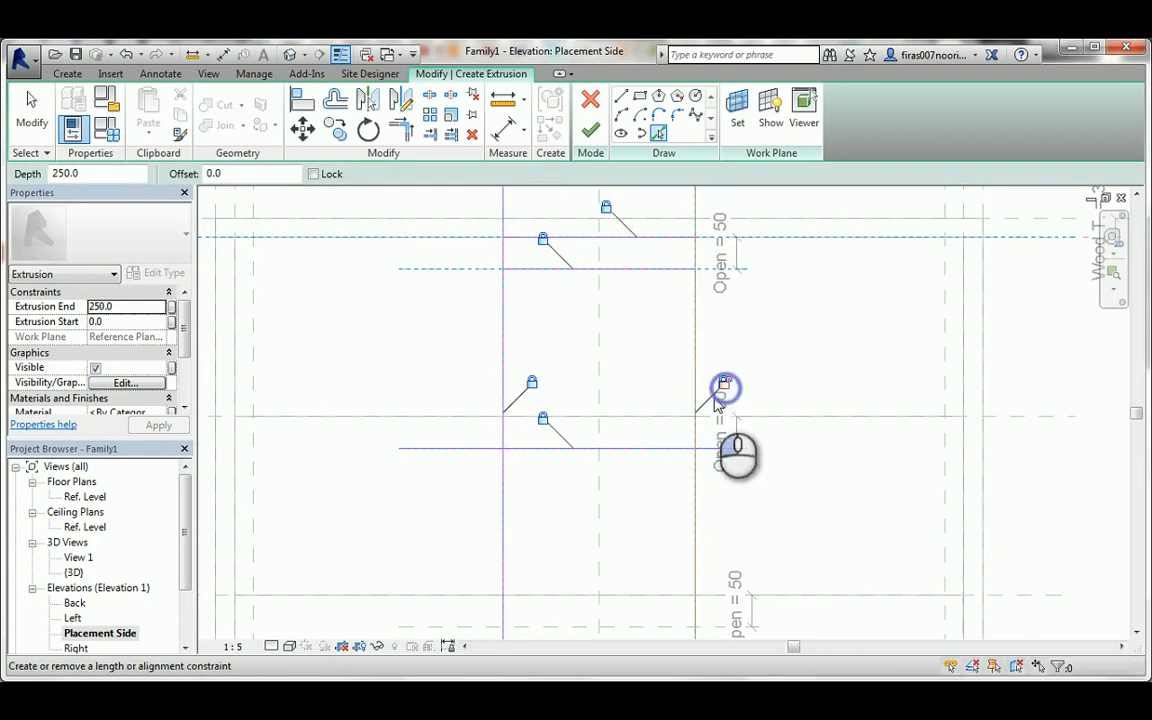
pyautogui.click(657, 416)
pyautogui.click(607, 388)
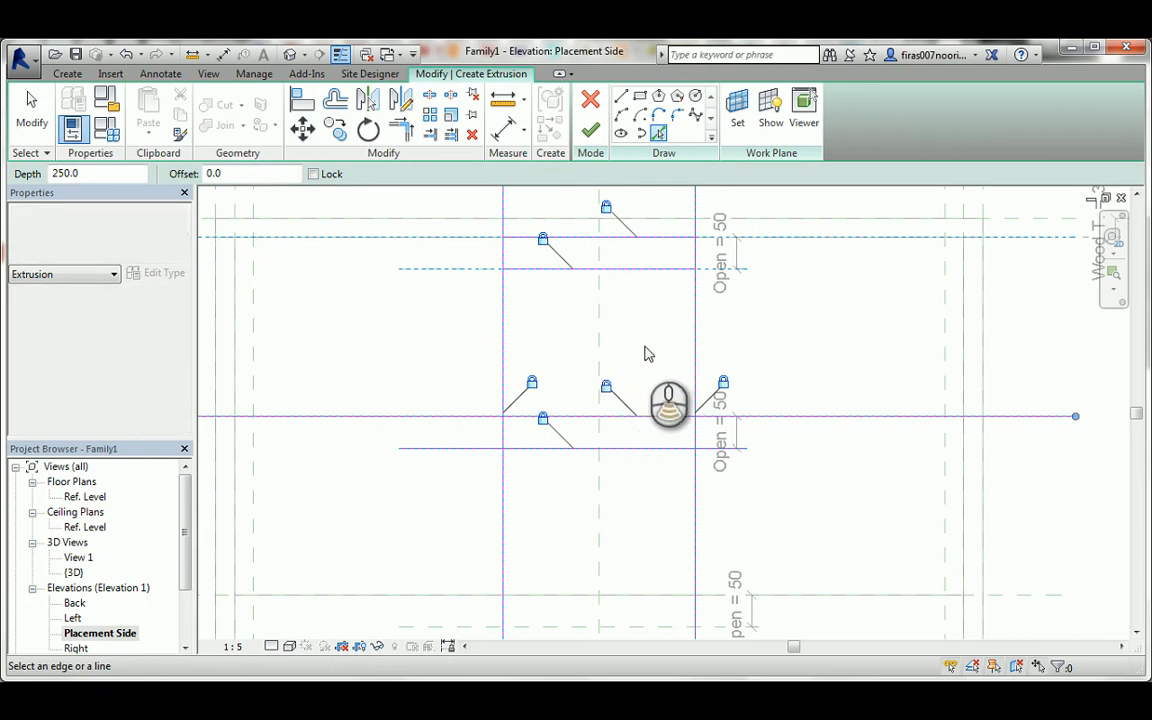
# Trim the middle drawer front's sketch lines at their corners into a closed rectangle, separate from the top opening's rectangle.
pyautogui.scroll(-3, 645, 353)
pyautogui.press('Escape')
pyautogui.press('t')
pyautogui.press('r')
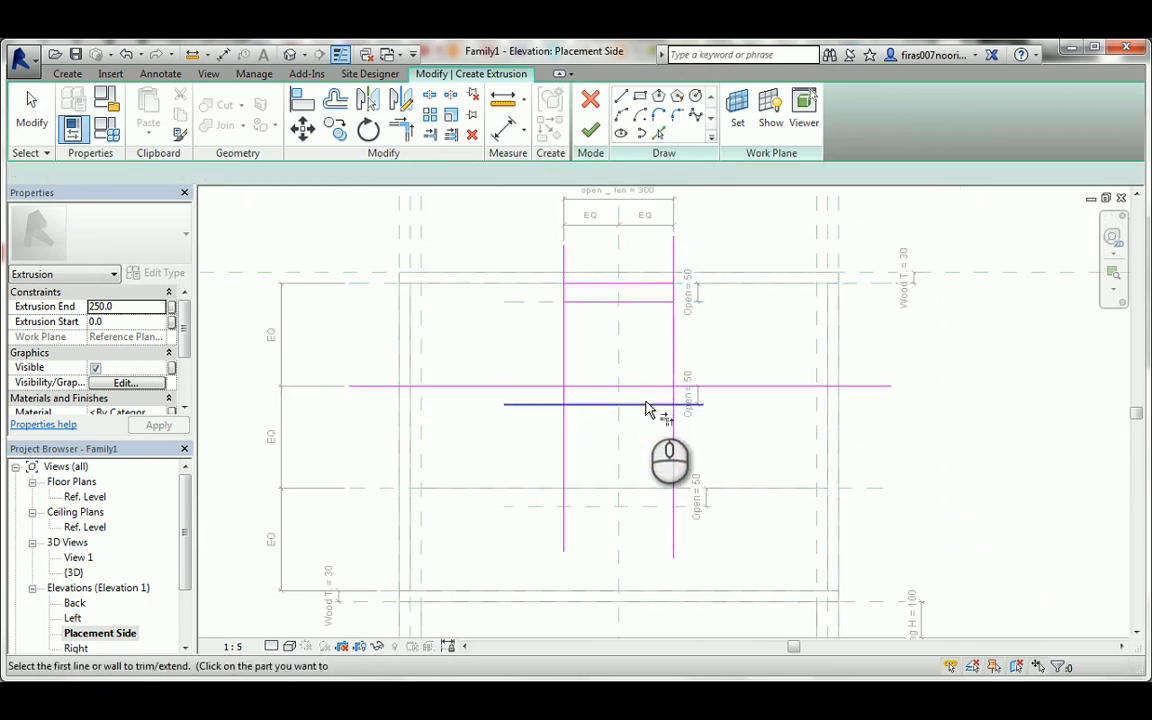
pyautogui.click(648, 404)
pyautogui.click(674, 392)
pyautogui.click(668, 386)
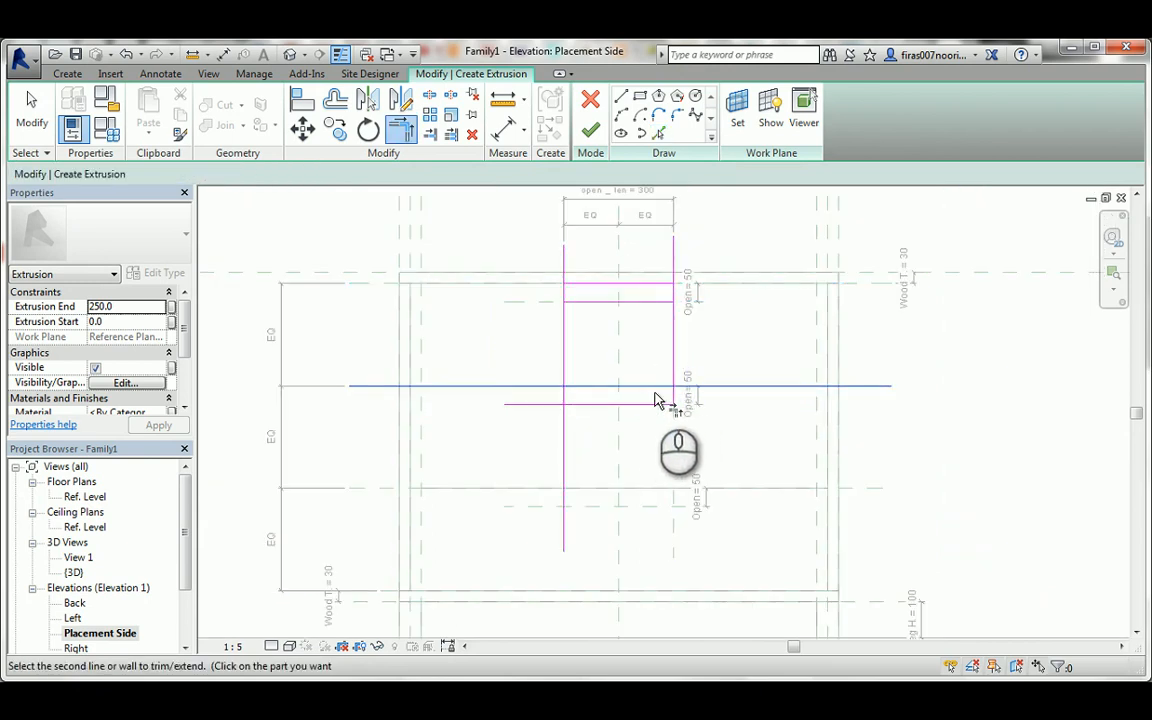
pyautogui.click(670, 396)
pyautogui.click(564, 394)
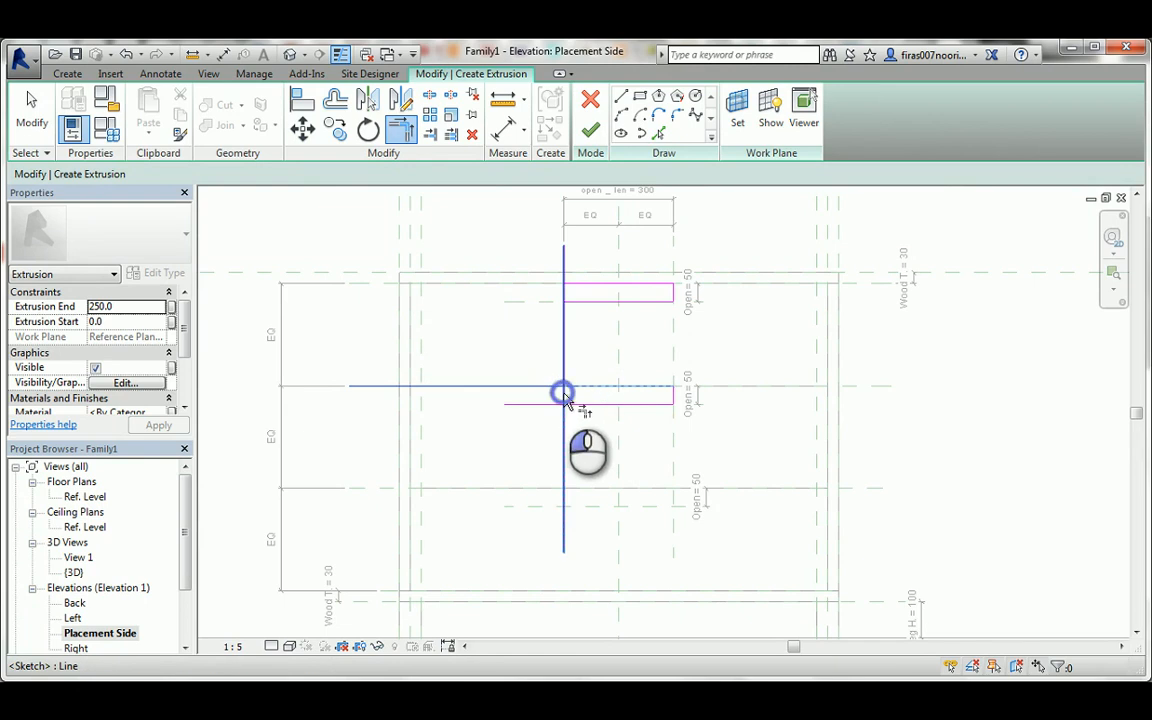
pyautogui.click(580, 404)
pyautogui.click(564, 398)
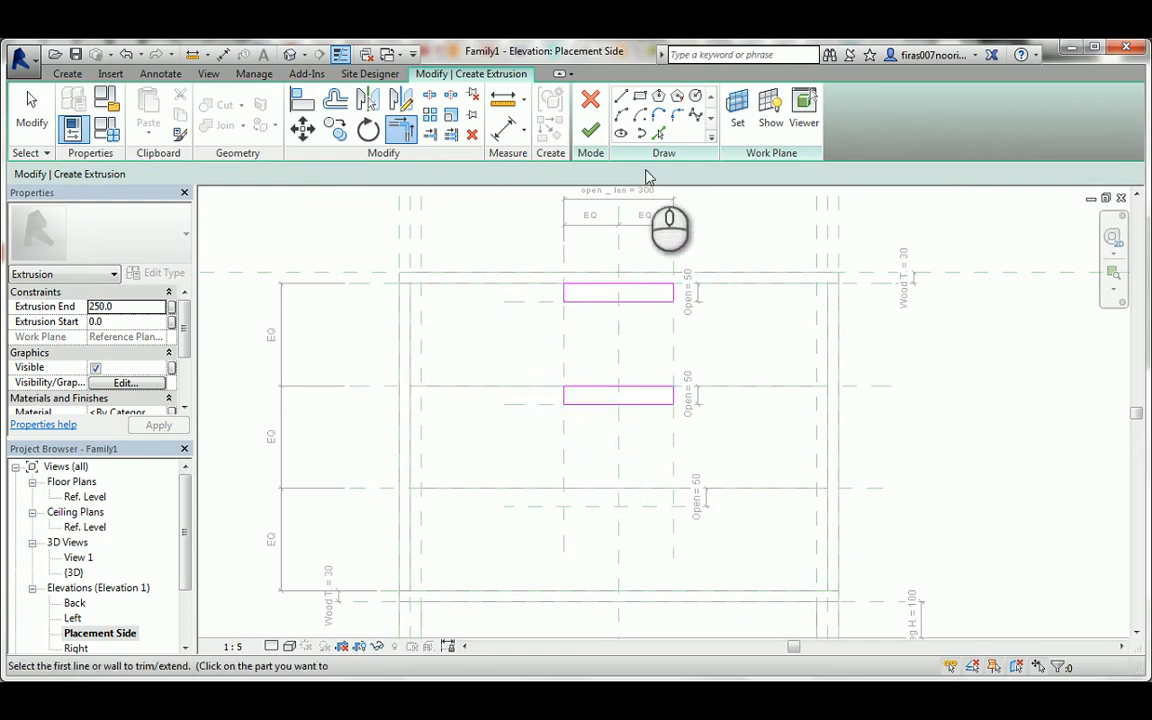
# Pick locked sketch lines on the bottom drawer front's upper-edge plane, its Open plane and both vertical open _ len planes.
pyautogui.click(657, 134)
pyautogui.click(603, 506)
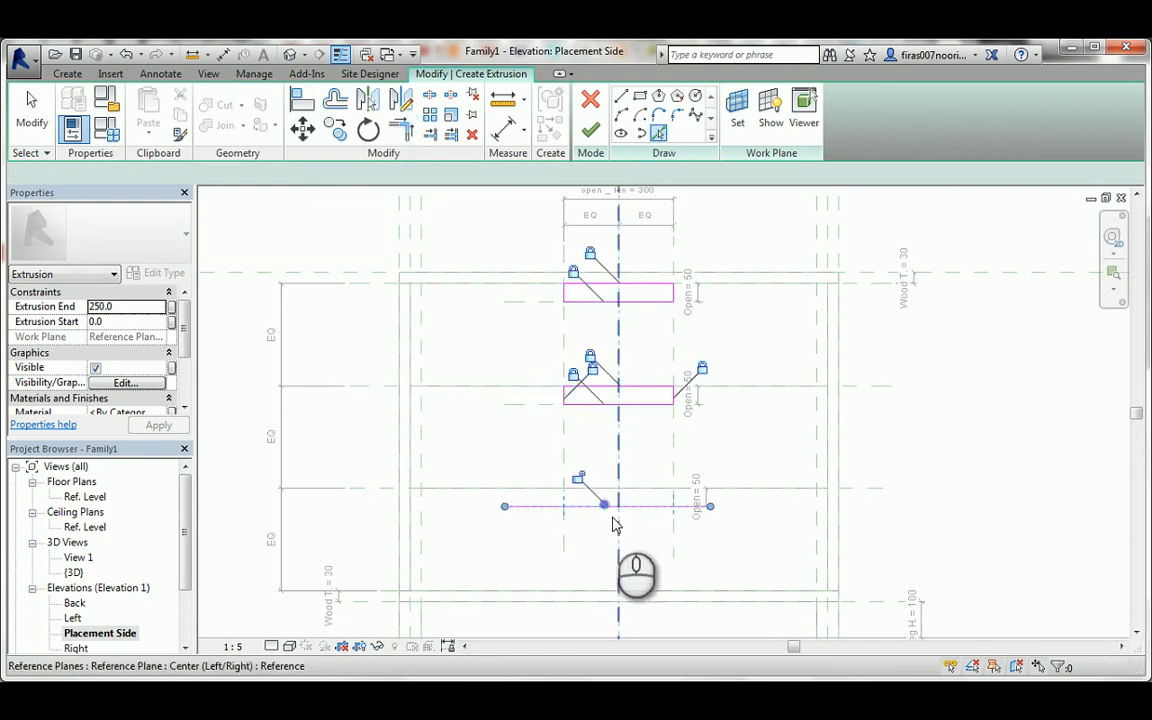
pyautogui.click(579, 481)
pyautogui.click(564, 518)
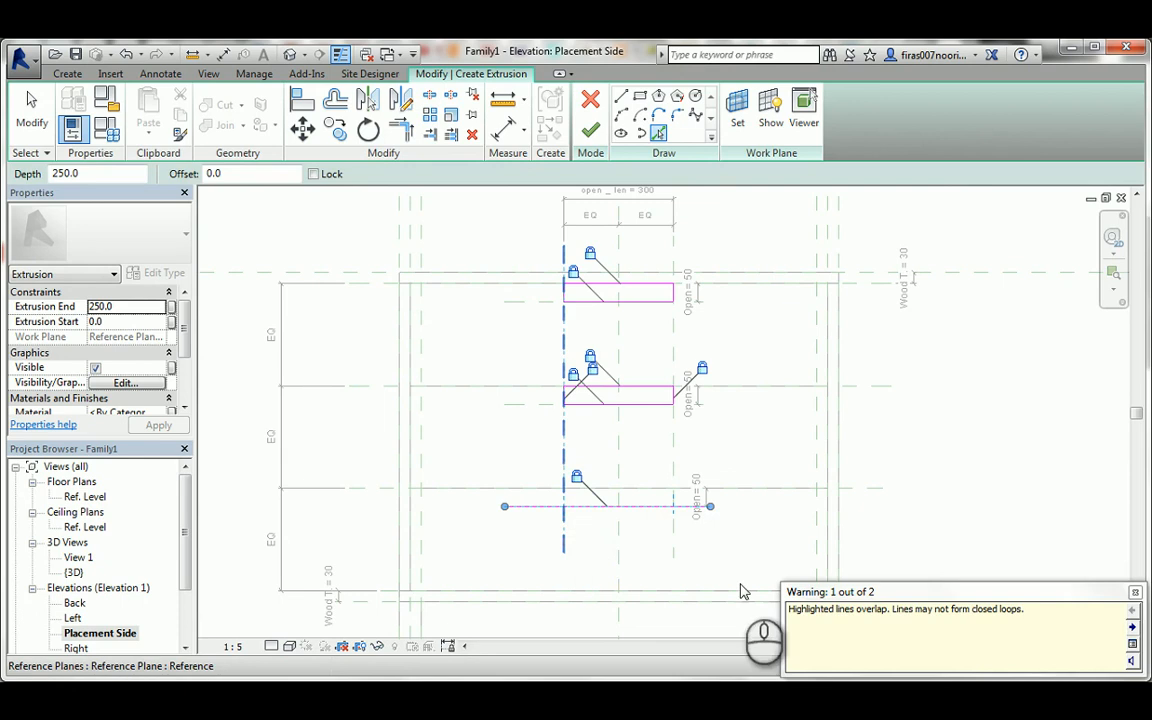
pyautogui.click(592, 365)
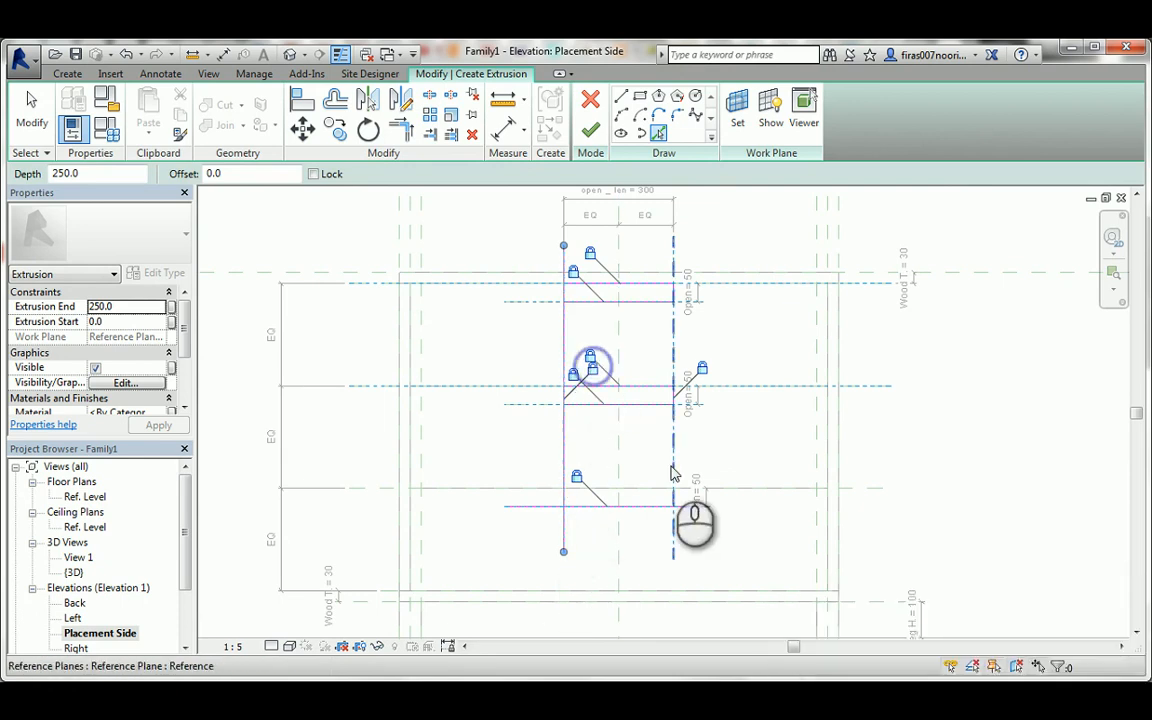
pyautogui.click(672, 467)
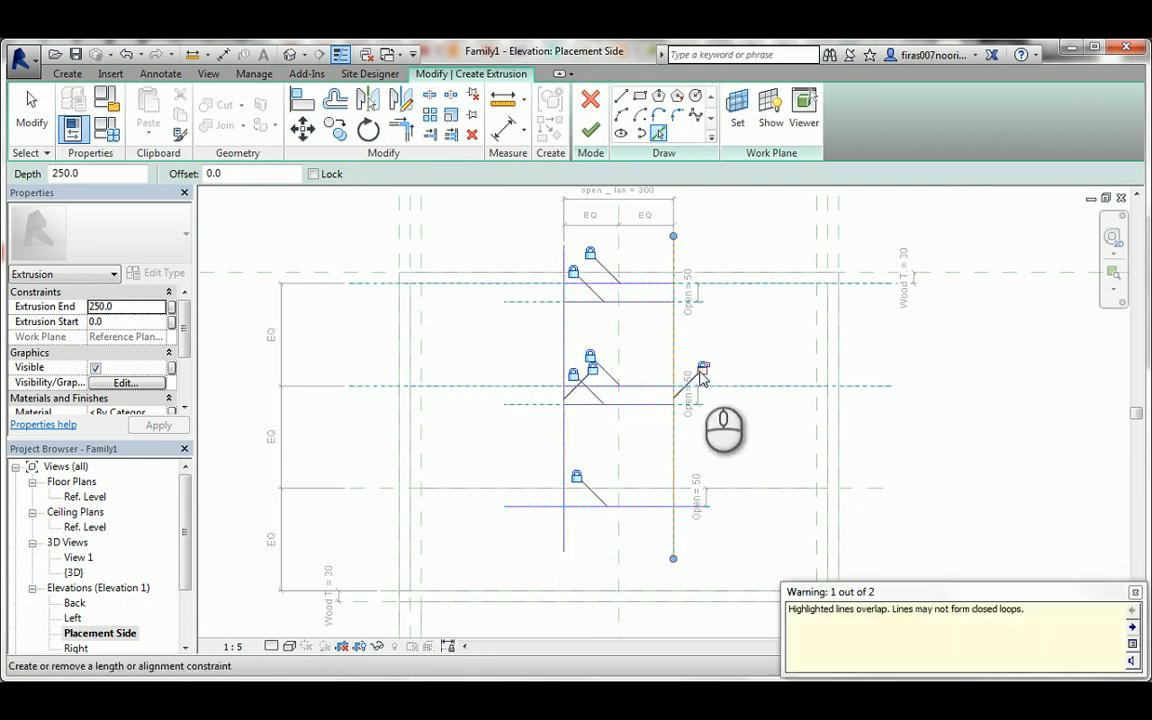
pyautogui.click(701, 369)
pyautogui.press('Tab')
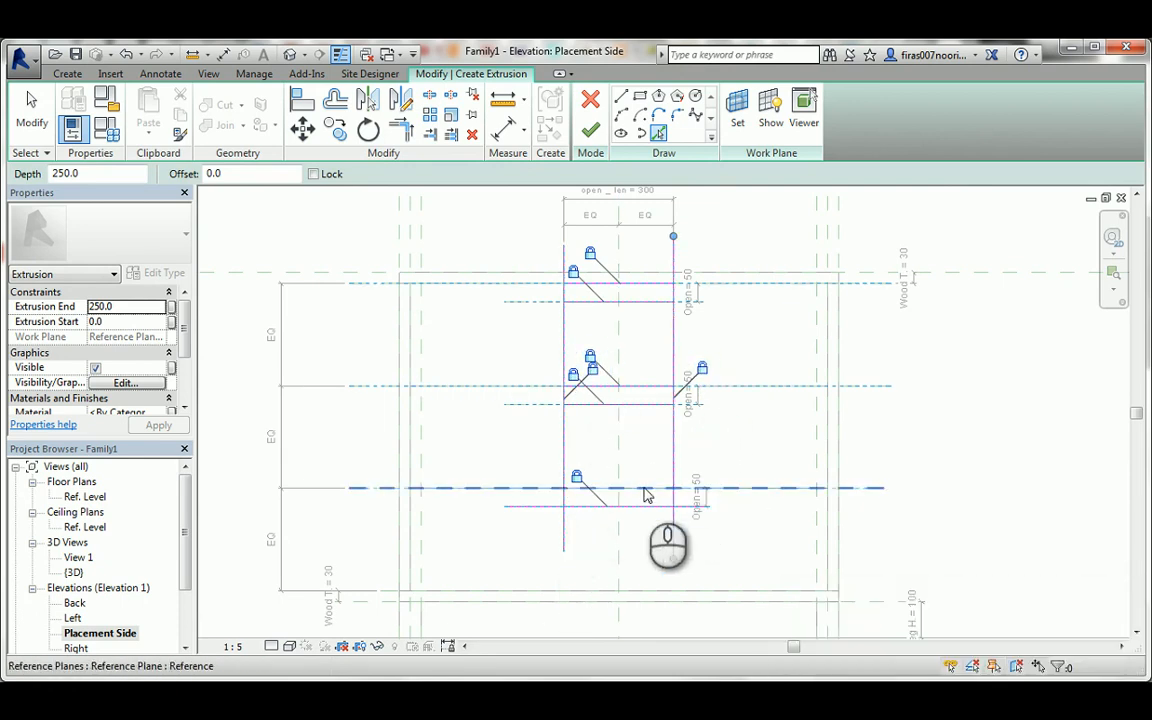
pyautogui.click(645, 490)
pyautogui.click(584, 466)
pyautogui.press('Escape')
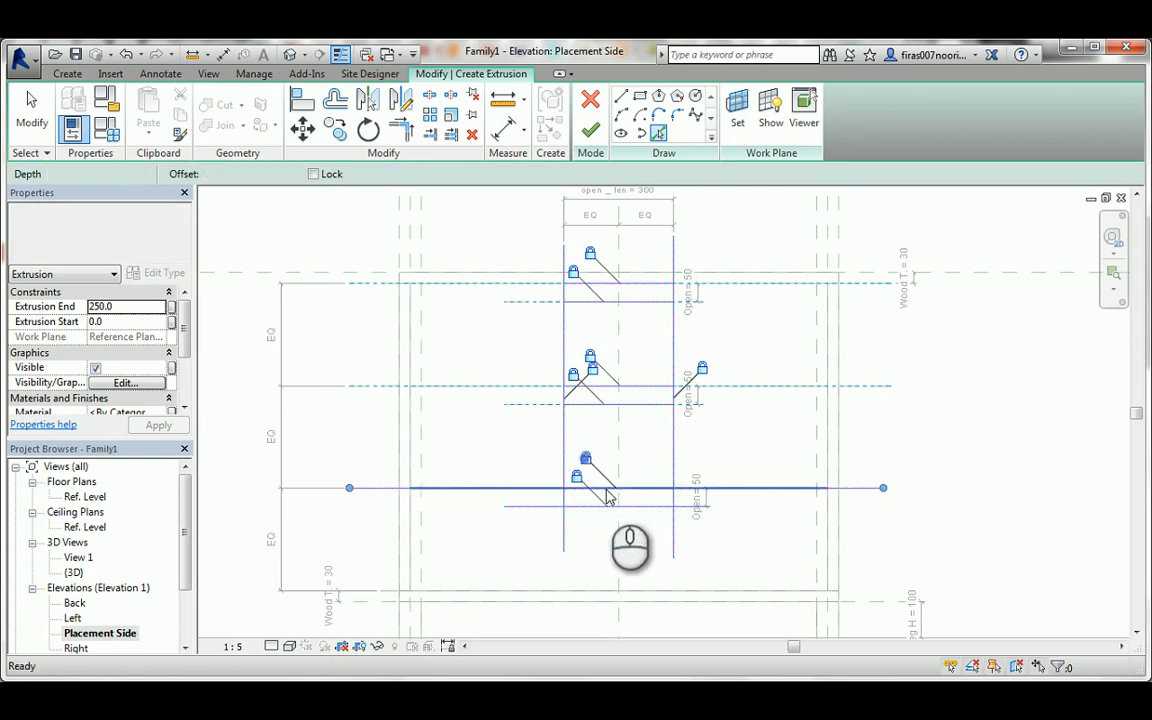
# Trim the bottom drawer front's sketch lines at their corners into a closed rectangle at its upper edge.
pyautogui.click(576, 507)
pyautogui.click(564, 499)
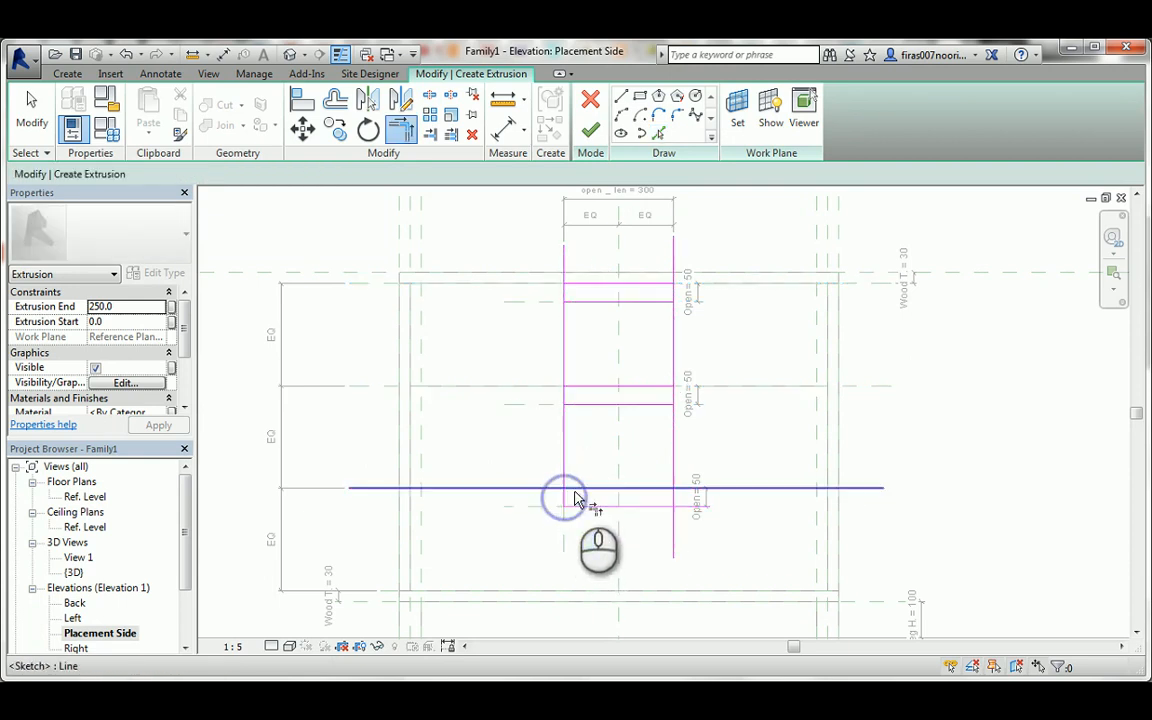
pyautogui.click(574, 490)
pyautogui.click(563, 490)
pyautogui.click(586, 489)
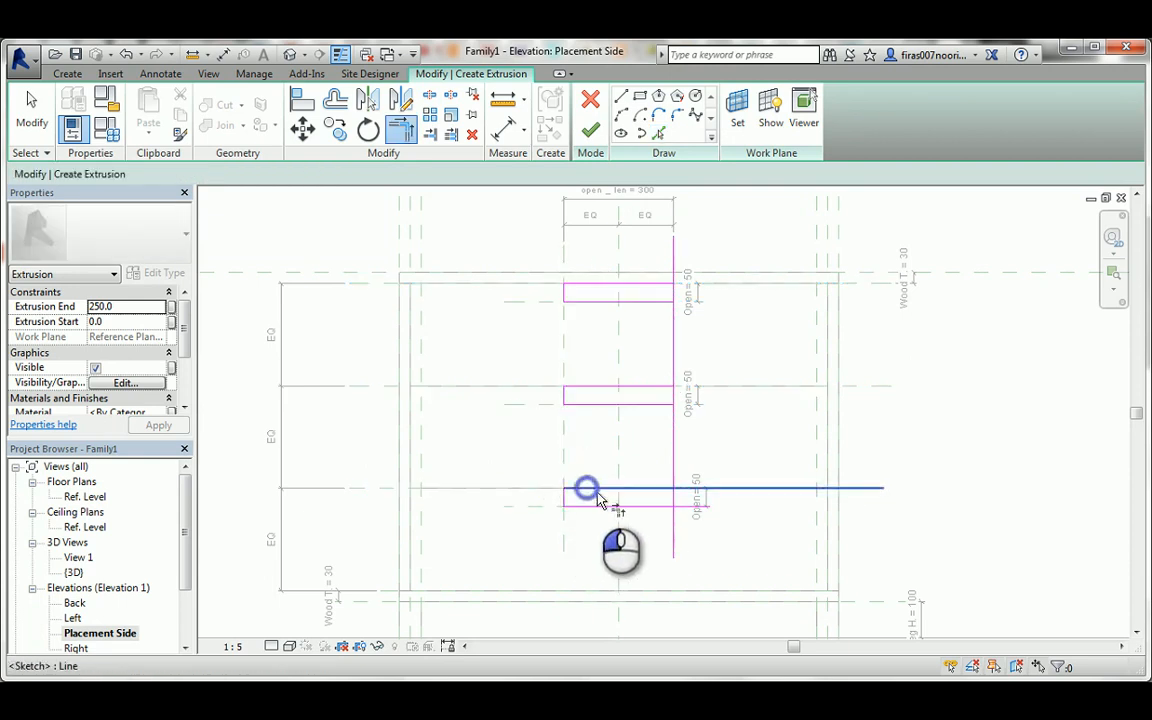
pyautogui.click(671, 498)
pyautogui.click(650, 506)
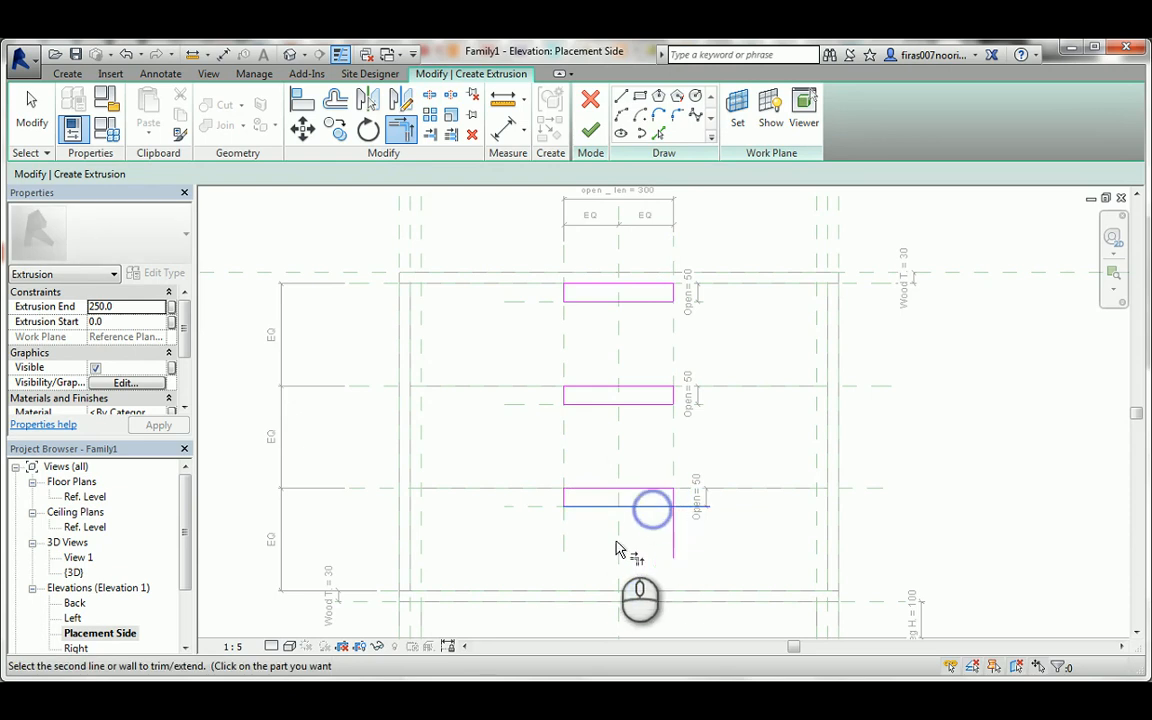
pyautogui.click(672, 500)
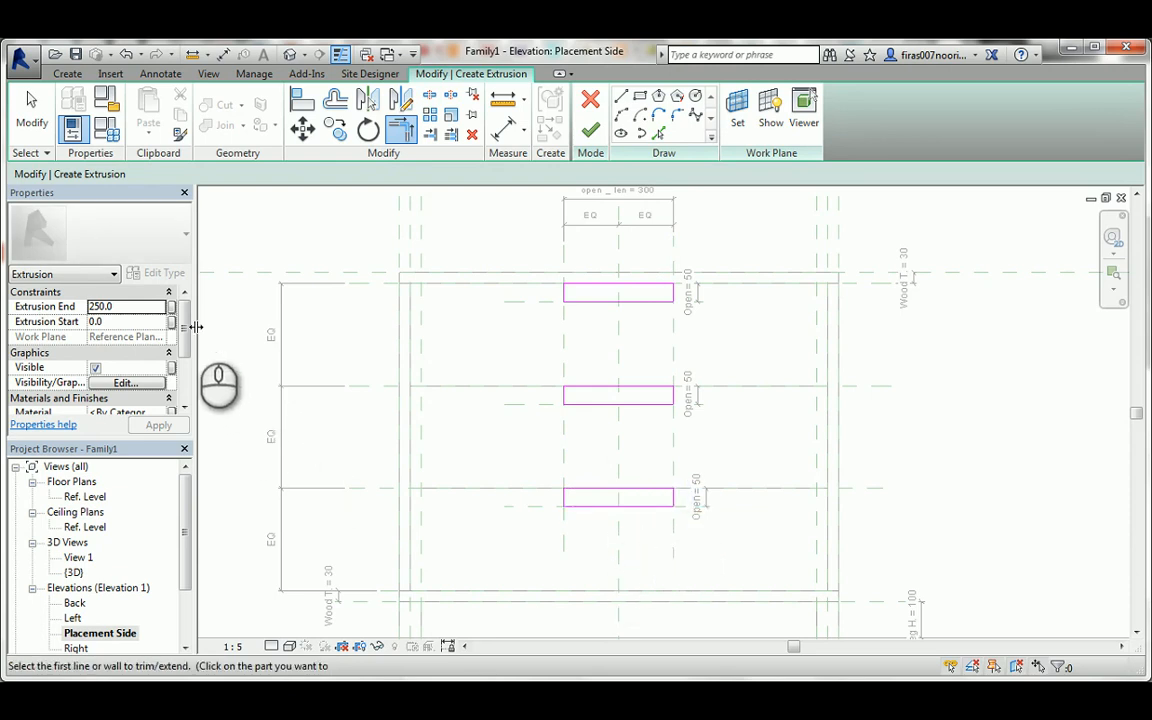
# Change the extrusion from solid to Void and finish the sketch with the three opening rectangles.
pyautogui.moveTo(185, 317); pyautogui.dragTo(190, 372)
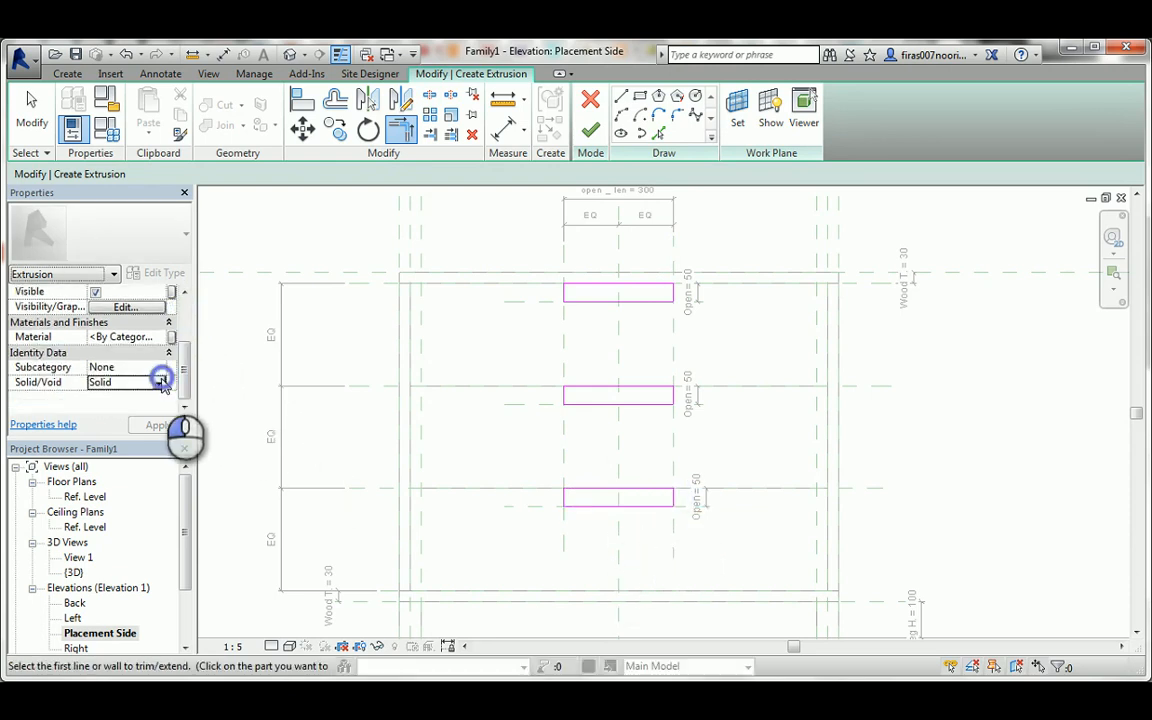
pyautogui.click(161, 382)
pyautogui.click(99, 410)
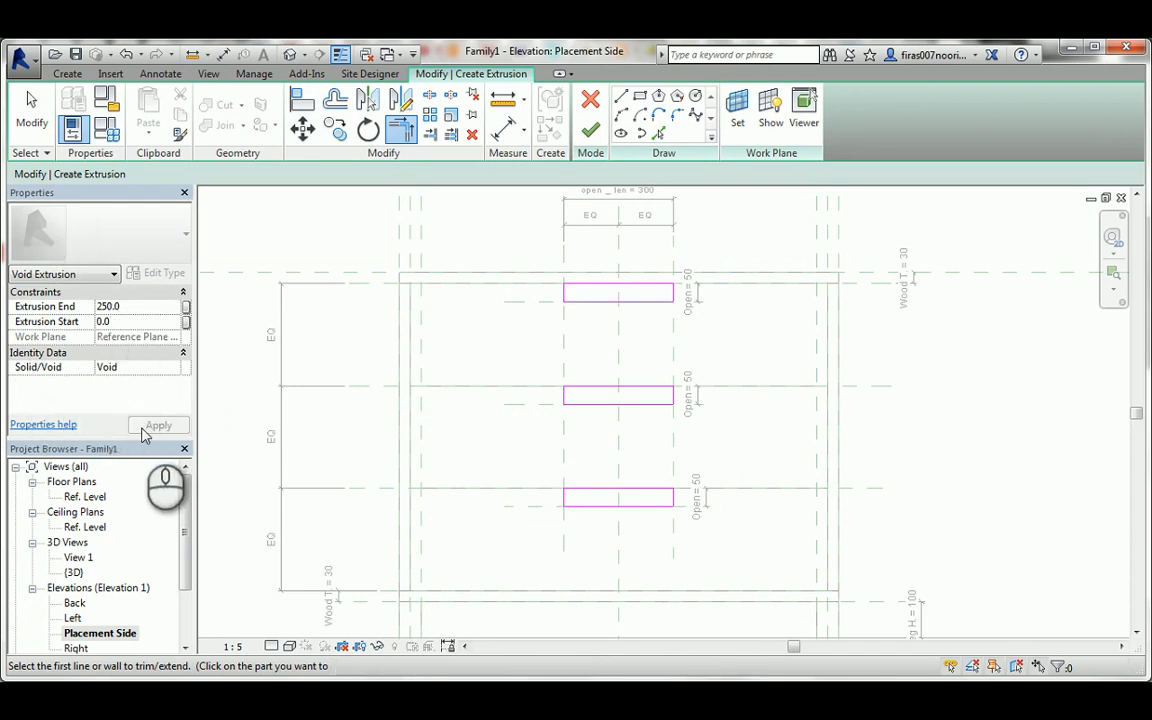
pyautogui.click(590, 130)
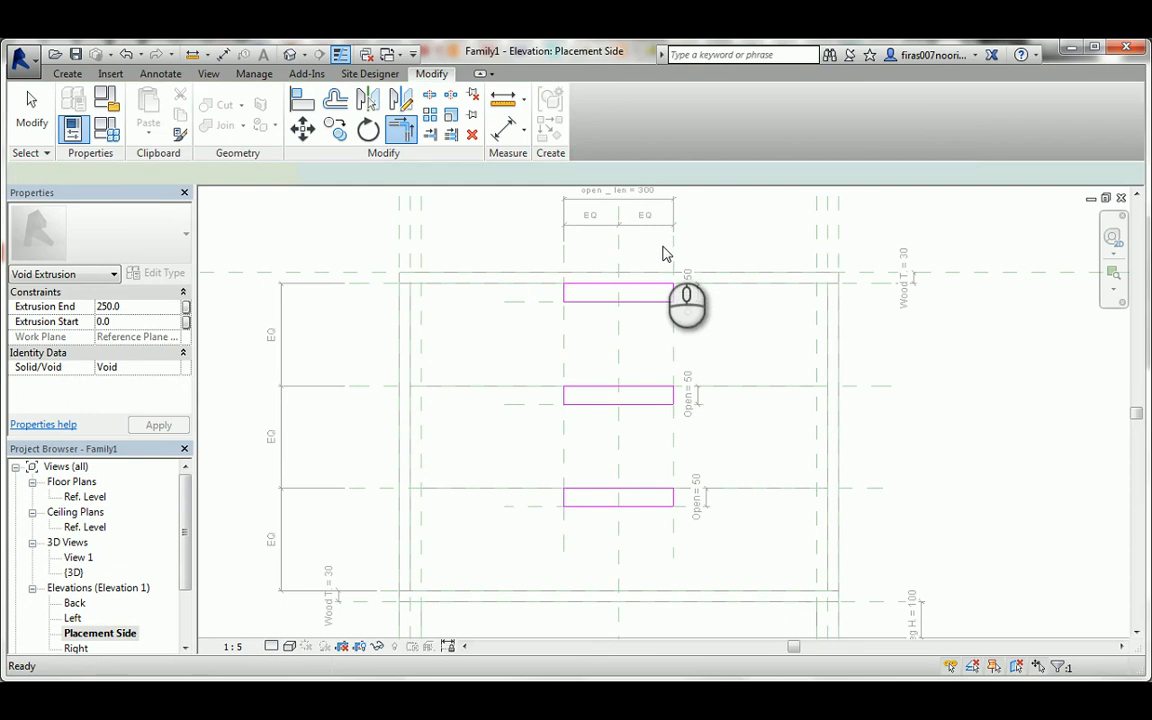
pyautogui.click(664, 258)
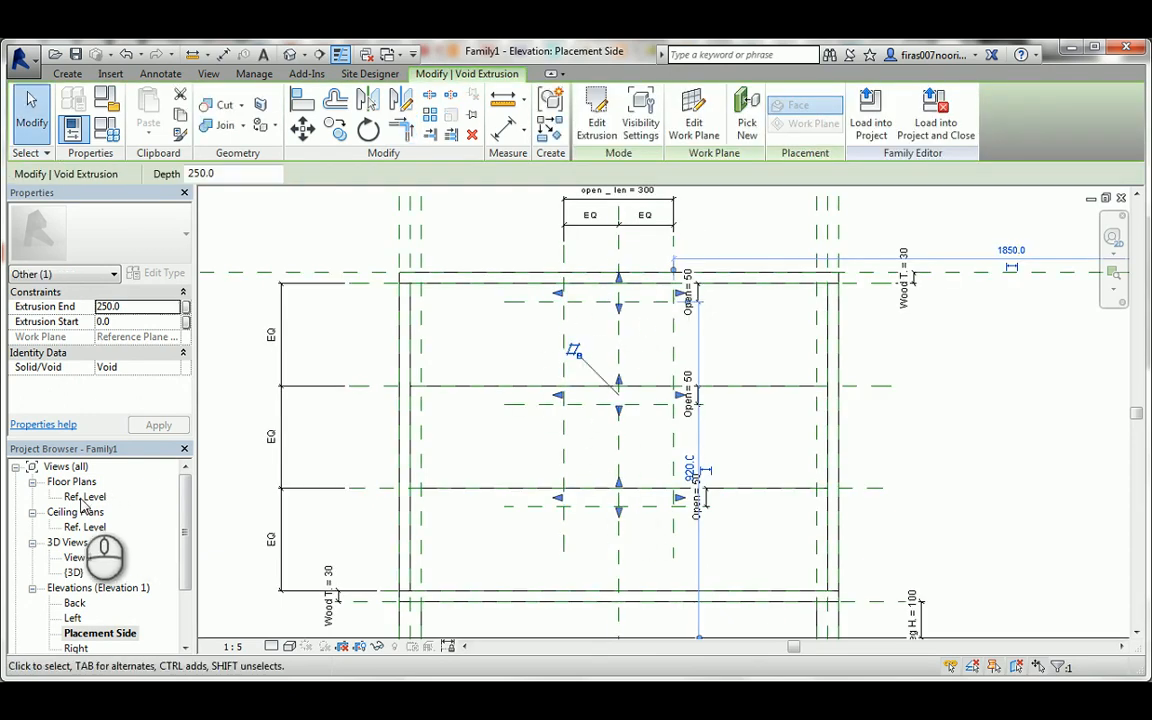
# In the Ref. Level floor plan, stretch both ends of the void so it crosses the drawer front panel, about 206 mm deep.
pyautogui.doubleClick(85, 497)
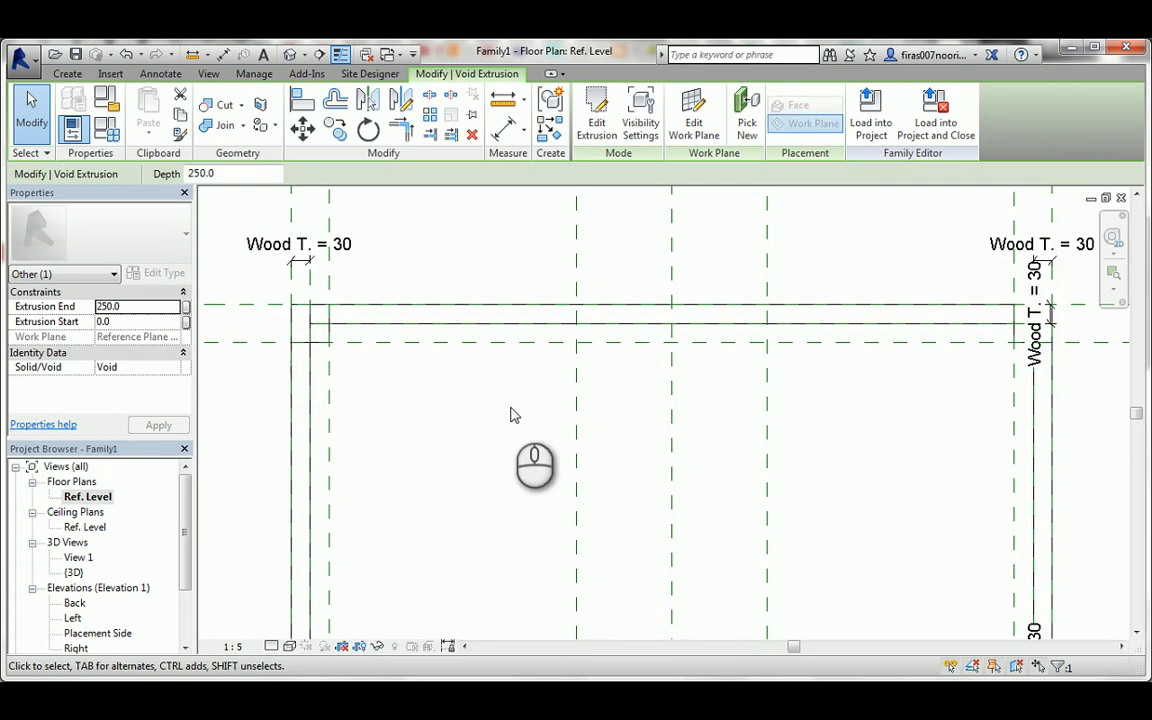
pyautogui.scroll(-4, 643, 334)
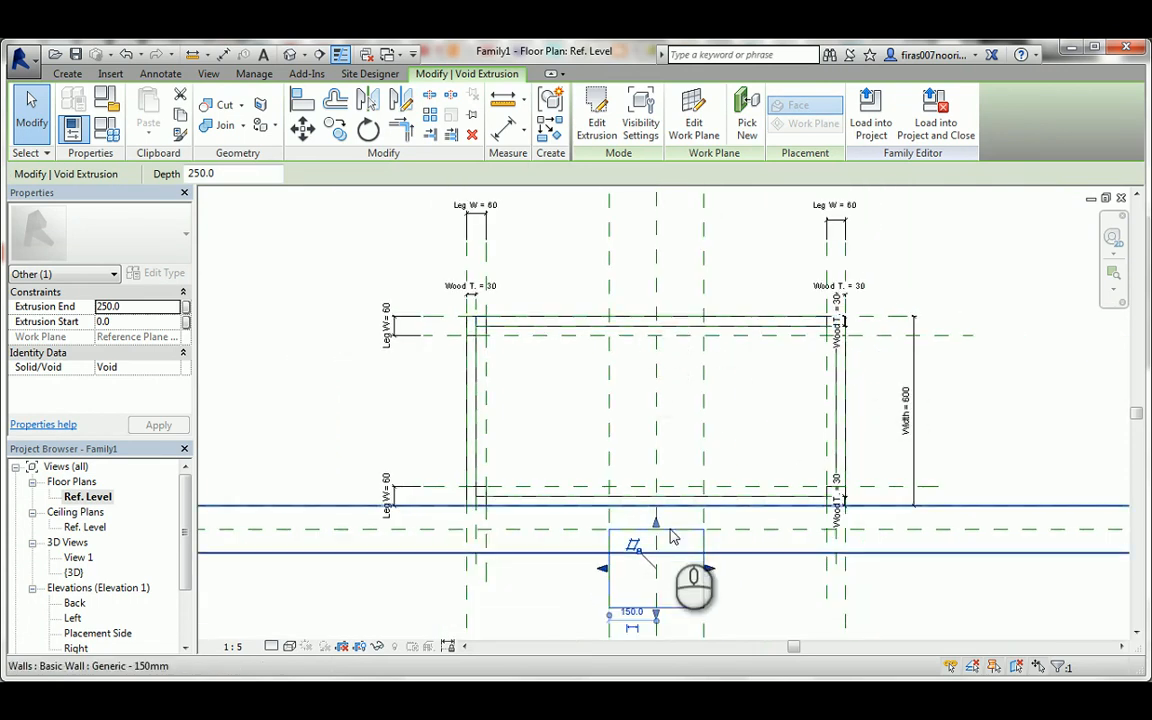
pyautogui.moveTo(659, 533); pyautogui.dragTo(657, 286)
pyautogui.moveTo(656, 608); pyautogui.dragTo(790, 405)
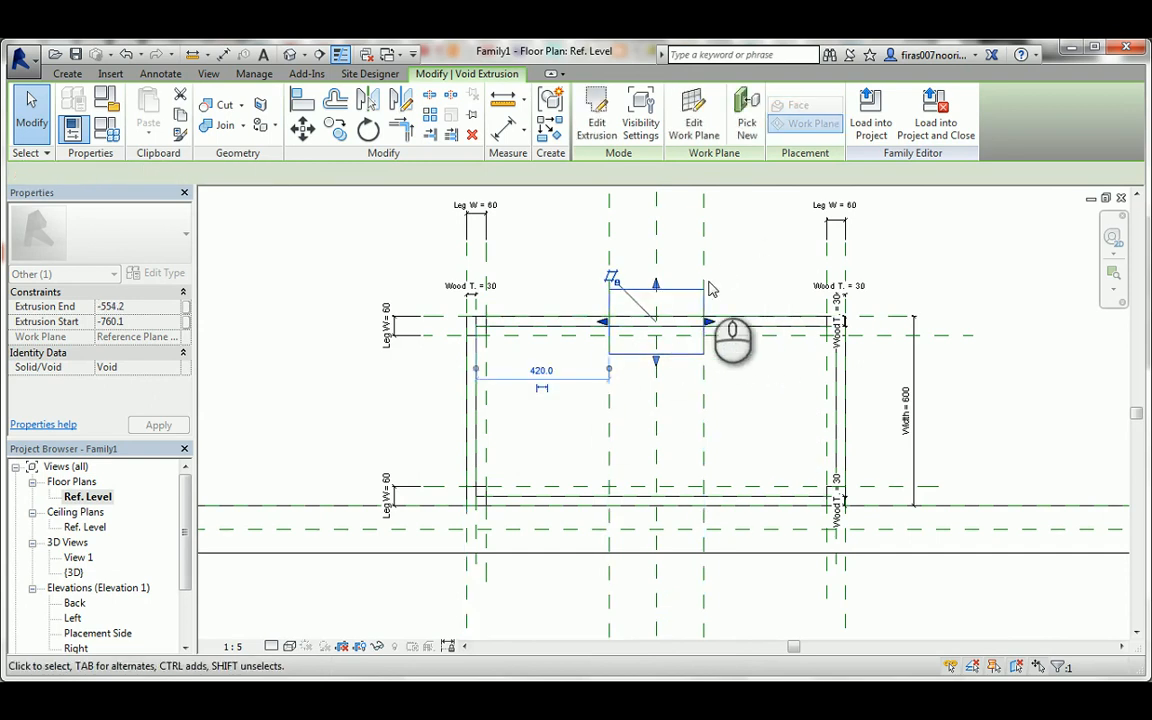
# Align the void's inner end to the Leg W reference plane behind the drawer fronts and lock it there.
pyautogui.scroll(2, 665, 320)
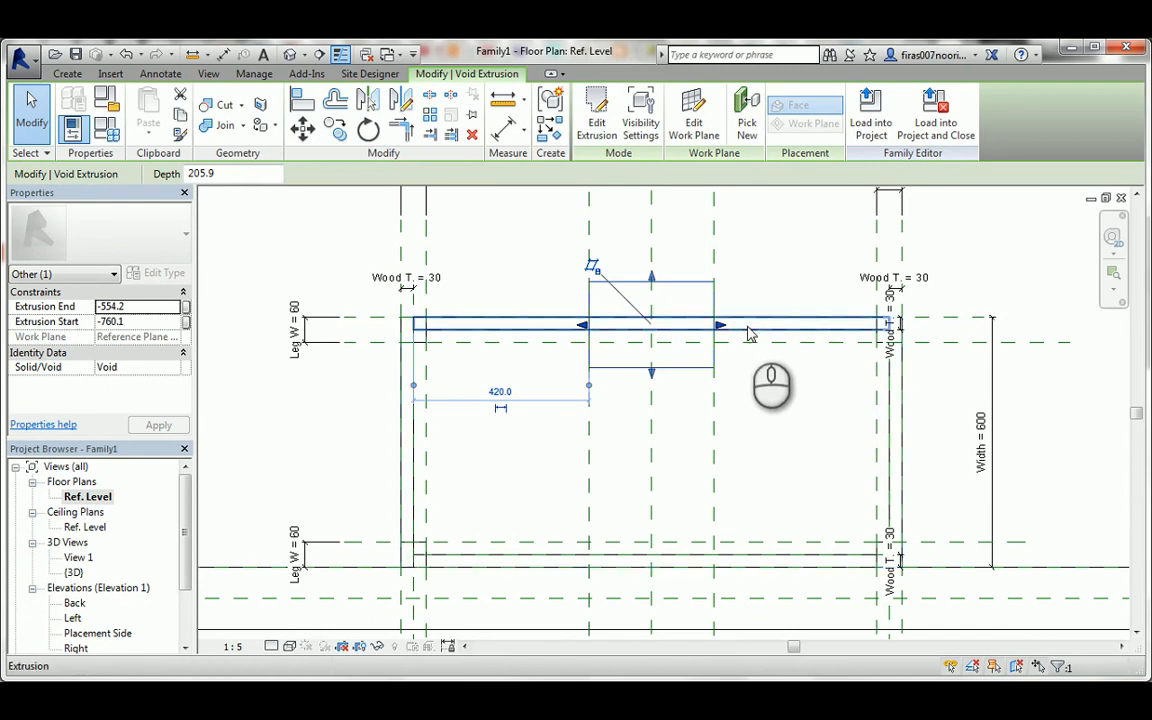
pyautogui.moveTo(652, 378); pyautogui.dragTo(651, 342)
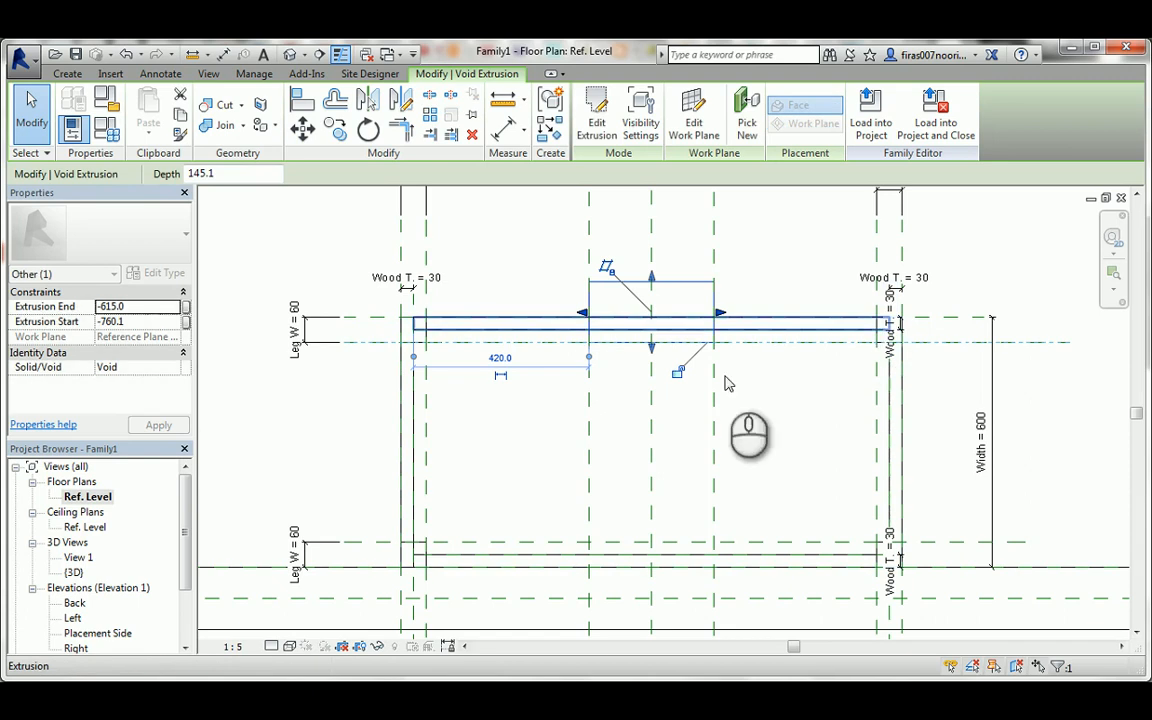
pyautogui.click(677, 376)
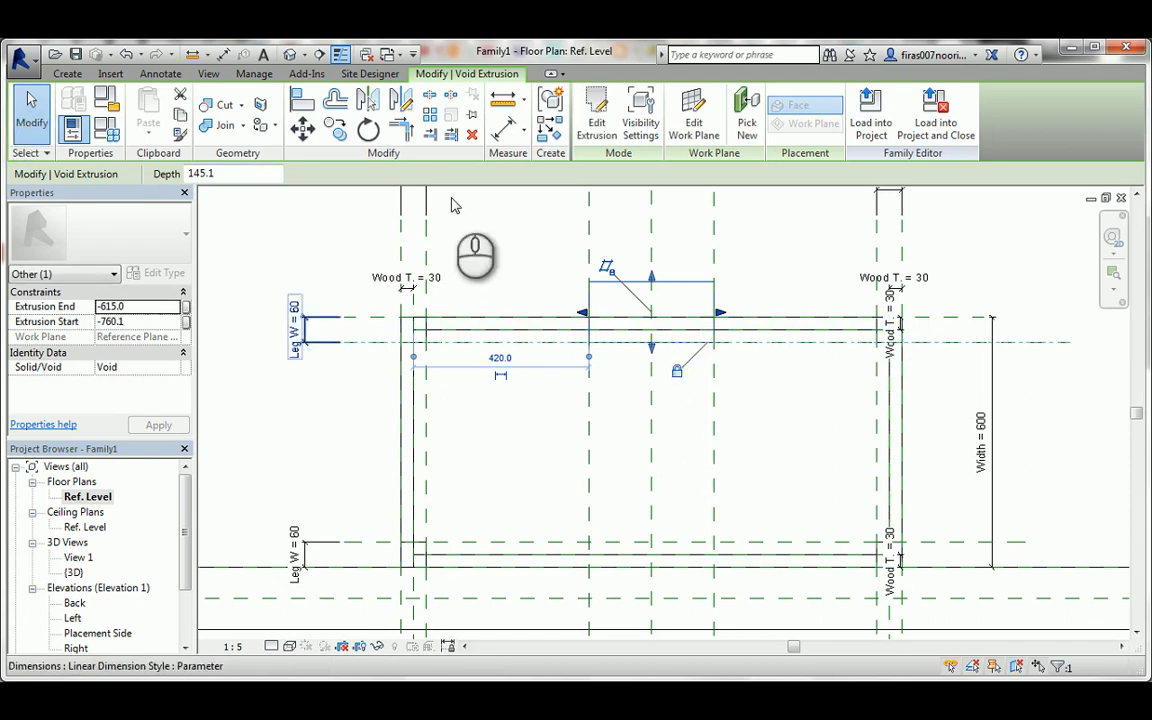
# Draw a horizontal reference plane across the void, about 54 mm outside the drawer fronts' outer face.
pyautogui.click(67, 74)
pyautogui.click(872, 115)
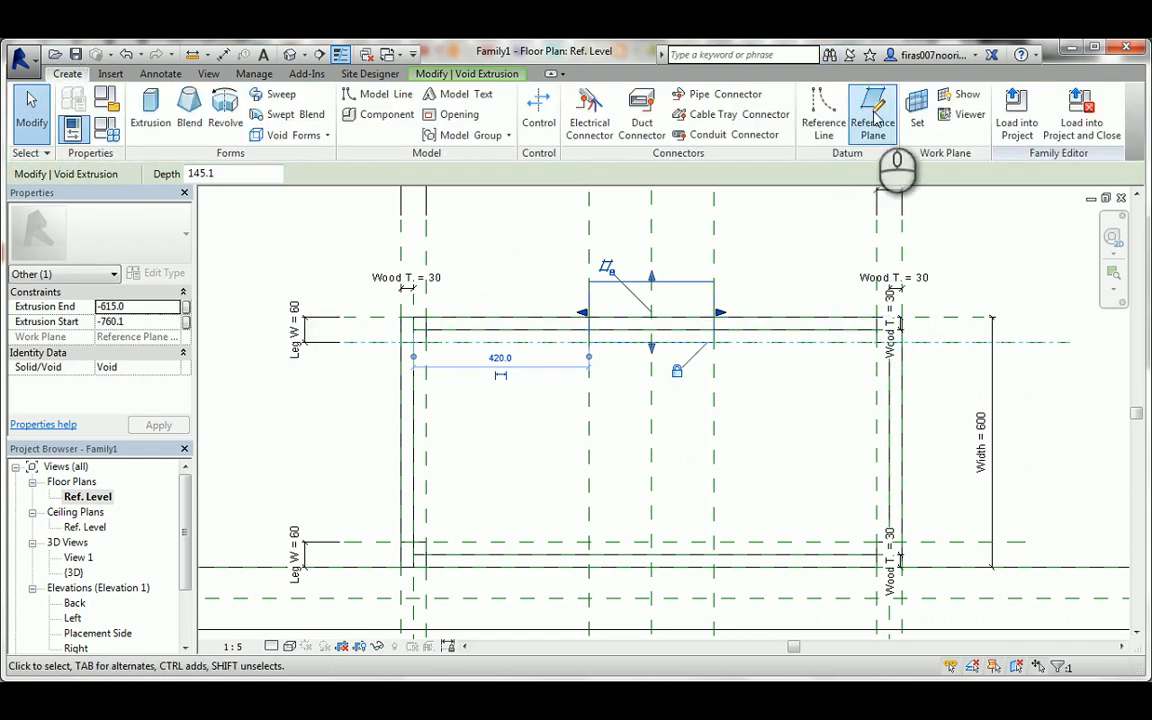
pyautogui.click(547, 294)
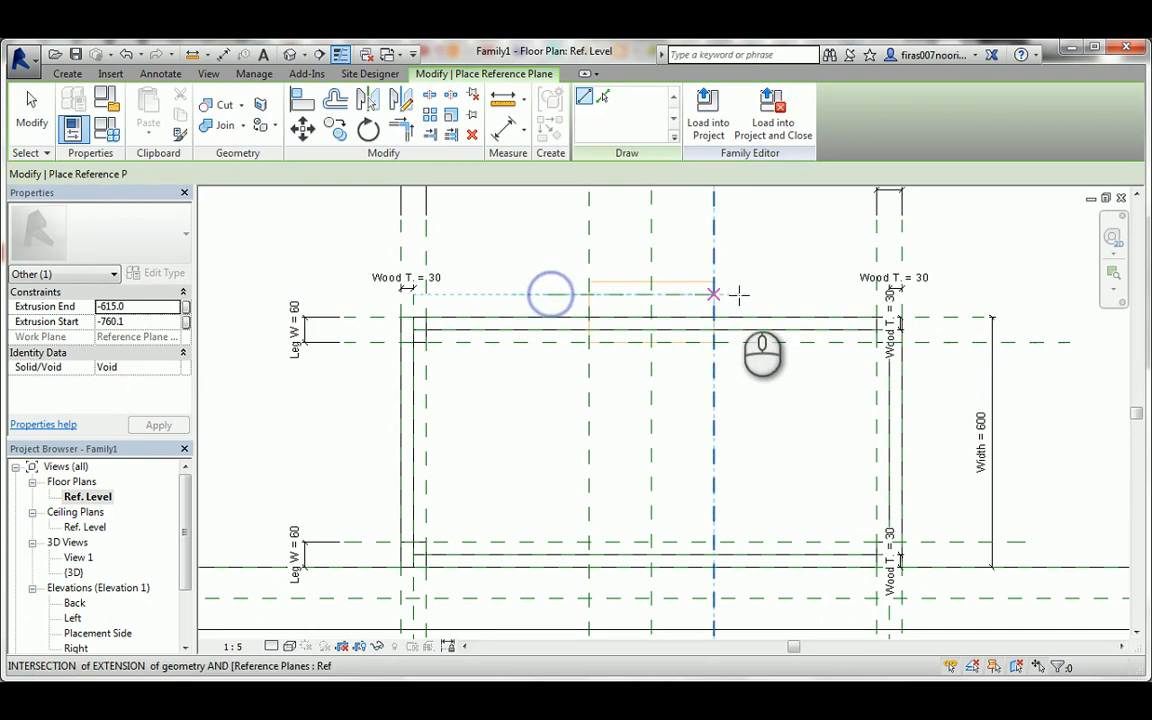
pyautogui.click(754, 294)
pyautogui.press('Escape')
pyautogui.press('Escape')
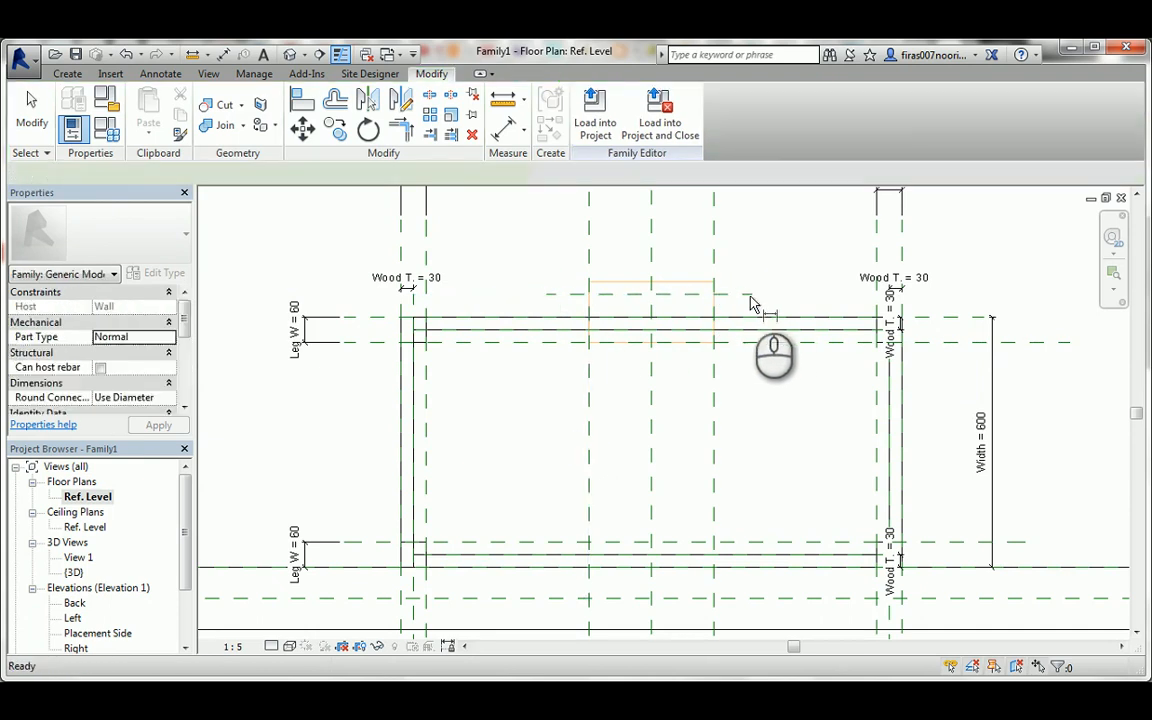
# Dimension the gap between the drawer fronts' outer reference plane and the new reference plane across the void, and lock it.
pyautogui.press('d')
pyautogui.press('i')
pyautogui.click(927, 320)
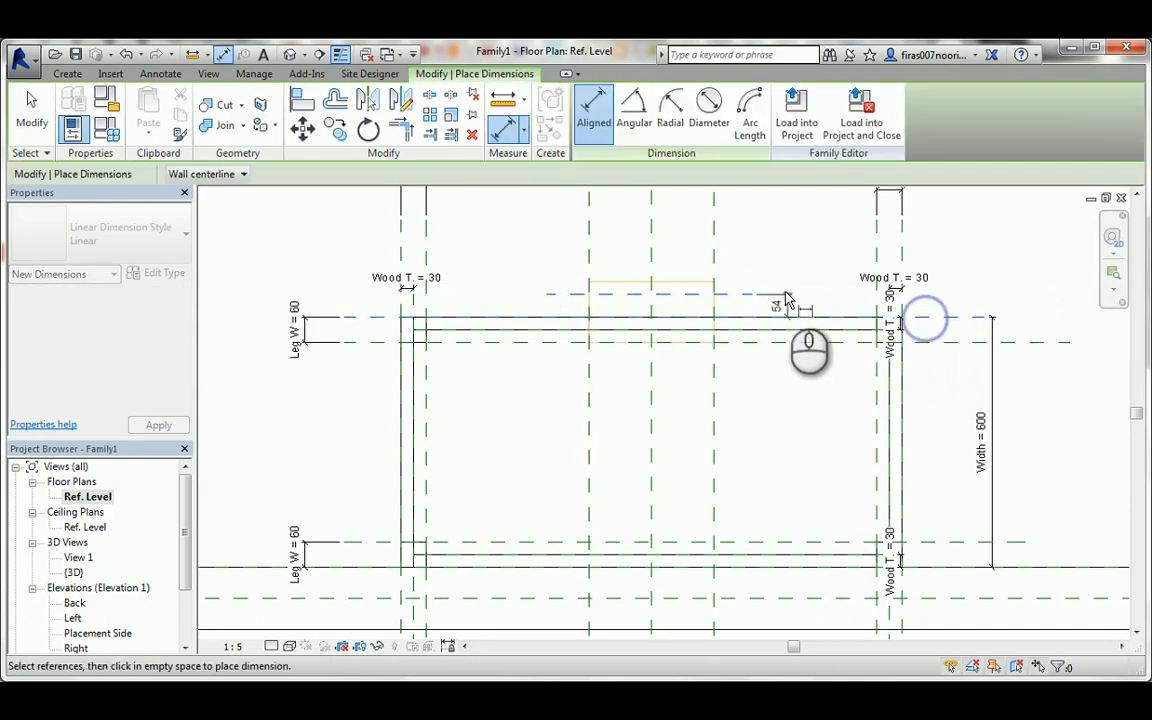
pyautogui.click(785, 297)
pyautogui.scroll(2, 797, 306)
pyautogui.click(800, 310)
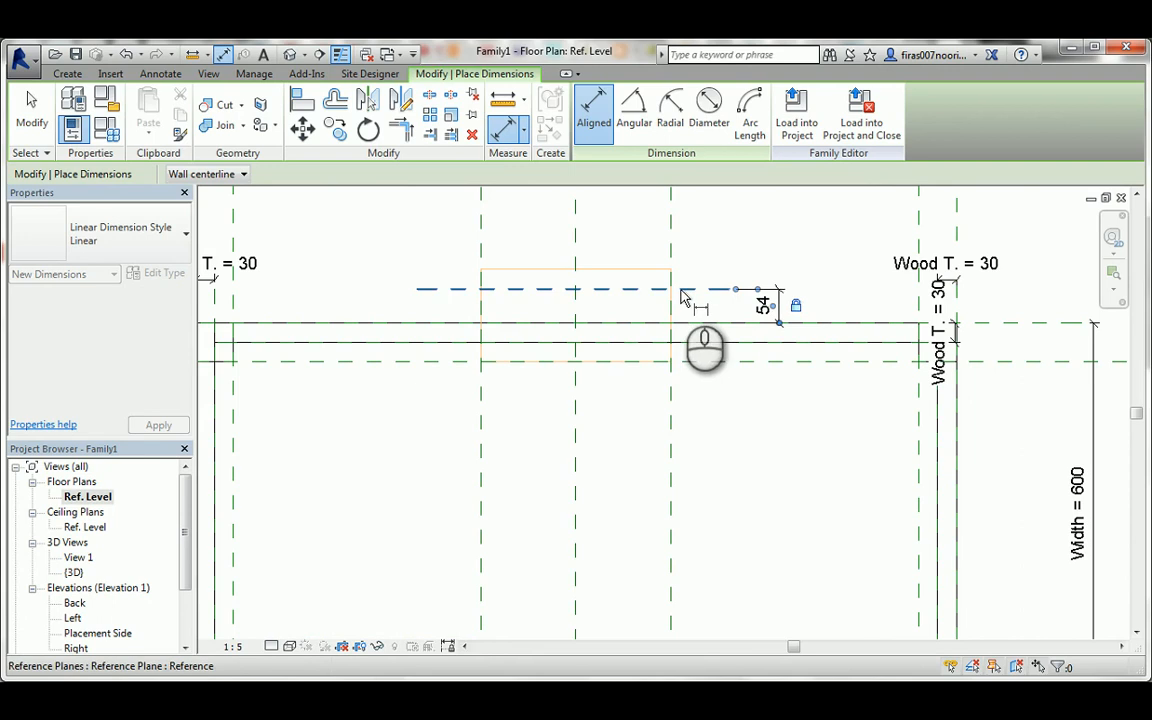
pyautogui.press('Escape')
pyautogui.press('Escape')
# Pull the void's outer end back onto the new reference plane outside the drawer fronts, giving a depth of 114.3 mm.
pyautogui.click(610, 269)
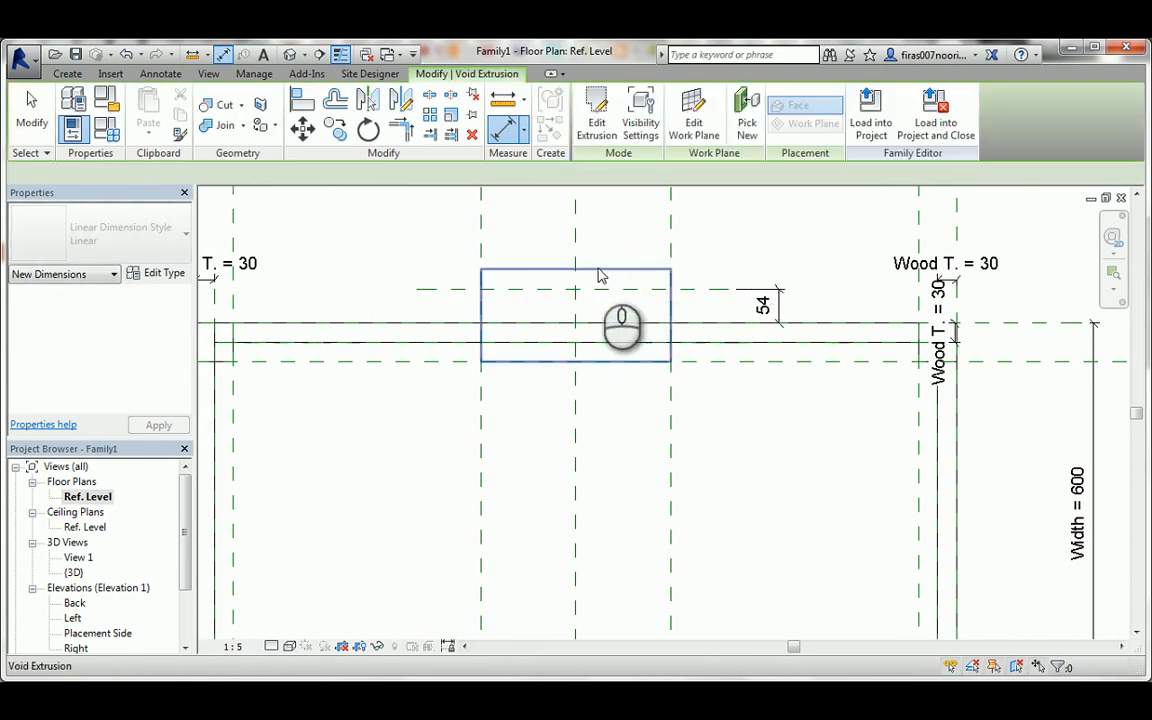
pyautogui.moveTo(576, 268); pyautogui.dragTo(583, 290)
pyautogui.scroll(-3, 585, 292)
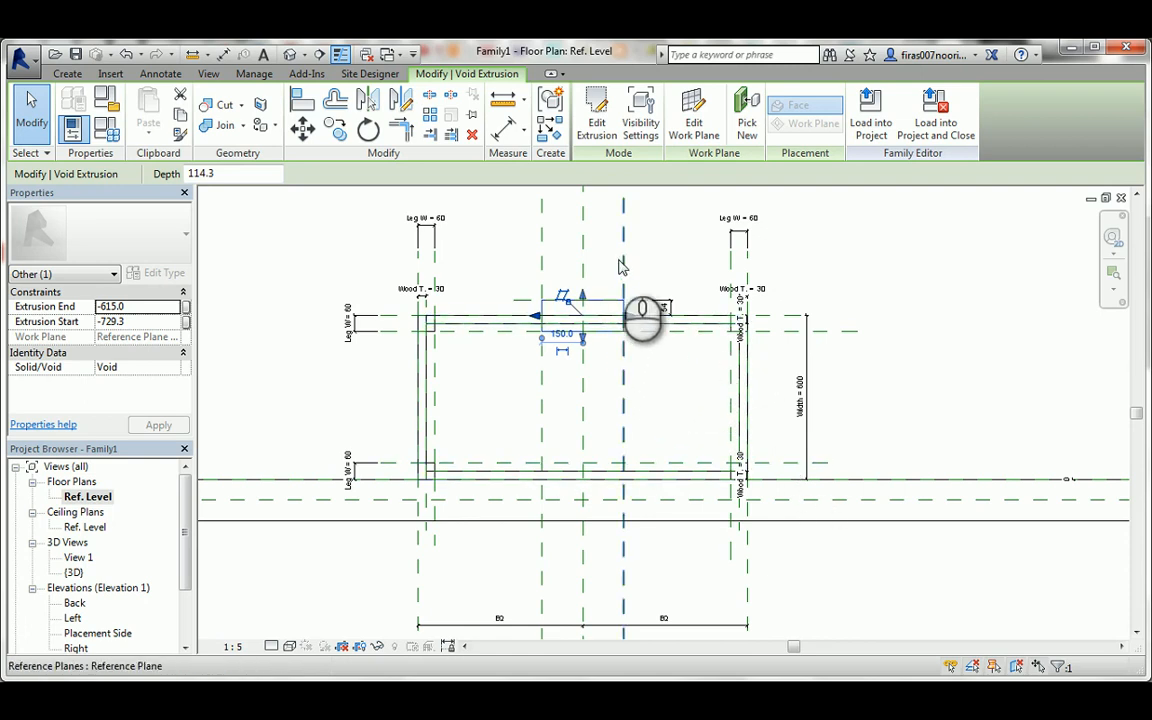
pyautogui.click(600, 281)
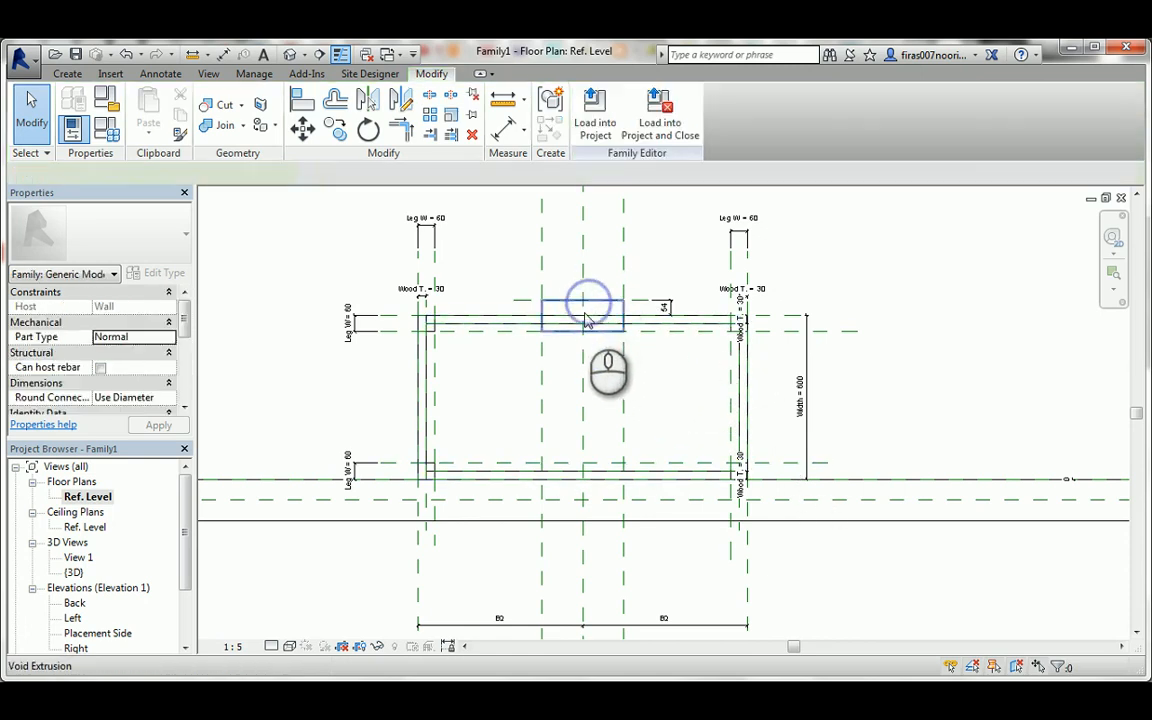
pyautogui.click(587, 319)
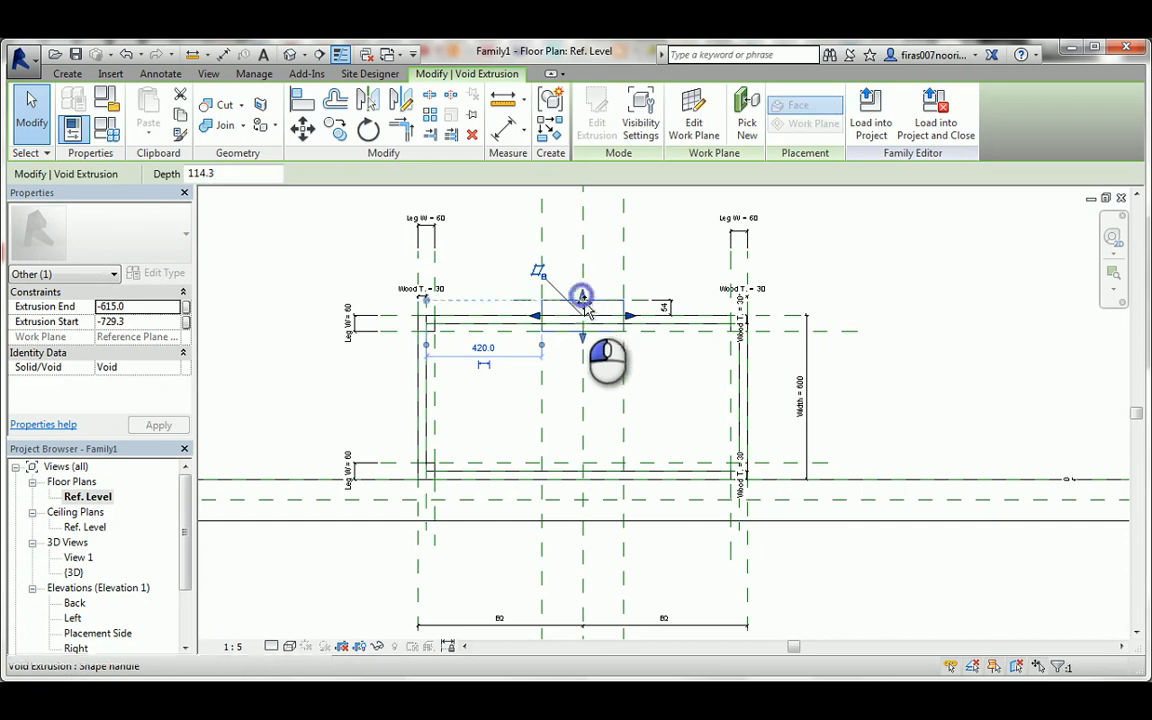
pyautogui.moveTo(587, 311); pyautogui.dragTo(591, 290)
pyautogui.scroll(2, 587, 315)
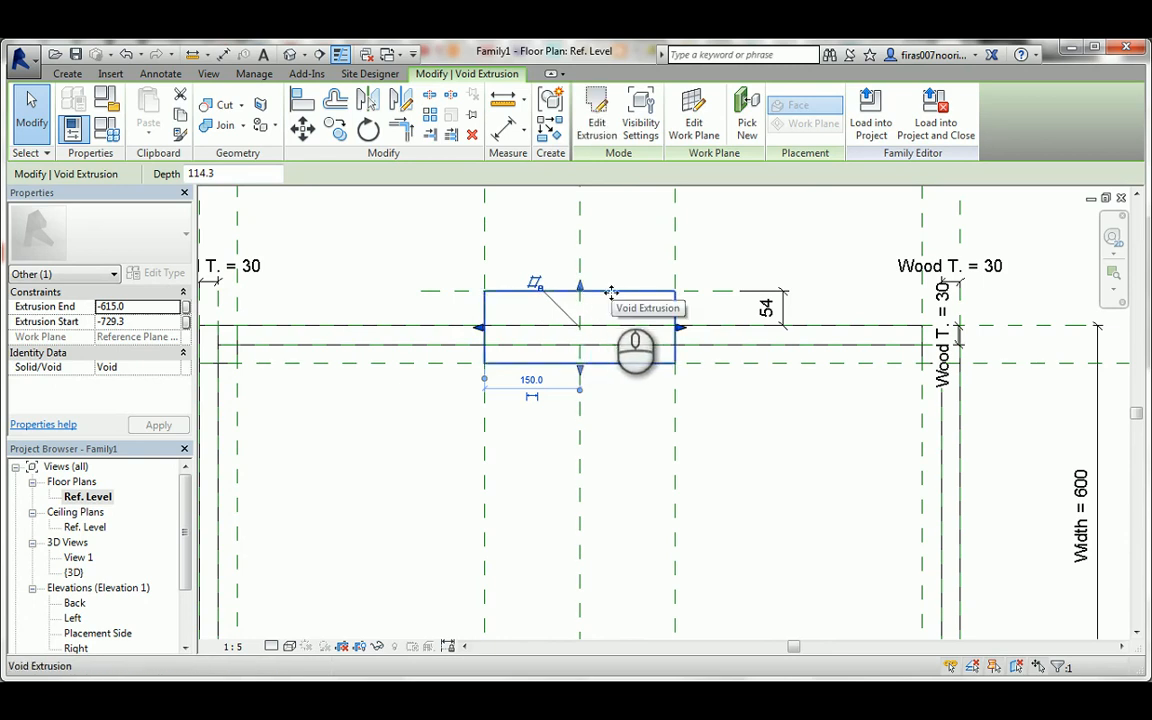
pyautogui.scroll(-4, 610, 330)
pyautogui.click(669, 278)
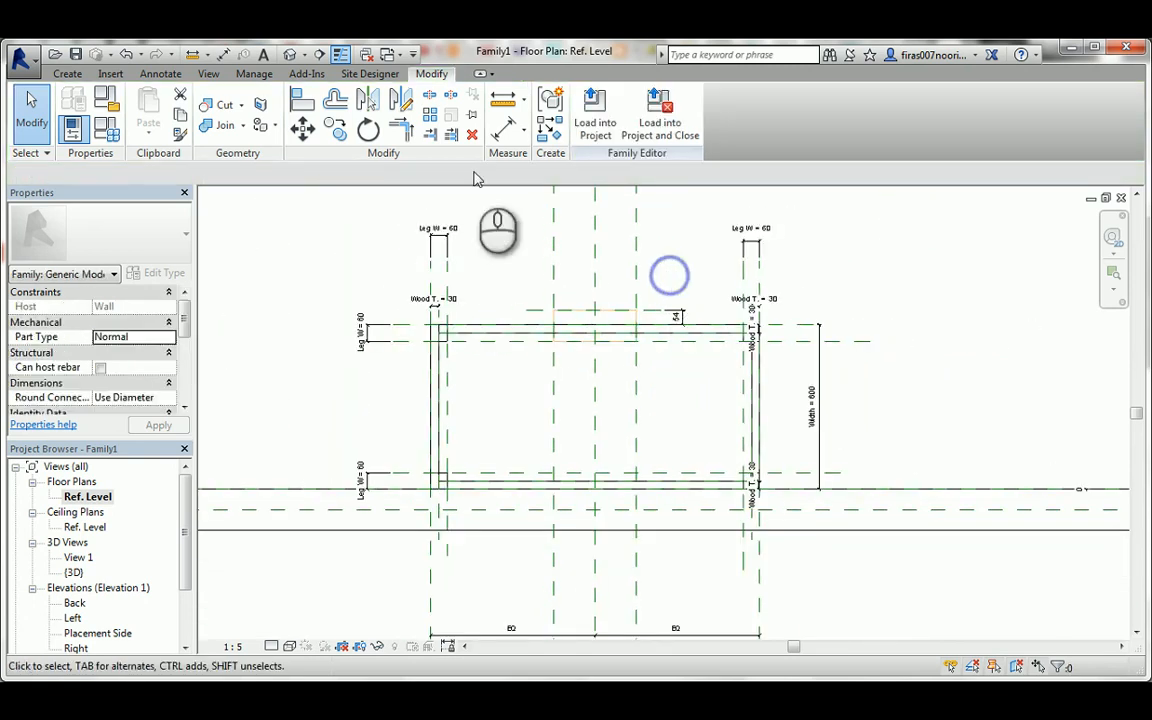
# In the 3D view, cut all three drawer fronts with the void extrusion using Cut Geometry.
pyautogui.click(290, 54)
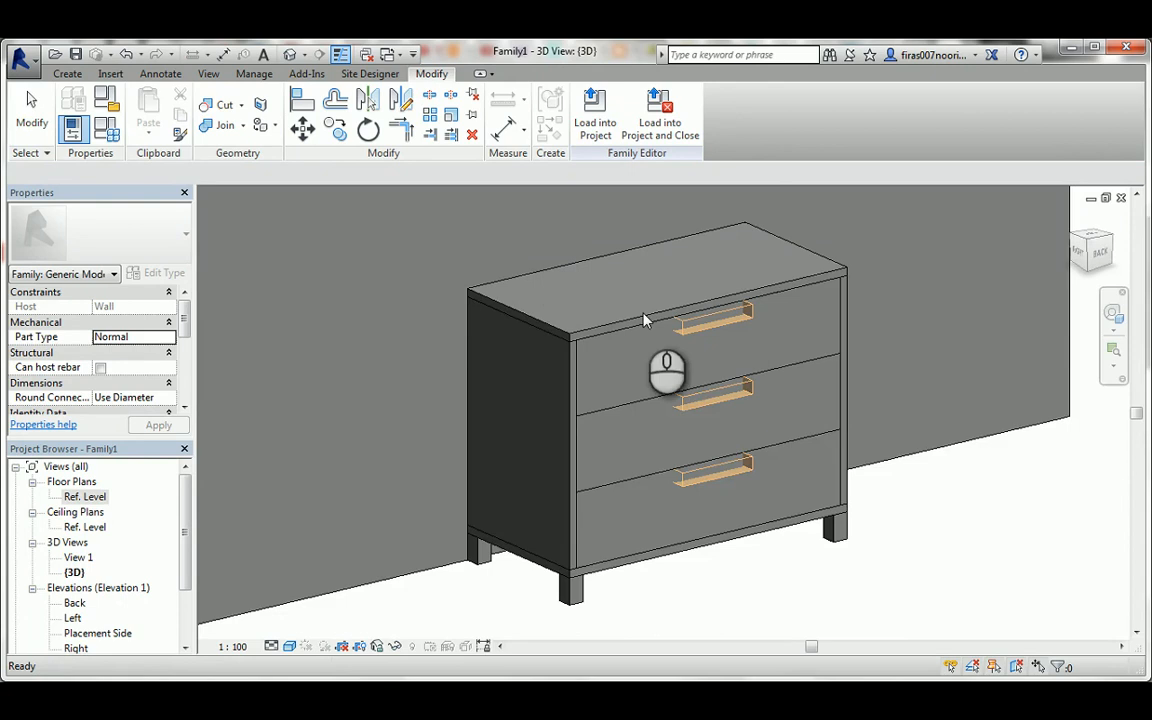
pyautogui.scroll(2, 680, 355)
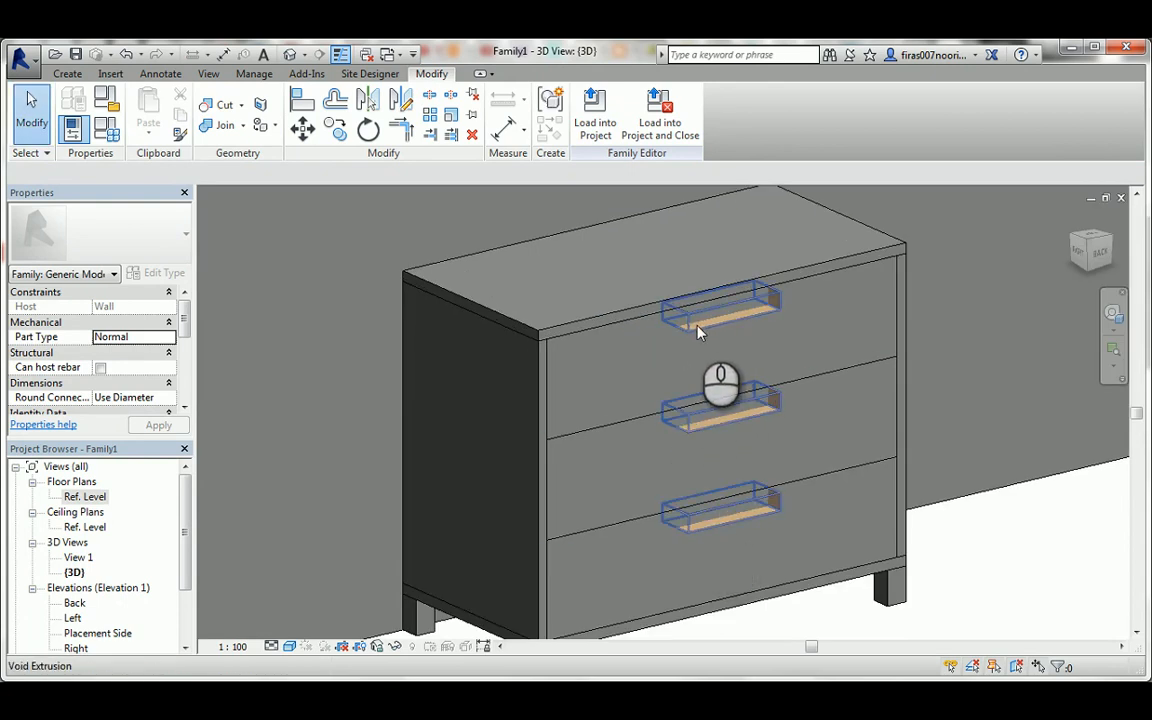
pyautogui.click(218, 104)
pyautogui.click(612, 325)
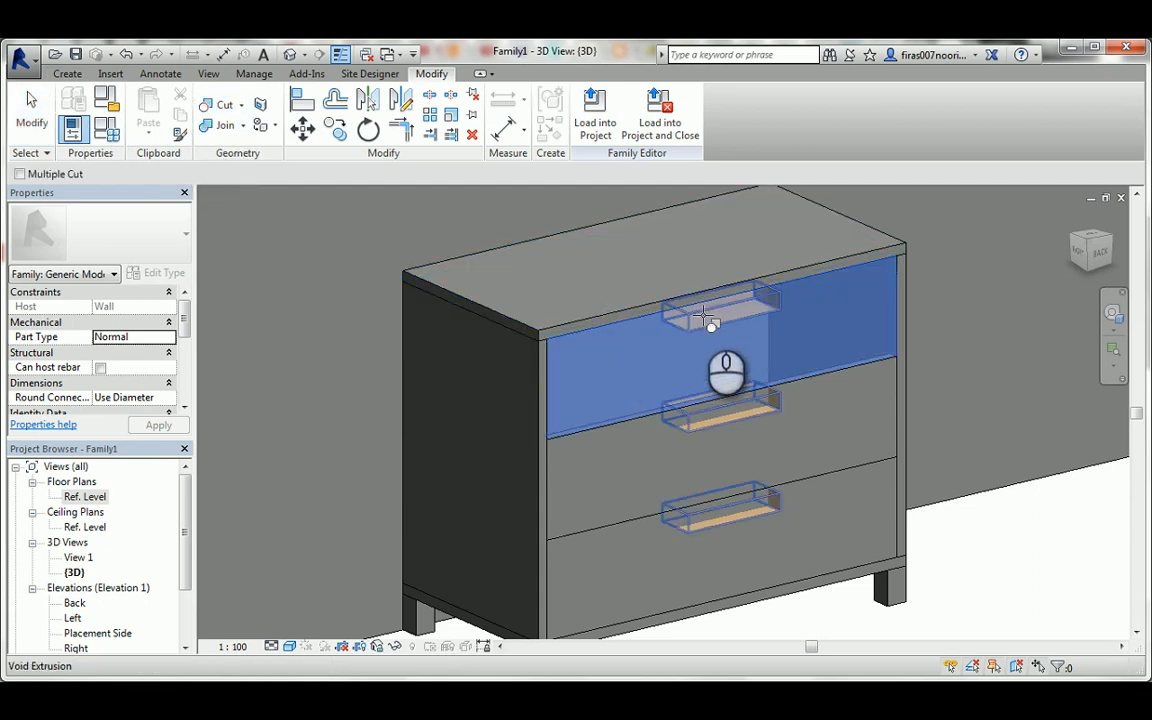
pyautogui.click(703, 326)
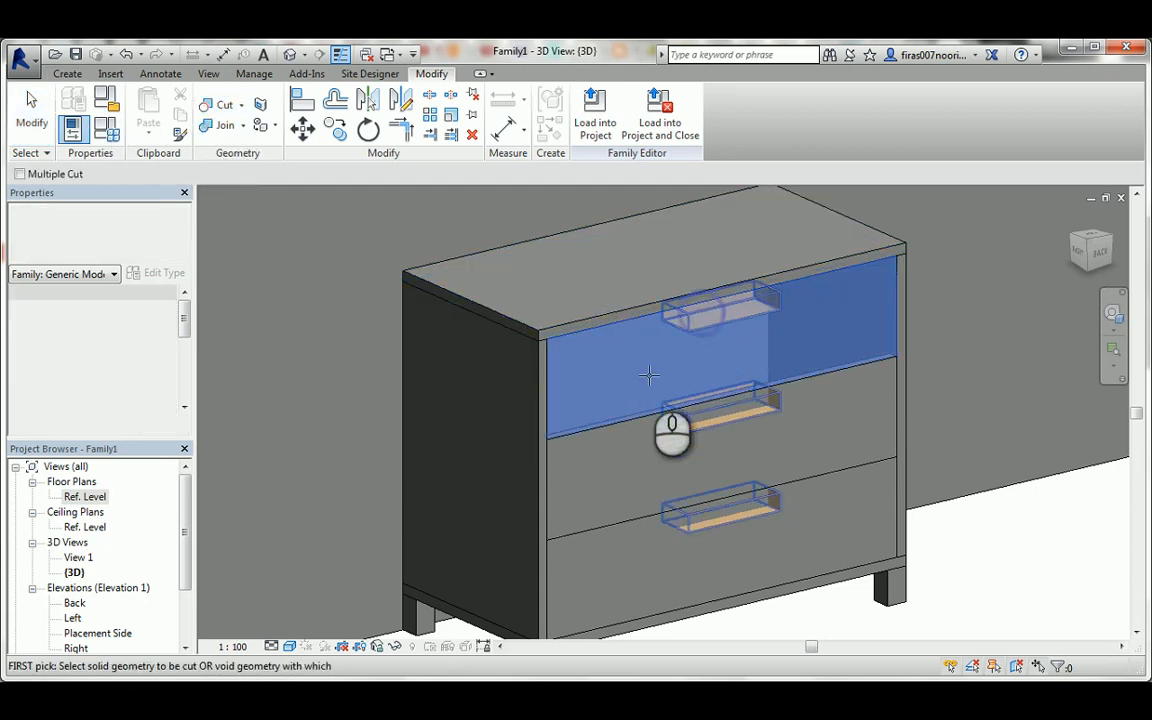
pyautogui.click(852, 370)
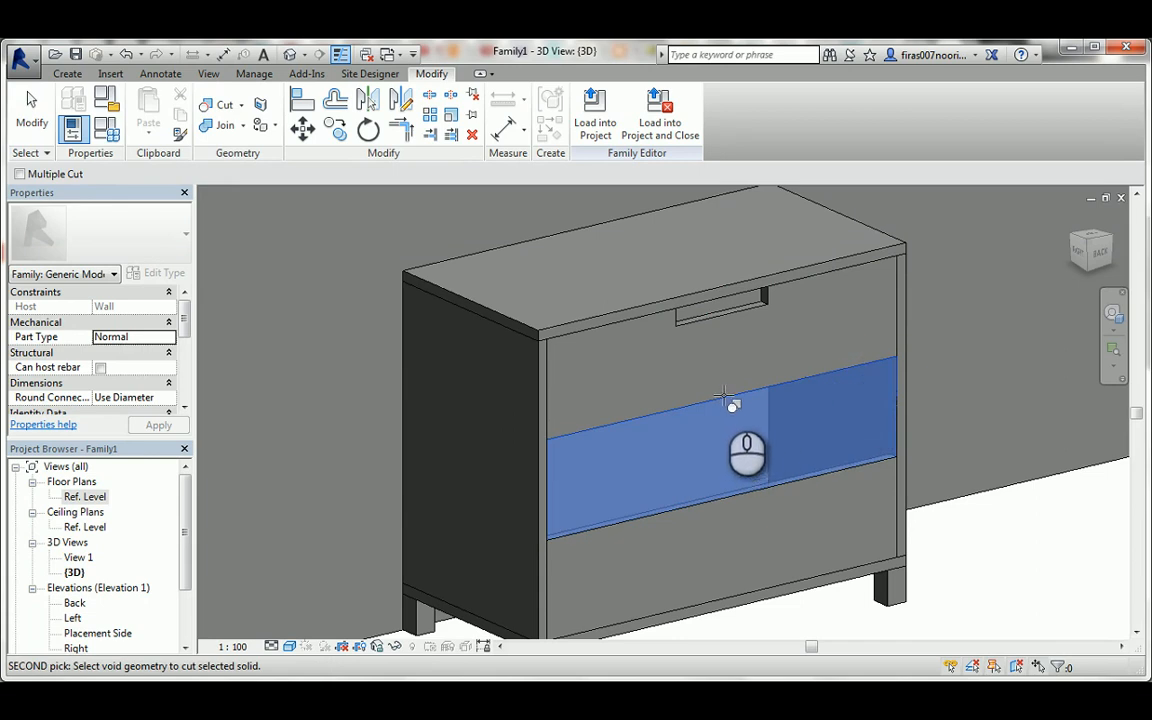
pyautogui.click(724, 318)
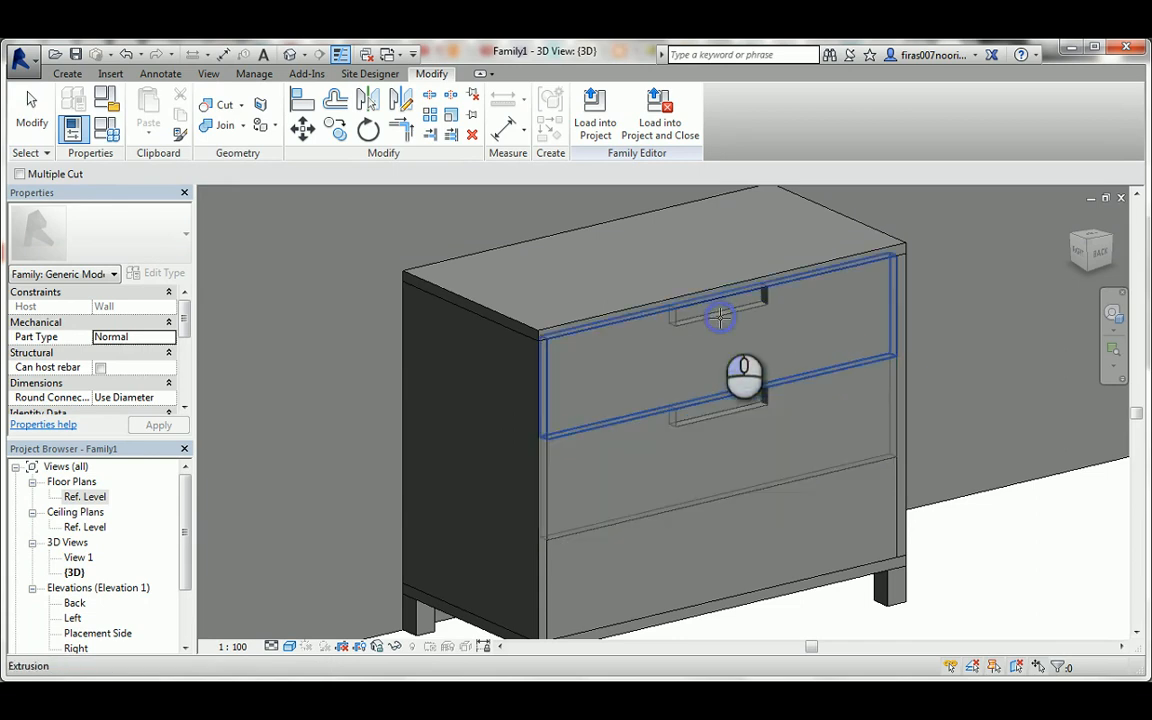
pyautogui.click(845, 470)
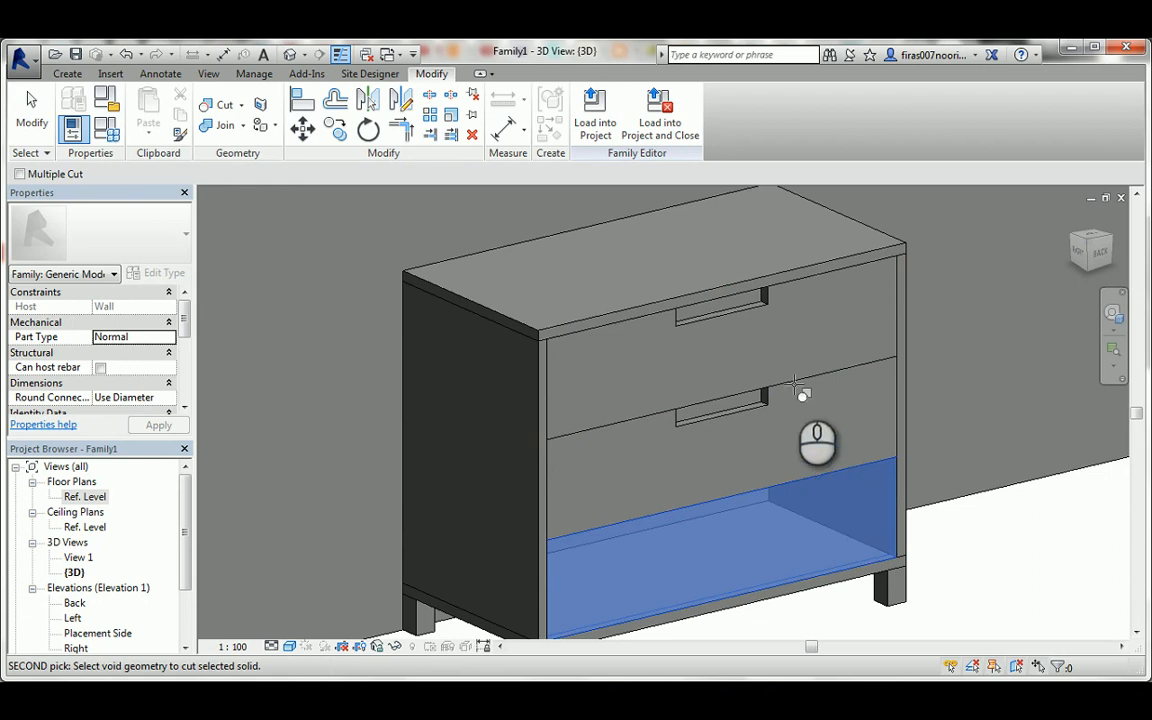
pyautogui.click(766, 315)
pyautogui.press('Escape')
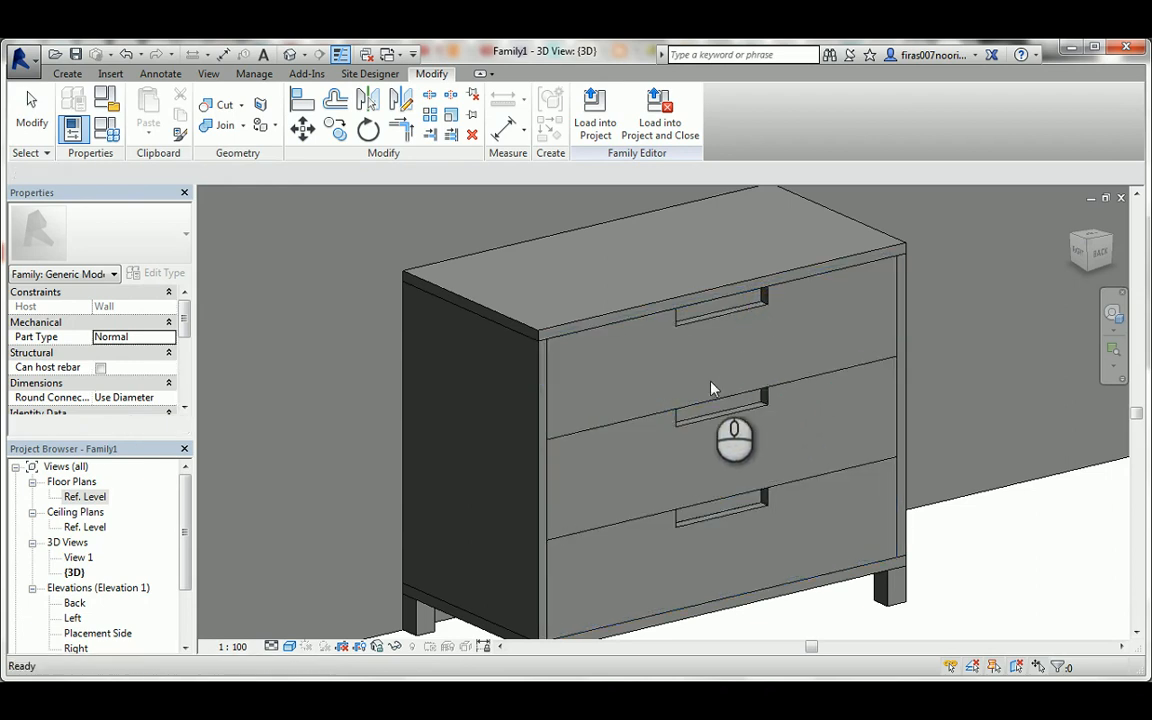
# Set the Height parameter to 900 in the family types, apply it, and check the chest in 3D.
pyautogui.click(106, 128)
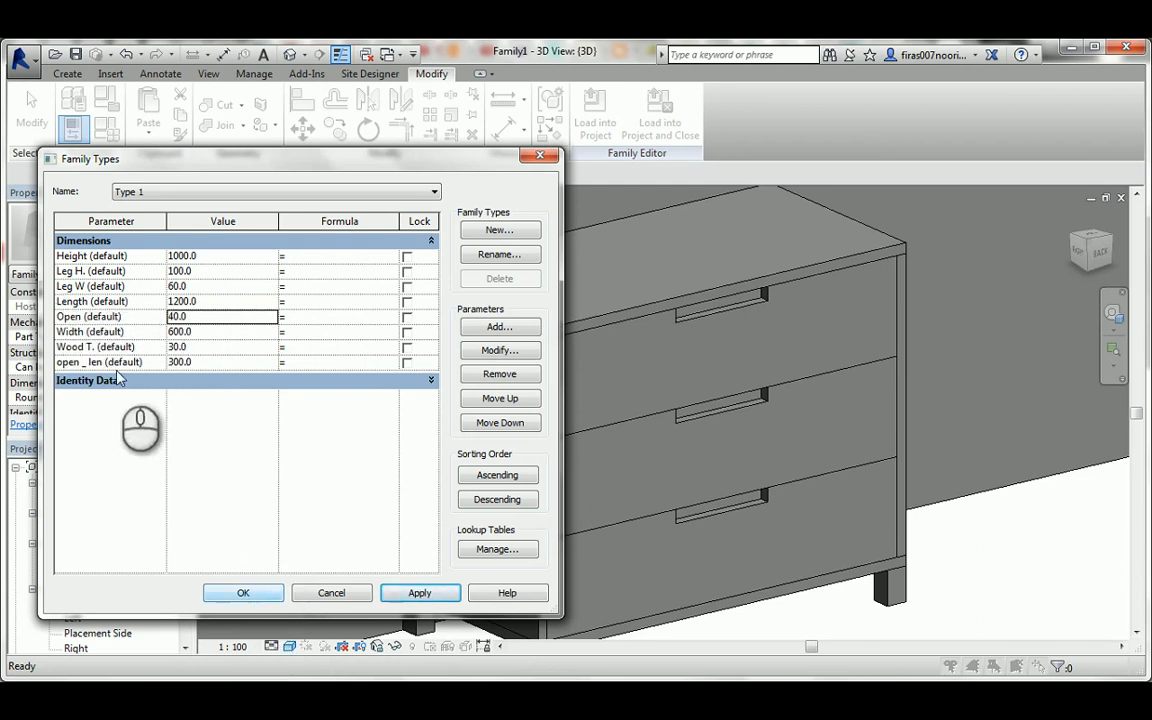
pyautogui.click(176, 256)
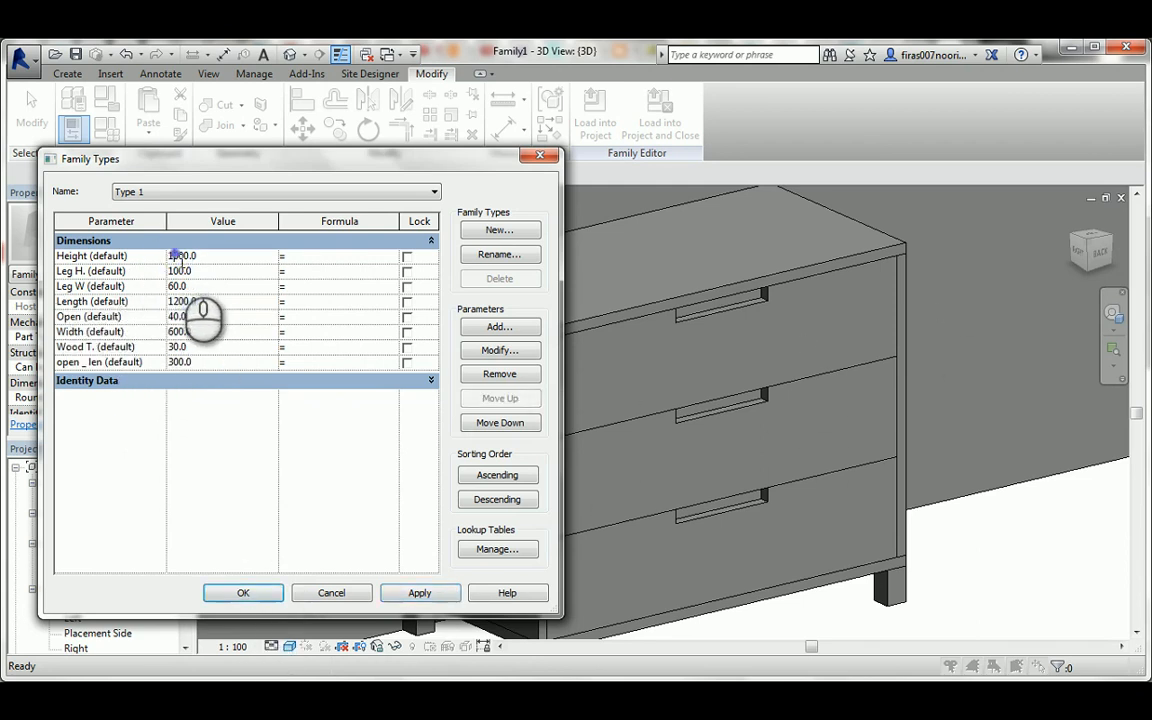
pyautogui.click(418, 594)
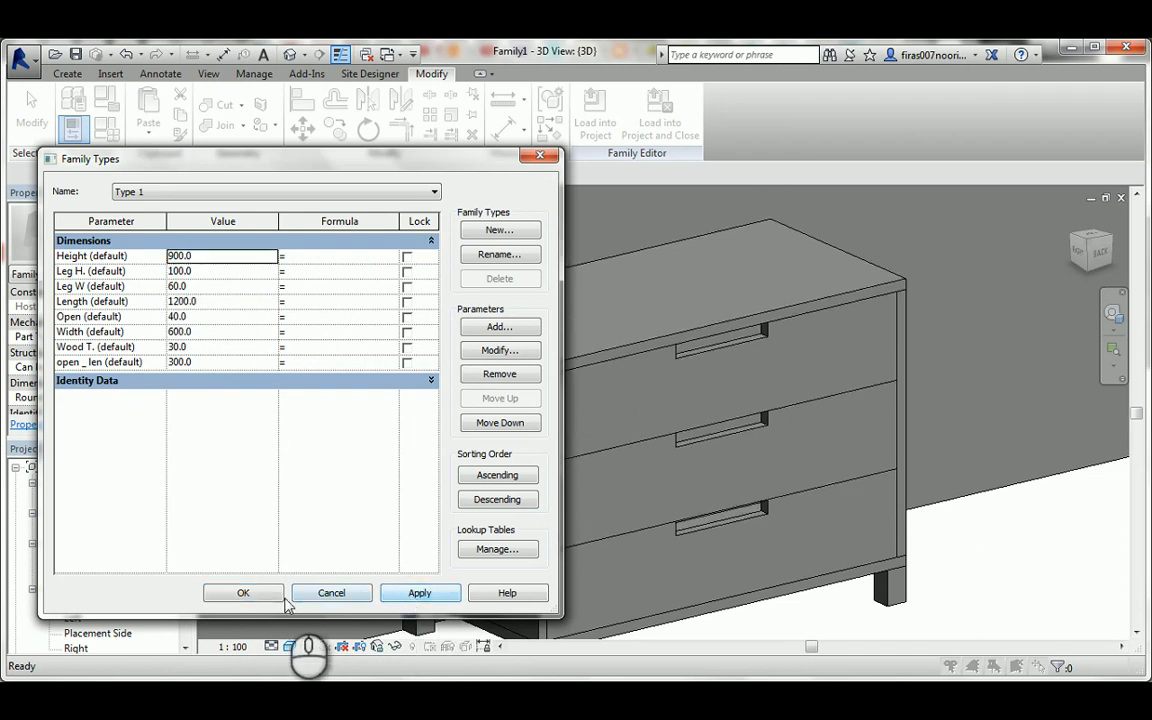
pyautogui.click(244, 593)
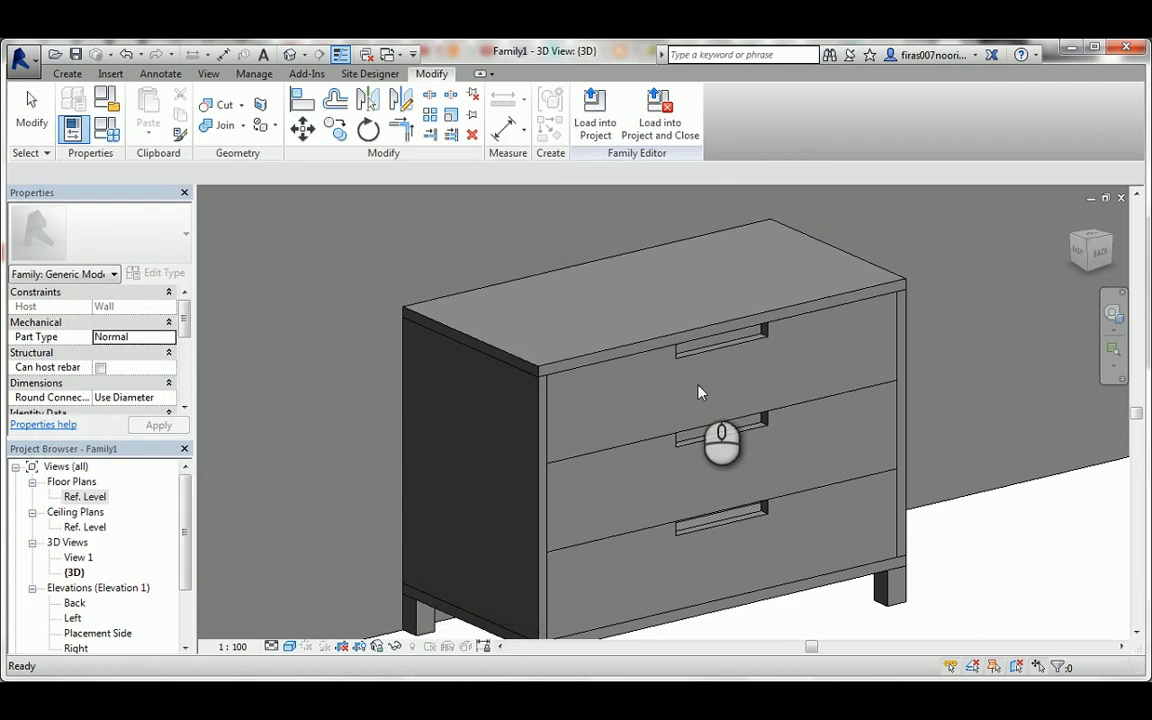
pyautogui.scroll(-1, 700, 322)
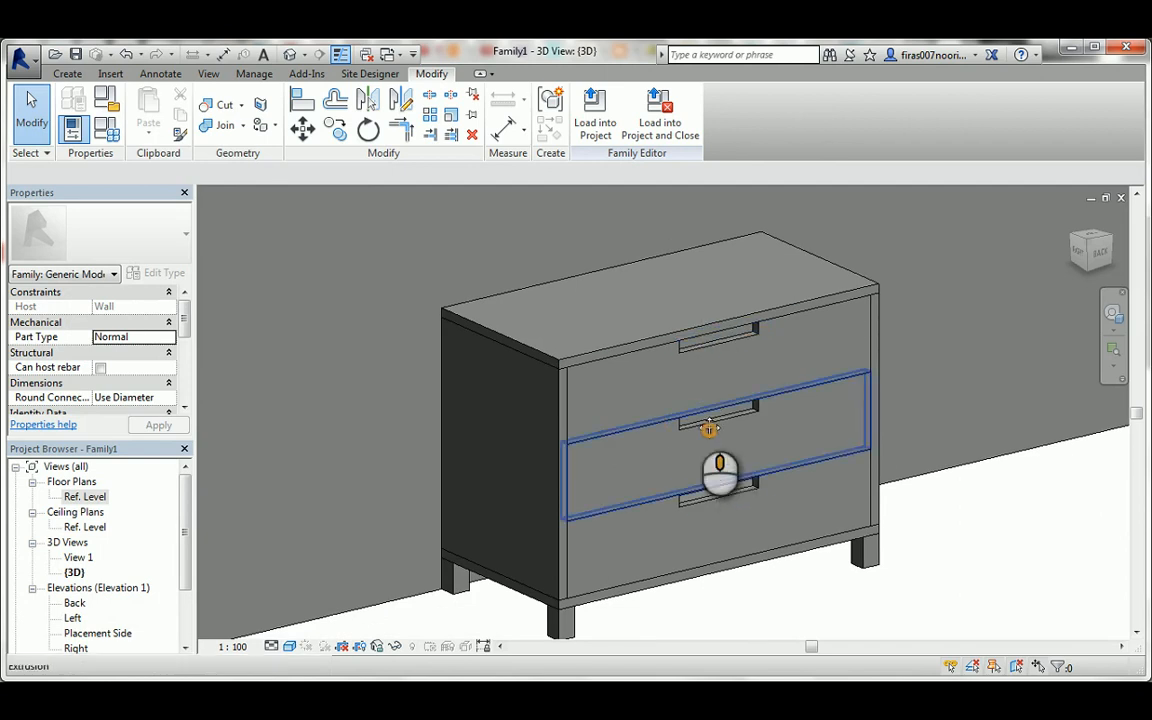
pyautogui.moveTo(719, 441); pyautogui.dragTo(690, 410, button='middle')
pyautogui.scroll(-1, 671, 404)
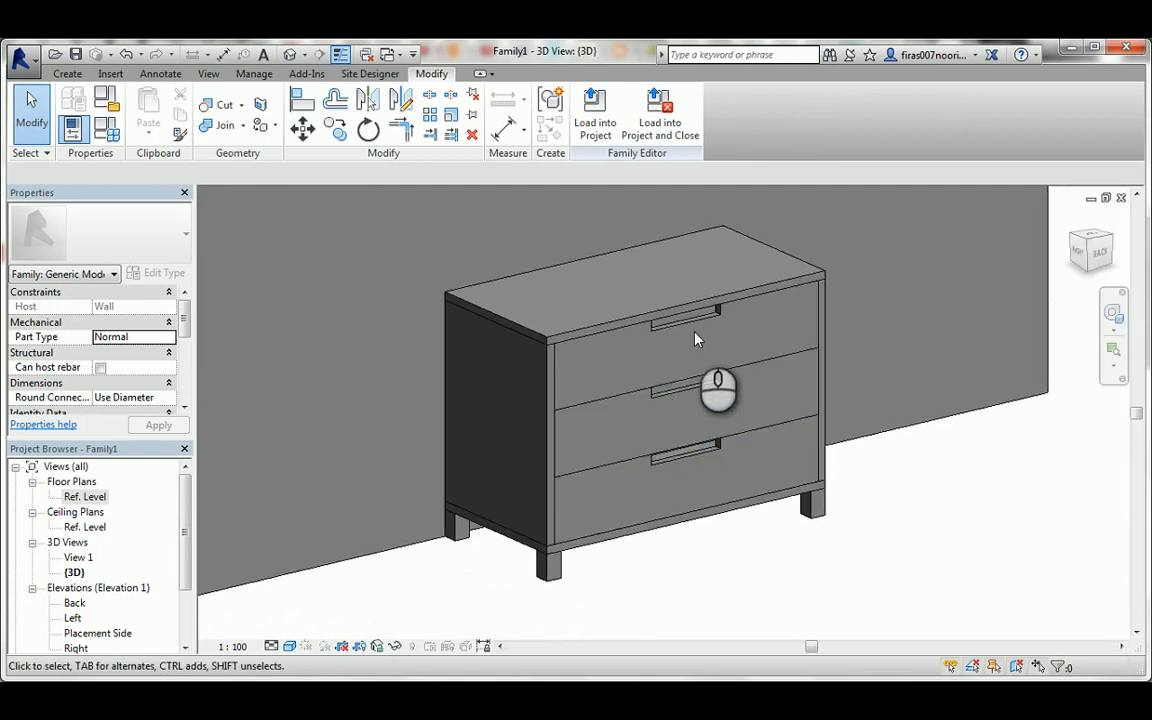
pyautogui.moveTo(692, 330); pyautogui.dragTo(697, 365, button='middle')
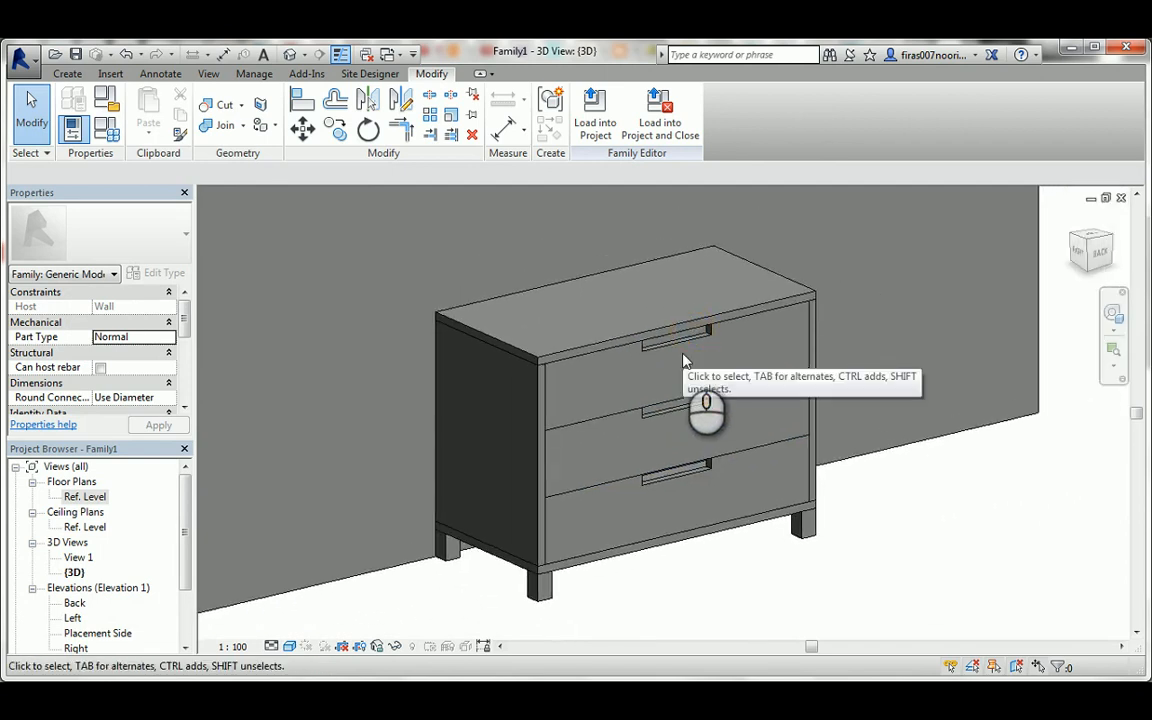